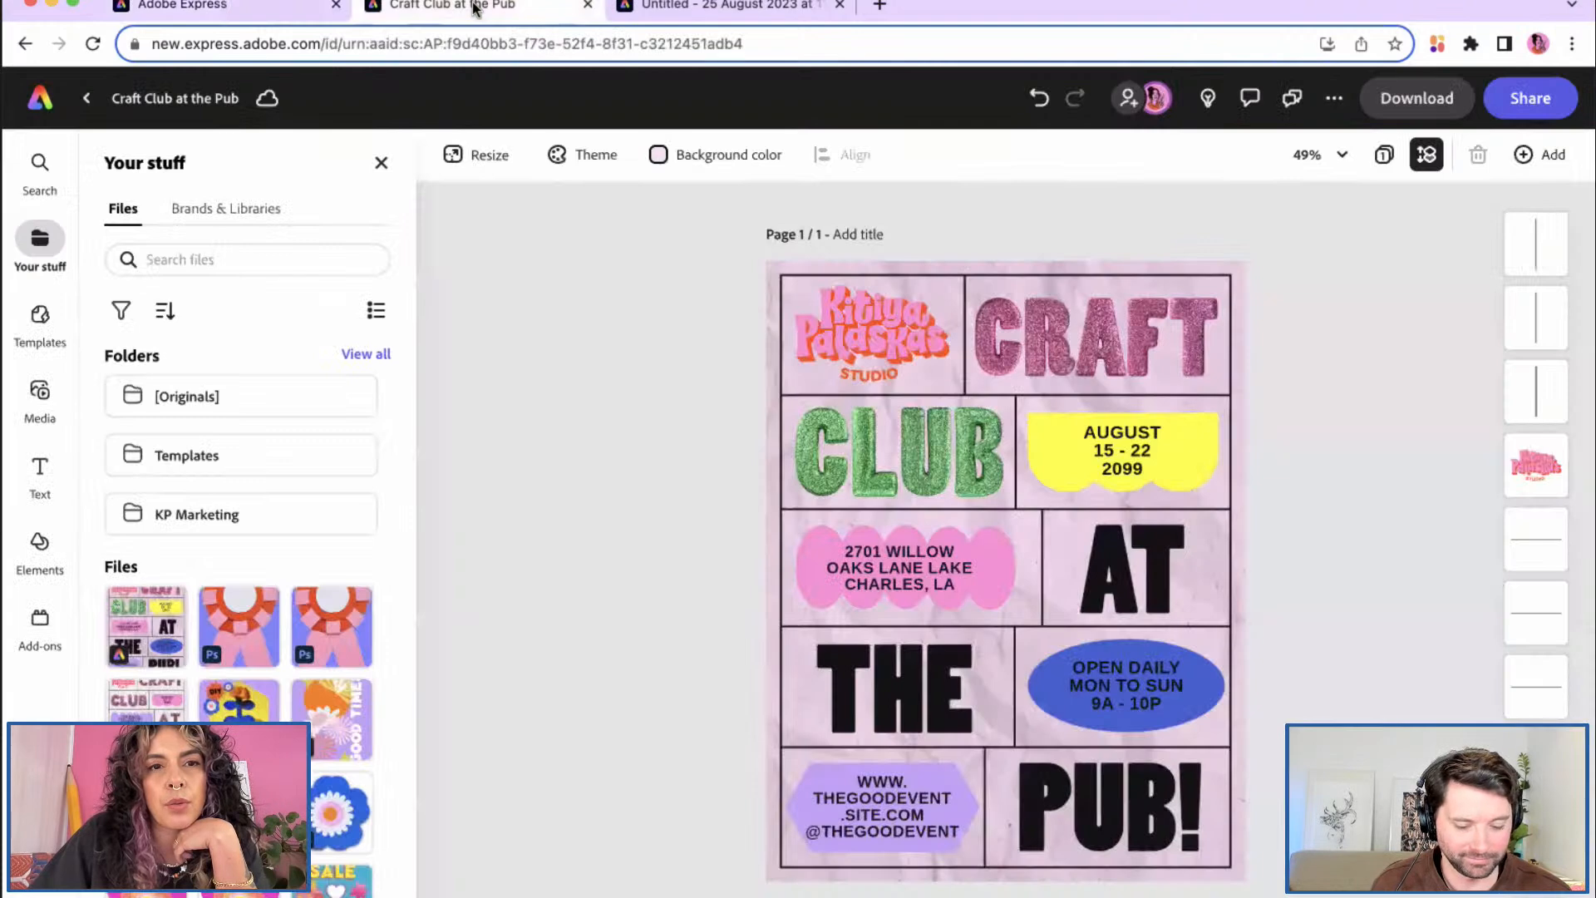
Step: Compare the Craft Club poster with the Untitled exhibition template, then select the CLUB heading
click(698, 6)
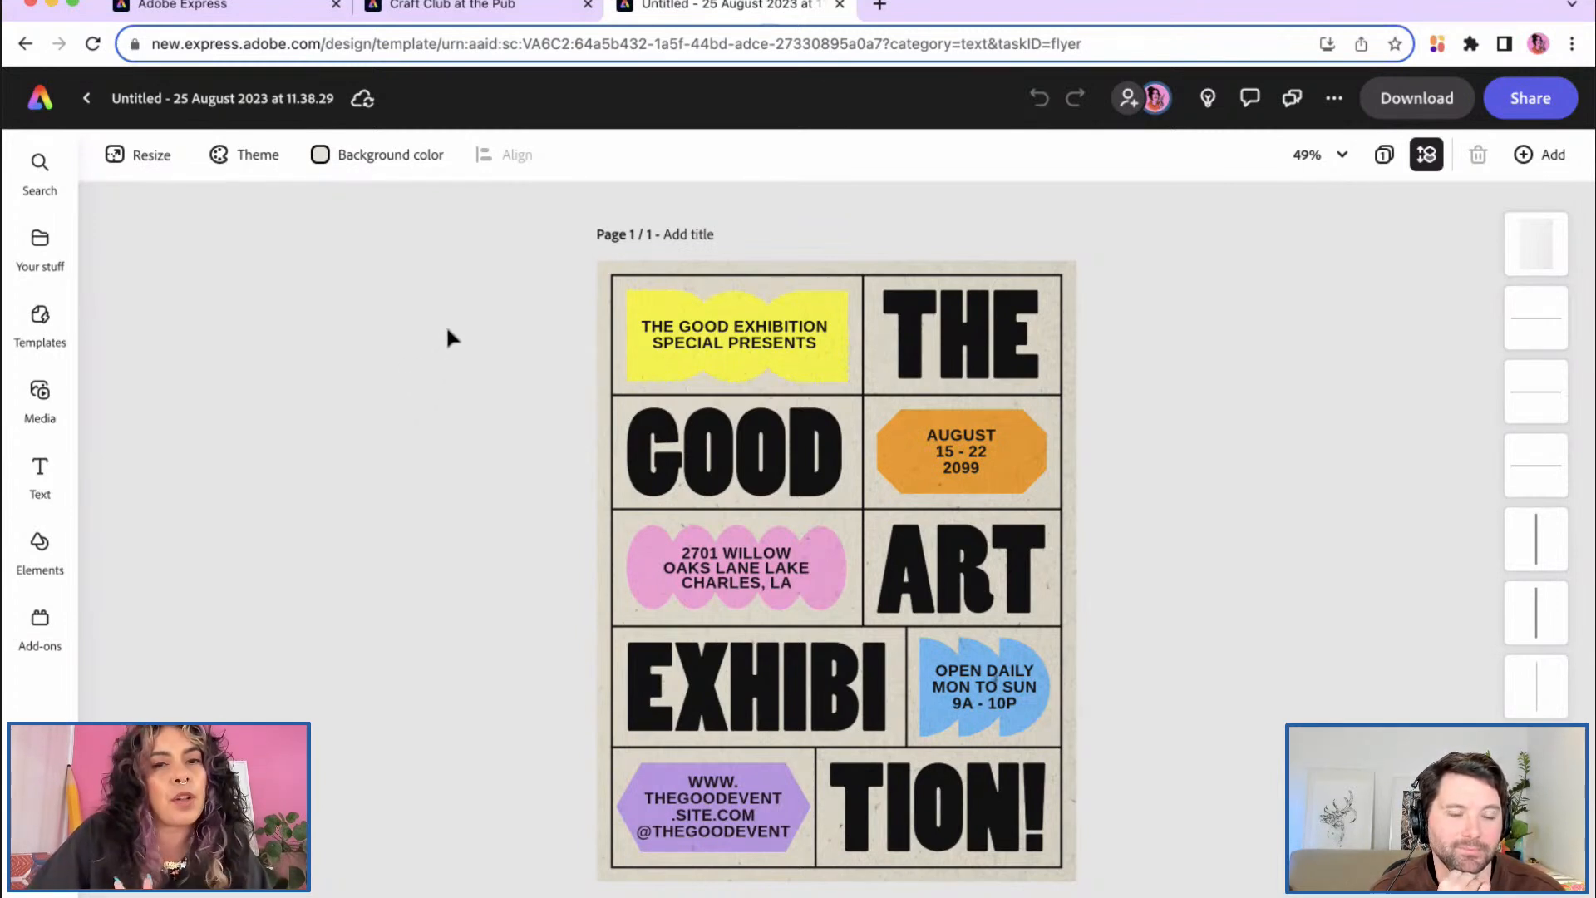
click(462, 8)
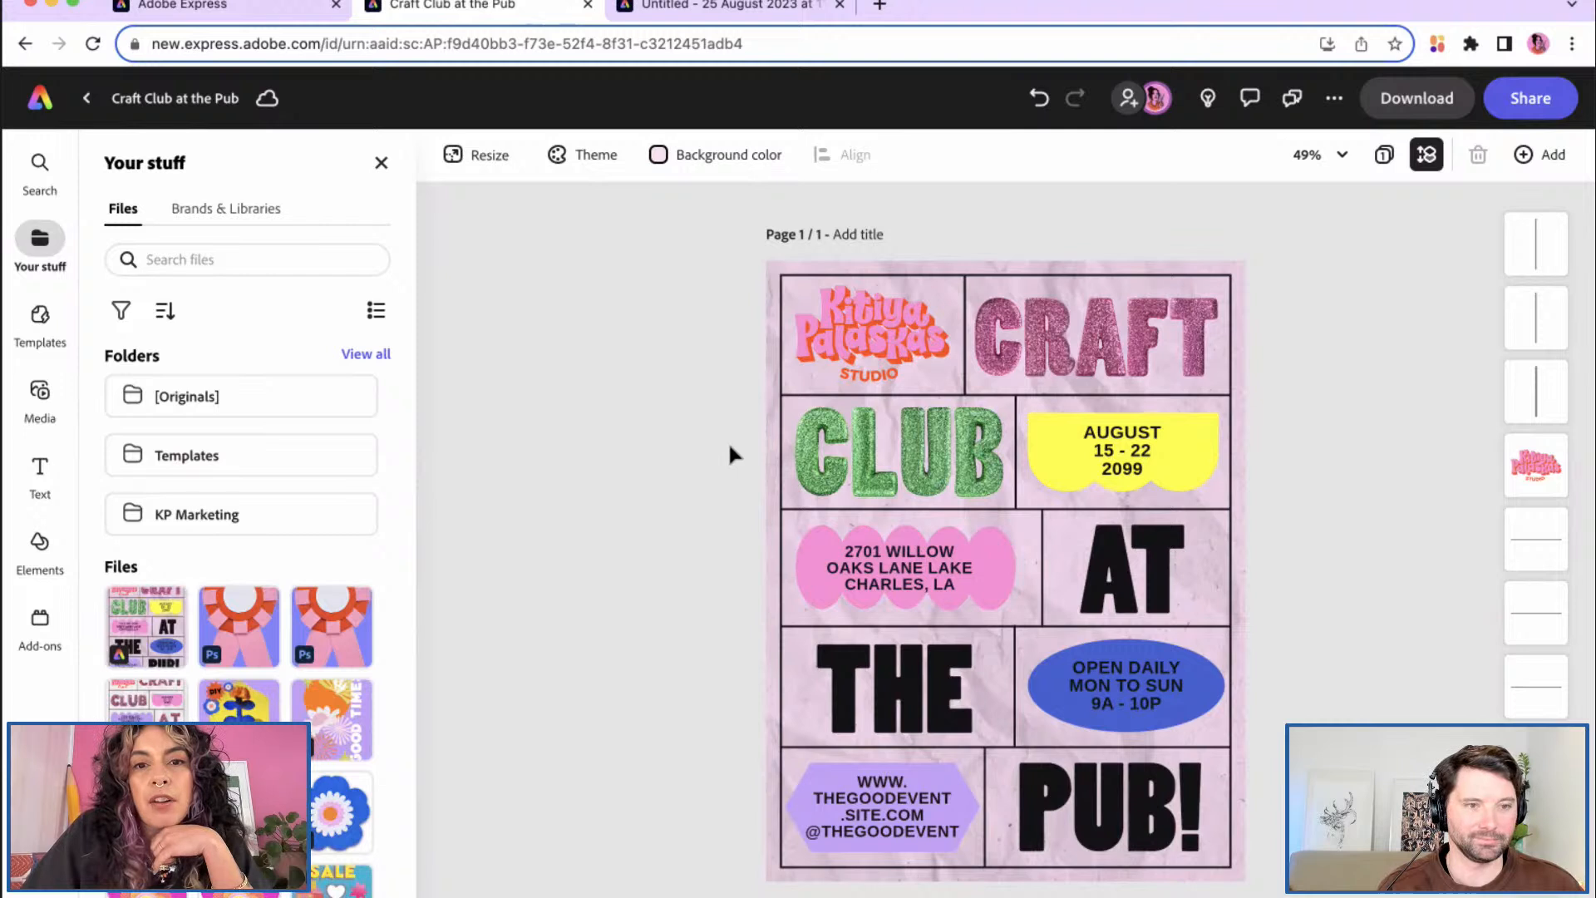
click(819, 486)
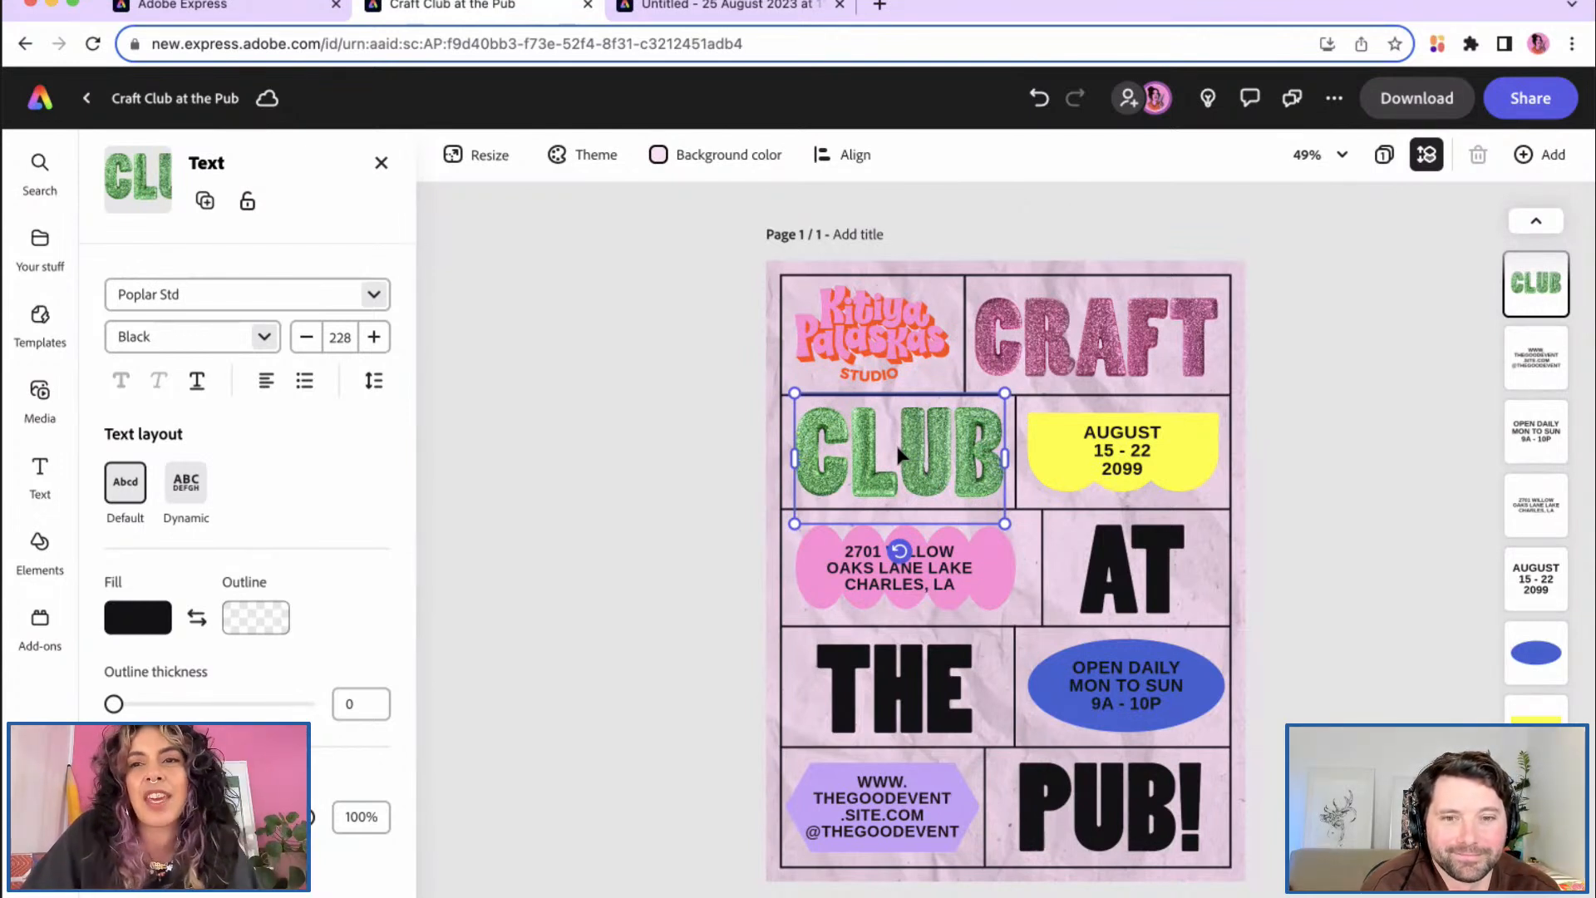
Step: Recheck the exhibition template, then bring up Text effects for the CLUB heading
click(711, 10)
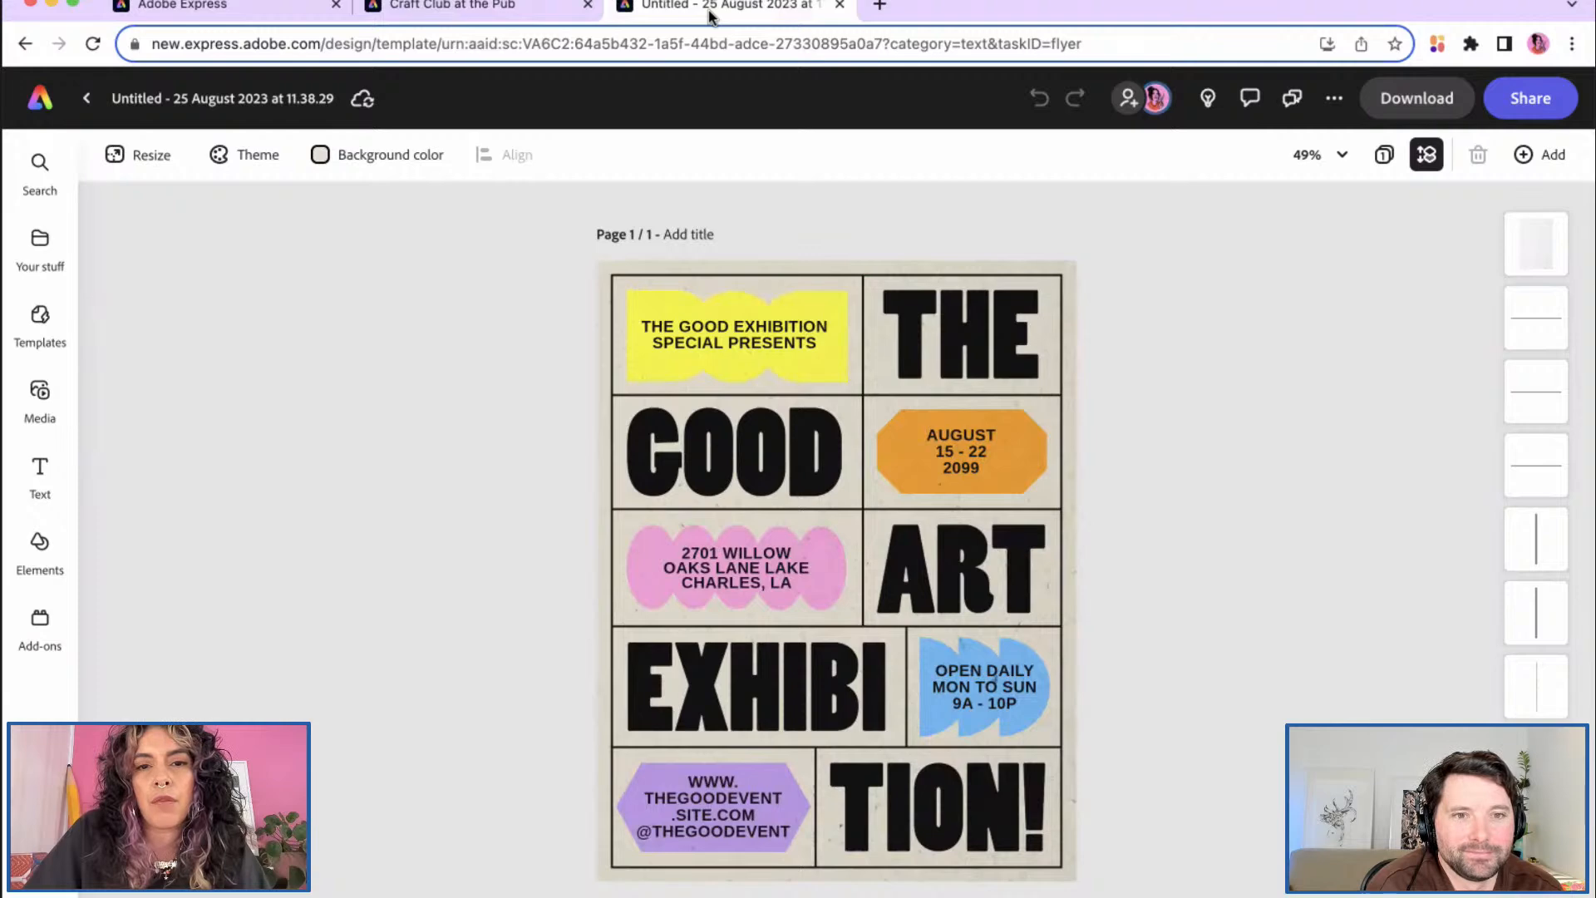
click(534, 12)
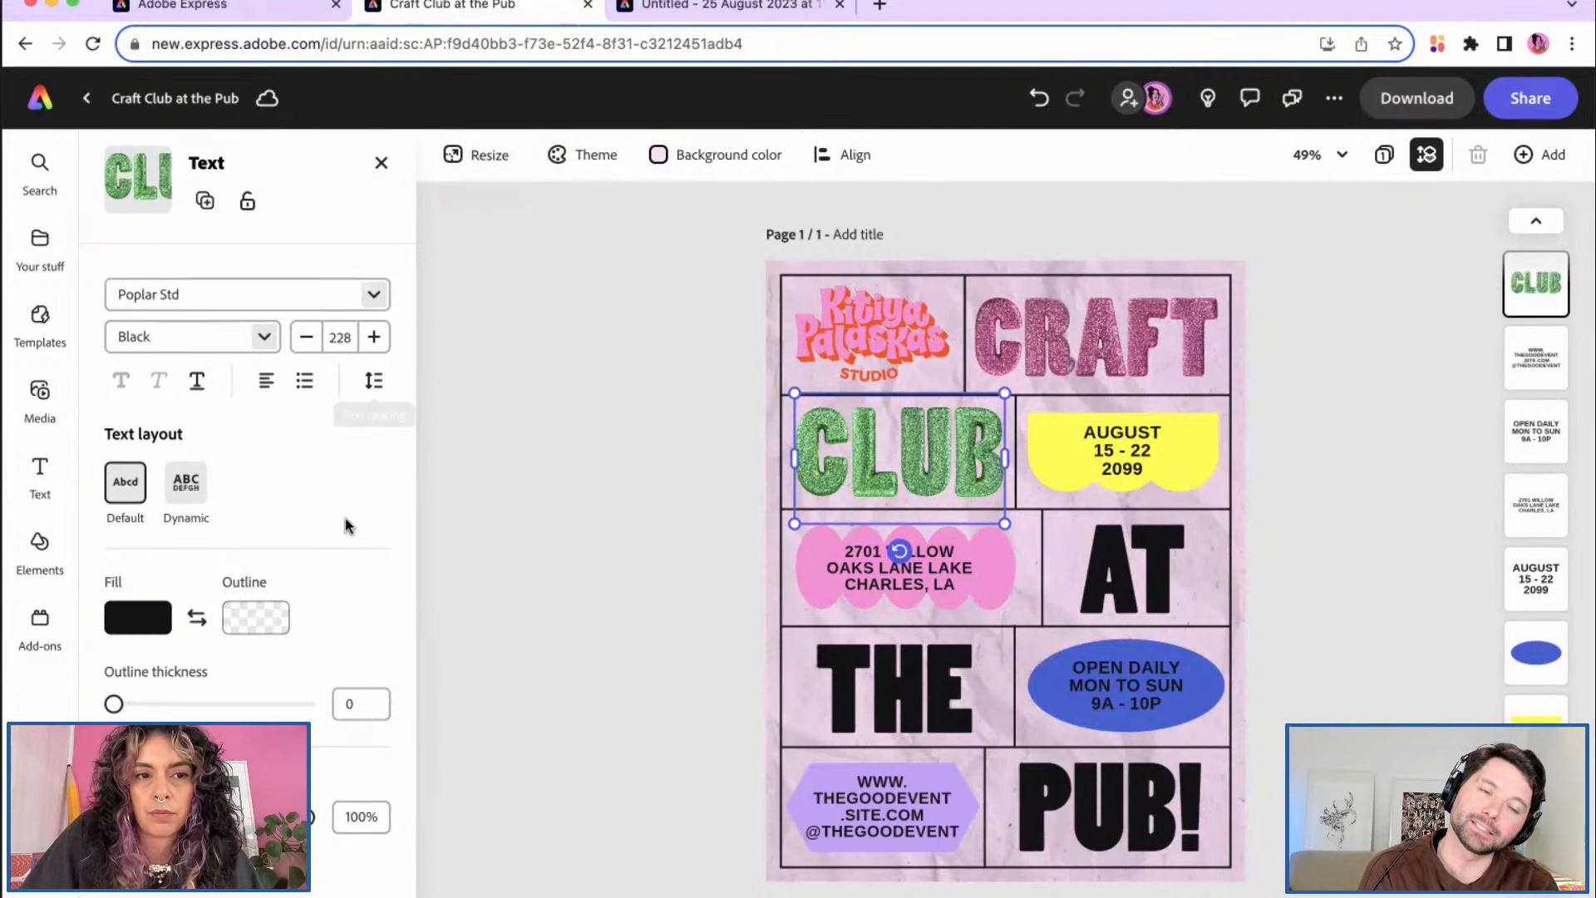
scroll(346, 517, down, 4)
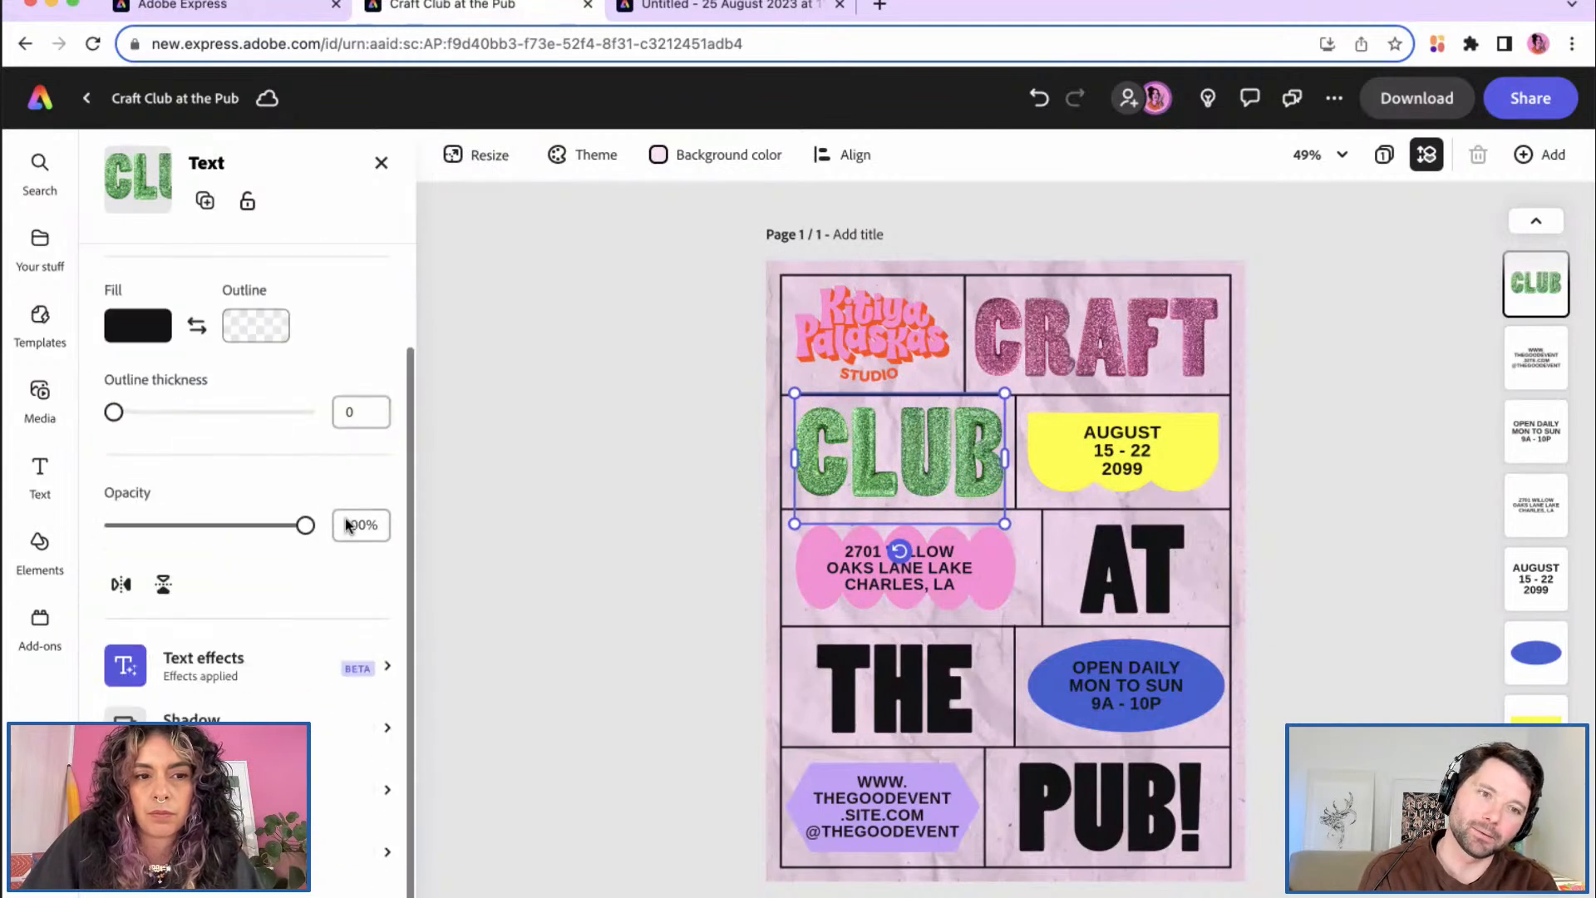
click(392, 670)
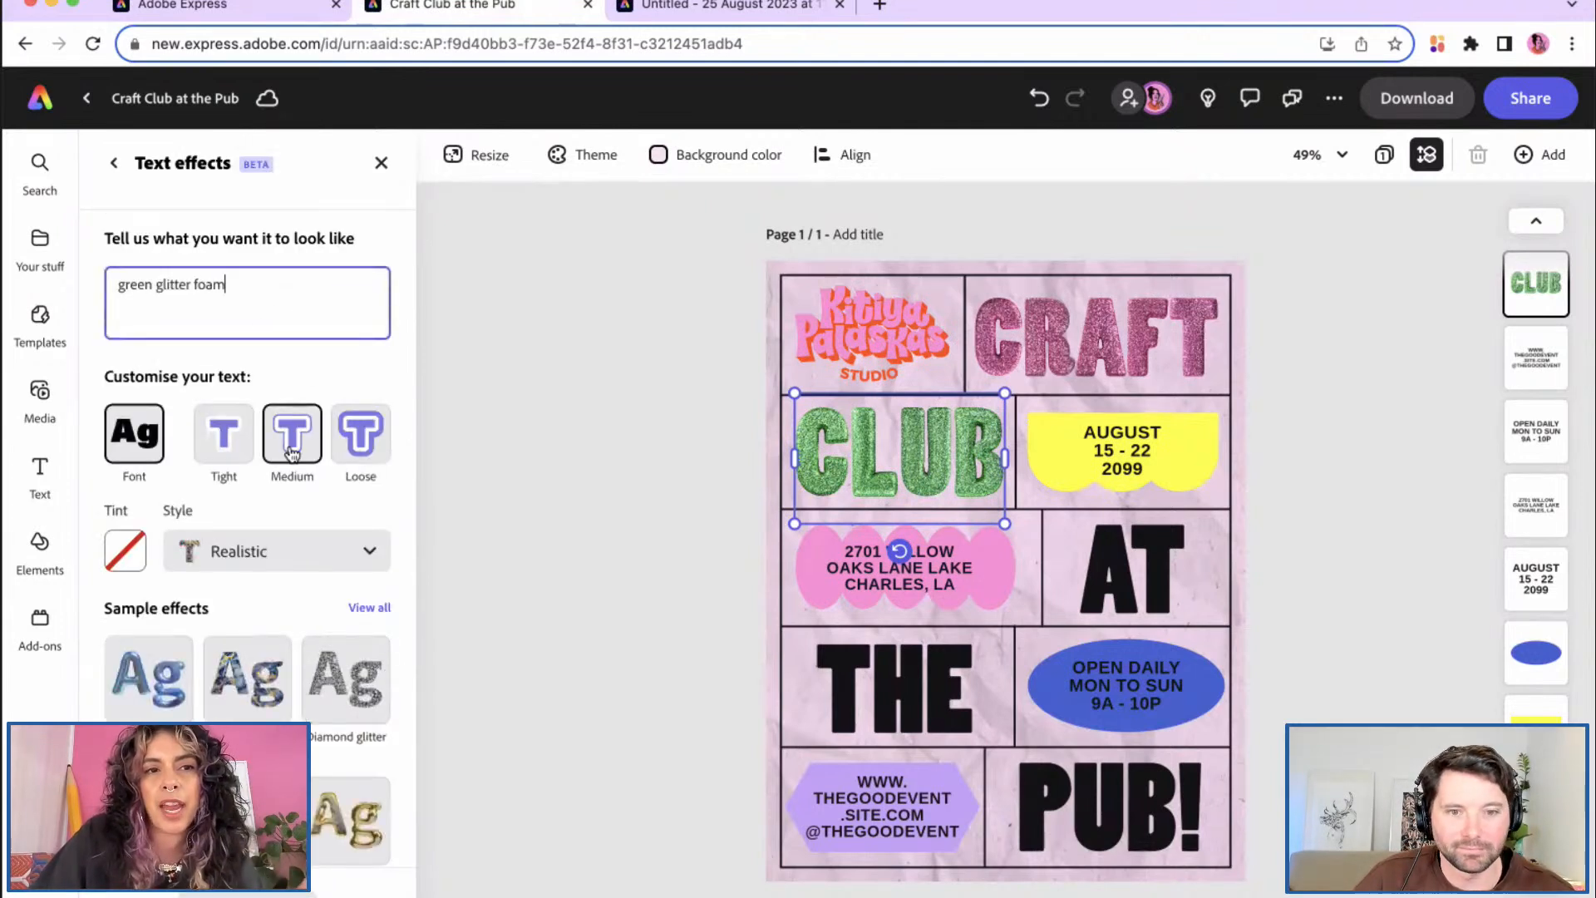
scroll(286, 516, down, 5)
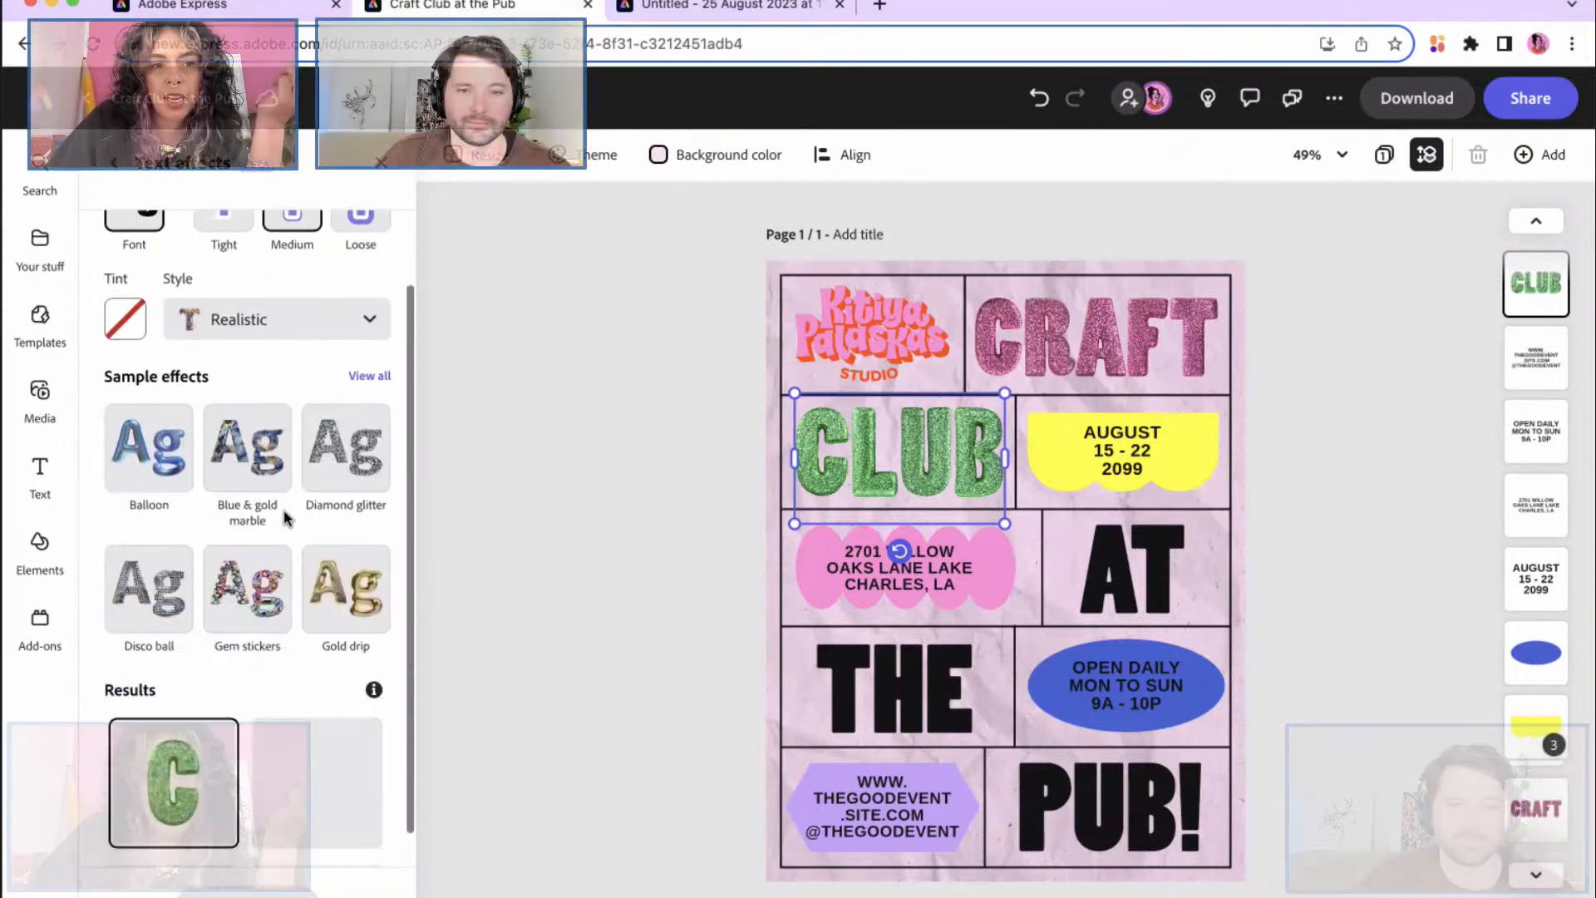
scroll(286, 519, down, 2)
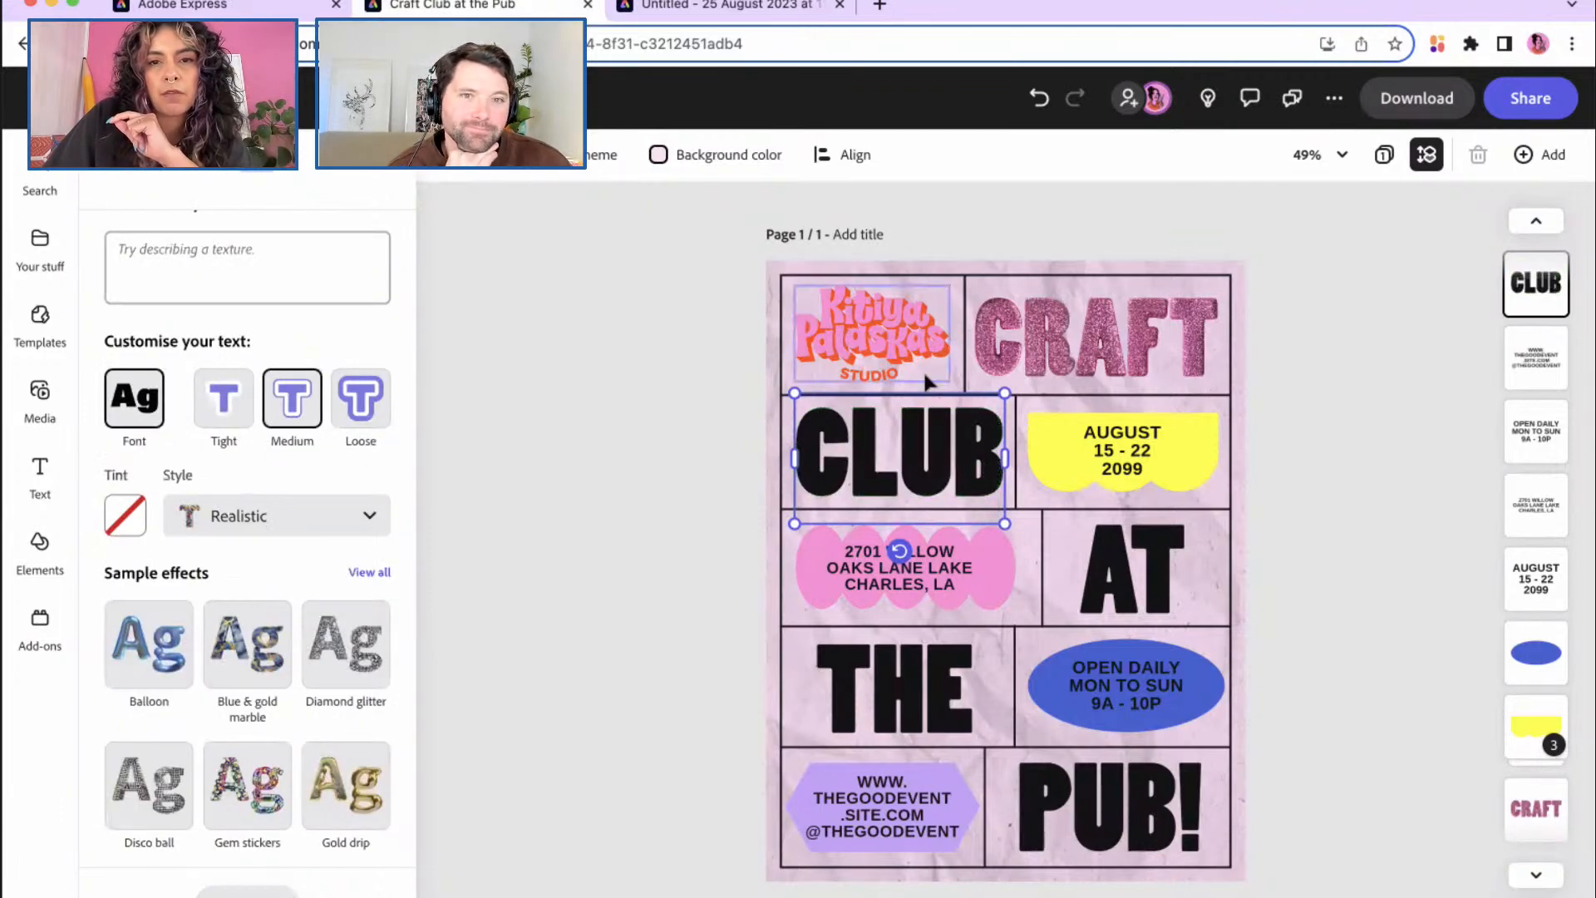
Step: Remove the green glitter foam from CLUB and the pink glitter foam from CRAFT, then select the OPEN DAILY oval
click(1052, 341)
scroll(307, 713, down, 3)
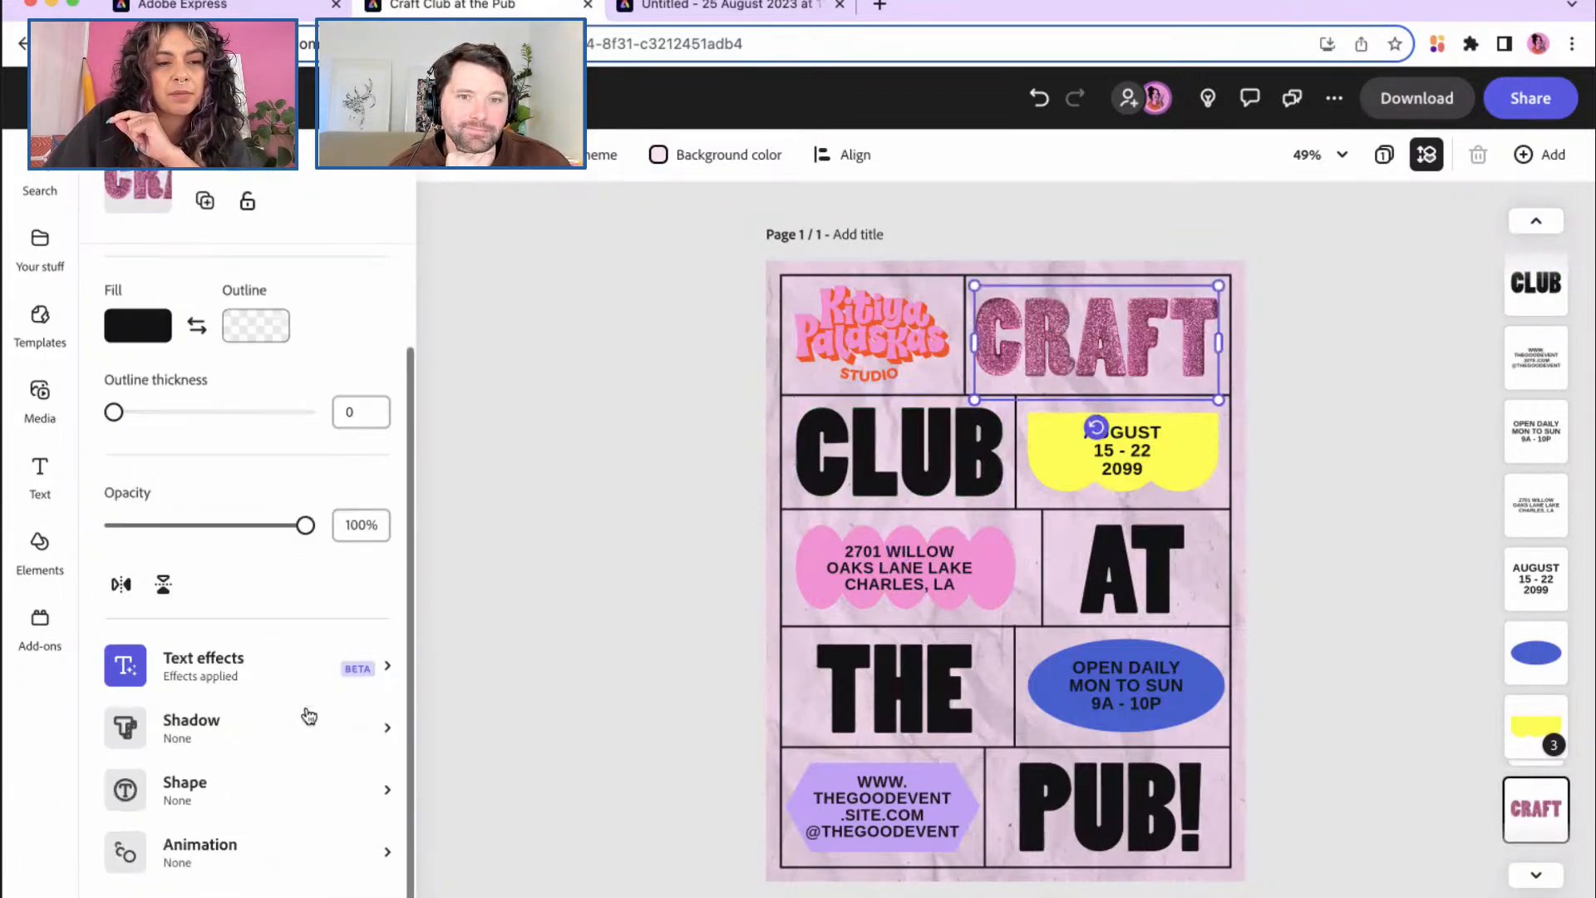
click(385, 666)
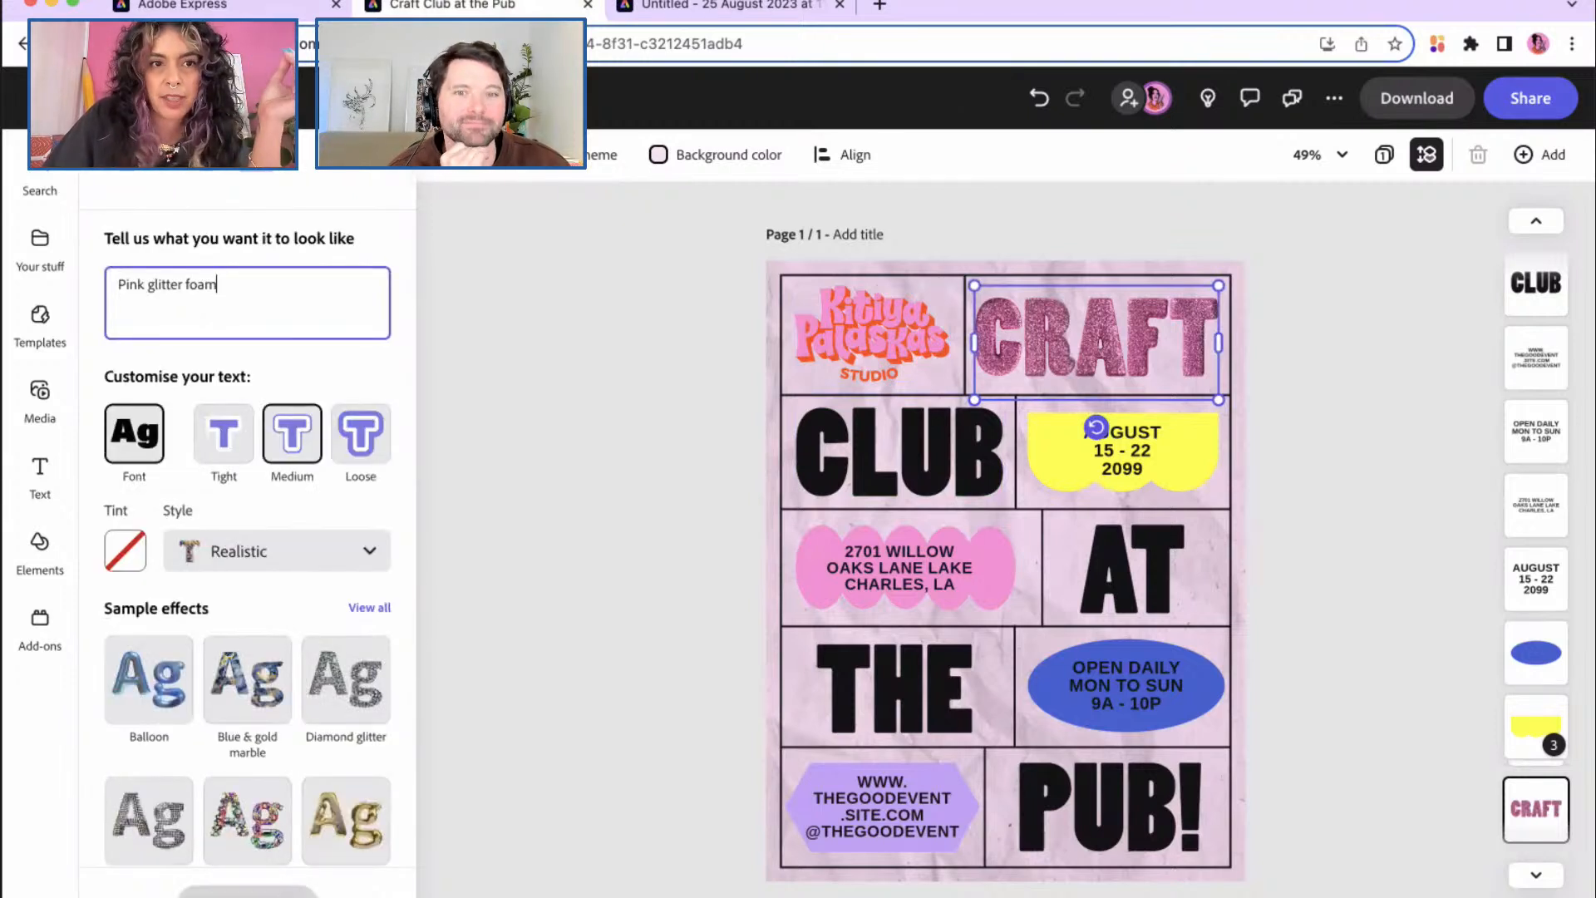
click(247, 894)
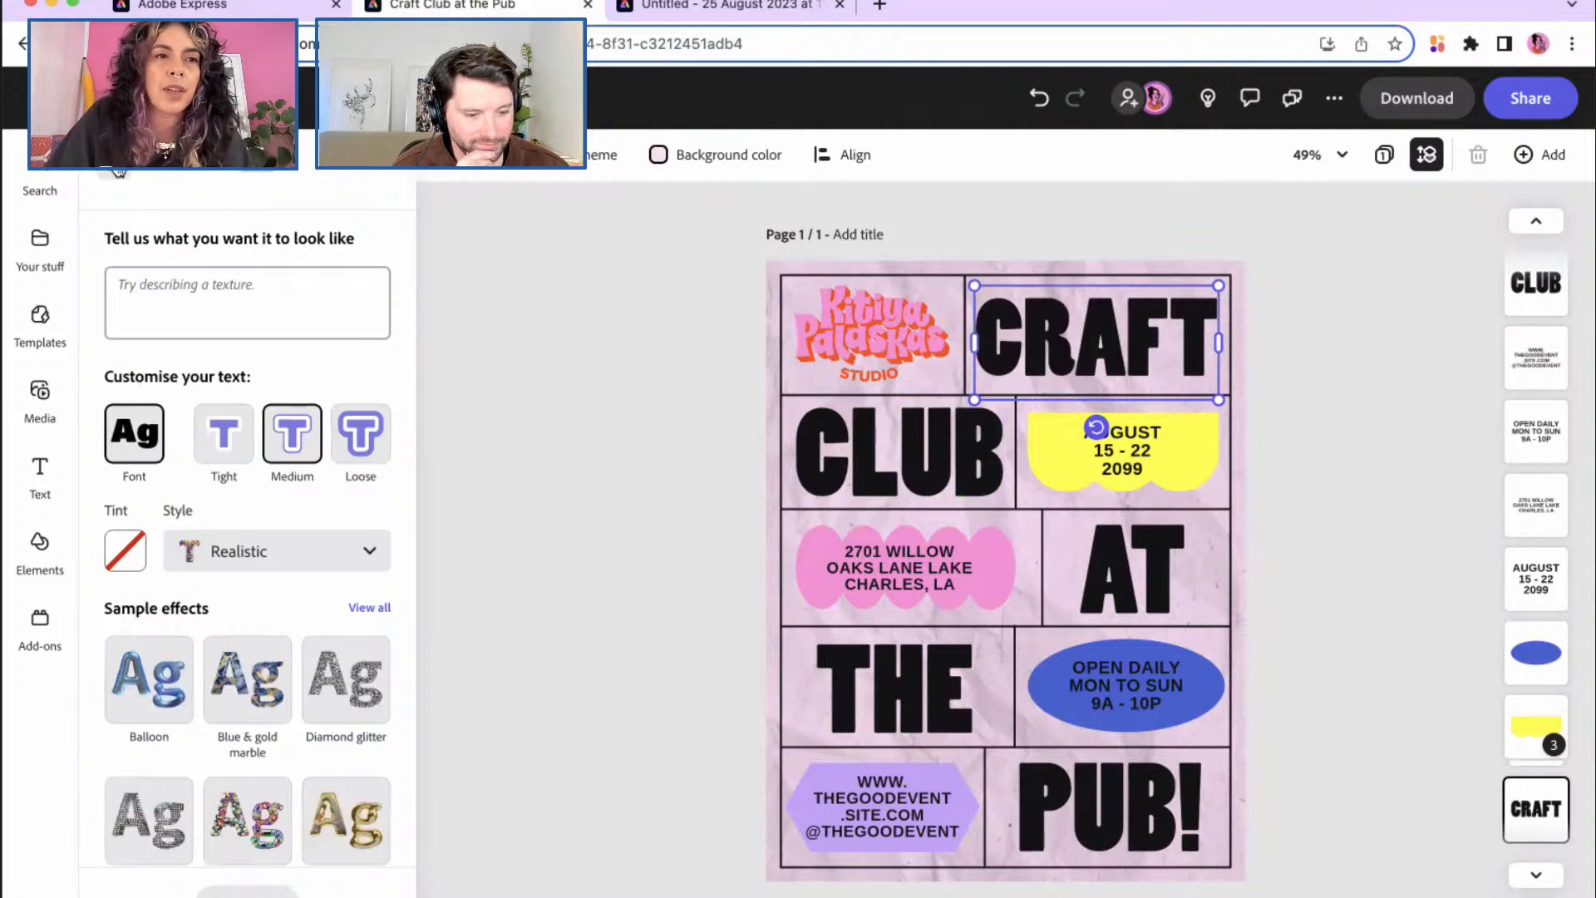
click(116, 169)
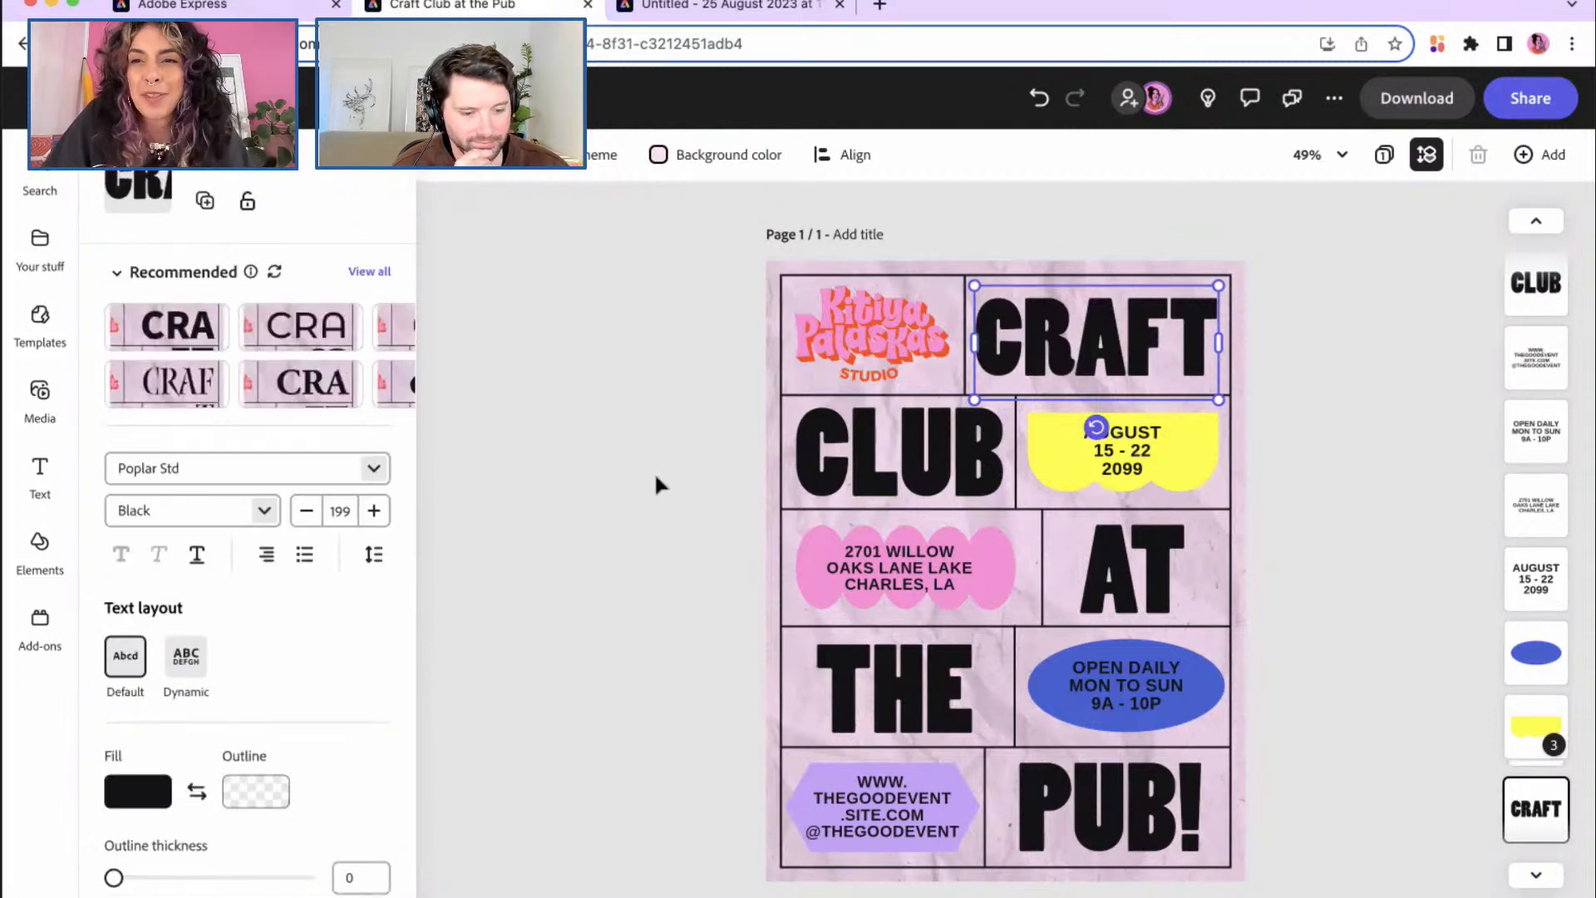
click(1216, 687)
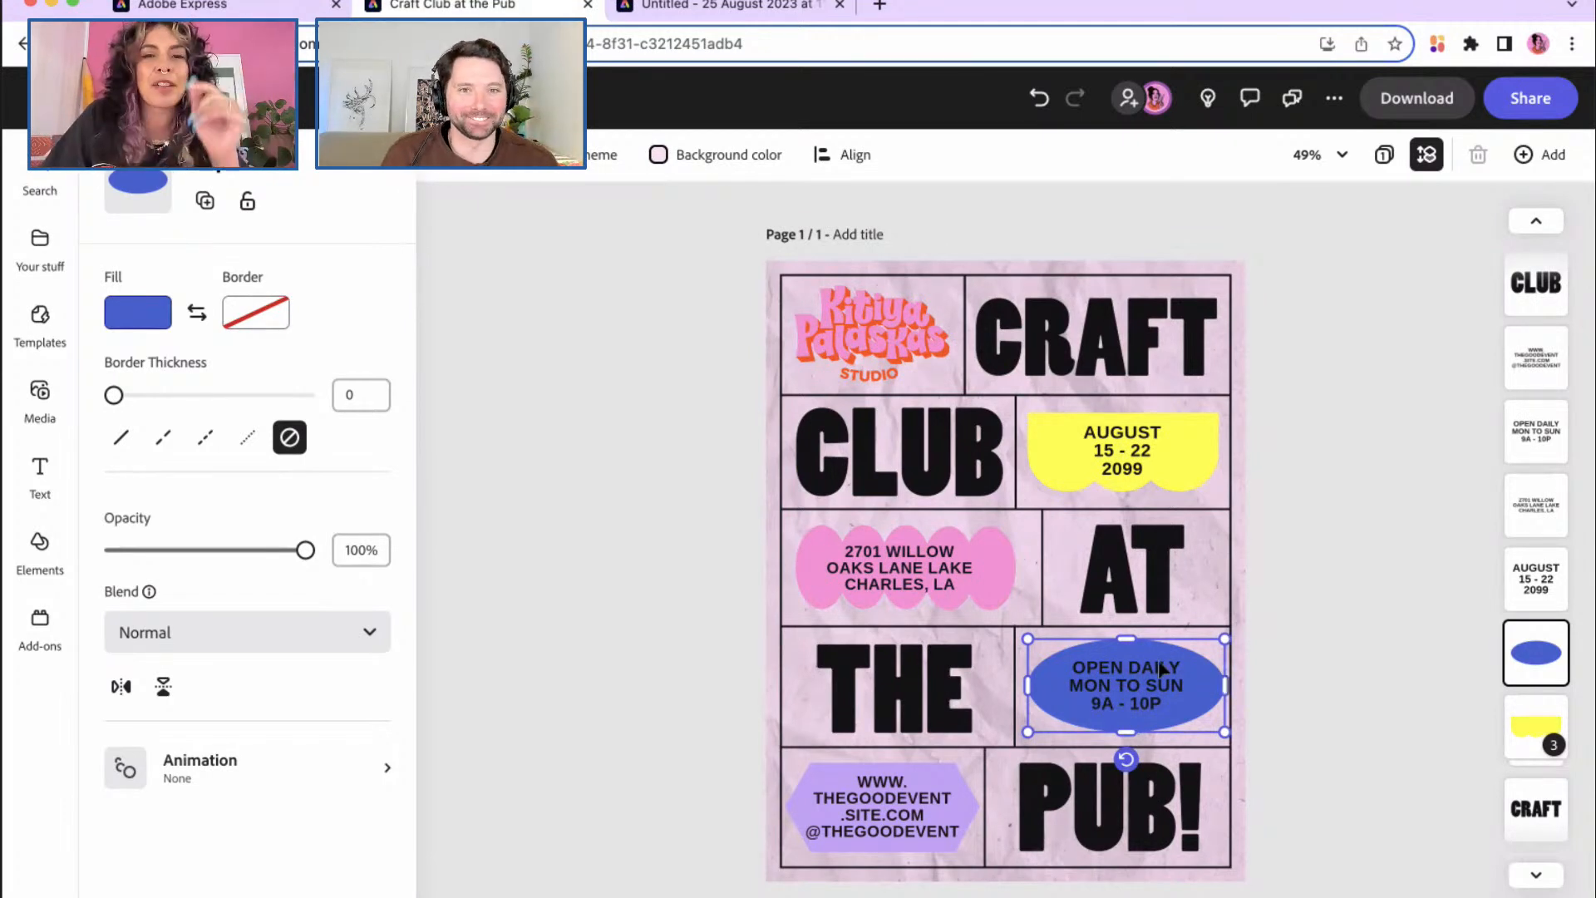
Step: Fill the OPEN DAILY oval light lime green from the expanded More colors swatches
click(124, 308)
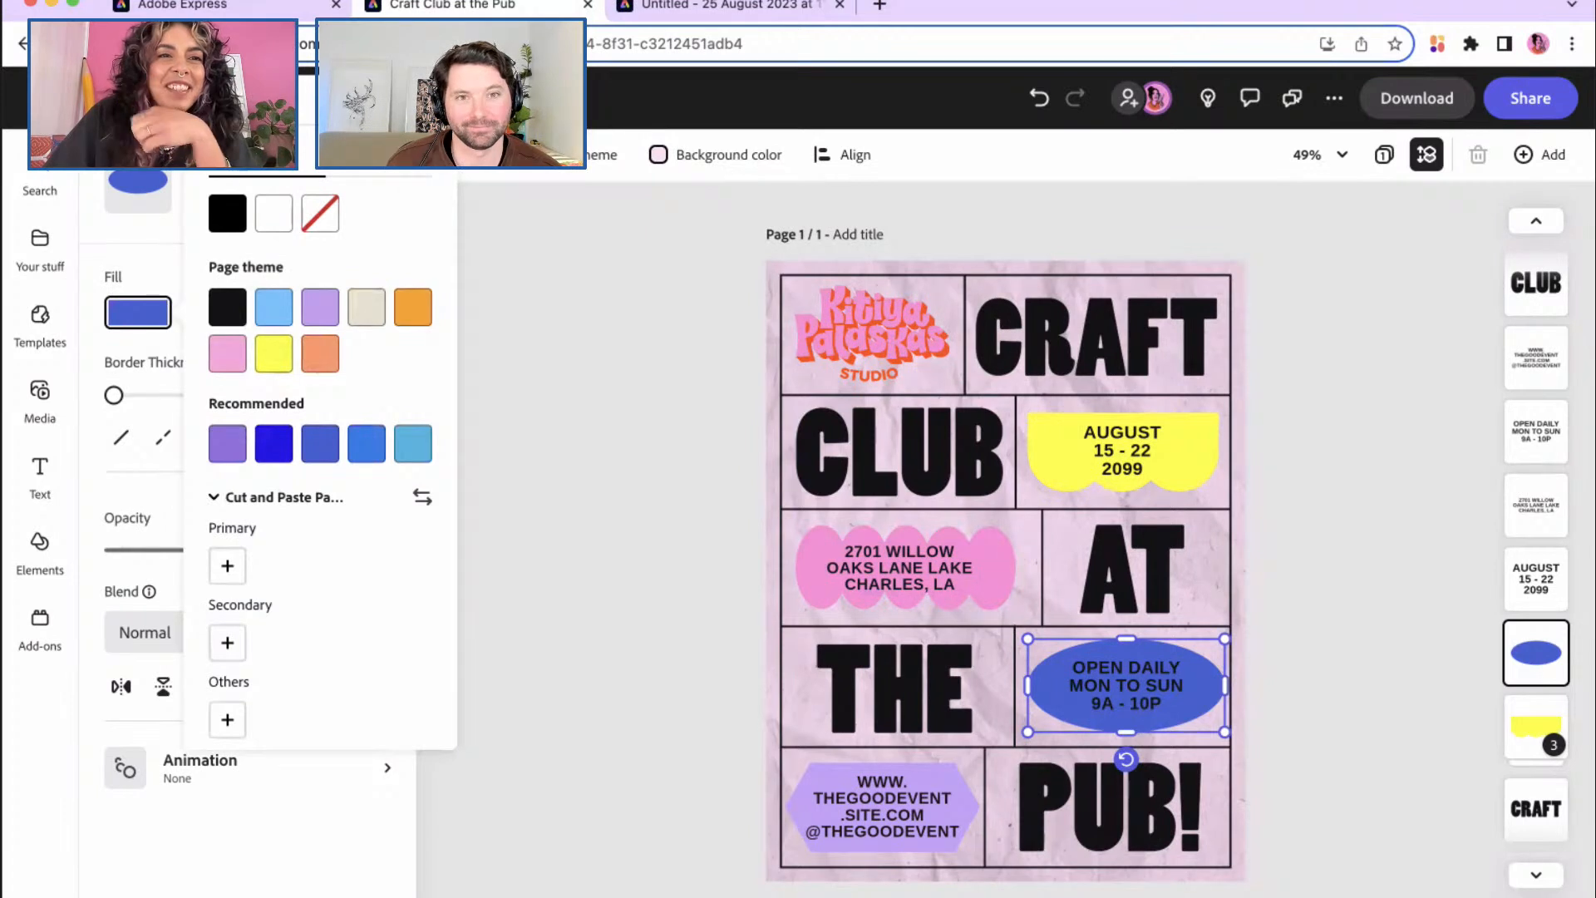
click(378, 158)
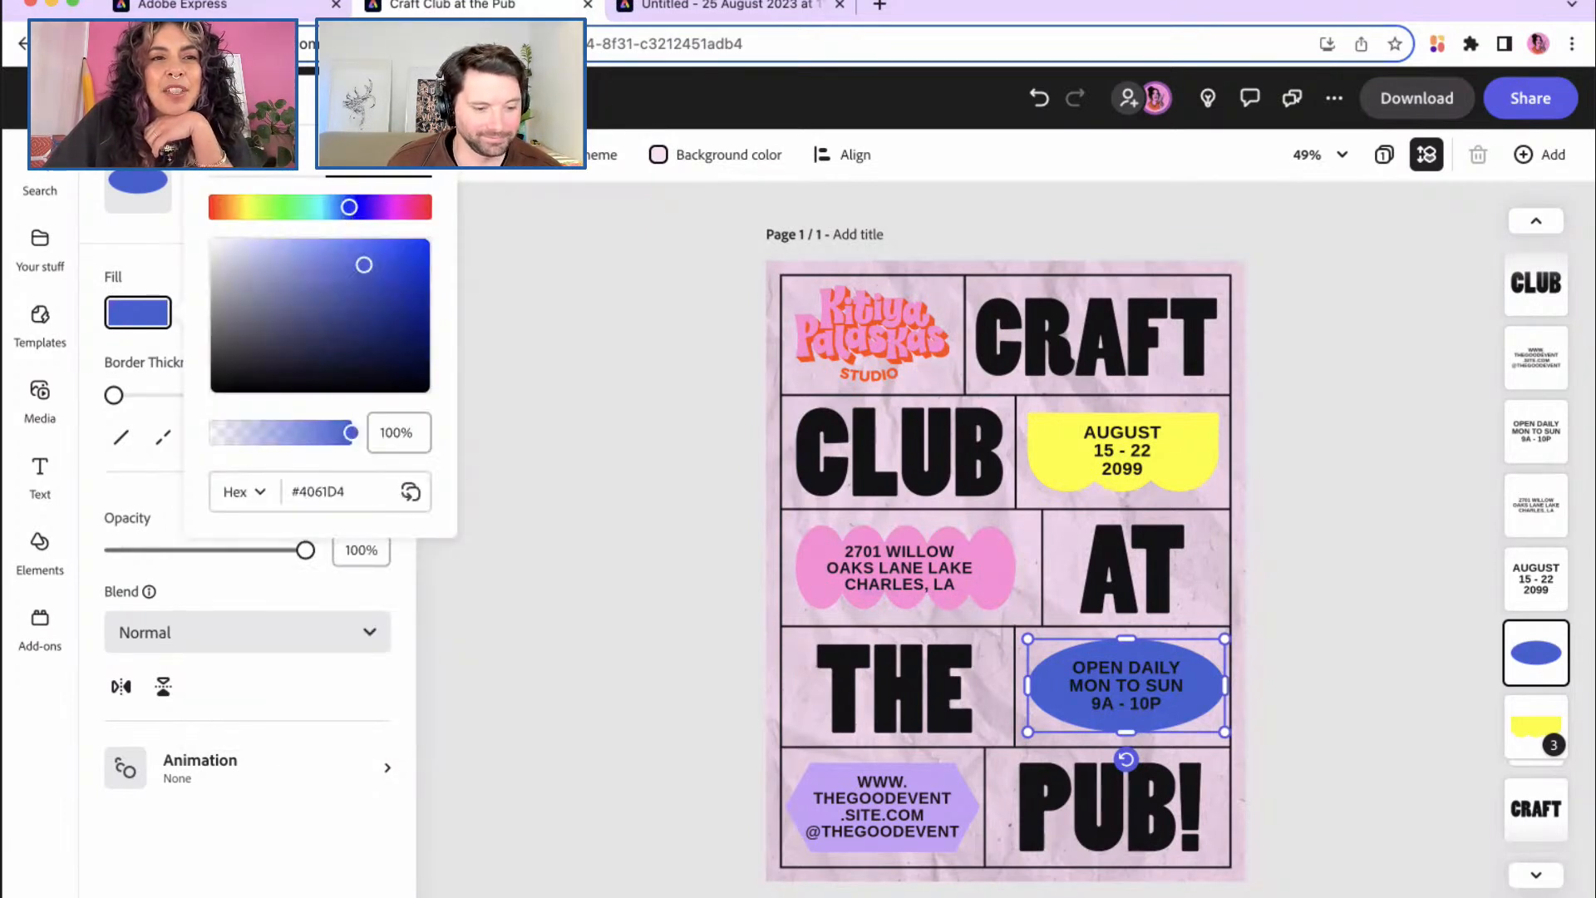
click(267, 158)
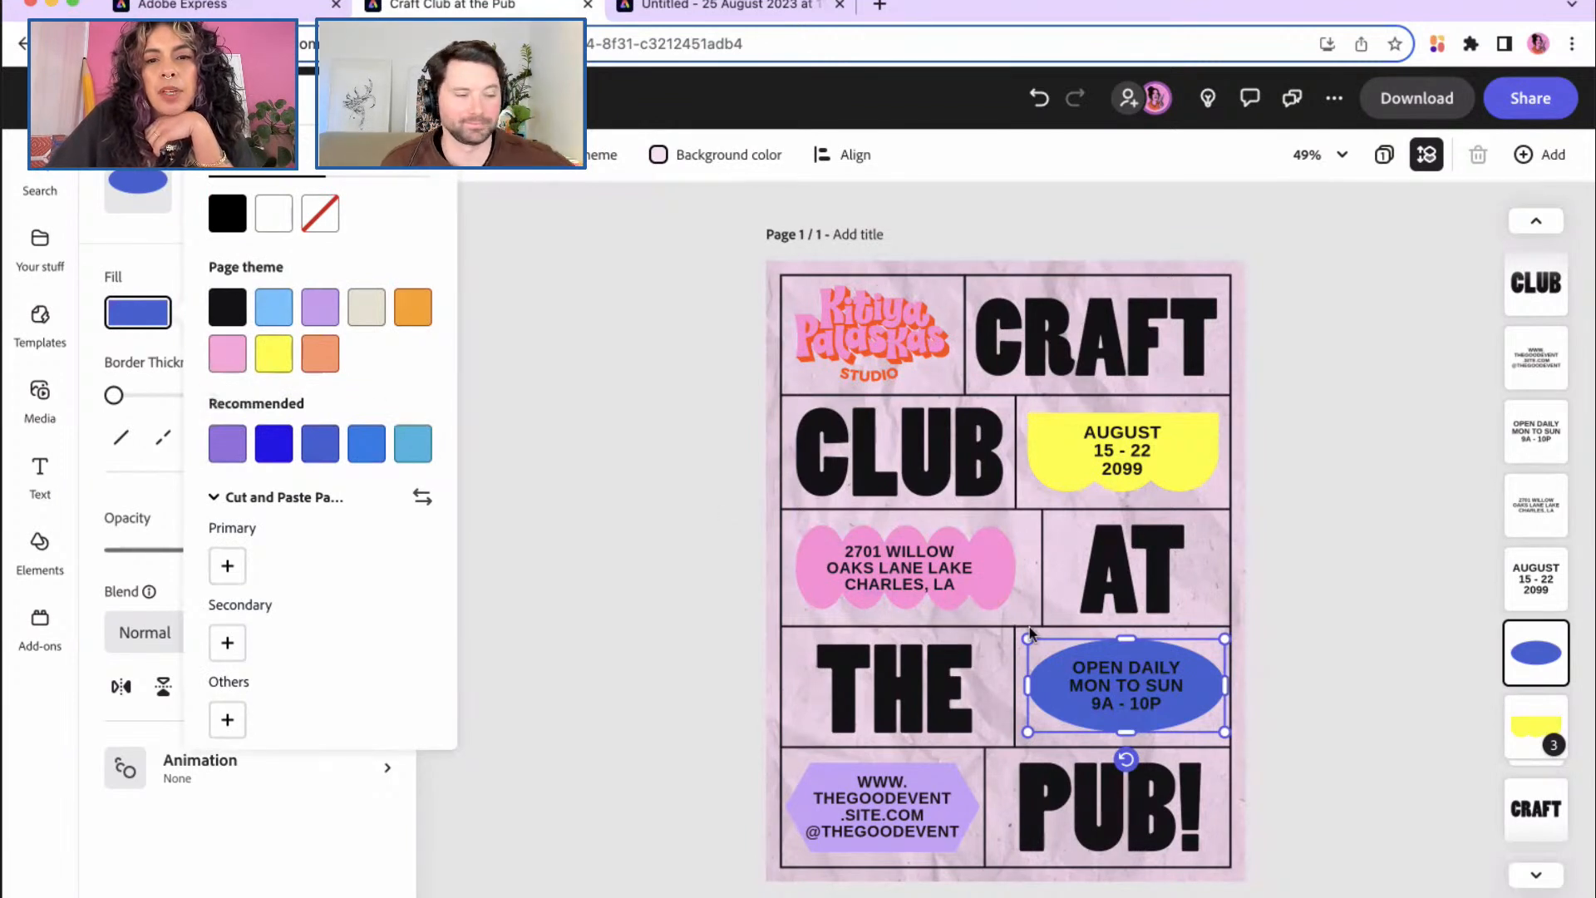
click(1059, 687)
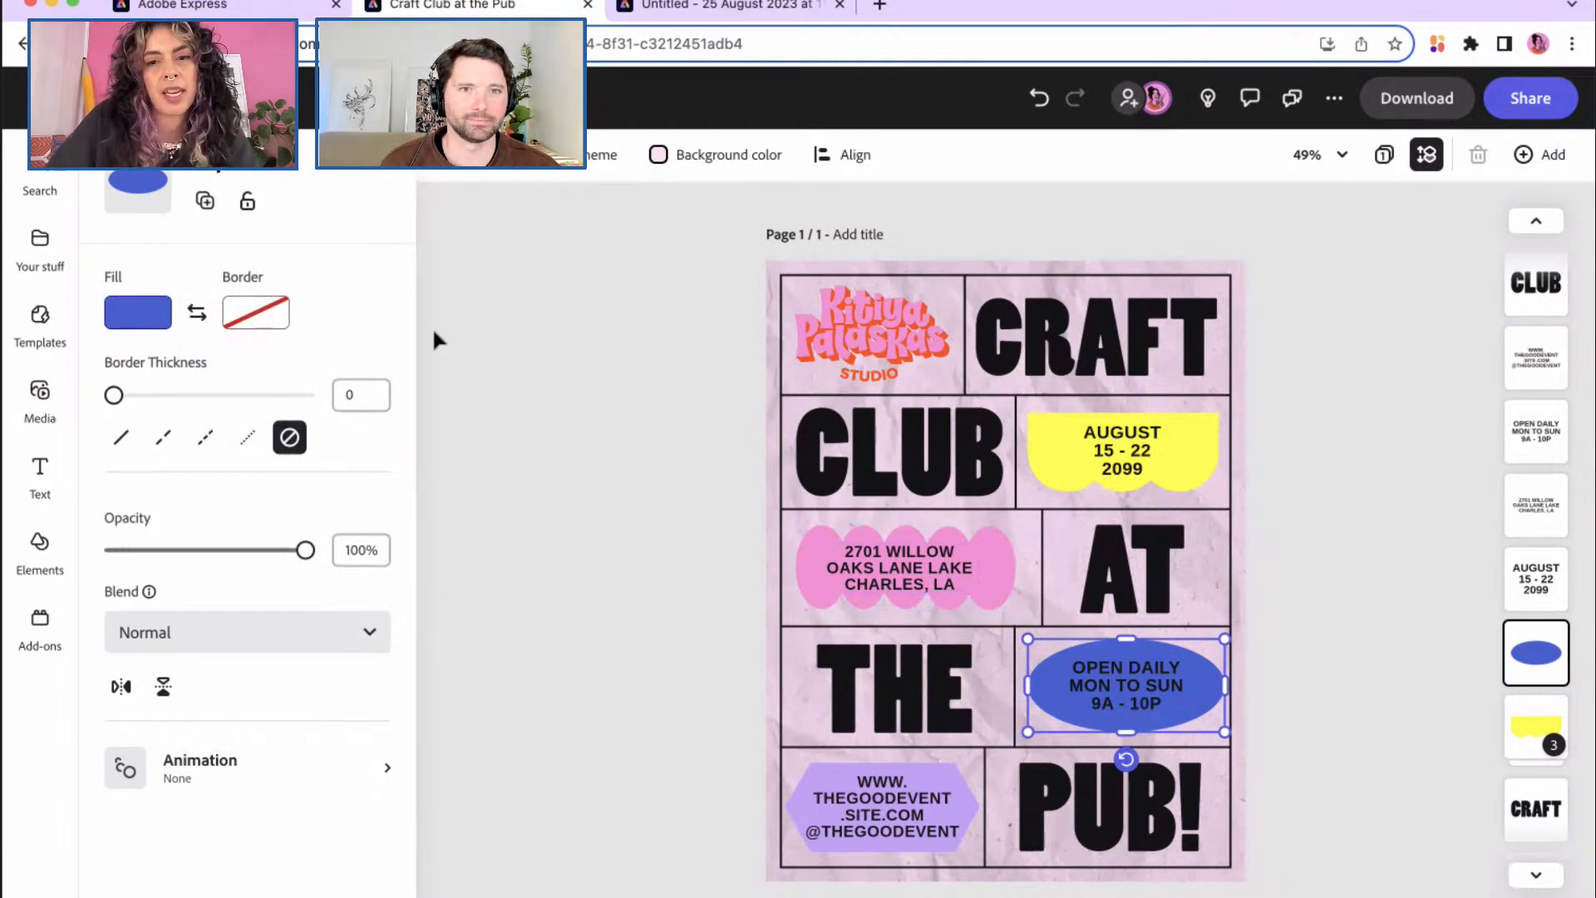
click(135, 313)
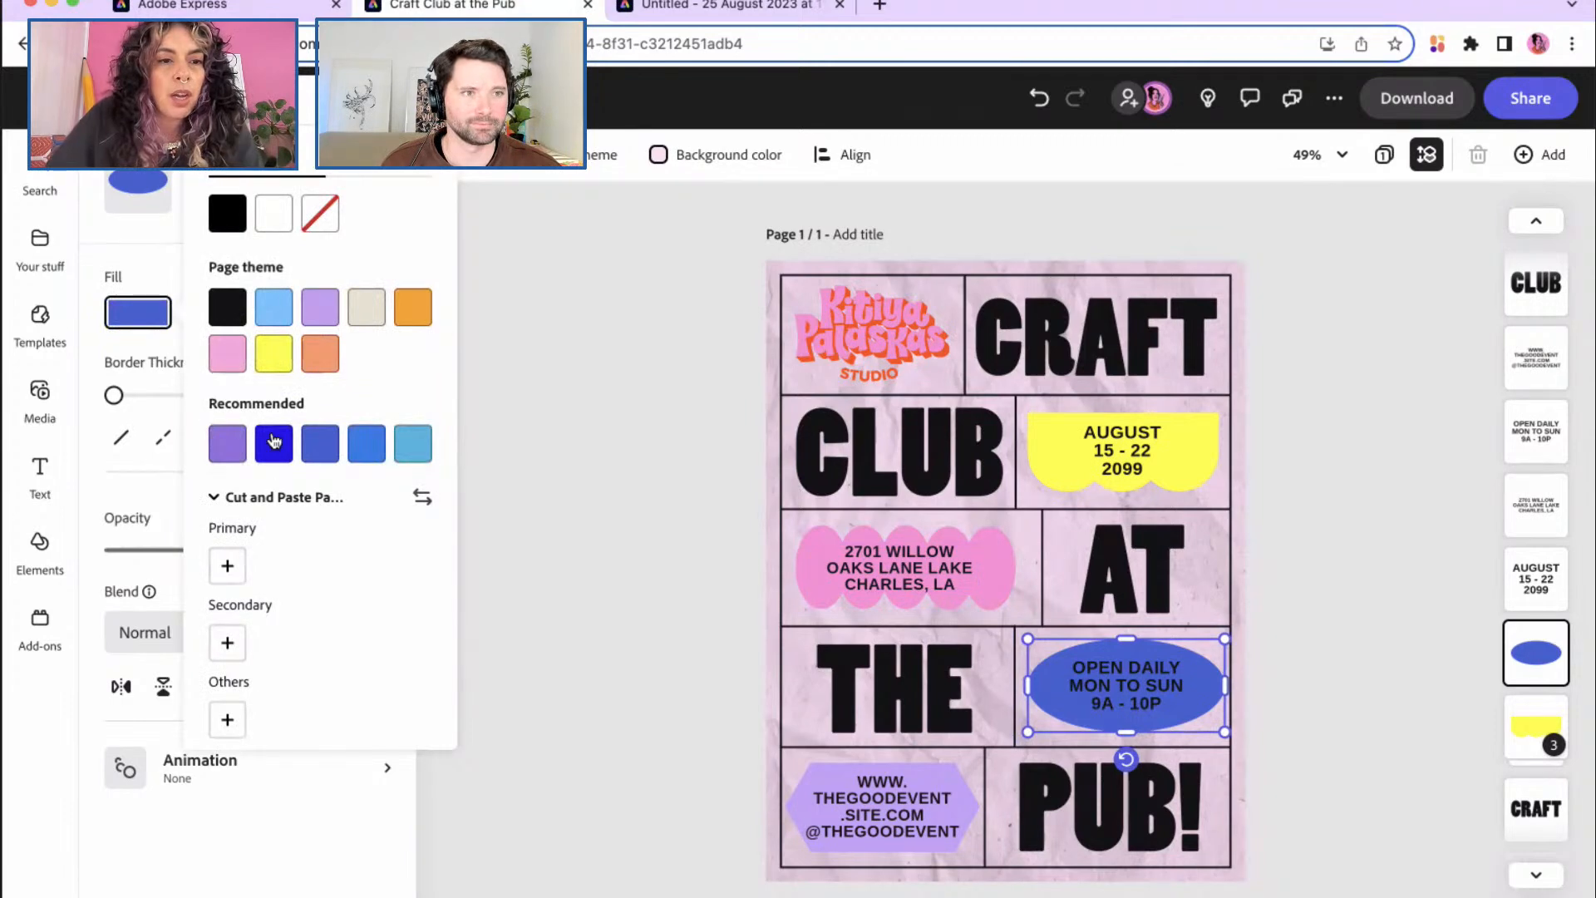
scroll(262, 548, down, 2)
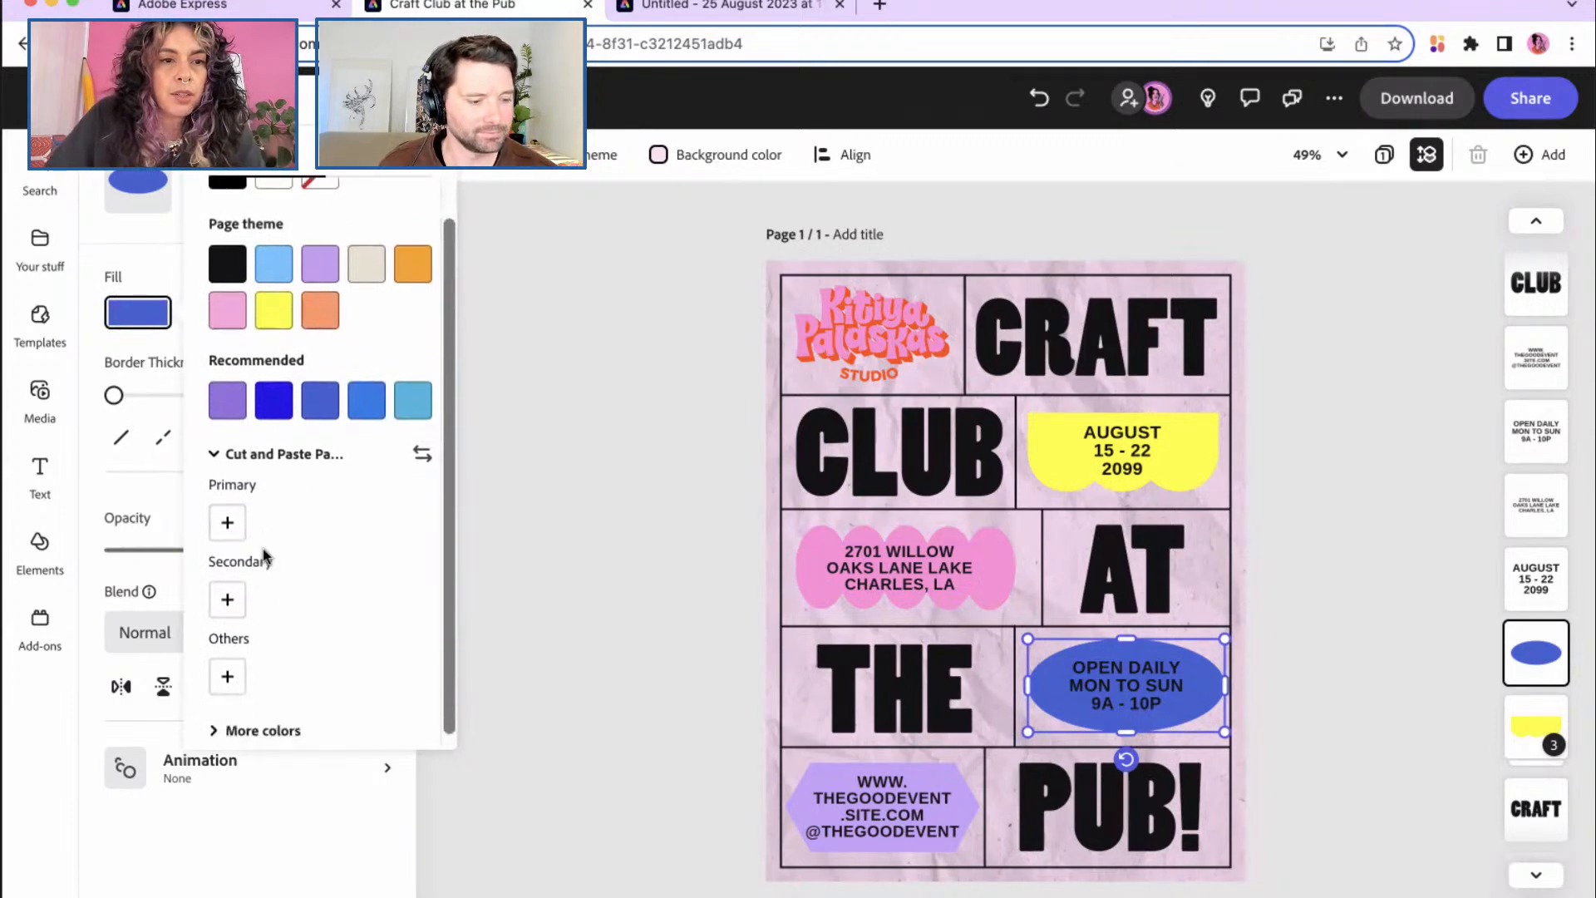
click(222, 715)
scroll(279, 620, down, 10)
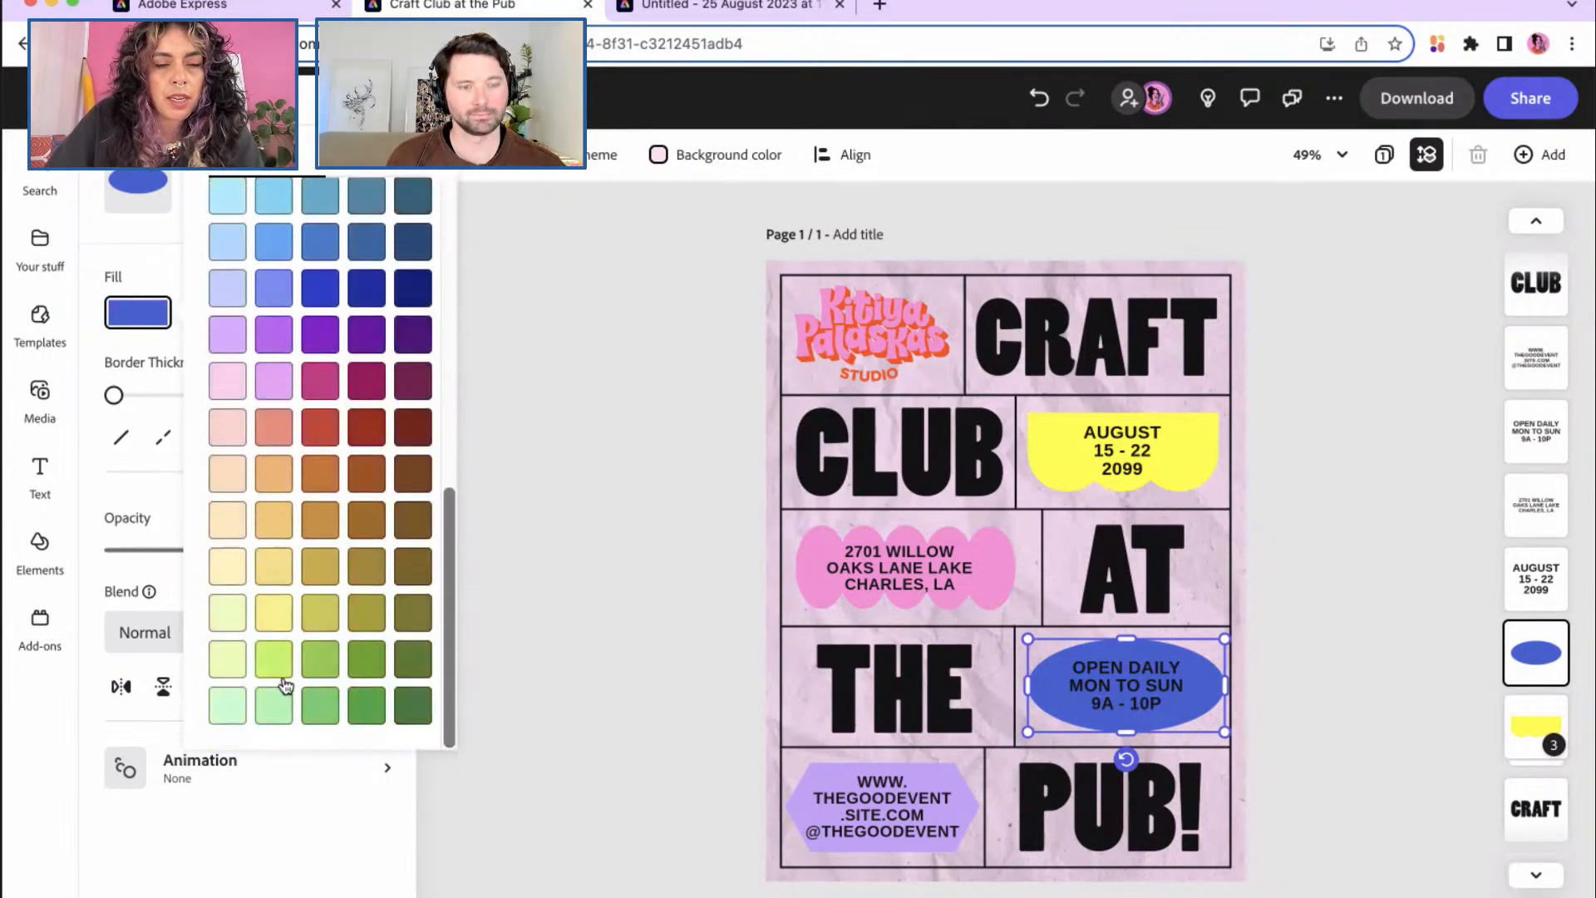
click(265, 662)
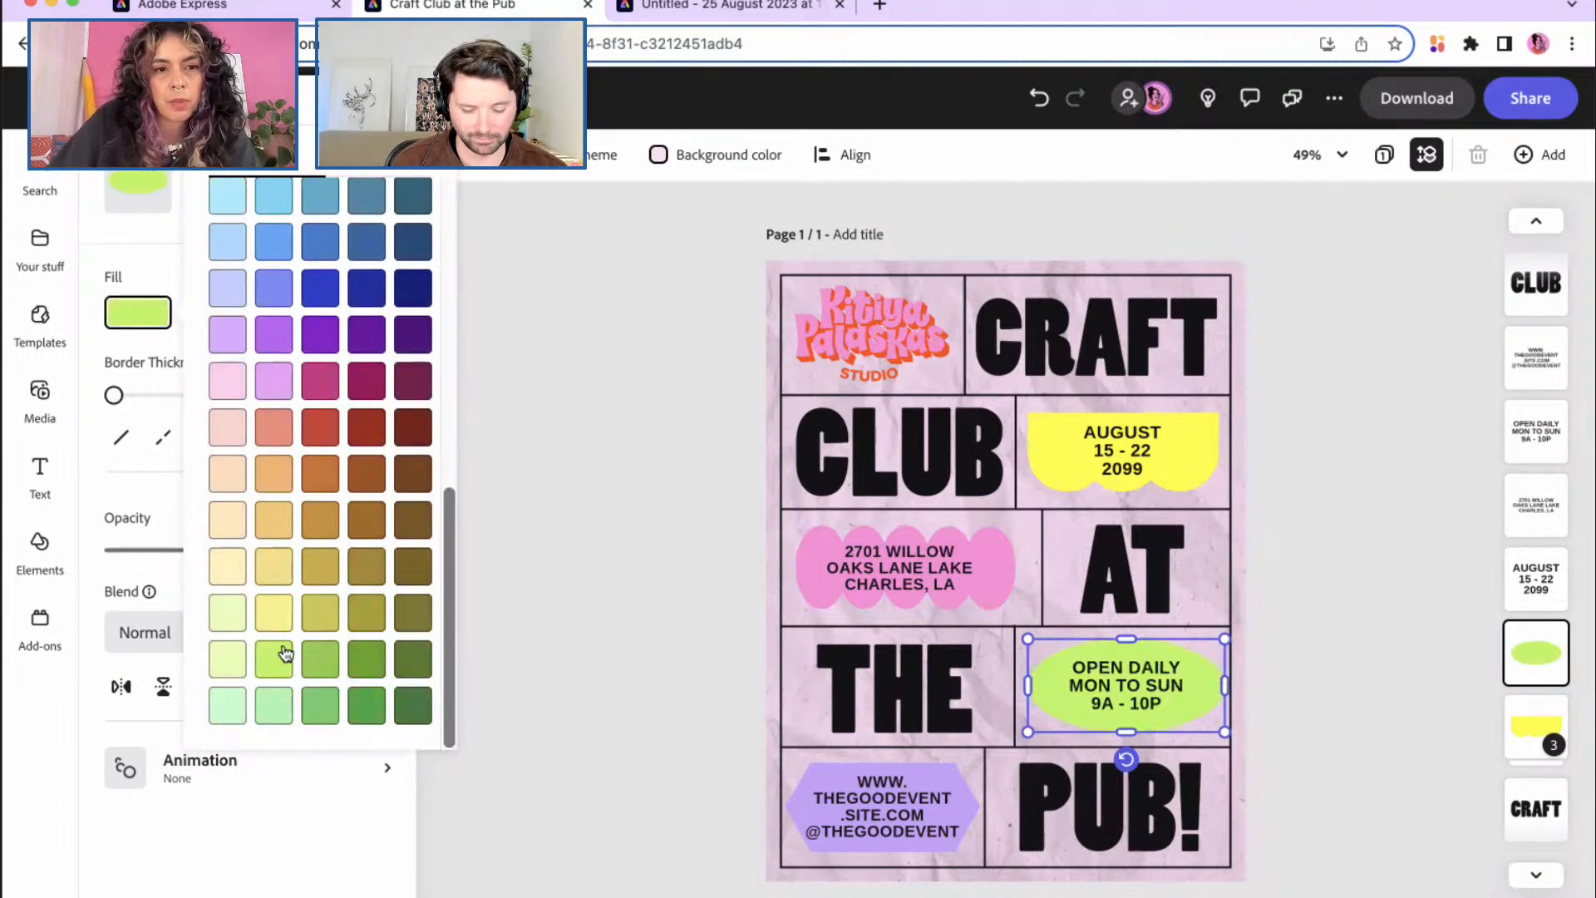
click(319, 664)
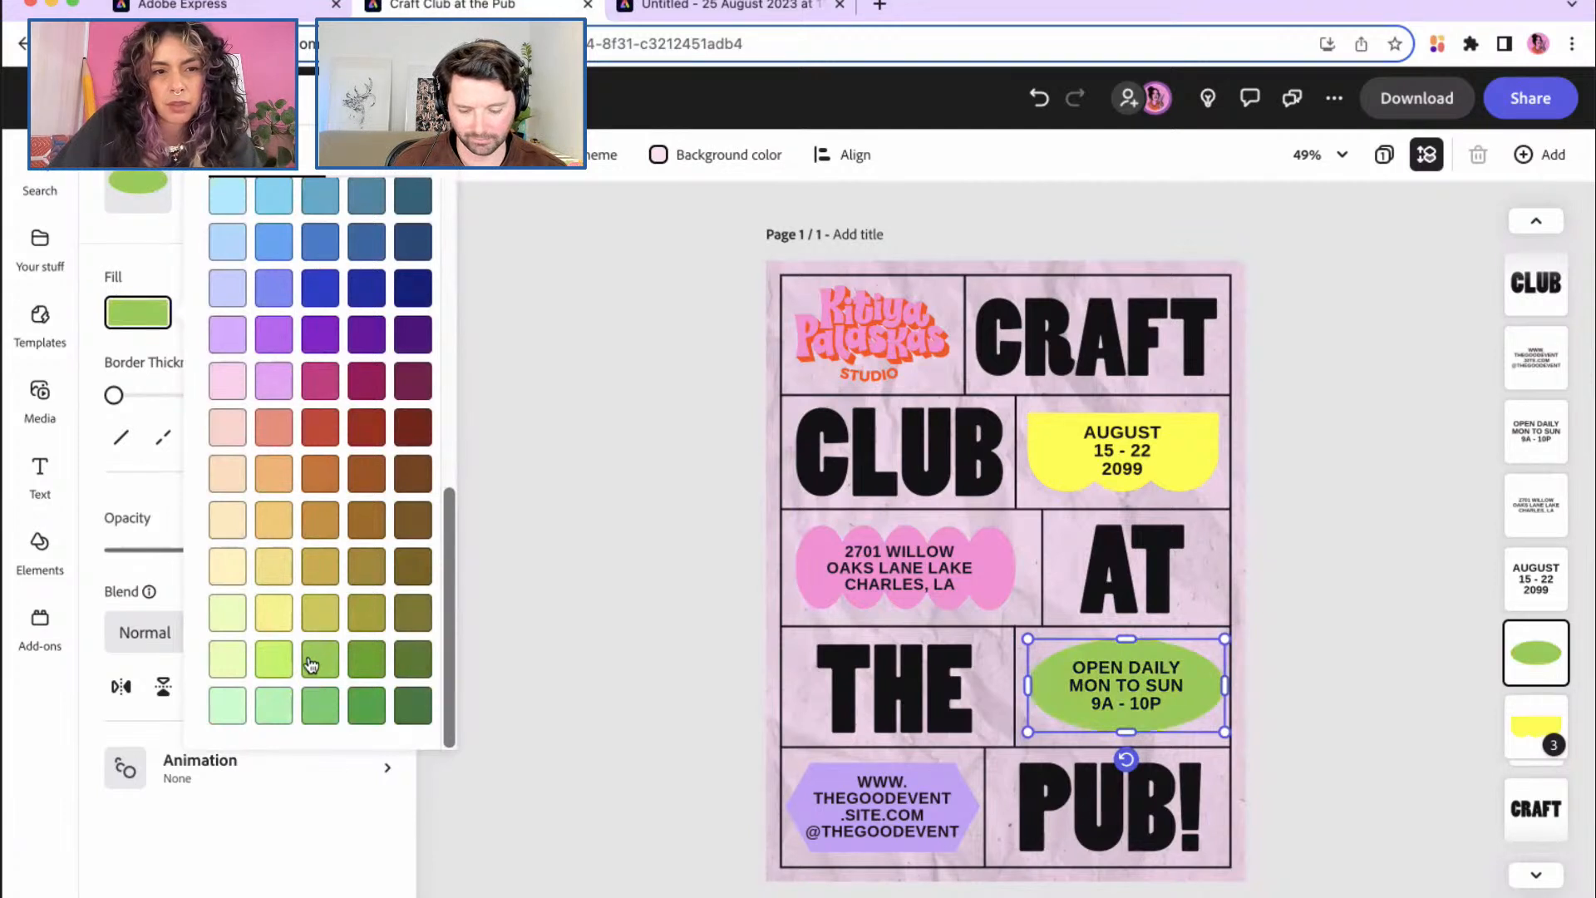
click(276, 663)
click(157, 260)
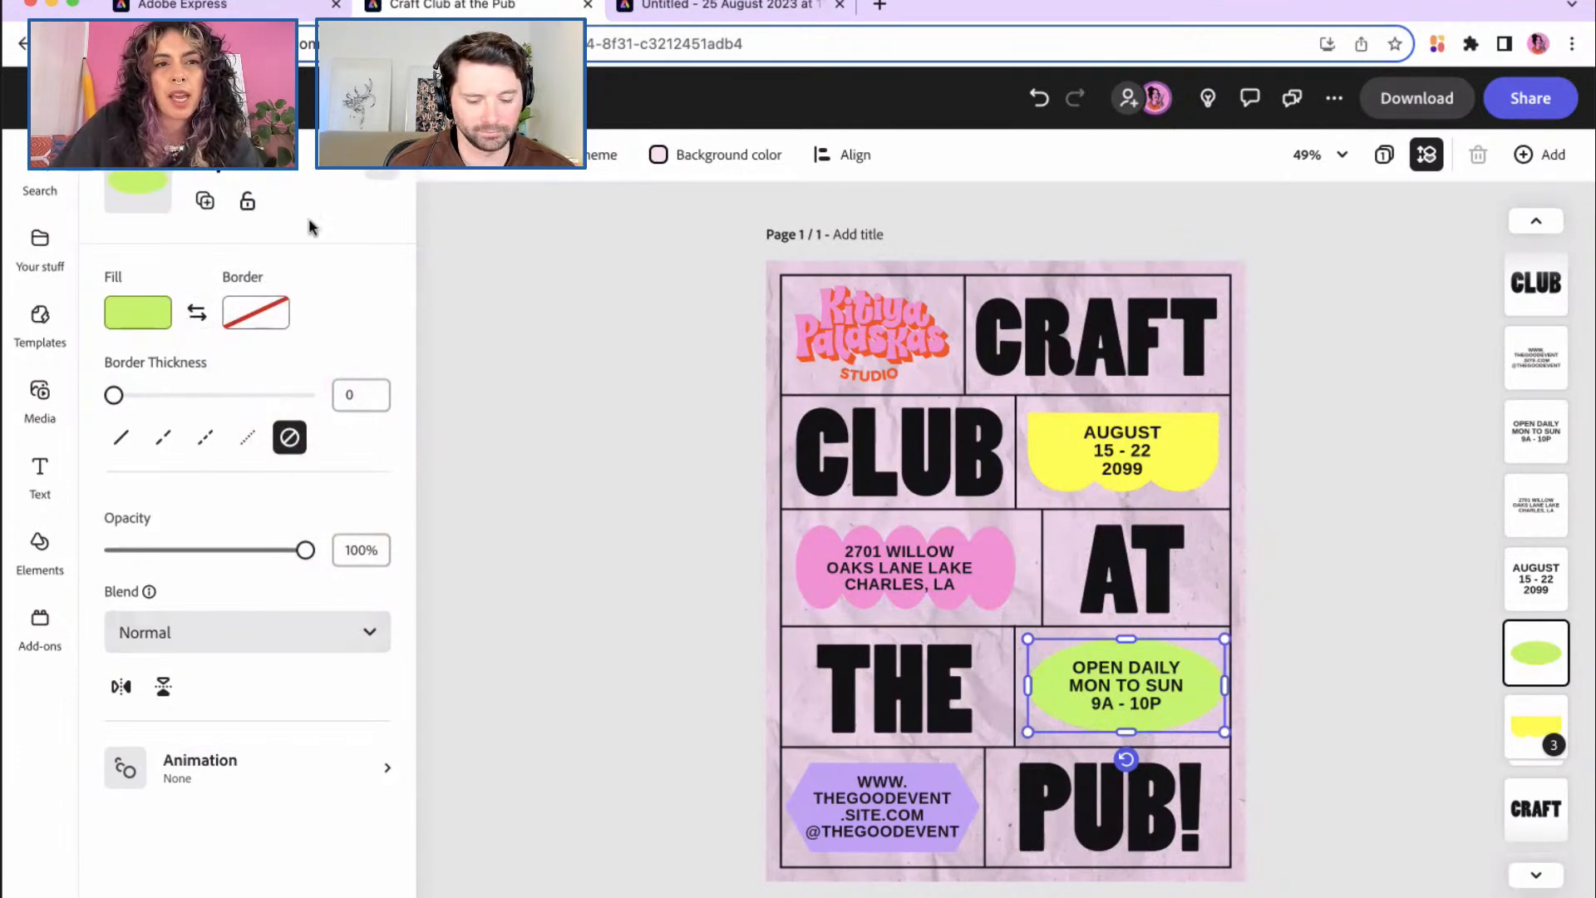
Step: Try pink, yellow and lavender theme fills on the OPEN DAILY oval
click(147, 318)
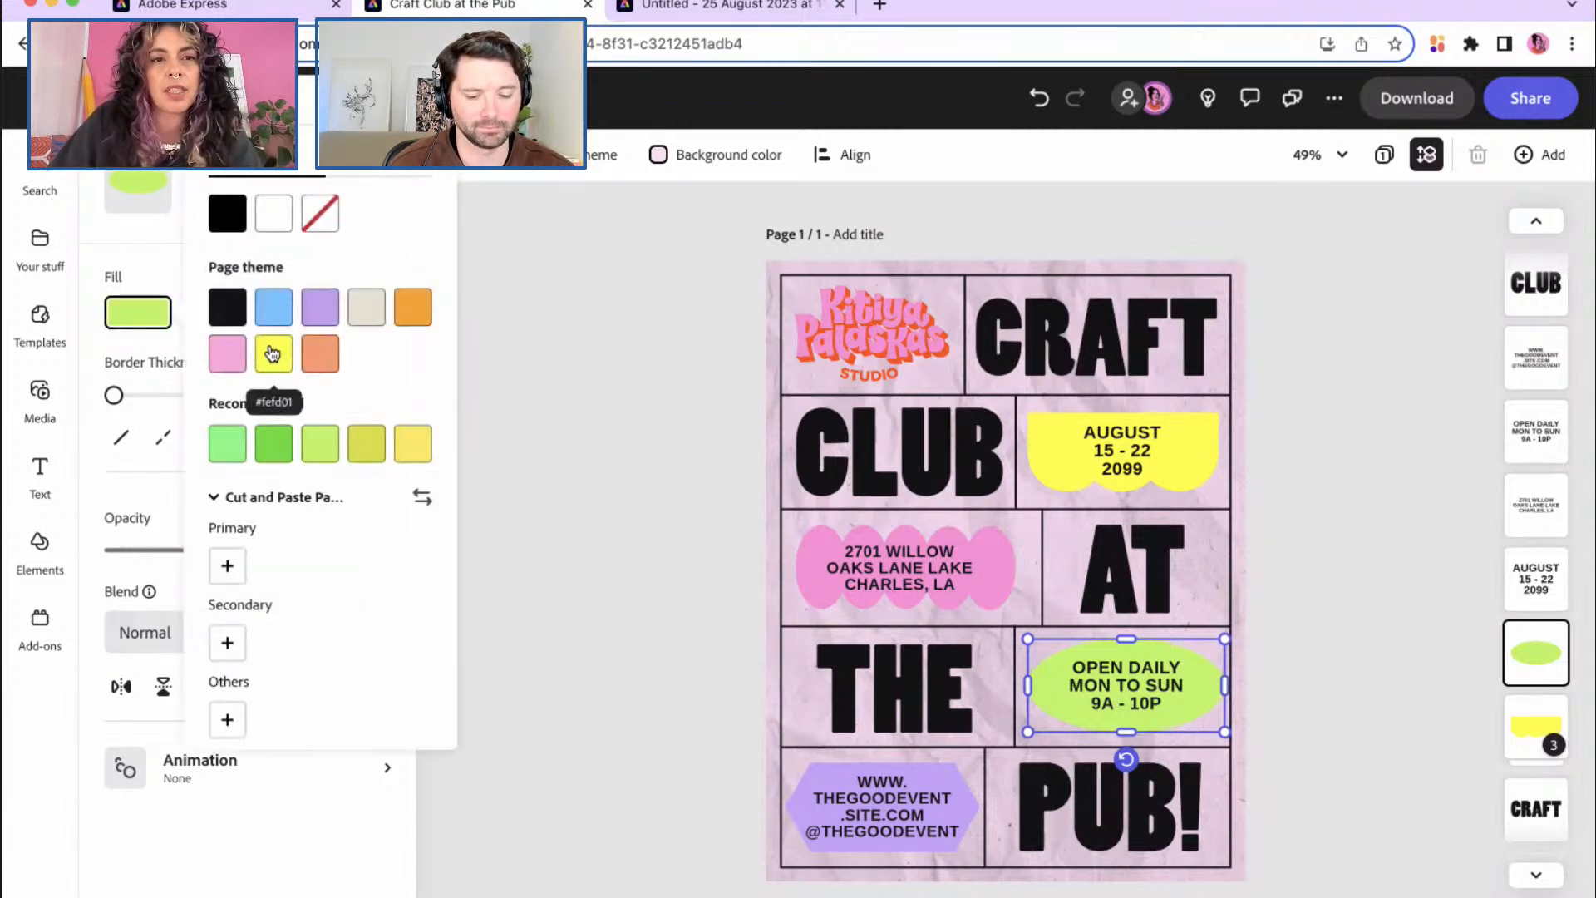
click(227, 352)
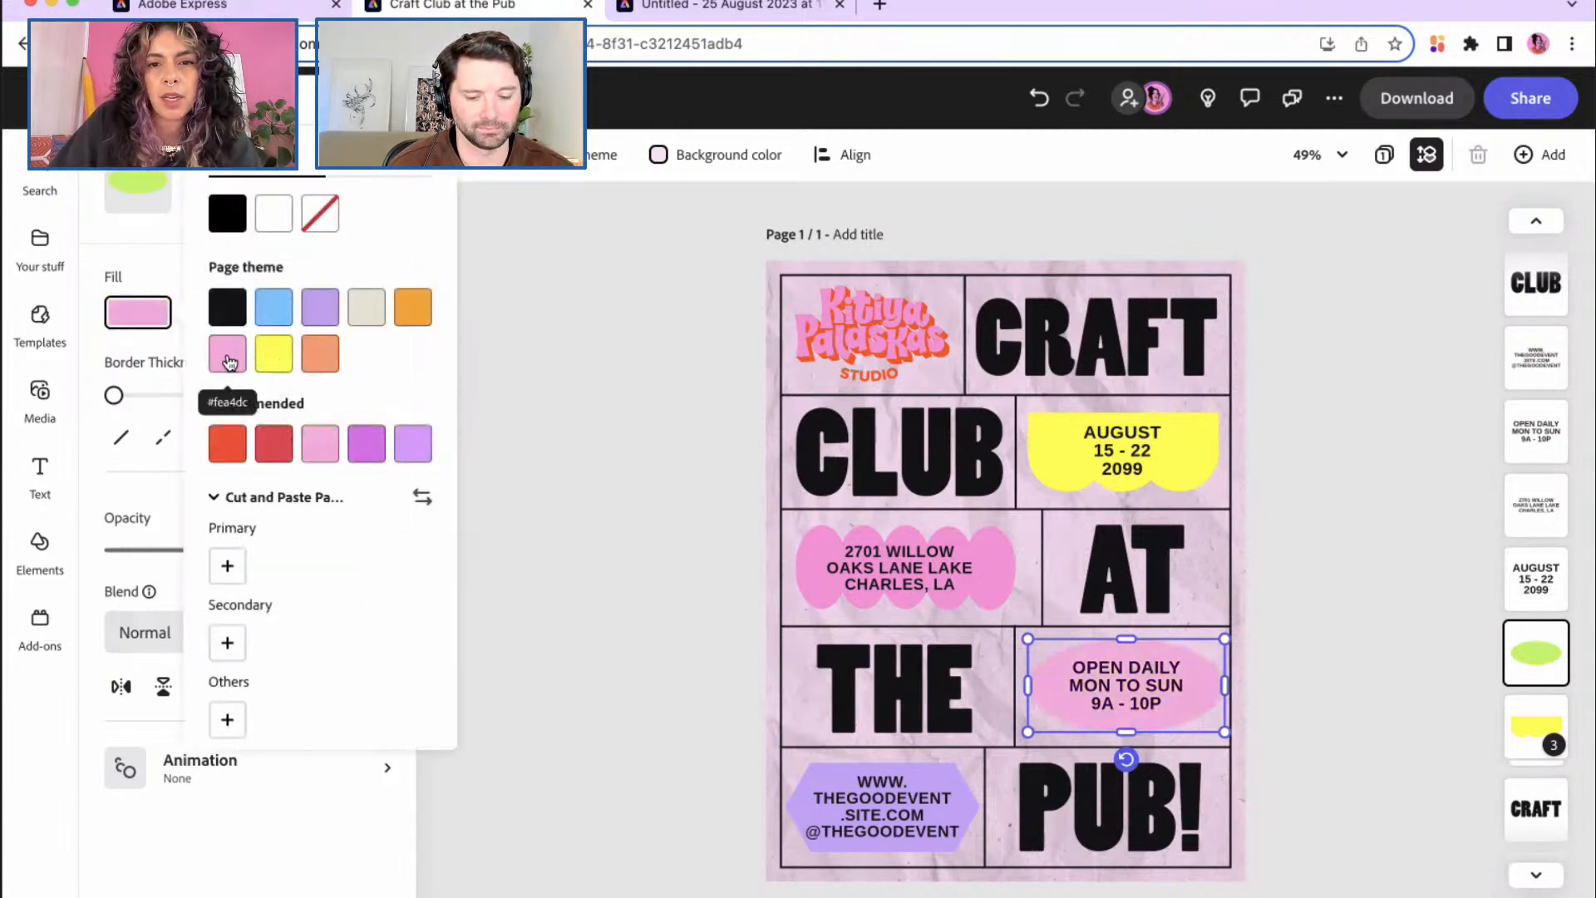
click(281, 354)
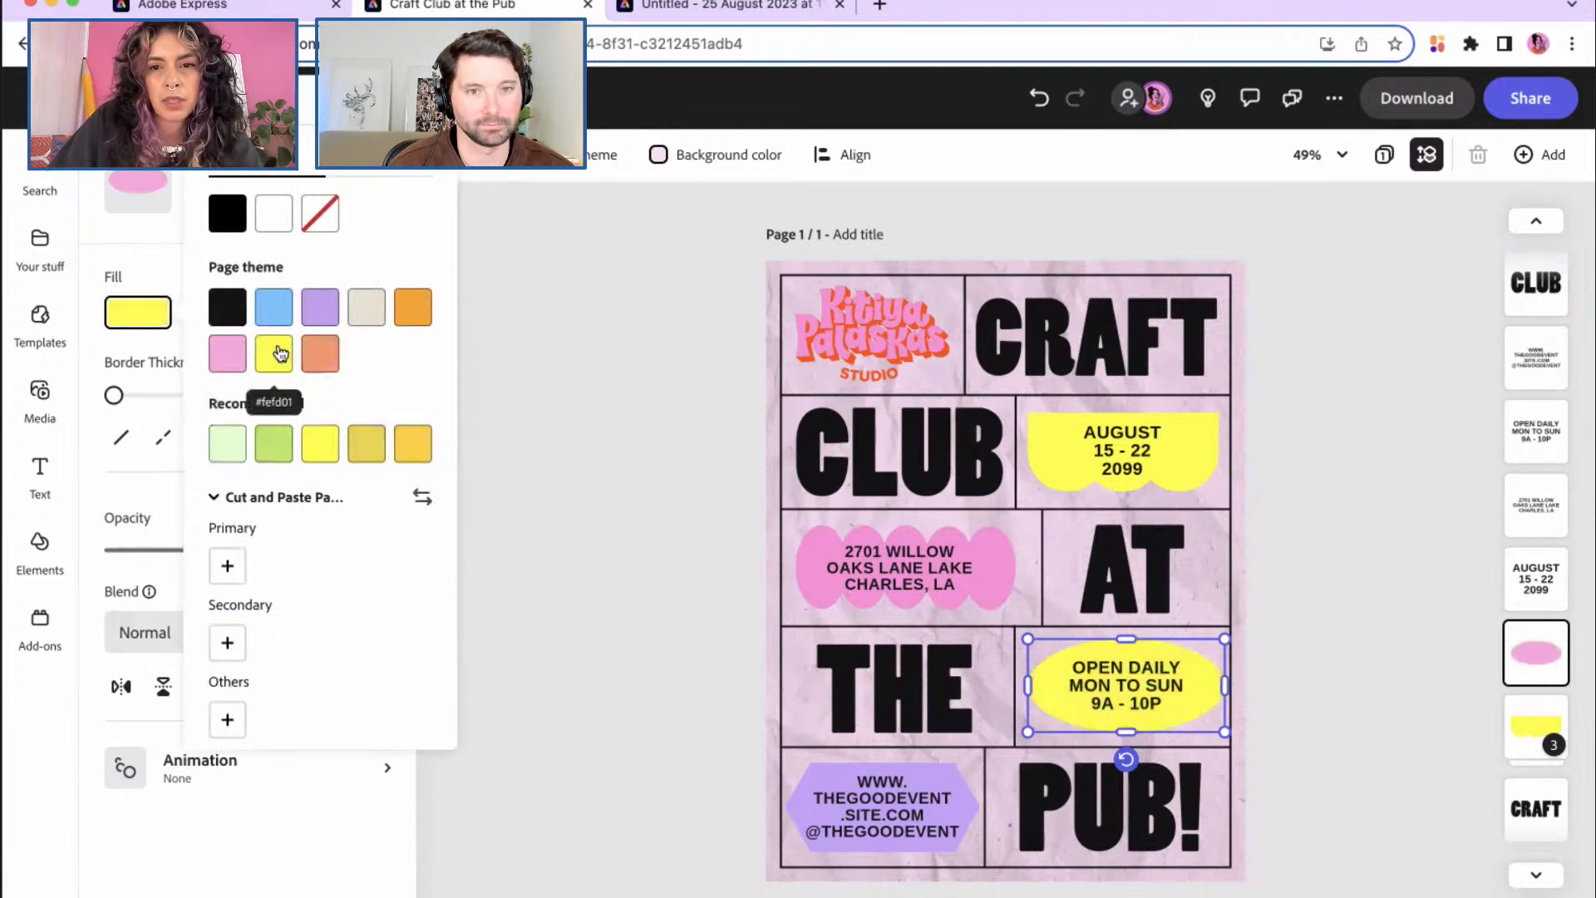
click(323, 317)
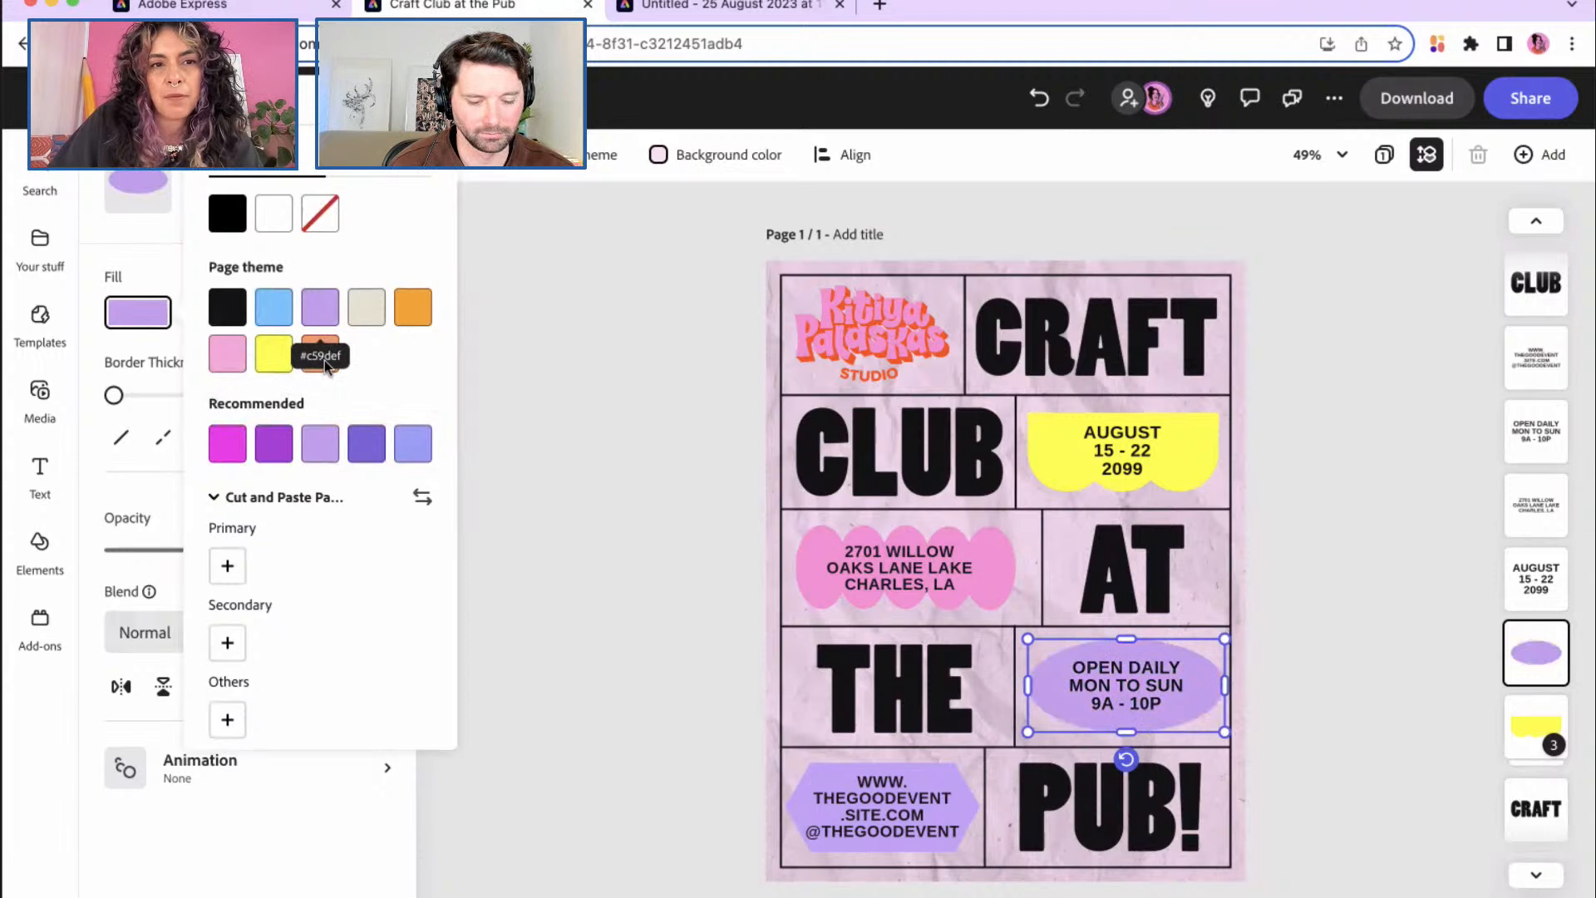
Step: Set the oval's fill to blue #5780FF with the custom colour picker, then select CRAFT
click(419, 198)
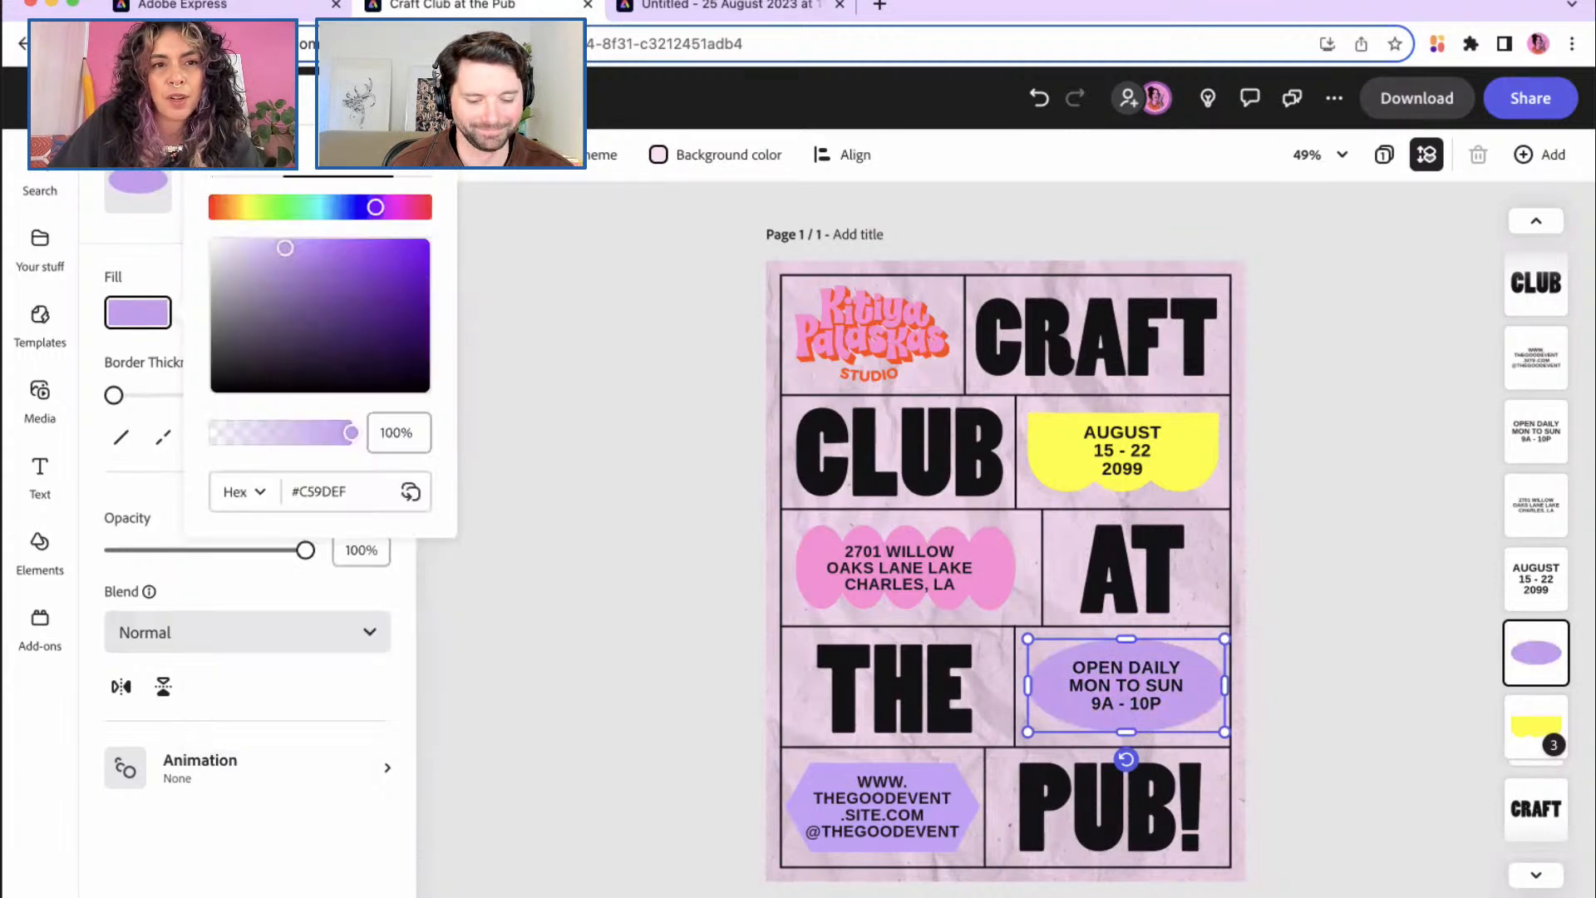
click(344, 207)
drag(344, 210, 354, 231)
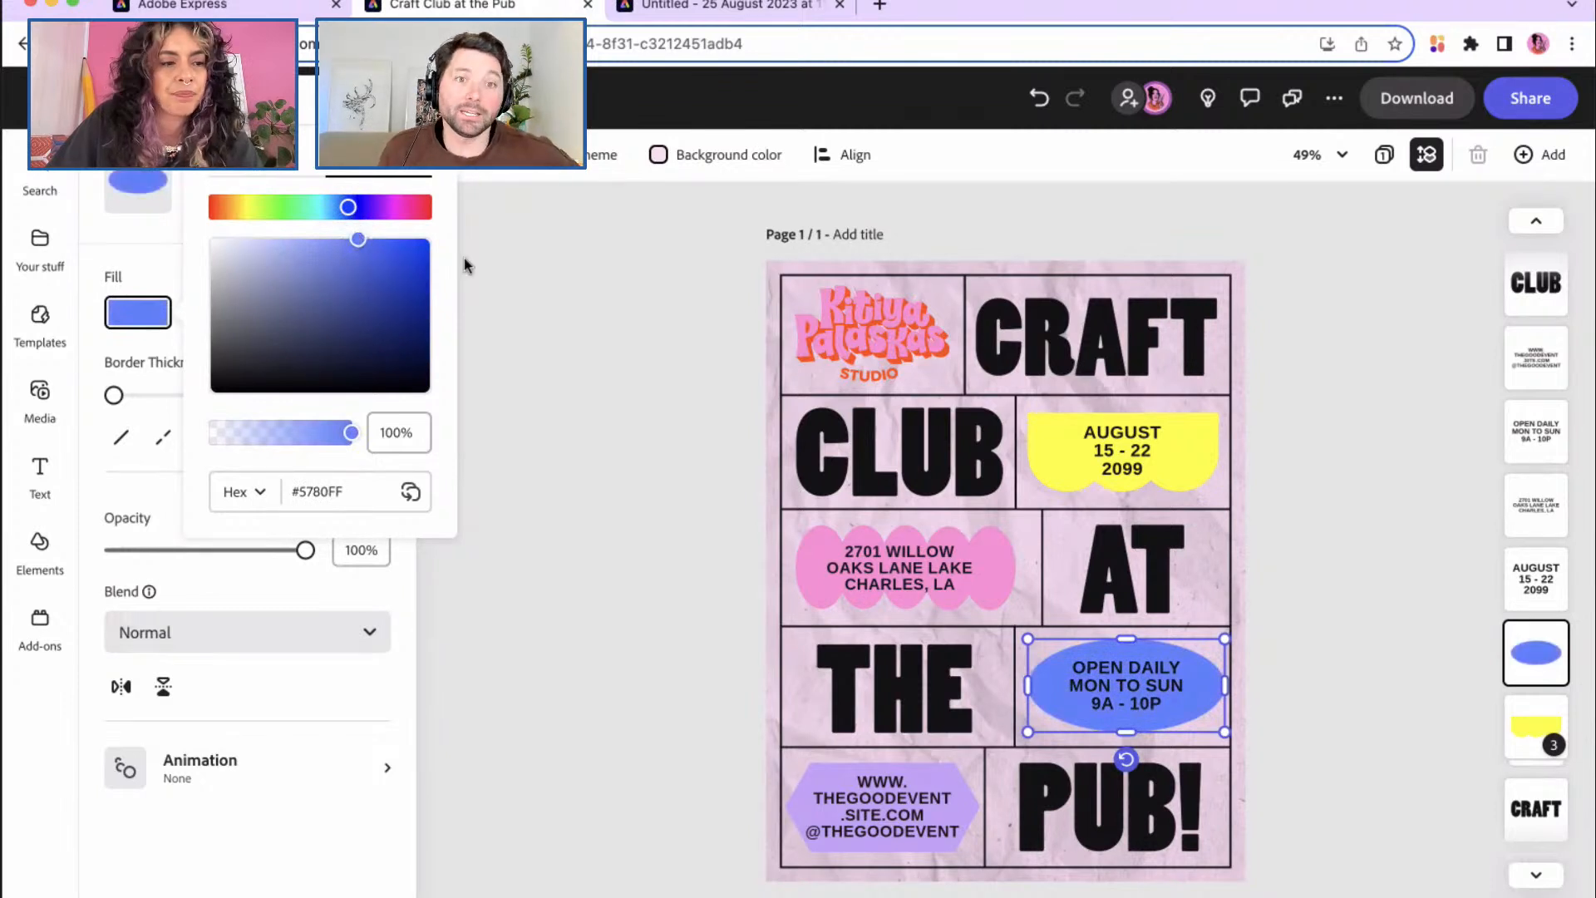
click(603, 332)
click(1060, 355)
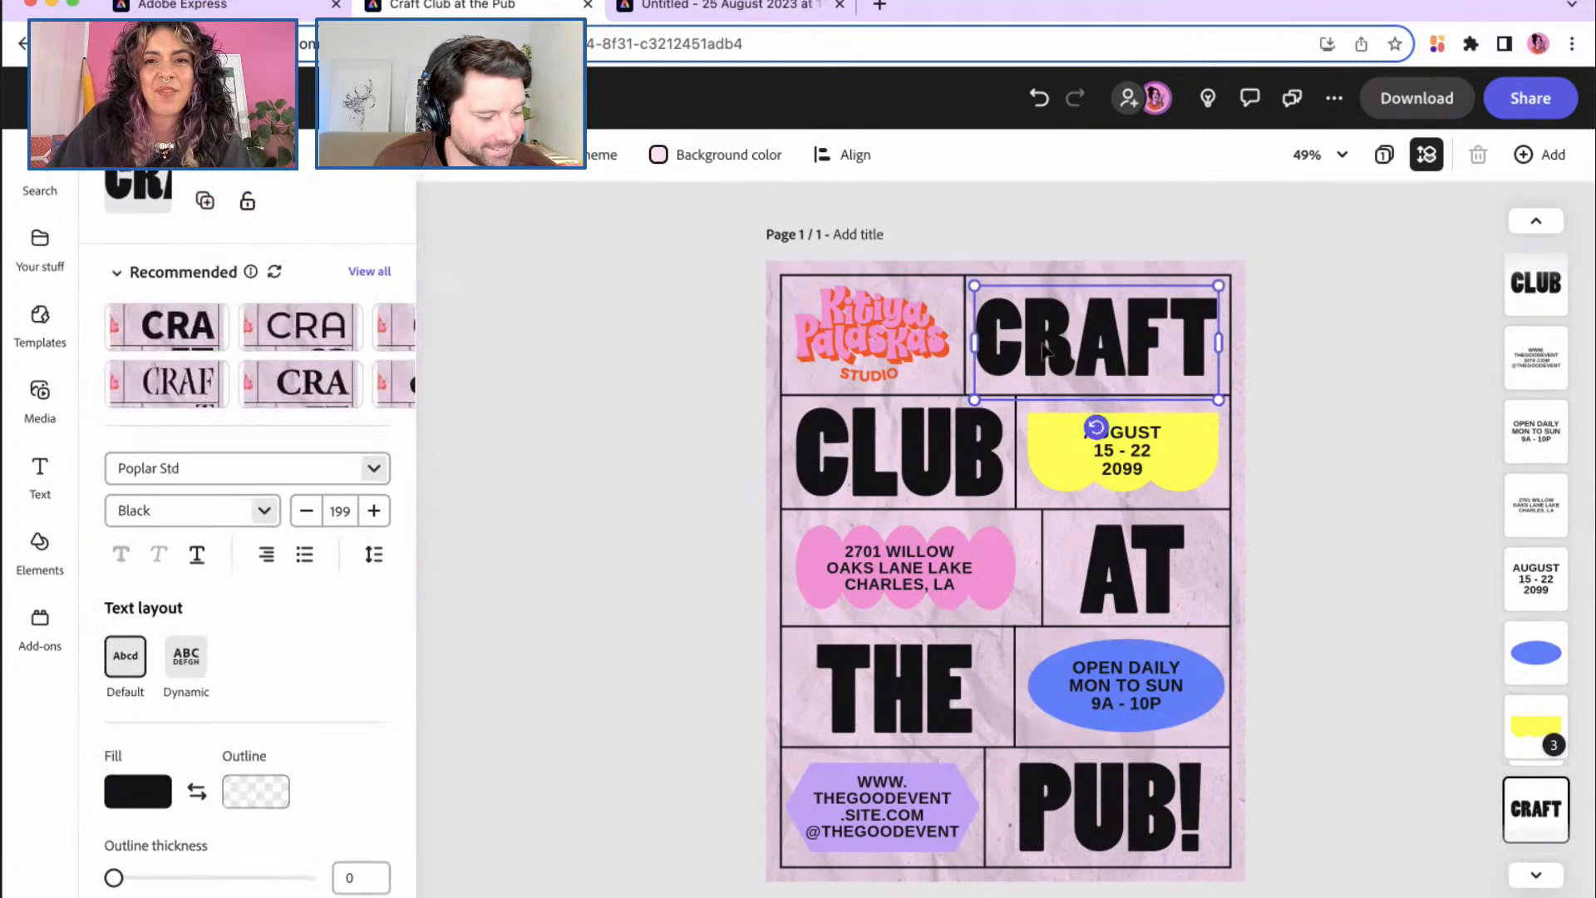
Step: Change the CRAFT heading's font to Wonky Font
click(376, 471)
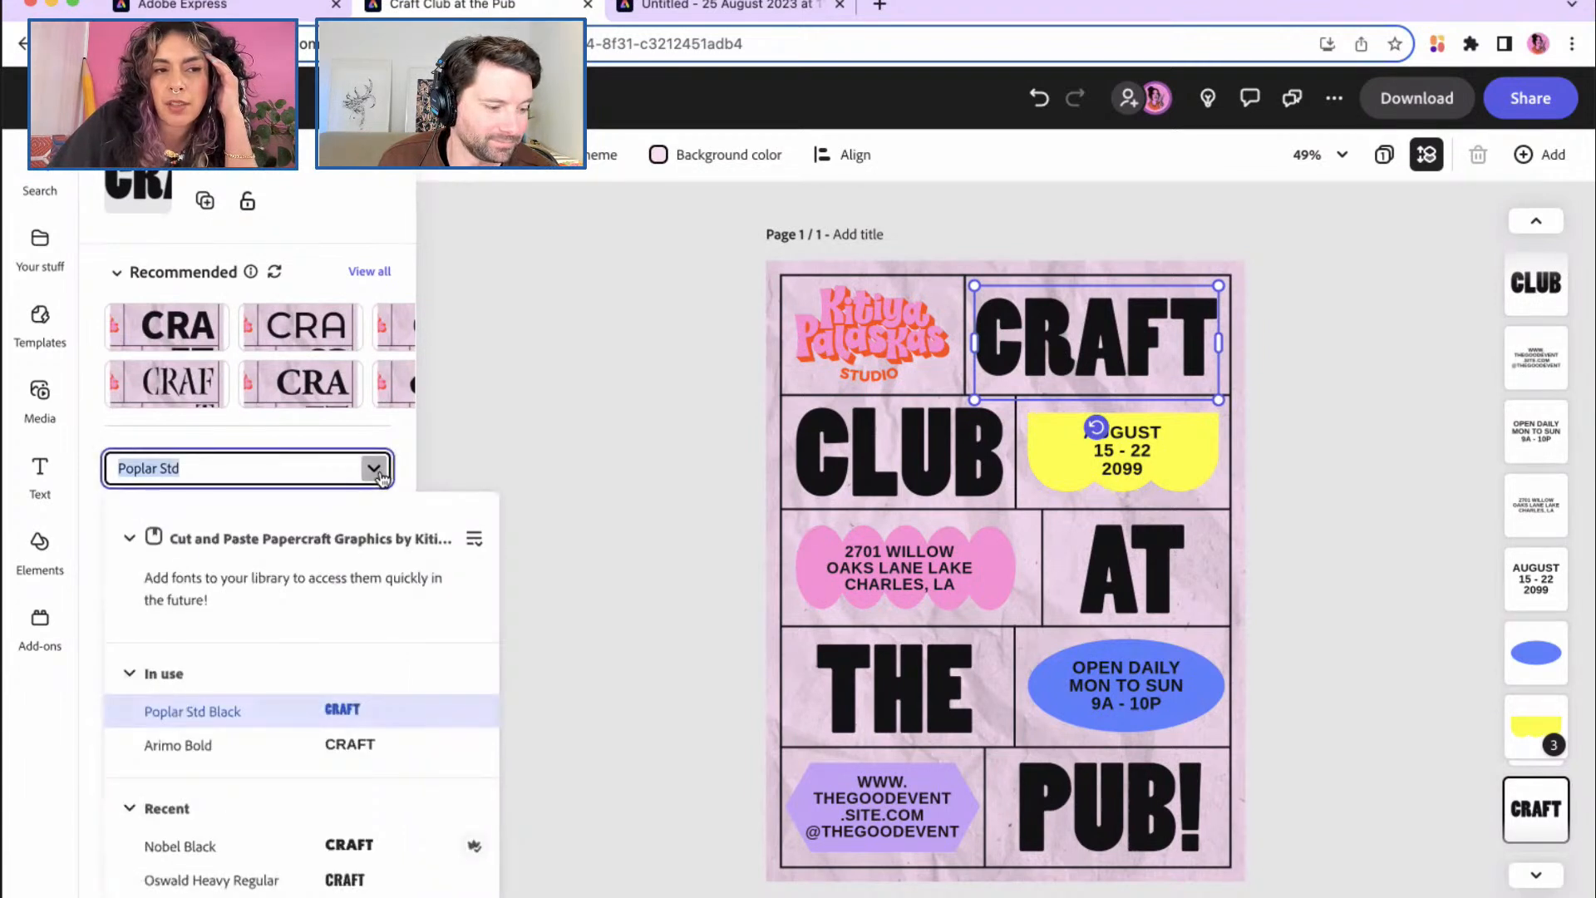
scroll(353, 647, down, 5)
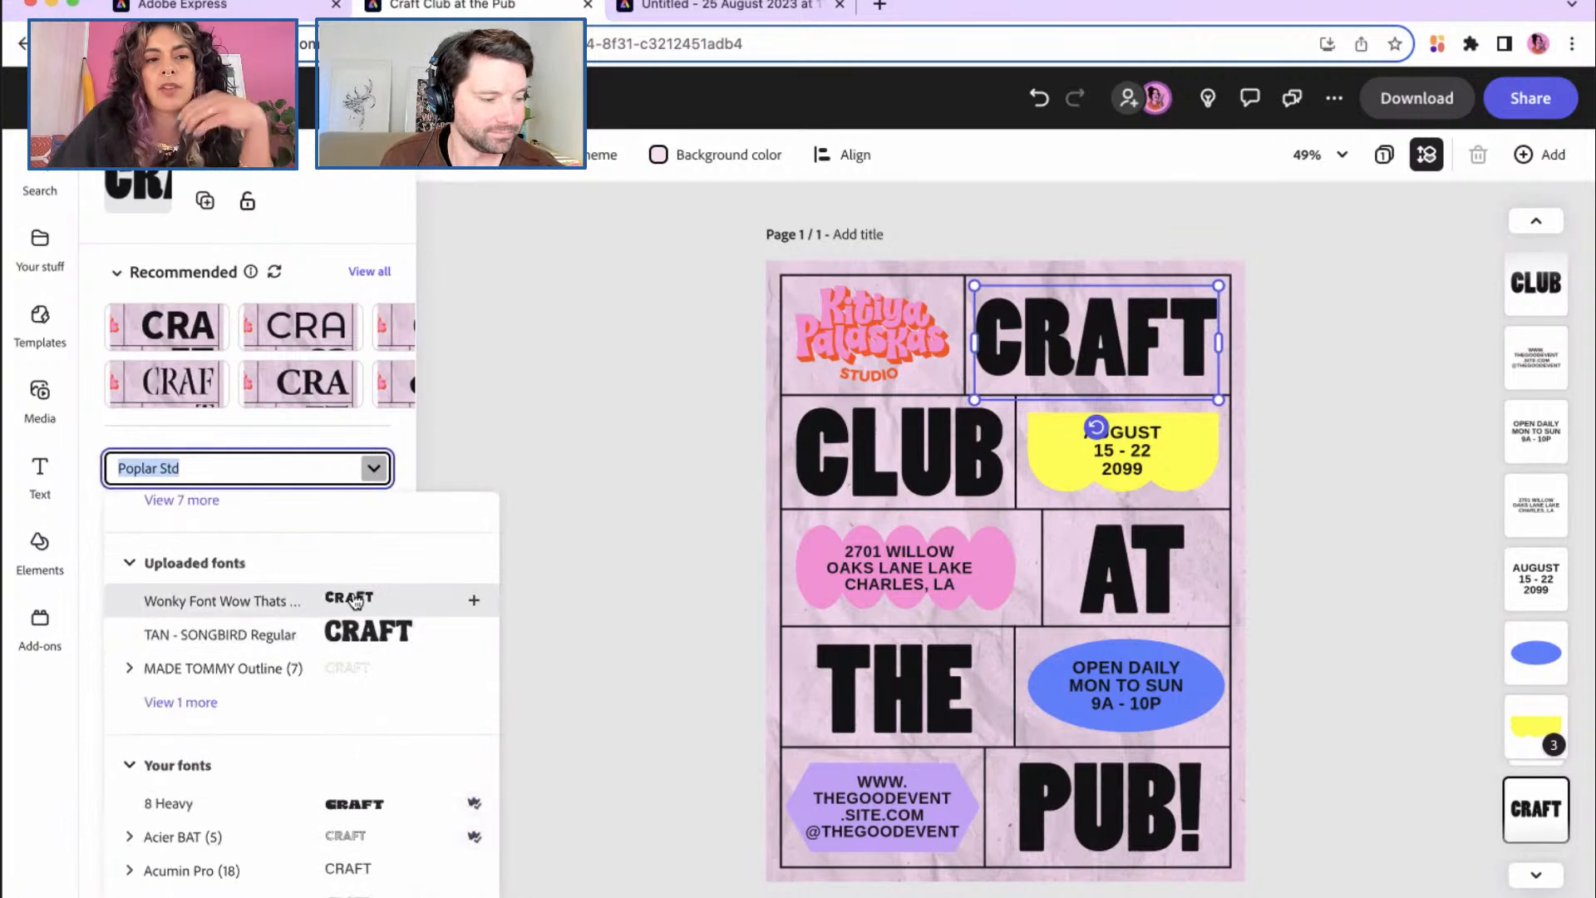
click(356, 601)
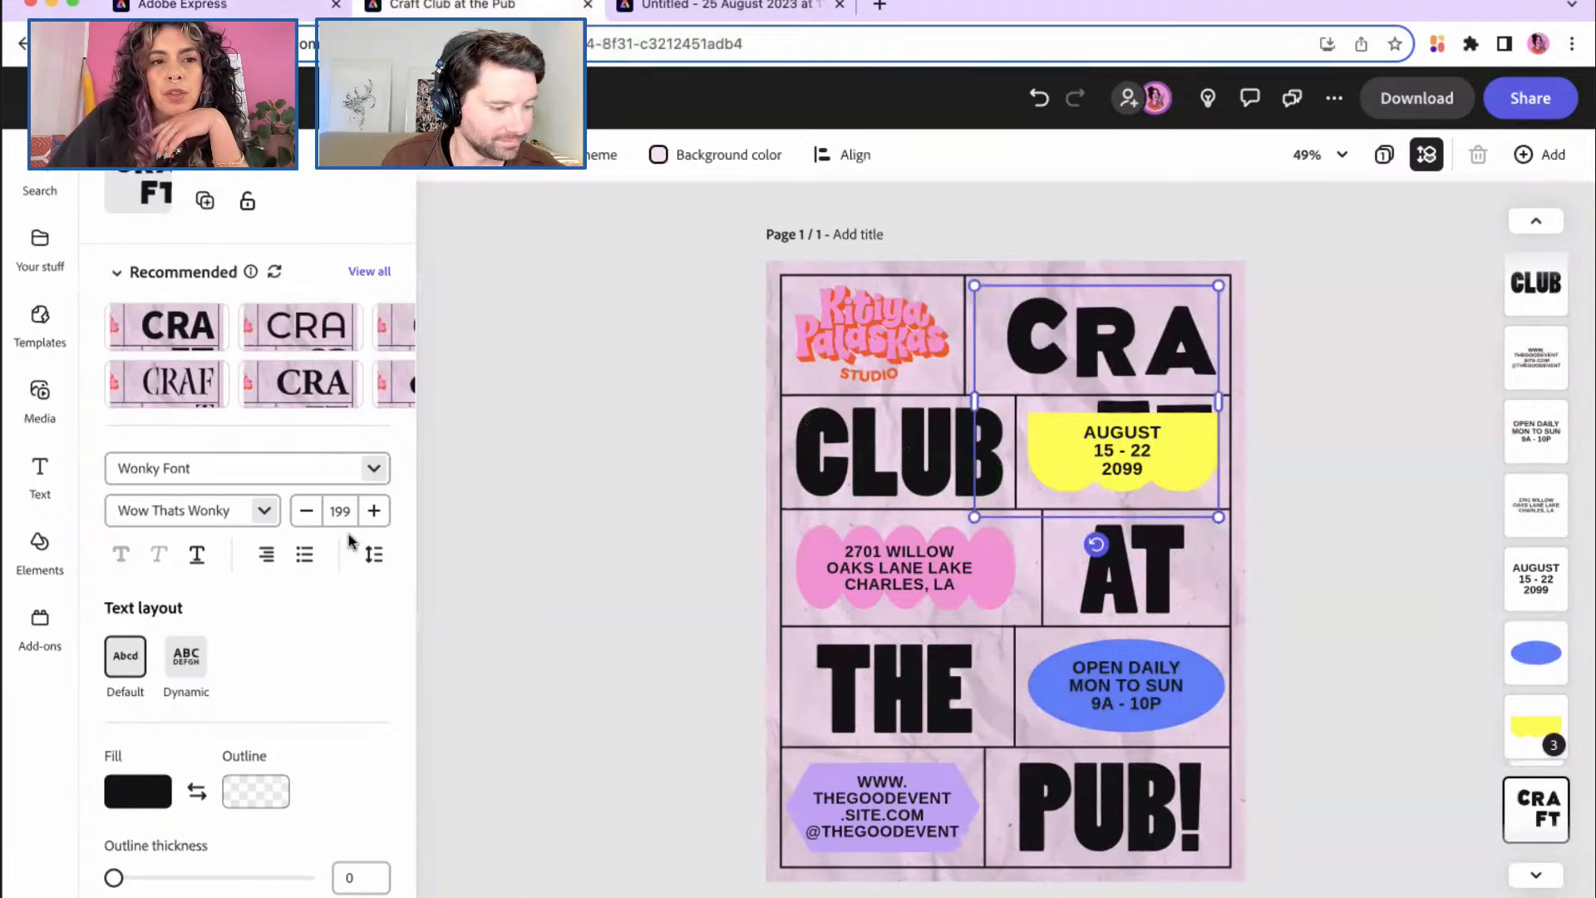
Step: Reduce CRAFT's font size from 199 down to about 141 so it fits on one line
click(305, 512)
click(305, 512)
click(306, 512)
click(306, 512)
click(306, 512)
click(306, 512)
click(306, 512)
click(306, 512)
click(306, 512)
click(306, 512)
click(306, 512)
click(306, 512)
click(306, 512)
click(306, 512)
click(306, 513)
click(306, 512)
click(306, 513)
click(306, 513)
click(305, 513)
click(306, 513)
click(306, 513)
click(306, 513)
click(305, 512)
click(305, 513)
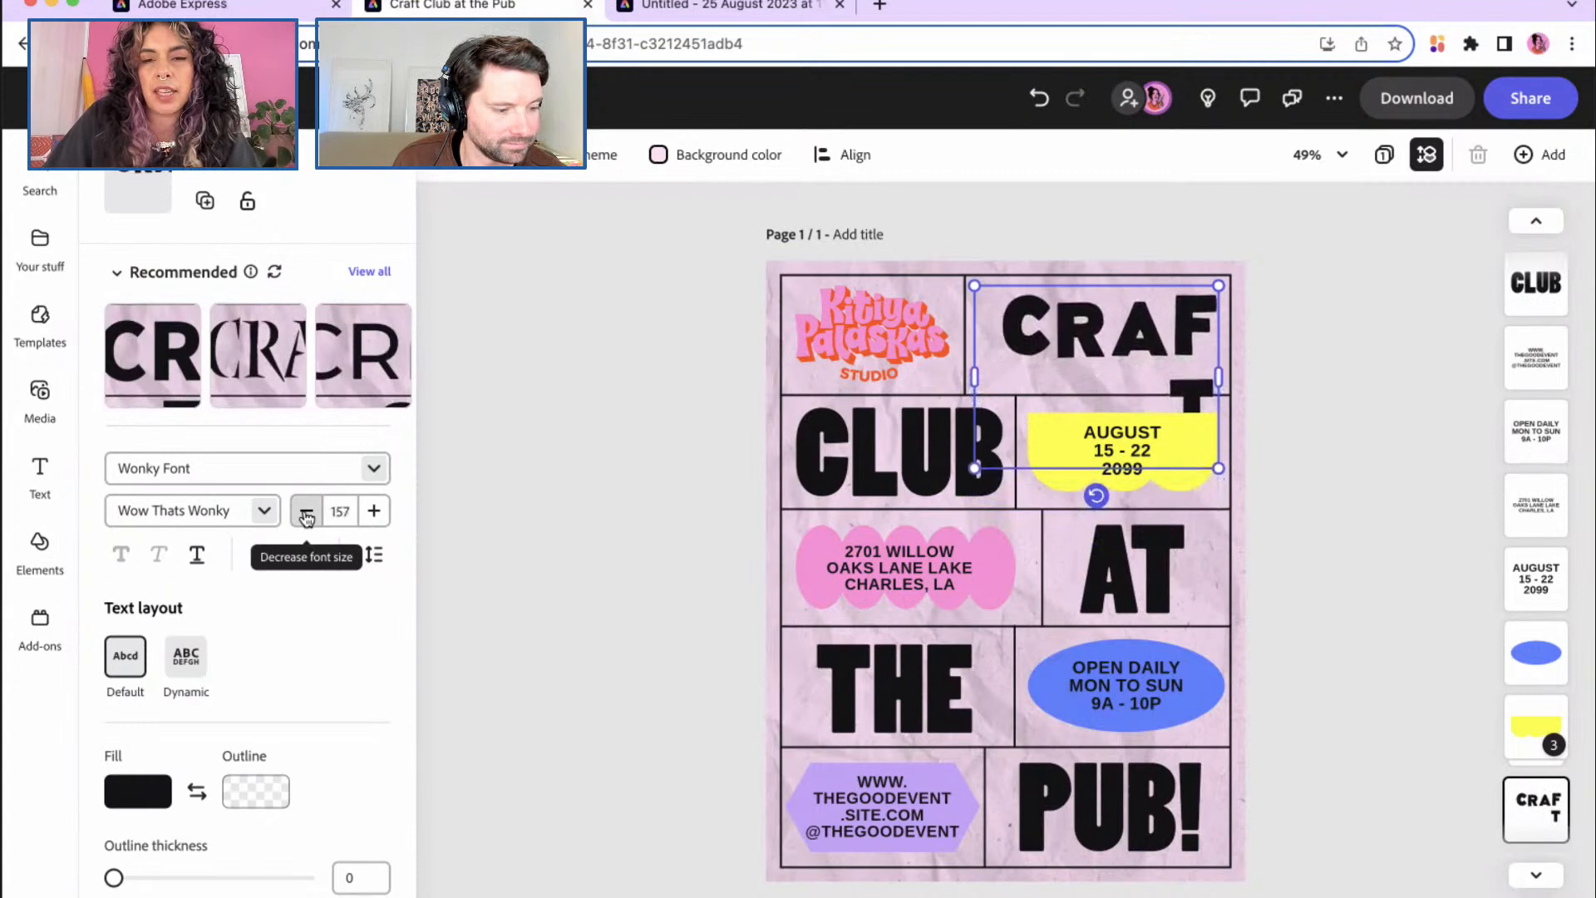
click(306, 513)
click(306, 513)
click(306, 513)
click(305, 513)
click(306, 513)
click(306, 513)
click(306, 513)
click(306, 513)
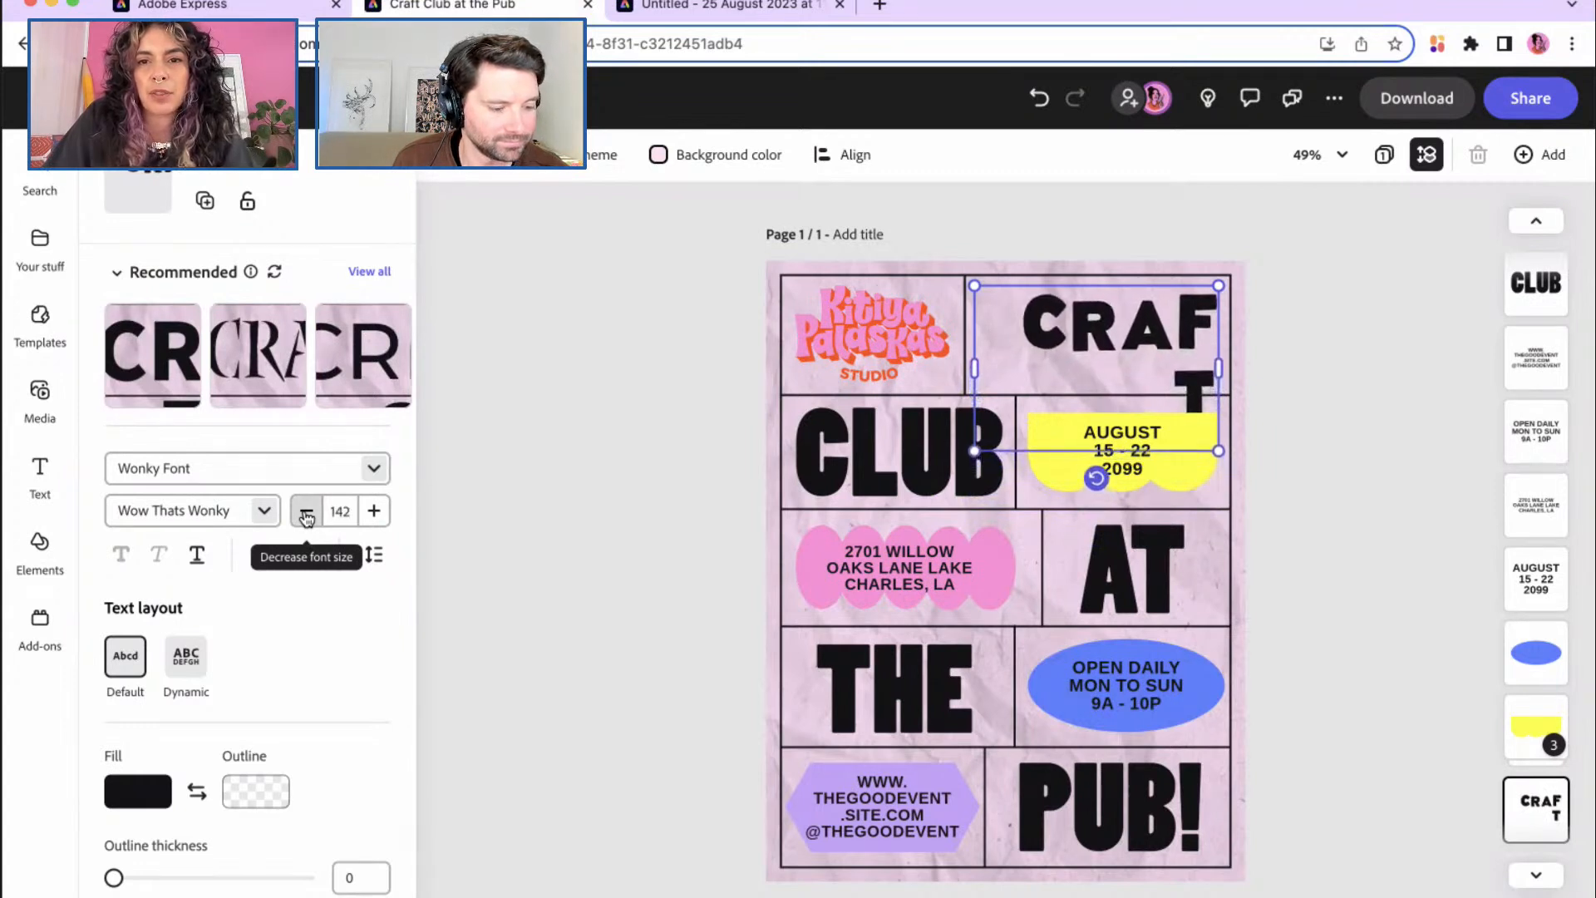
click(305, 513)
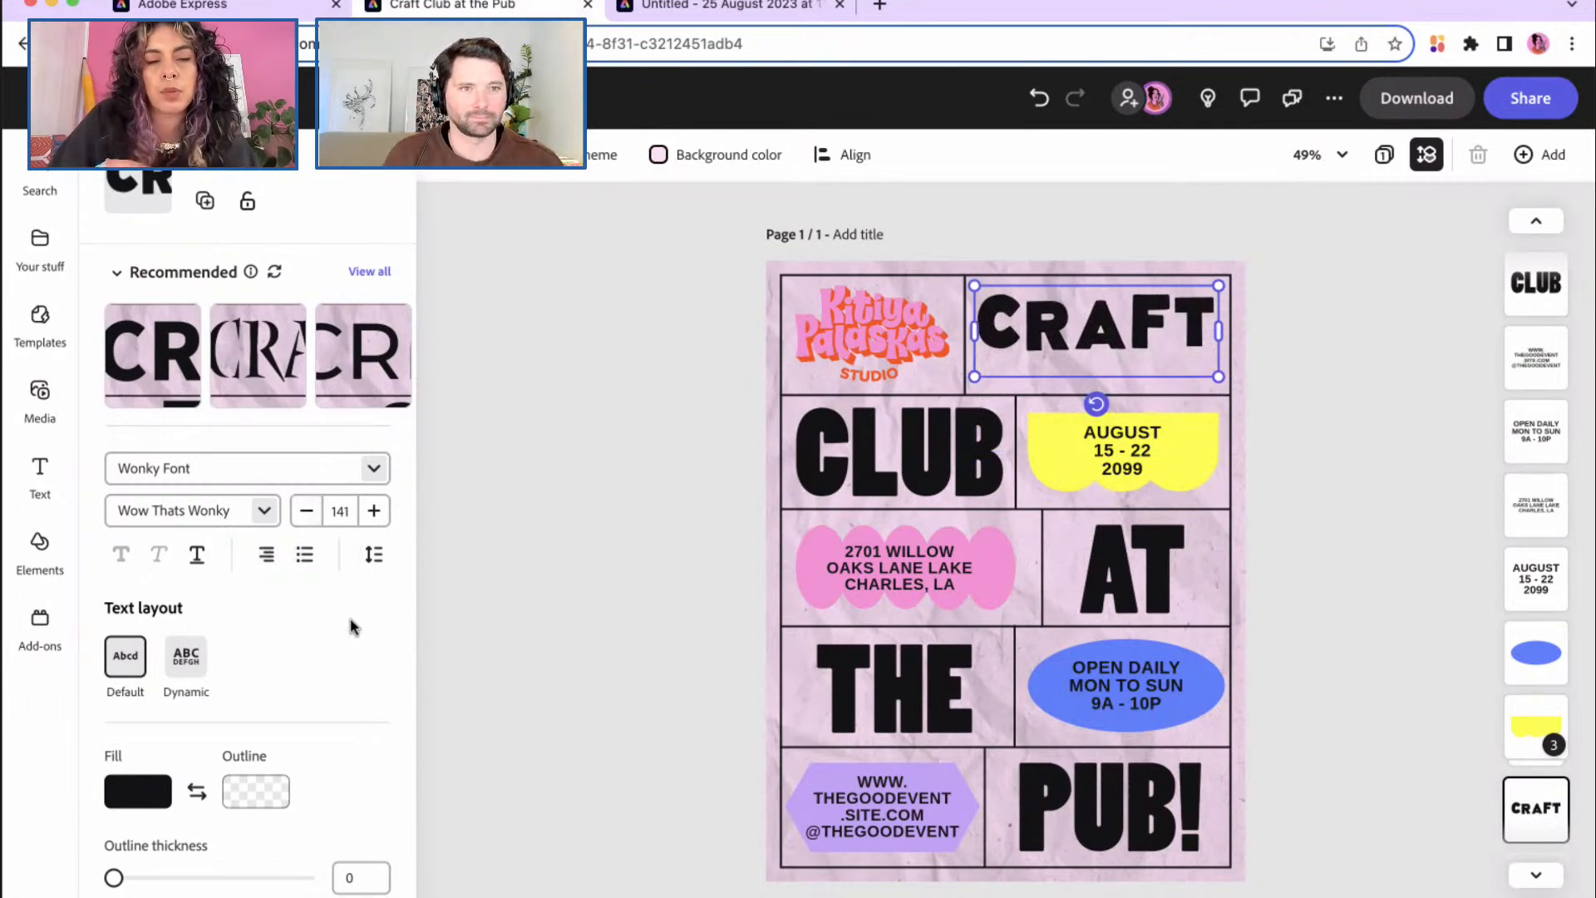
Step: Set CRAFT's letter spacing to -33
click(374, 556)
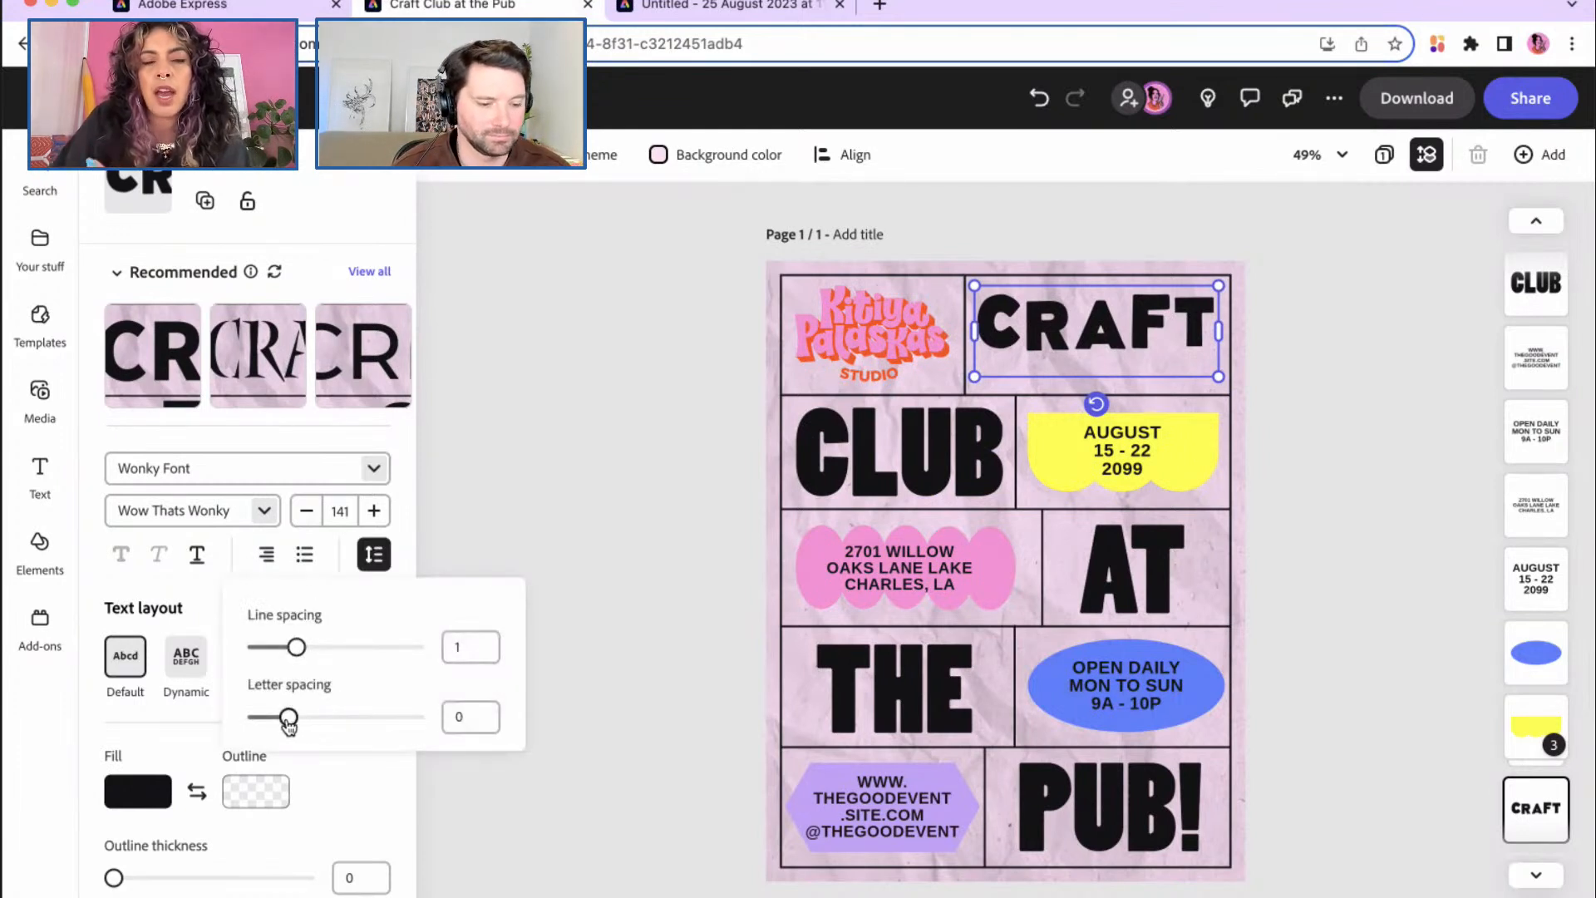
drag(288, 722, 276, 724)
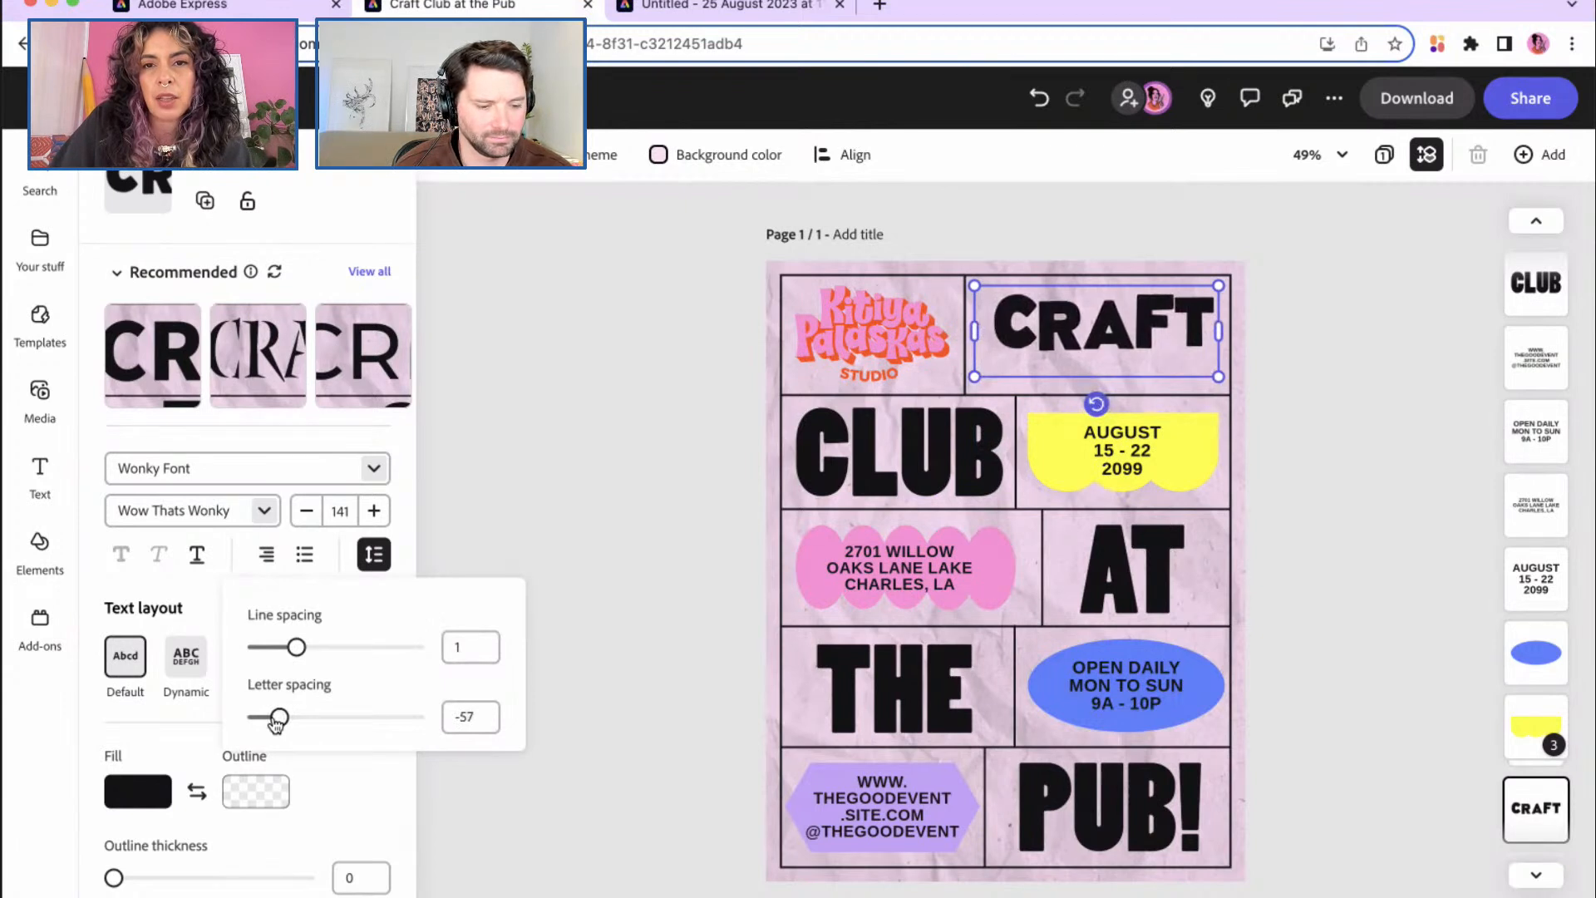
drag(276, 723, 281, 721)
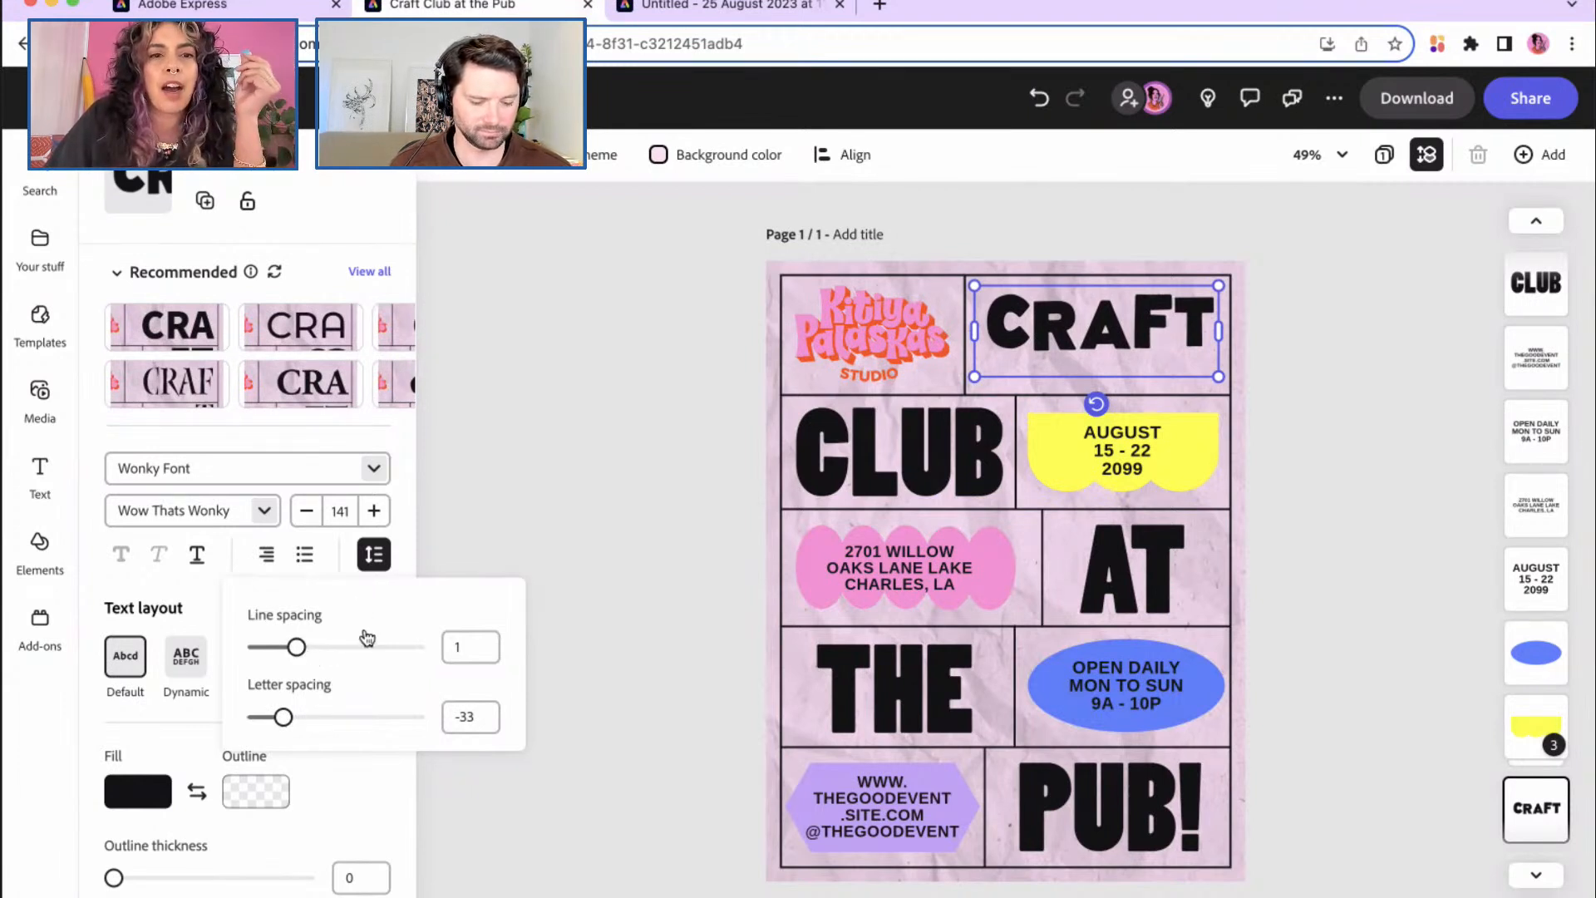
click(407, 547)
Step: Enlarge CRAFT to size 151 and position it to fill its top cell
drag(976, 376, 958, 383)
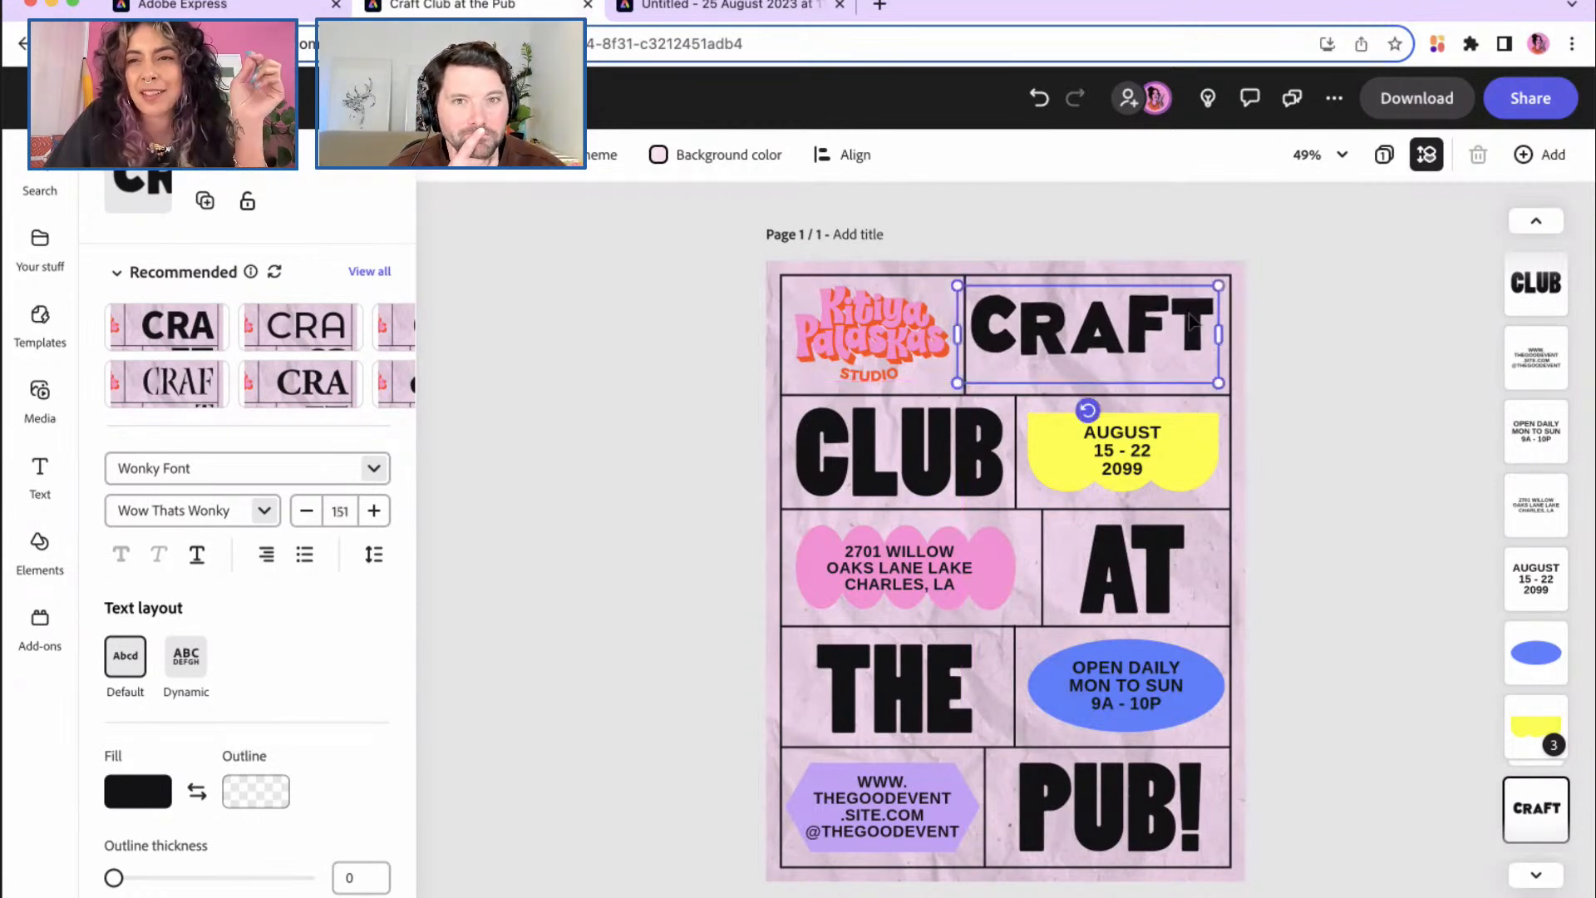
drag(1110, 336, 1109, 362)
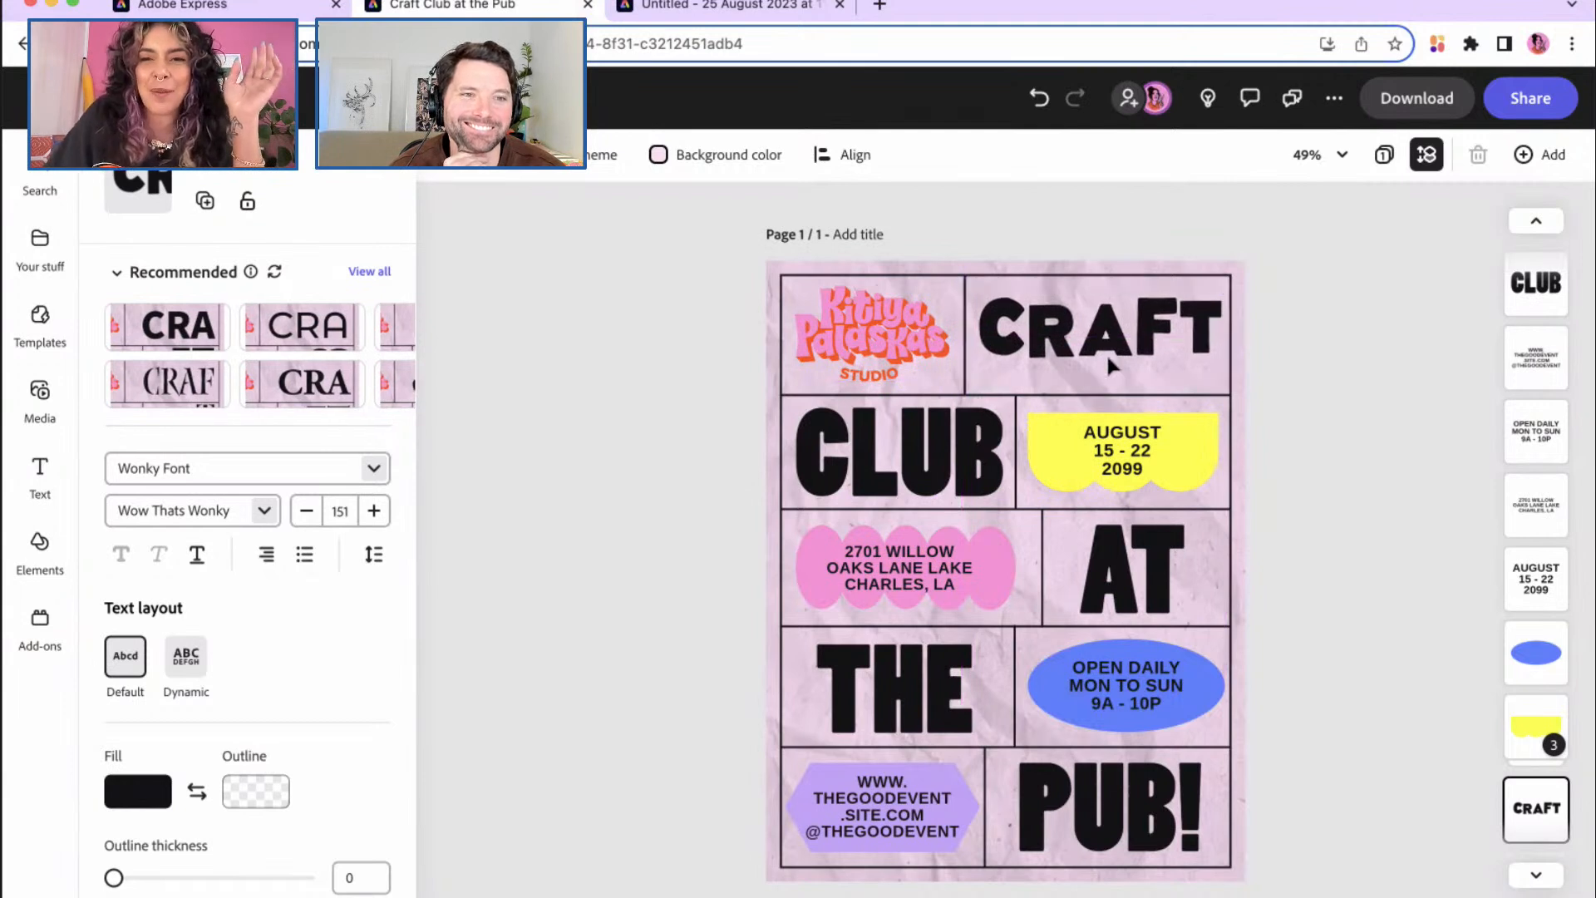
click(1109, 363)
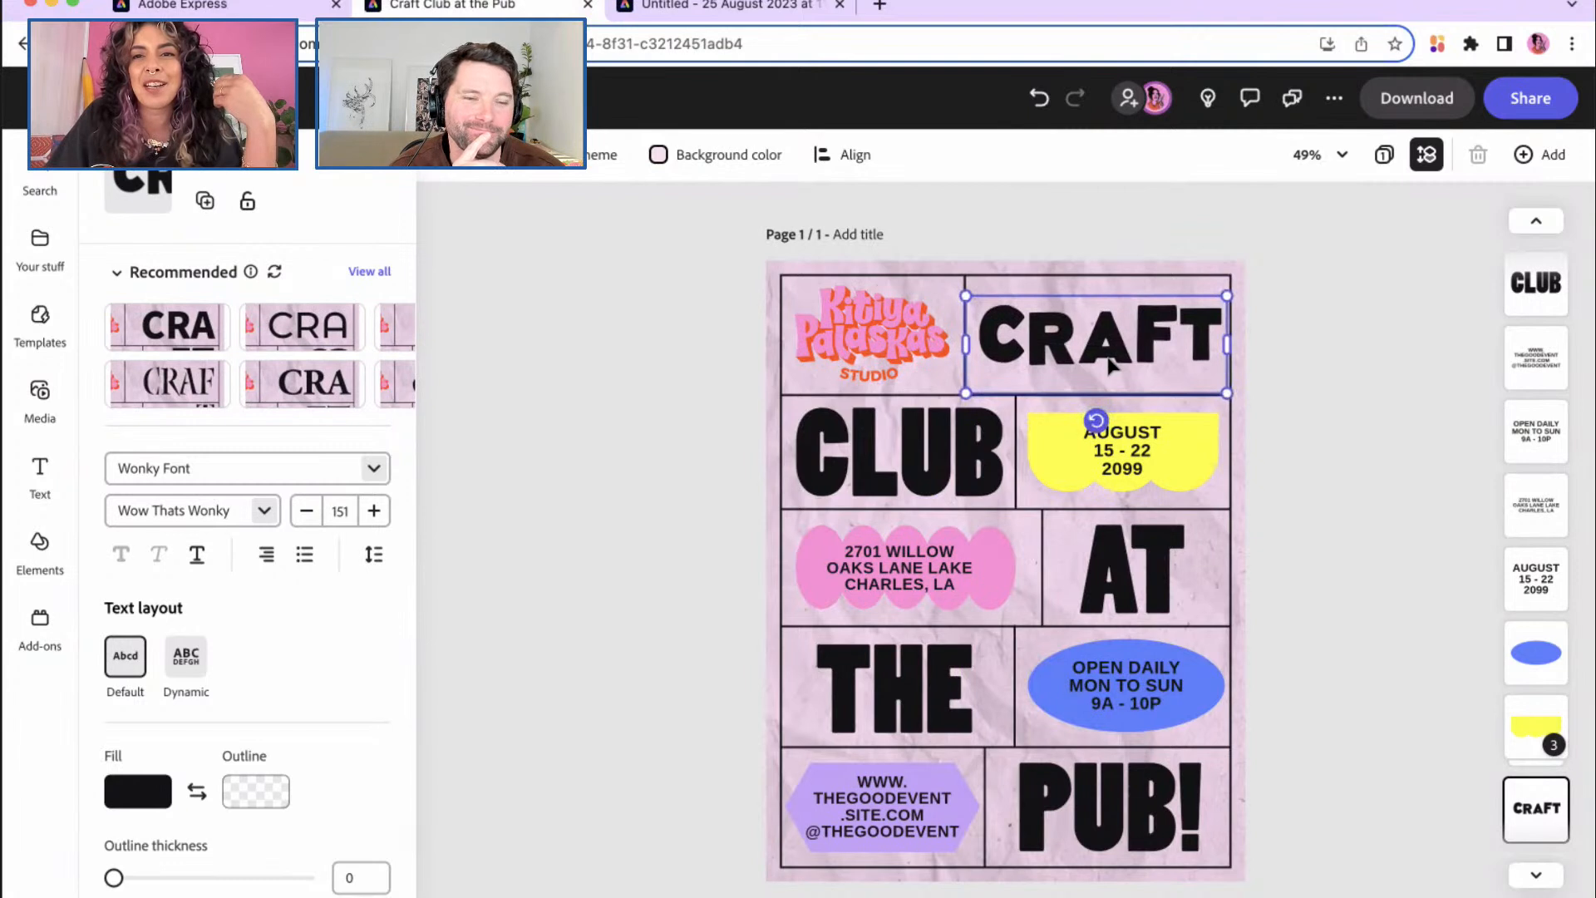
drag(1109, 362, 1107, 364)
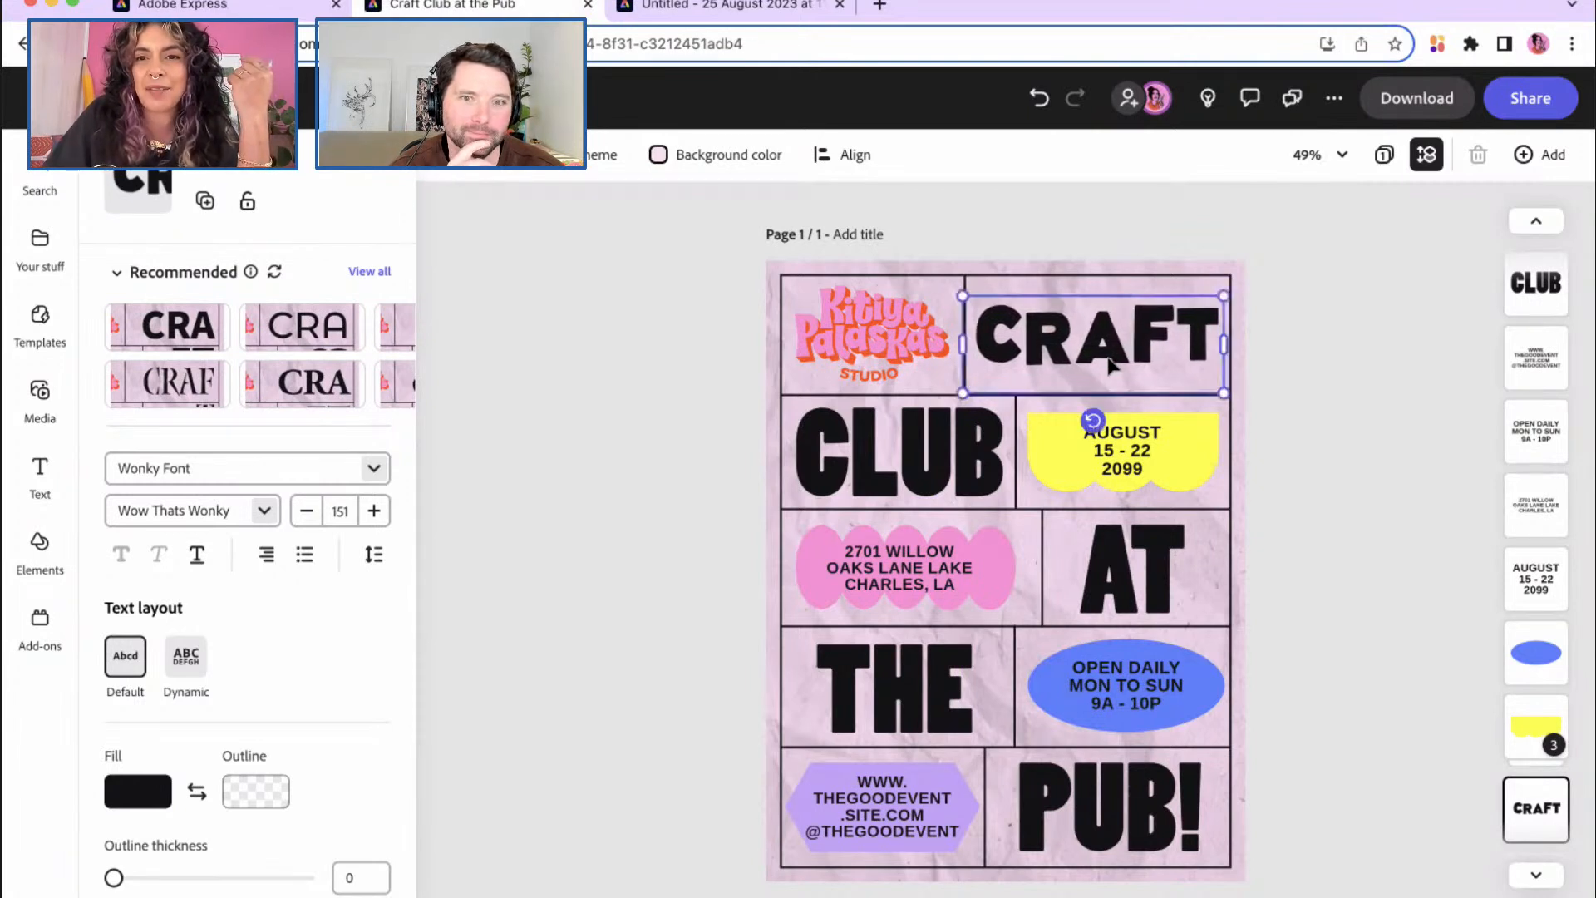
Step: Set the CLUB heading in Wonky Font with -49 letter spacing
click(918, 474)
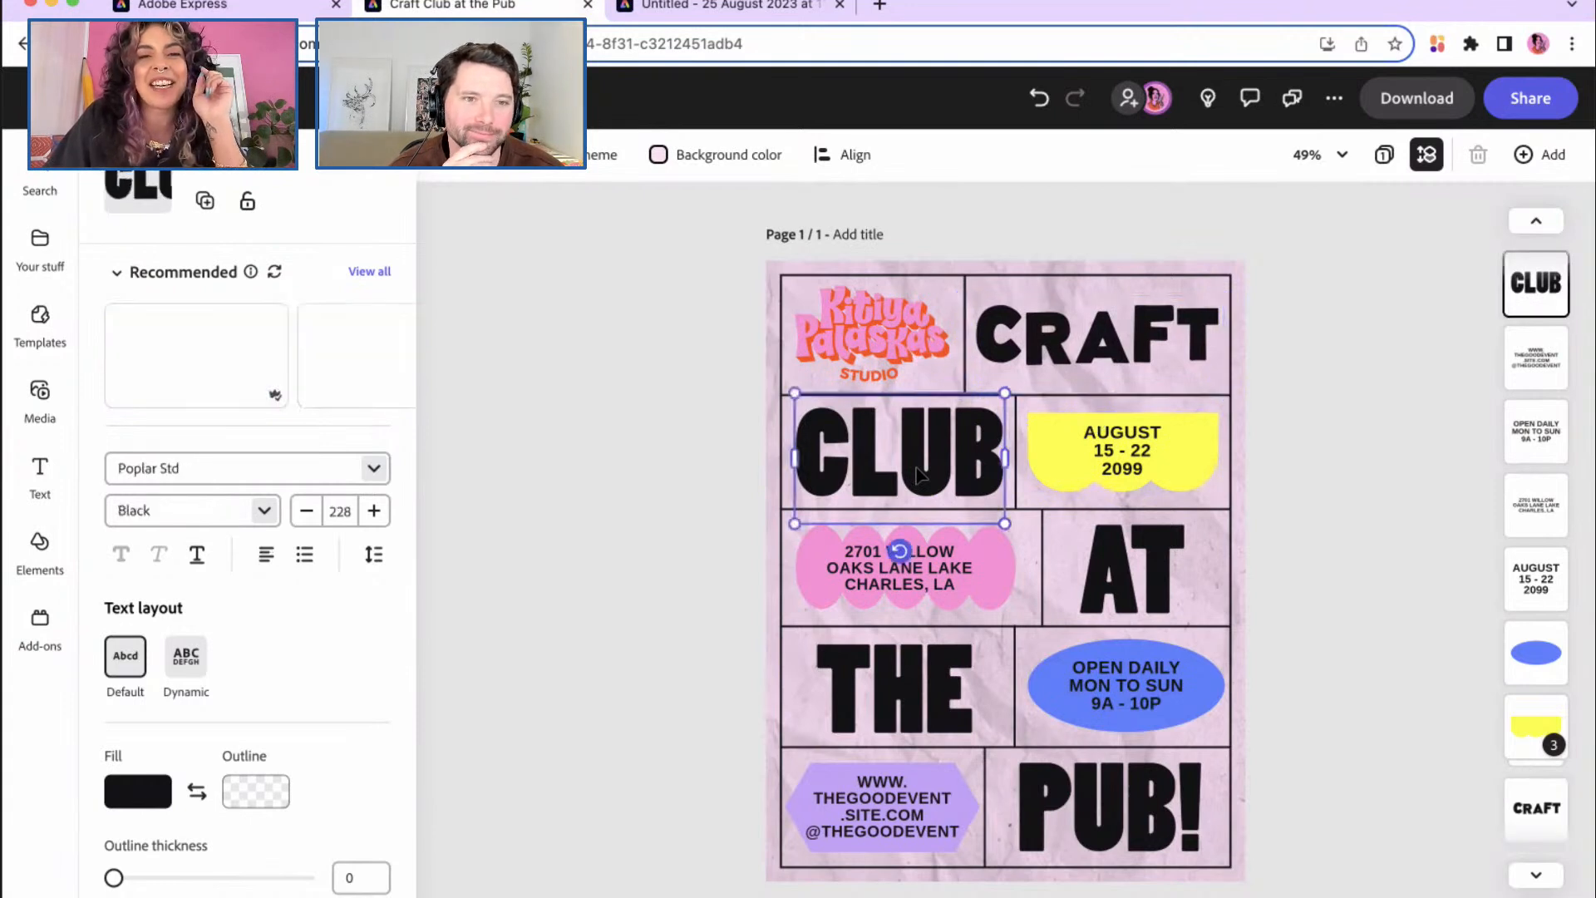
click(374, 468)
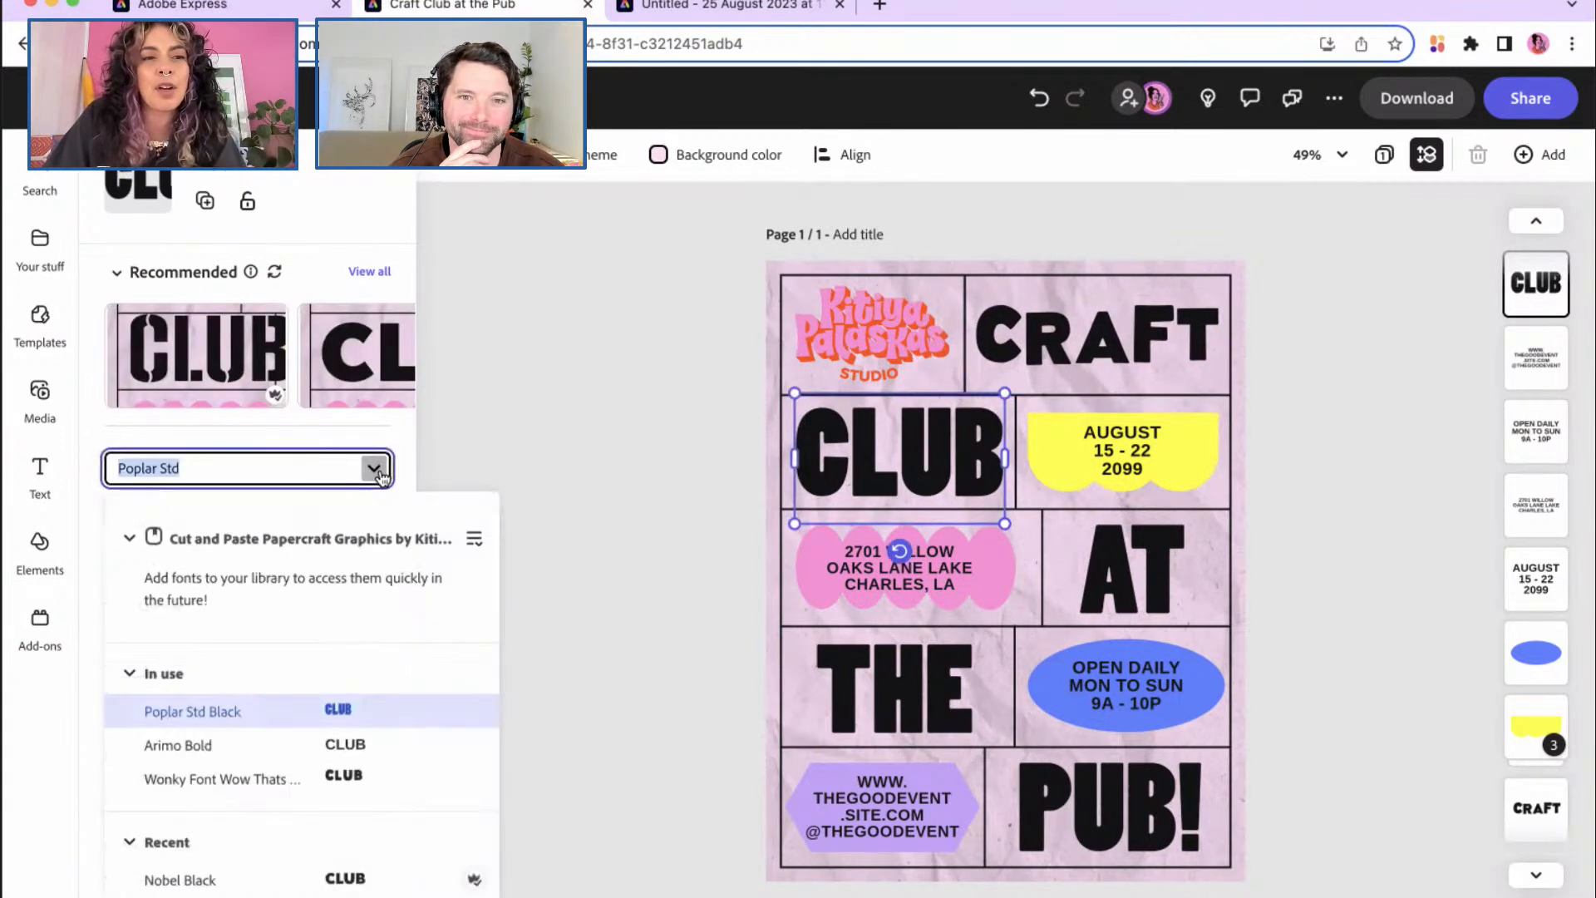
scroll(356, 781, down, 2)
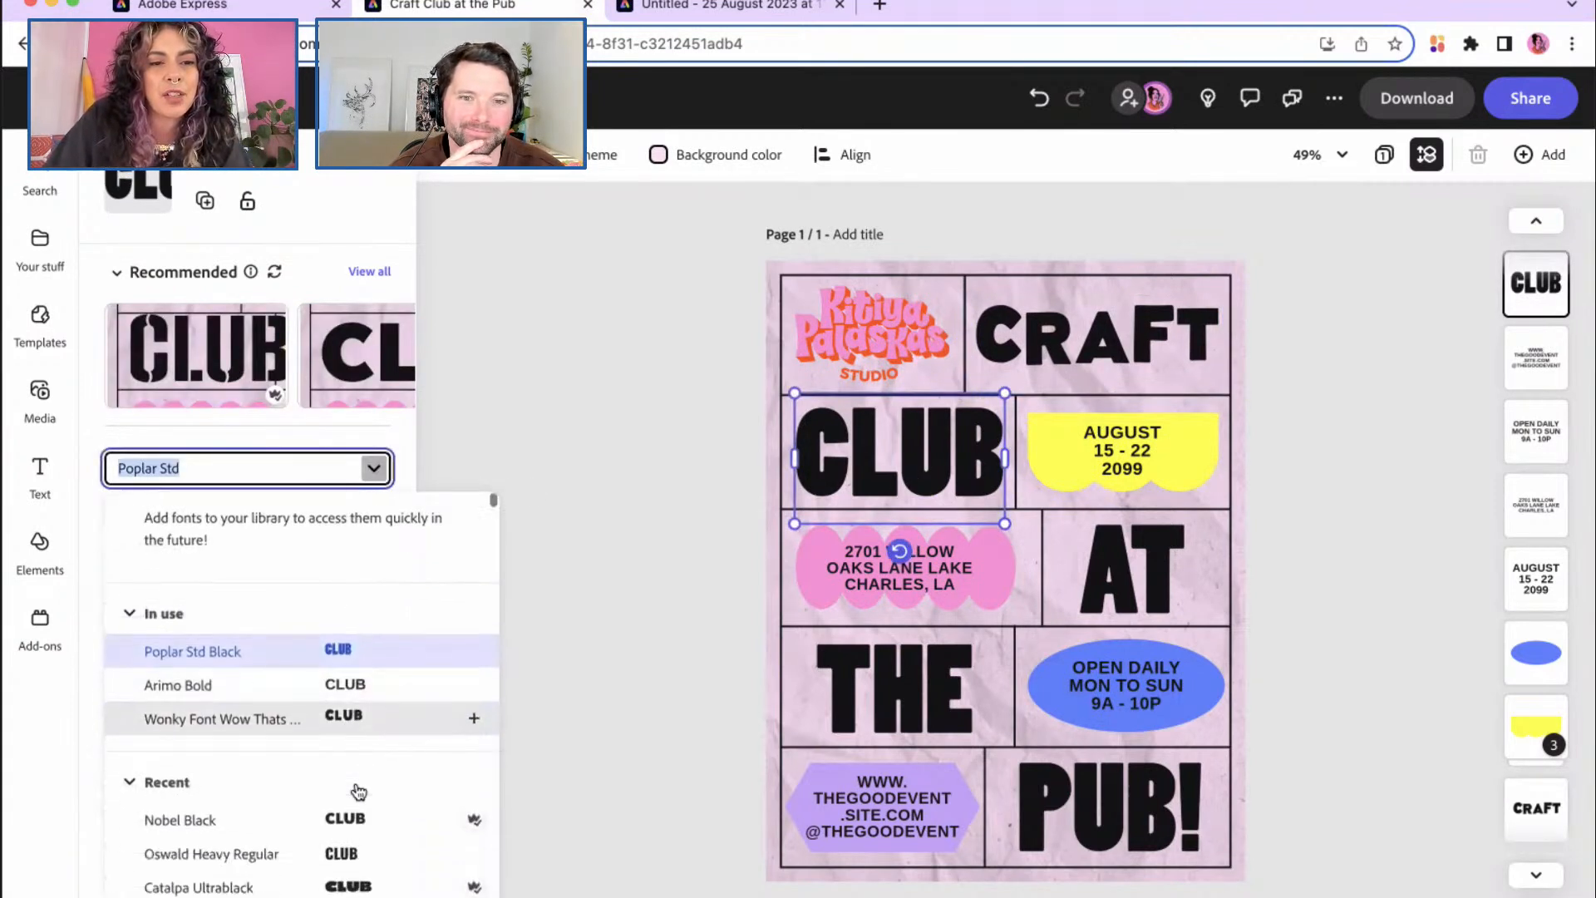
click(346, 706)
click(374, 555)
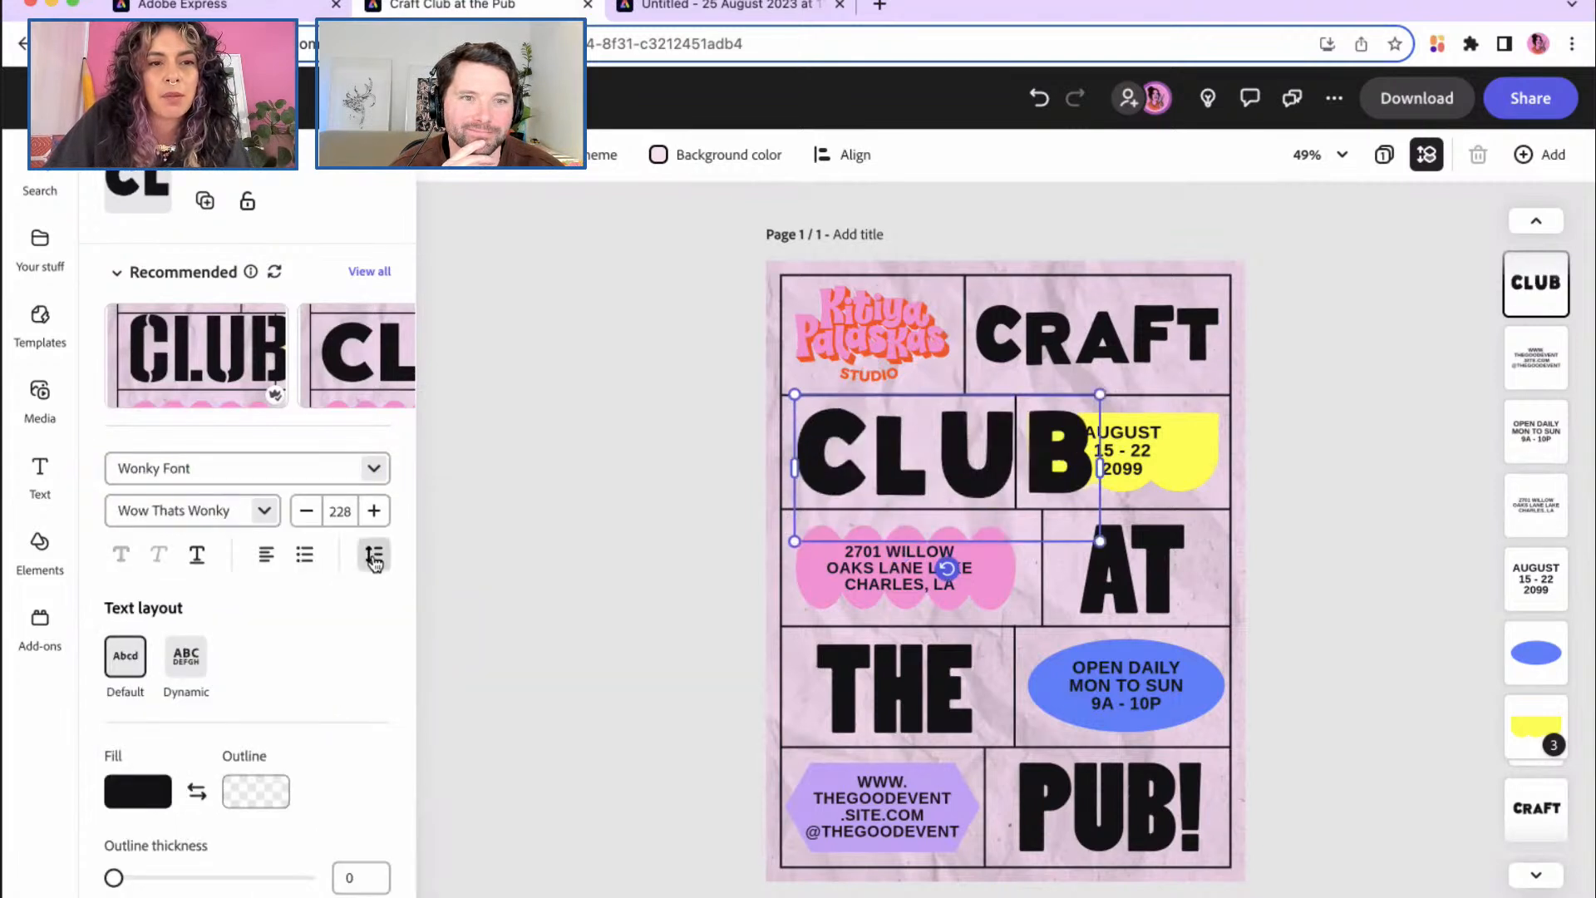
drag(287, 722, 277, 723)
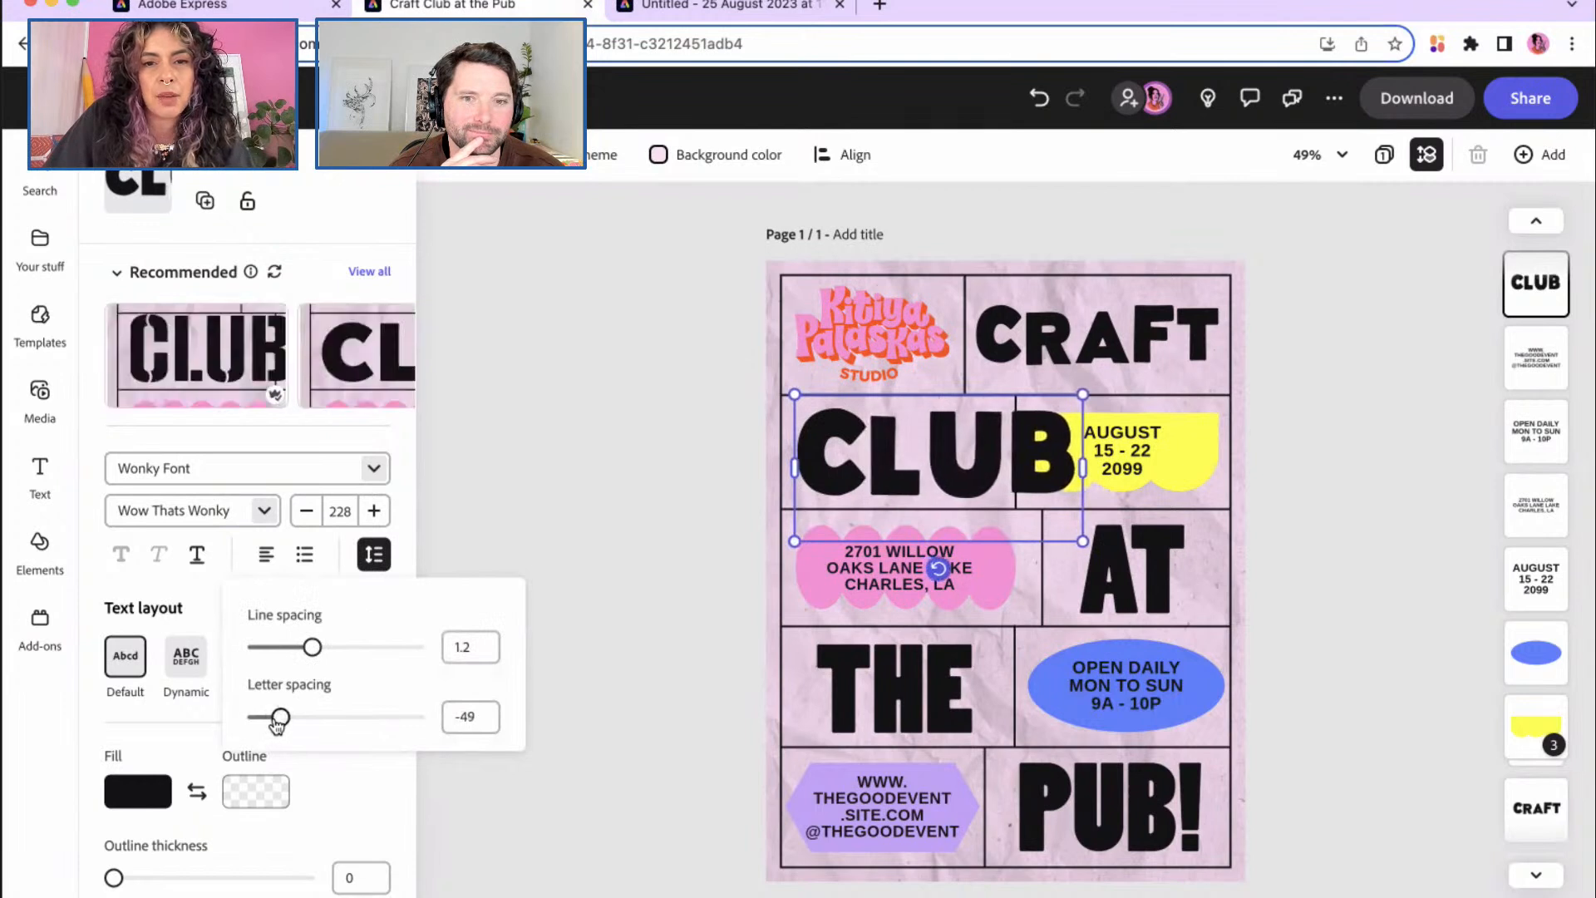
Step: Scale CLUB down to size 173 and move it into place within its cell
drag(1083, 541, 1022, 512)
drag(981, 461, 972, 465)
click(1113, 586)
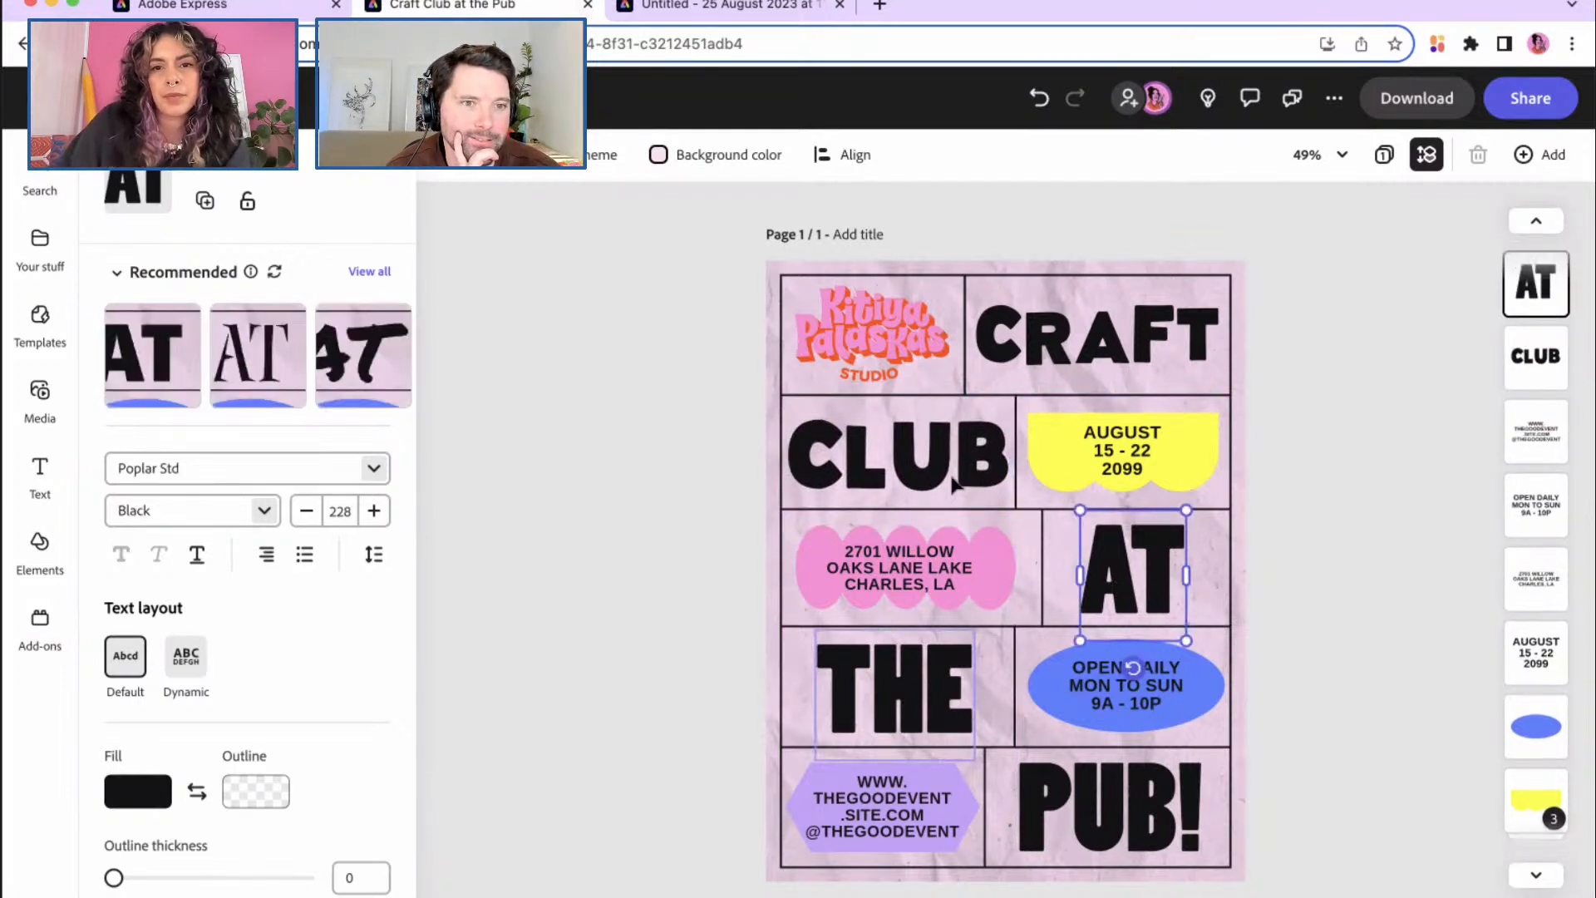
click(945, 467)
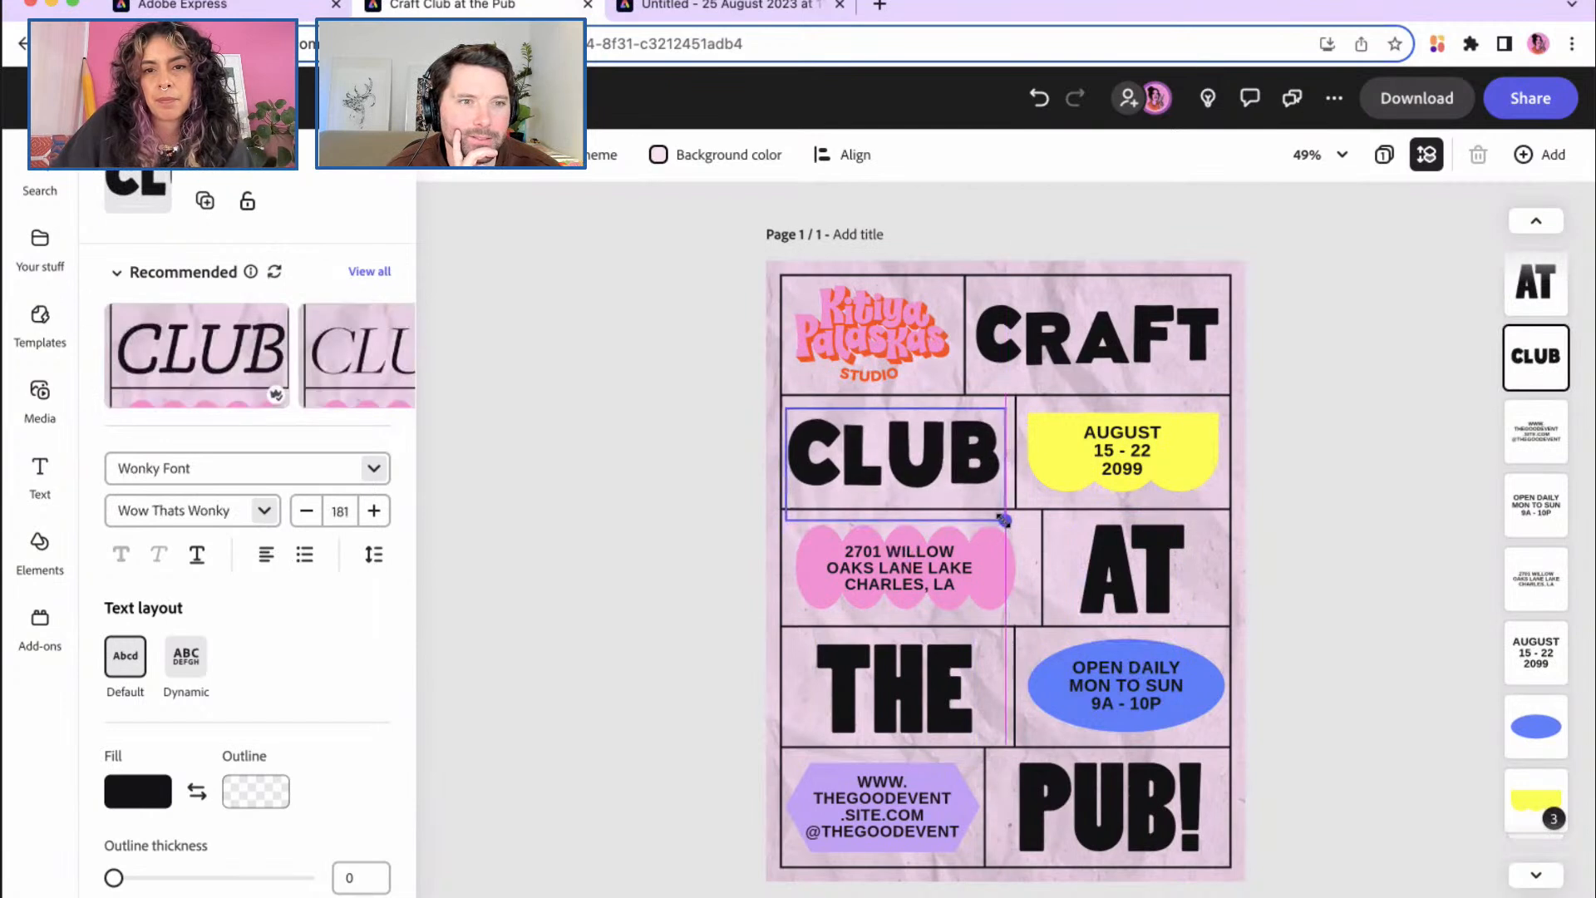
drag(967, 482, 978, 468)
Step: Set the AT heading in Wonky Font with -190 letter spacing
click(1107, 571)
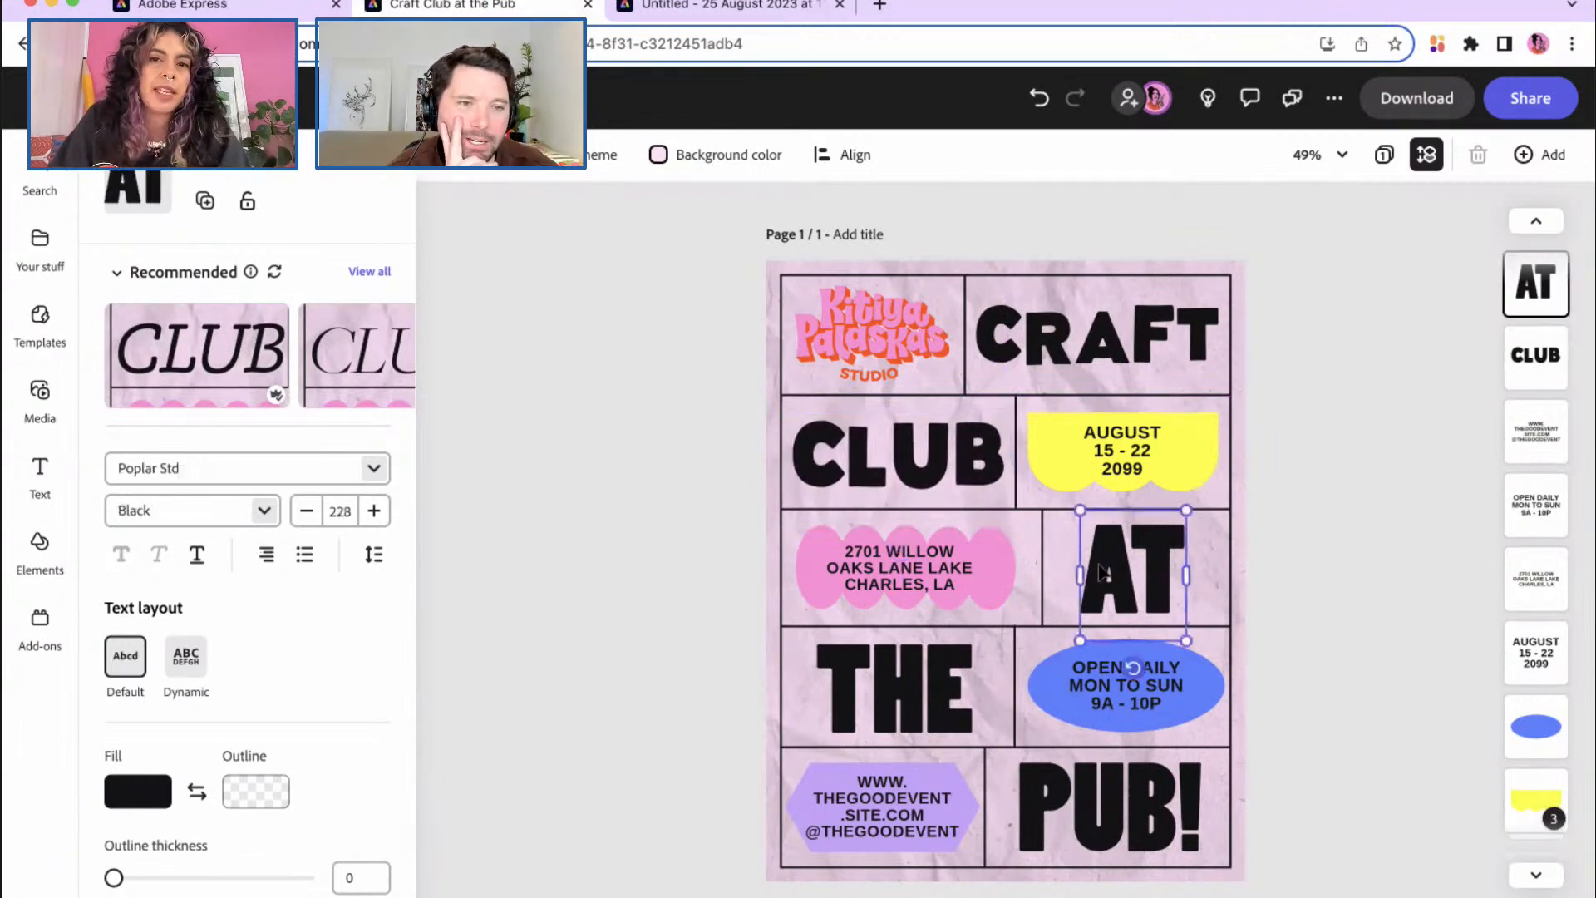
click(375, 471)
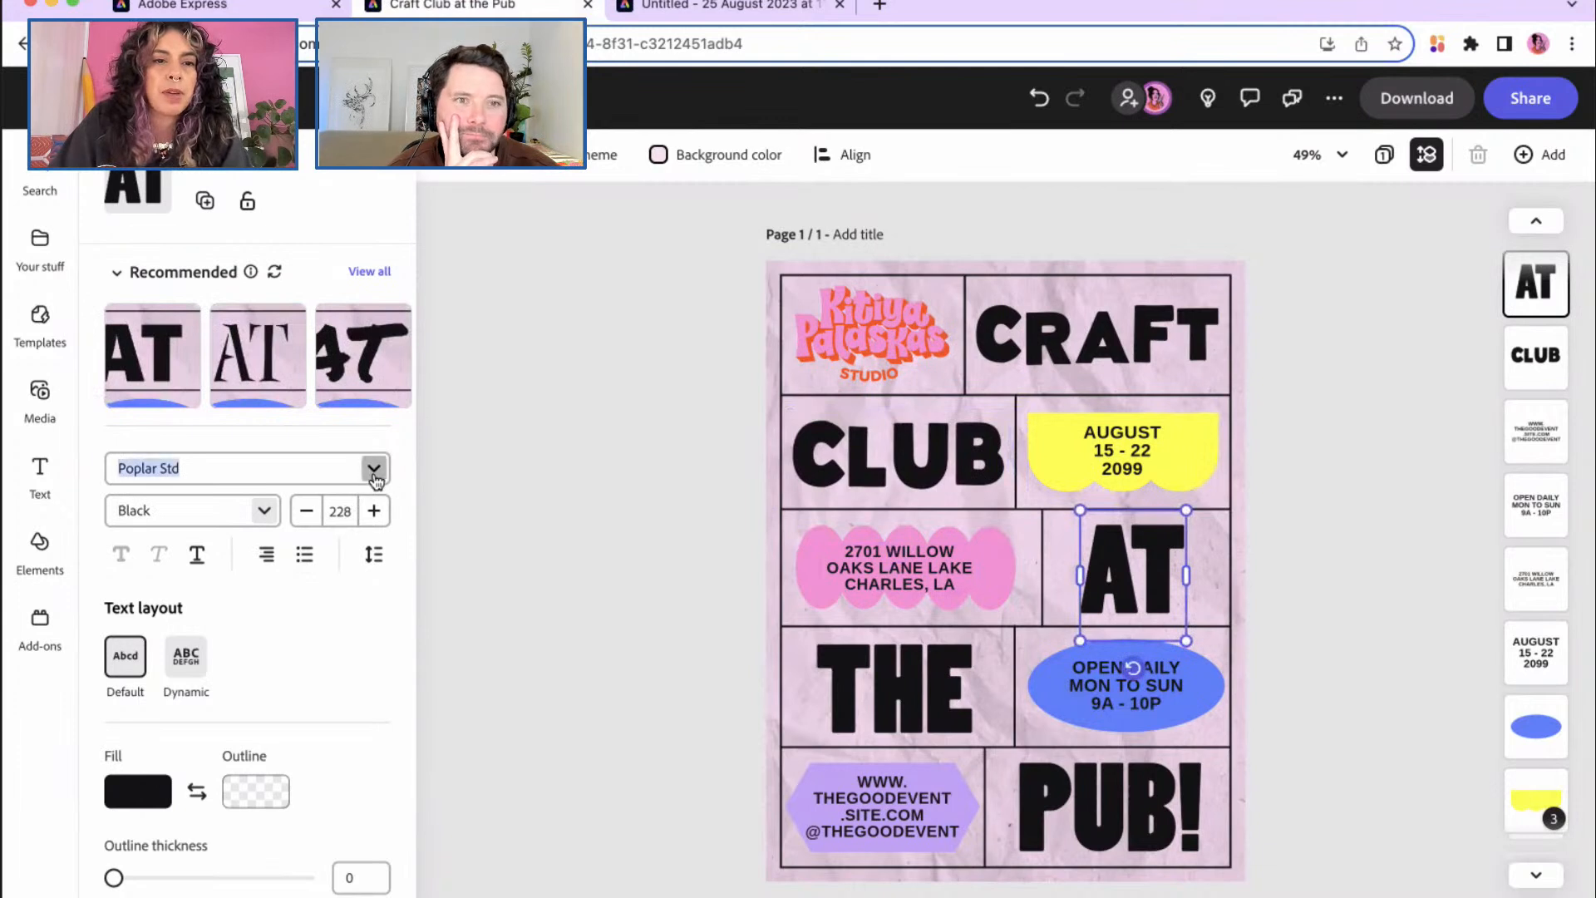
click(266, 777)
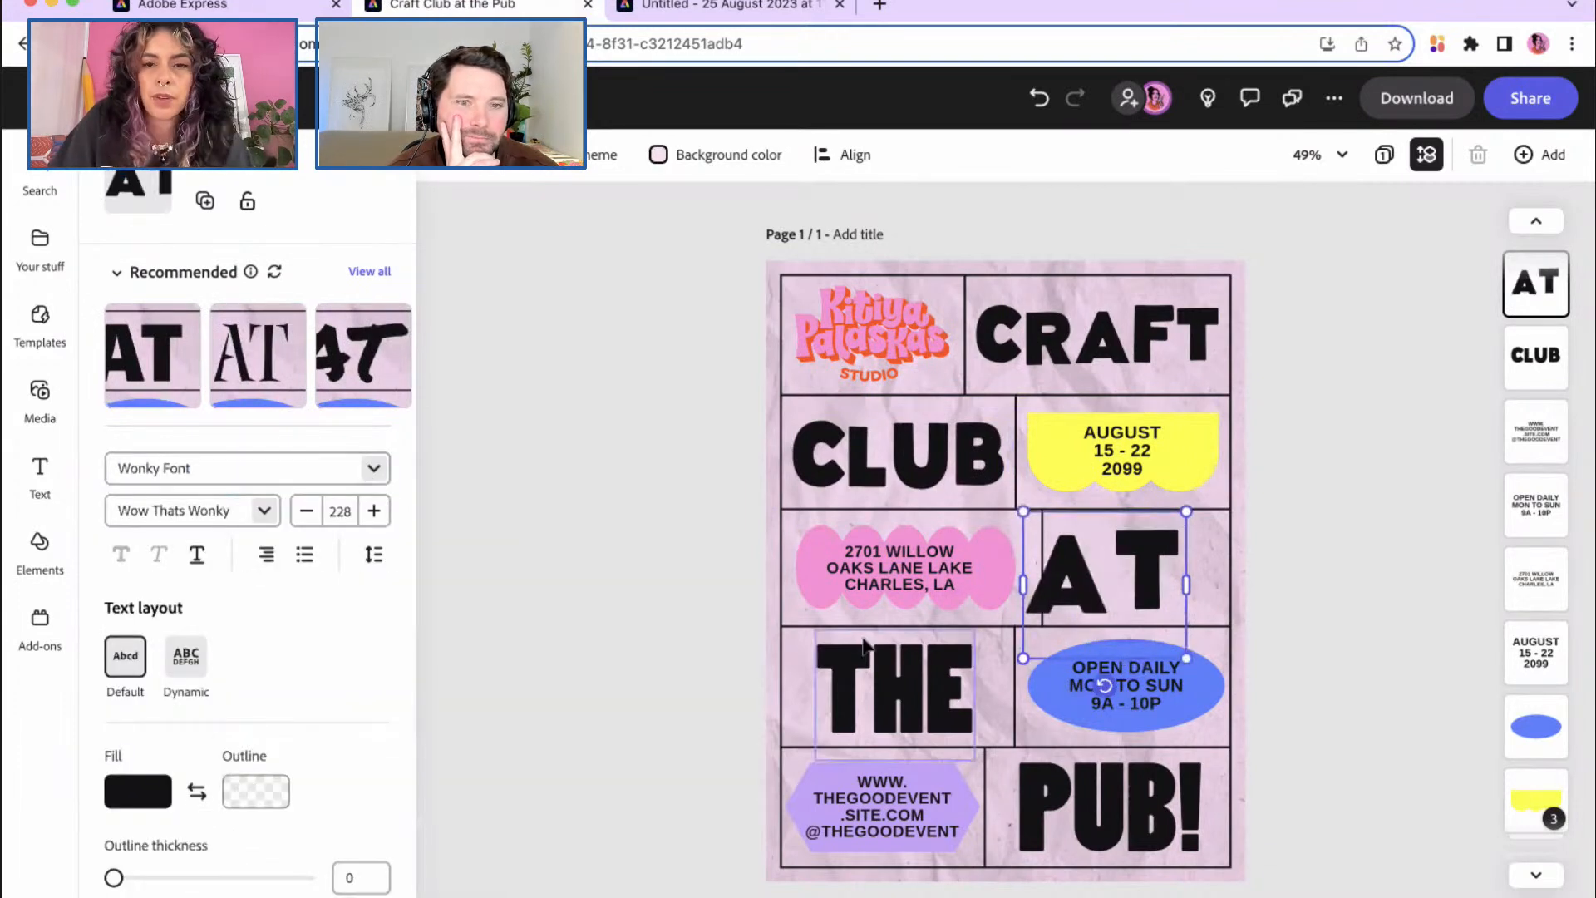
click(376, 560)
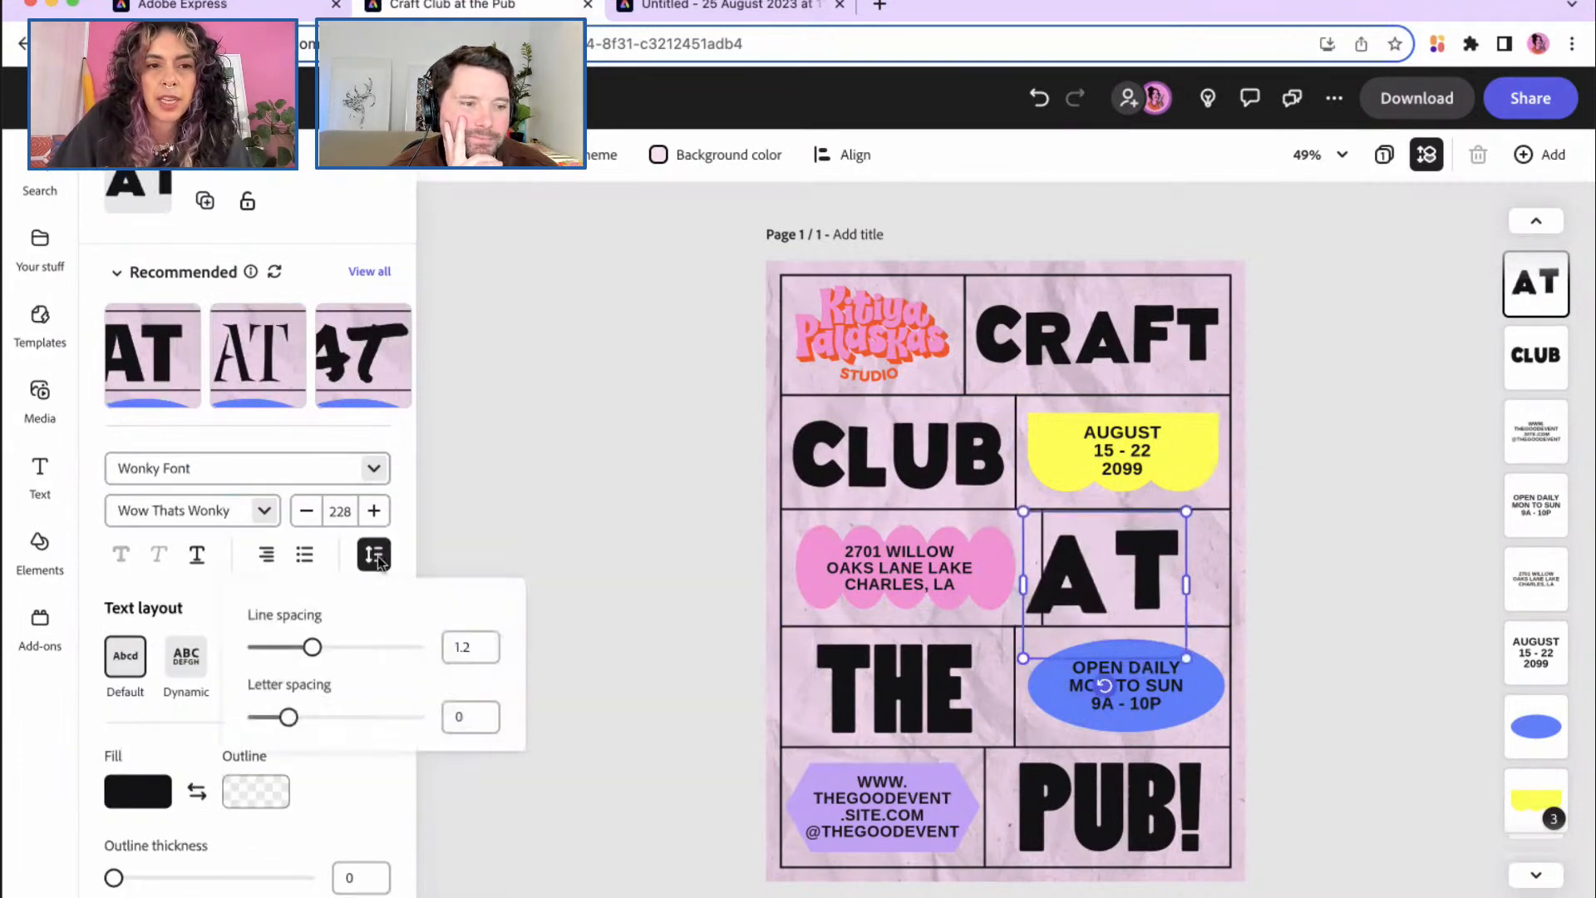
drag(288, 720, 254, 720)
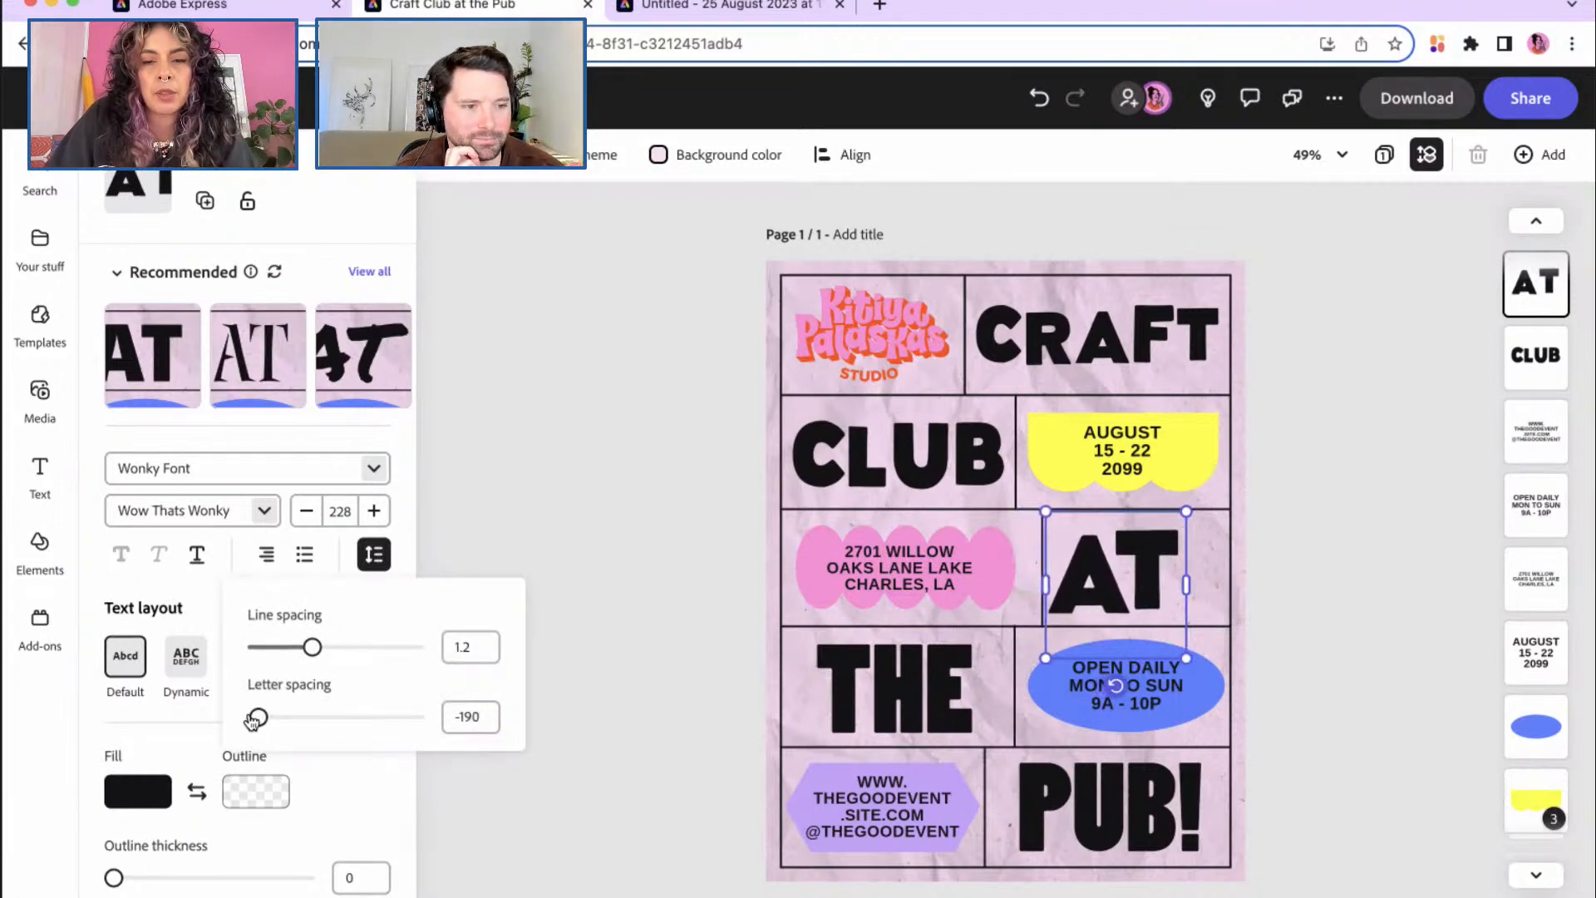
click(561, 546)
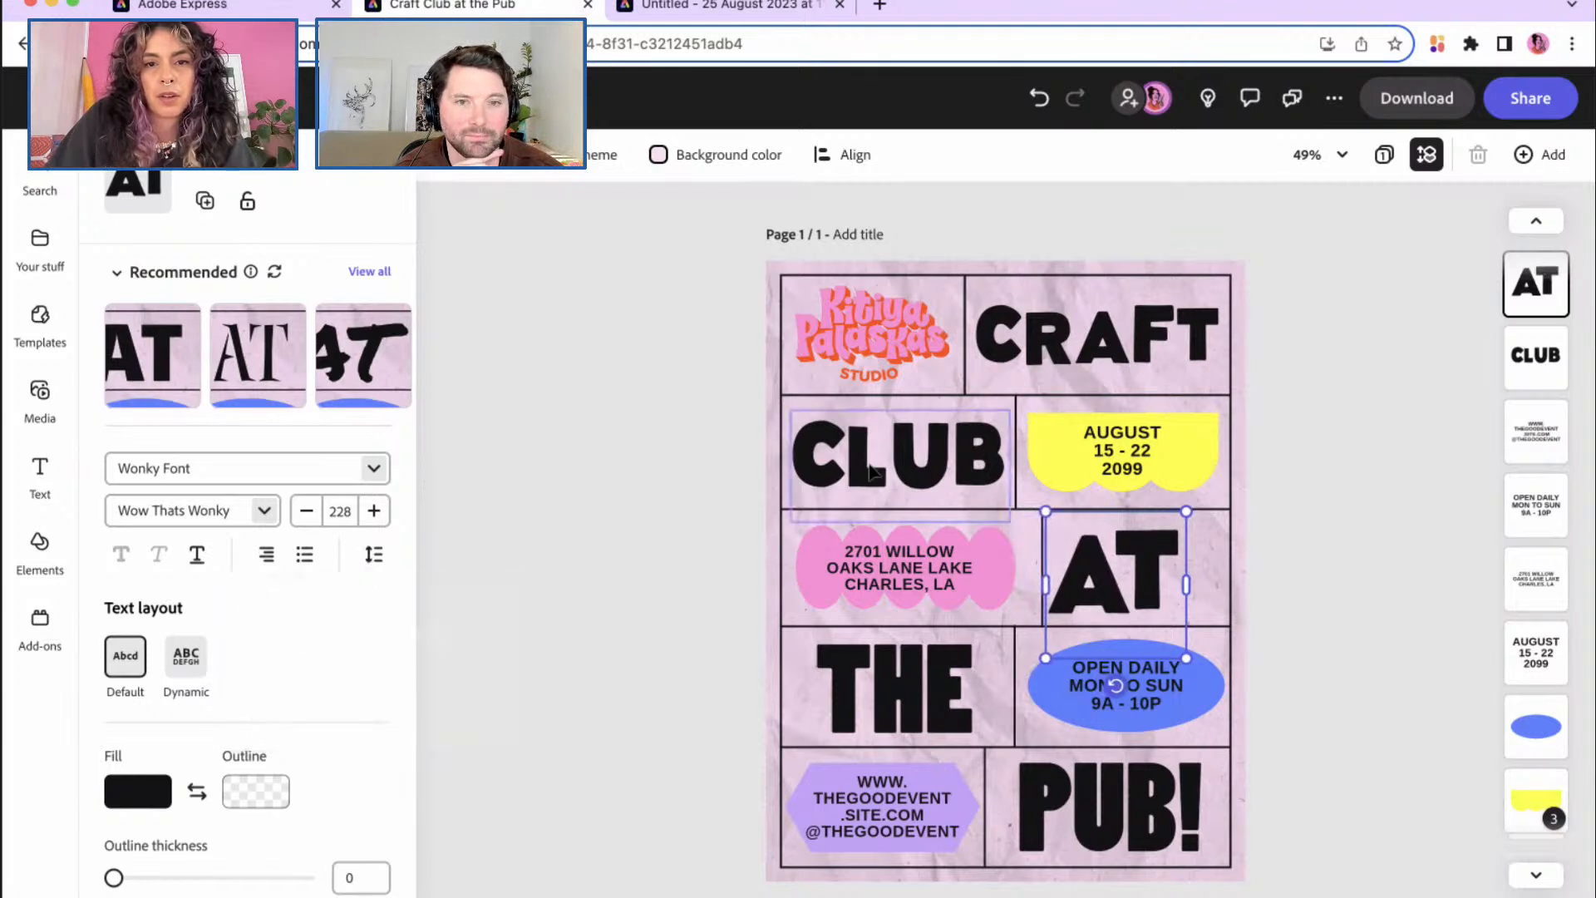
Step: Resize AT to size 186 so it fits its cell beside the address oval
click(913, 462)
click(1147, 328)
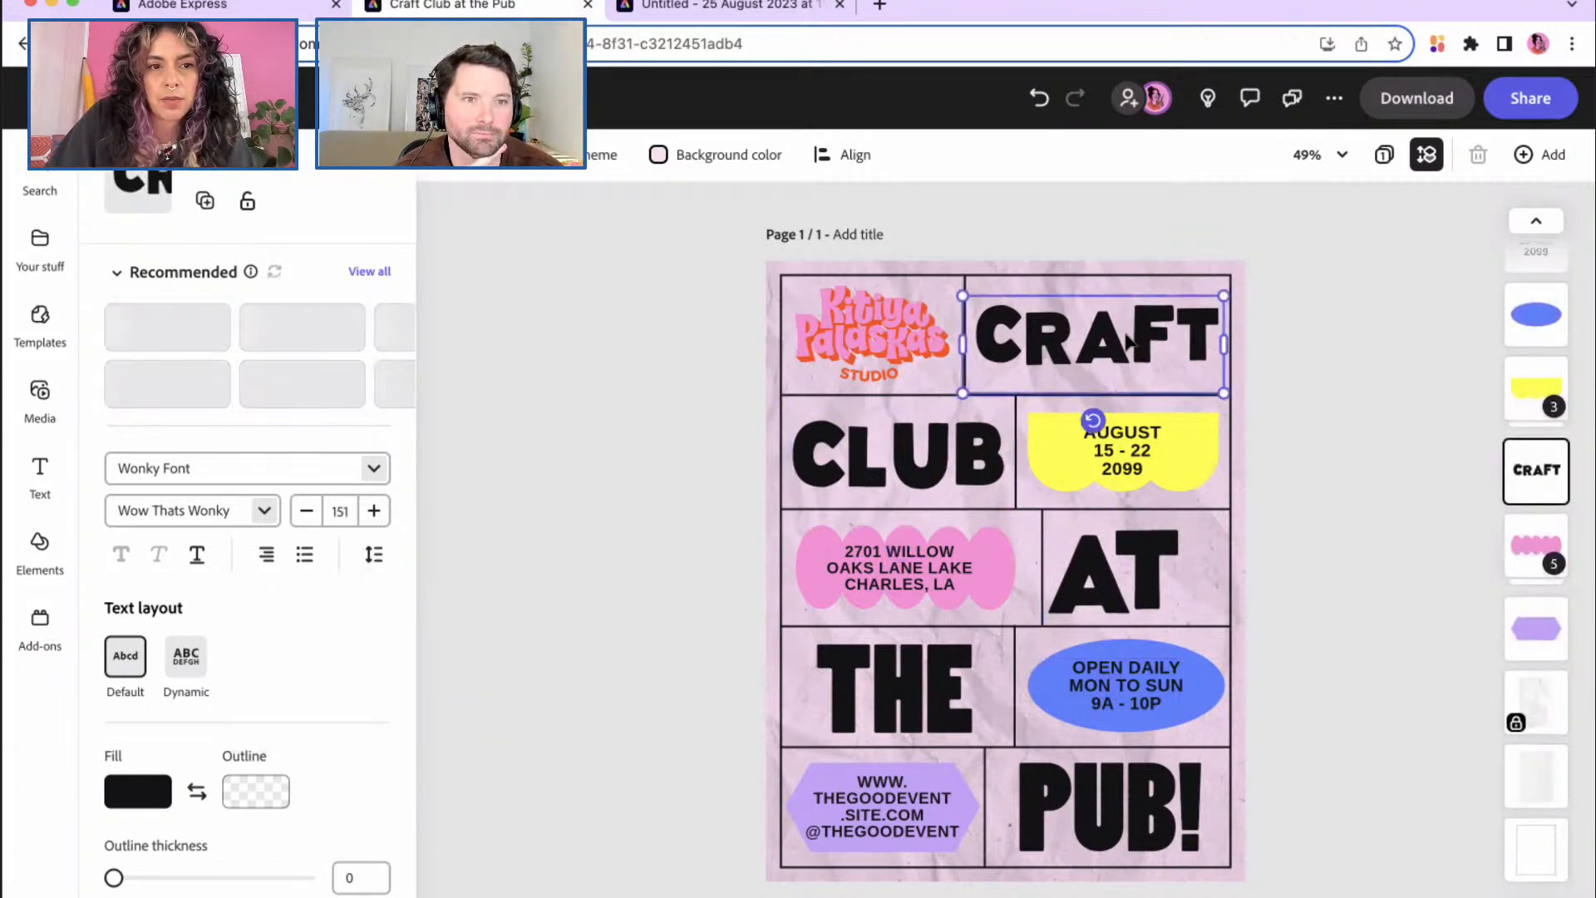
click(1085, 580)
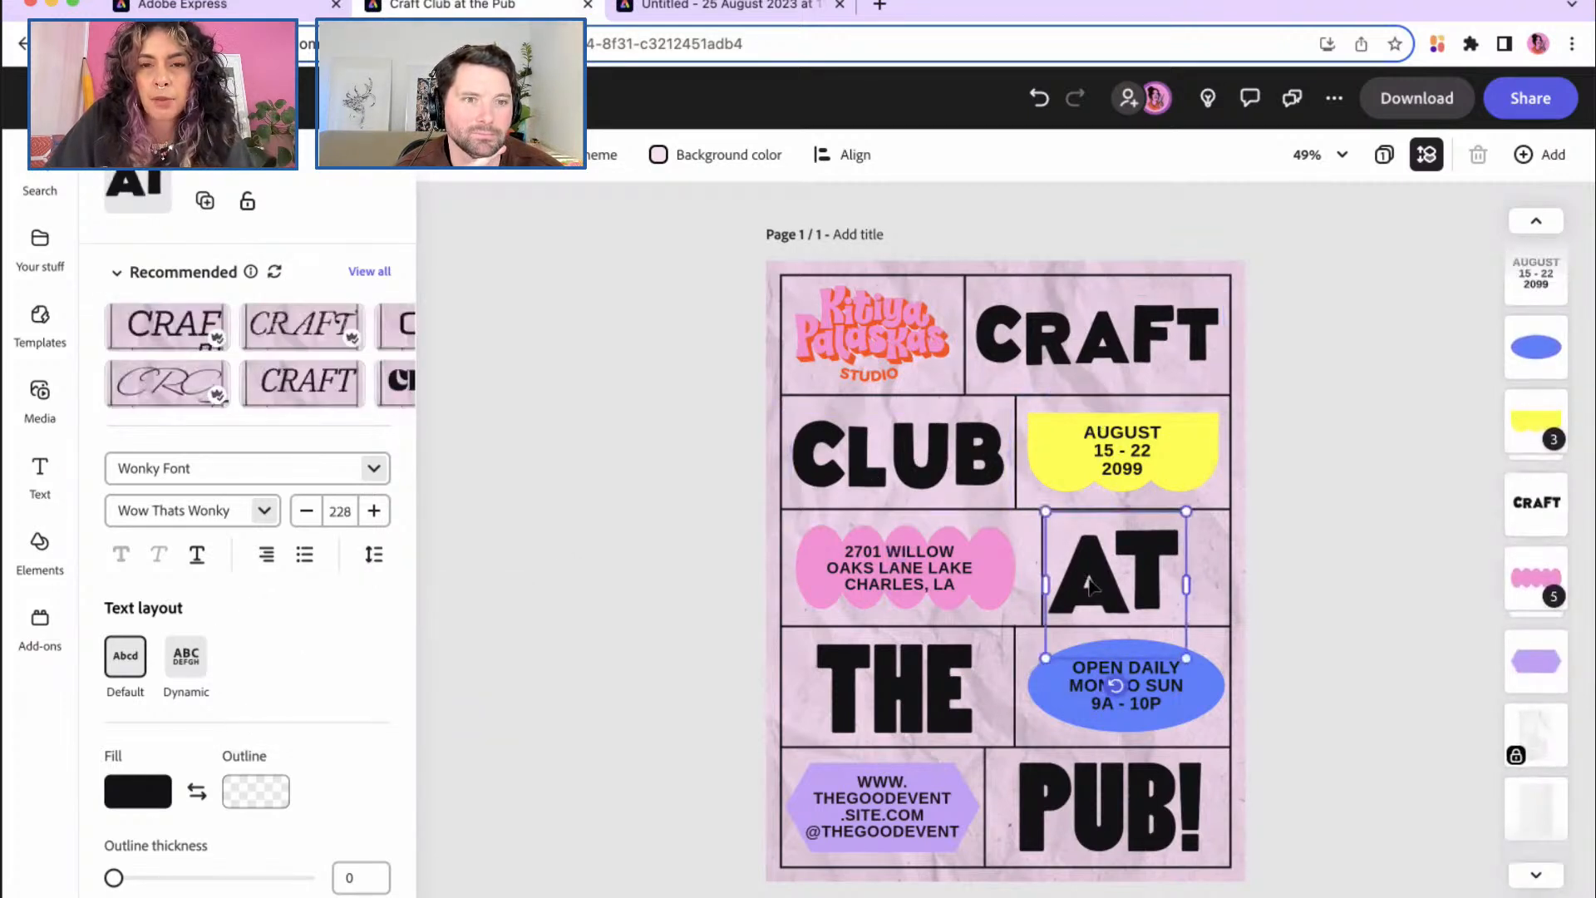
drag(1048, 656, 1128, 582)
drag(1186, 520, 1170, 553)
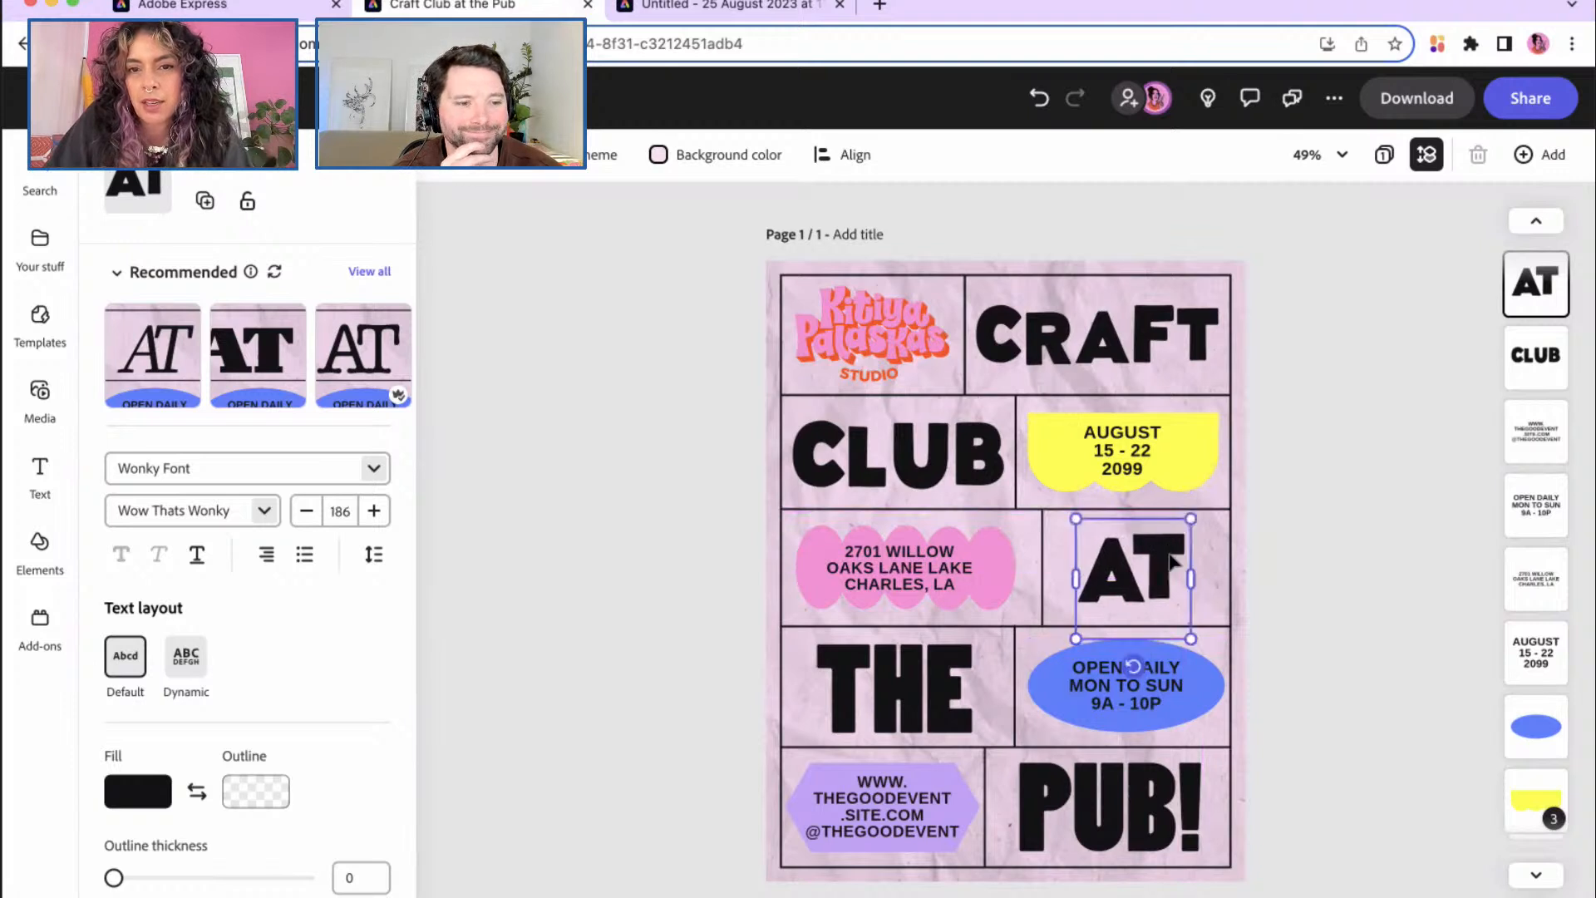
click(964, 670)
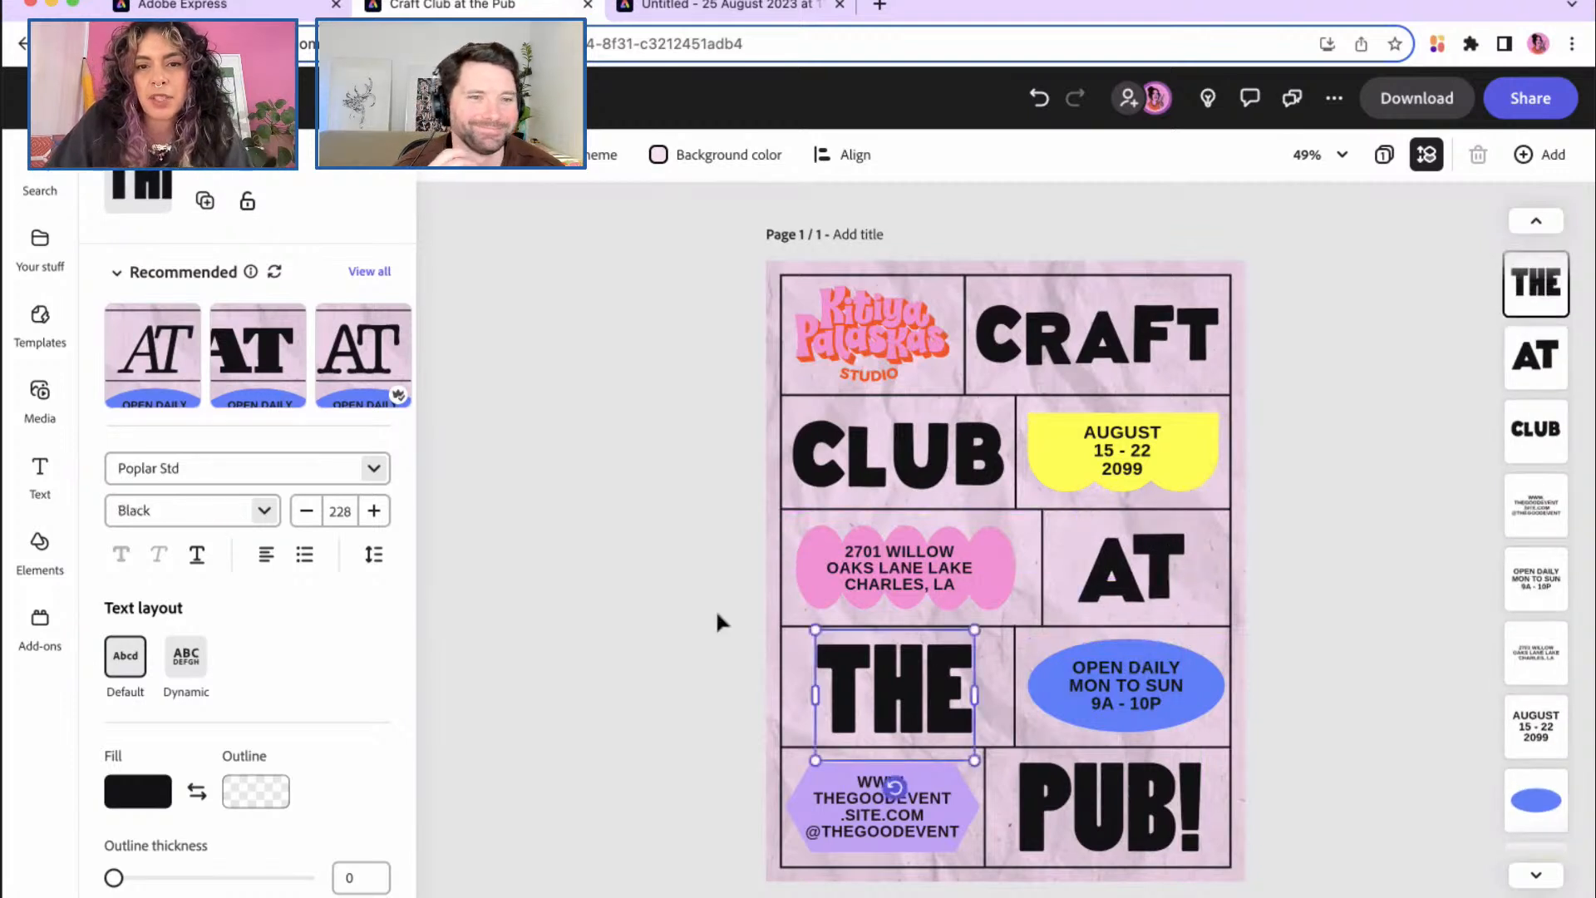
Step: Set THE in Wonky Font with -53 letter spacing
click(375, 469)
click(336, 779)
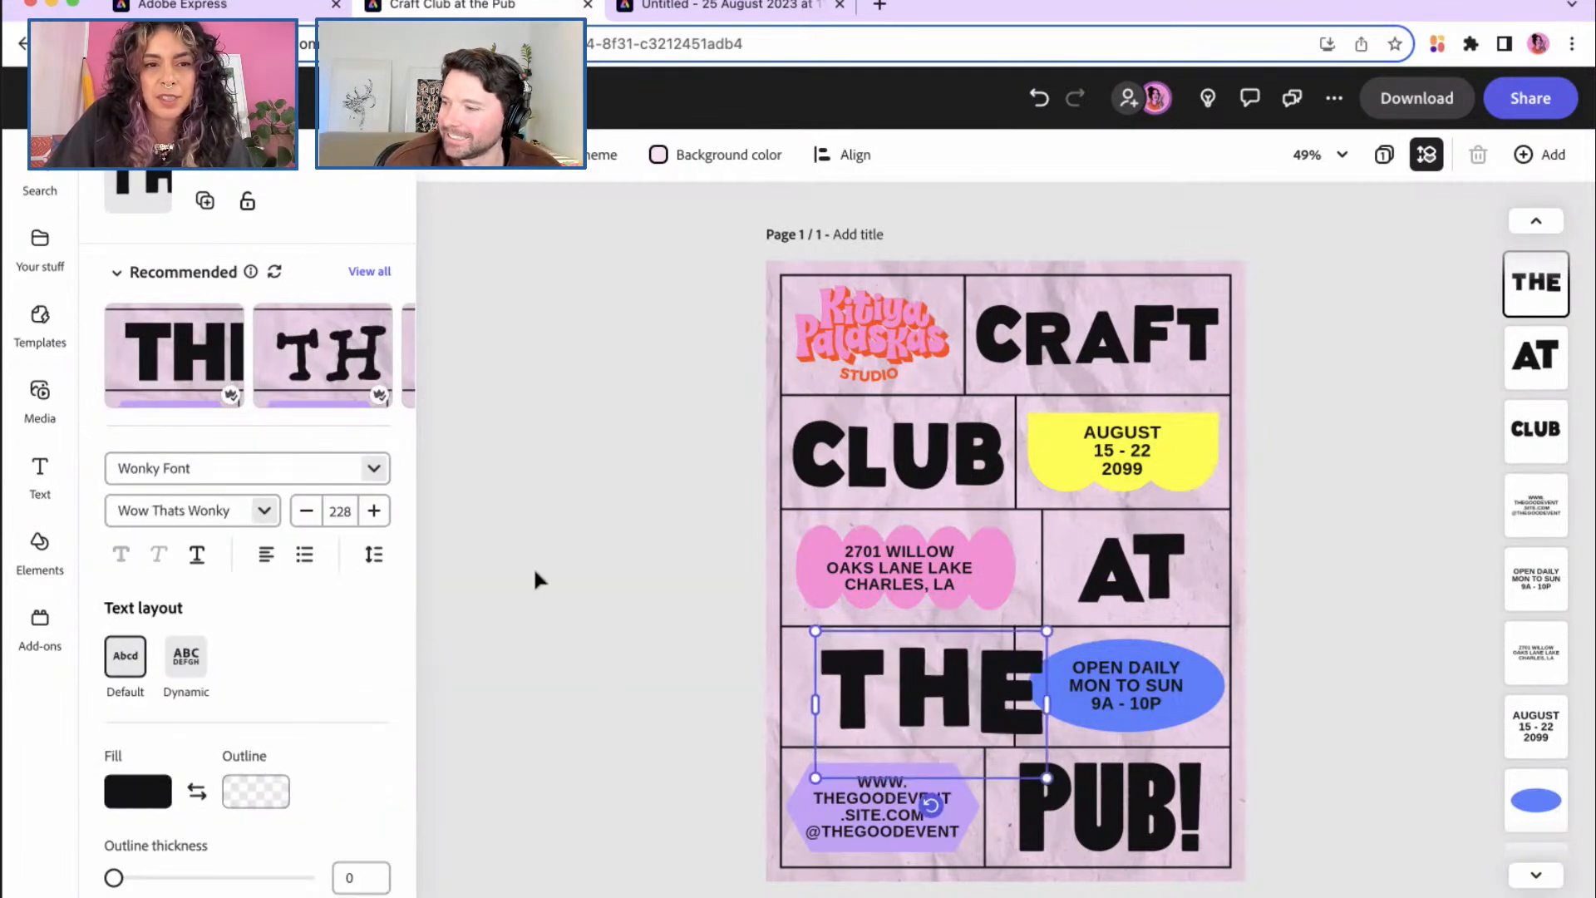
click(374, 554)
drag(289, 719, 277, 724)
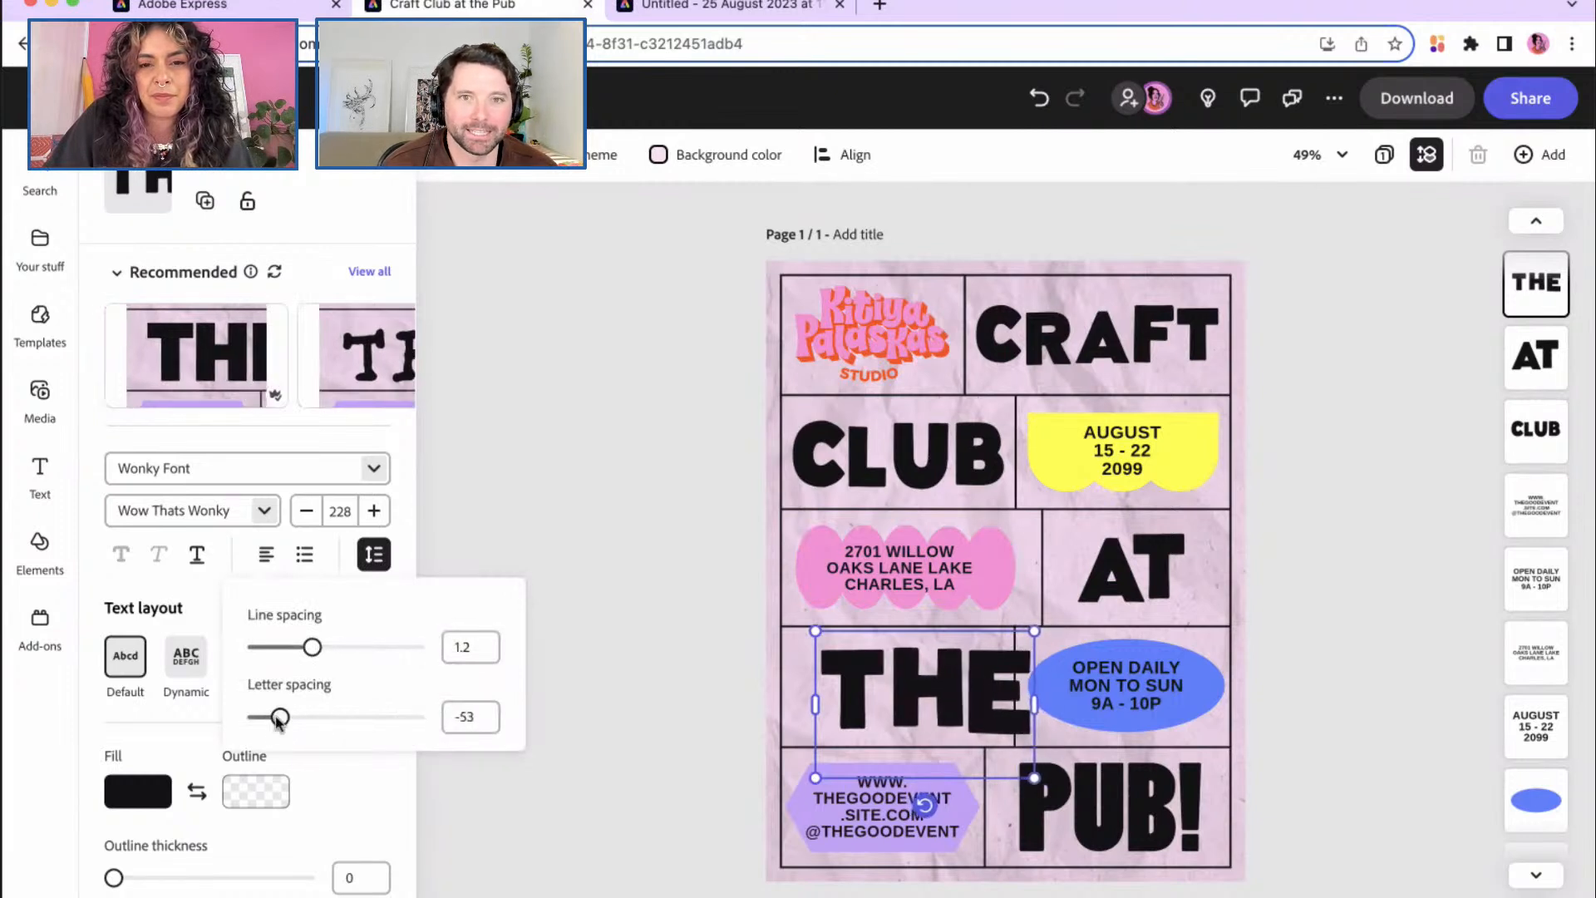
click(662, 693)
Step: Resize THE to size 192 and fit it neatly inside its cell
drag(1034, 778, 1005, 761)
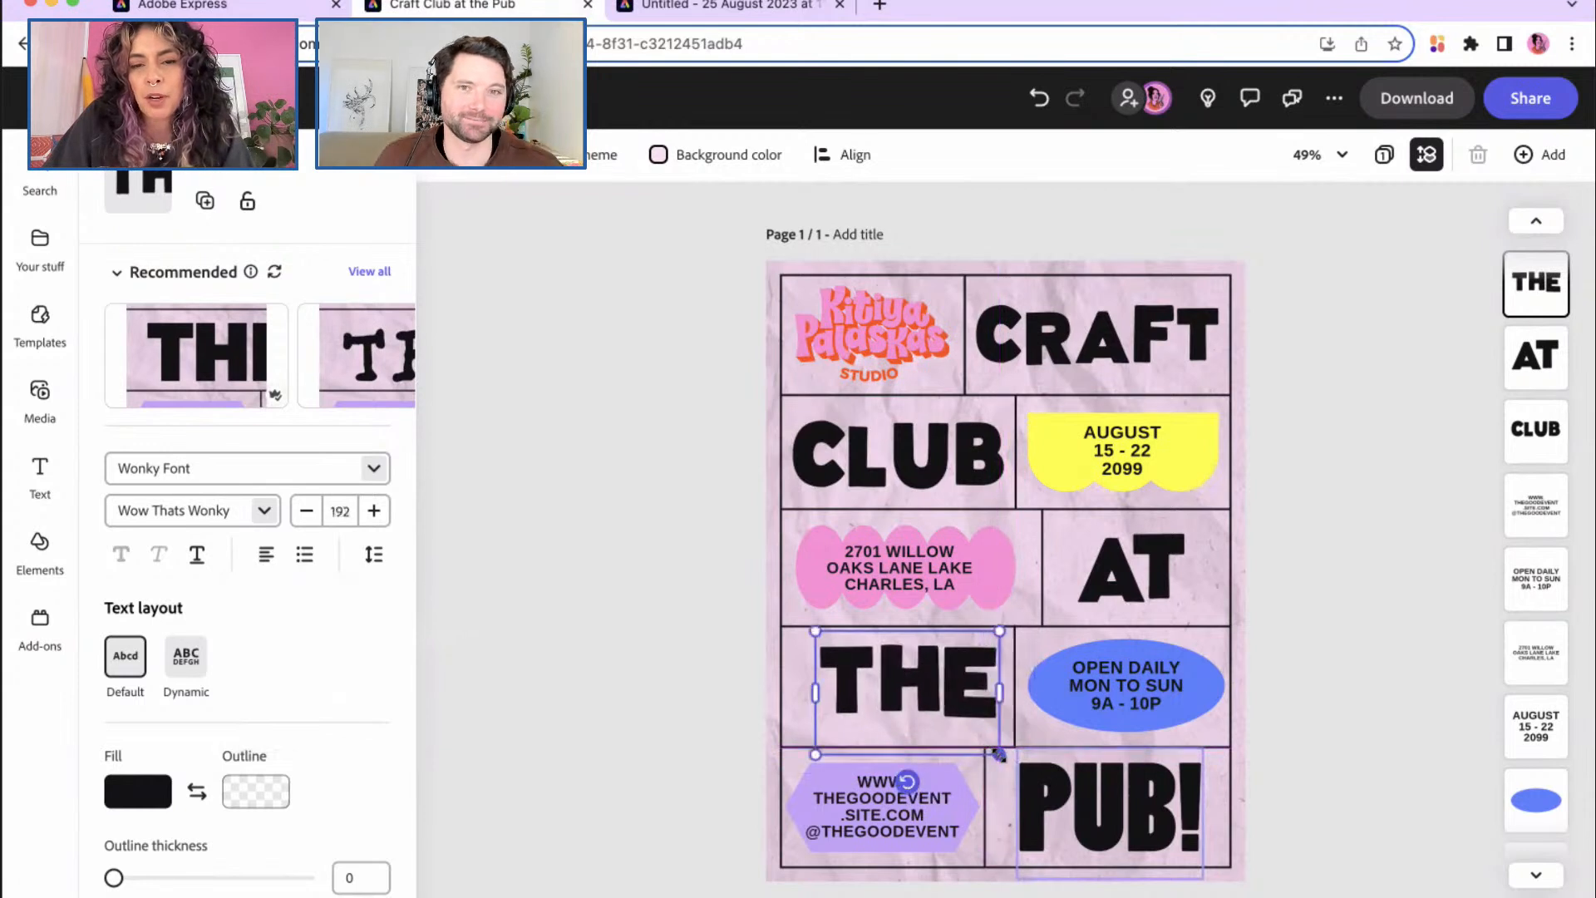
drag(958, 690, 946, 698)
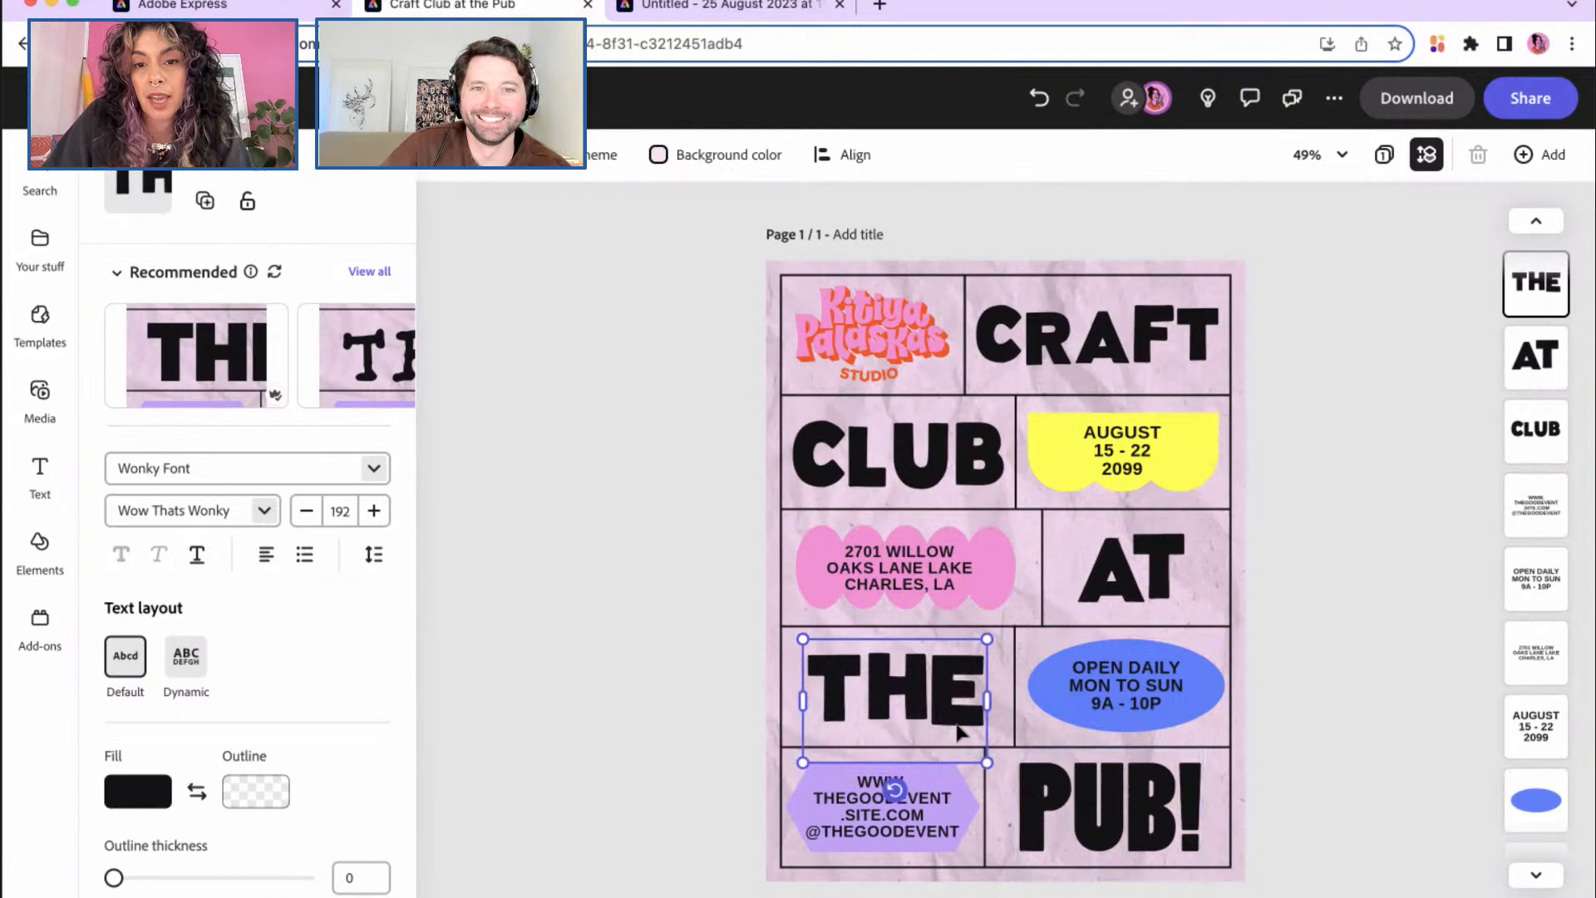
click(1048, 797)
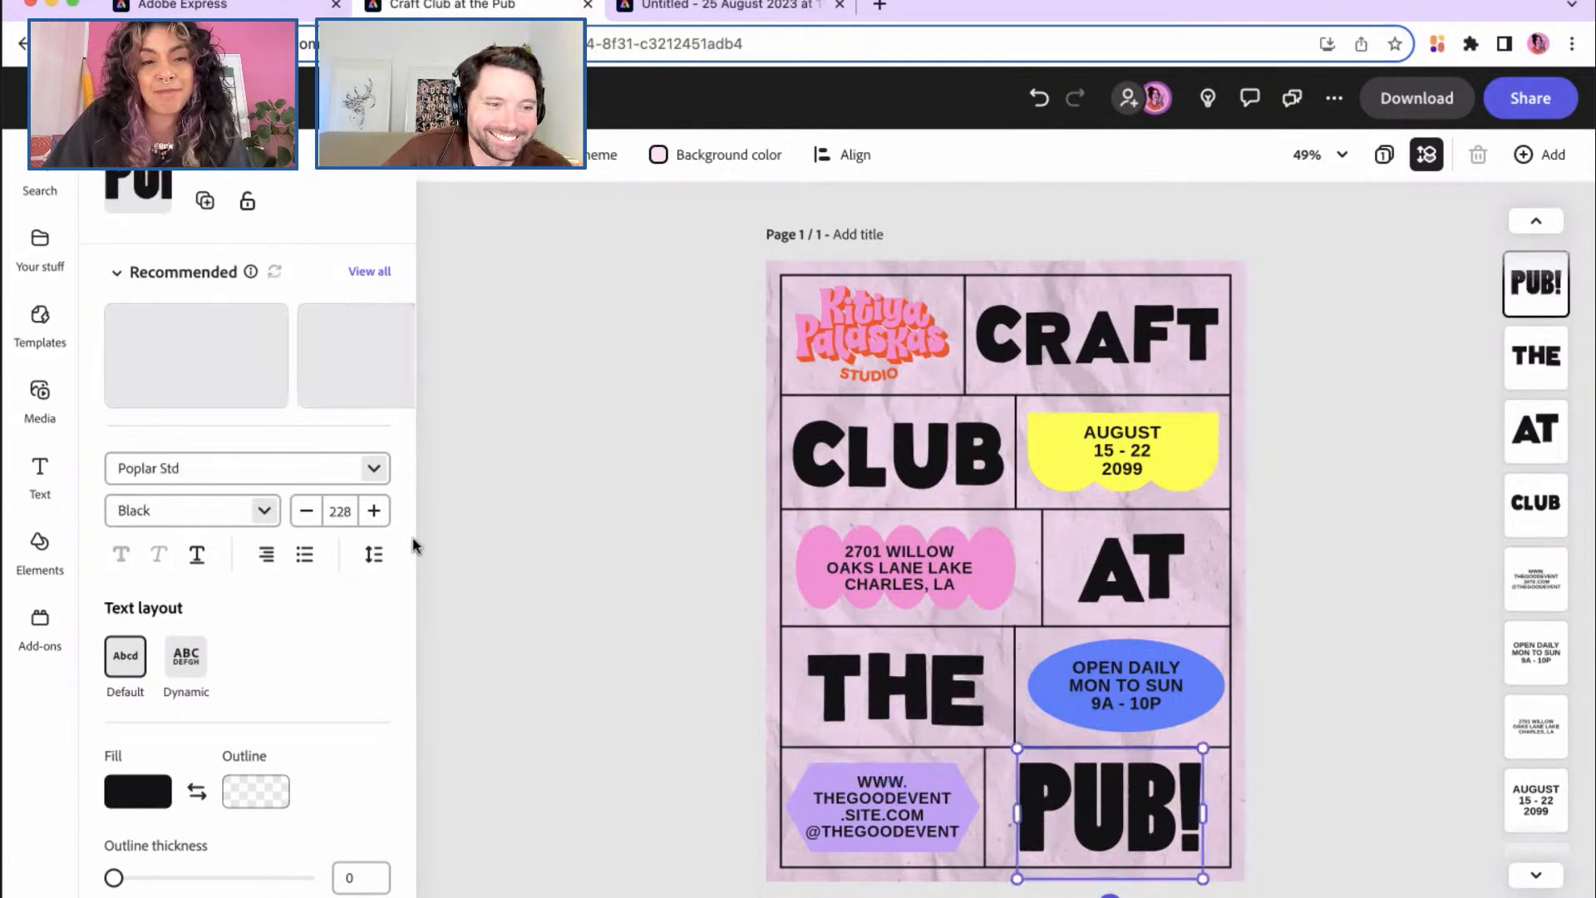
Step: Set PUB! in Wonky Font (Wow Thats Wonky) with letter spacing -96
click(373, 468)
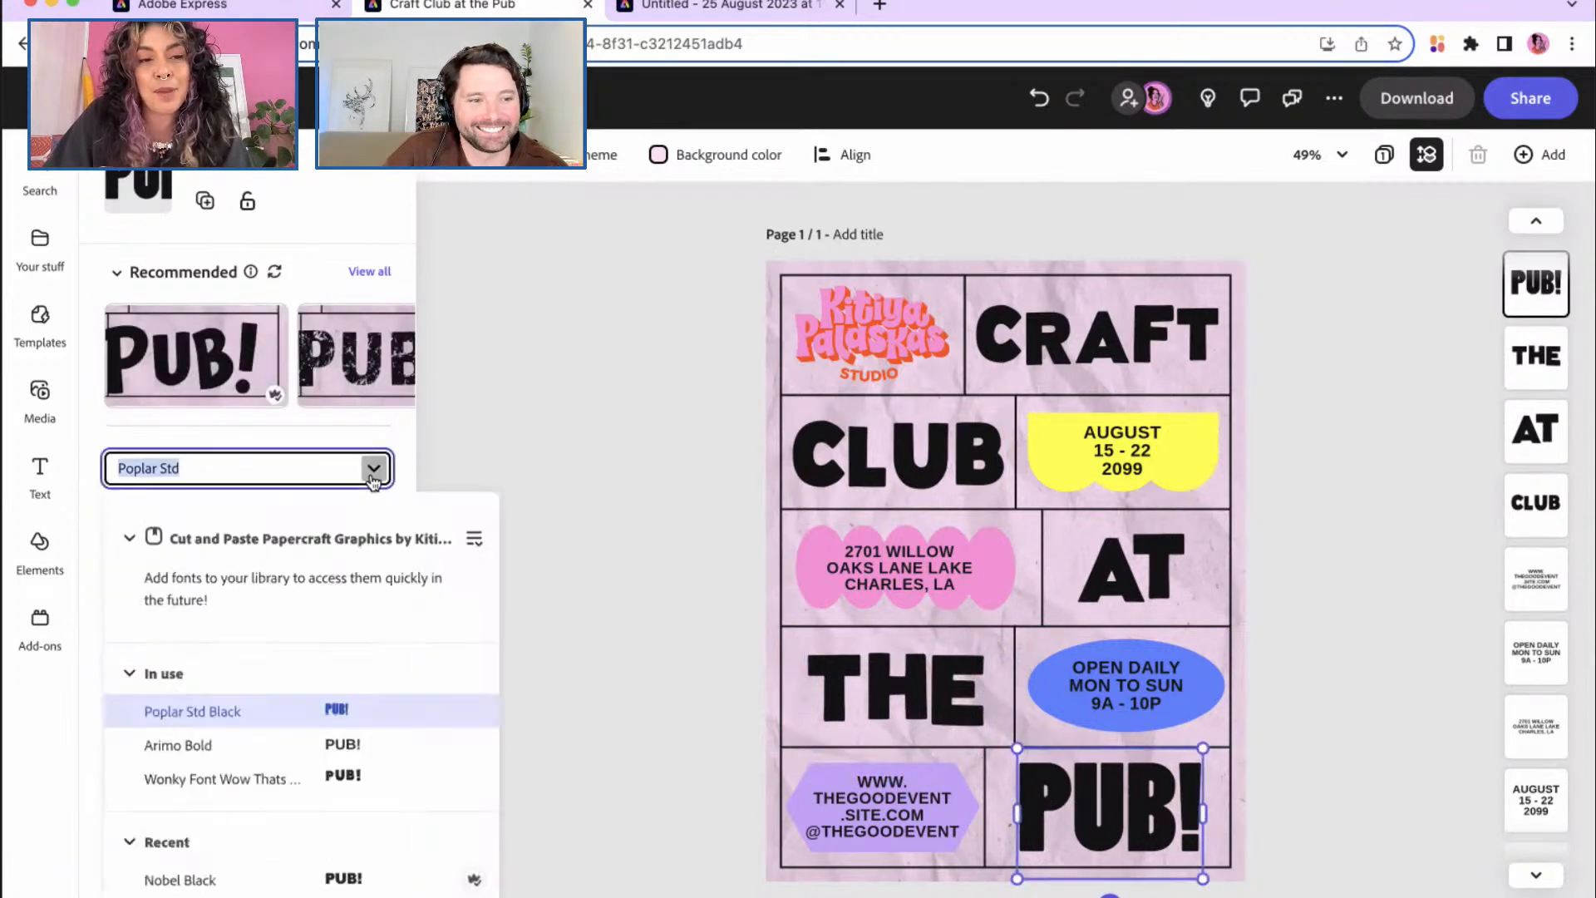
click(294, 785)
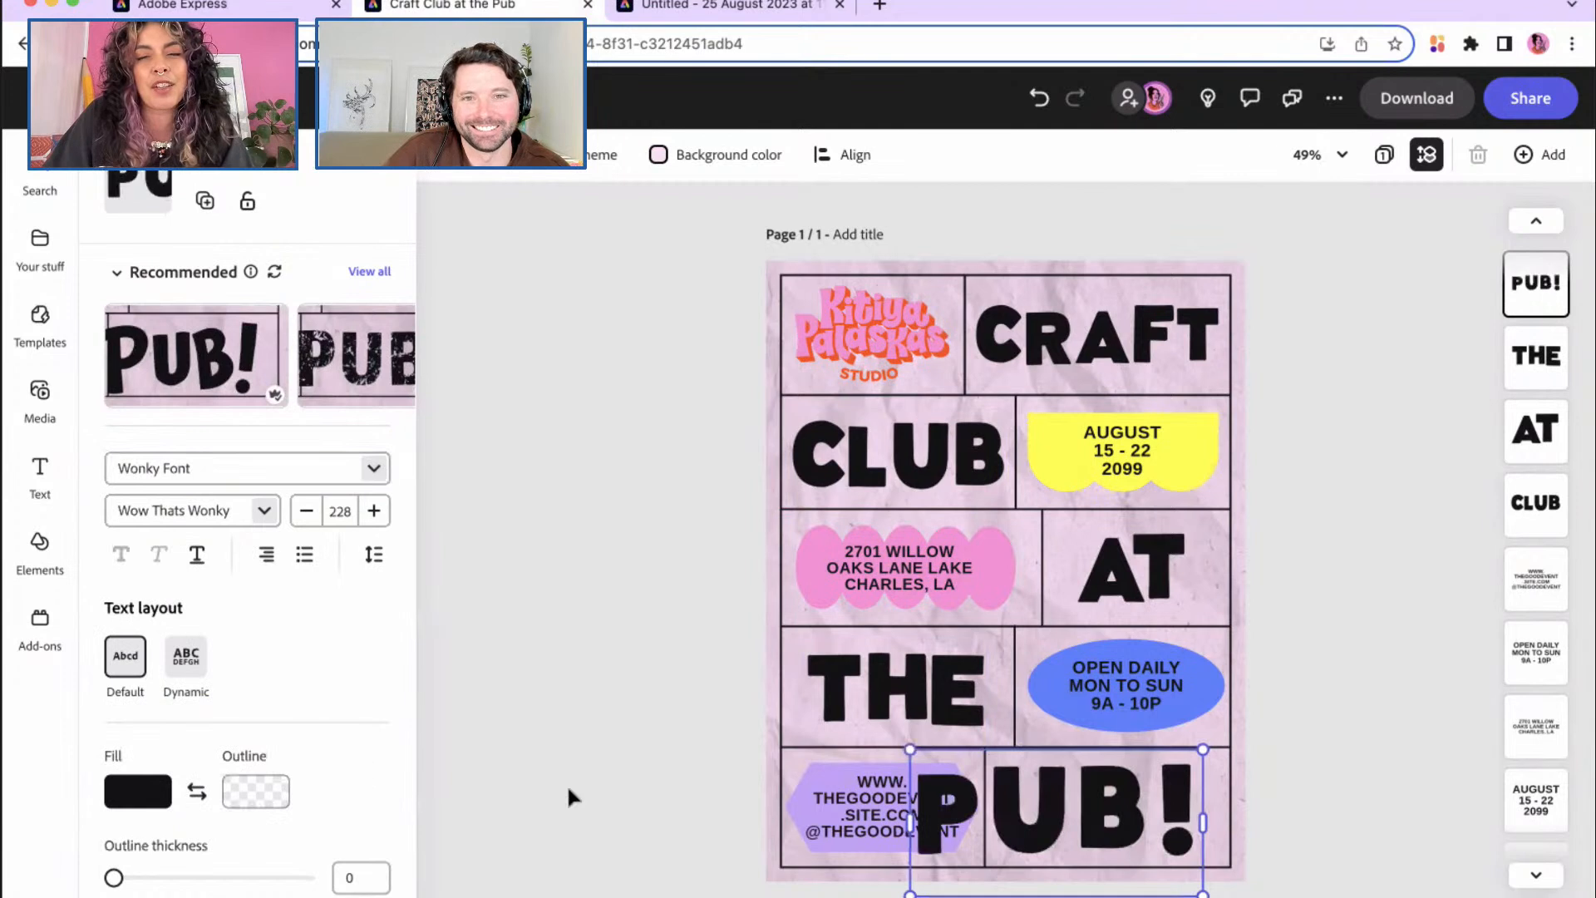
click(373, 555)
drag(287, 720, 268, 722)
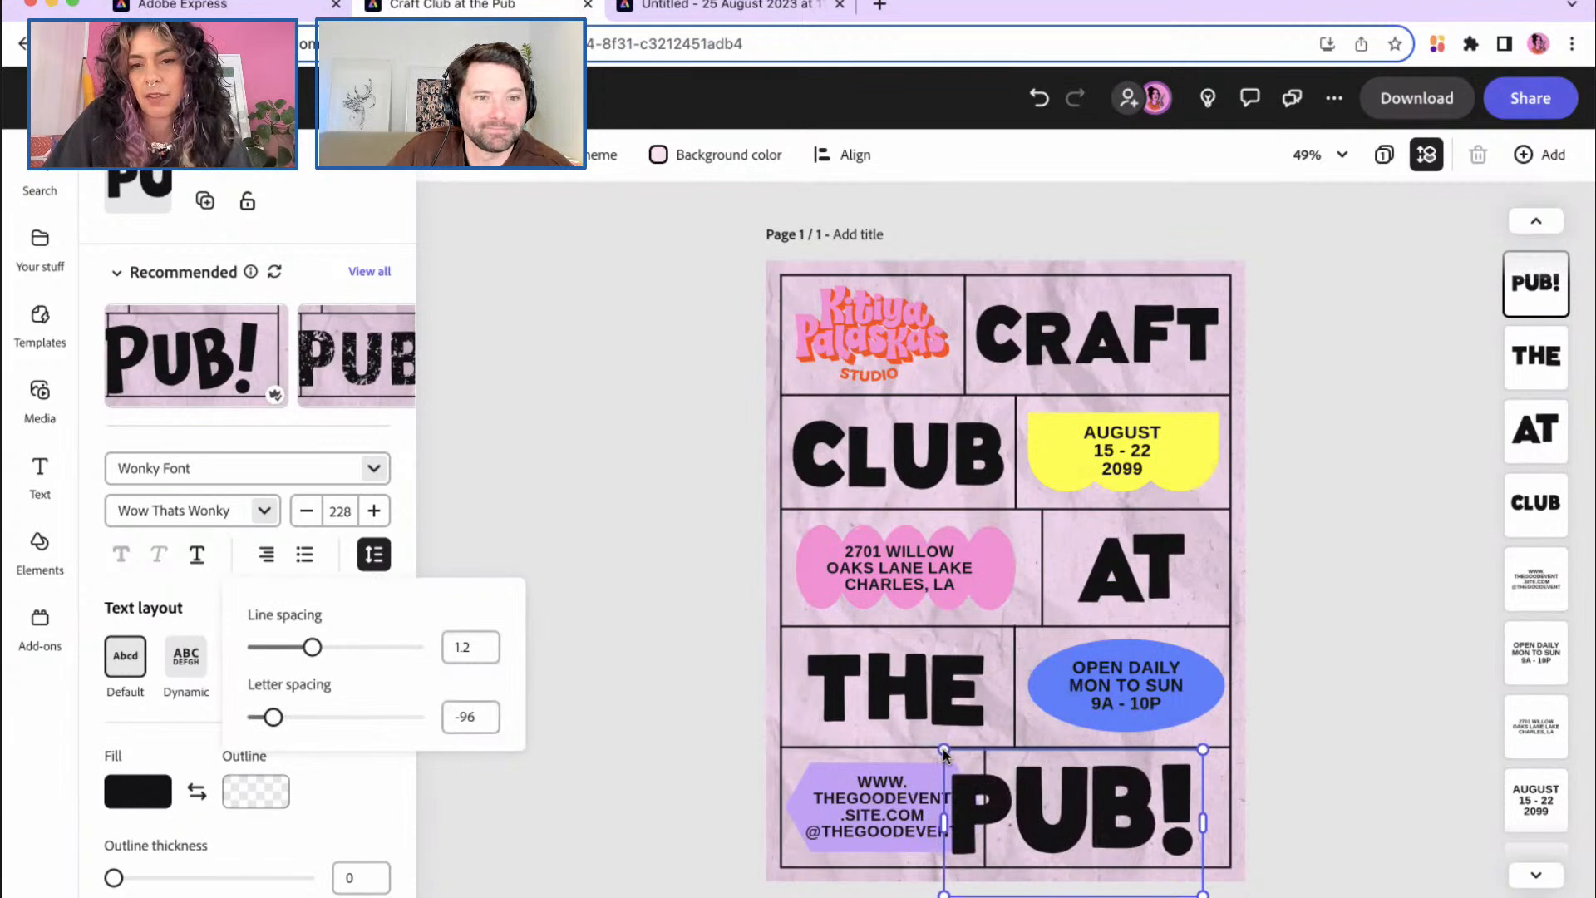
click(956, 758)
Step: Resize PUB! to size 181 and centre it in its bottom-right cell
drag(947, 887, 993, 862)
drag(1101, 803, 1115, 812)
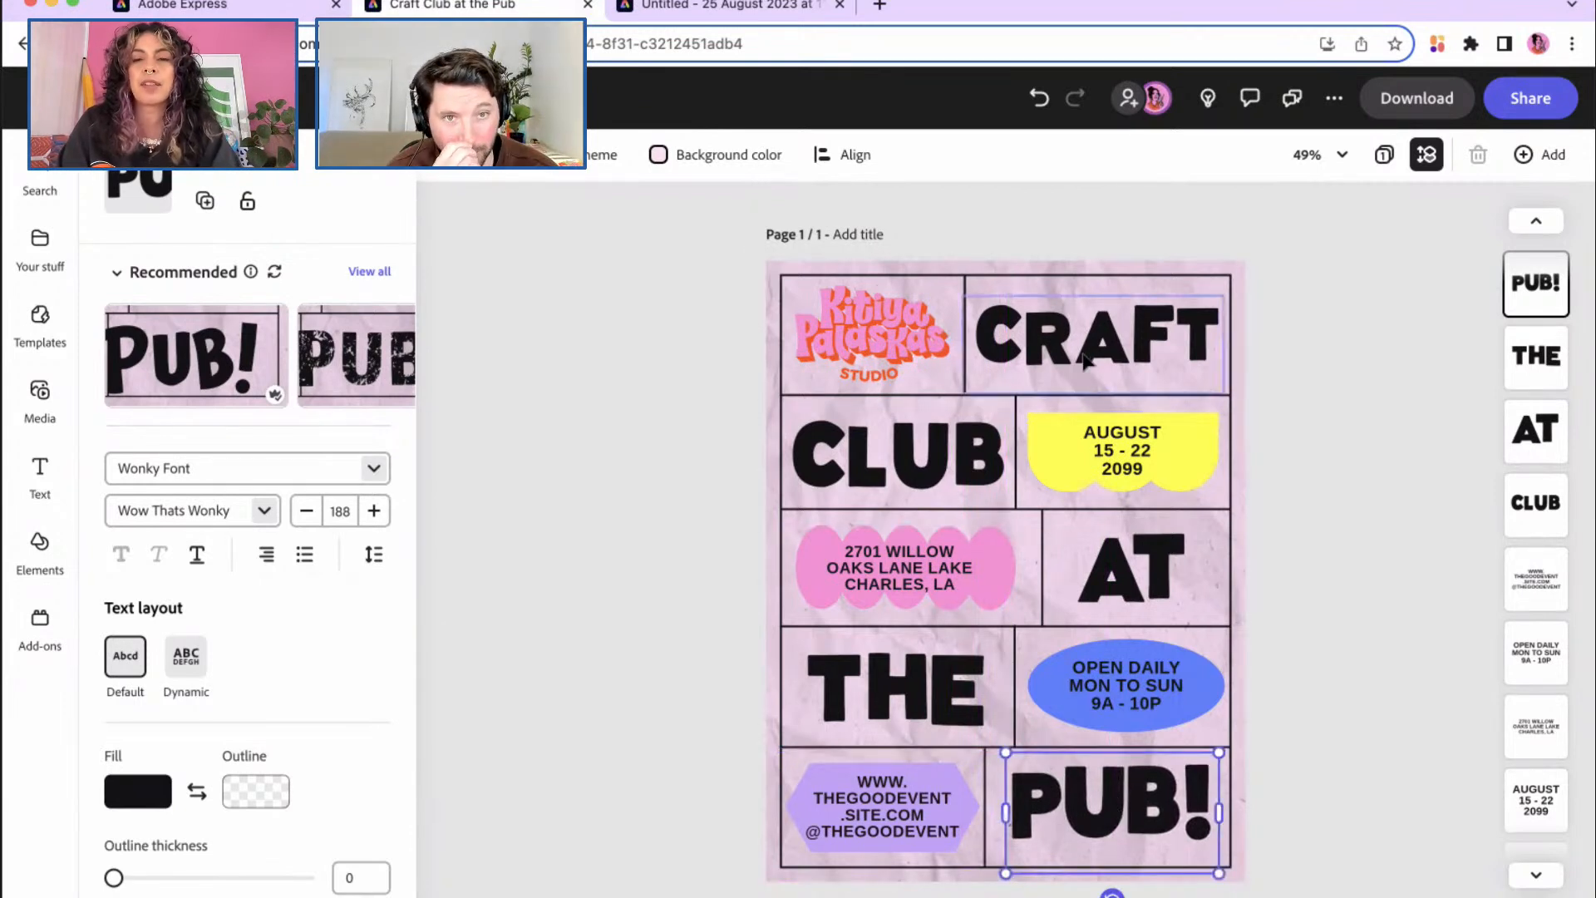
drag(1005, 873, 1014, 868)
drag(1118, 829, 1111, 831)
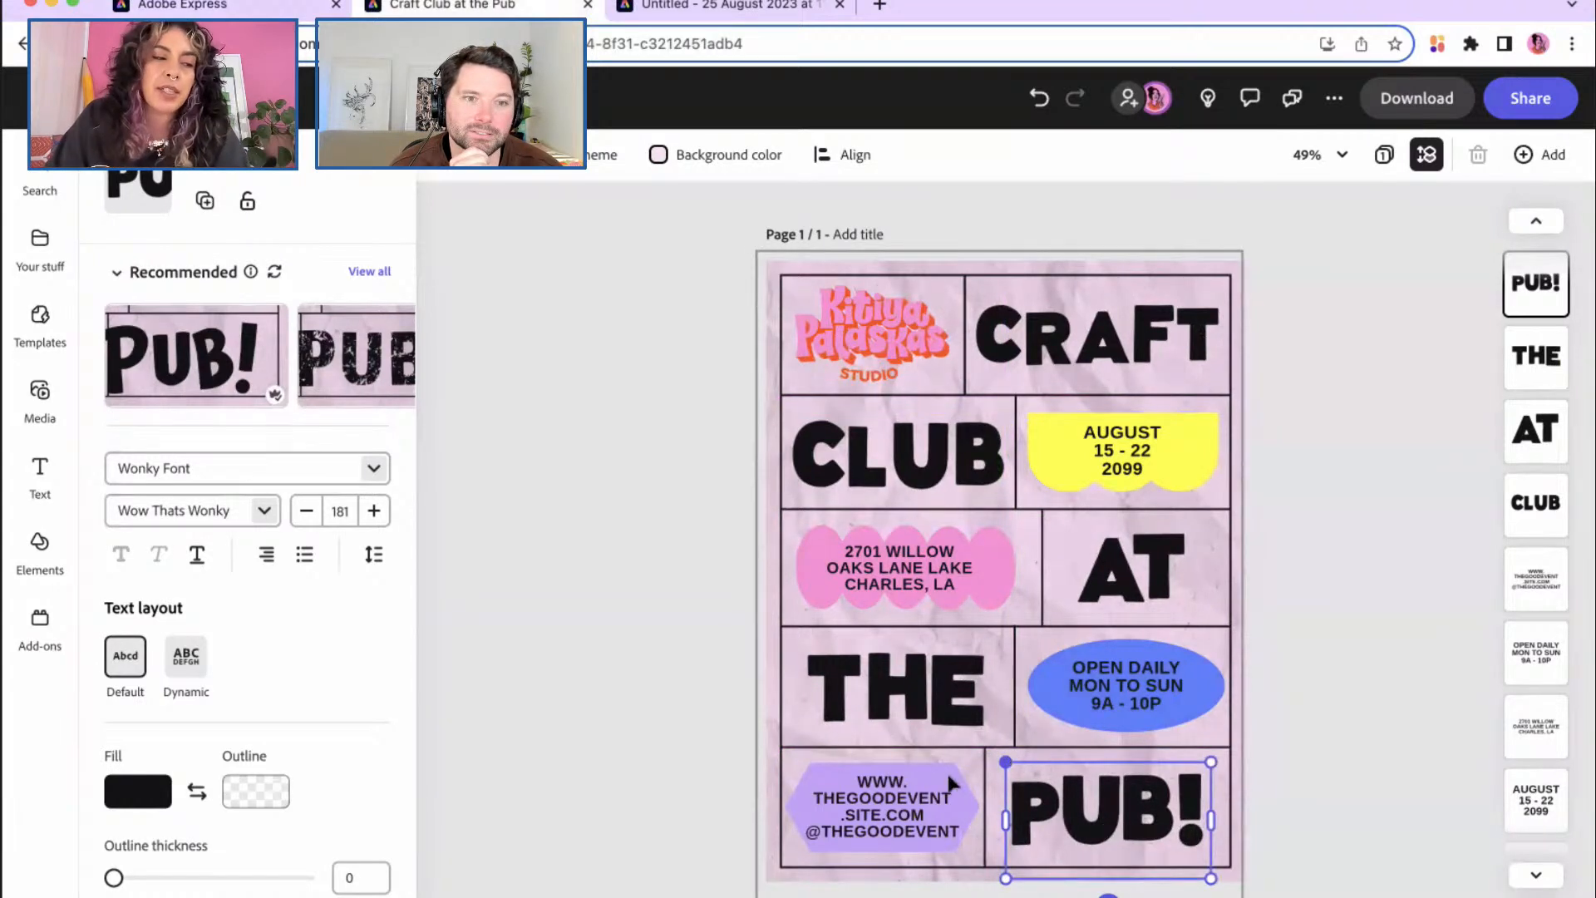
click(898, 817)
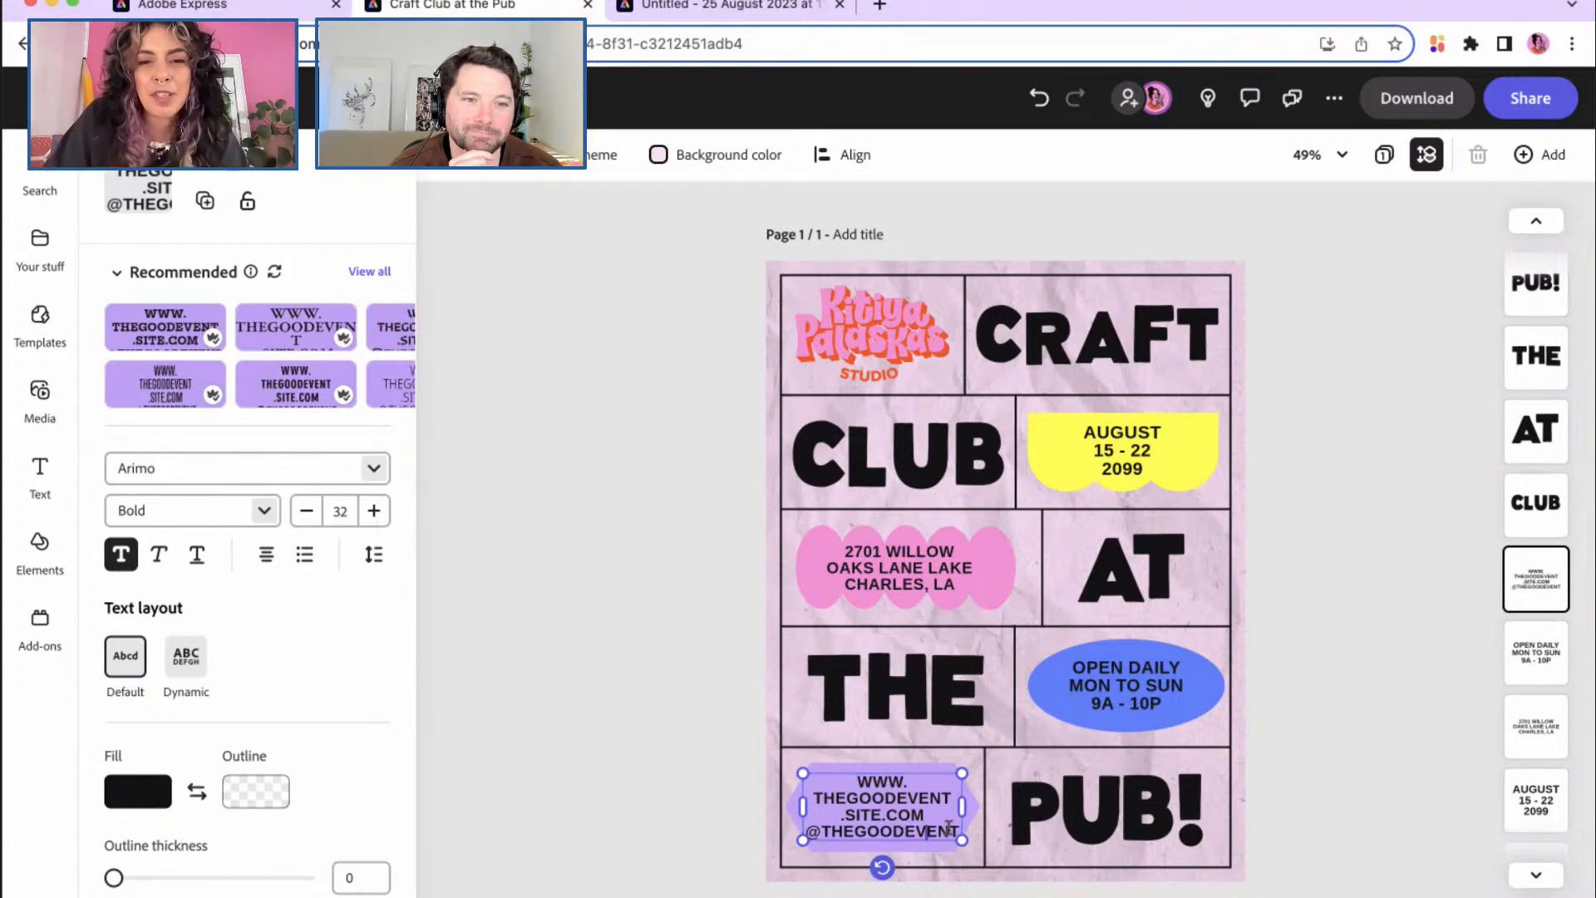
Step: Replace the purple shape's text with the studio website address and social handle on two lines
mouse_move(961, 839)
mouse_down()
mouse_move(980, 848)
mouse_move(957, 839)
mouse_up()
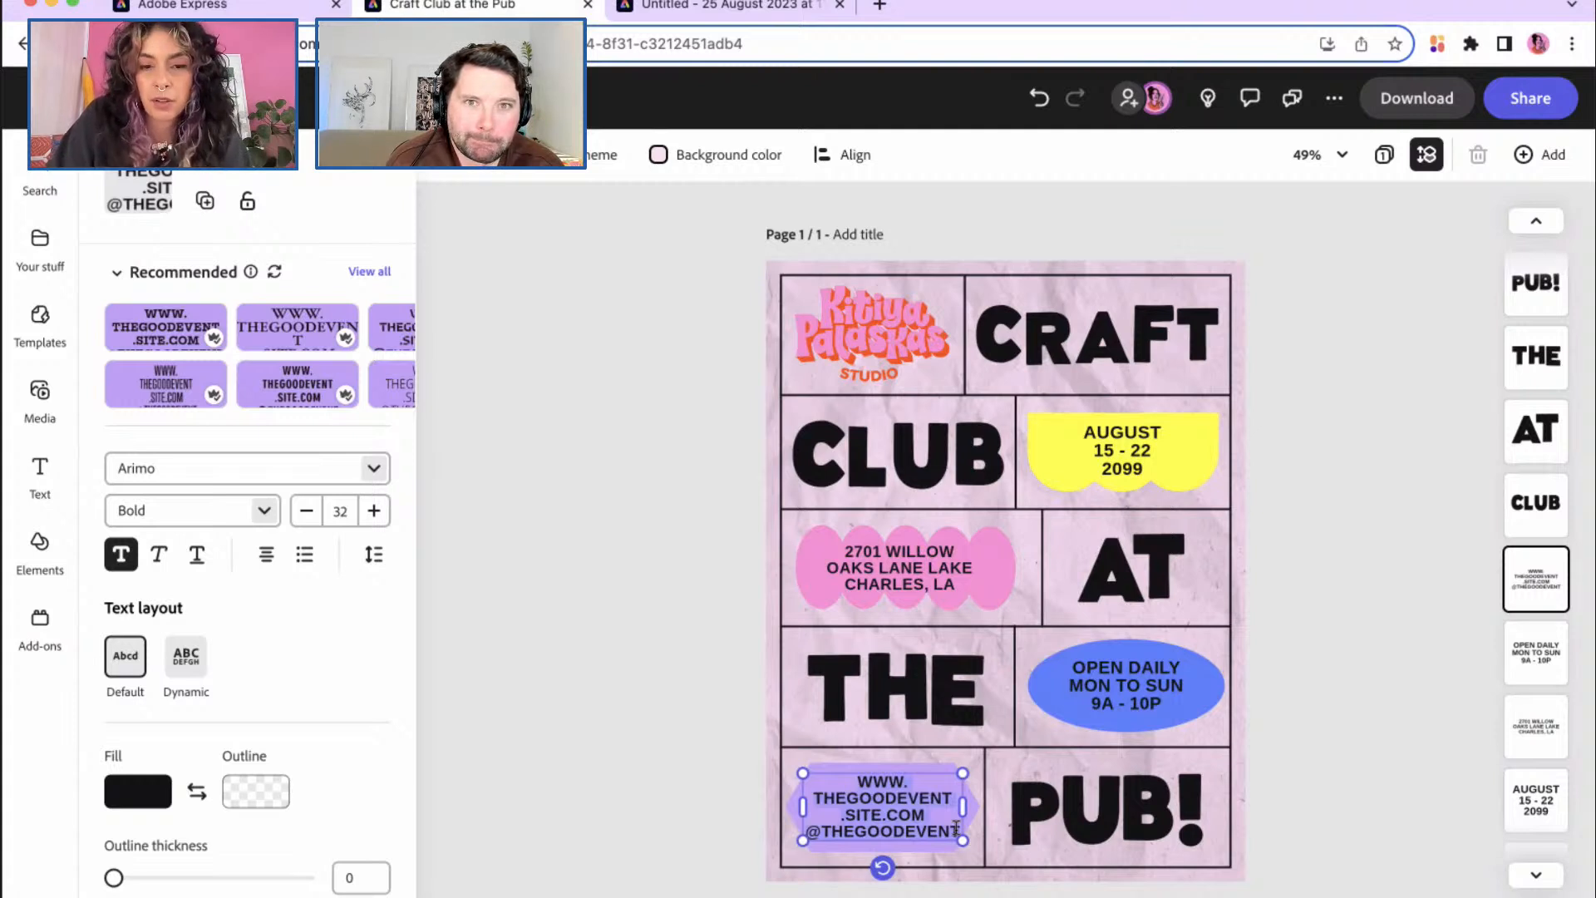
double_click(956, 827)
text(www.k)
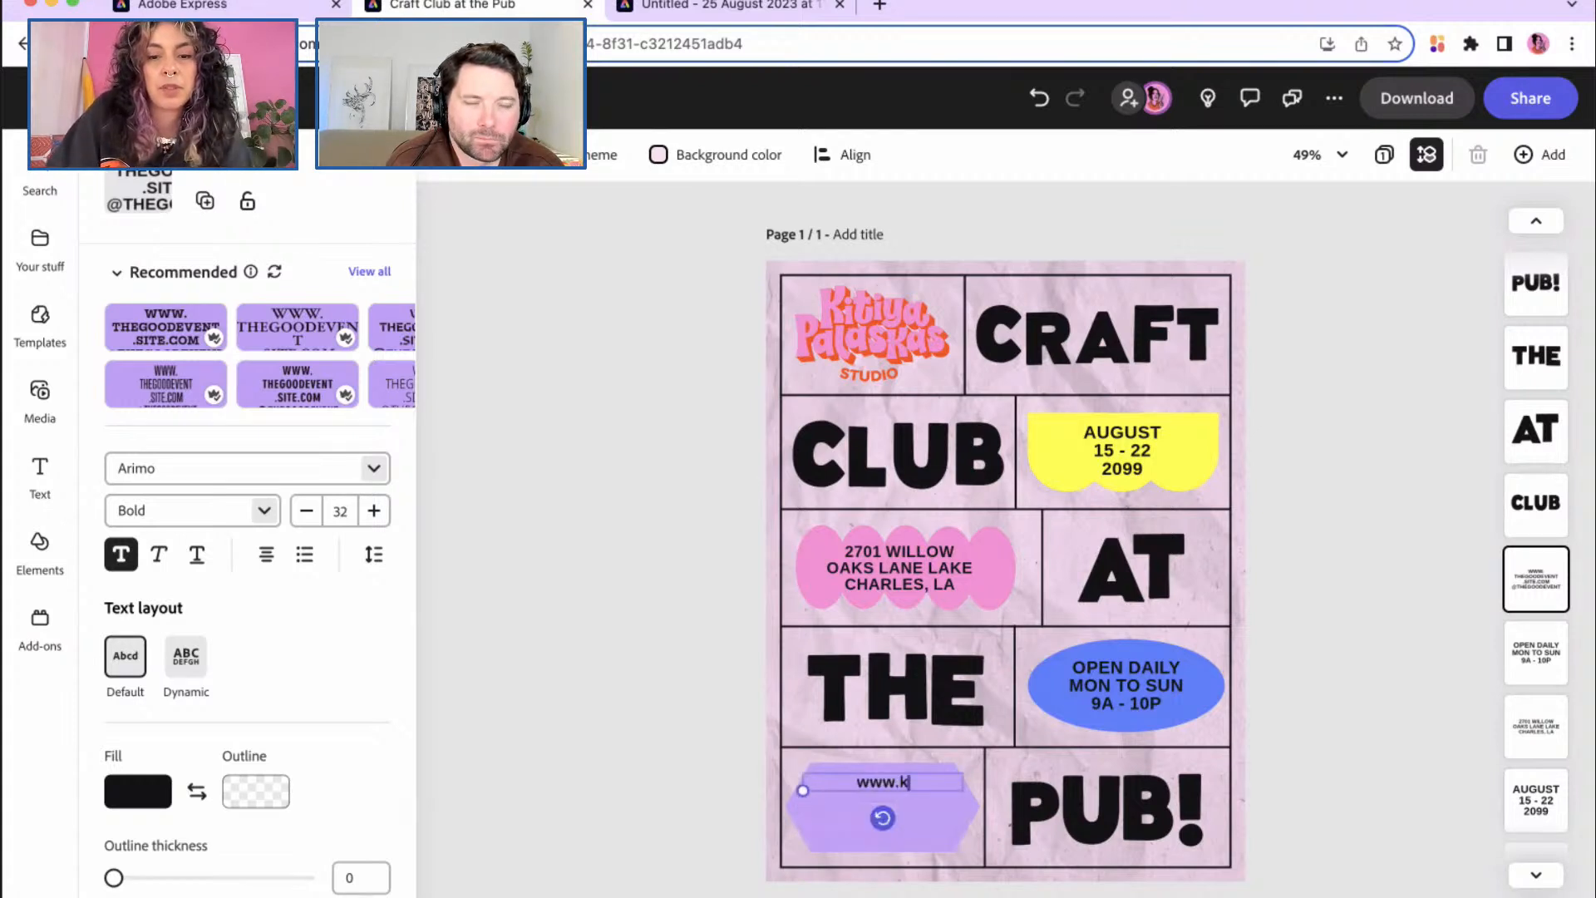
key(BackSpace)
key(BackSpace)
key(BackSpace)
text(WWW.)
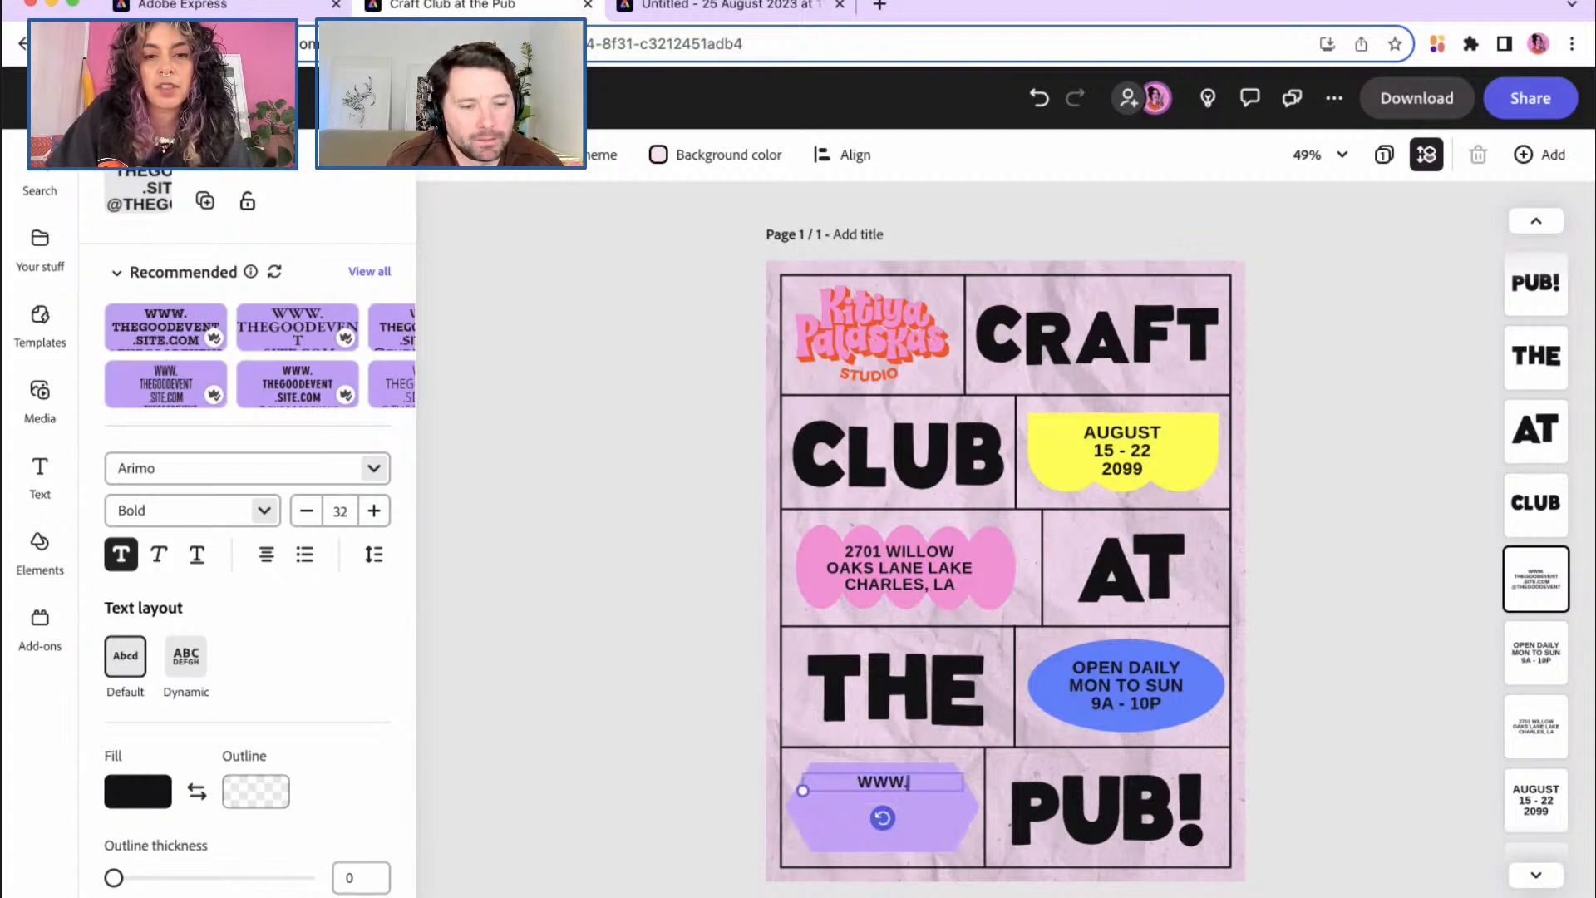
text(KITIYAPALASKAS.COM)
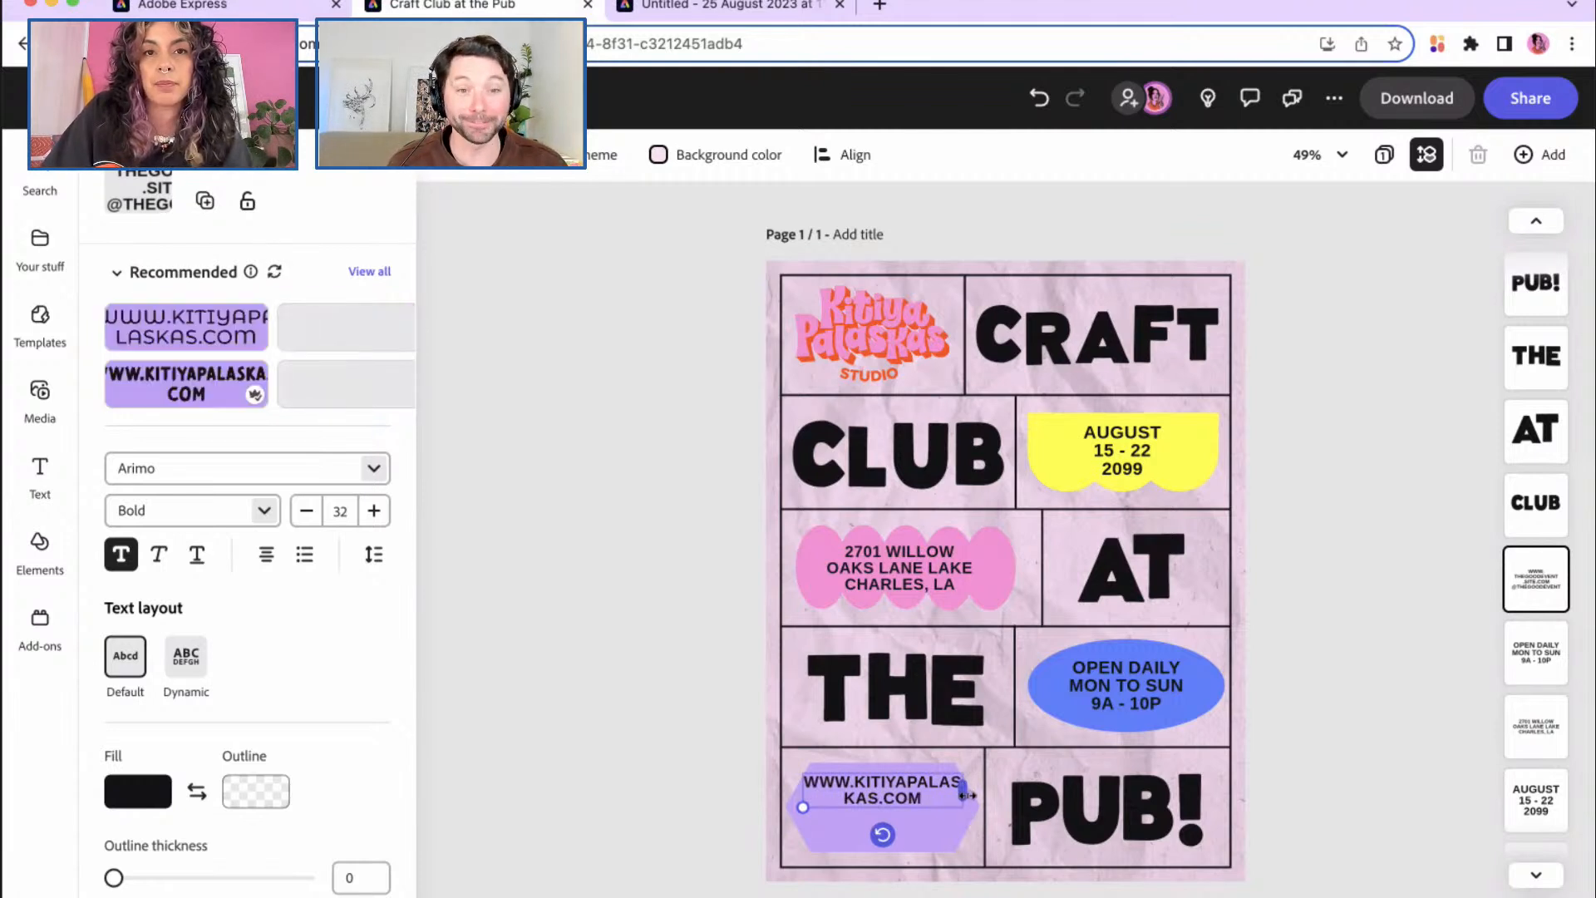
mouse_move(967, 795)
mouse_down()
mouse_move(1012, 795)
mouse_move(944, 795)
mouse_move(958, 796)
mouse_up()
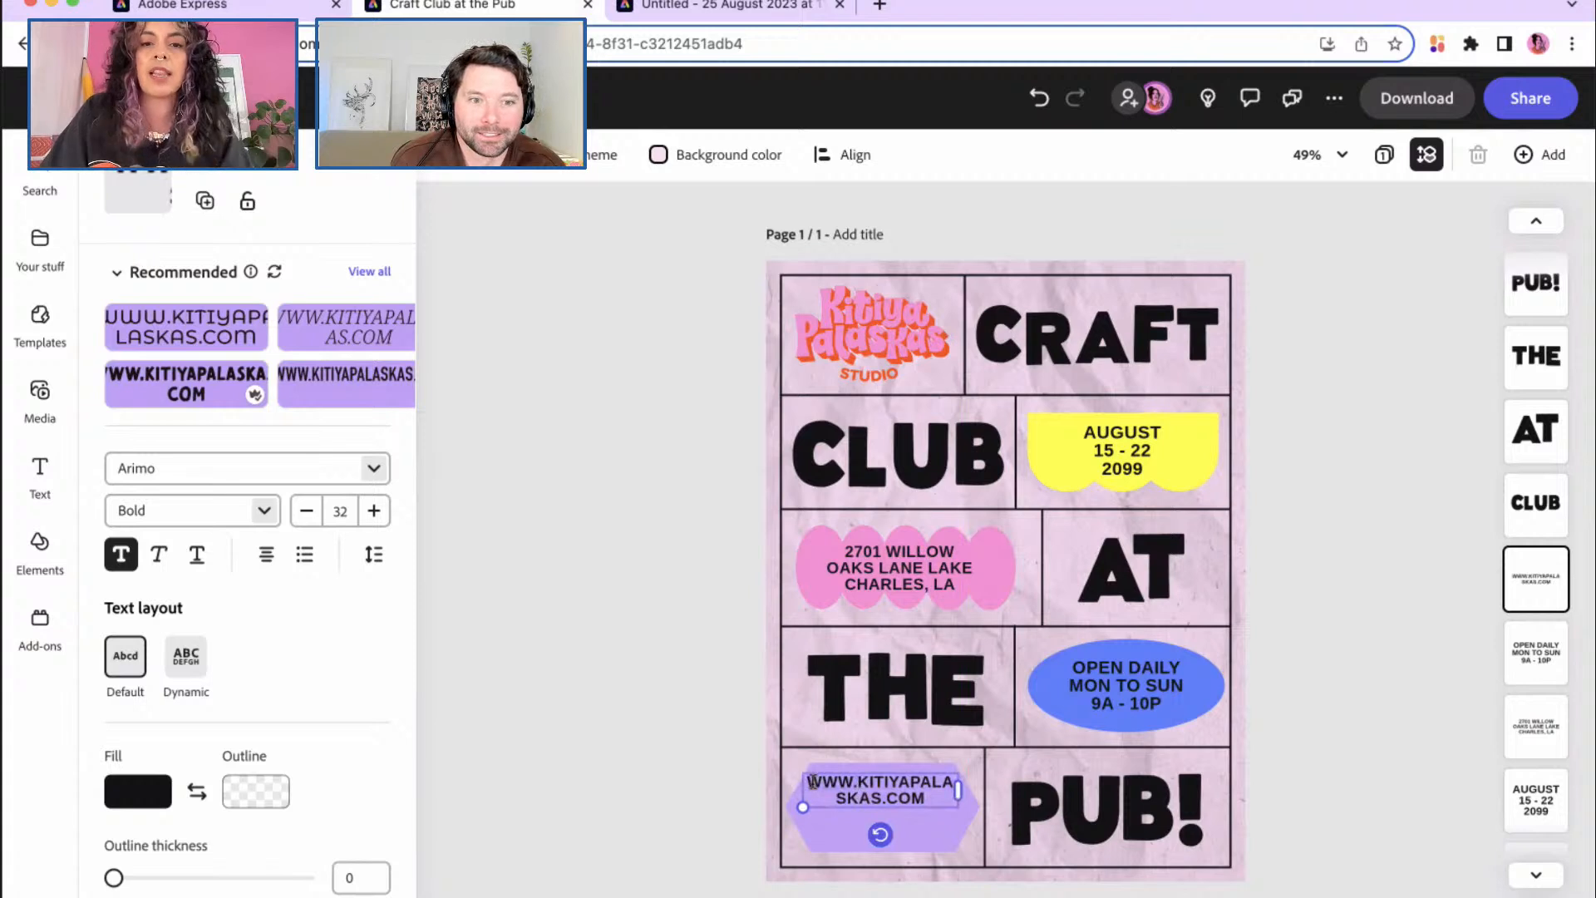
key(BackSpace)
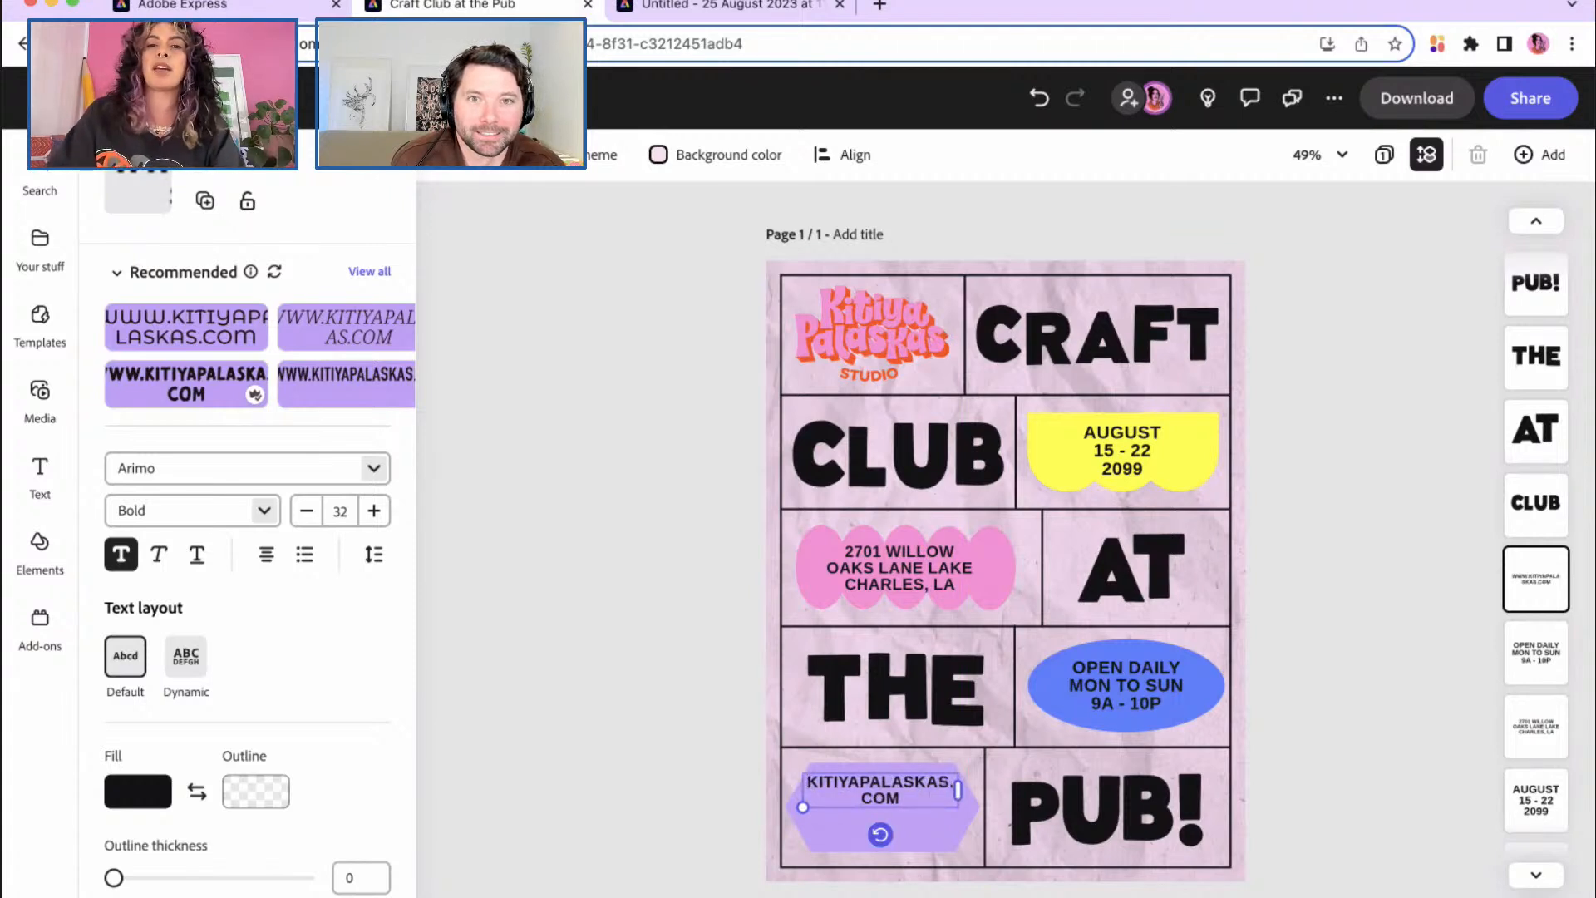
click(912, 794)
key(Return)
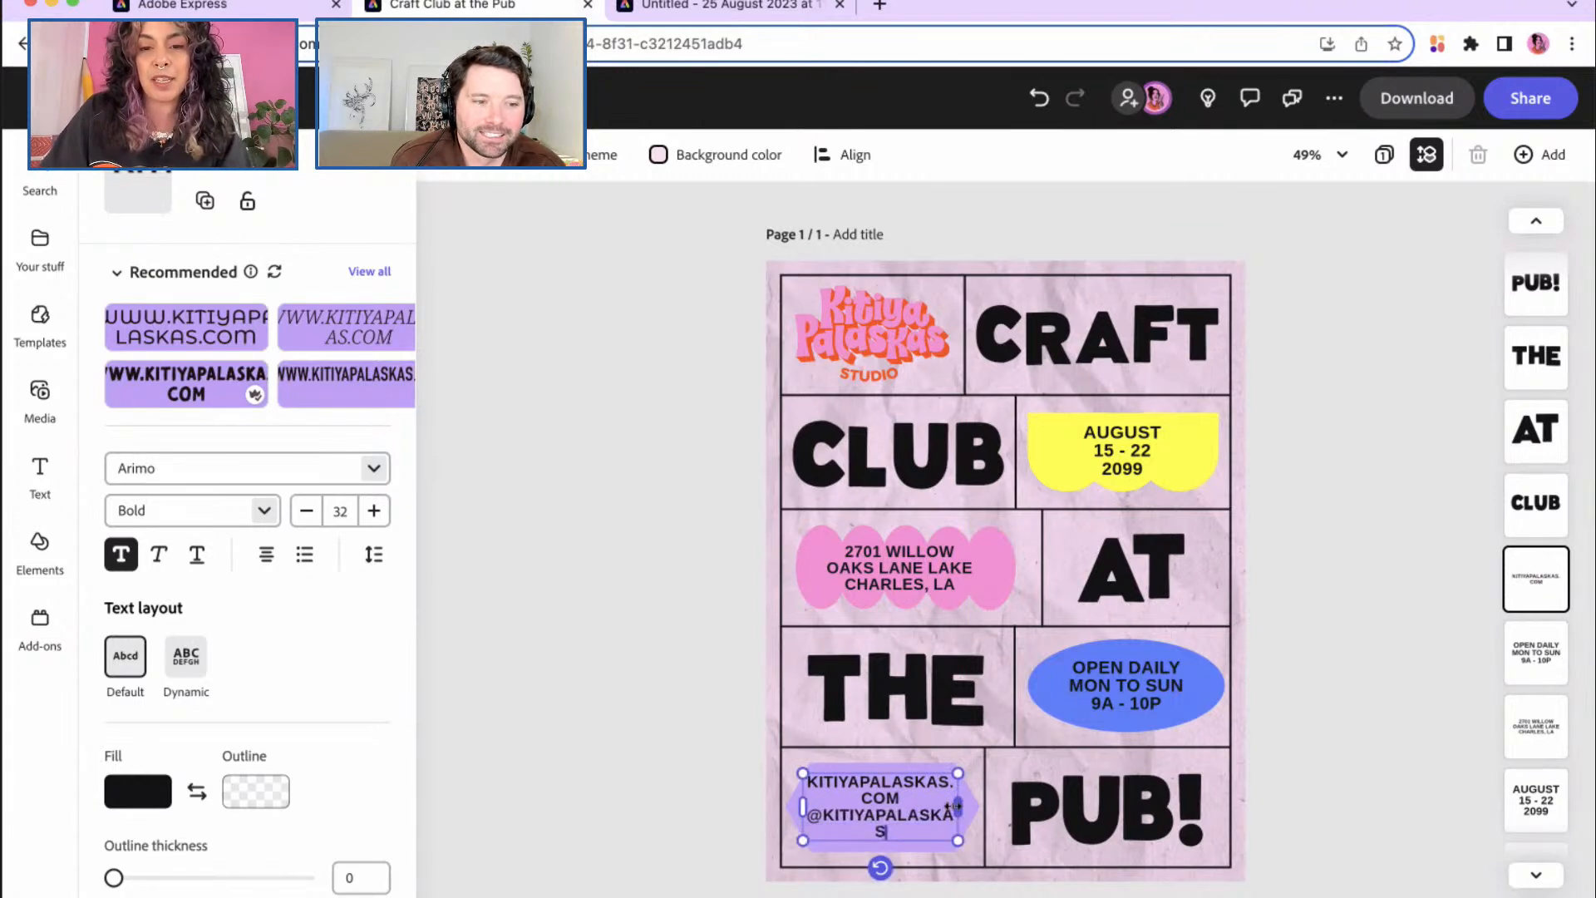
drag(958, 806, 960, 806)
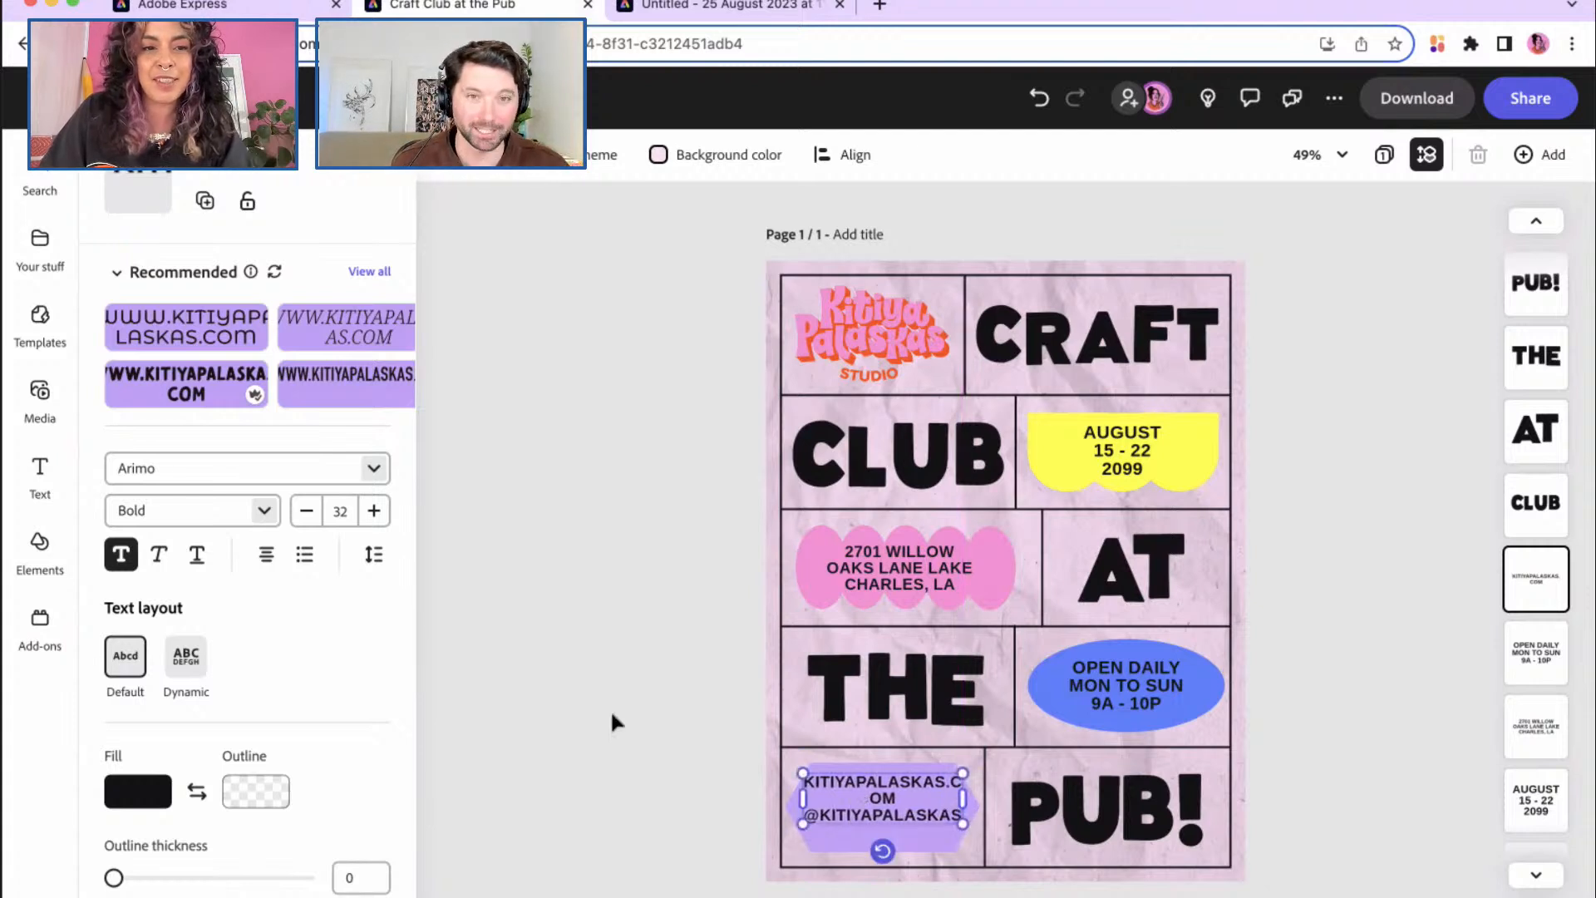
Step: Reduce the website text's font size to 27
click(307, 510)
click(307, 511)
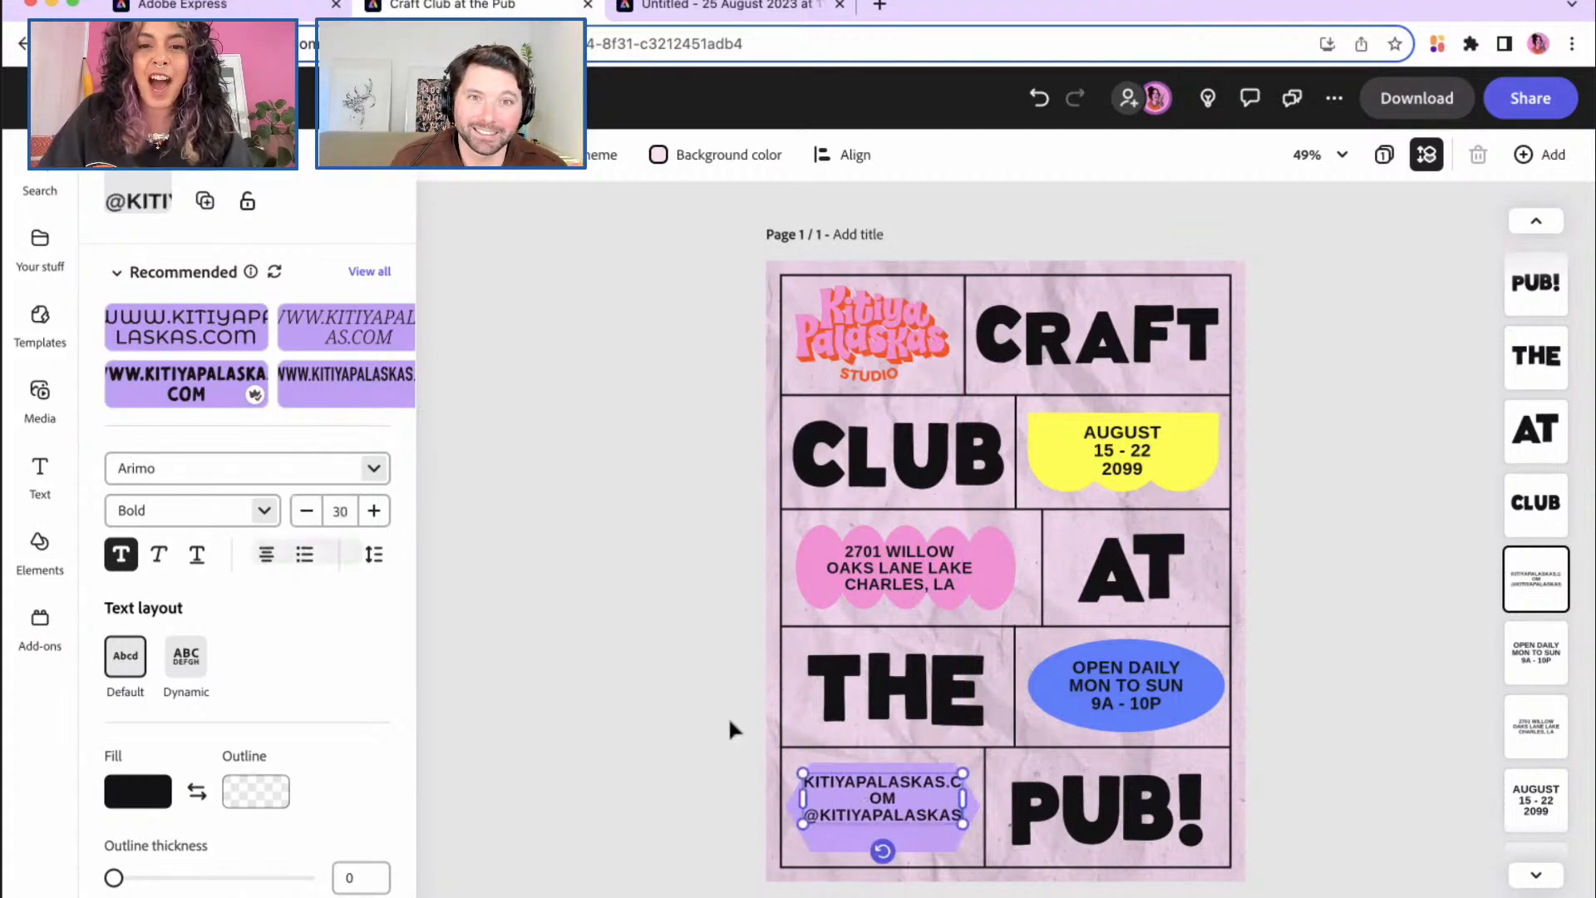
click(888, 796)
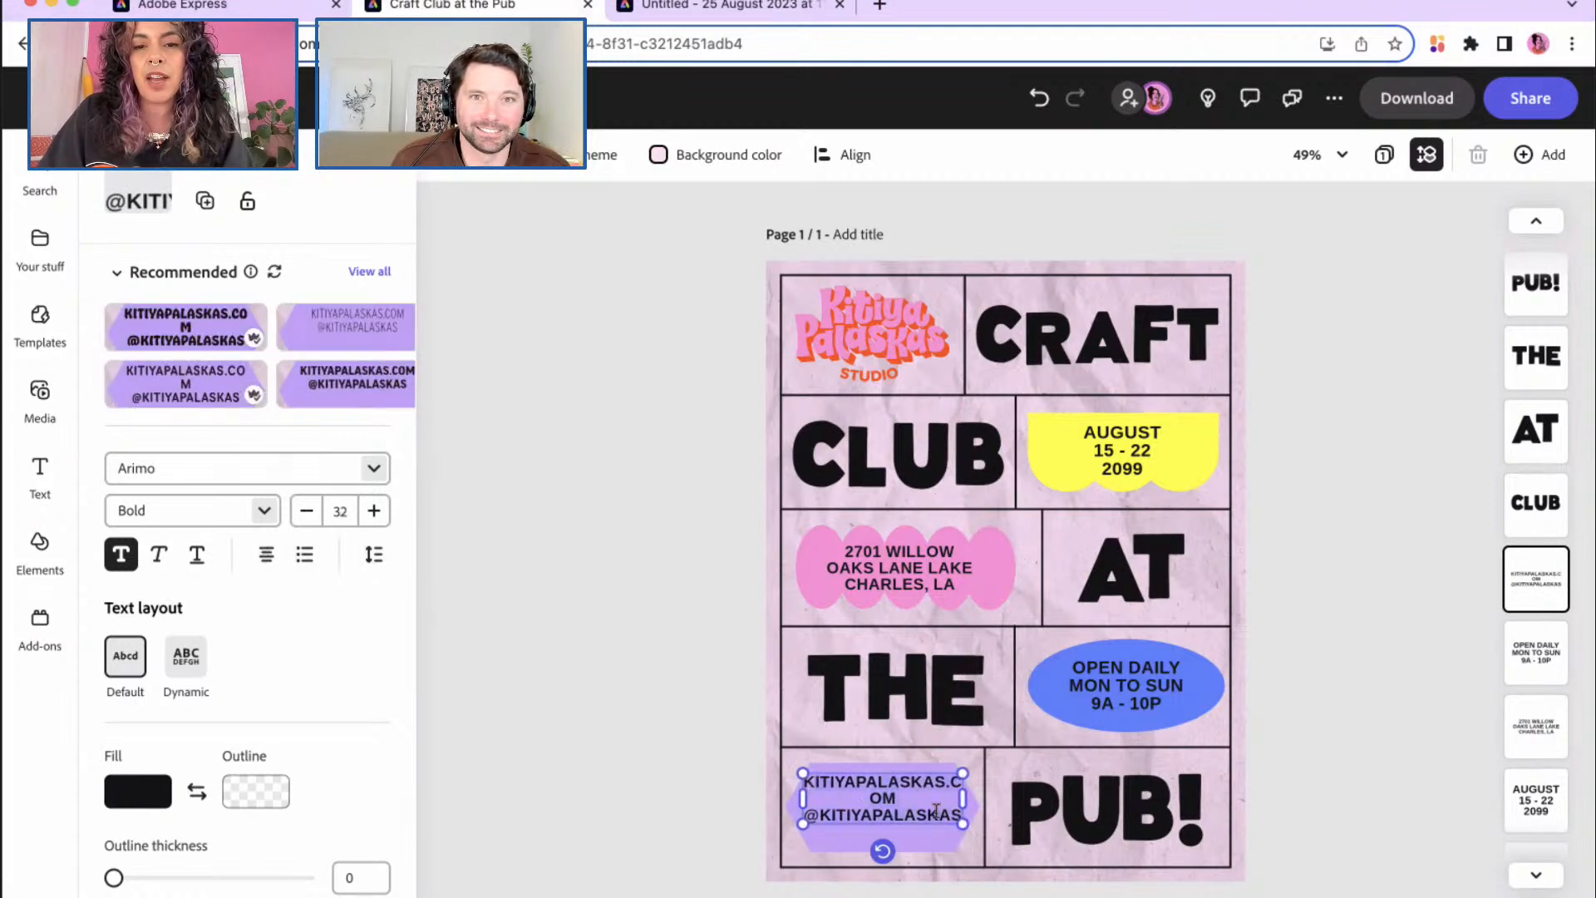
click(307, 511)
click(307, 512)
click(306, 512)
click(307, 512)
click(307, 513)
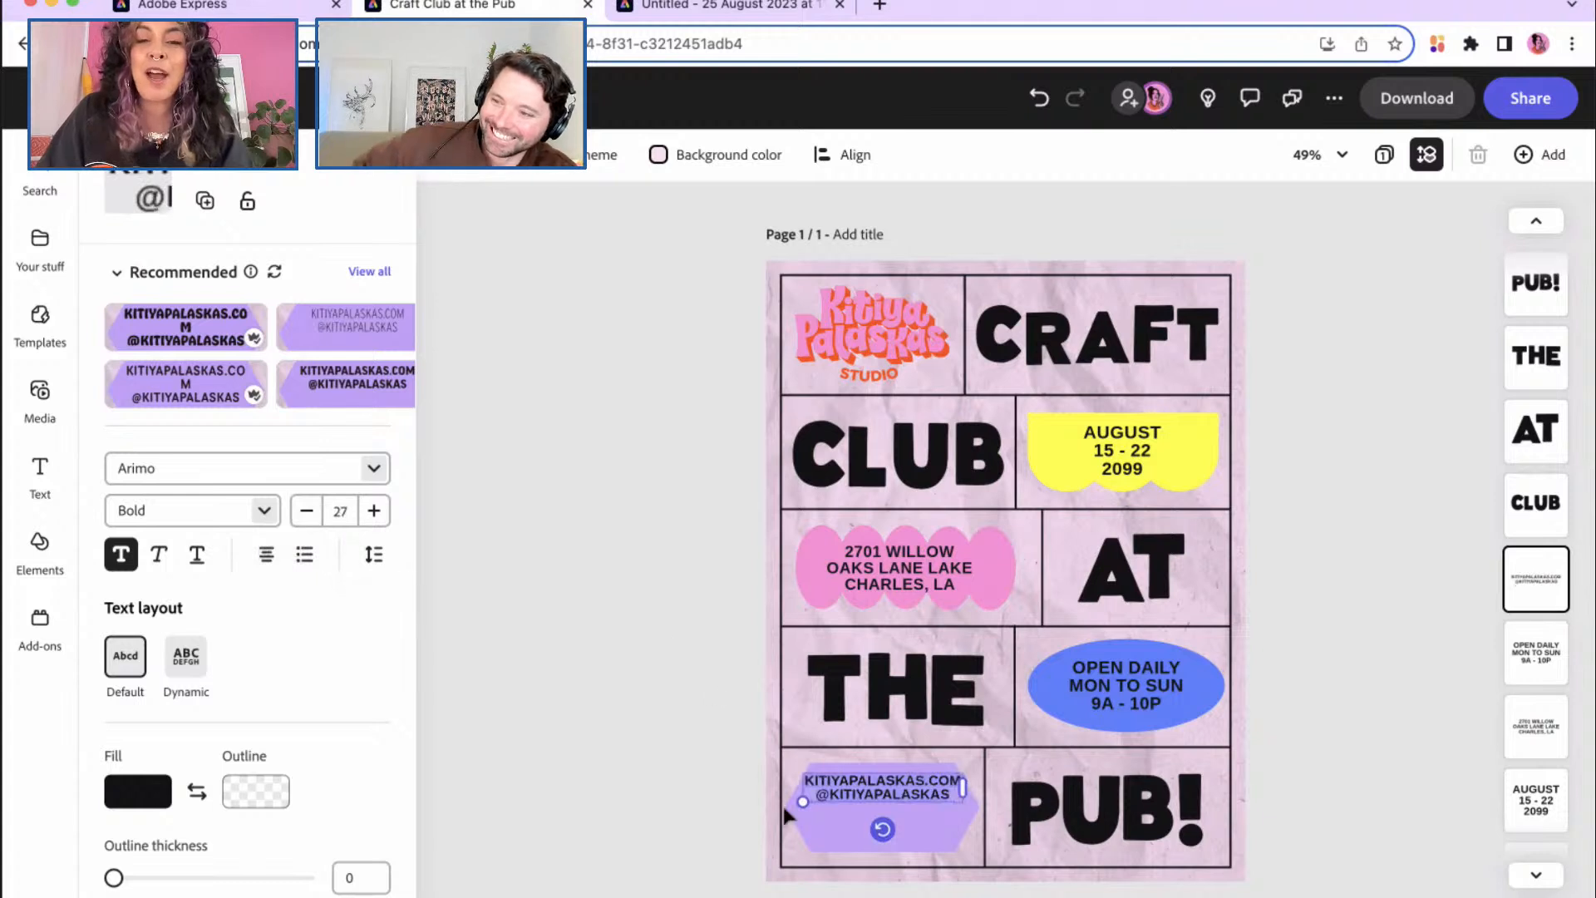
Step: Set the website text's line spacing to 1.25 and move it lower in the purple shape
click(374, 555)
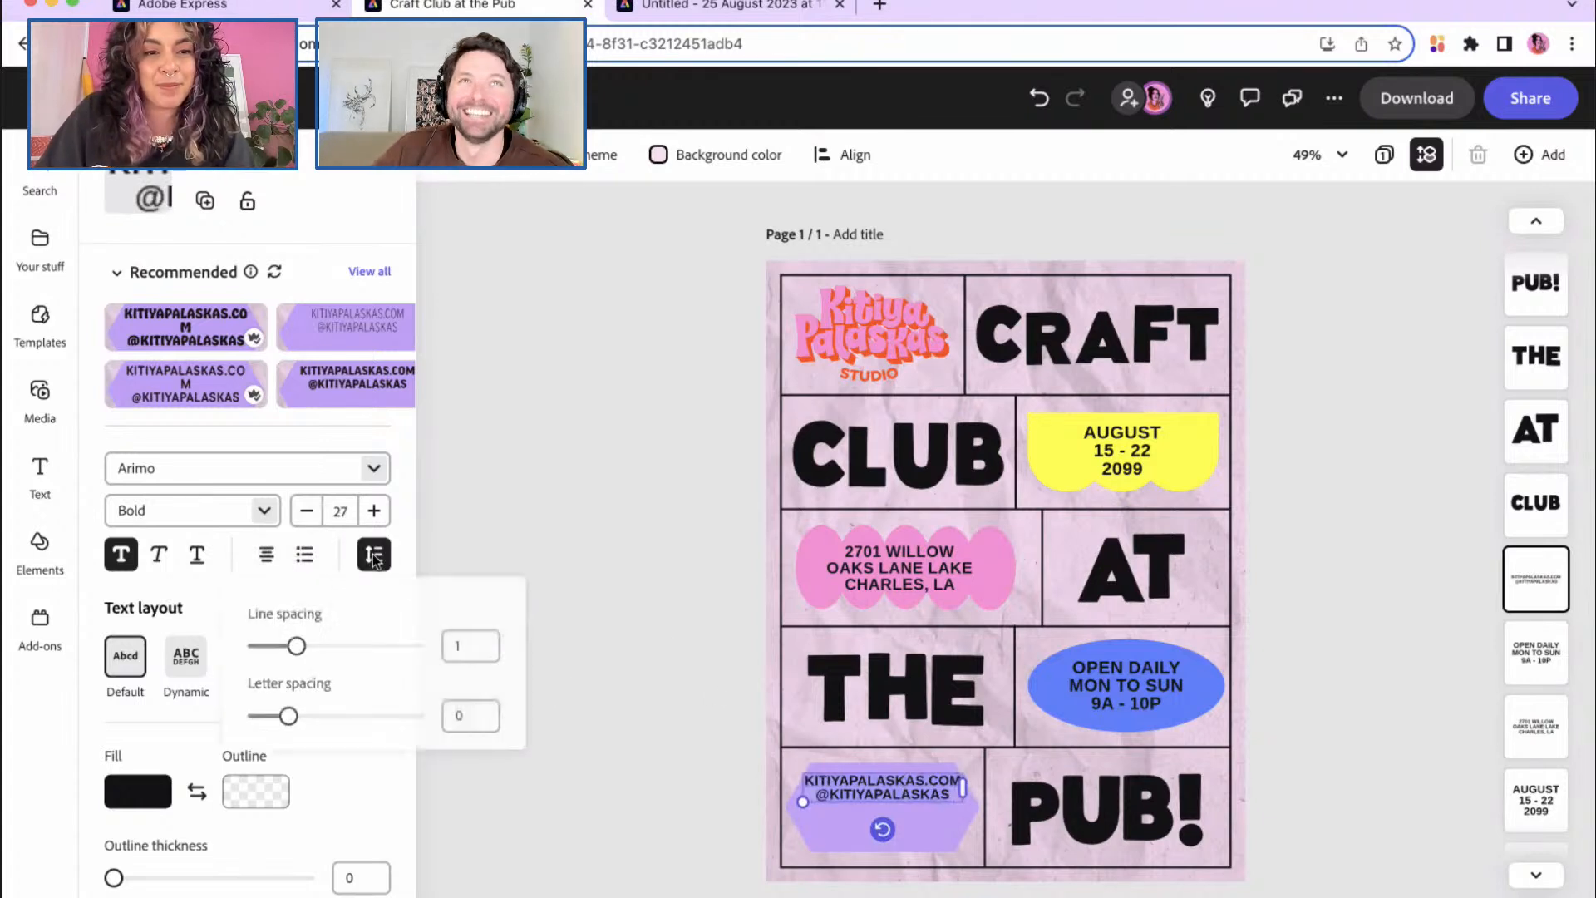
drag(297, 647, 317, 646)
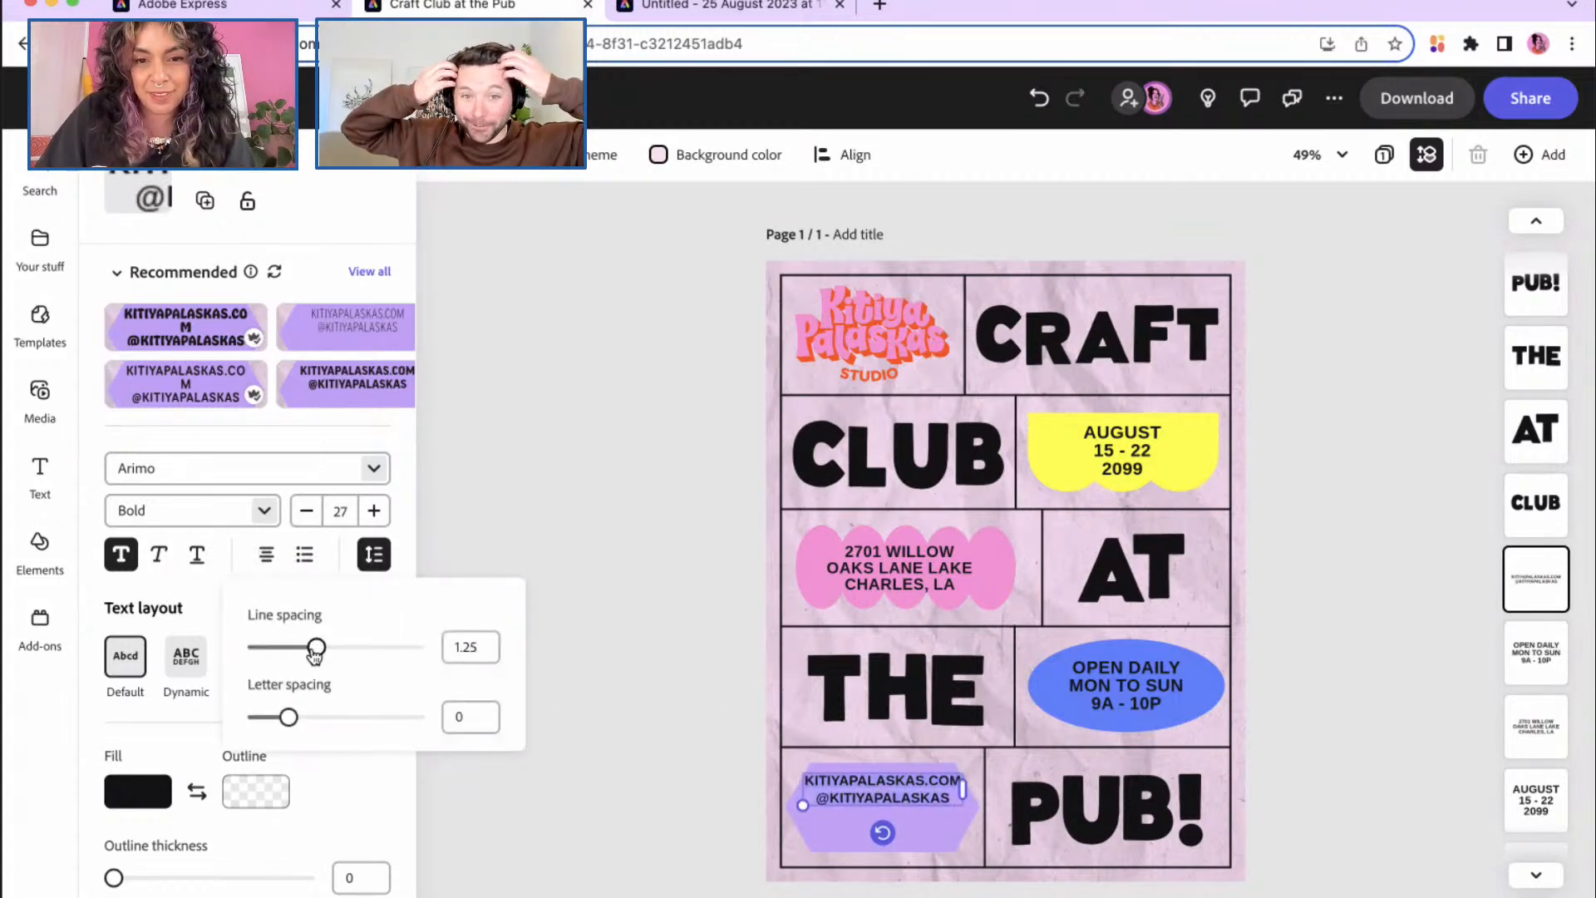
click(656, 723)
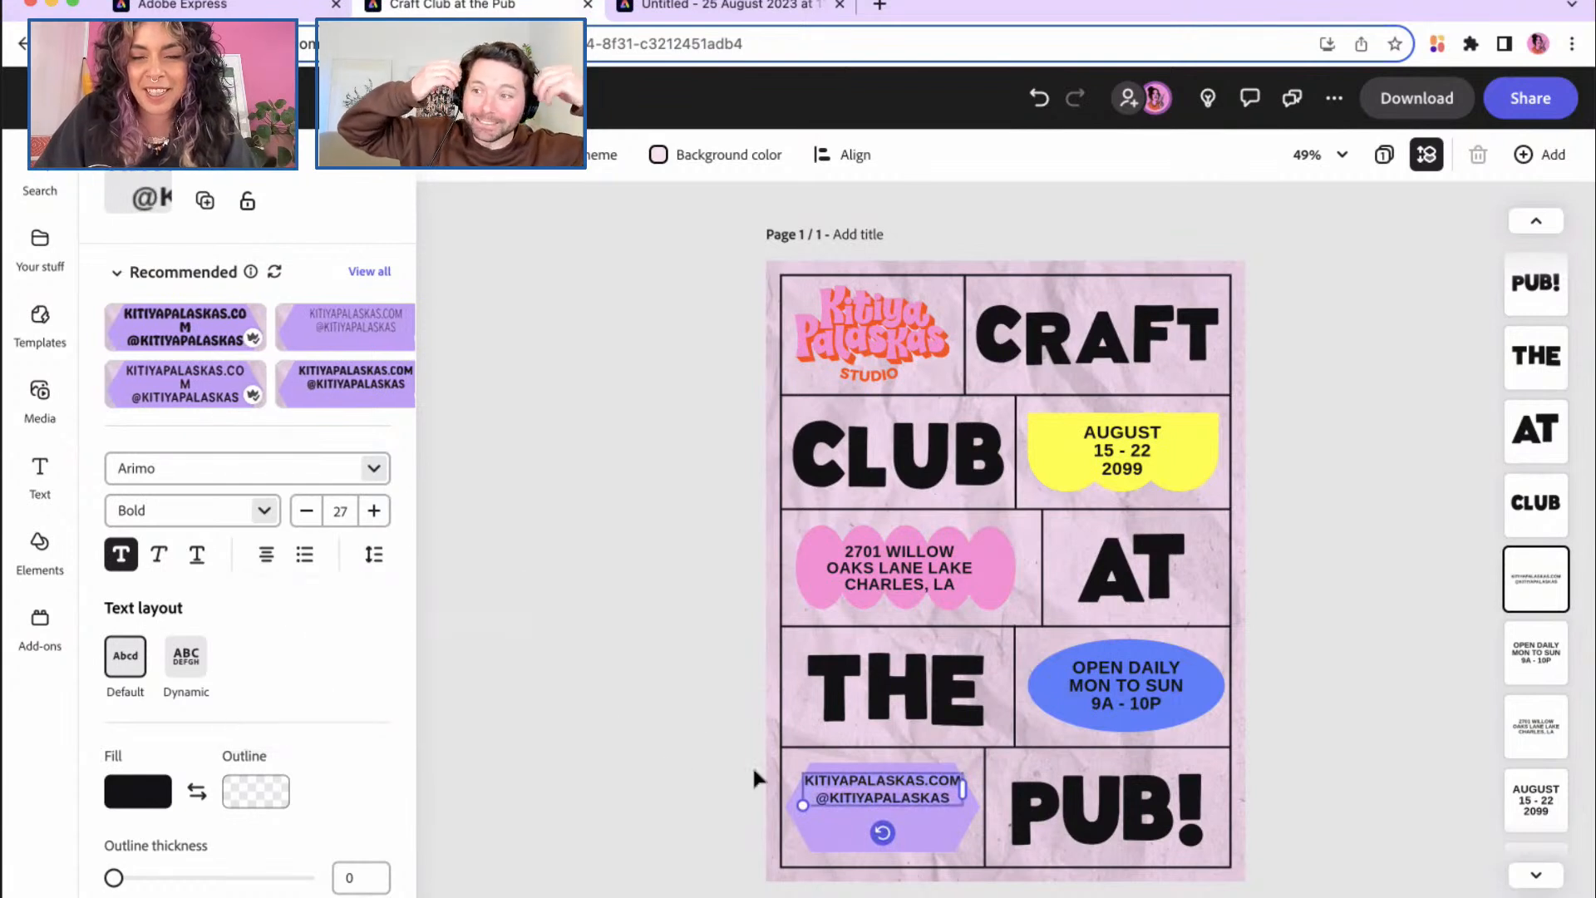
drag(877, 802, 872, 815)
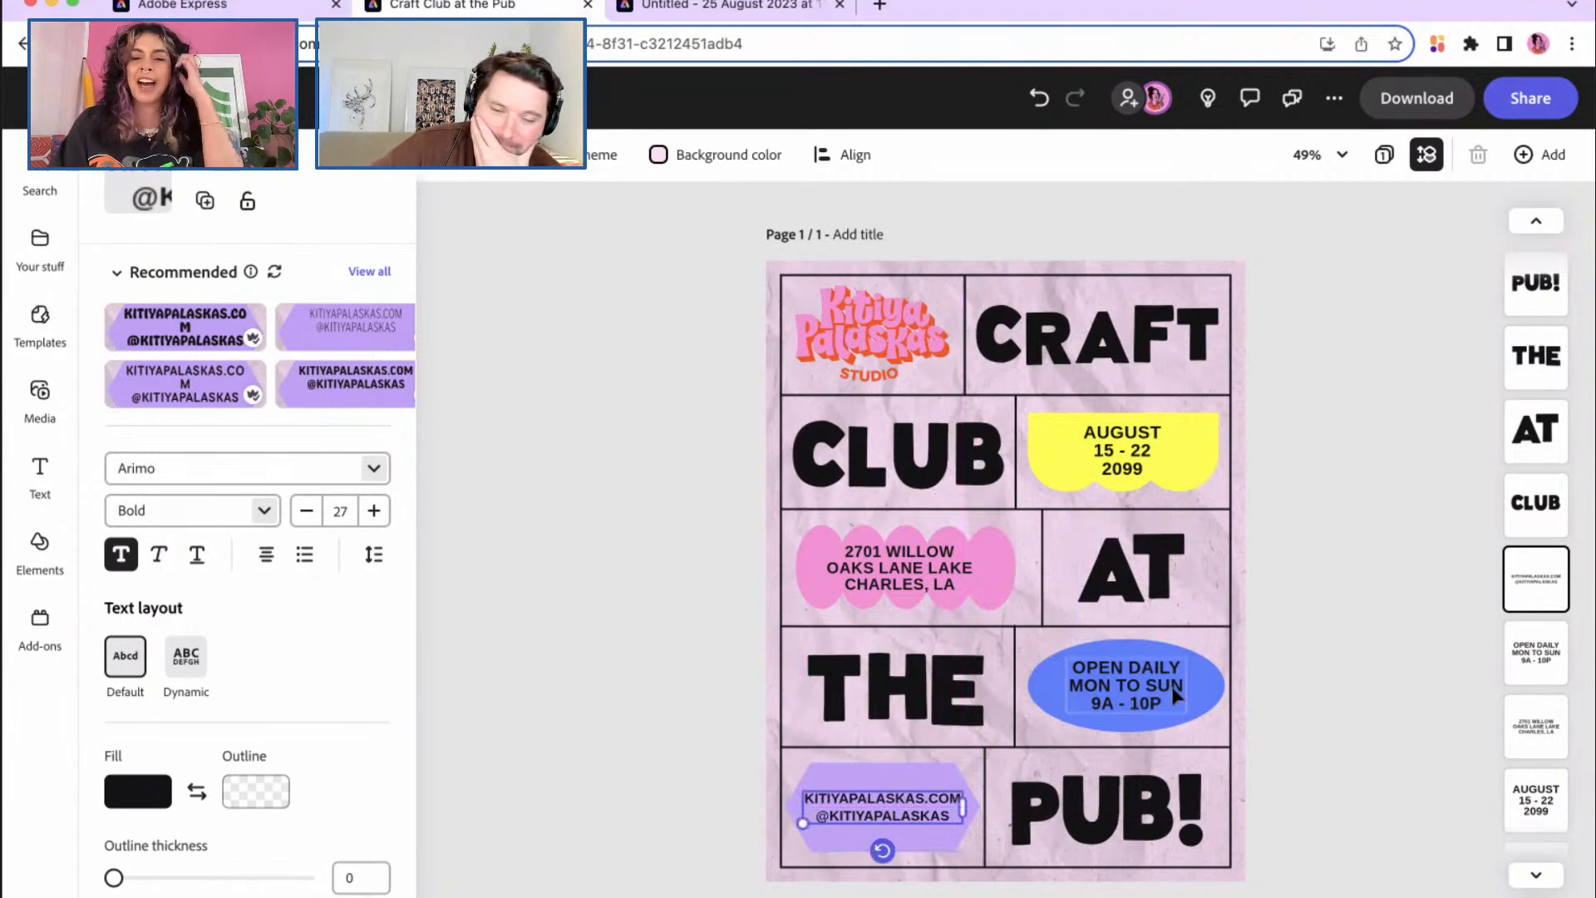
click(942, 569)
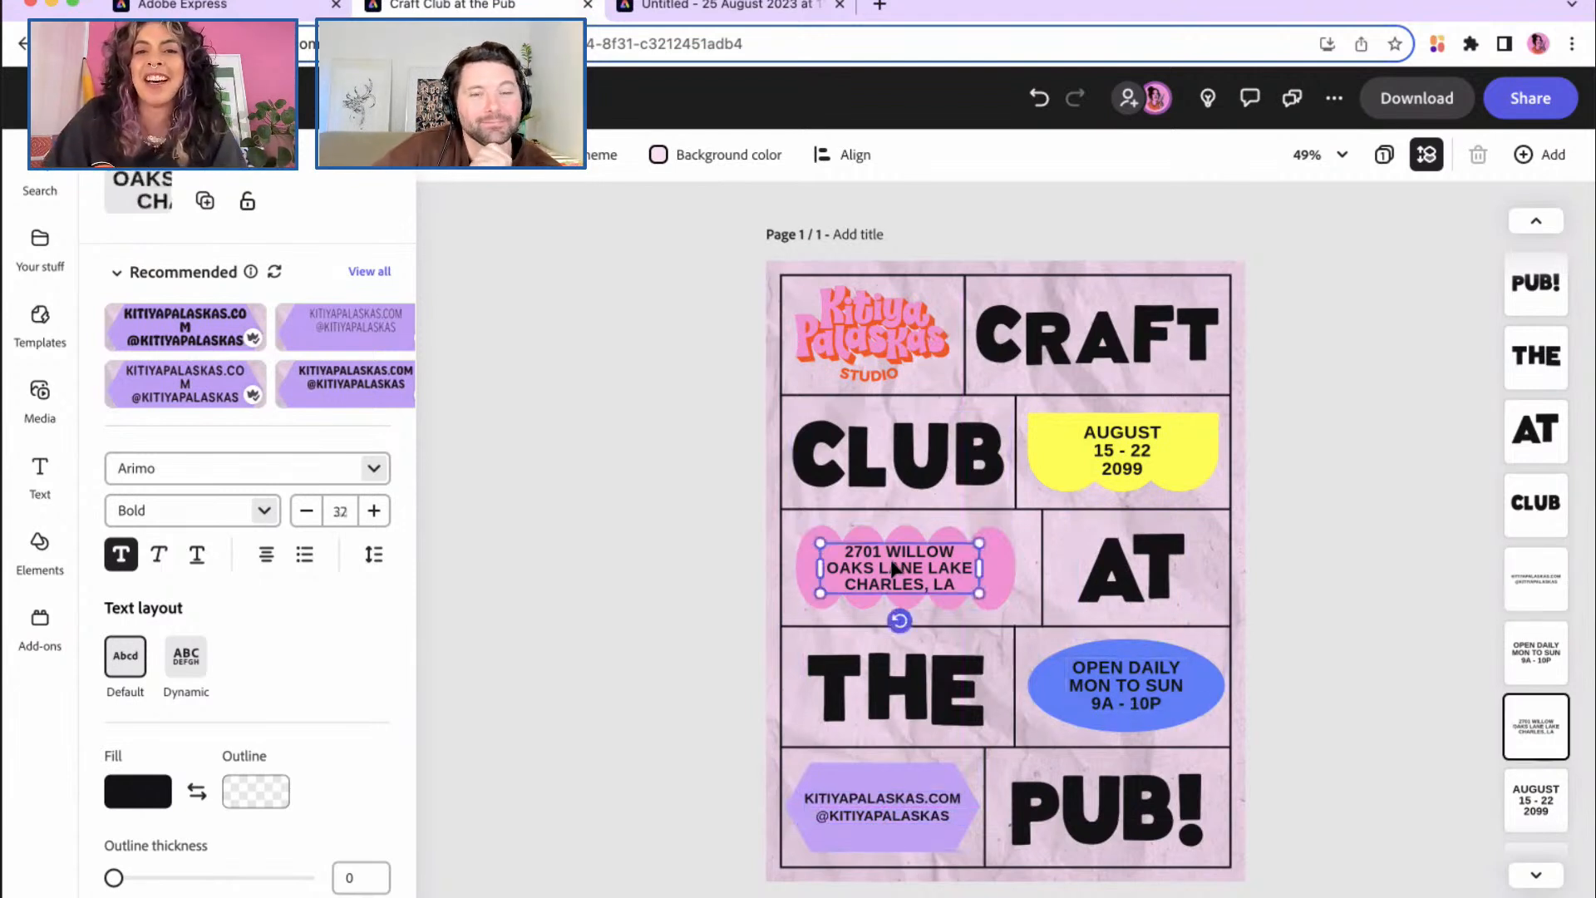
mouse_move(958, 584)
mouse_down()
mouse_move(926, 576)
mouse_move(963, 585)
mouse_up()
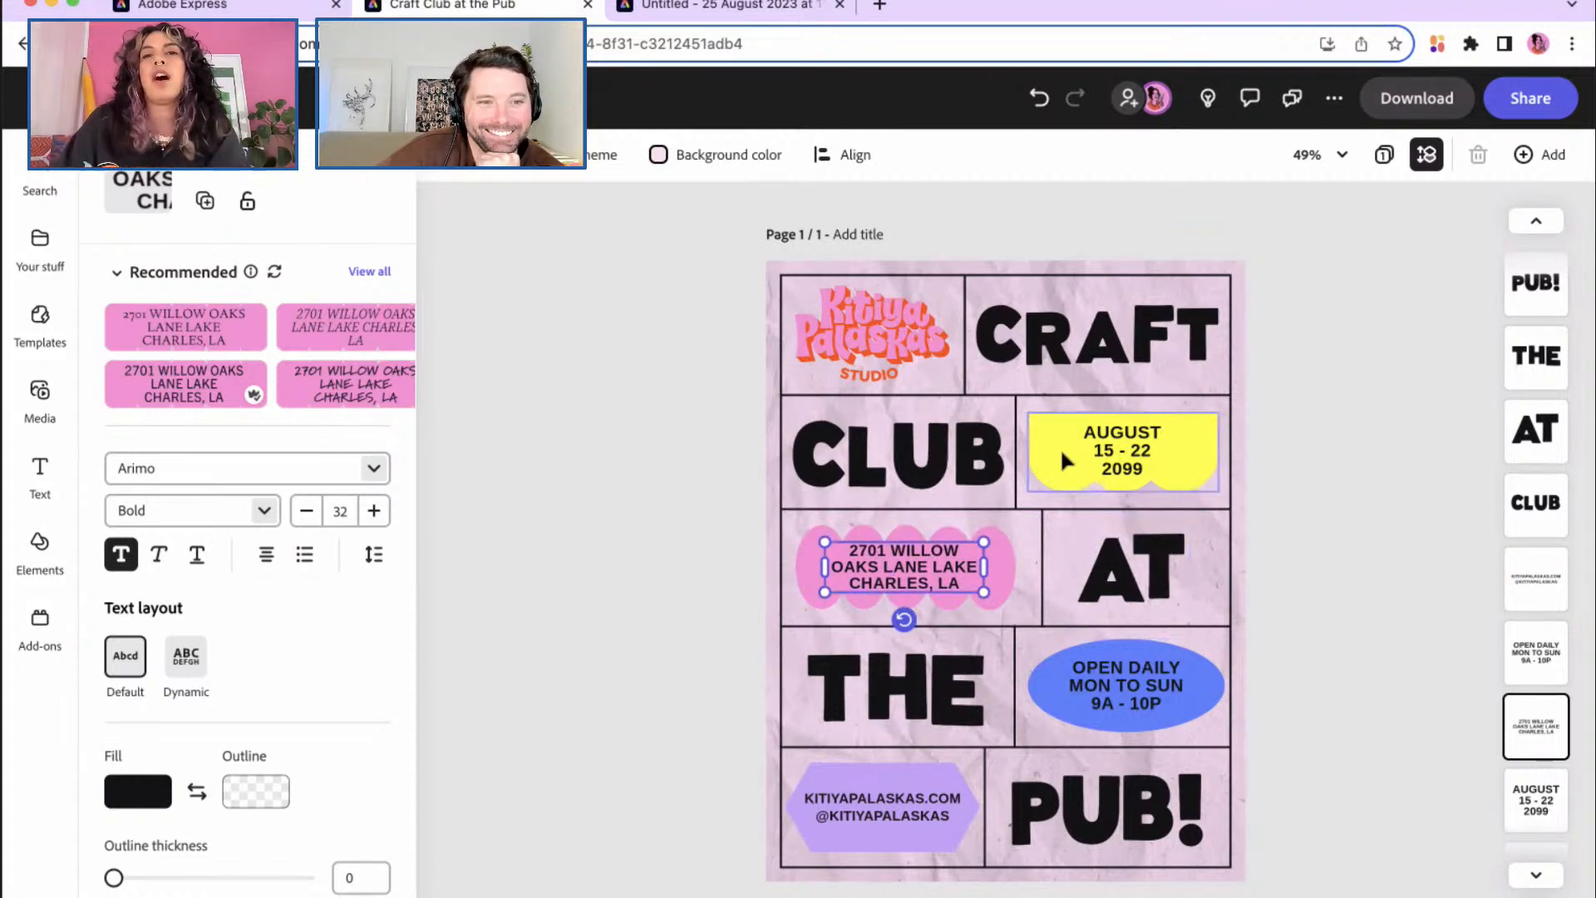
Step: Select the CRAFT heading and show the Your stuff files and folders
click(1006, 344)
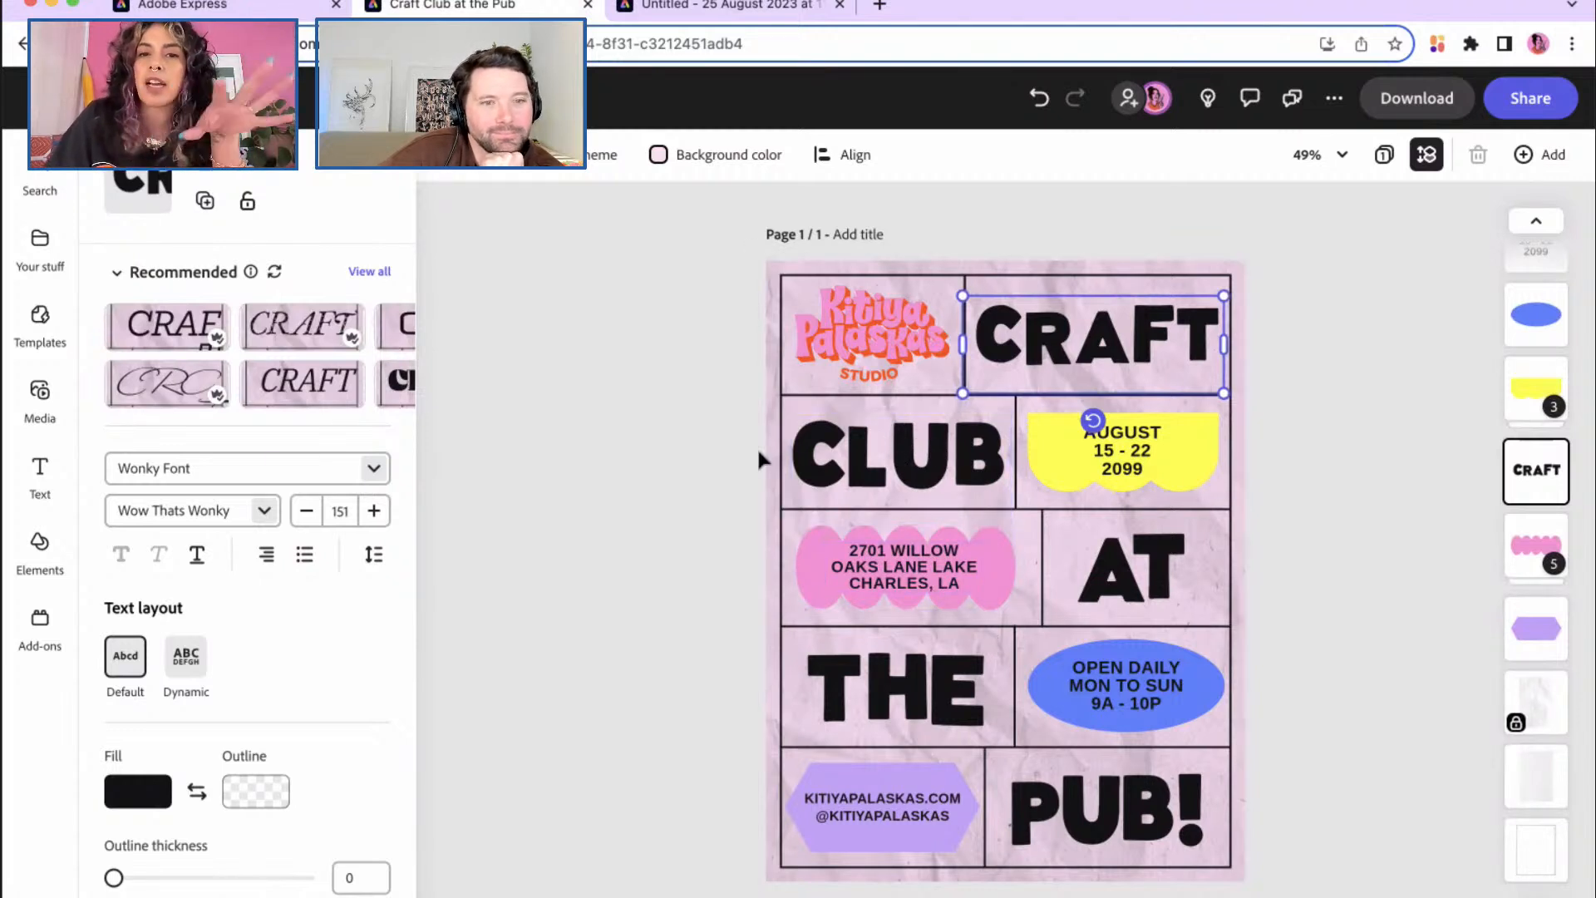
click(675, 476)
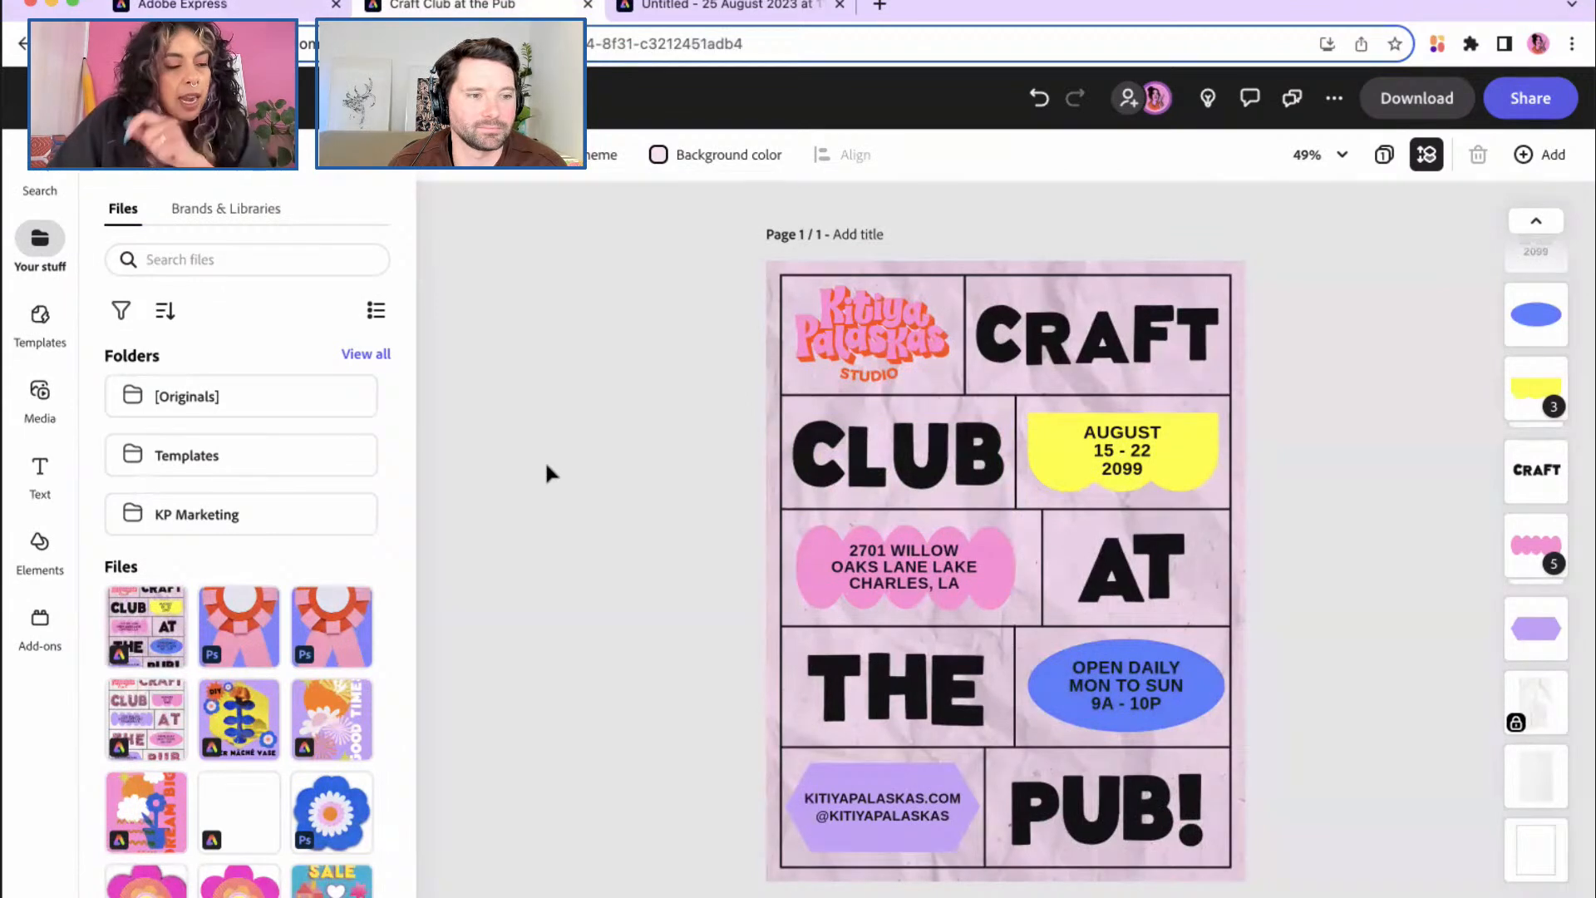
Step: Browse the Elements Design Assets list and open its Backgrounds collection
click(40, 541)
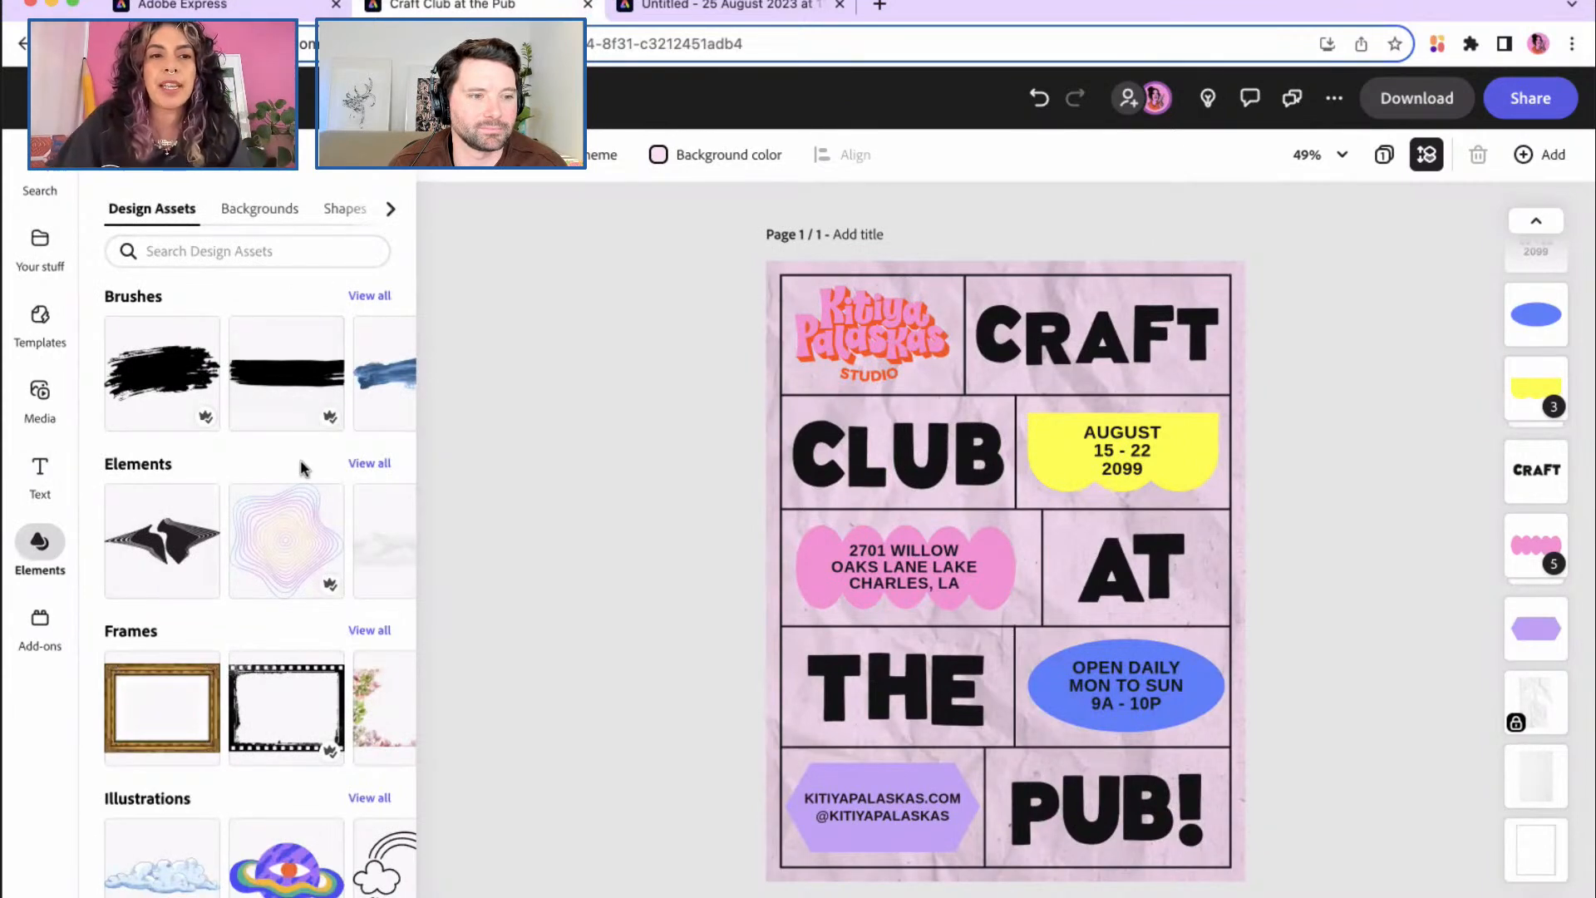
scroll(309, 478, down, 4)
scroll(303, 471, down, 2)
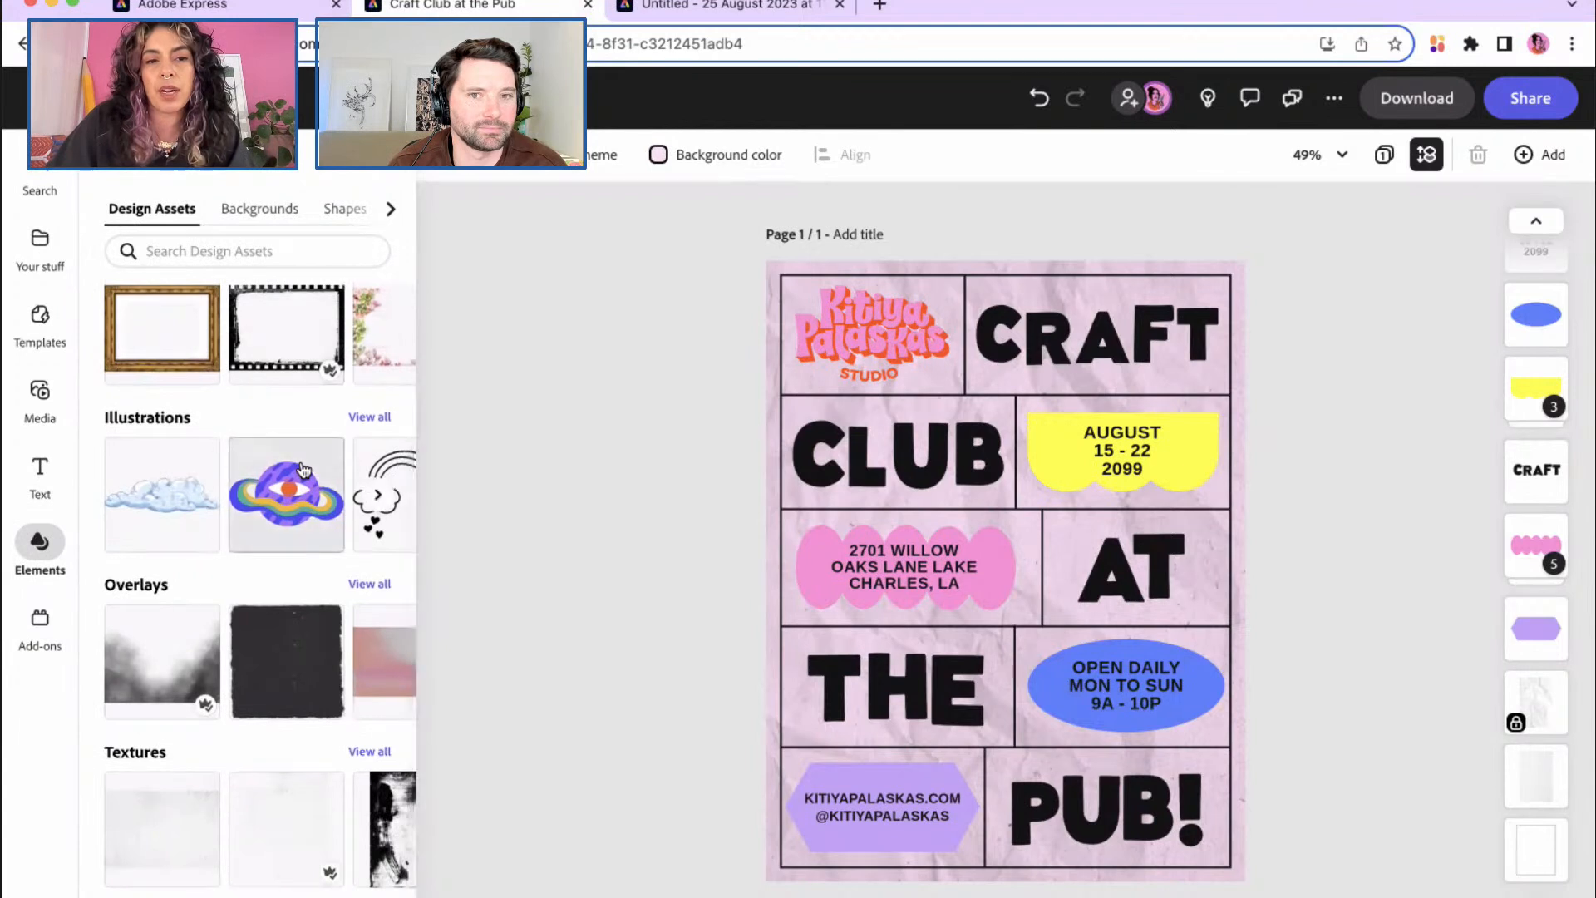
scroll(304, 470, up, 2)
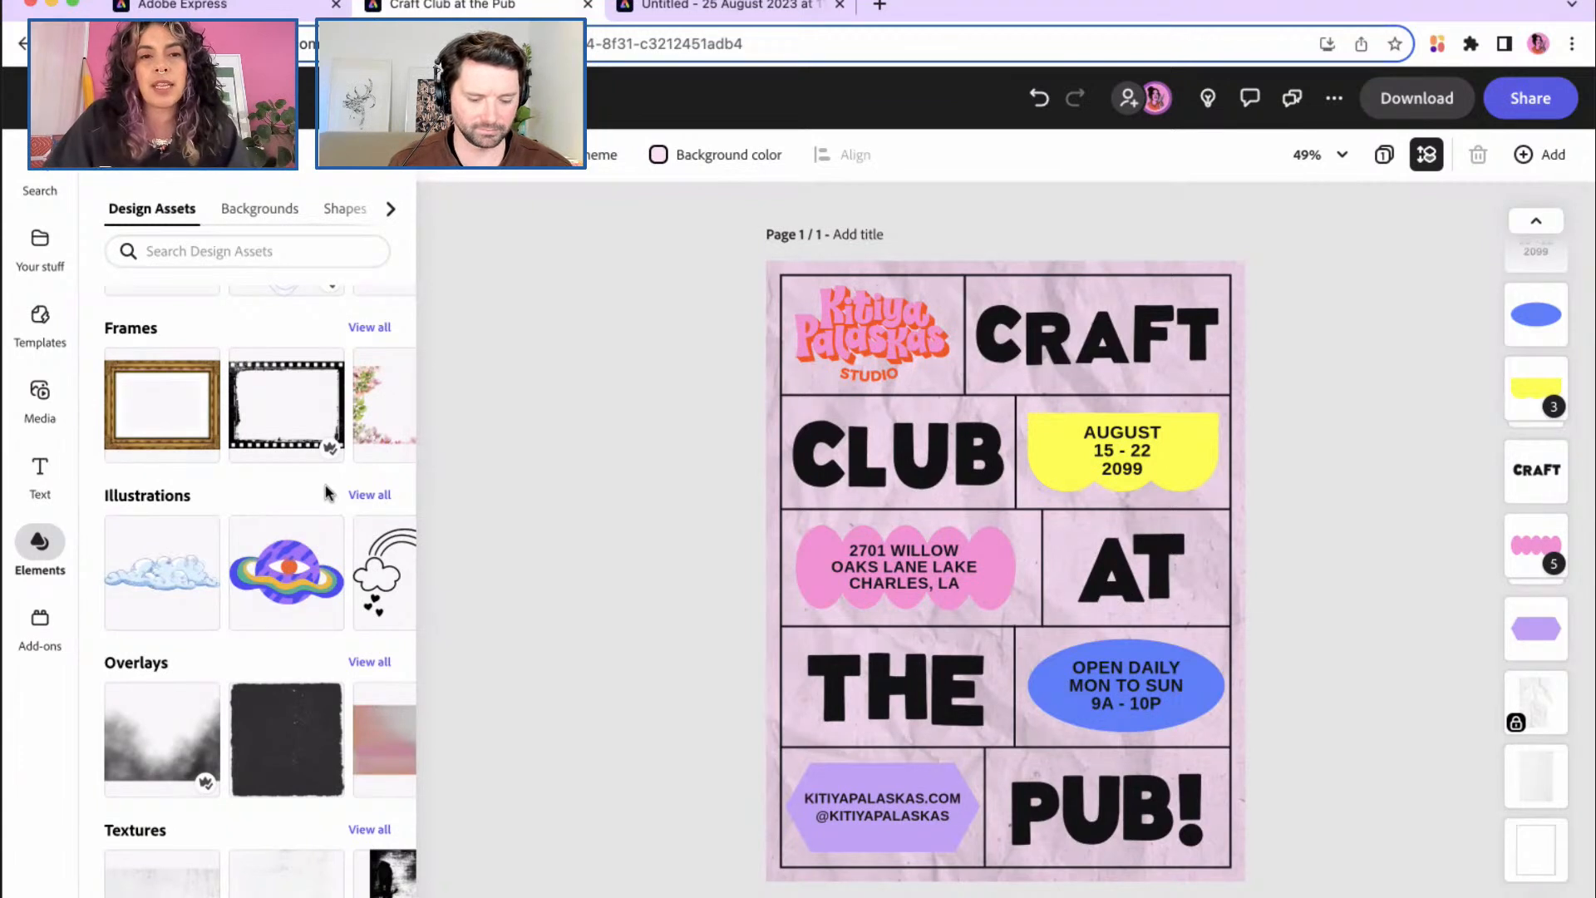
scroll(325, 492, up, 4)
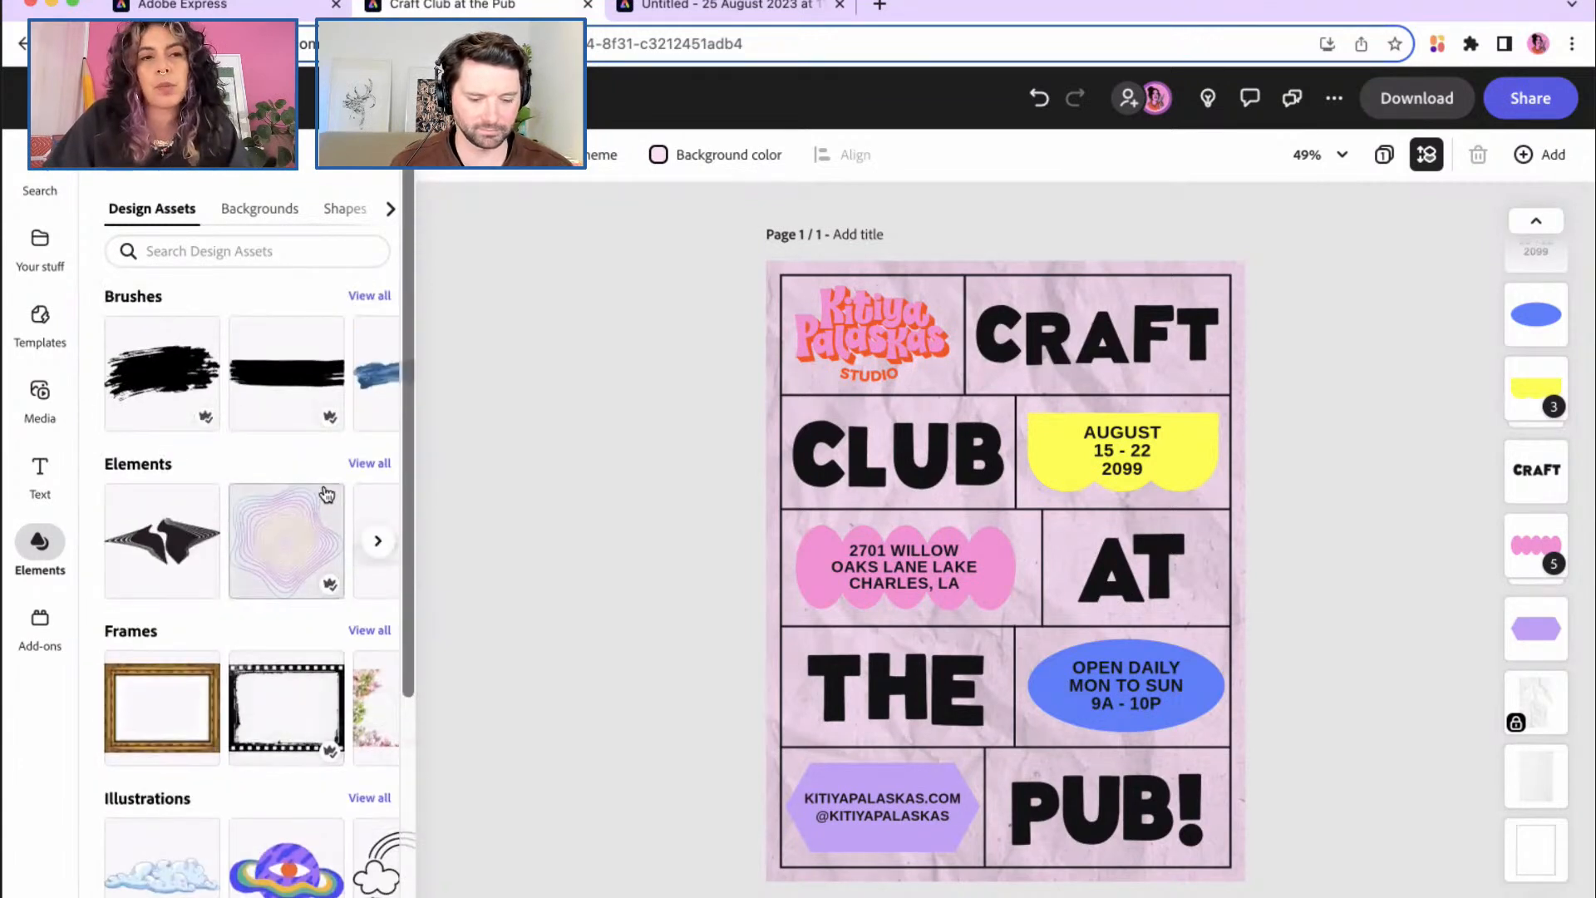
scroll(326, 494, down, 3)
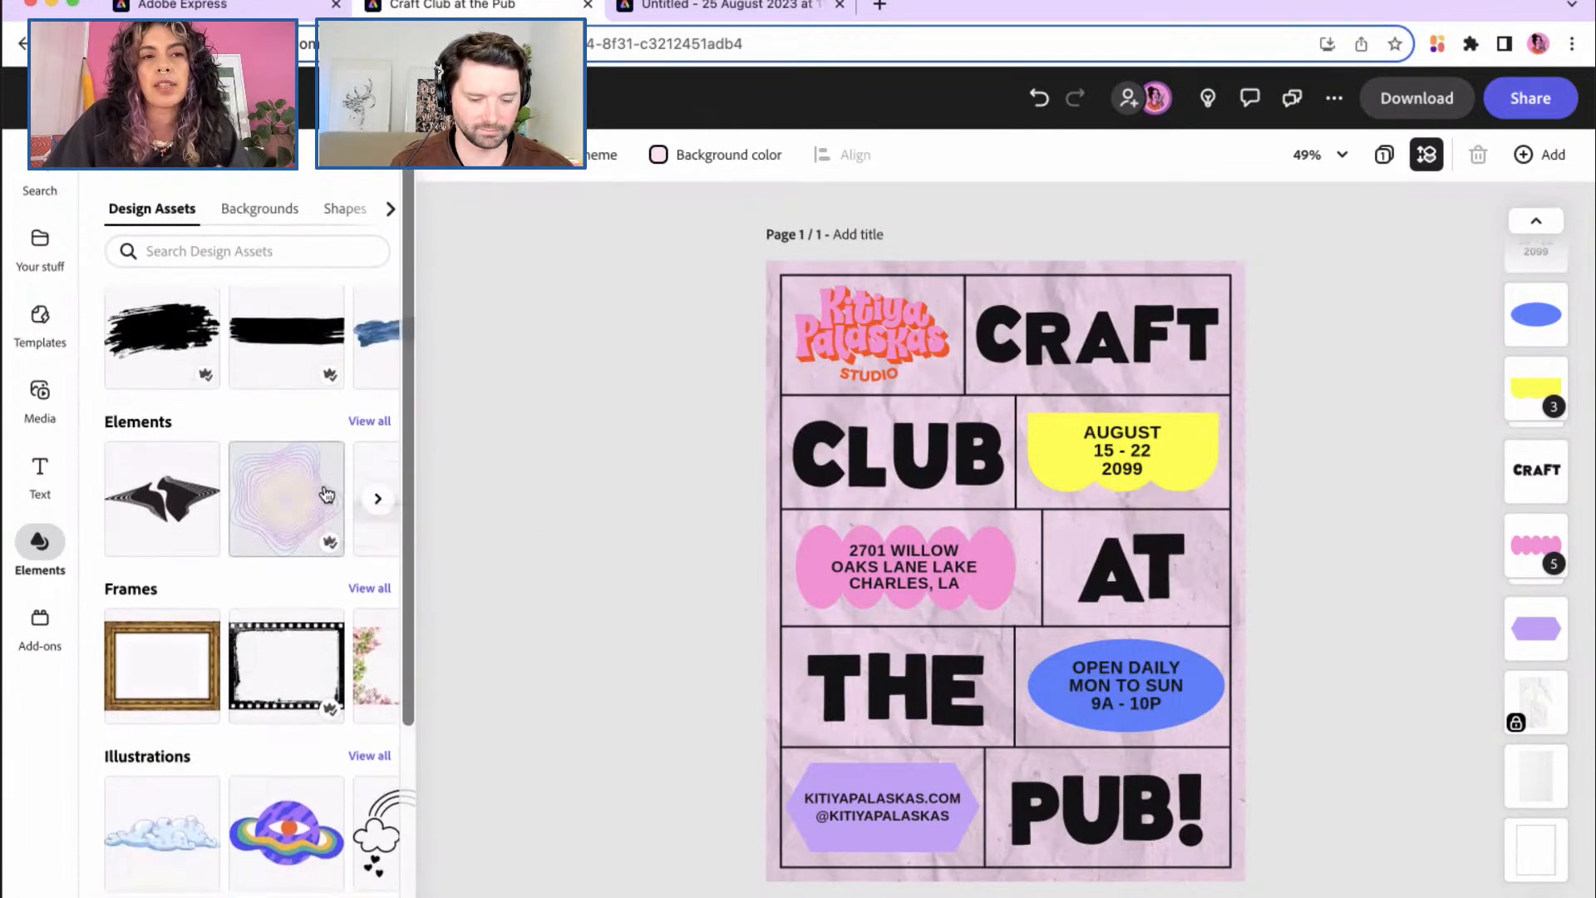
scroll(326, 494, down, 3)
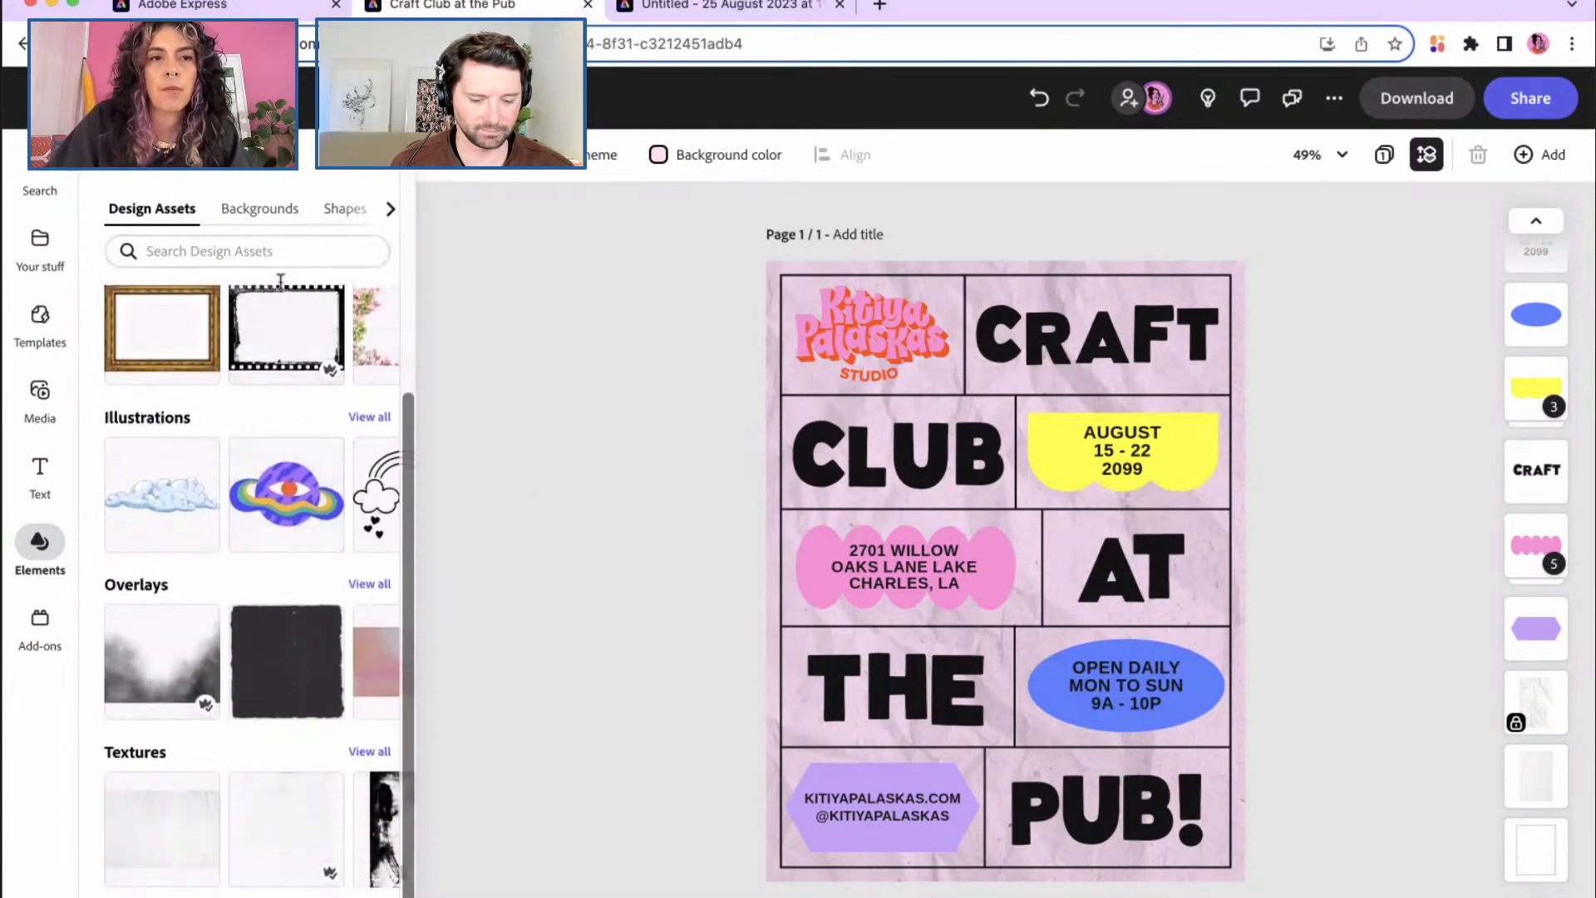
click(257, 210)
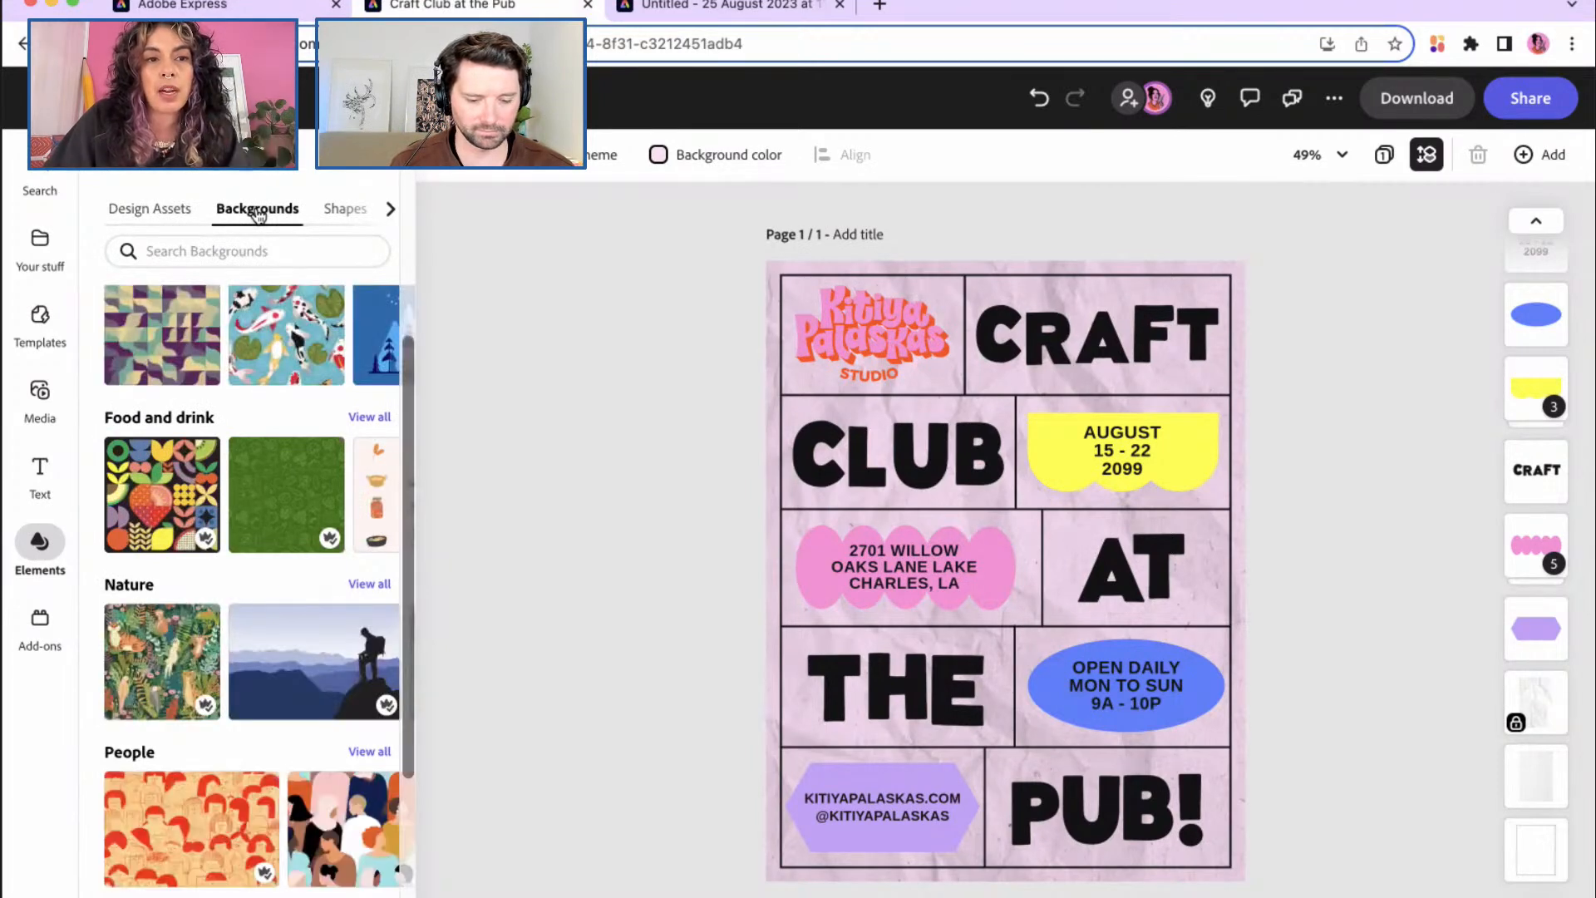
Step: Open the Shapes collection and scroll through its shapes
scroll(271, 459, down, 4)
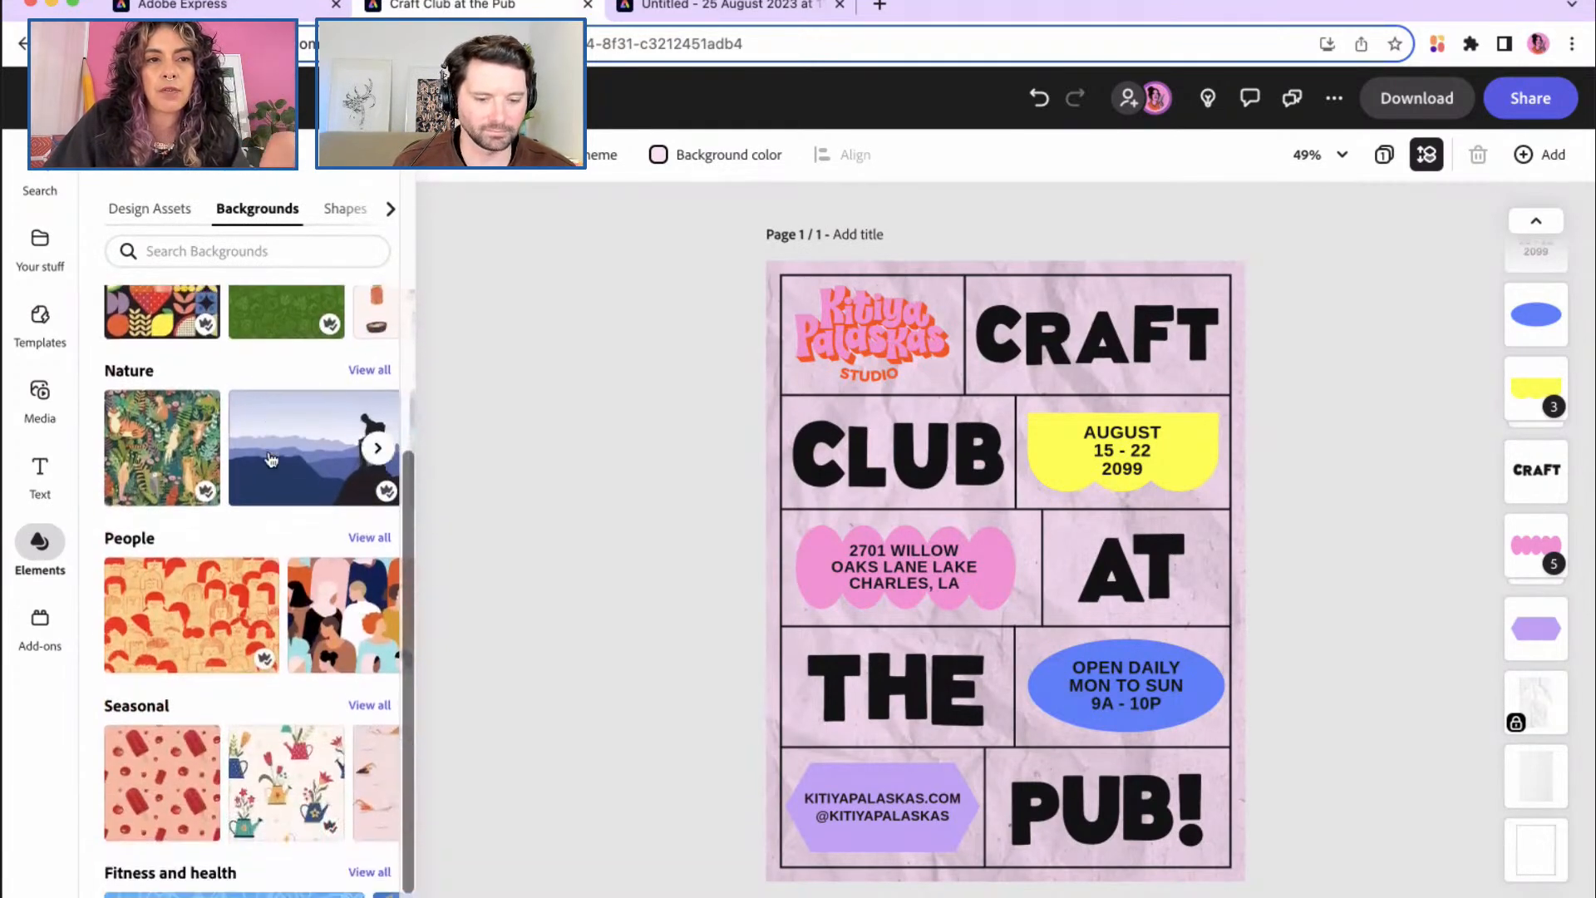
click(341, 208)
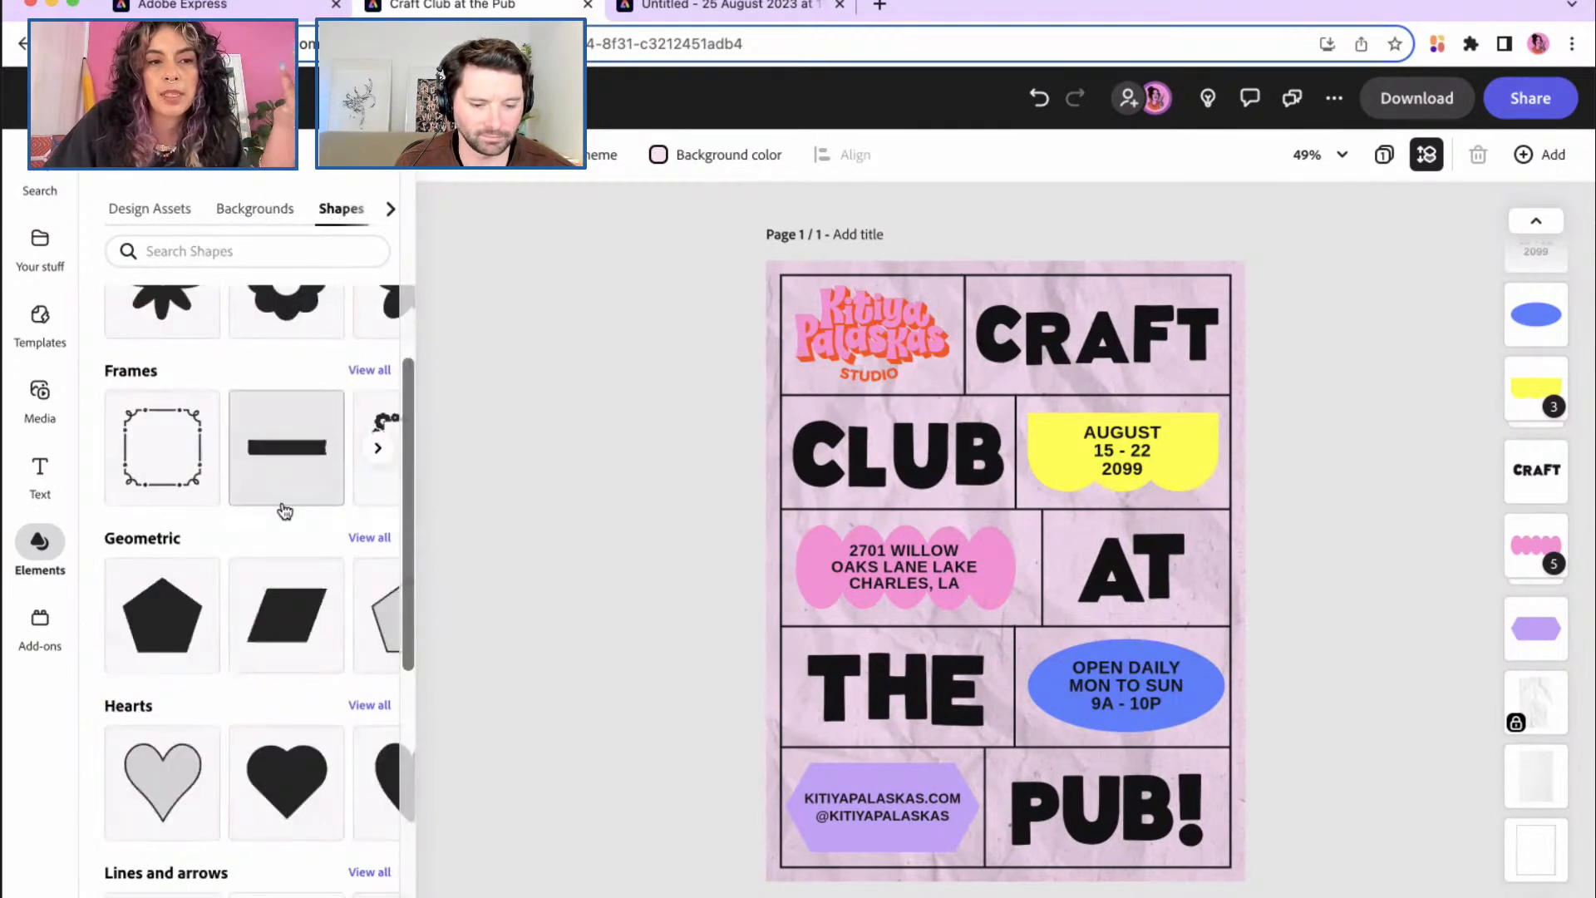
scroll(285, 511, up, 5)
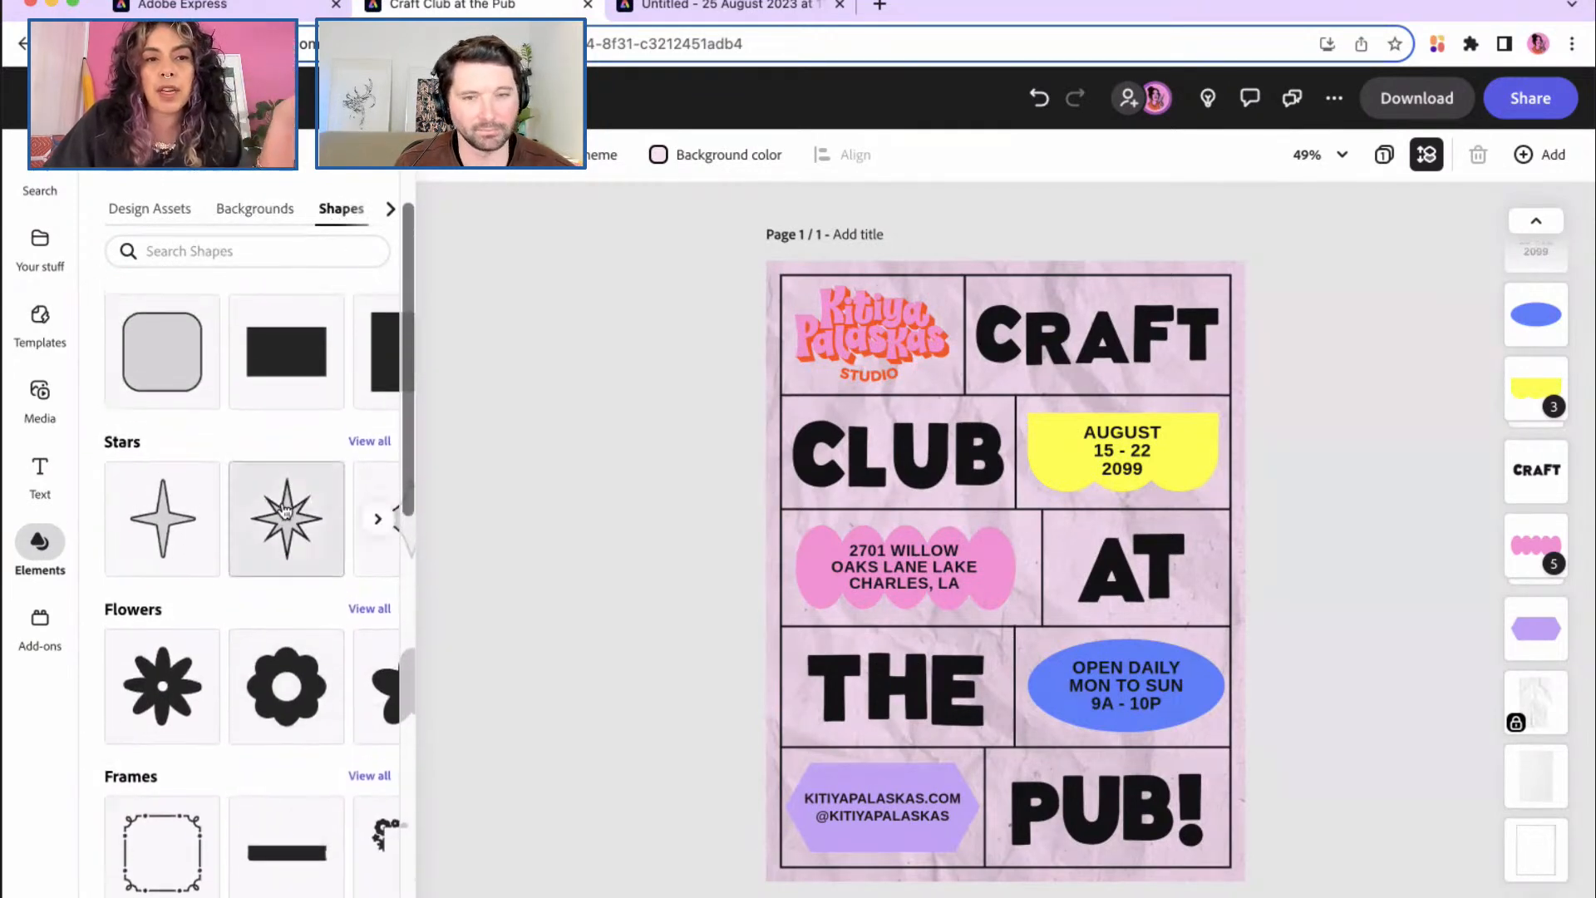
scroll(285, 511, up, 3)
scroll(285, 510, down, 4)
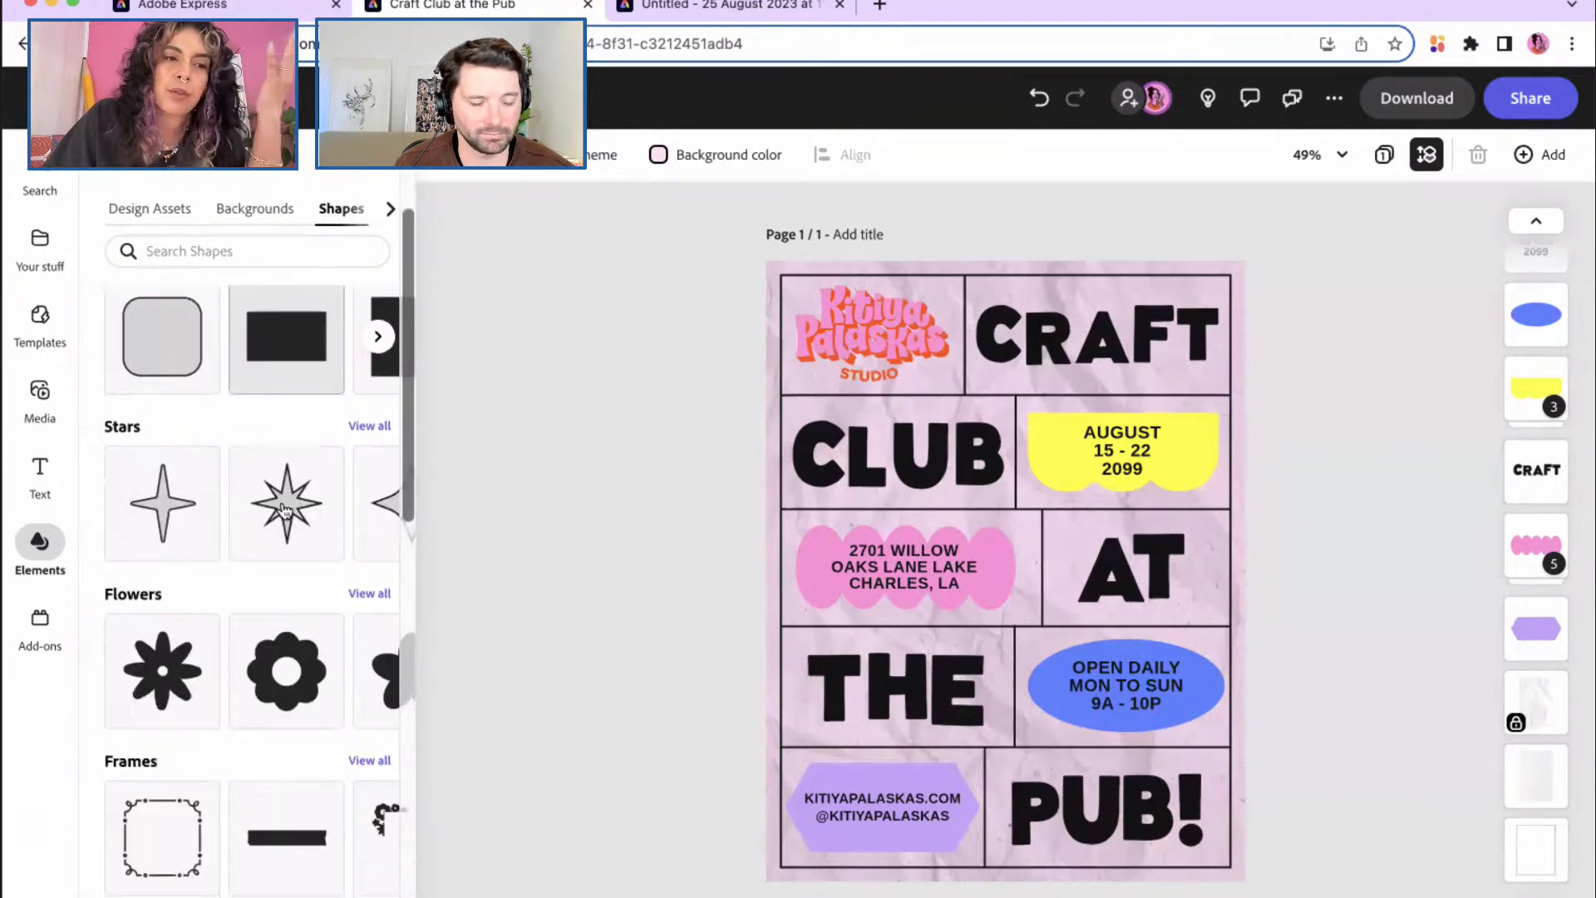
scroll(285, 511, down, 12)
scroll(285, 510, up, 1)
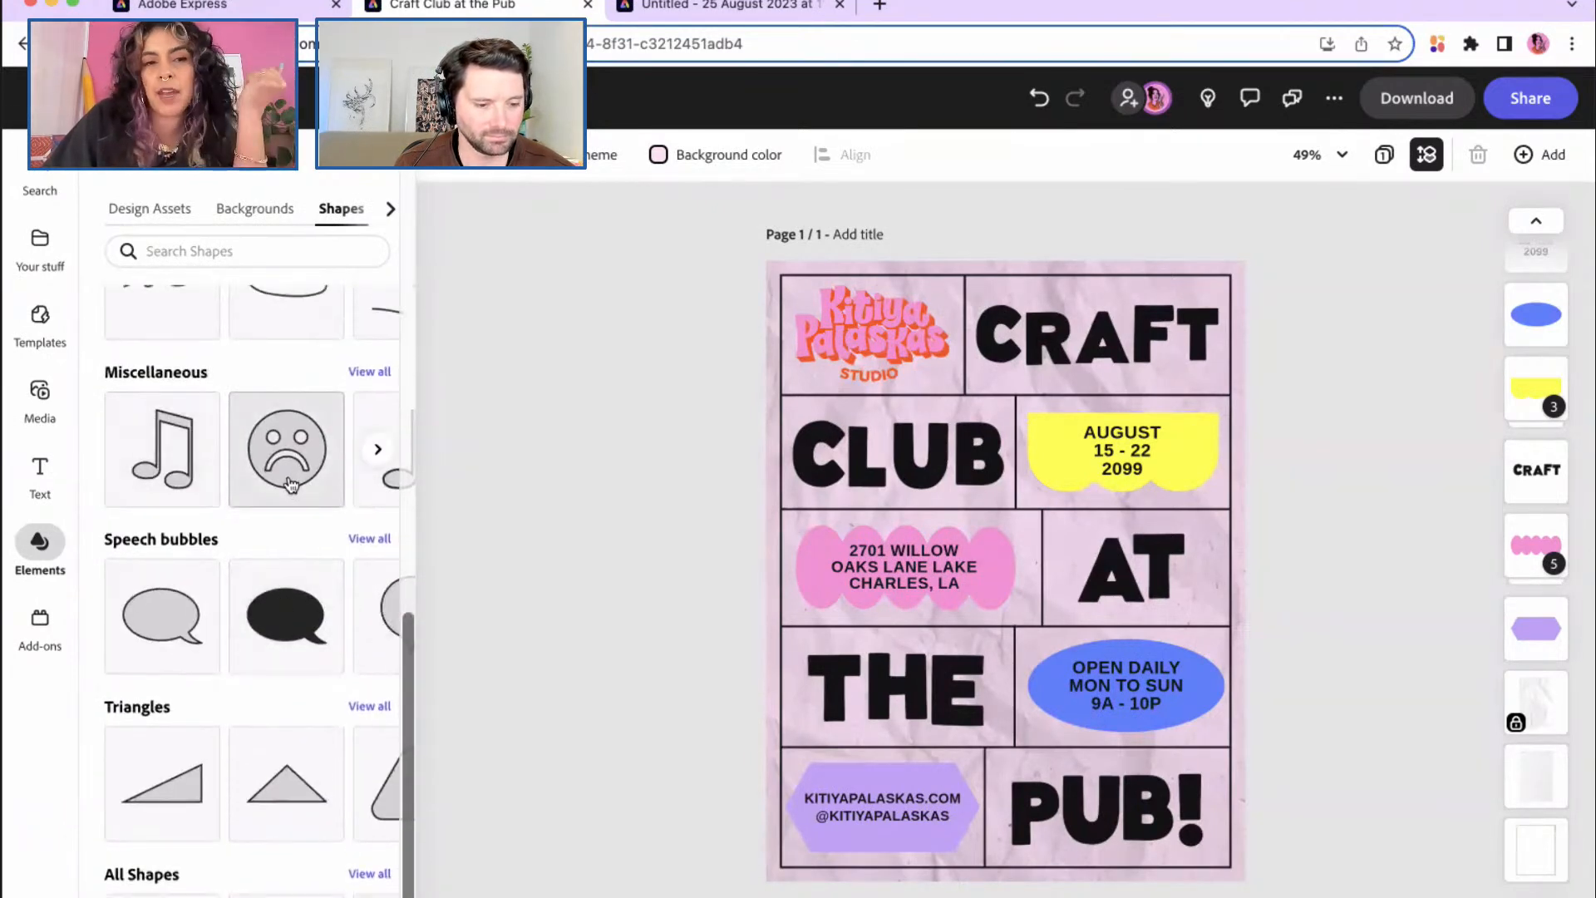
scroll(290, 485, up, 7)
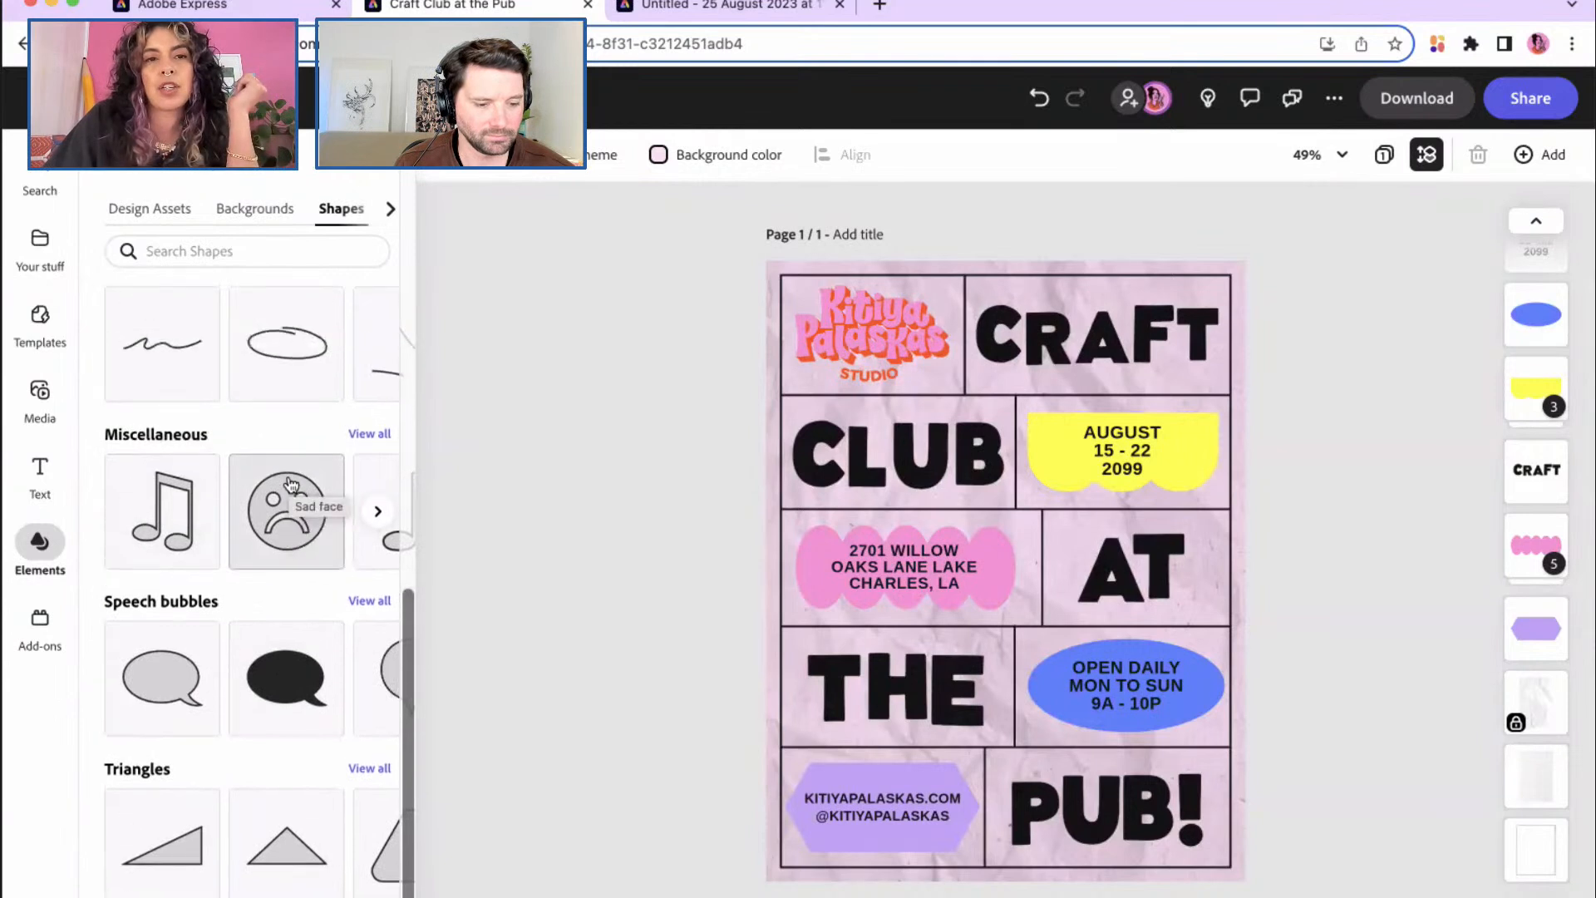
Step: Browse the Icons collection, then return to the Design Assets collection
click(393, 214)
click(361, 214)
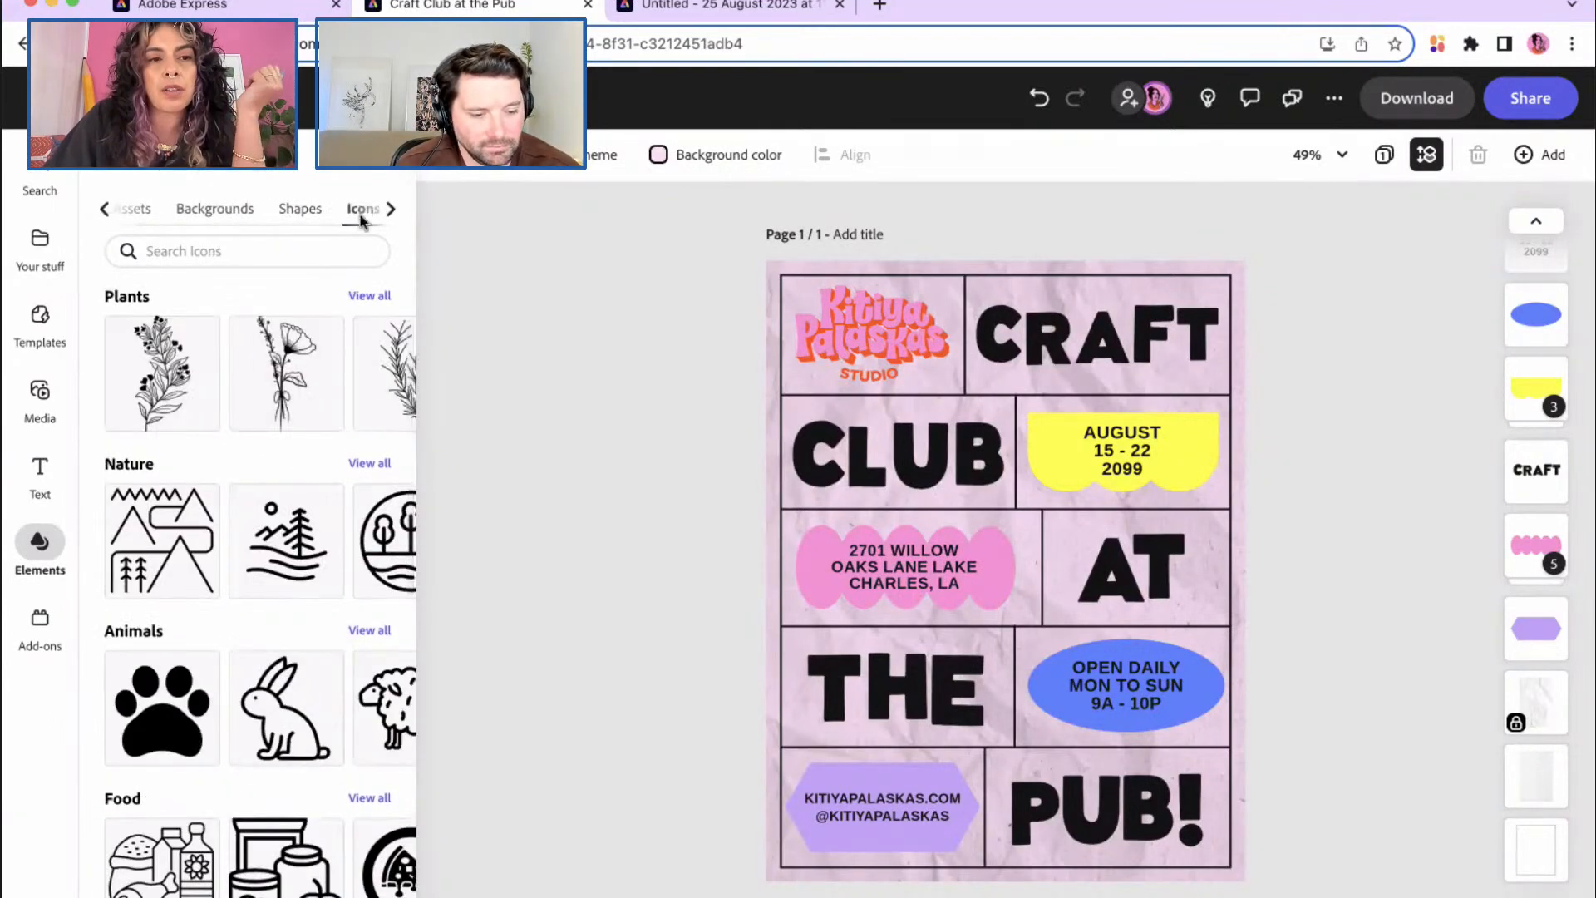
scroll(284, 509, down, 4)
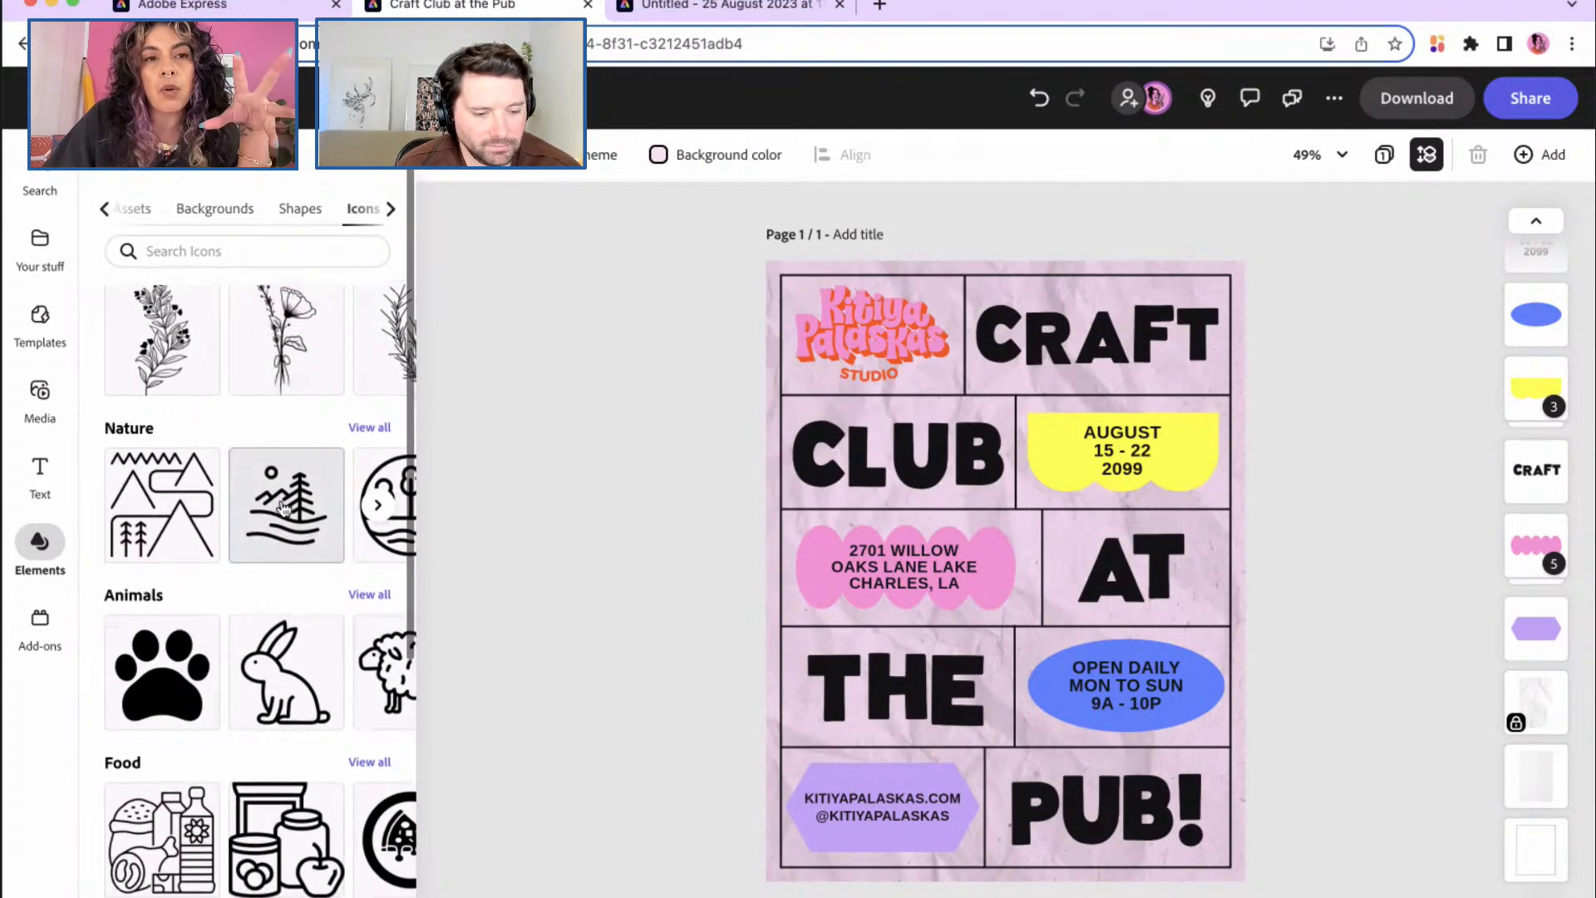
scroll(281, 506, down, 1)
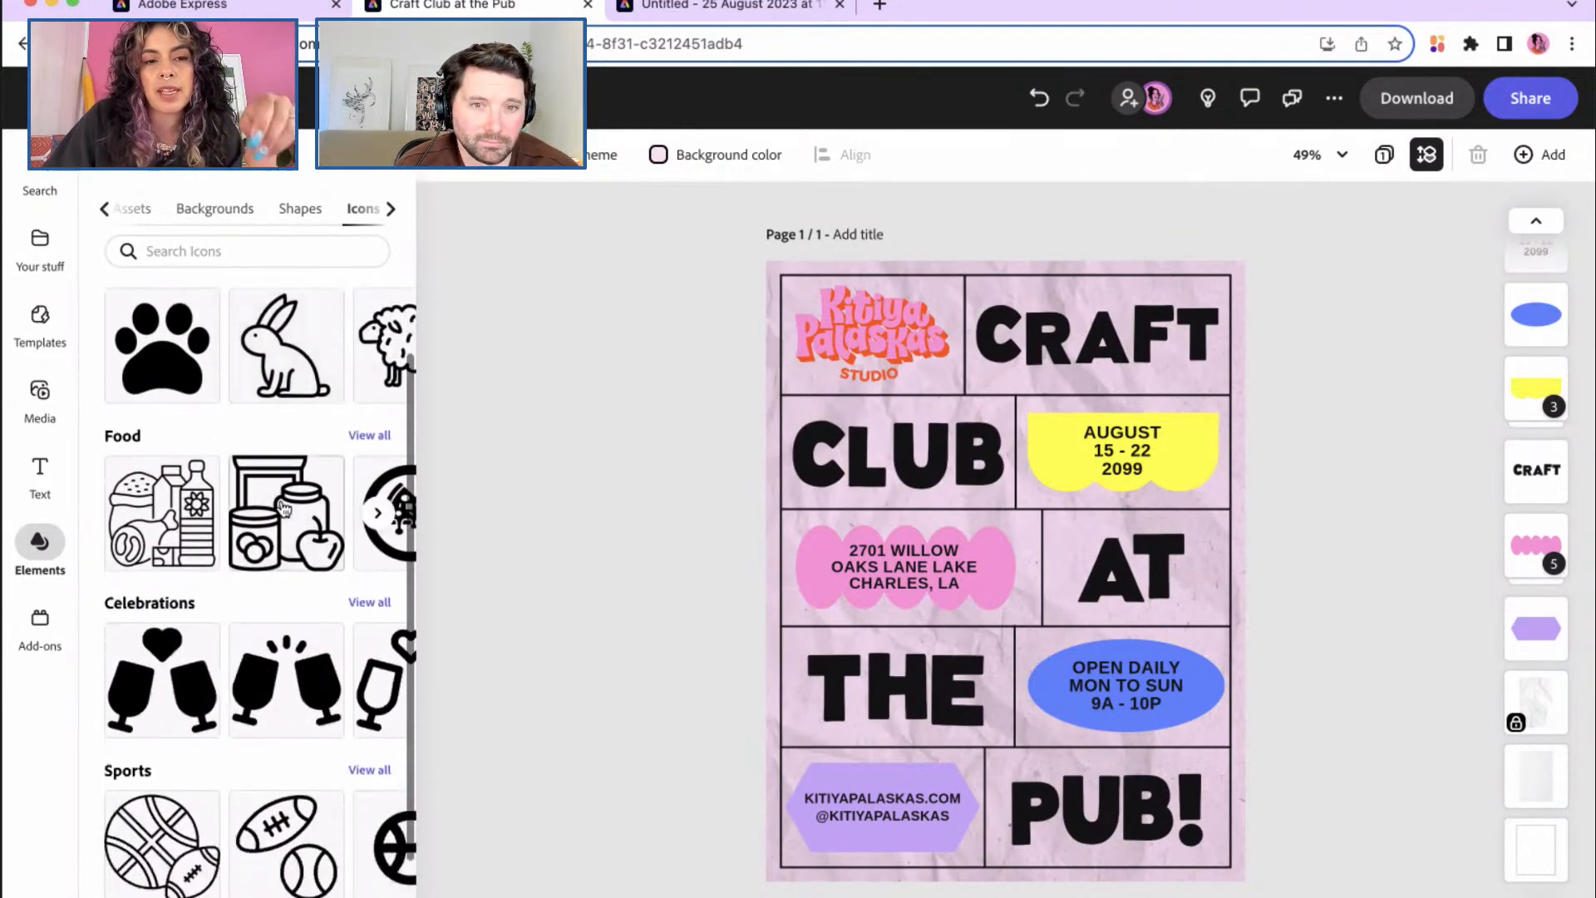
scroll(283, 507, down, 1)
scroll(283, 507, down, 2)
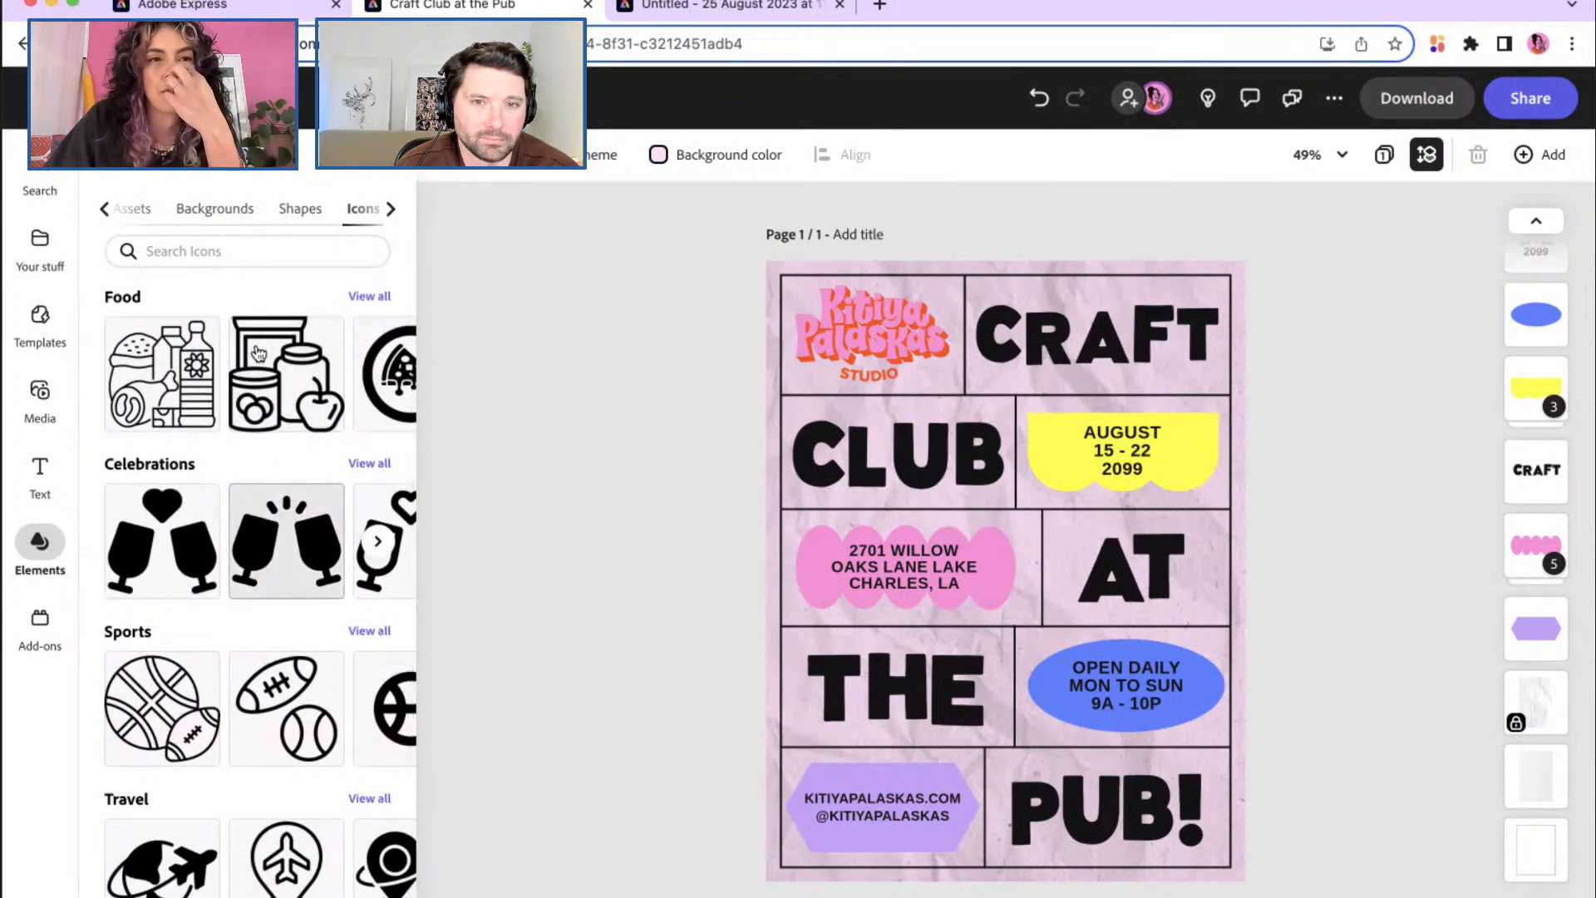
click(133, 209)
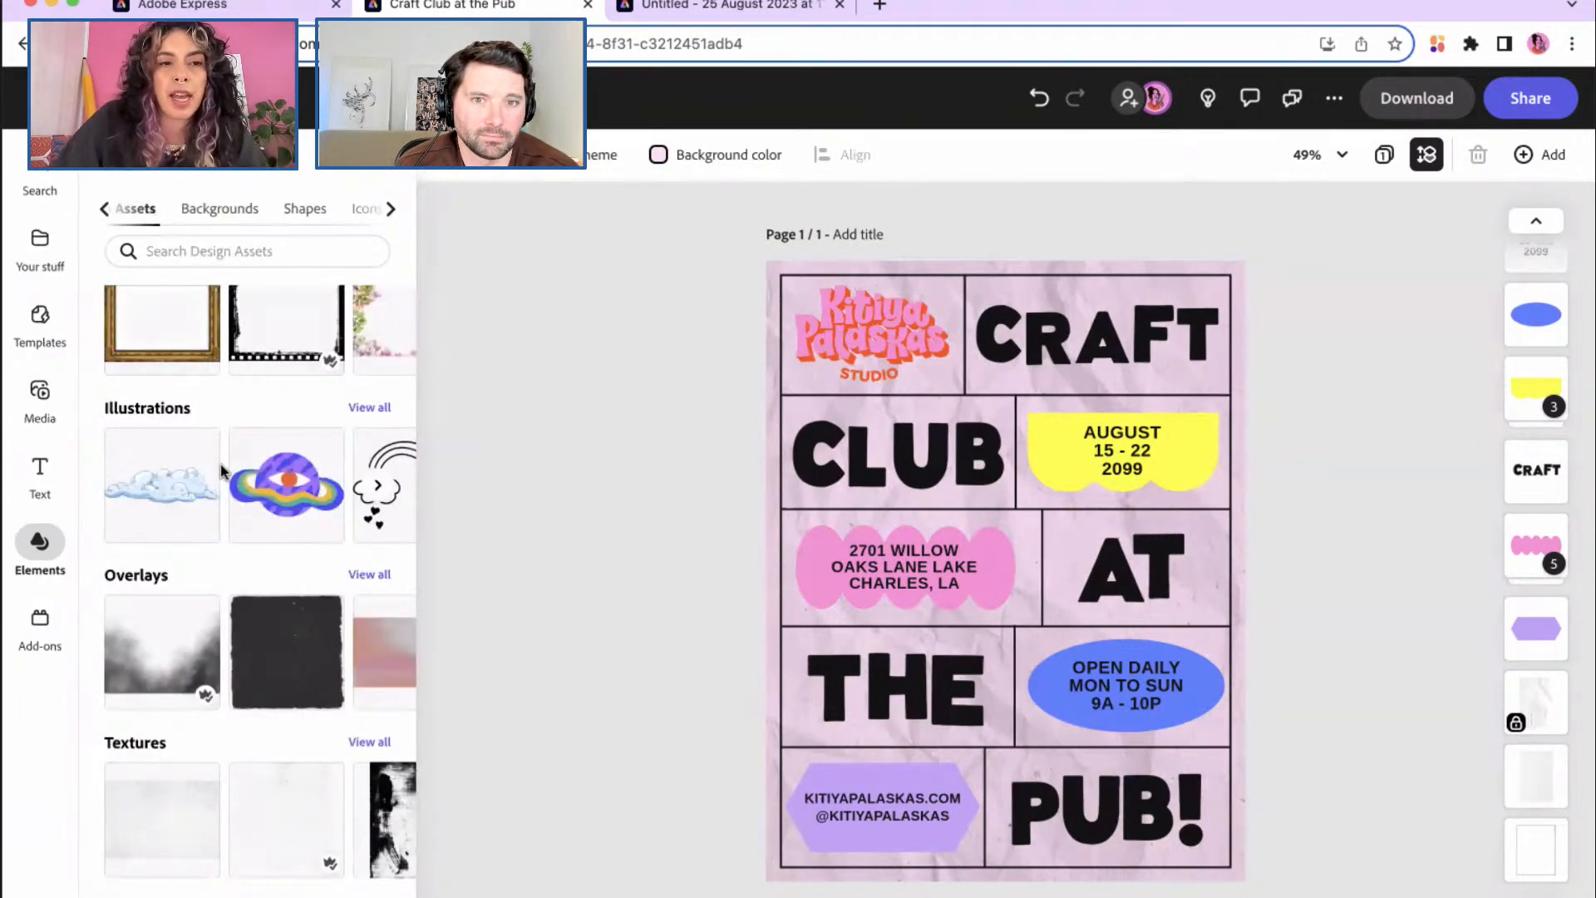
scroll(221, 464, up, 5)
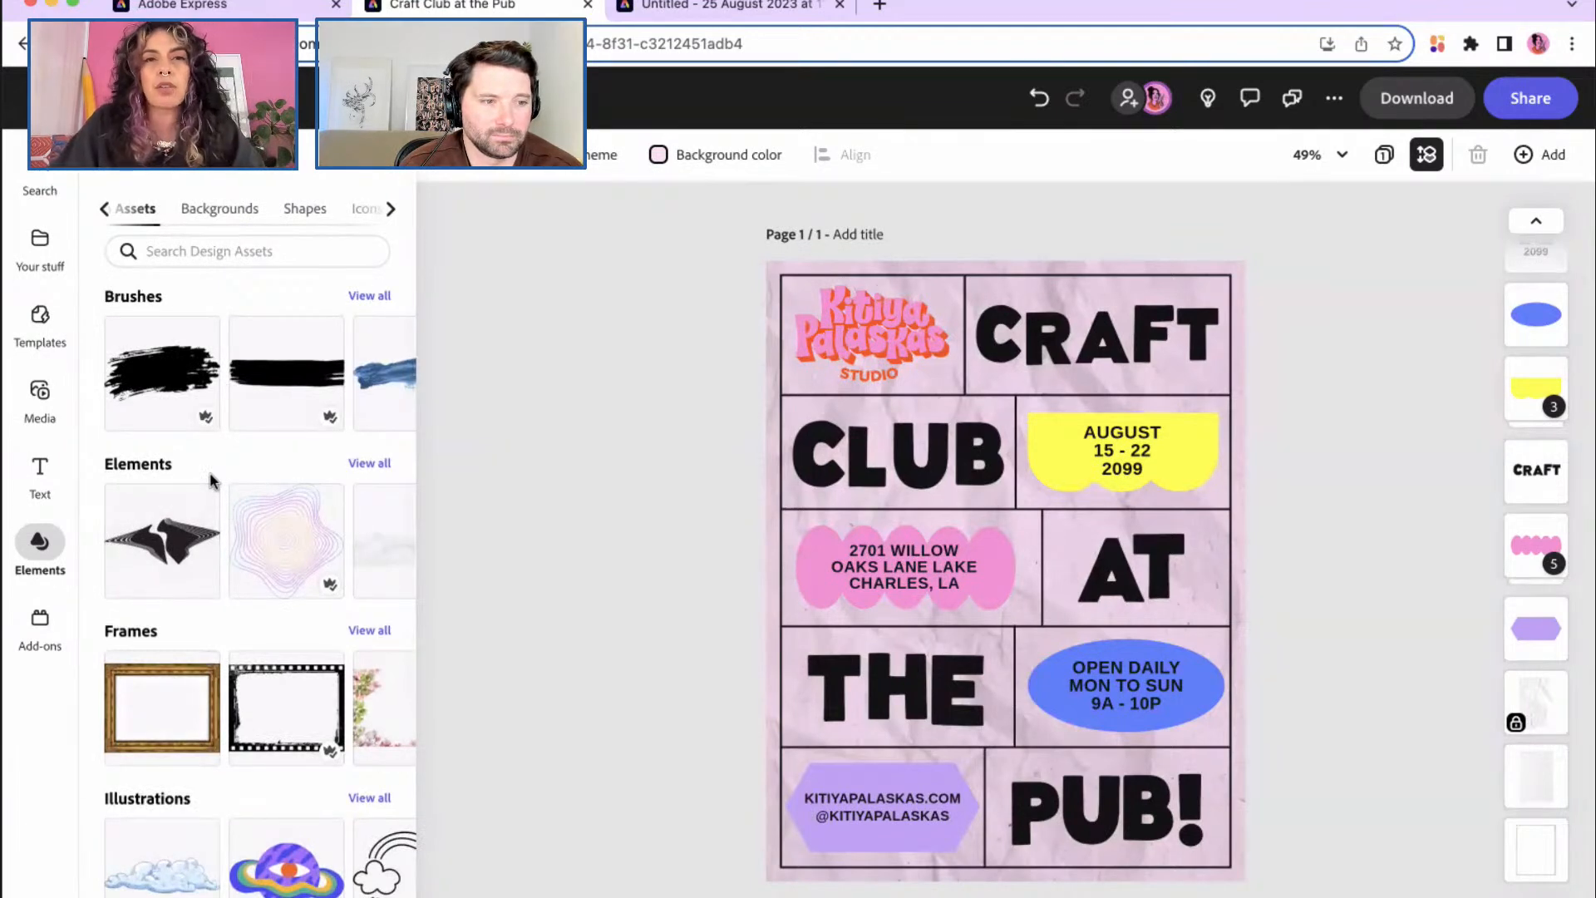
scroll(211, 479, down, 4)
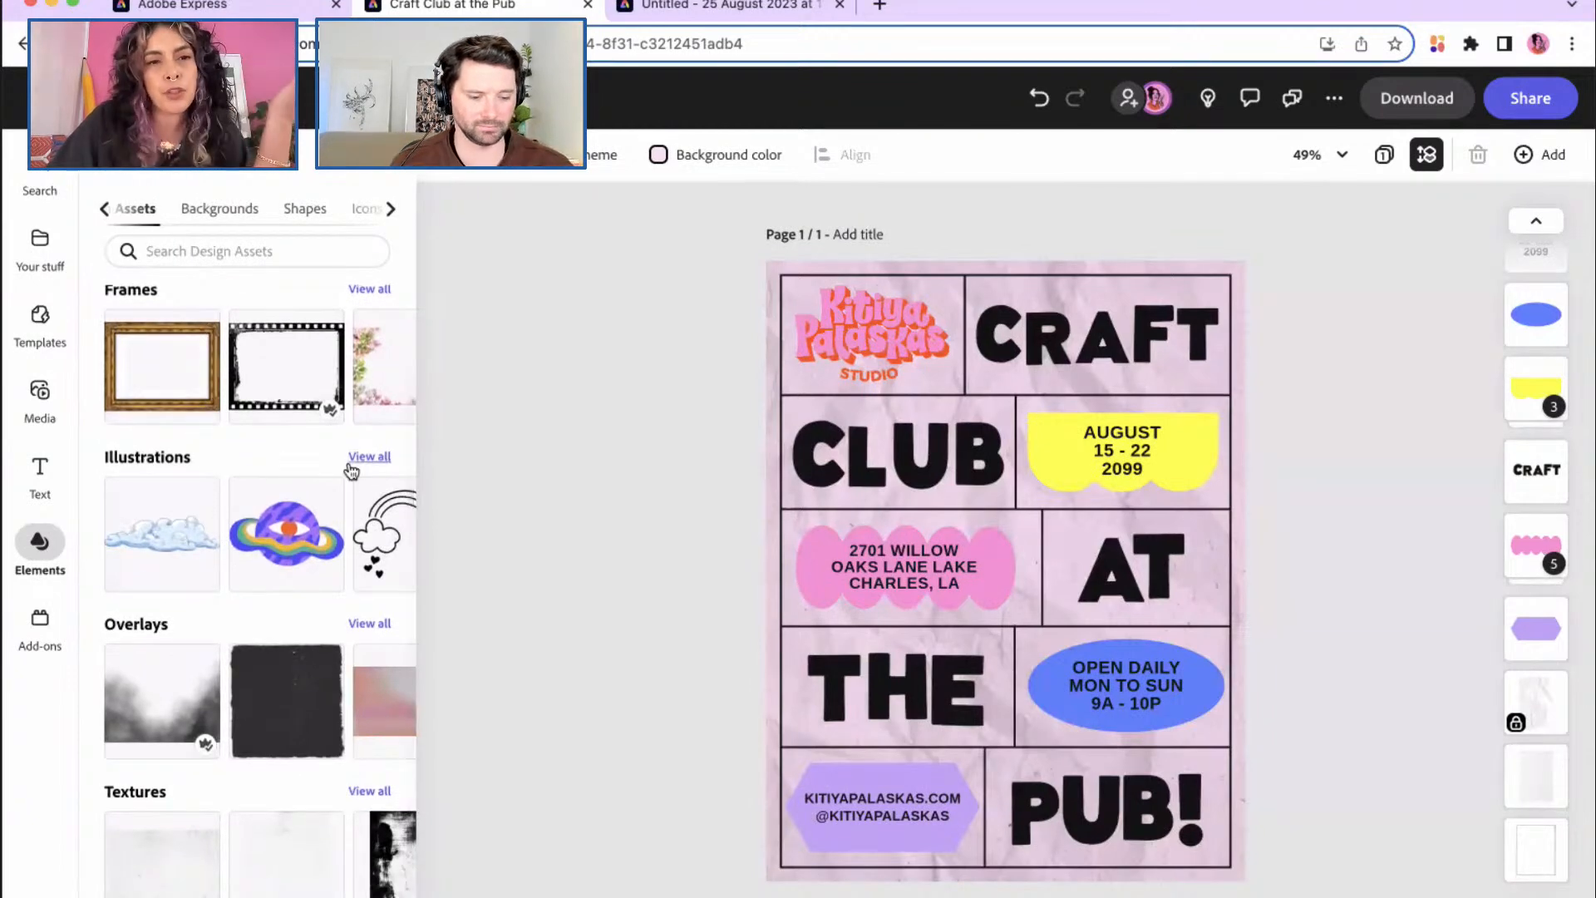
Step: Open the full Activities Creativity illustration set and scroll through it
click(363, 463)
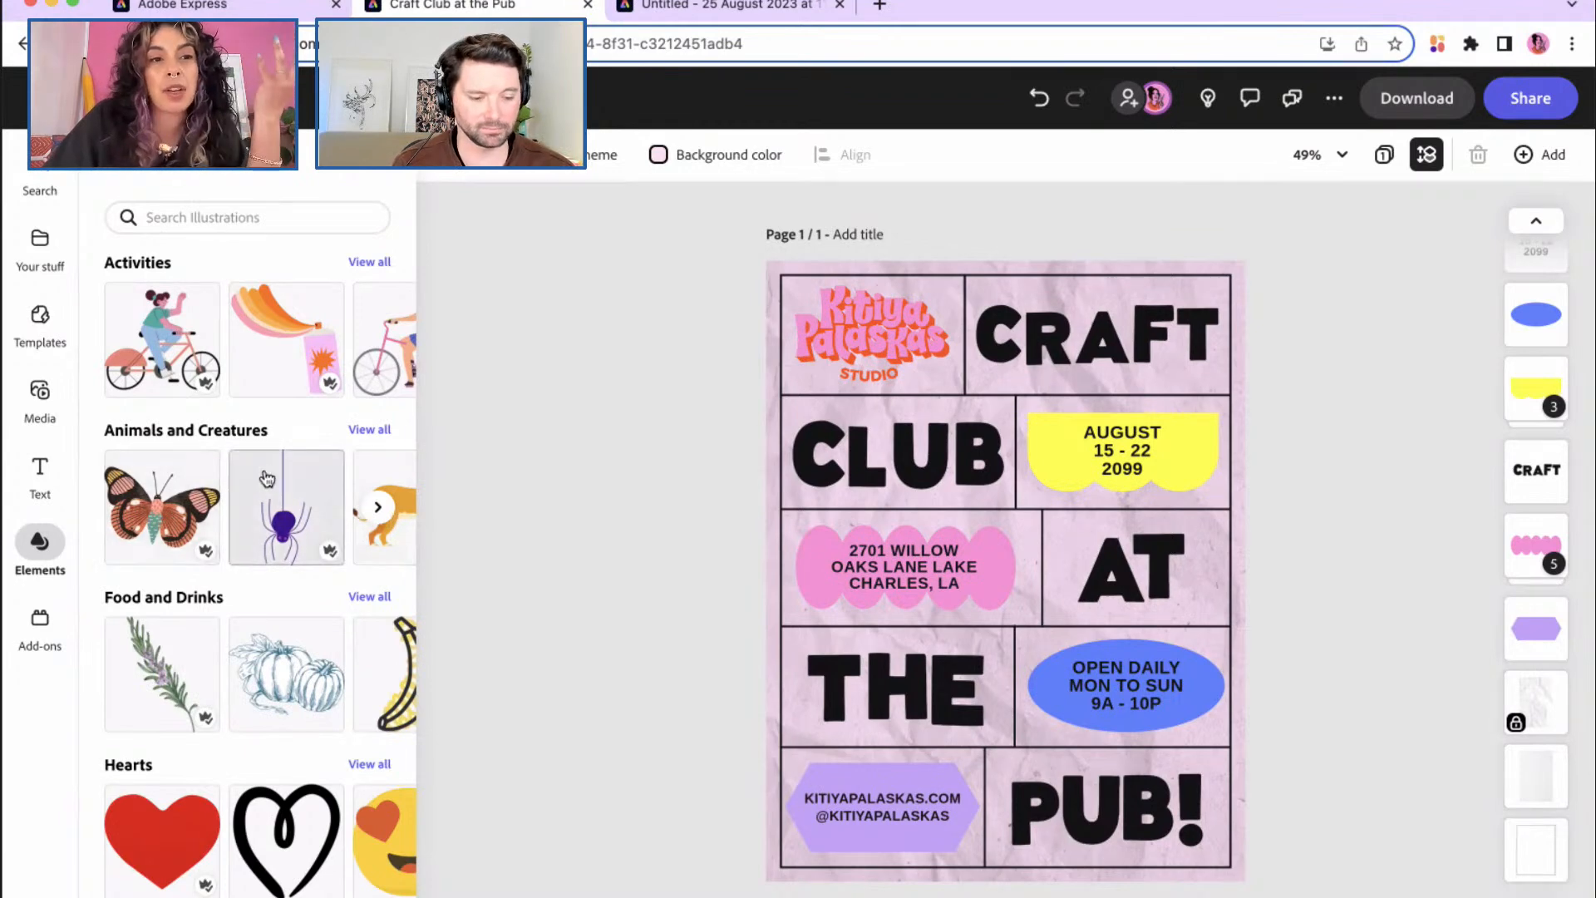
click(370, 263)
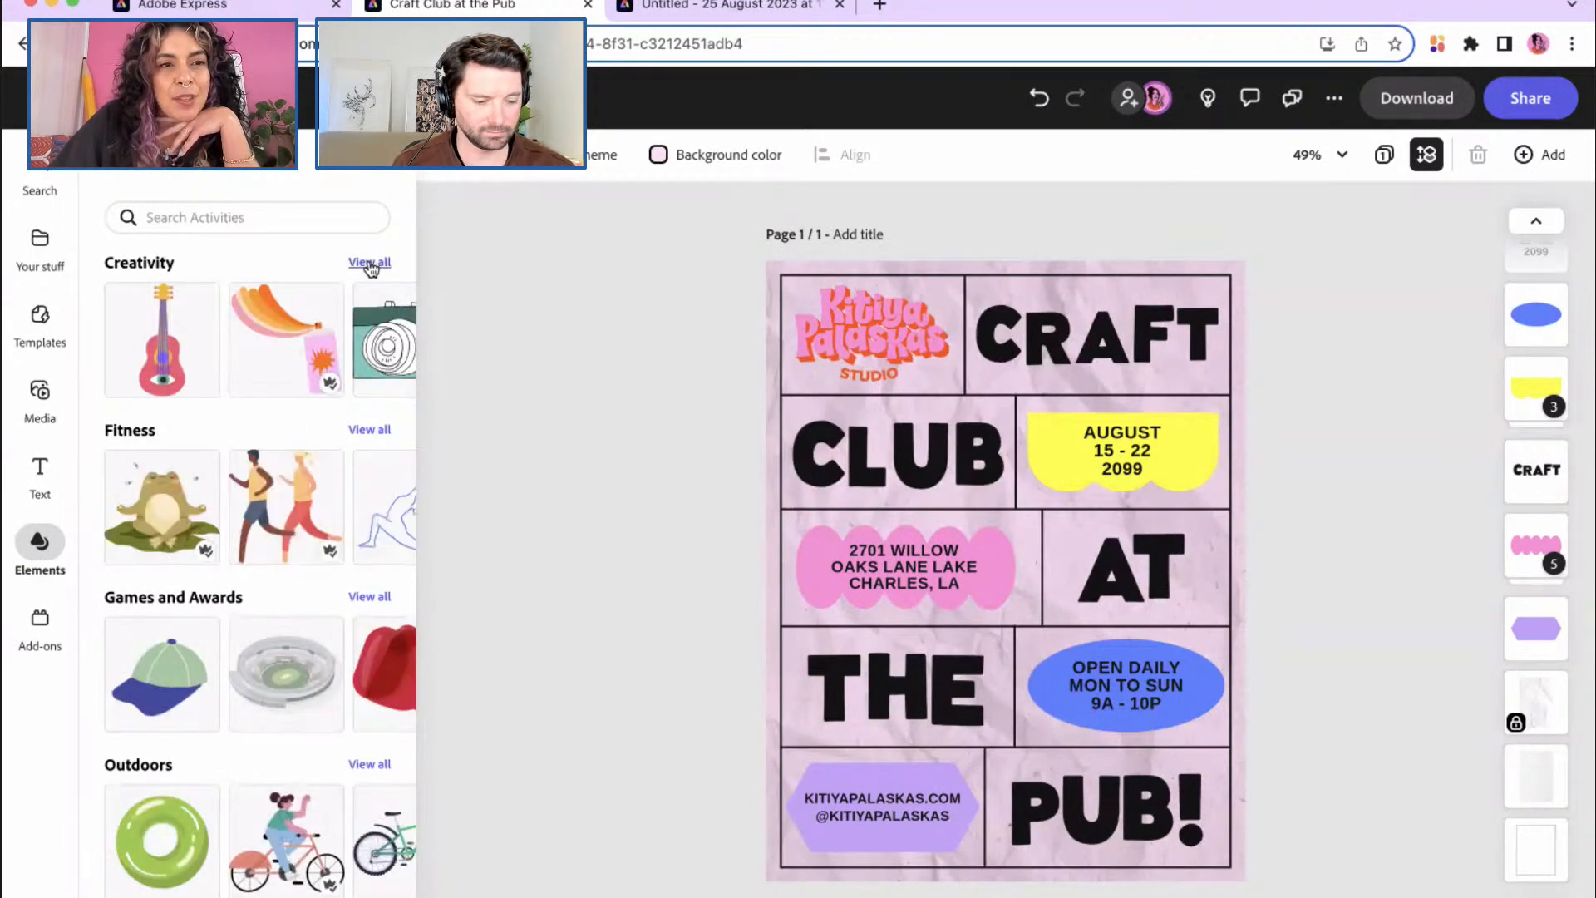
click(370, 263)
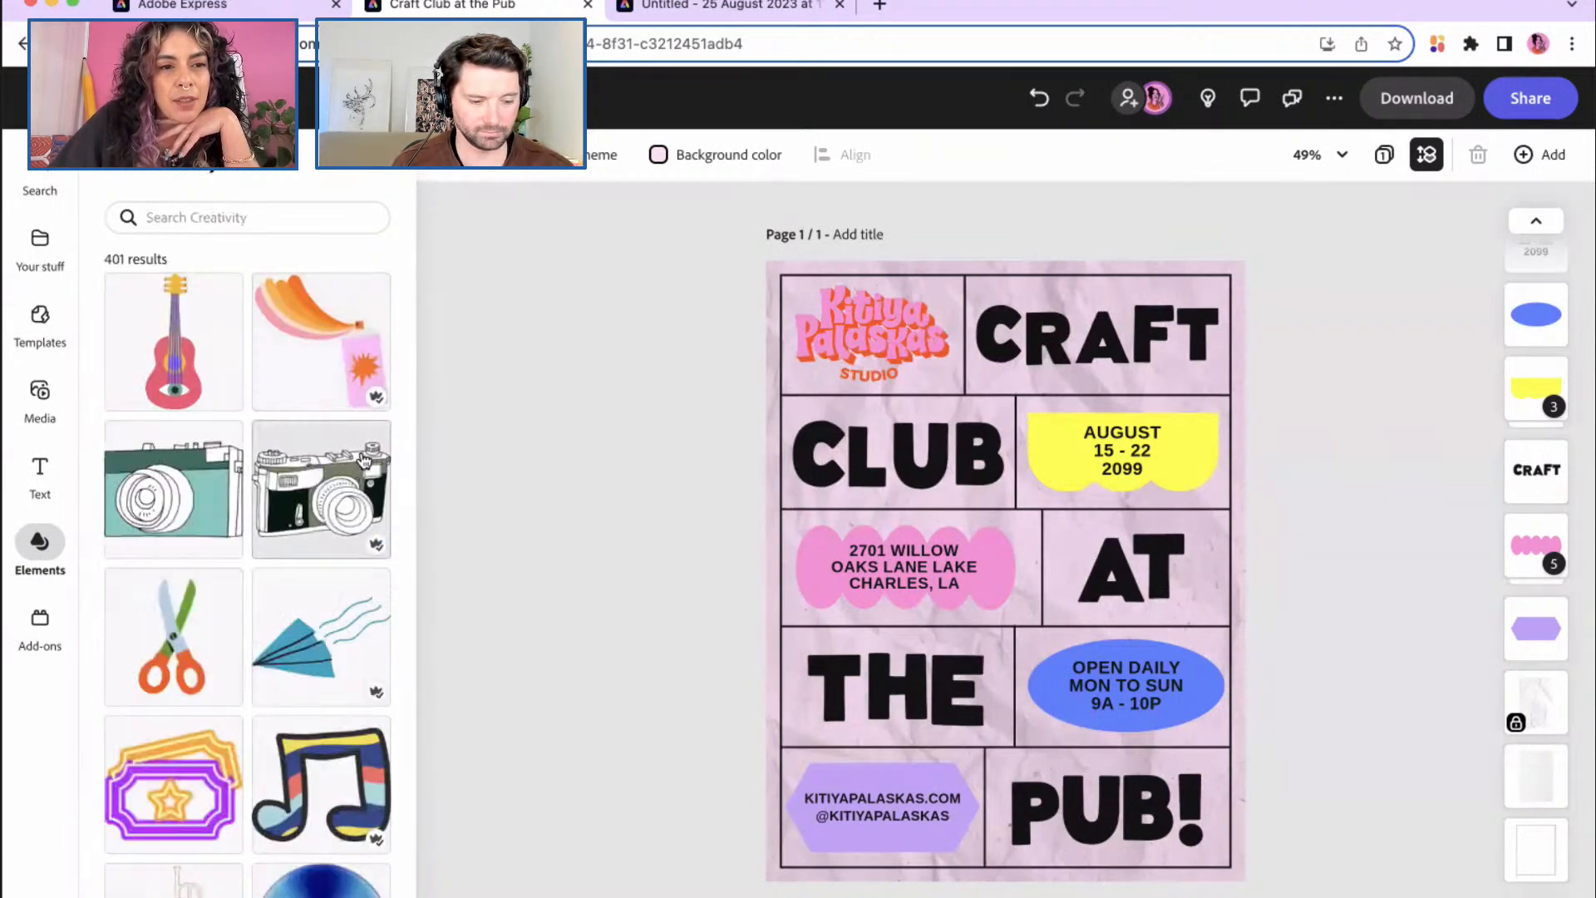
scroll(337, 586, down, 5)
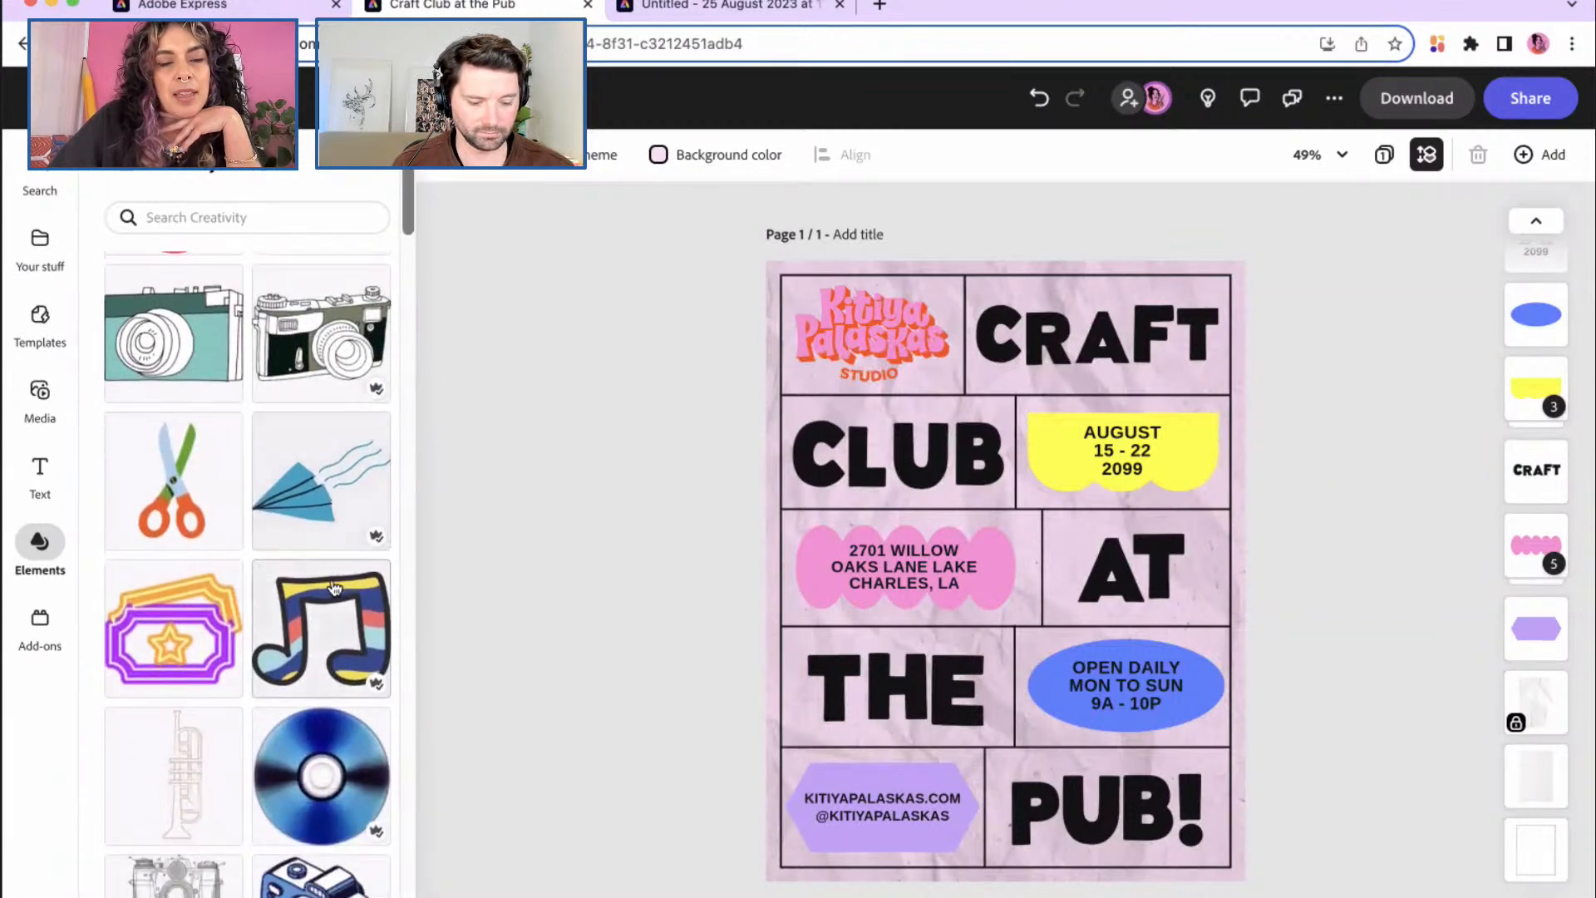
scroll(335, 588, down, 6)
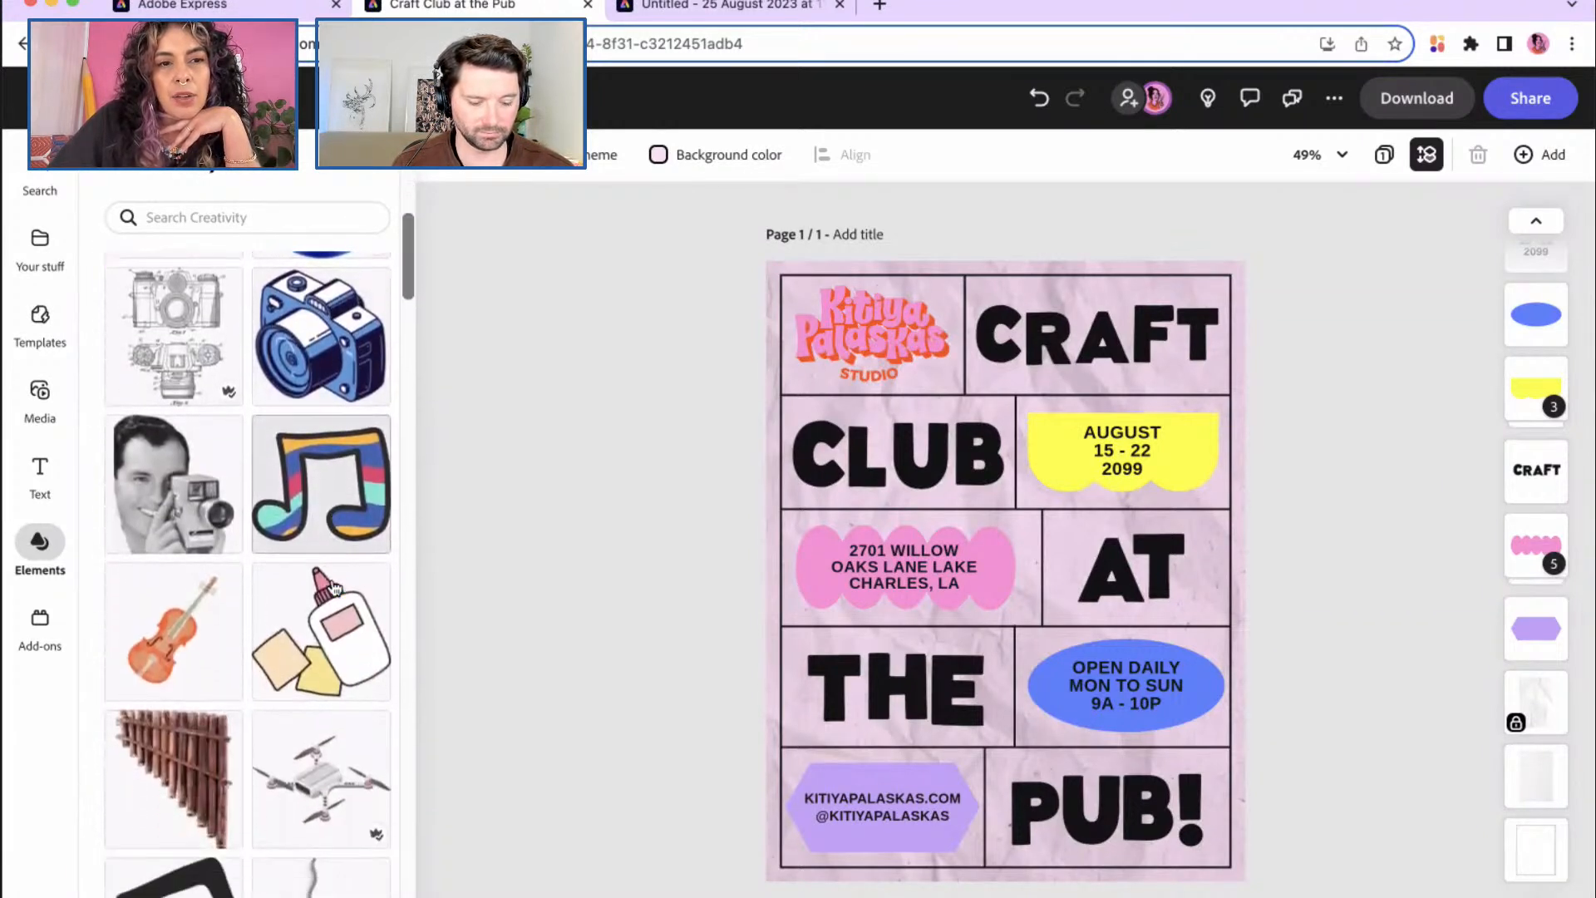
scroll(335, 588, down, 8)
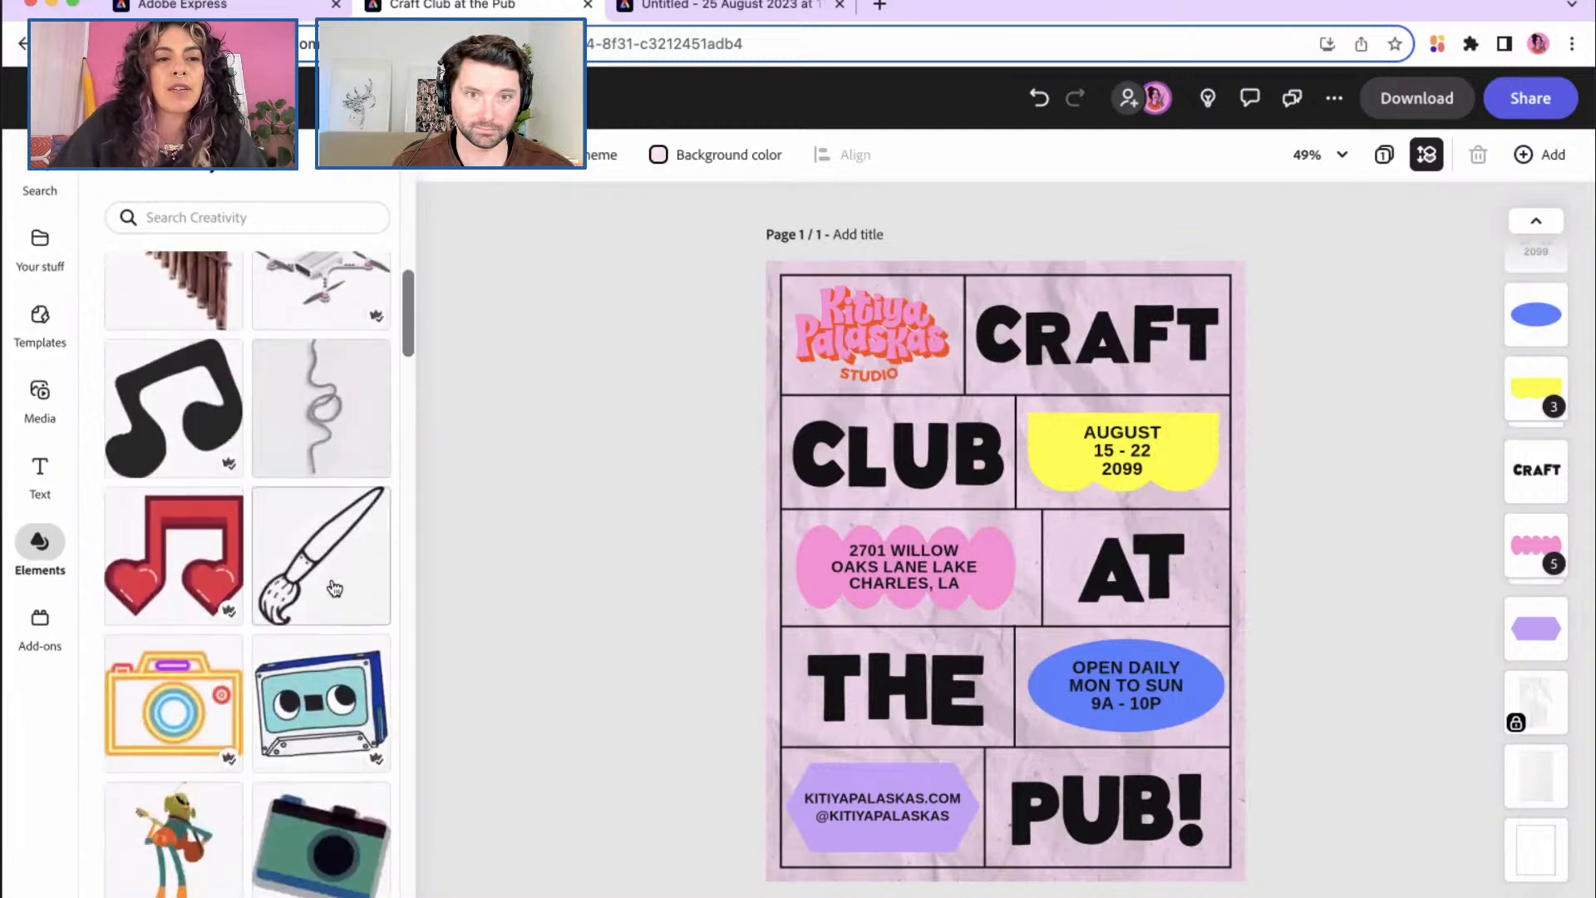
scroll(335, 588, down, 1)
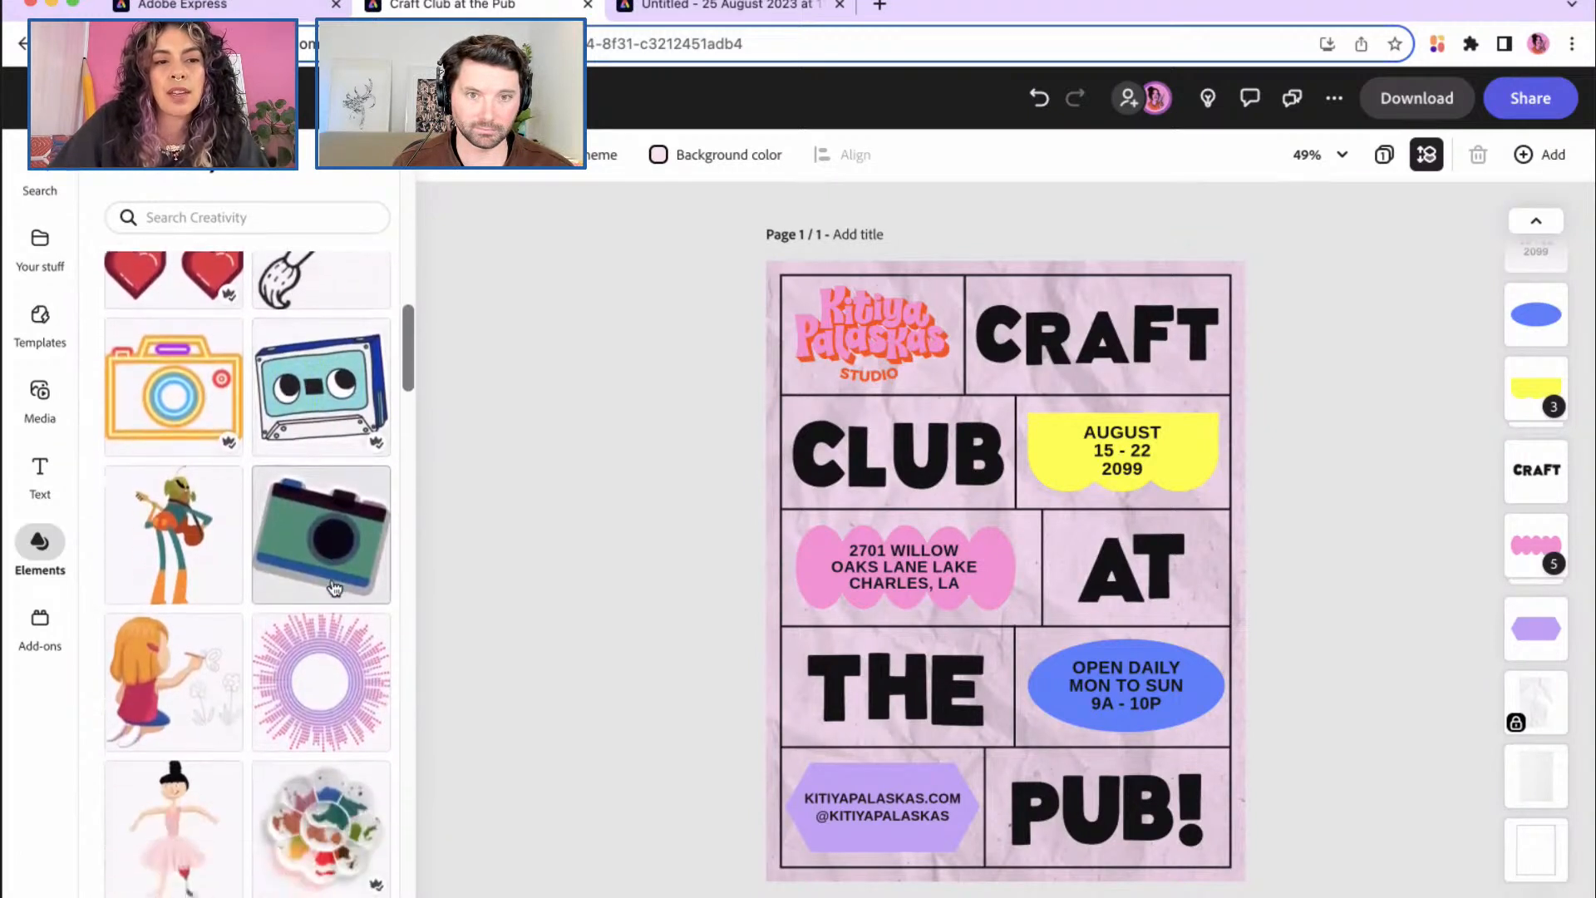
scroll(335, 587, down, 5)
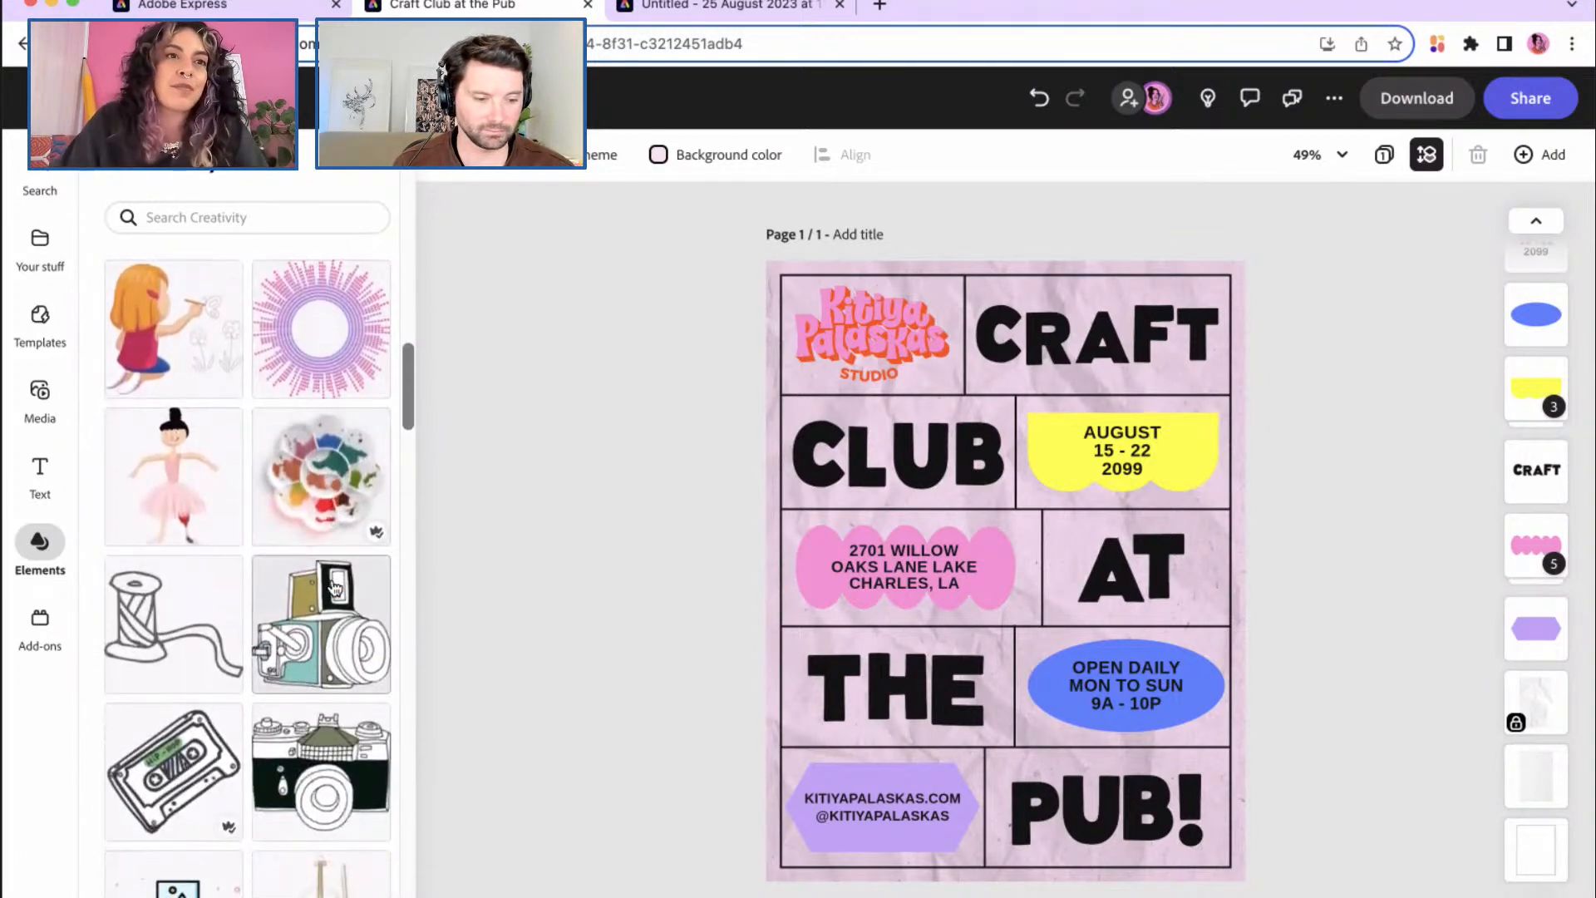
scroll(335, 587, down, 6)
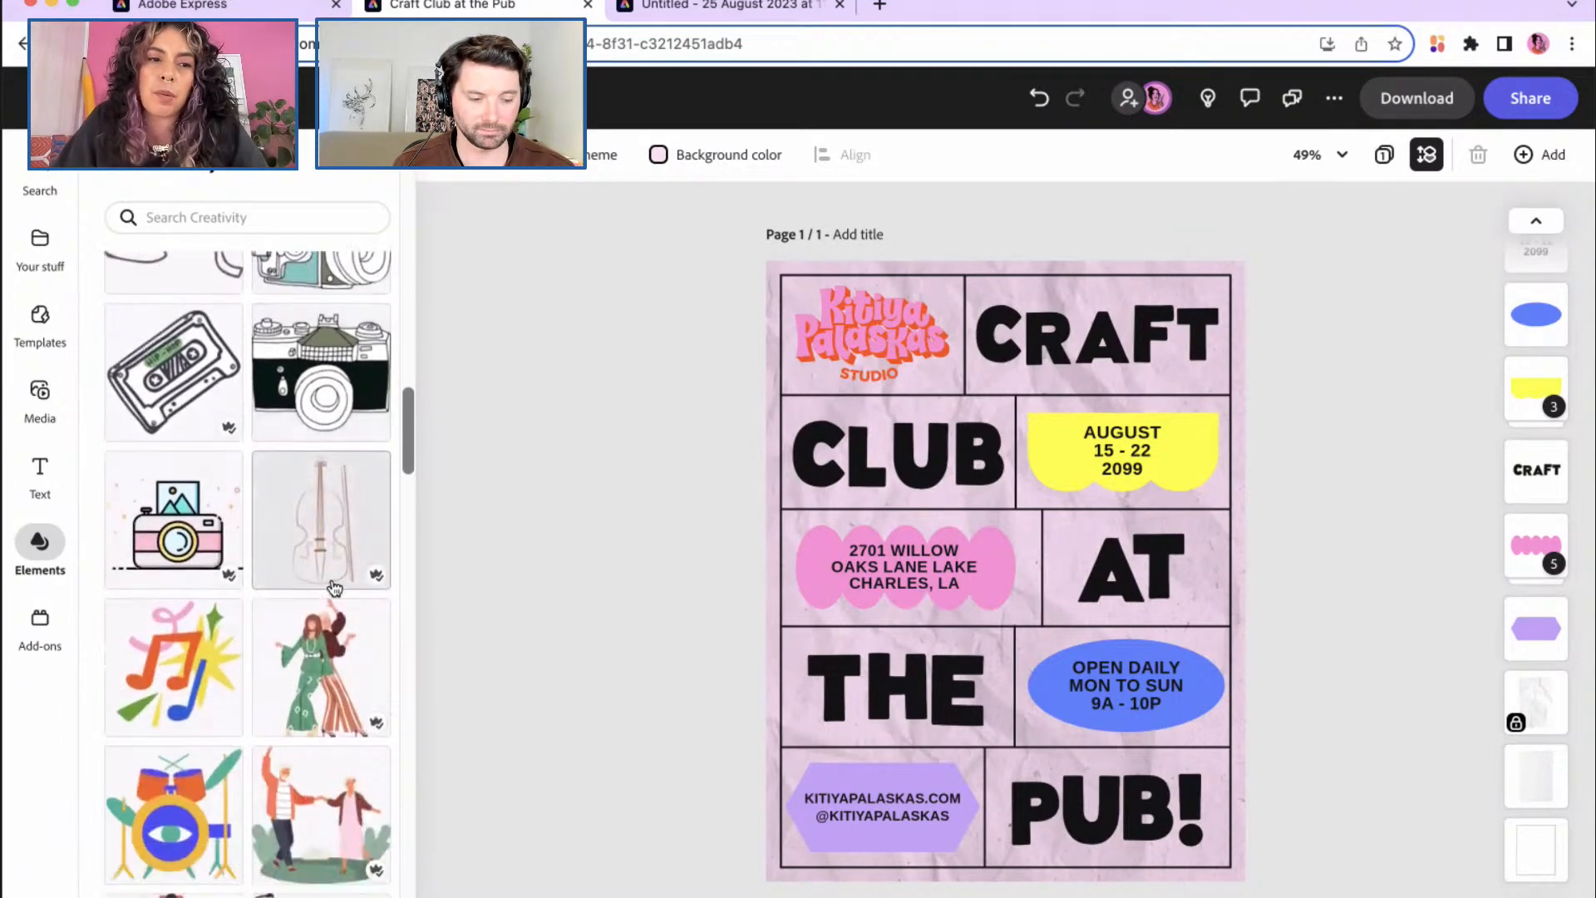
scroll(335, 593, down, 4)
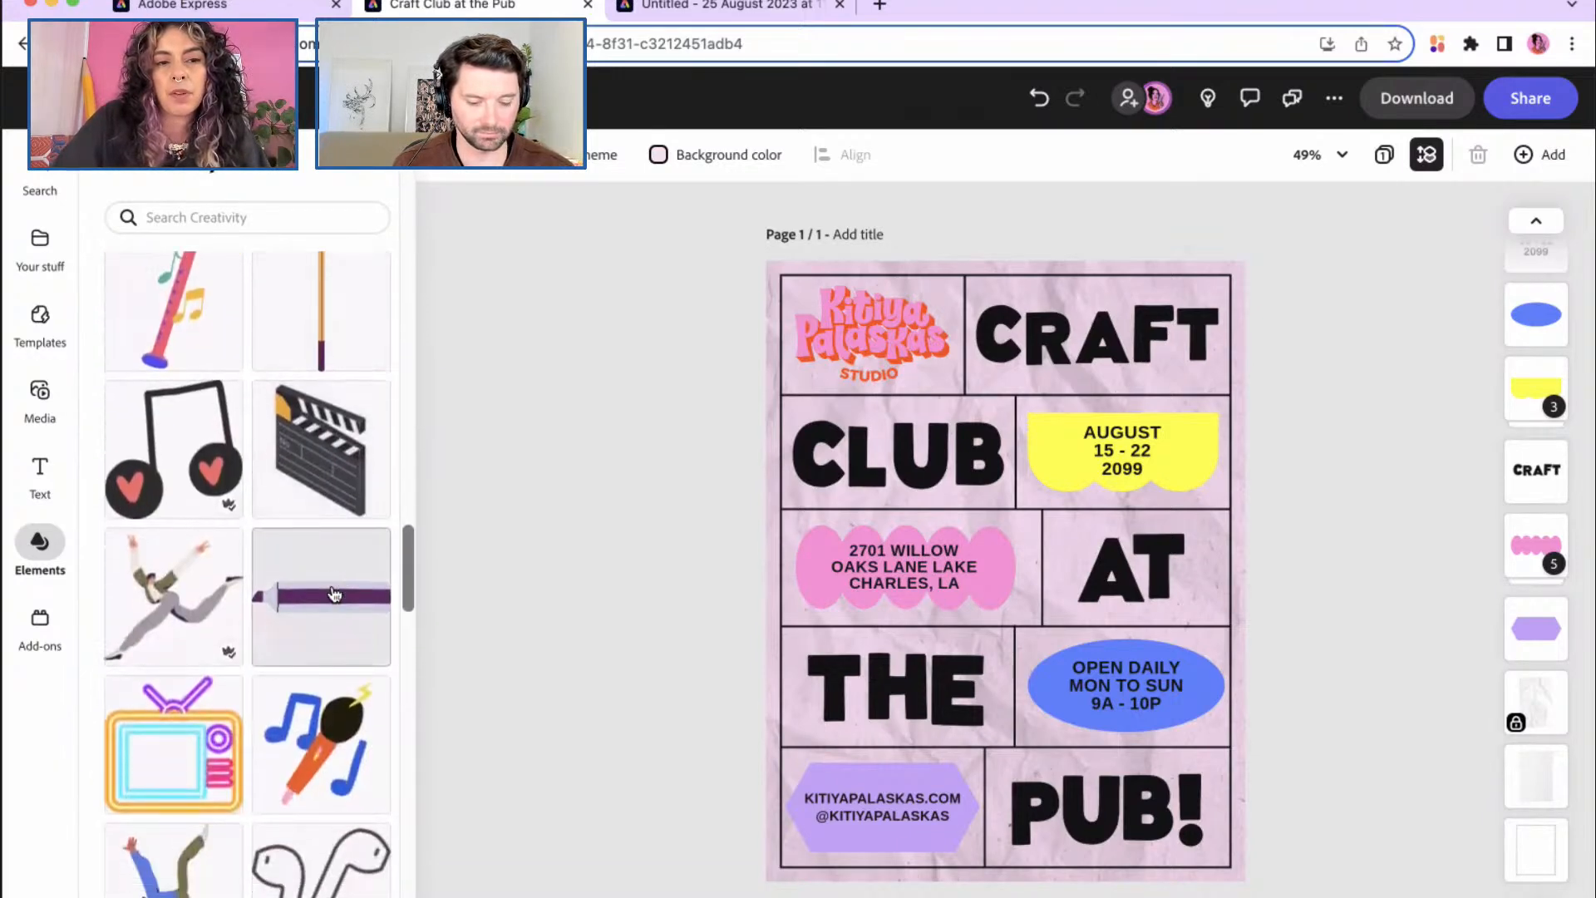
scroll(334, 592, down, 10)
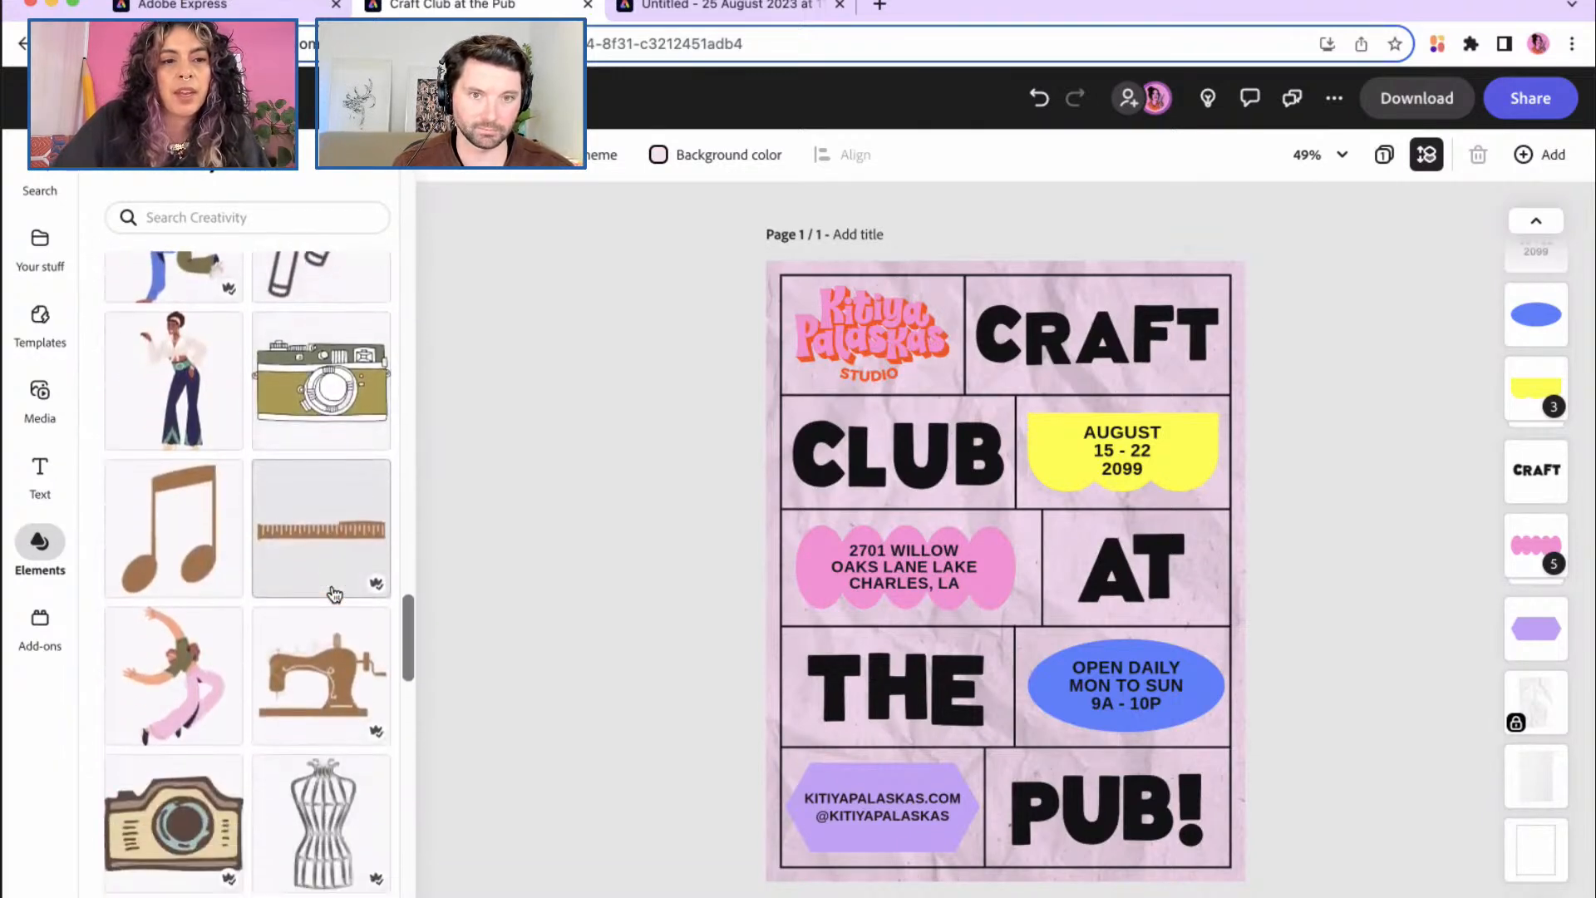
scroll(334, 593, down, 6)
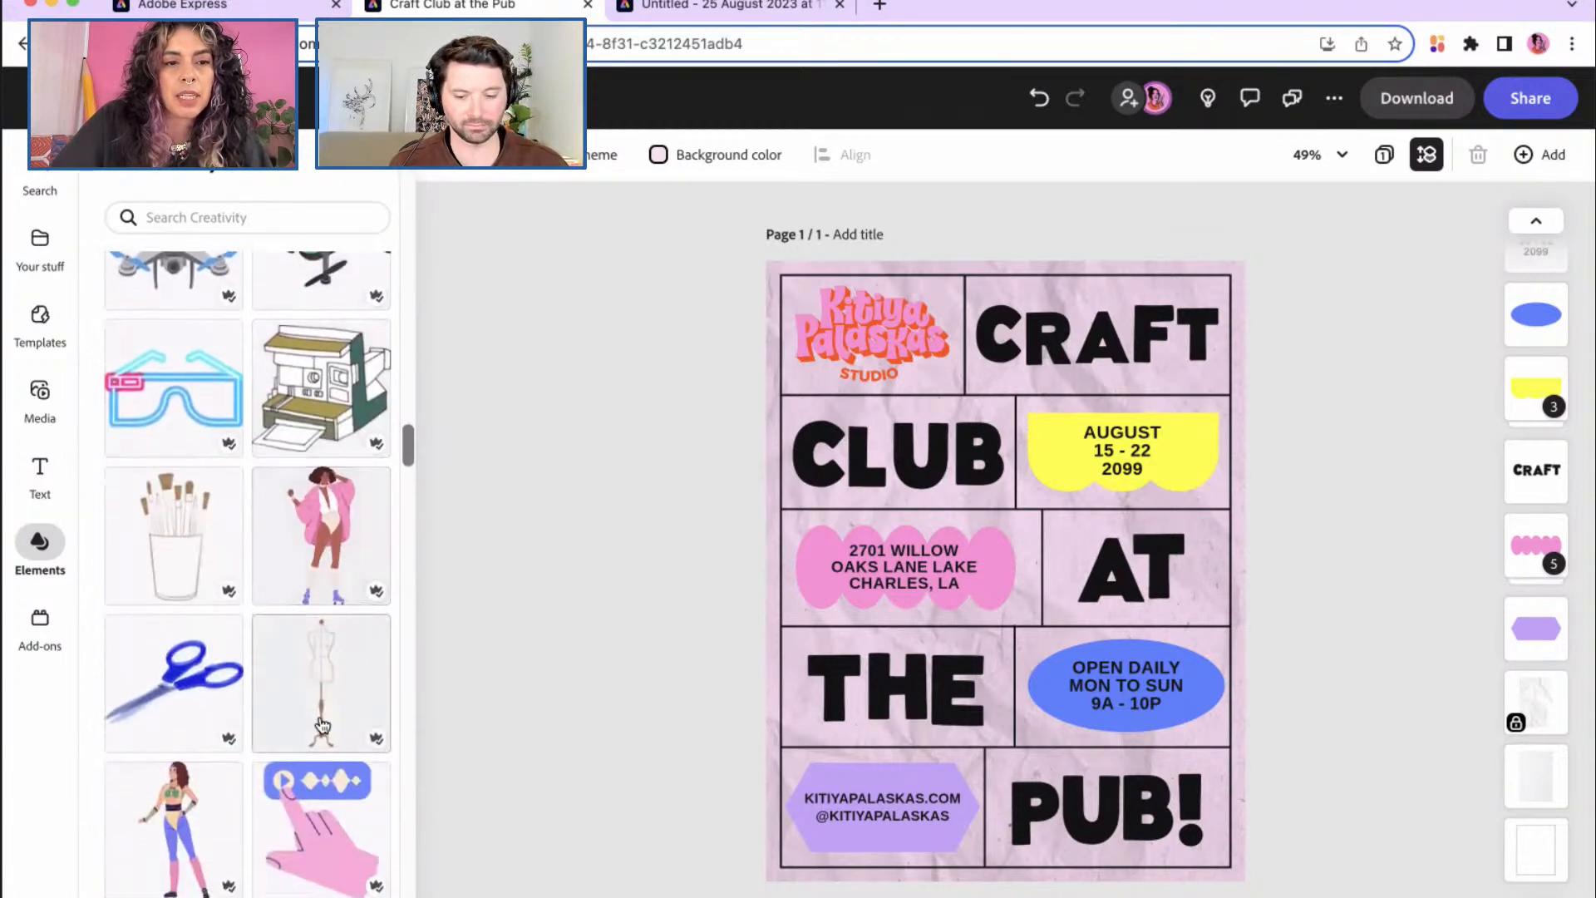
Step: Add the pink hand-pressing-play illustration and drag it over the AT panel
click(323, 827)
click(1030, 623)
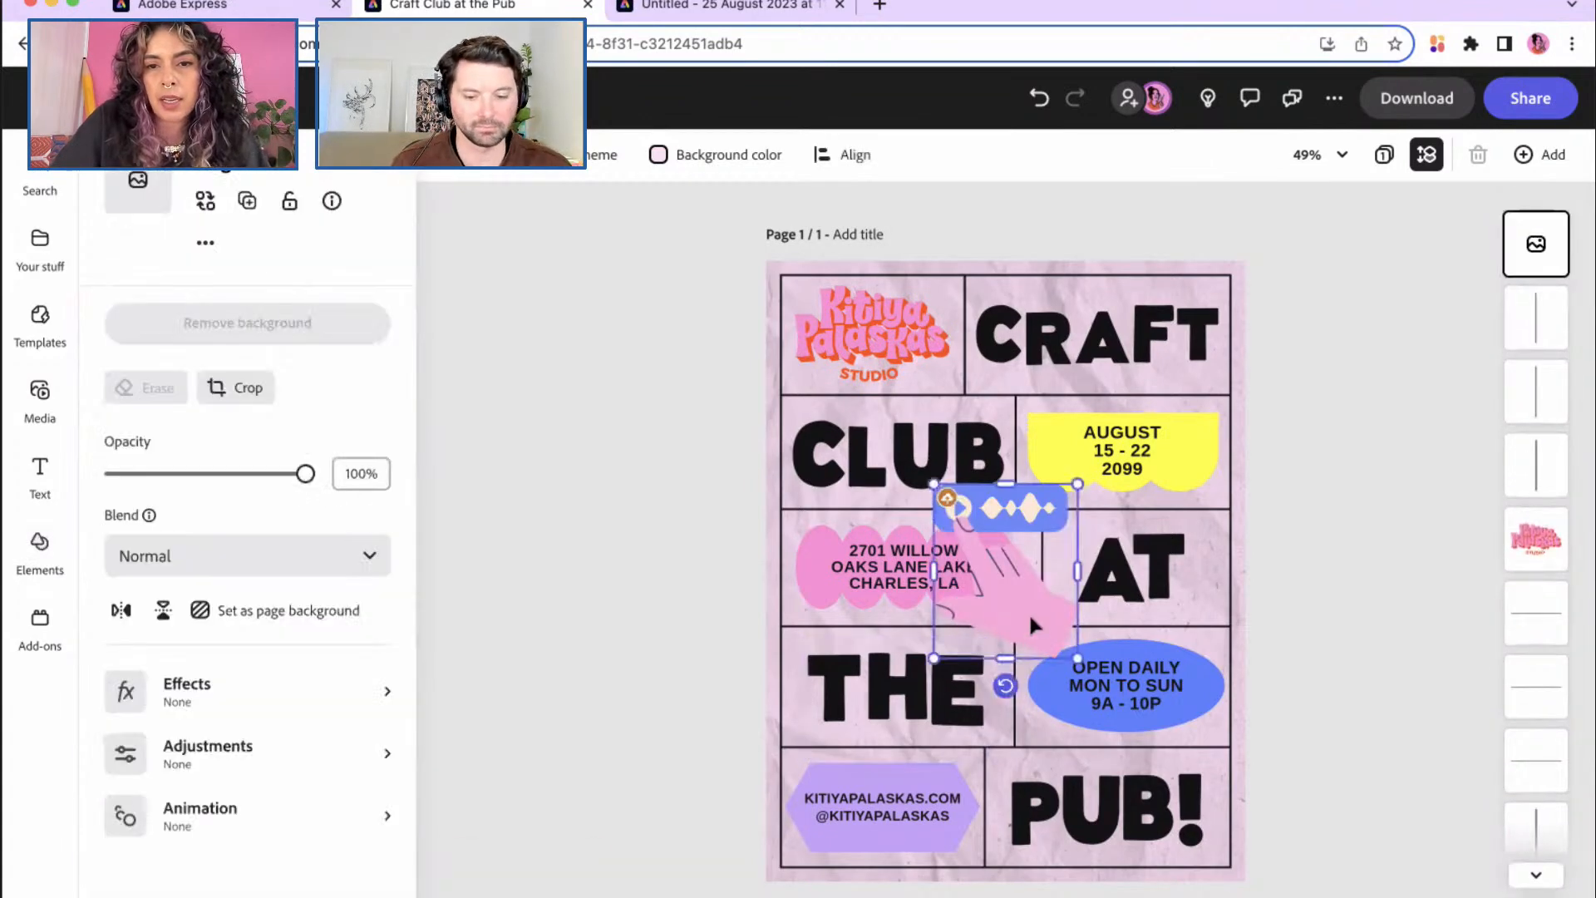
drag(1013, 603, 1115, 631)
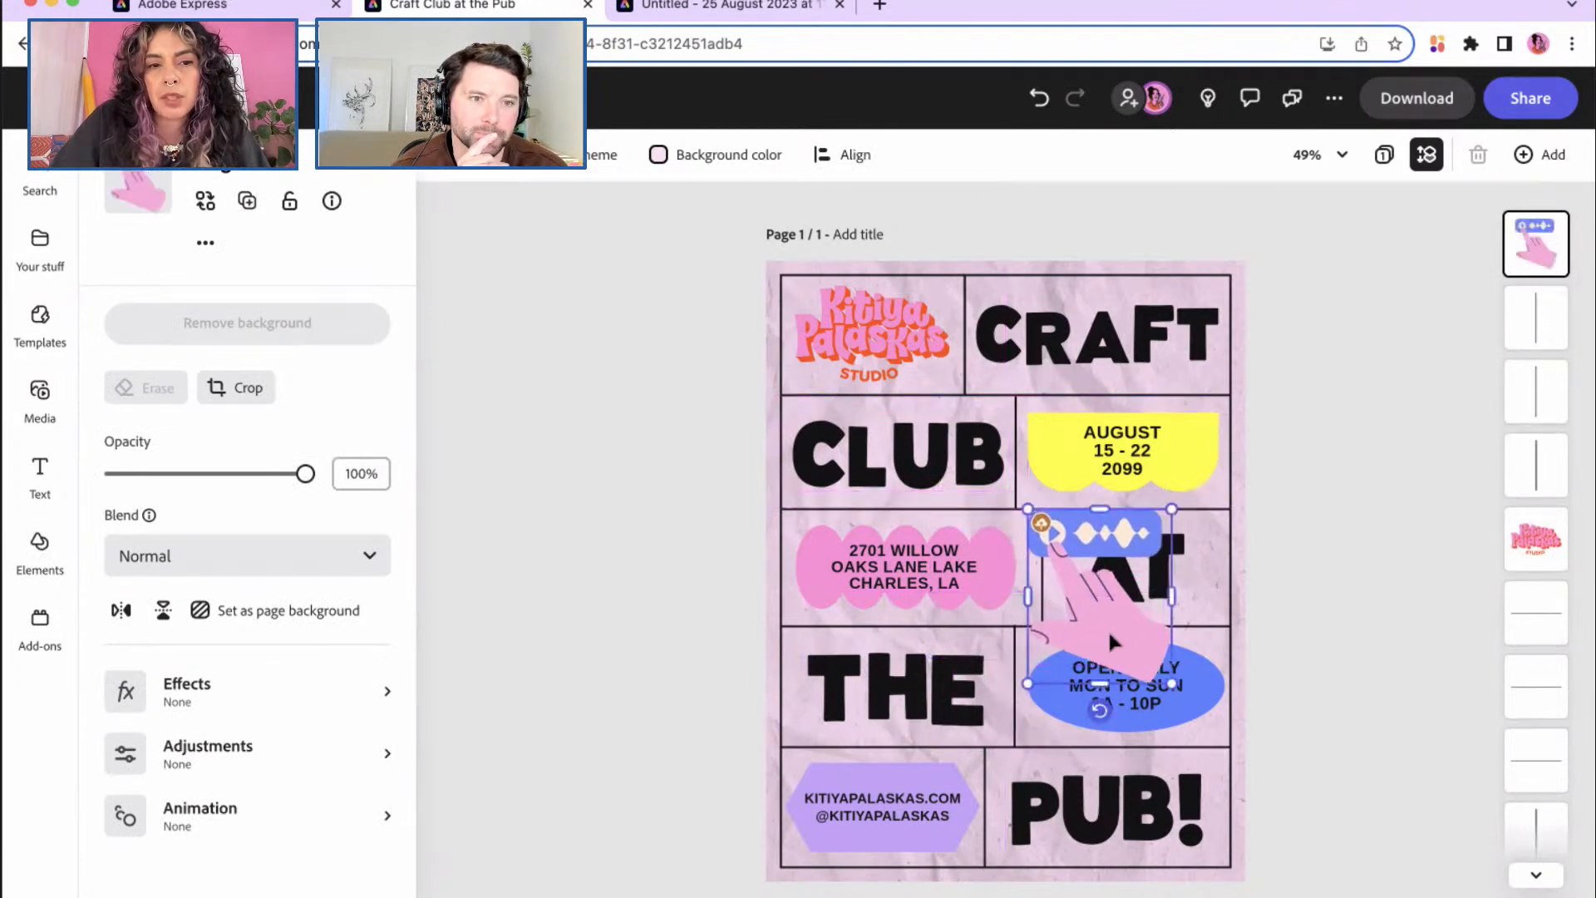
Step: Give the pink hand contrast 10, brightness 10 and saturation 20, leaving blur at 0
click(388, 691)
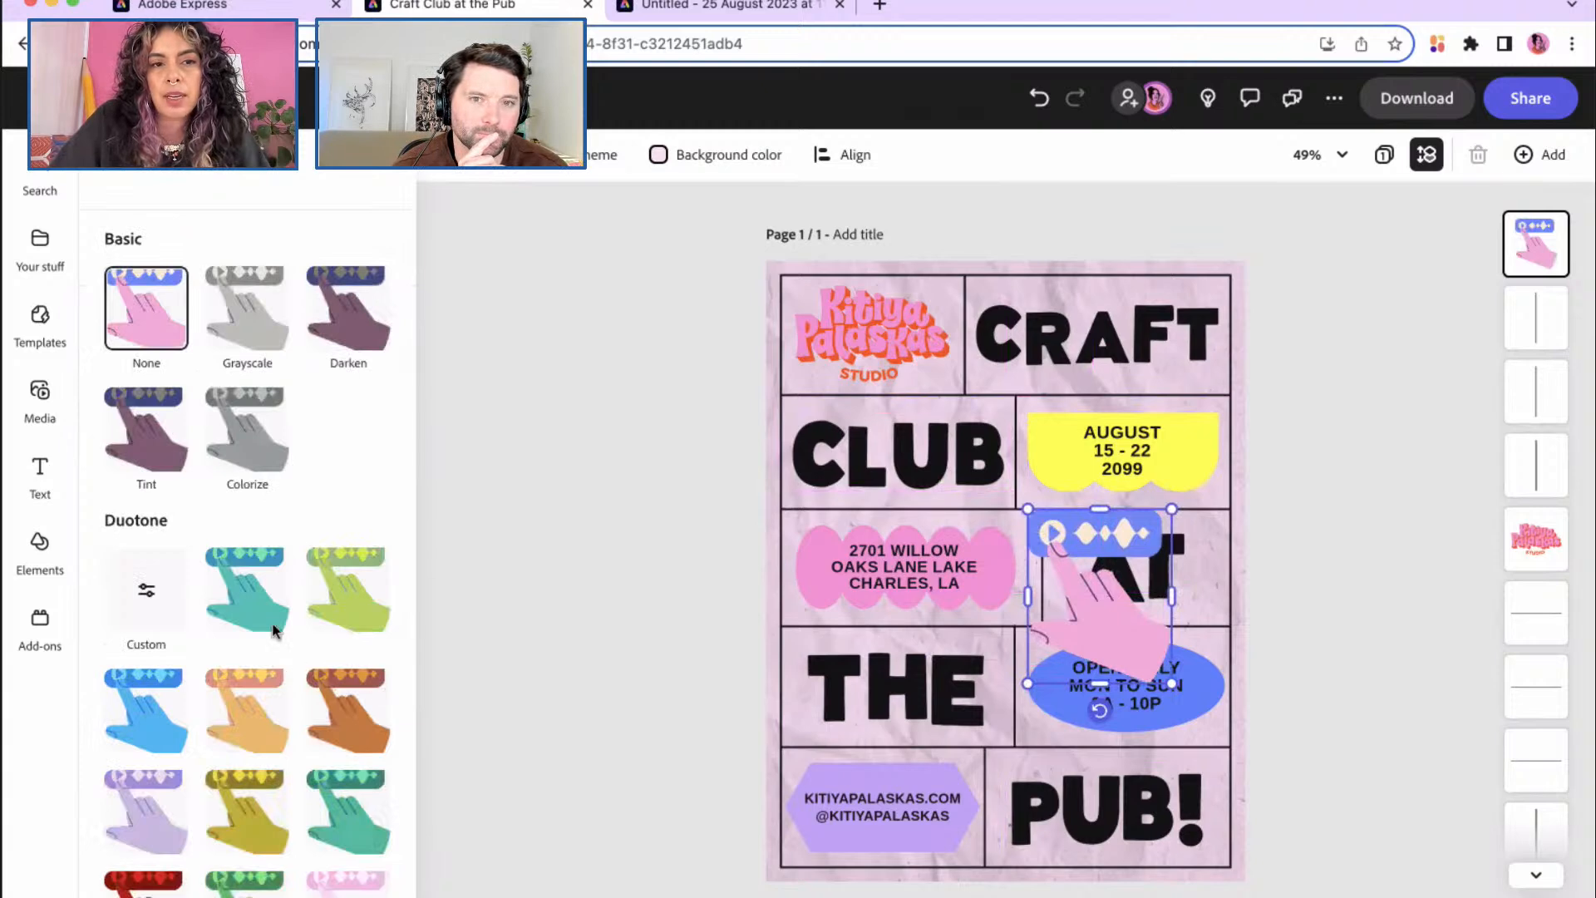
scroll(292, 658, down, 3)
scroll(291, 659, down, 3)
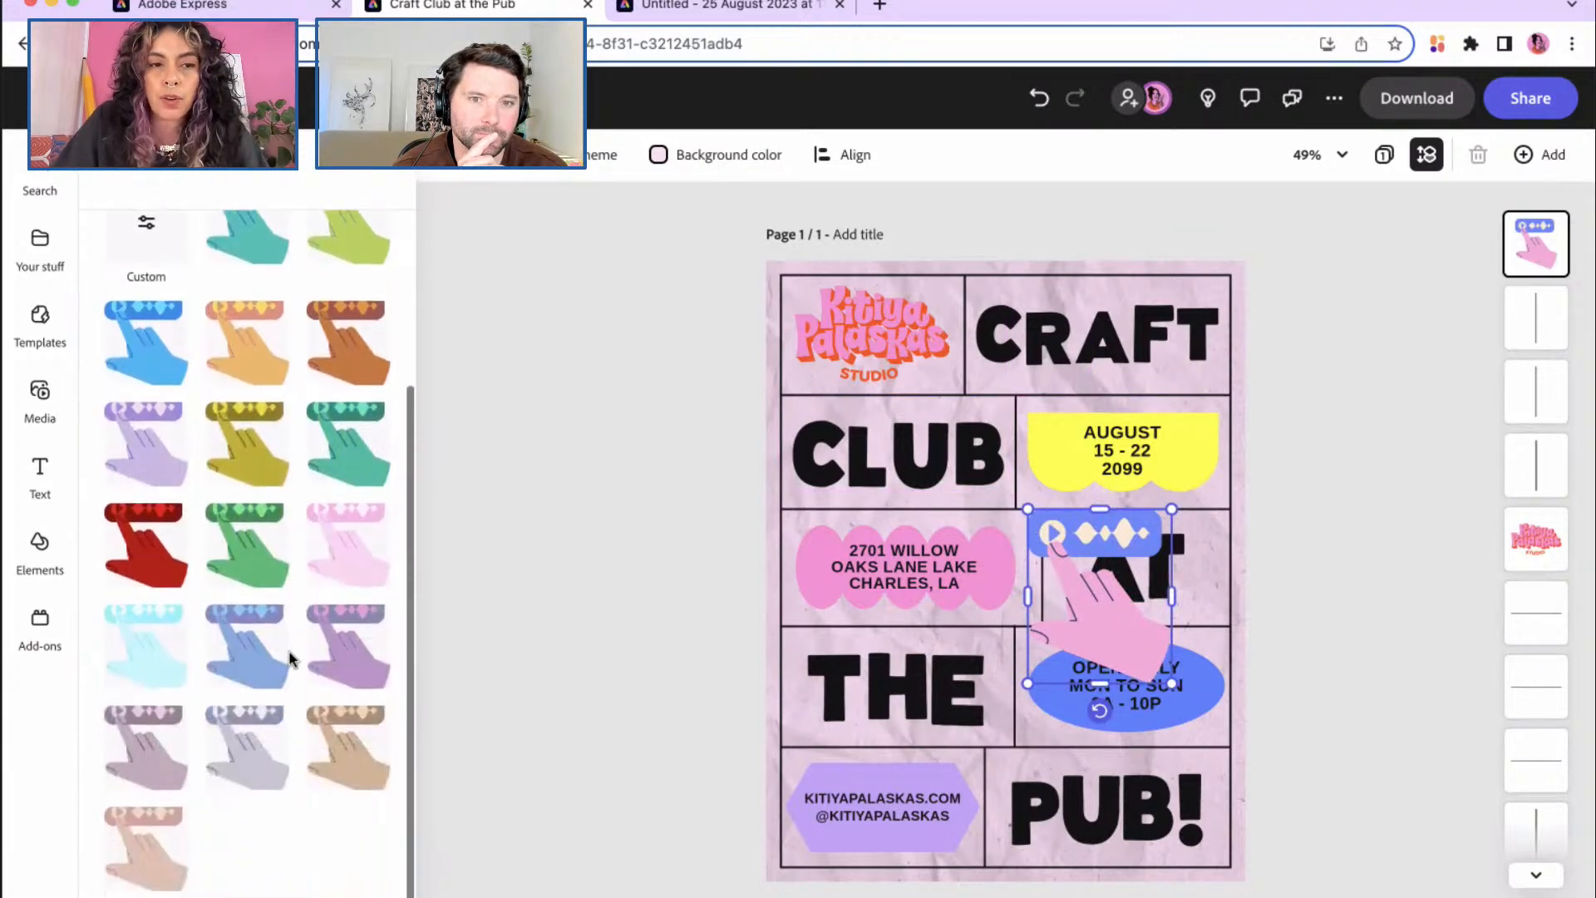
scroll(291, 659, up, 6)
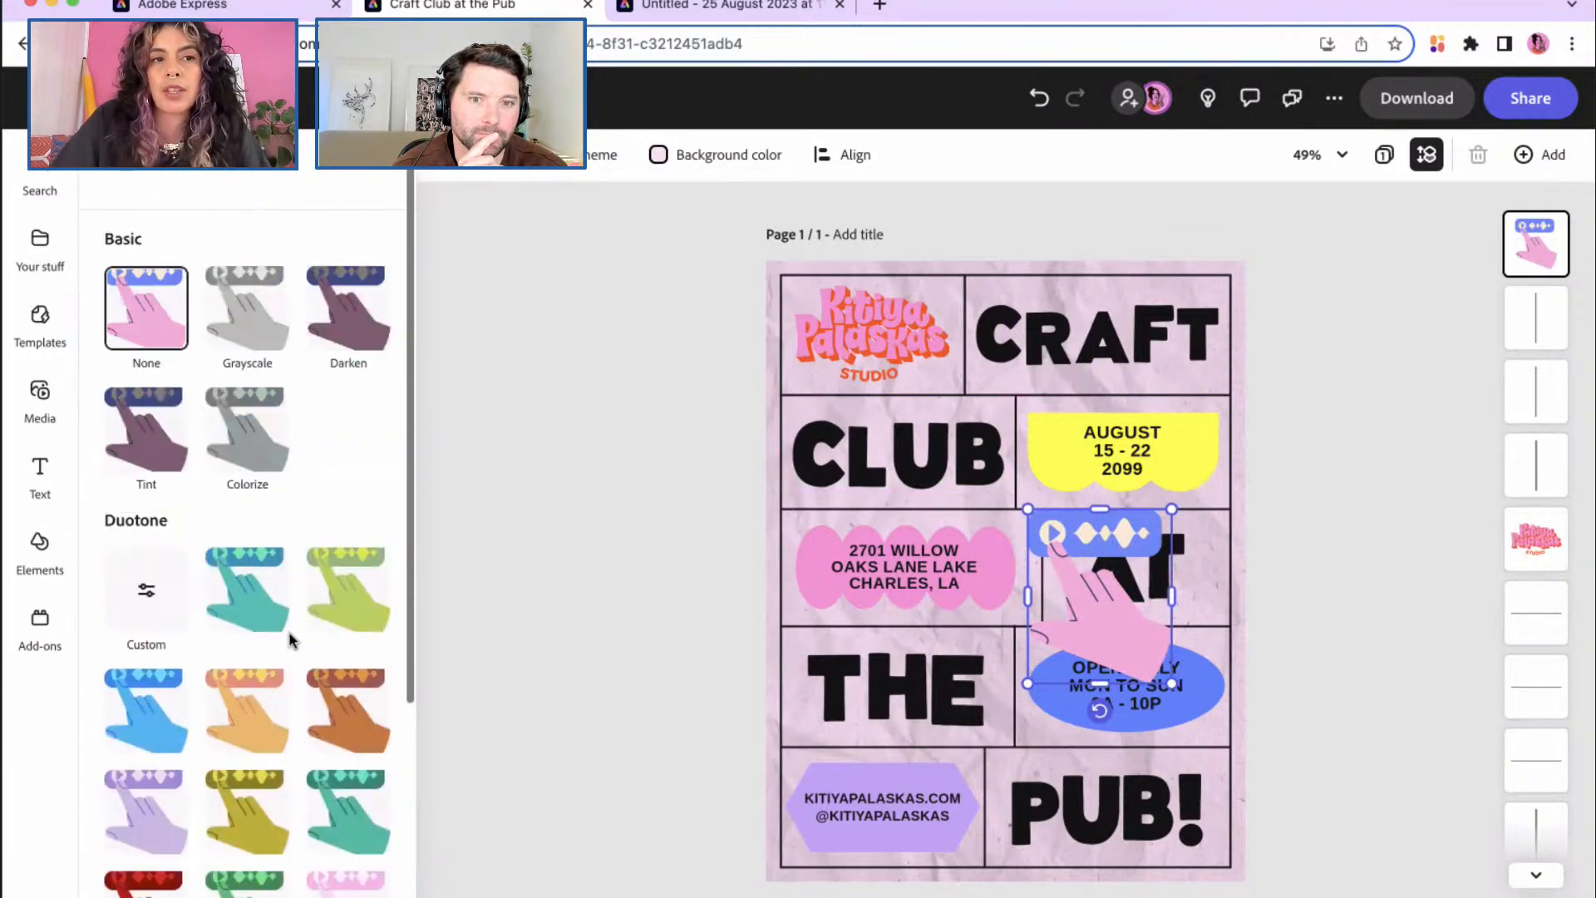
click(114, 173)
click(371, 749)
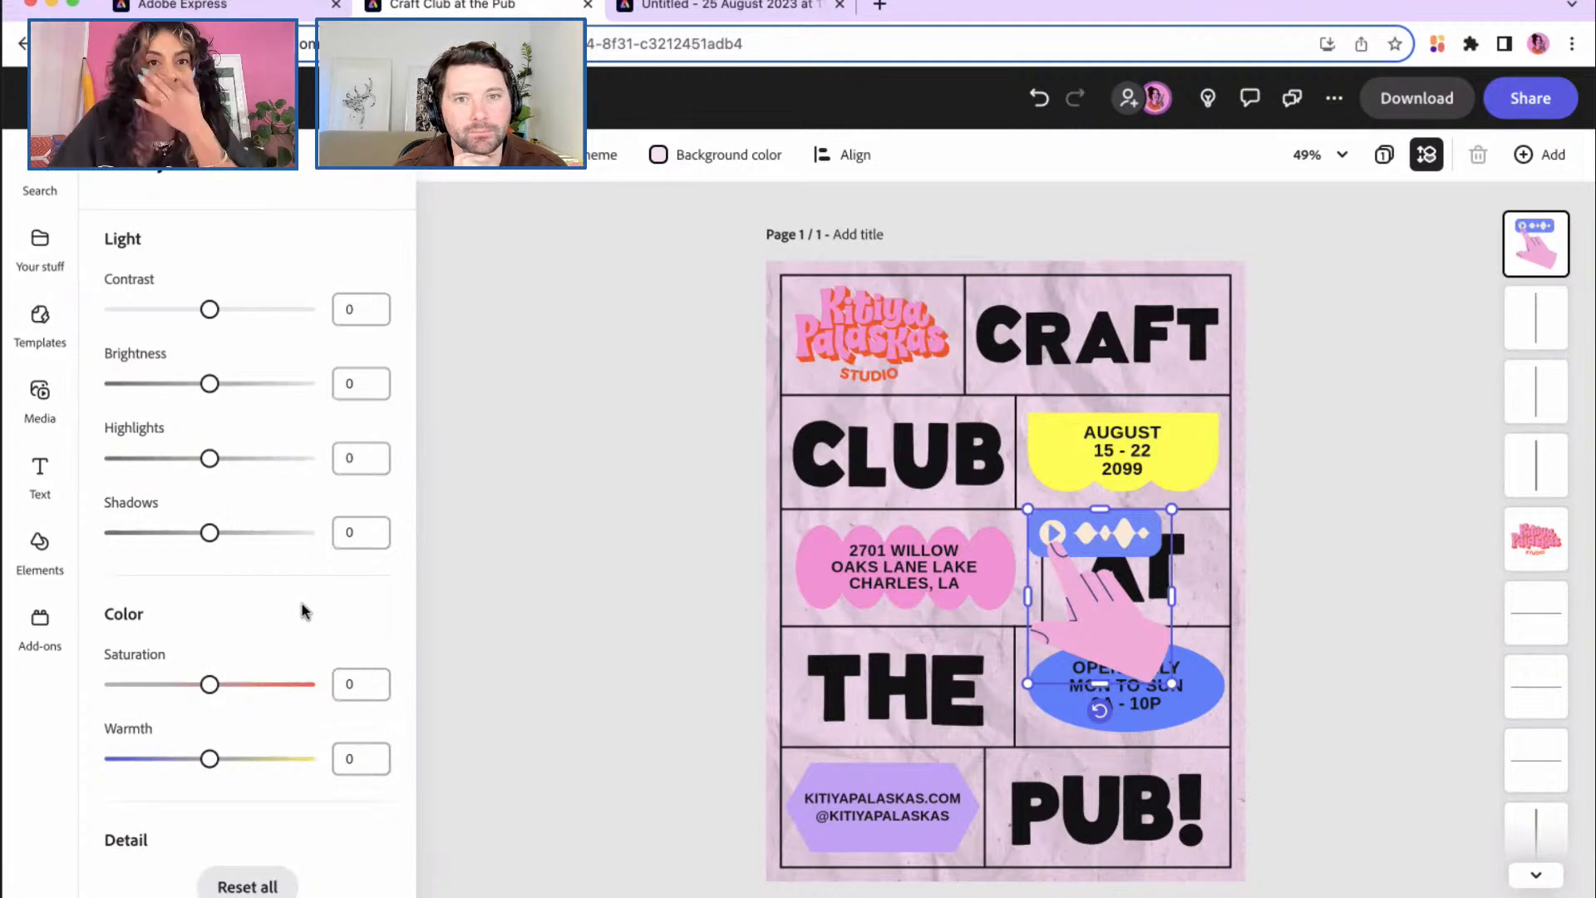
mouse_move(211, 686)
mouse_down()
mouse_move(312, 691)
mouse_move(230, 692)
mouse_up()
mouse_move(211, 385)
mouse_down()
mouse_move(266, 395)
mouse_move(219, 386)
mouse_up()
mouse_move(213, 310)
mouse_down()
mouse_move(241, 316)
mouse_move(217, 313)
mouse_up()
scroll(200, 653, down, 3)
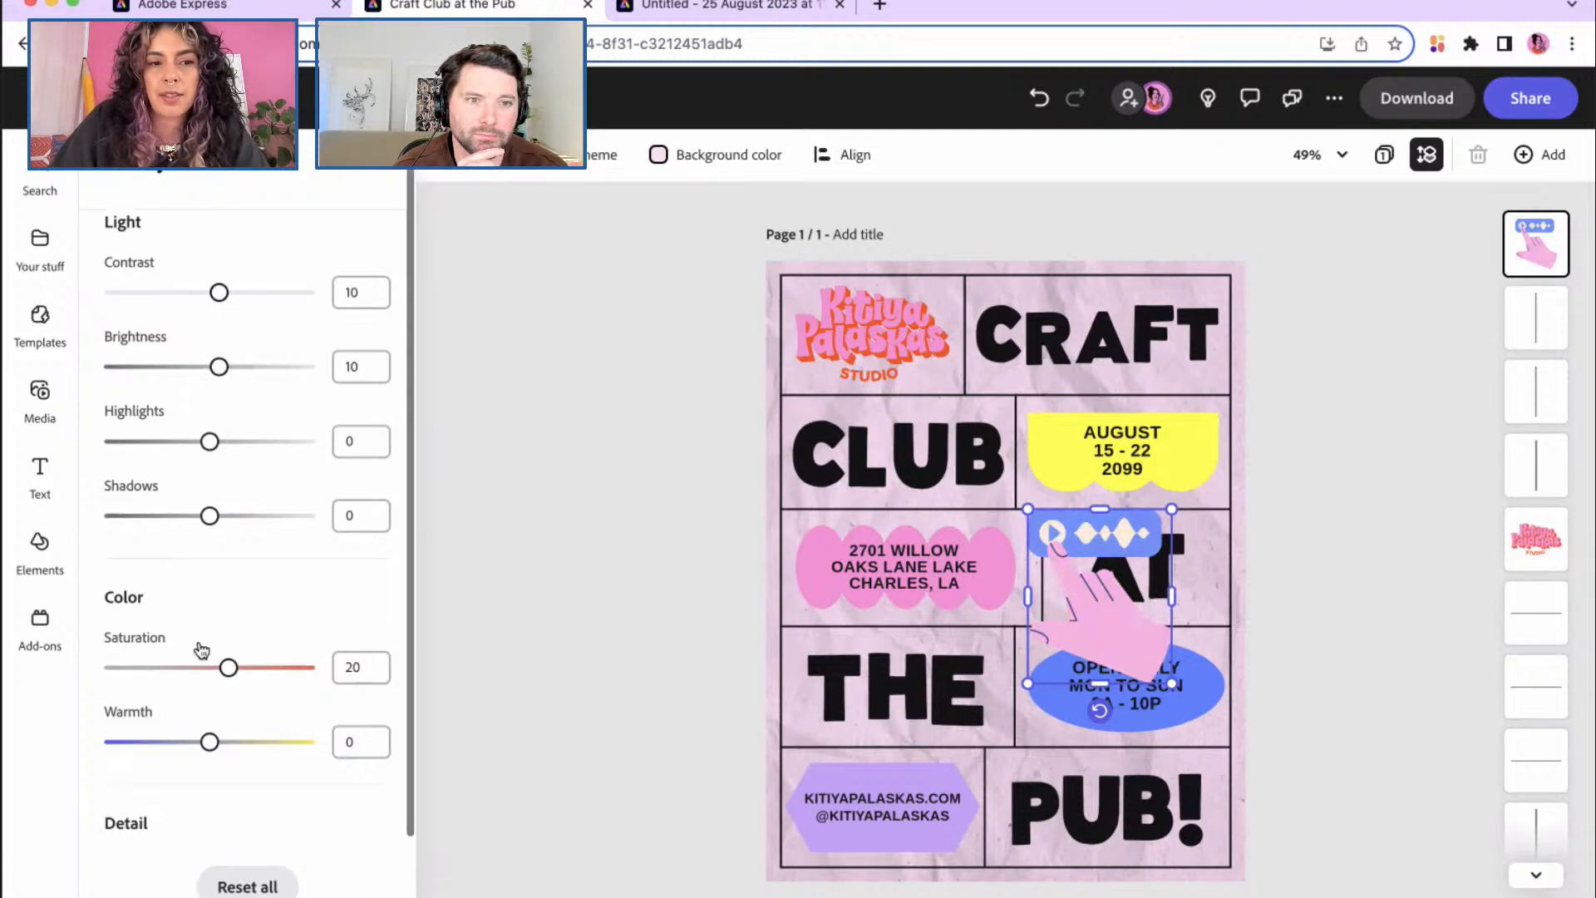
scroll(200, 651, down, 1)
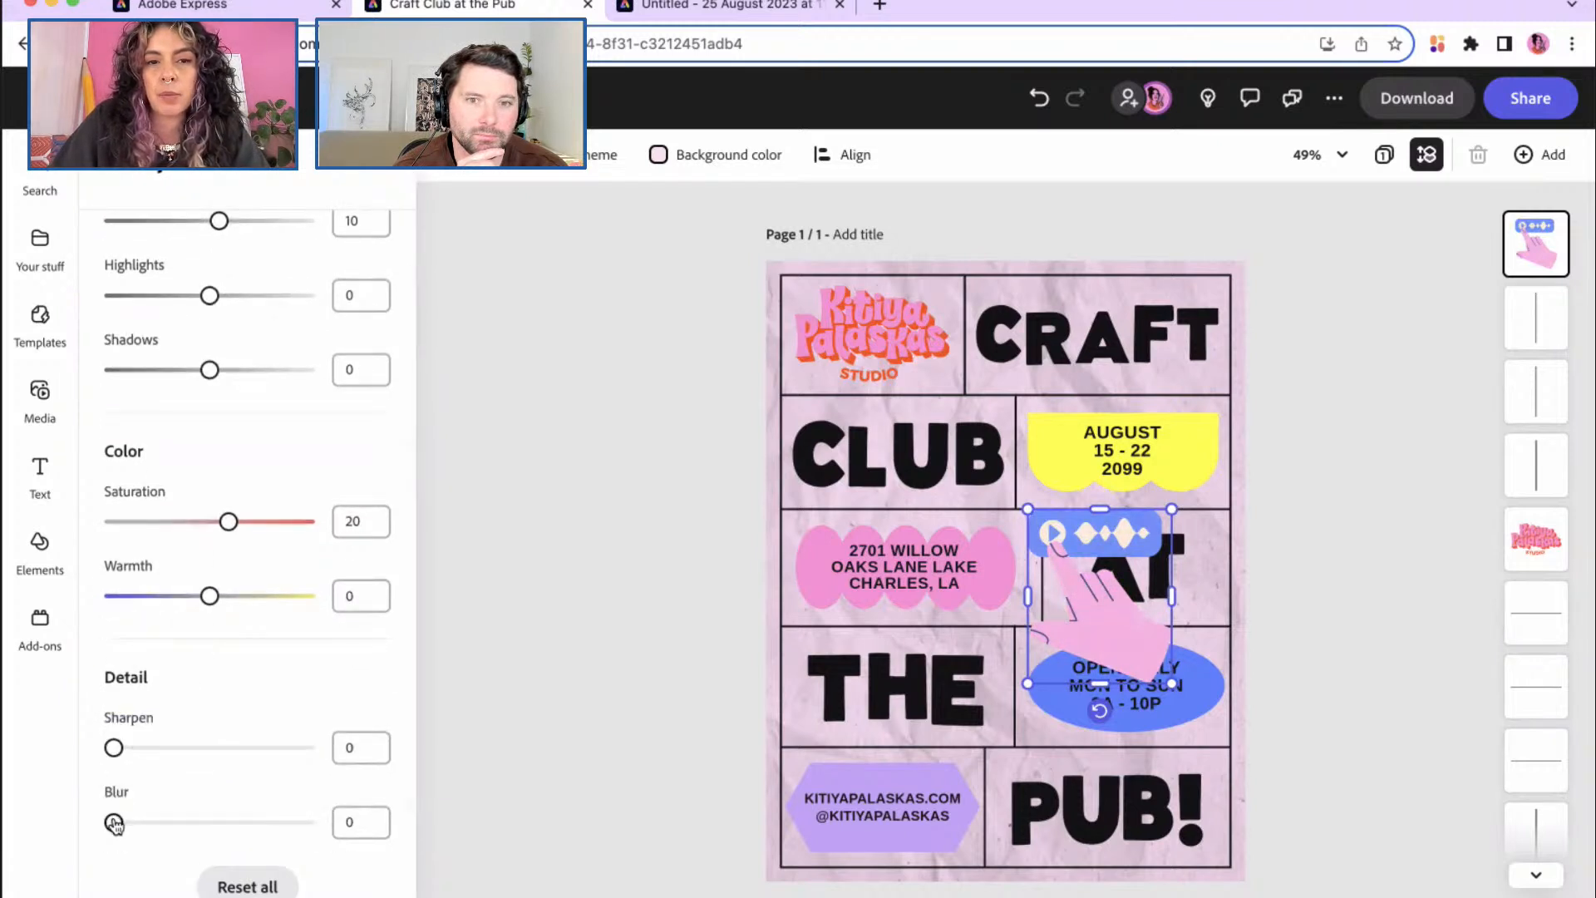
mouse_move(115, 823)
mouse_down()
mouse_move(208, 825)
mouse_move(107, 821)
mouse_up()
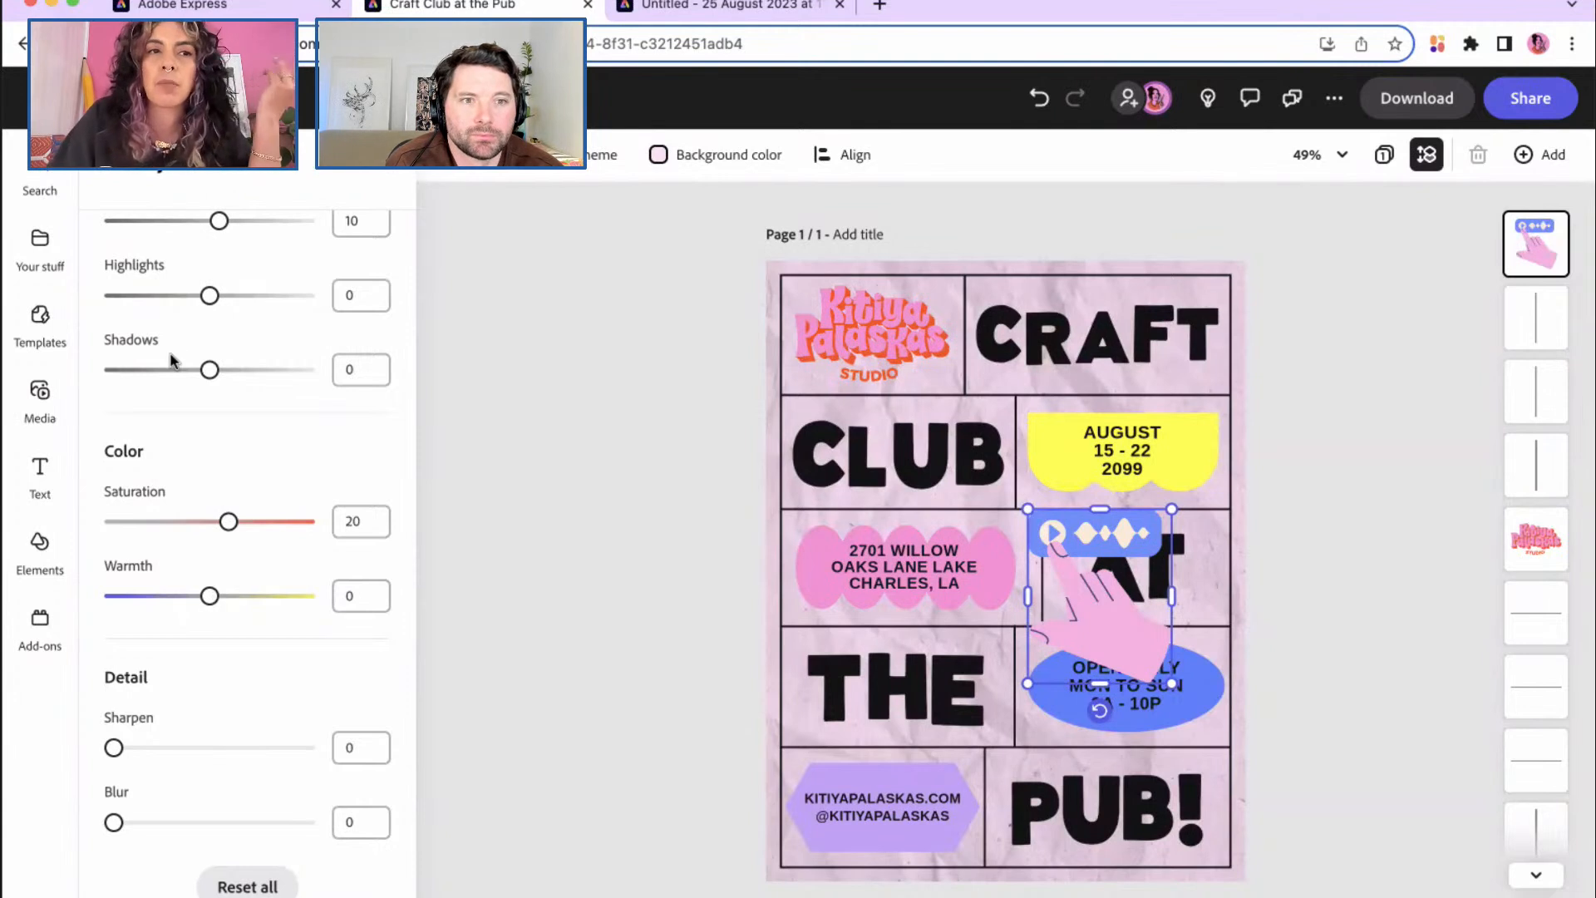
Step: Close the adjustment sliders, then add and delete a guitar illustration
click(114, 170)
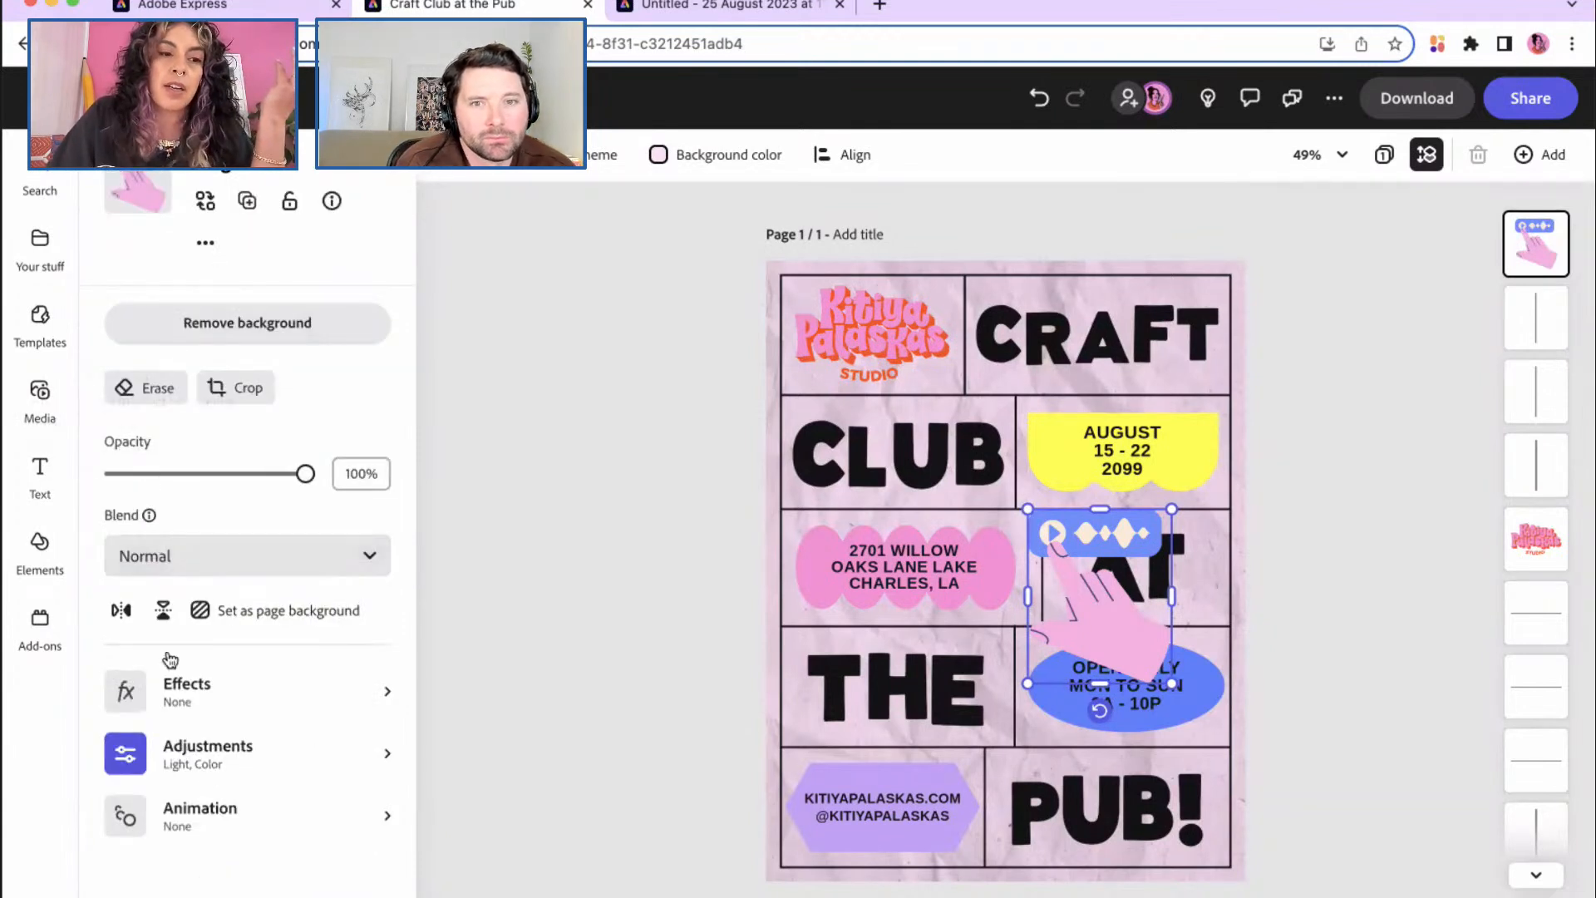
click(386, 761)
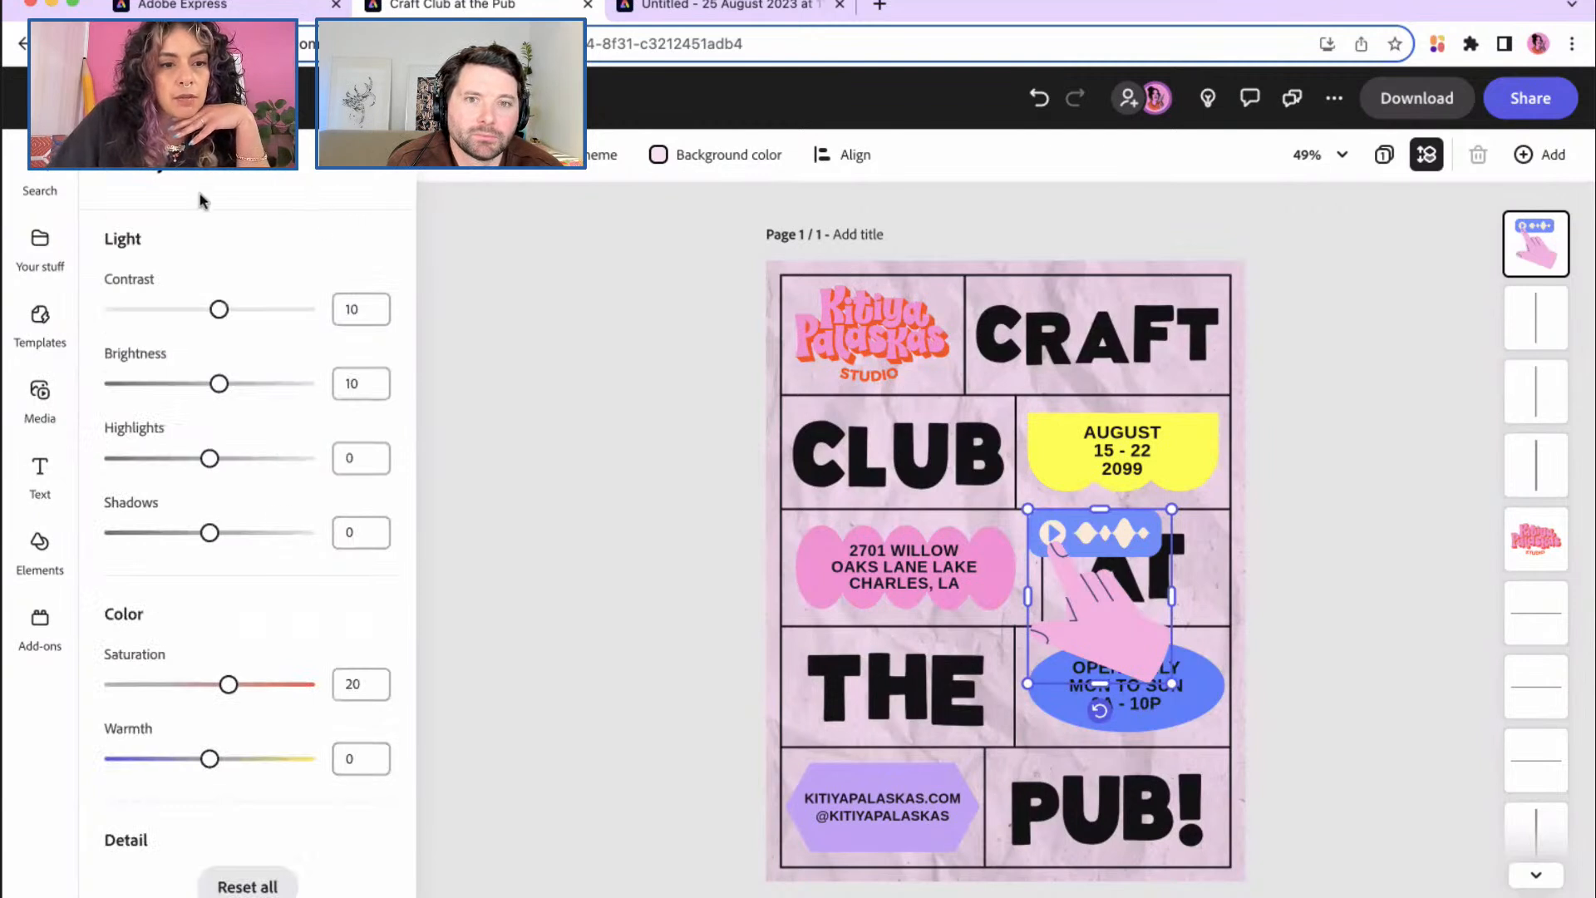
click(375, 164)
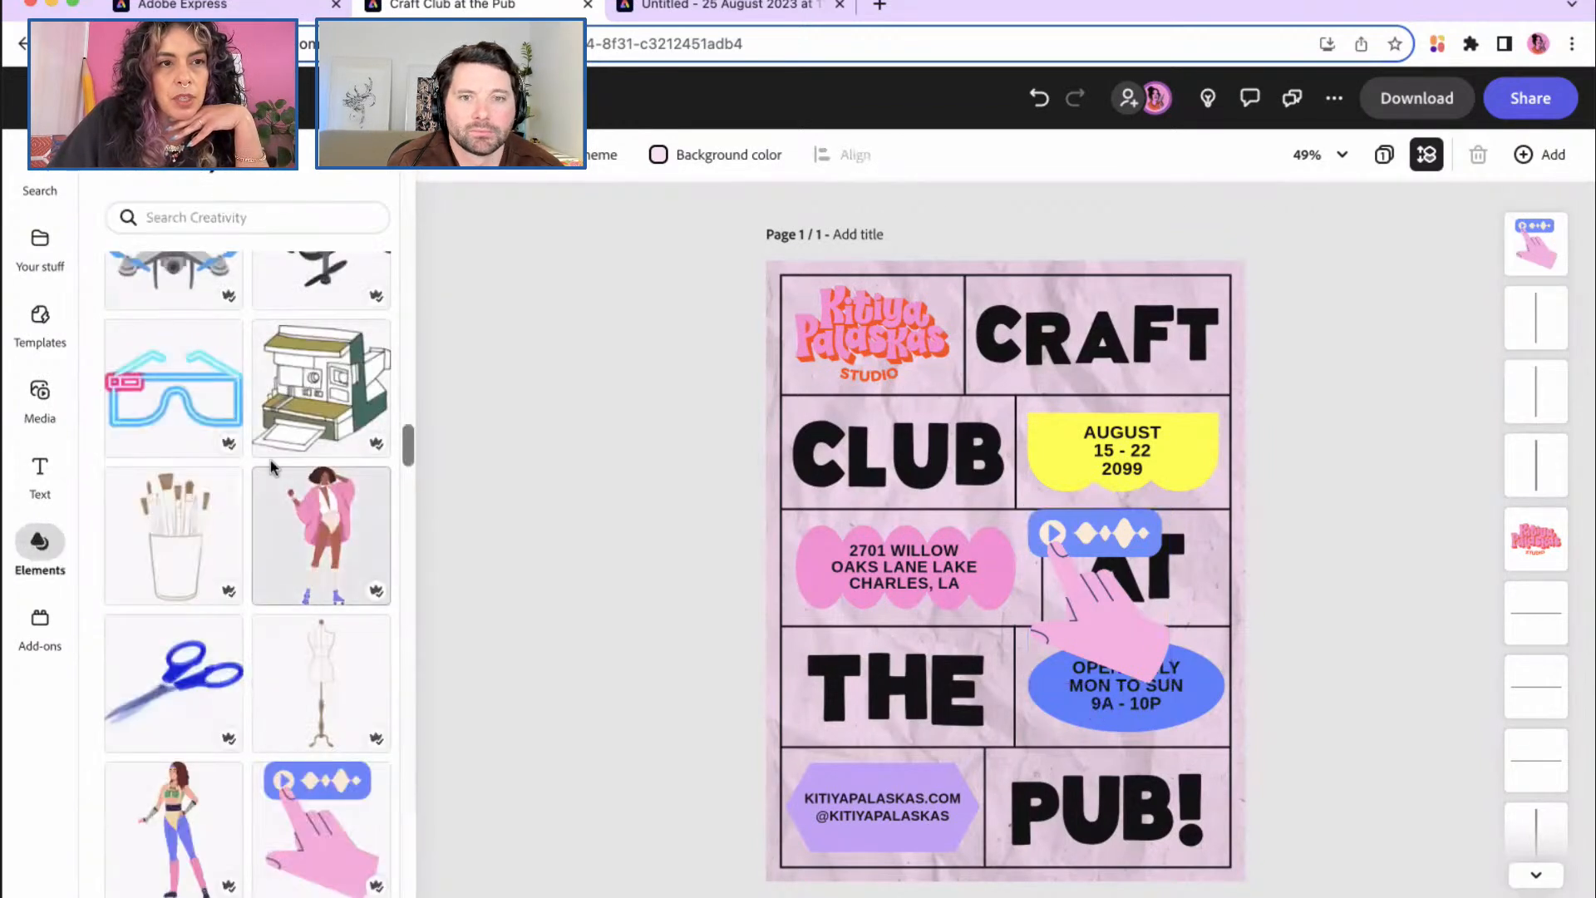
click(113, 170)
click(150, 337)
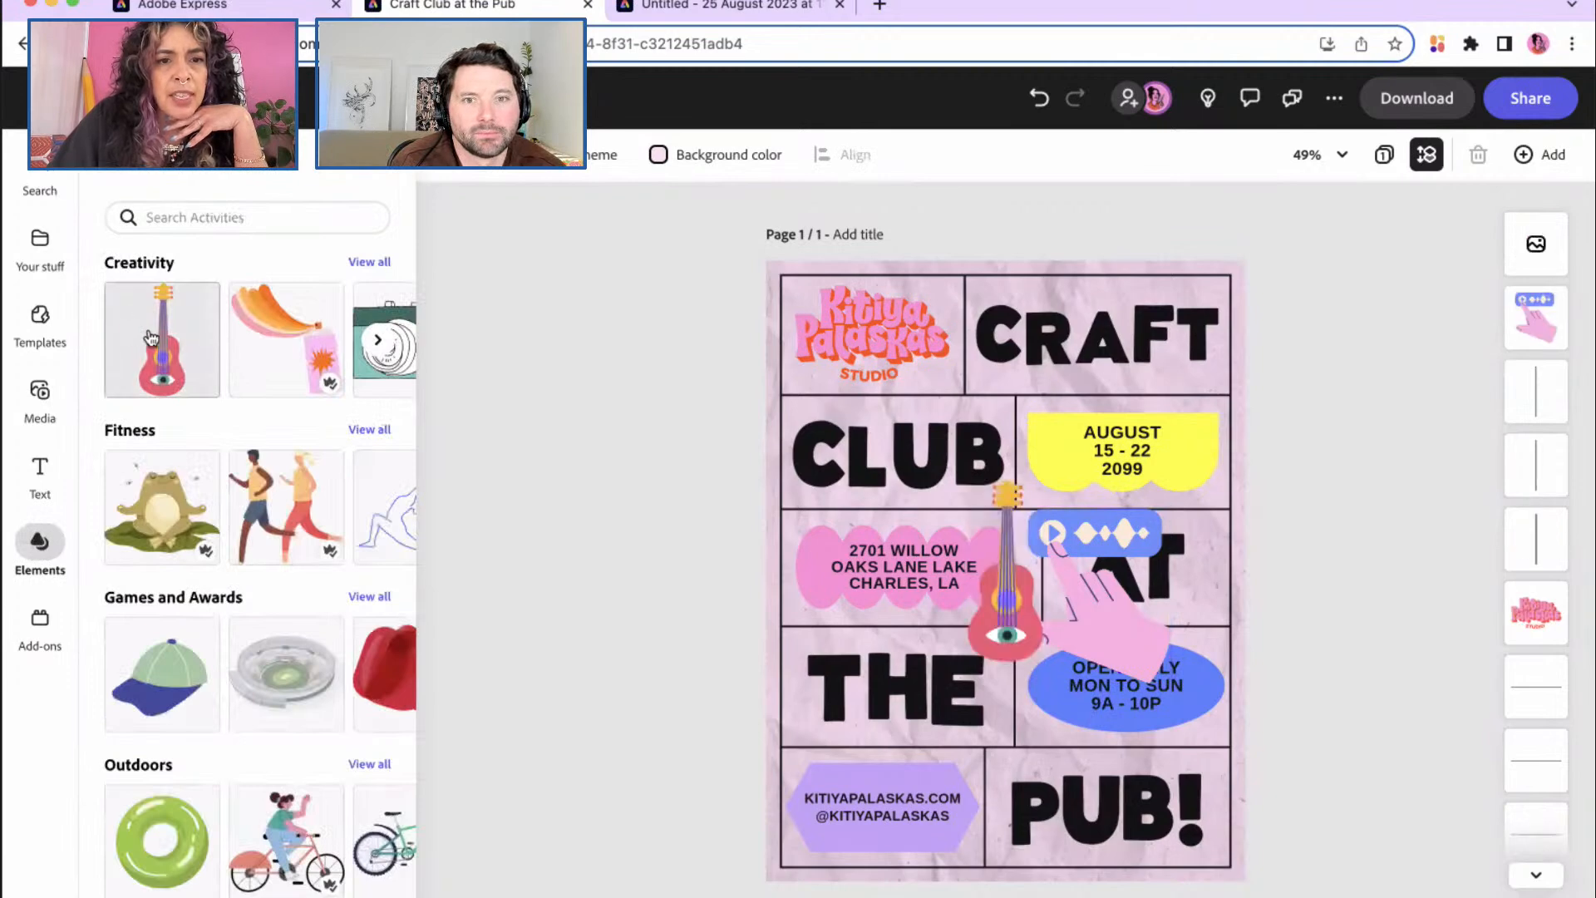
click(1027, 622)
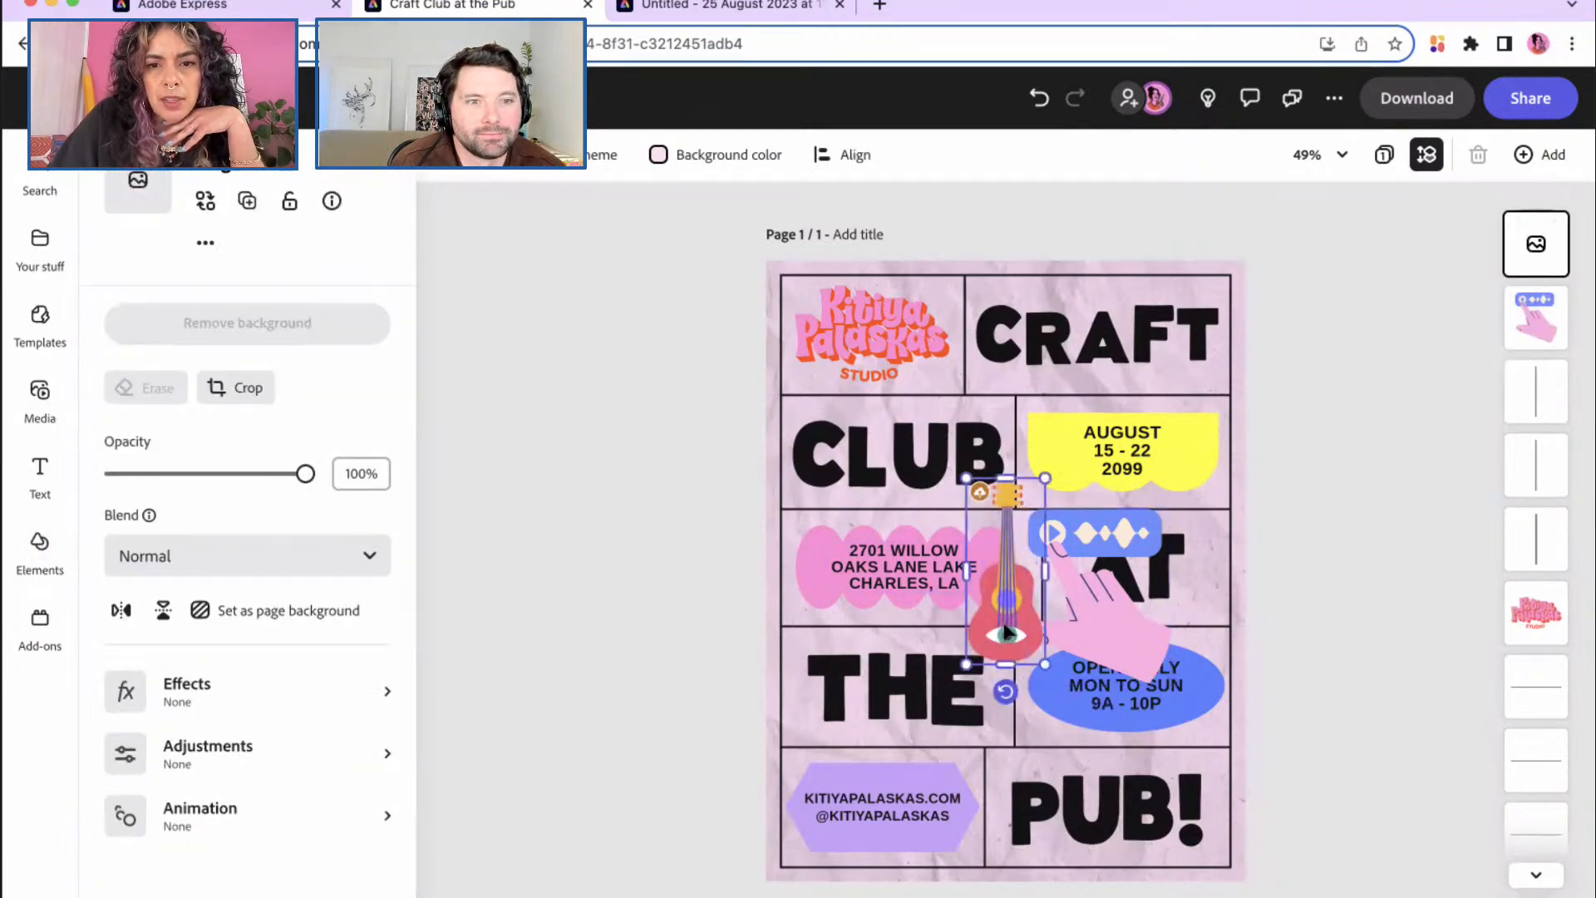
key(Delete)
Step: Reselect the pink hand, view its Animation options, and return to its properties
click(1079, 627)
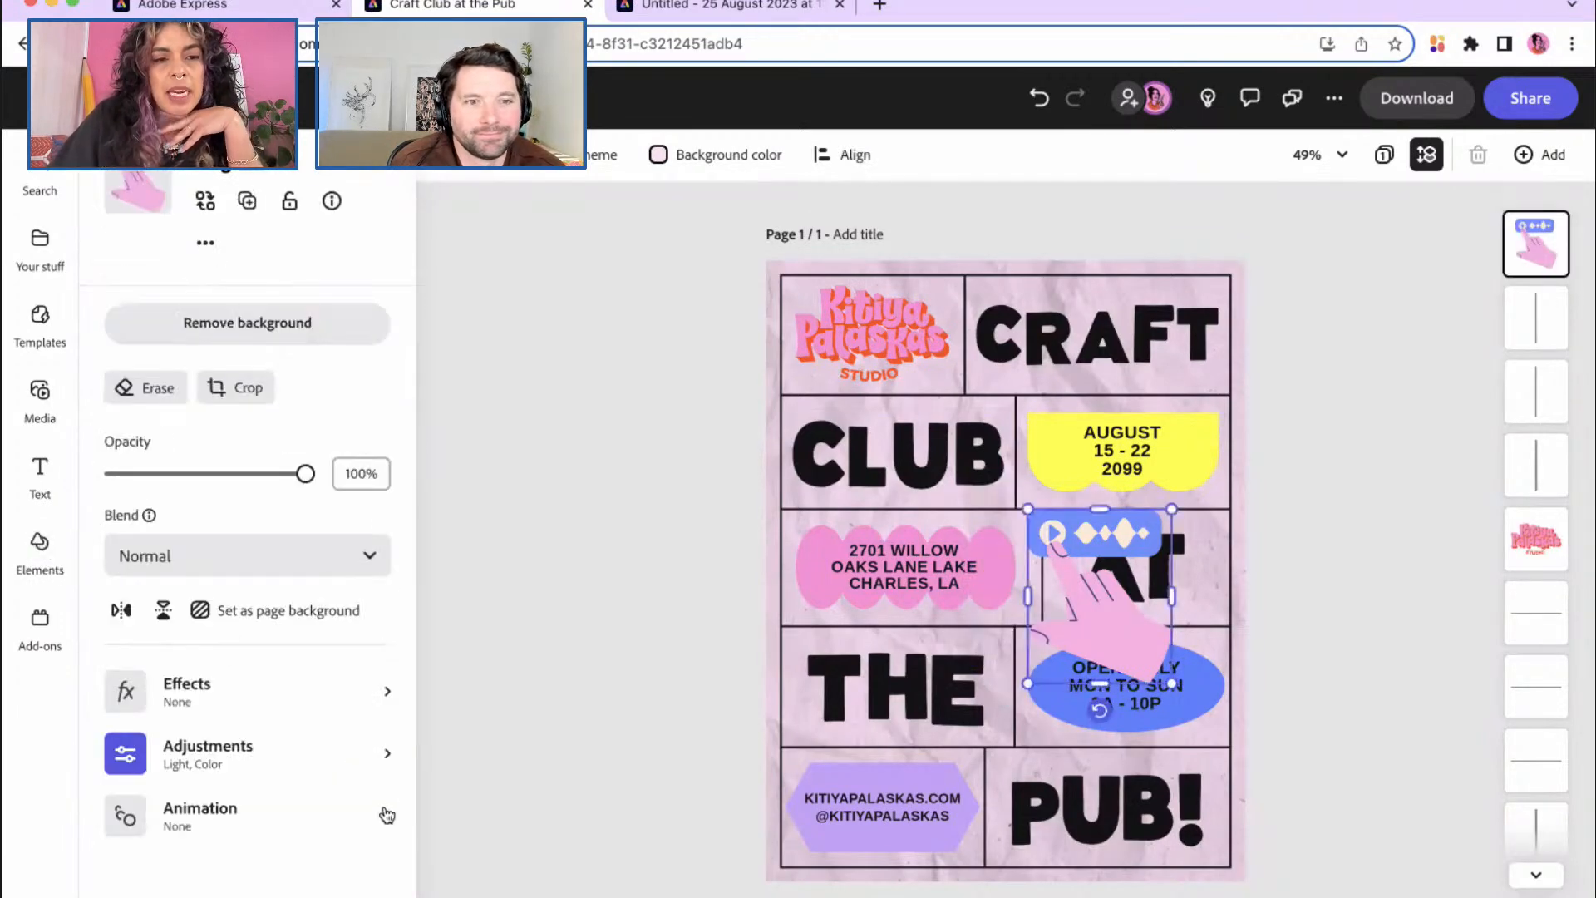
click(389, 820)
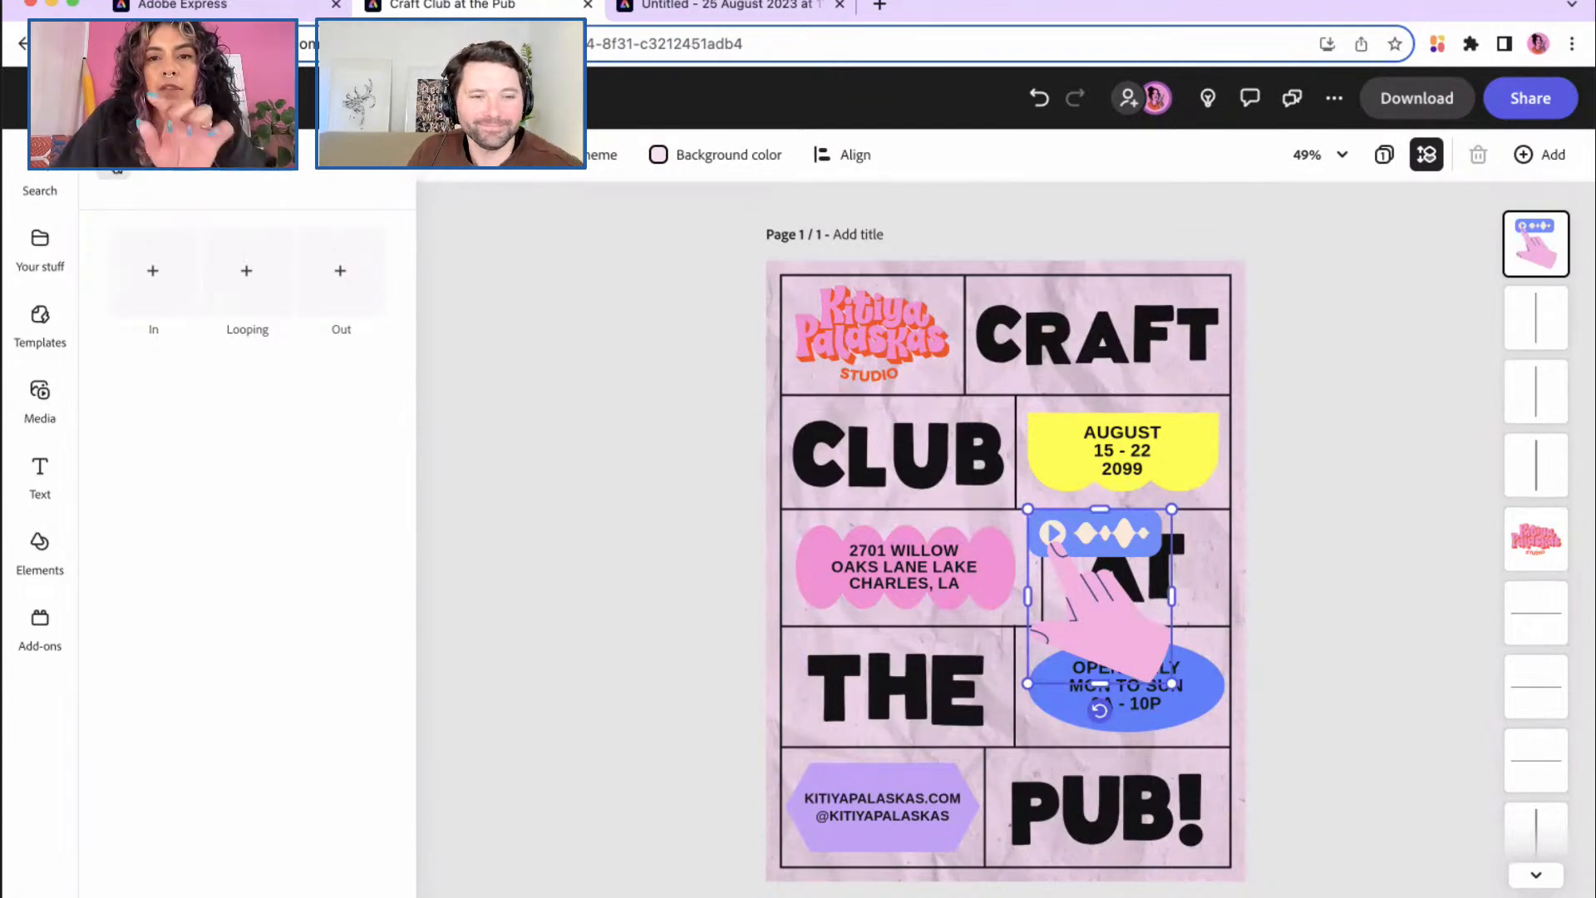
click(117, 166)
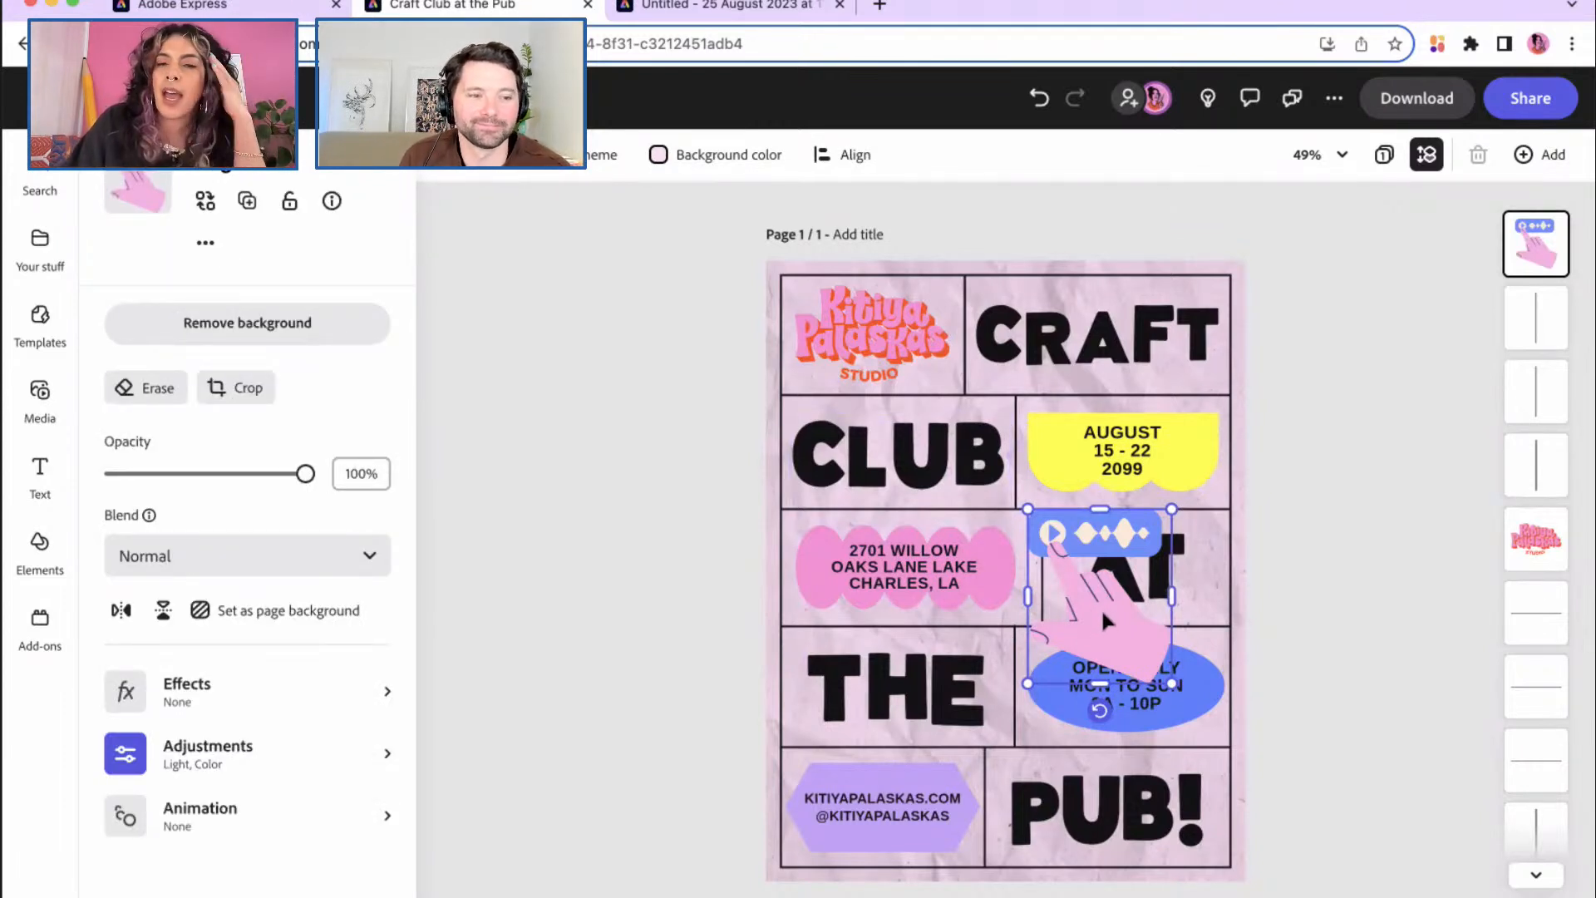
Step: Shift the pink hand left over the AT cell, then delete it from the poster
mouse_move(1102, 611)
mouse_down()
mouse_move(1040, 590)
mouse_move(1114, 630)
mouse_up()
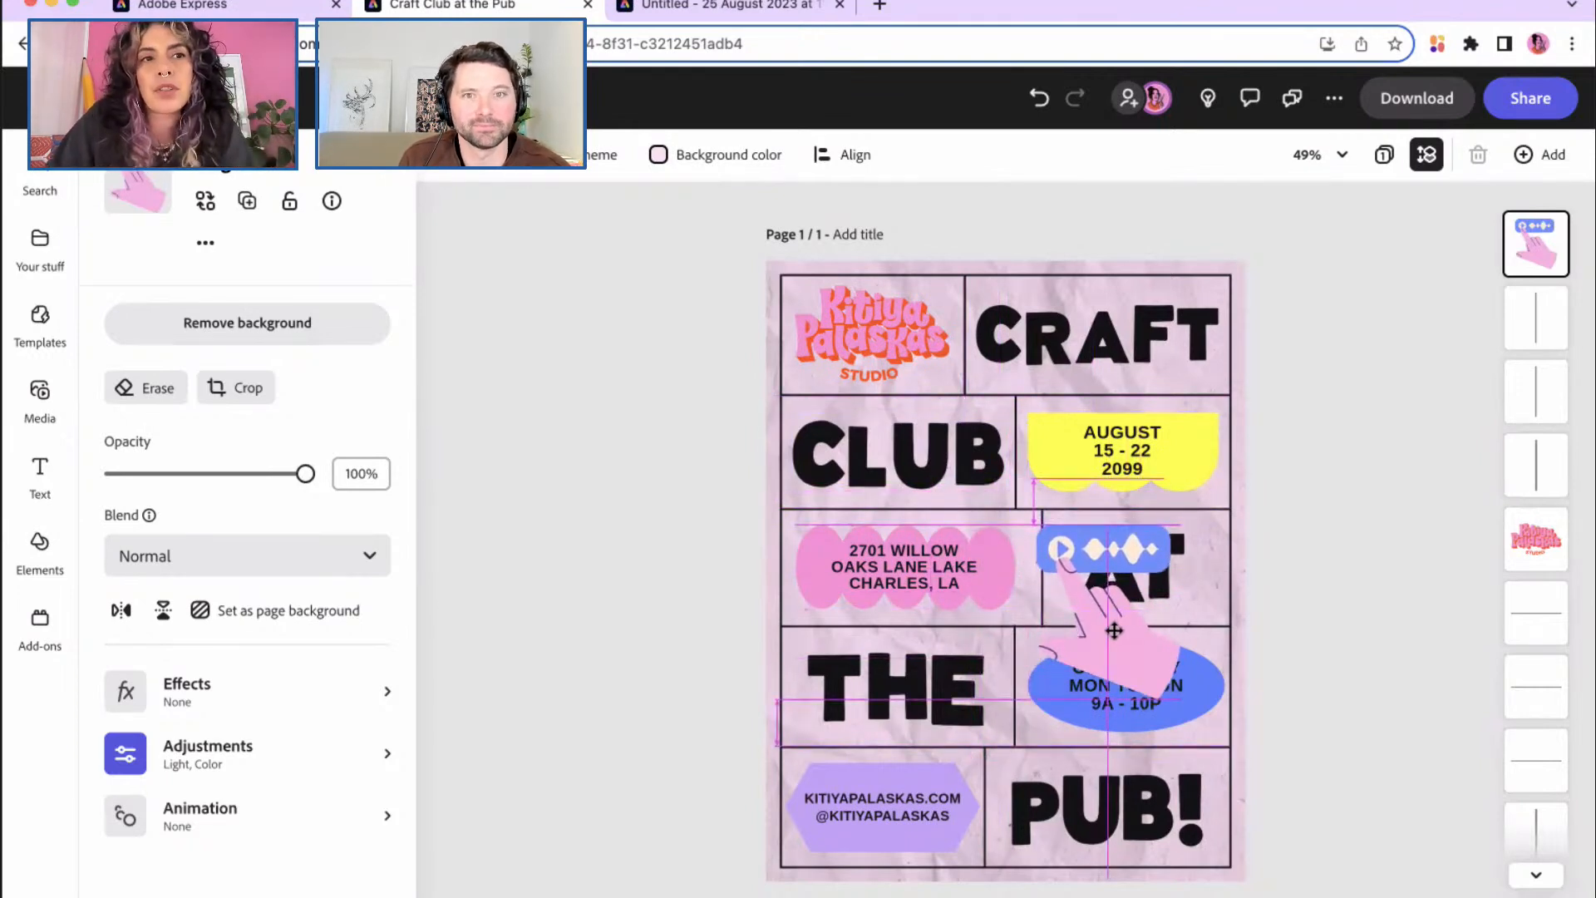
drag(1112, 630, 1066, 648)
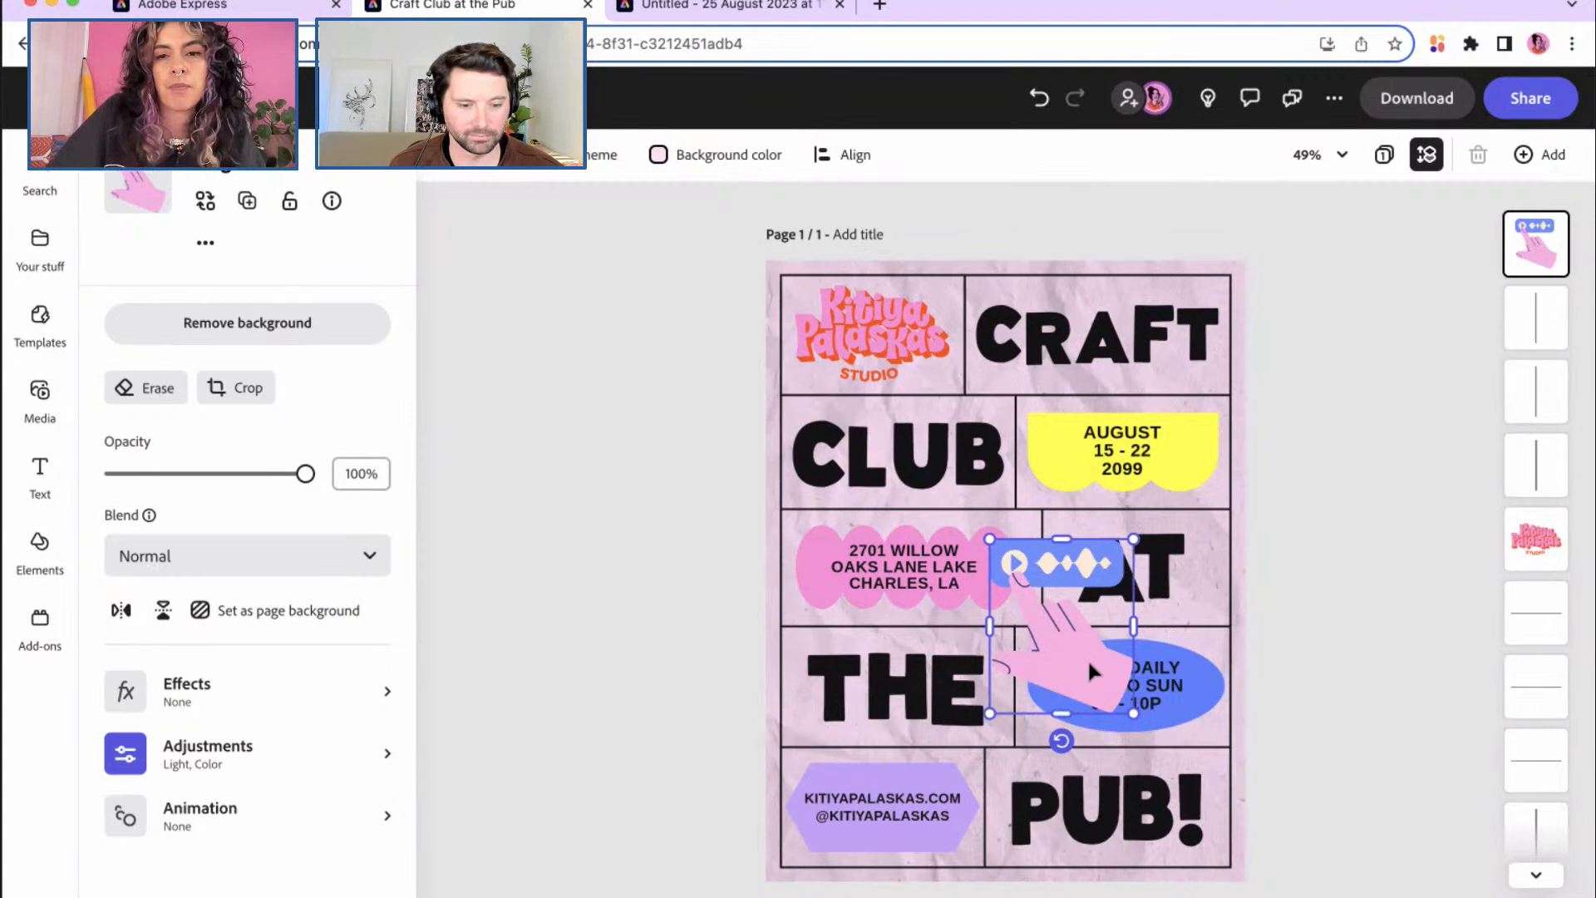
key(Delete)
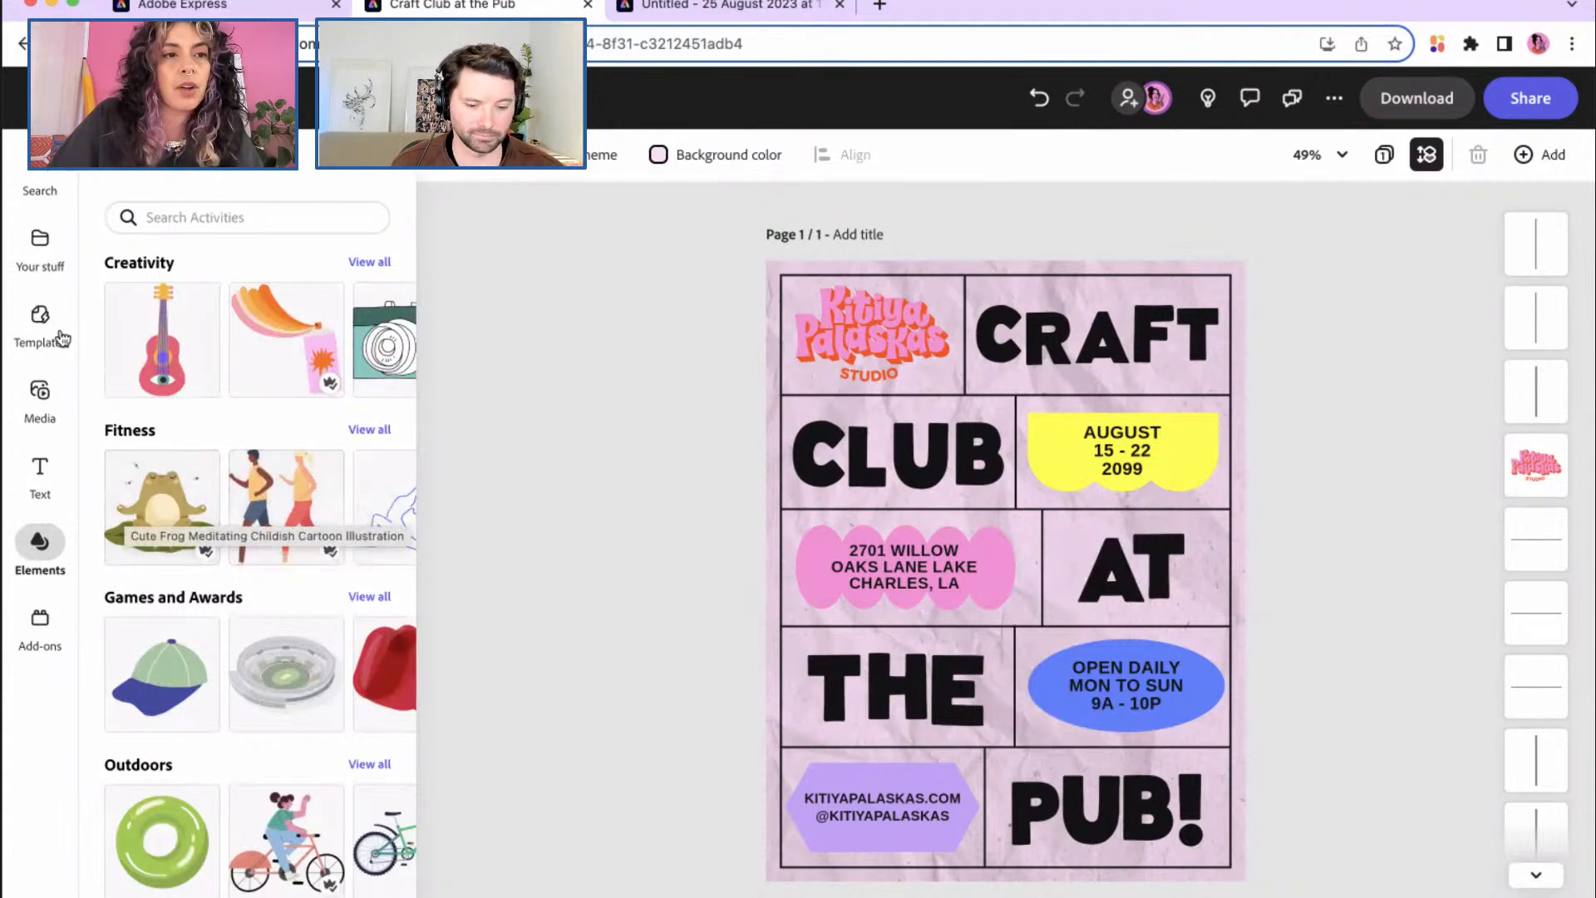
Step: Open the Cut and Paste Papercraft Graphics library from Your stuff's Brands & Libraries
click(52, 269)
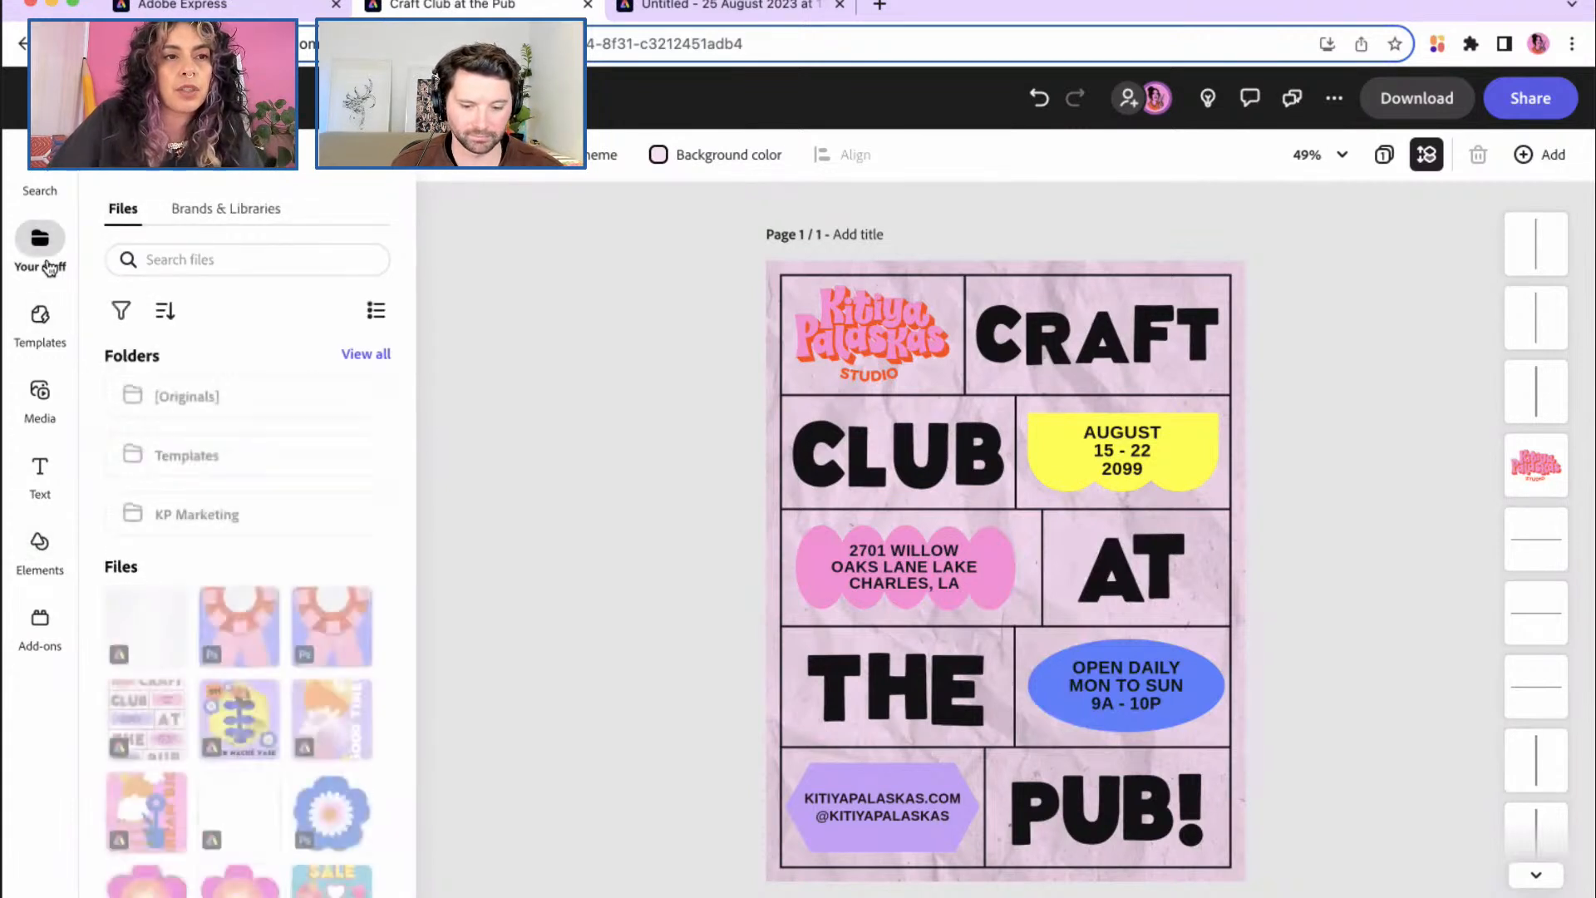
click(234, 214)
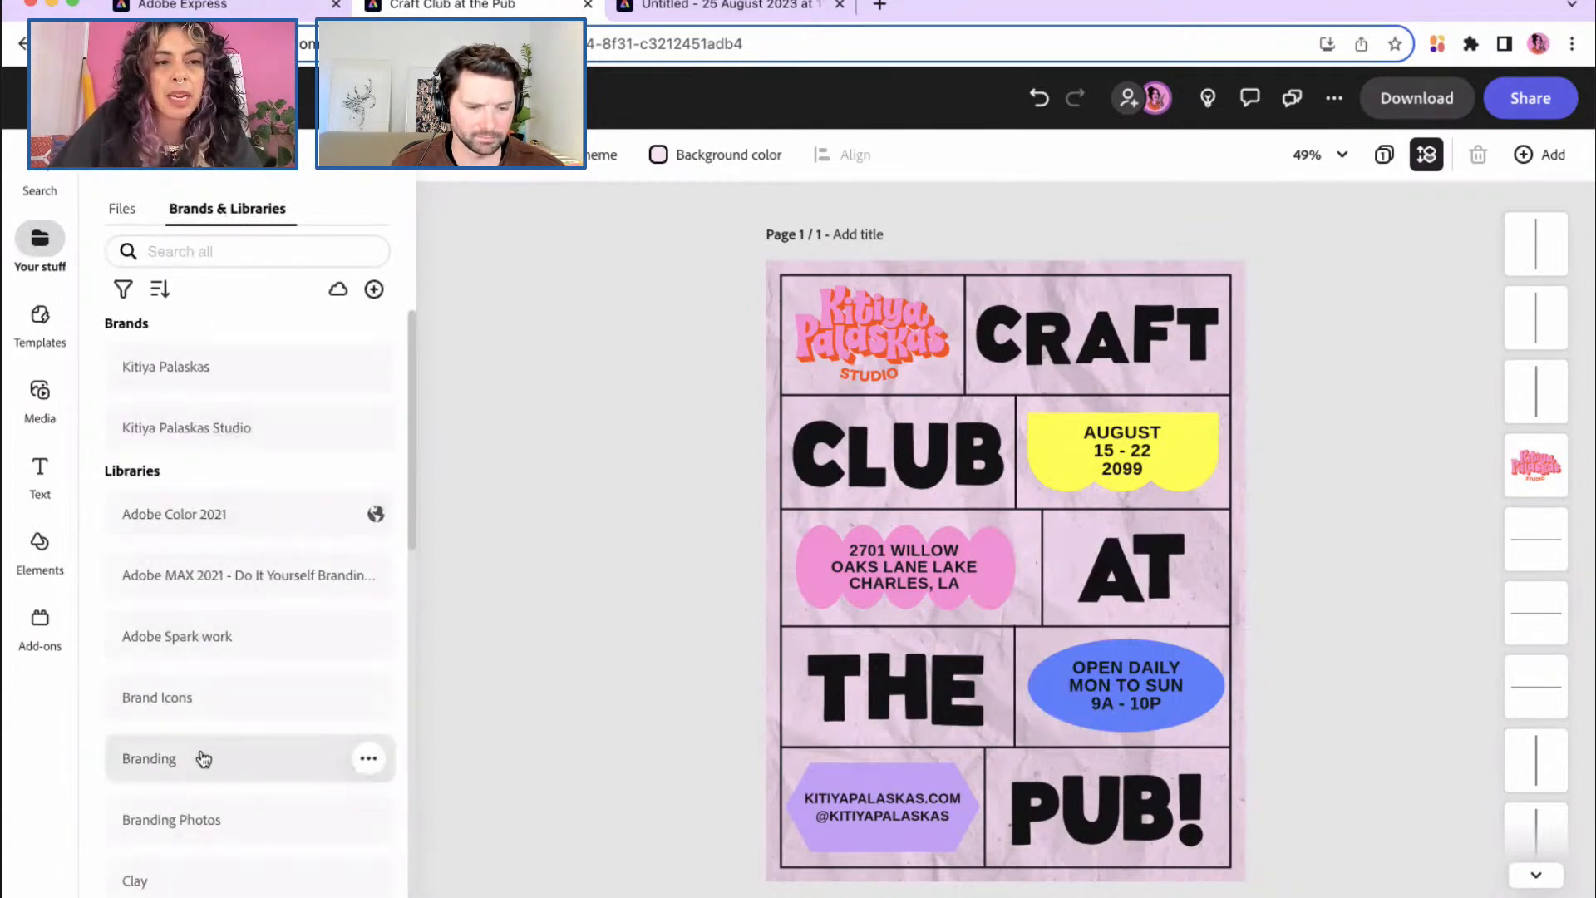
scroll(205, 752, down, 5)
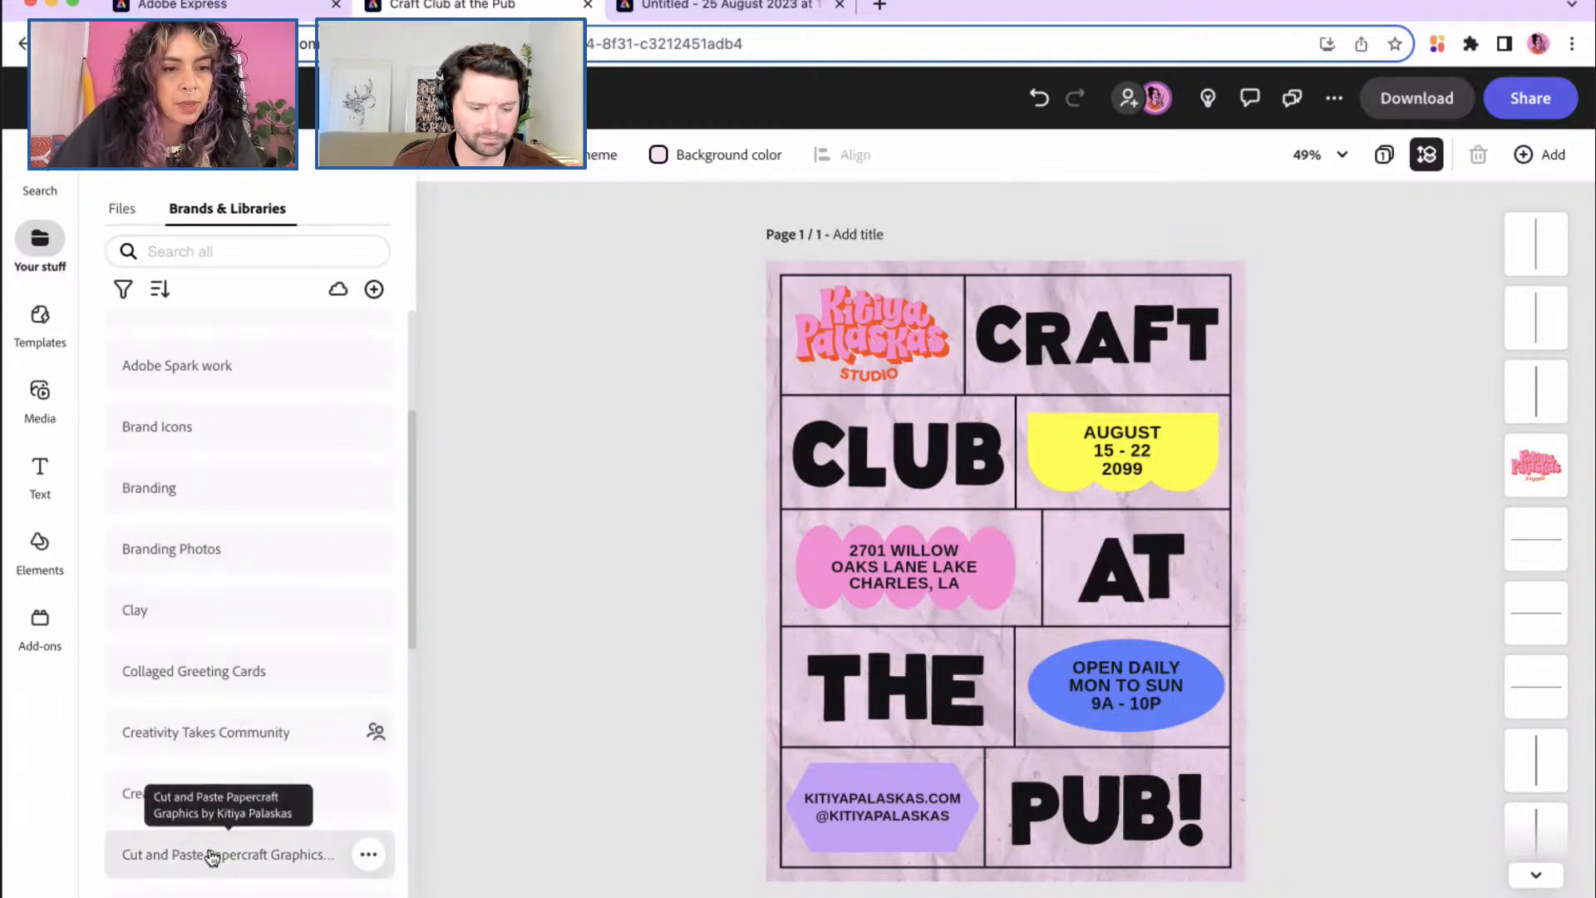
click(213, 857)
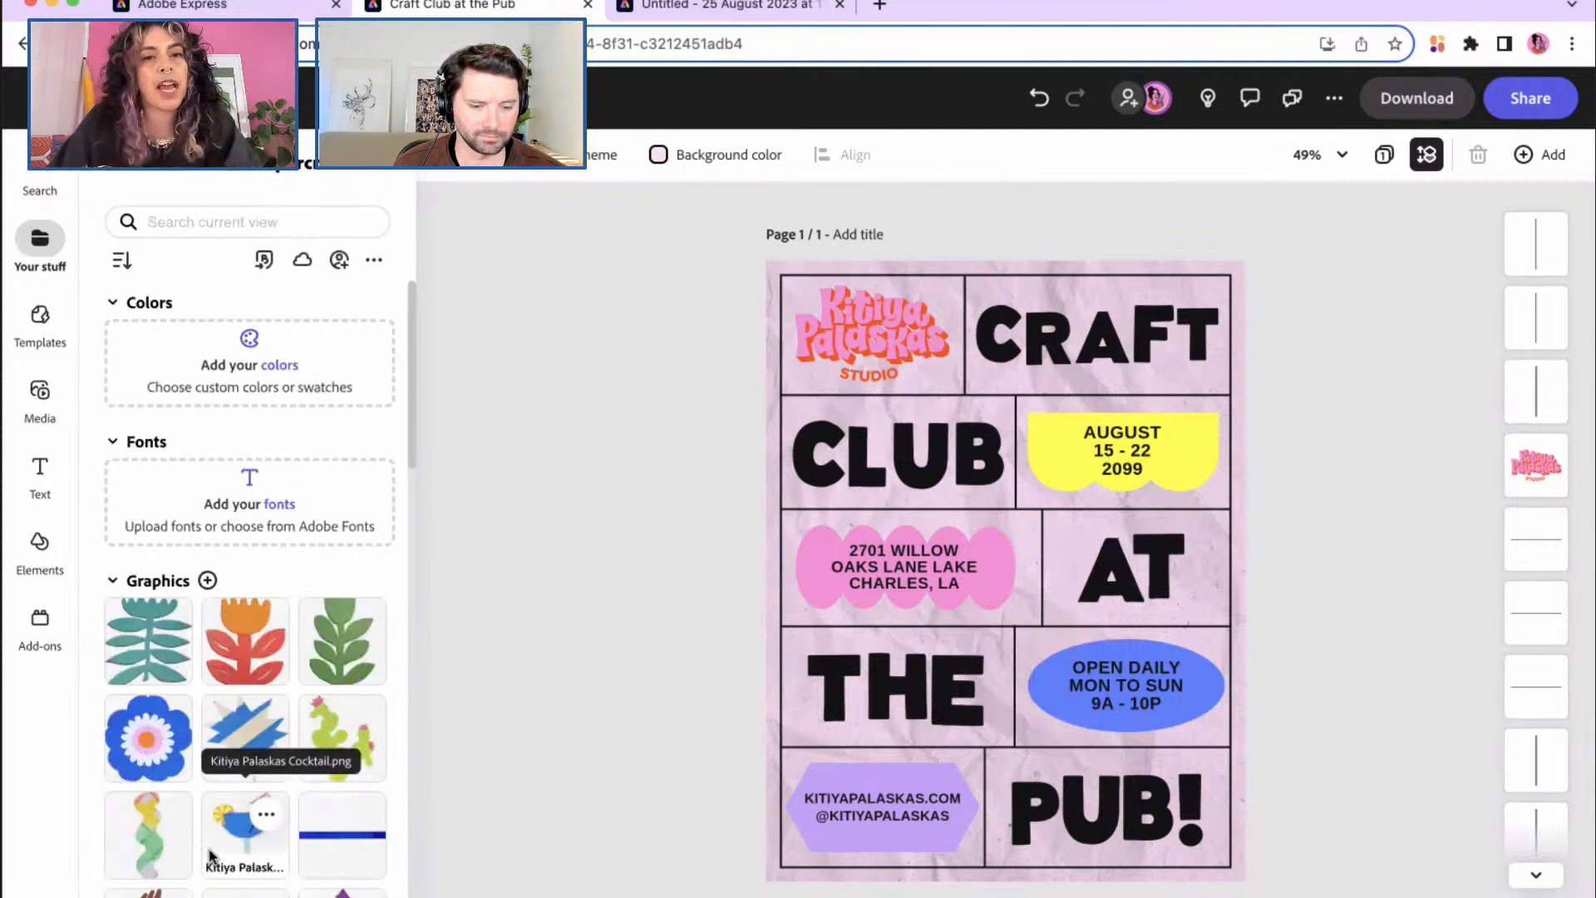
Step: Scroll through the library's graphics, such as hands, flowers and a rainbow
scroll(210, 856, down, 5)
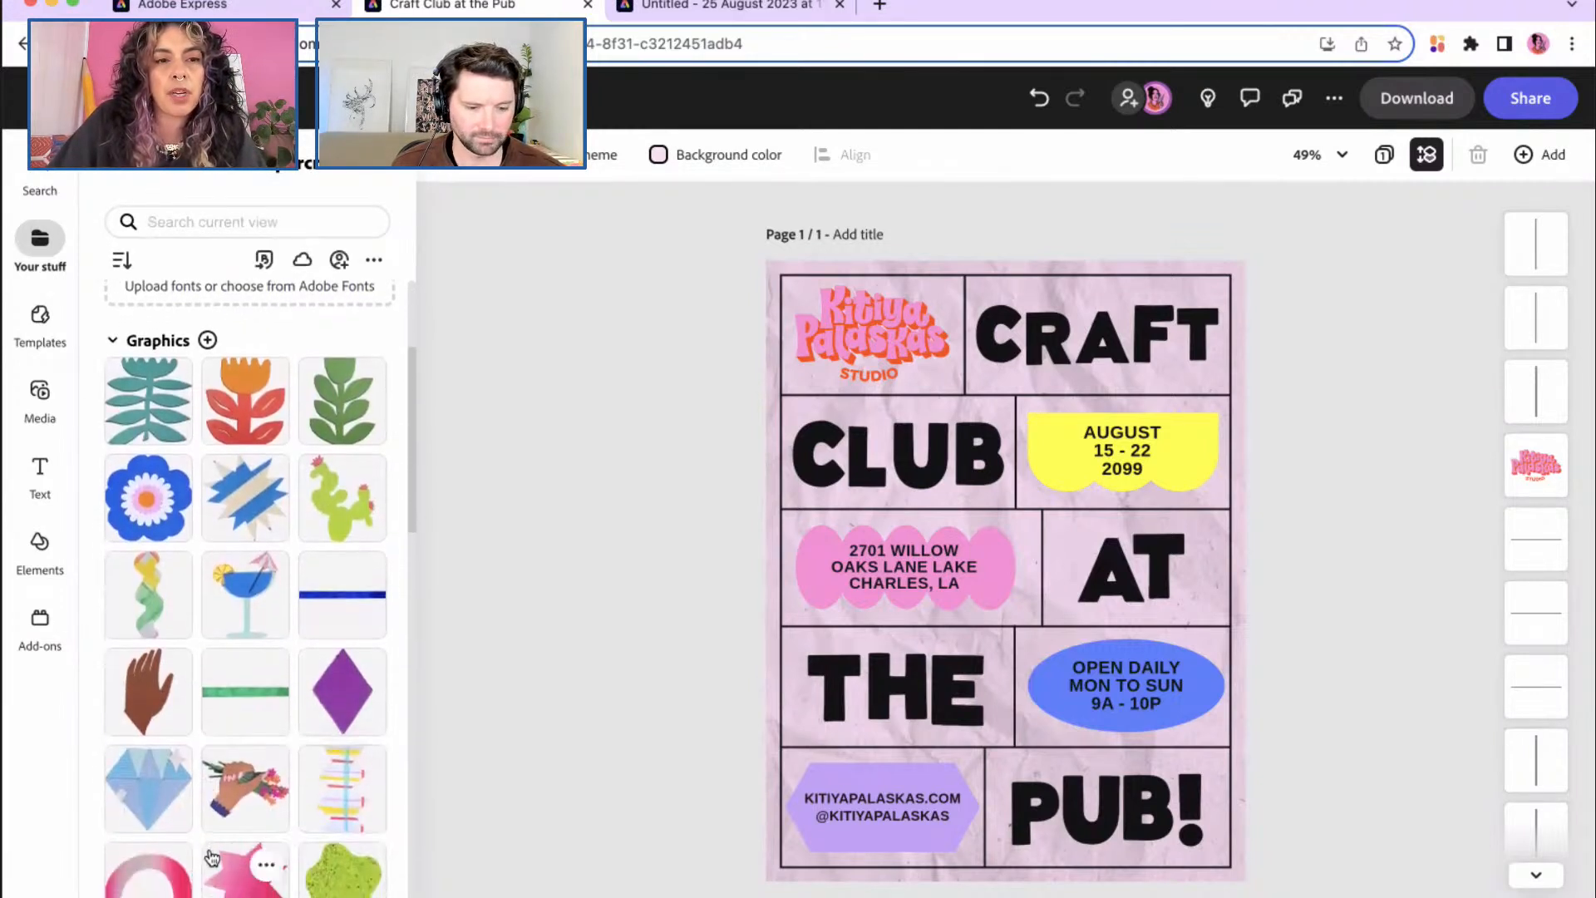
scroll(212, 856, down, 1)
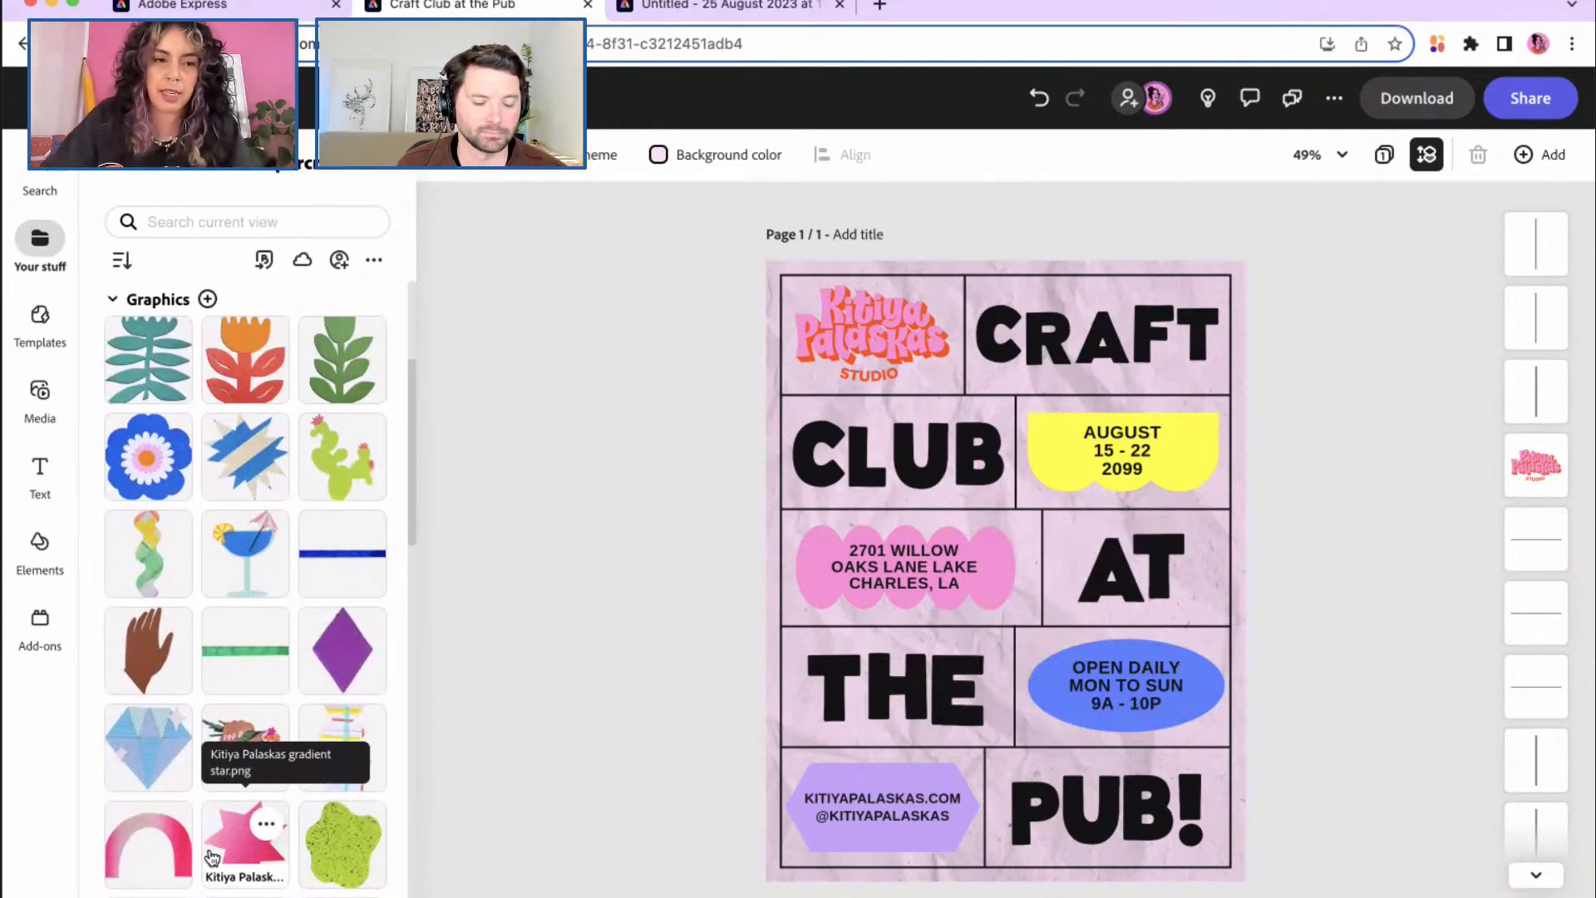
scroll(212, 856, down, 1)
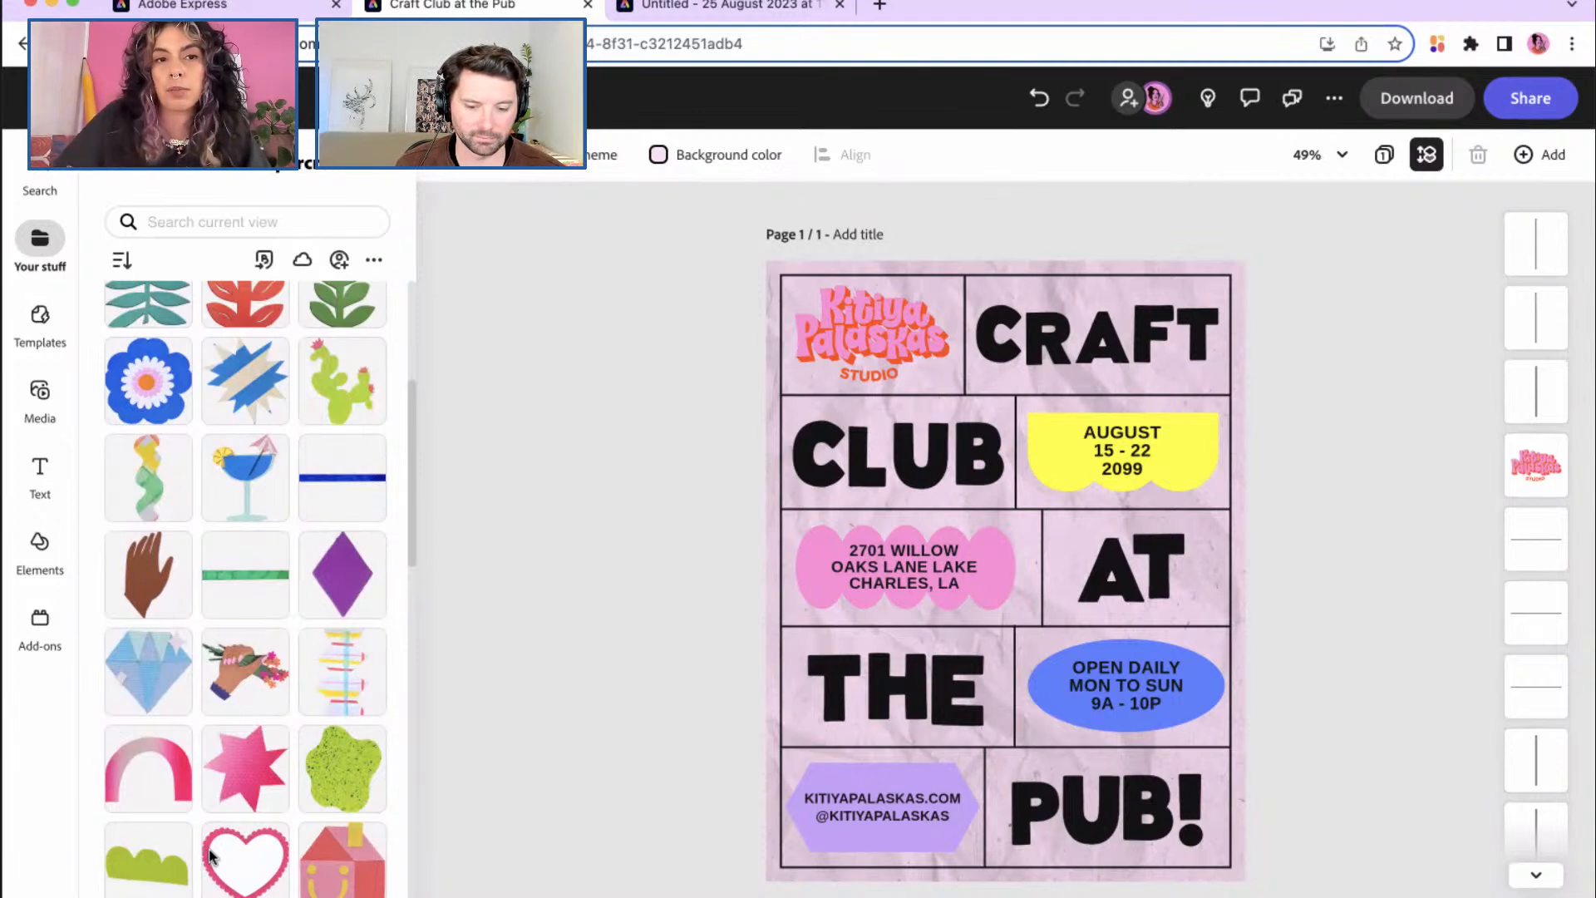
scroll(210, 854, down, 5)
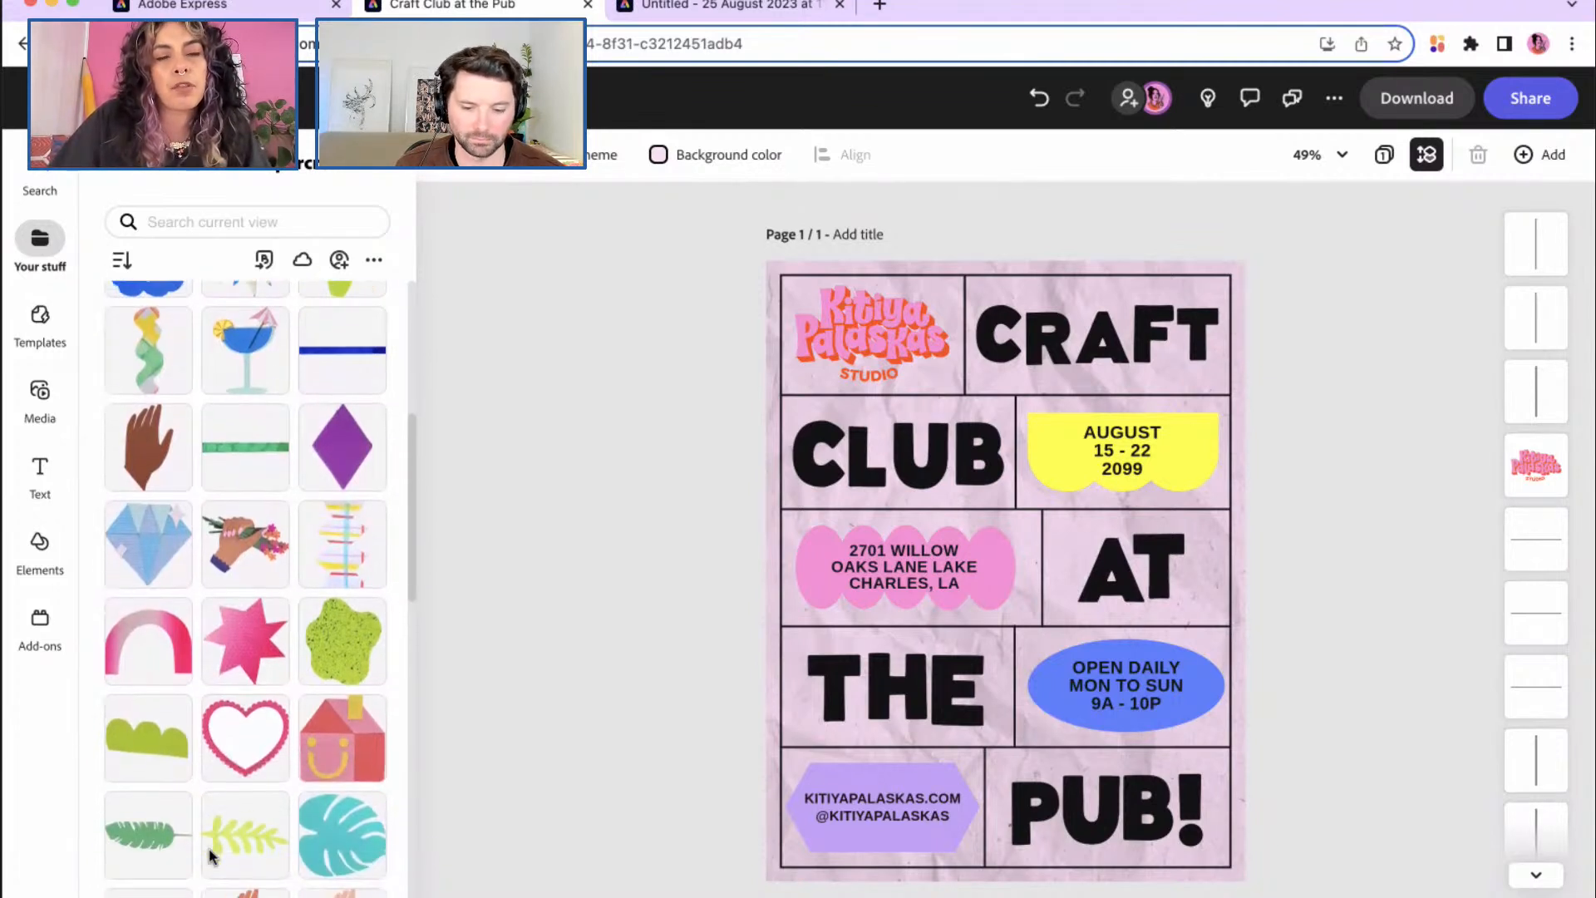
scroll(209, 854, down, 10)
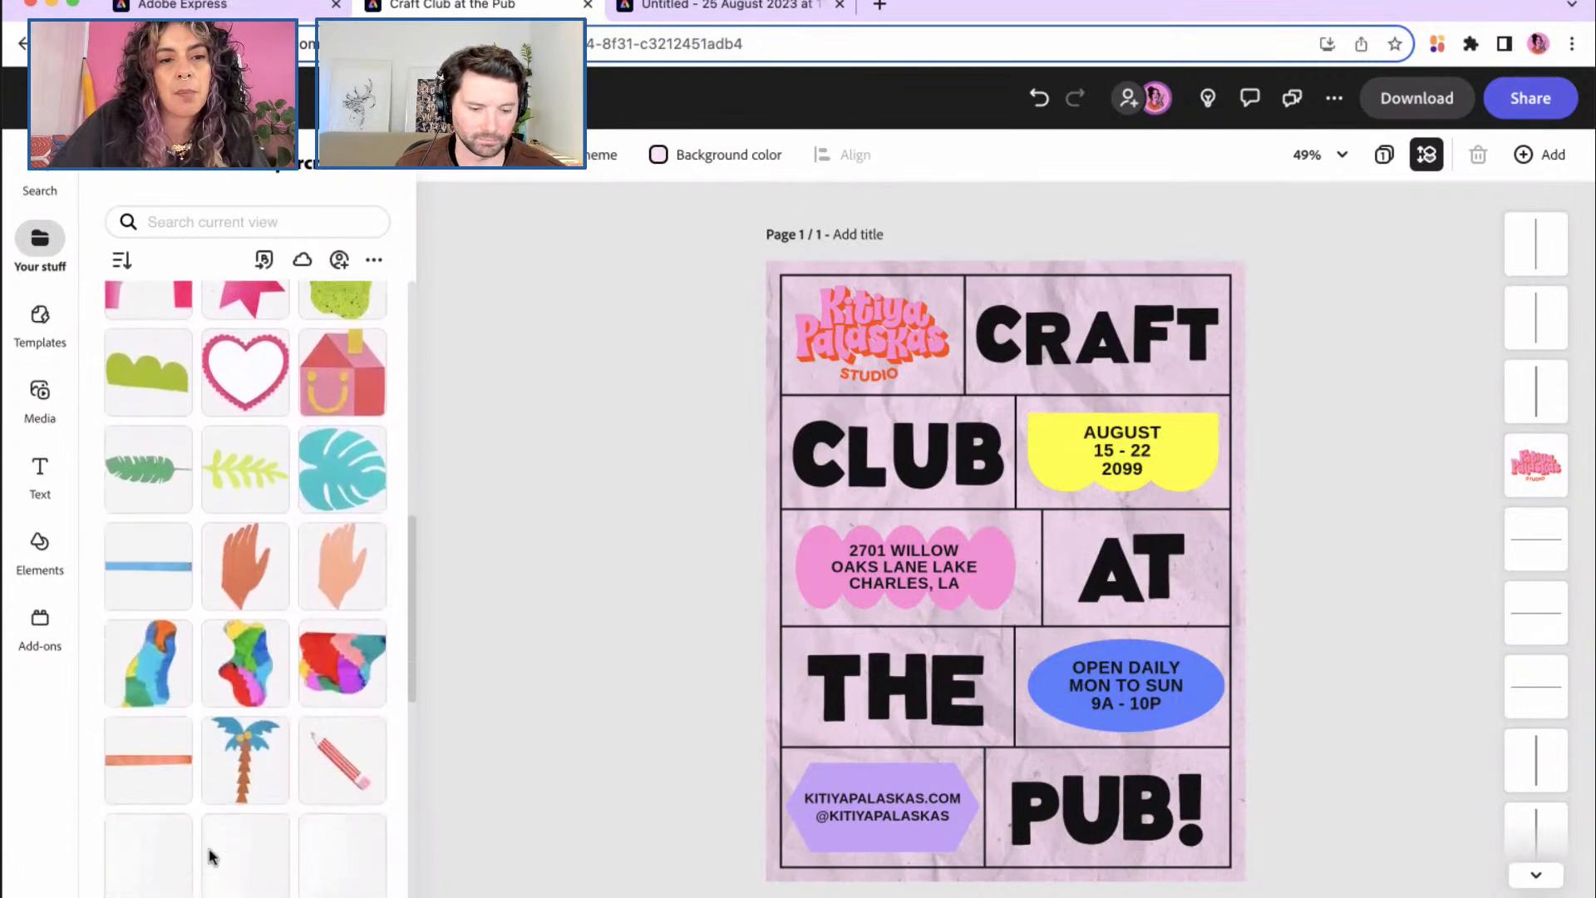
scroll(209, 853, down, 3)
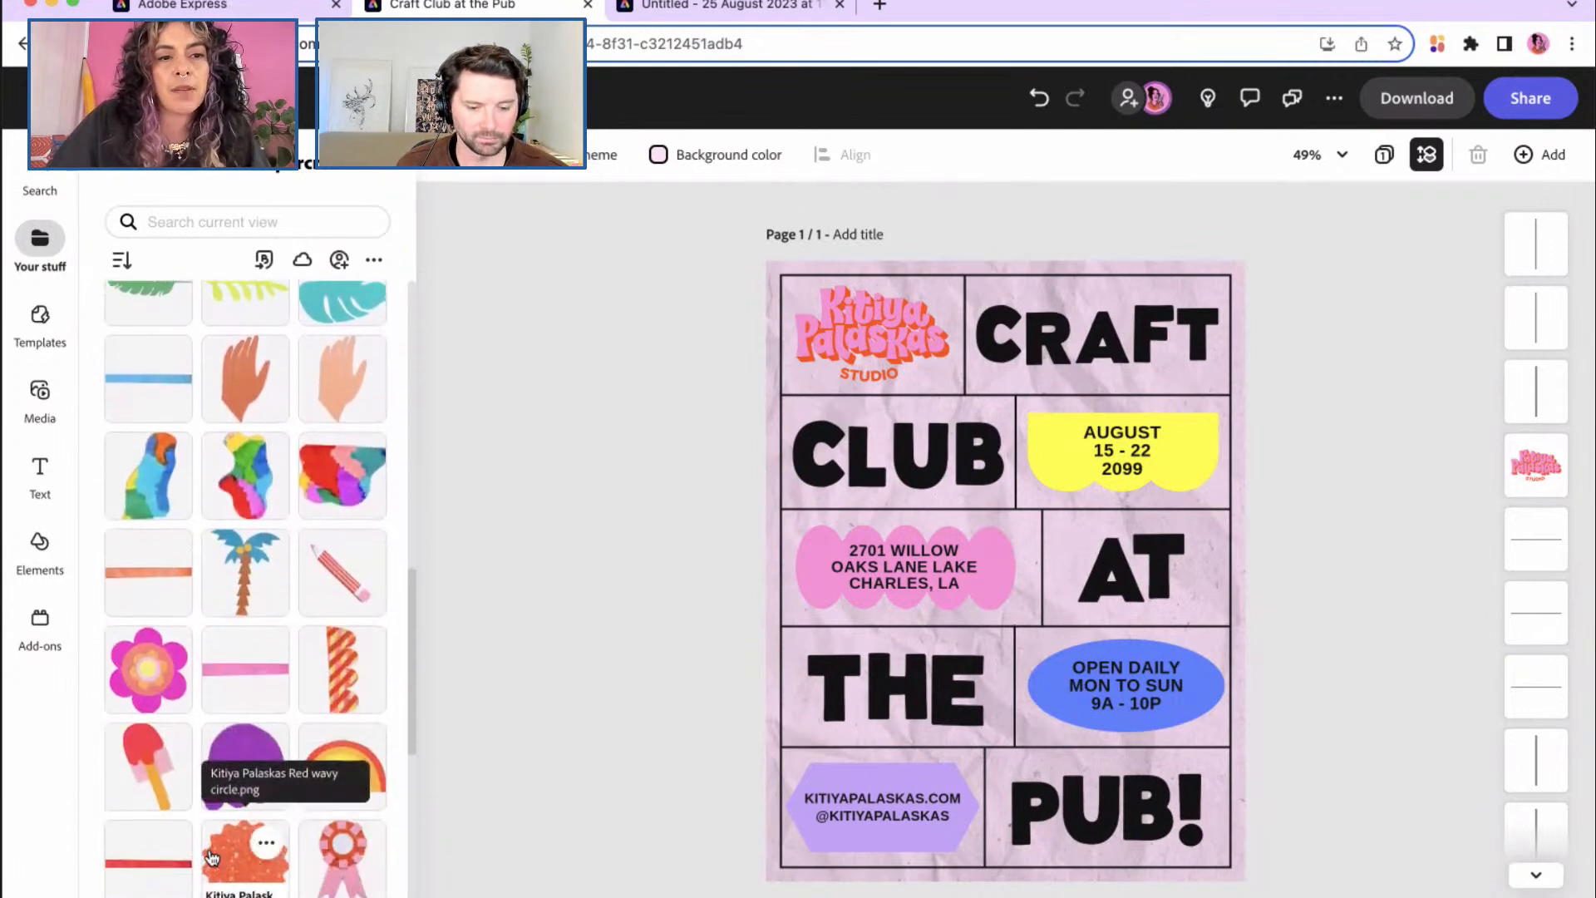
scroll(210, 852, down, 2)
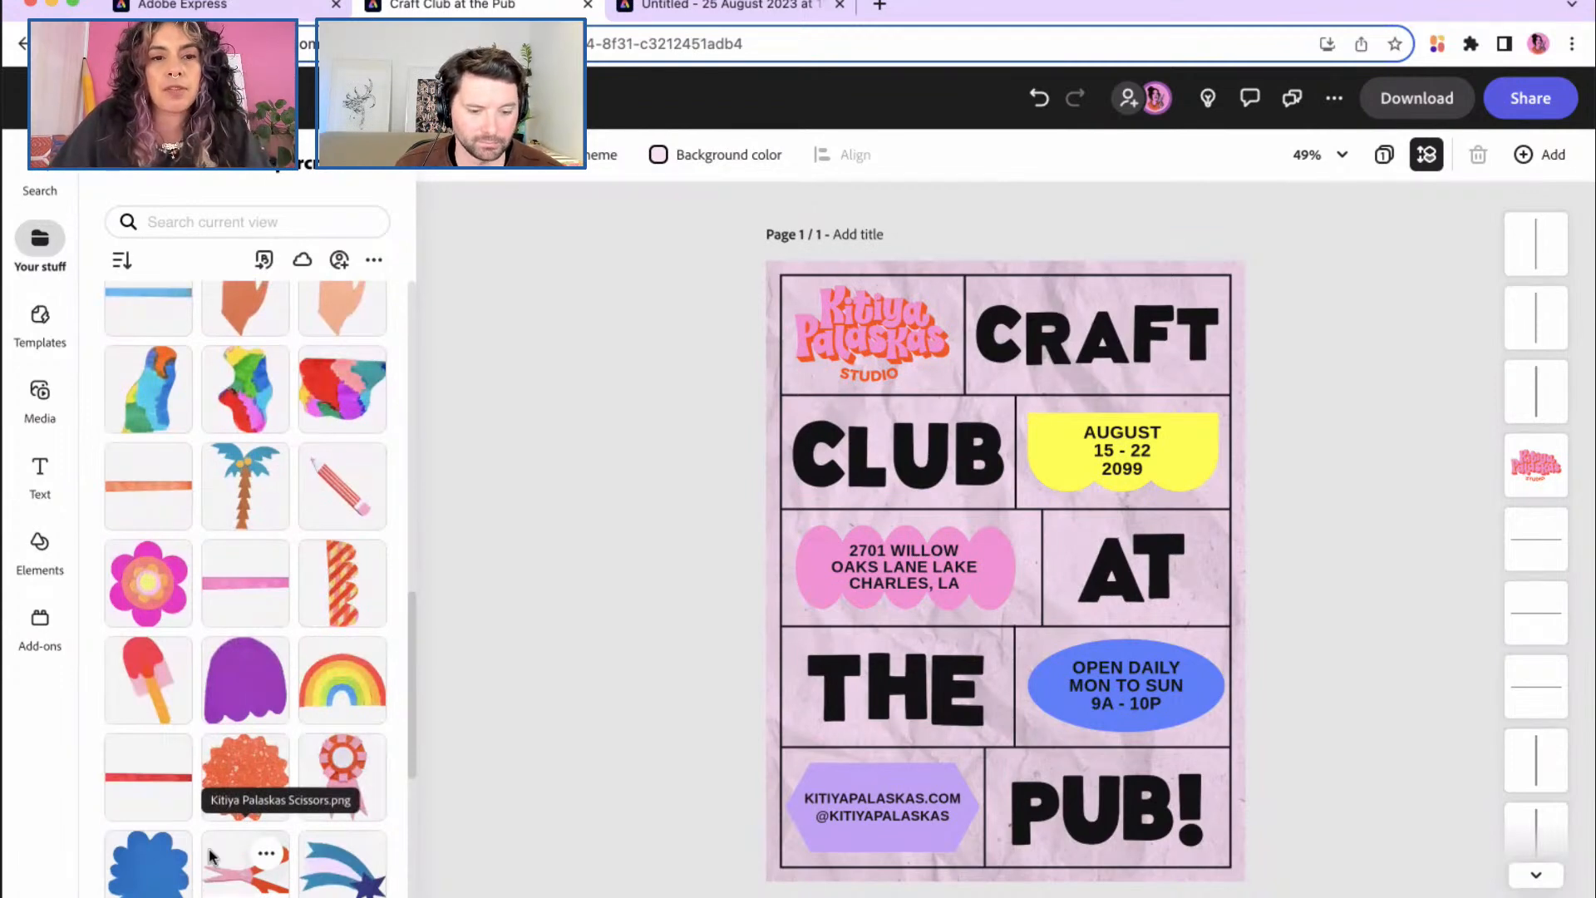
scroll(209, 854, down, 13)
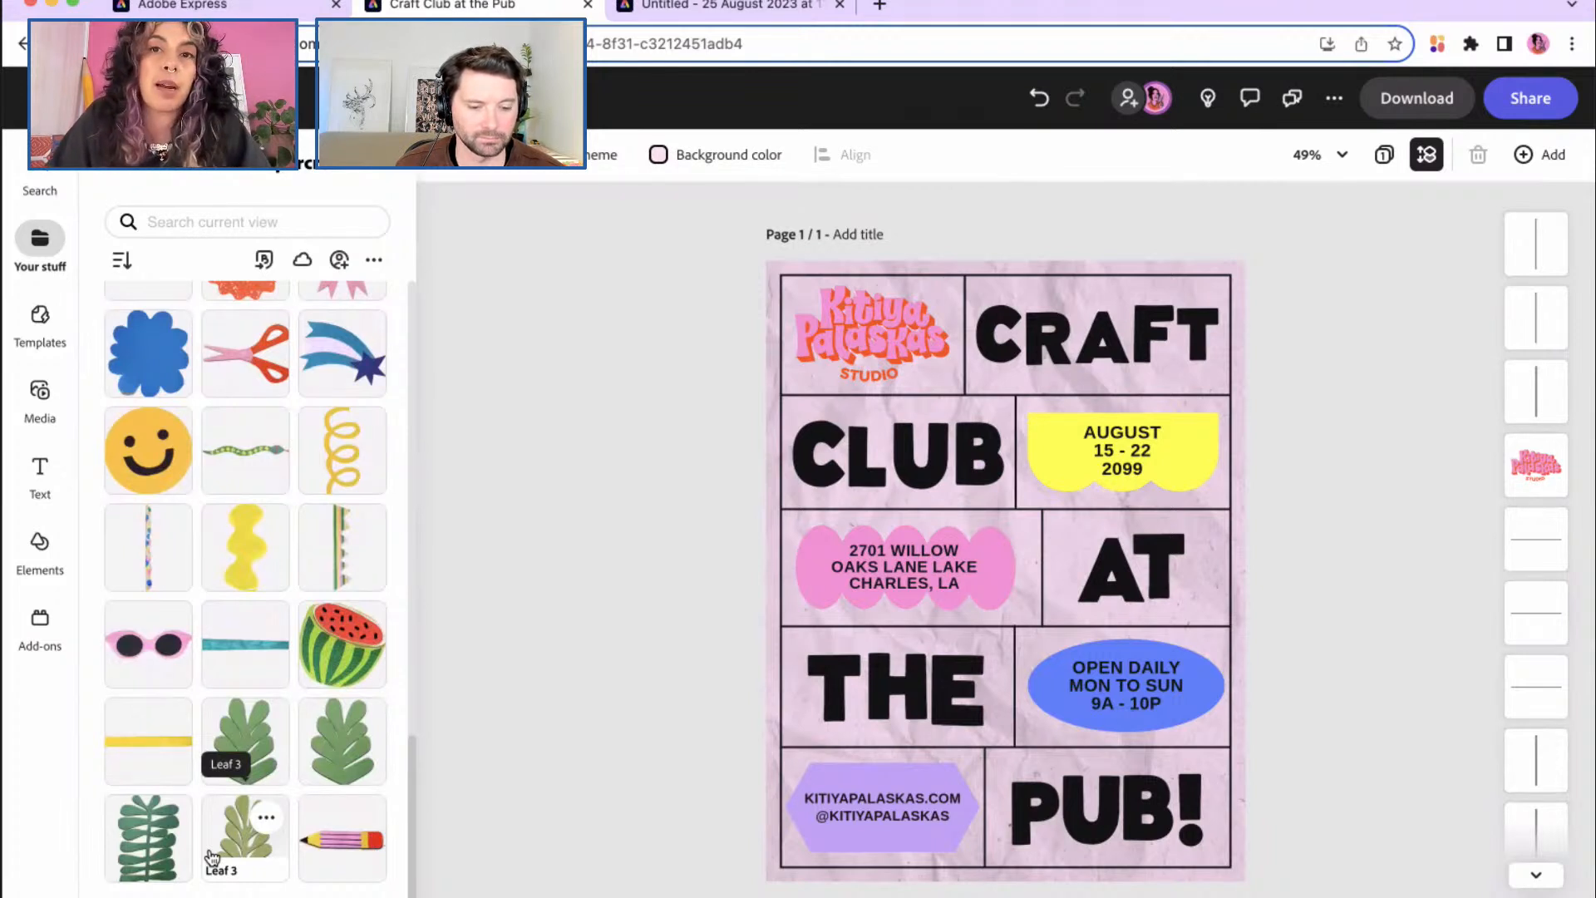
scroll(212, 857, up, 2)
scroll(210, 855, up, 1)
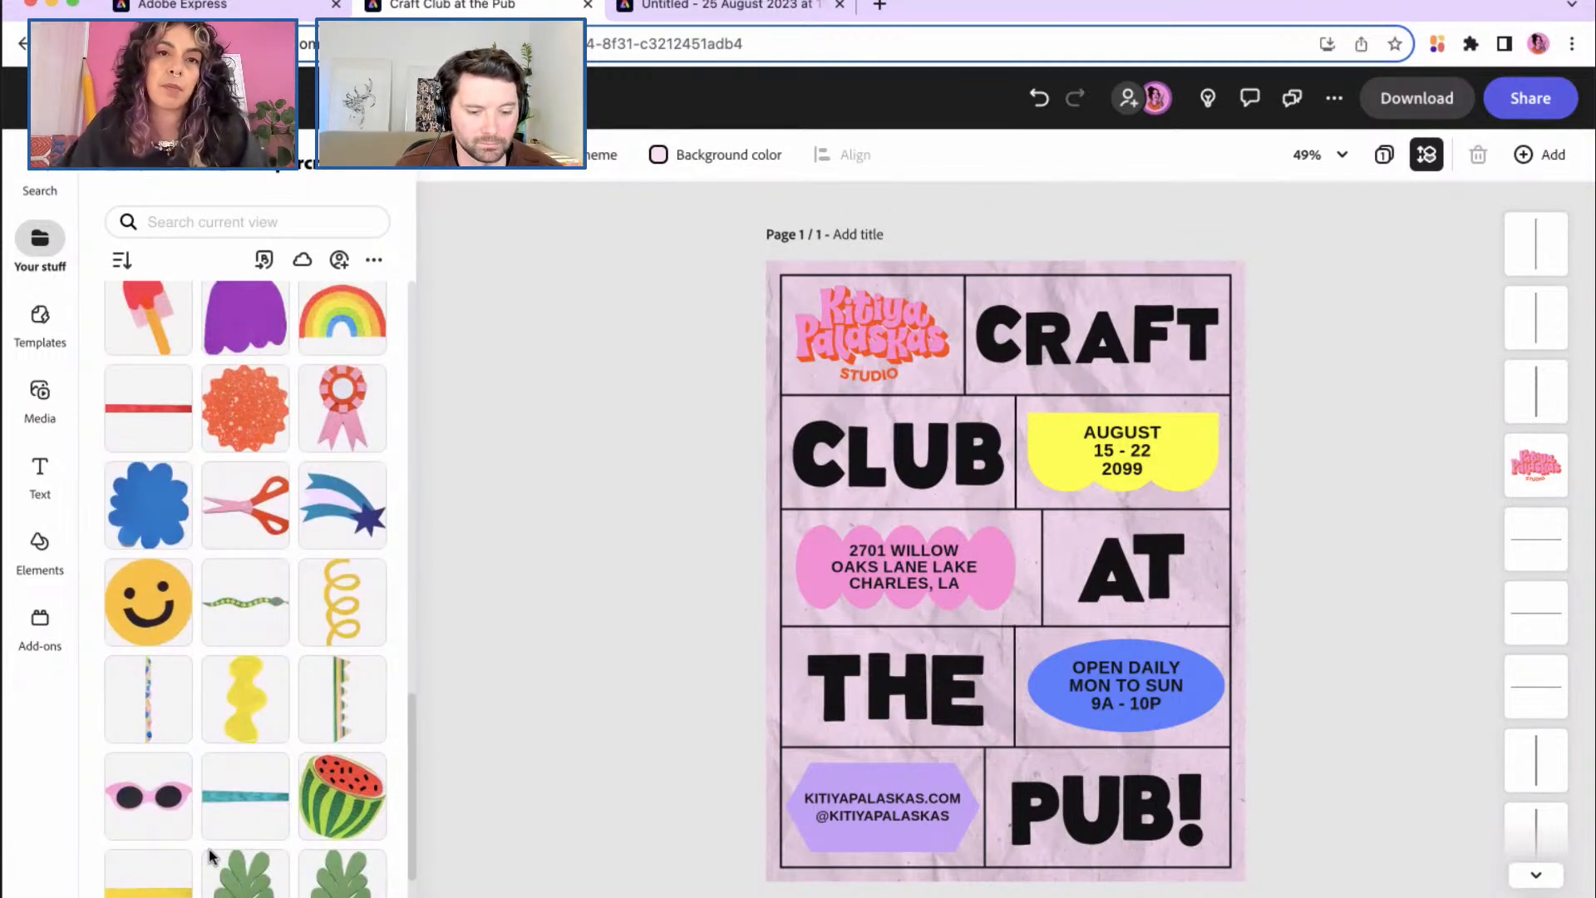
scroll(209, 856, up, 6)
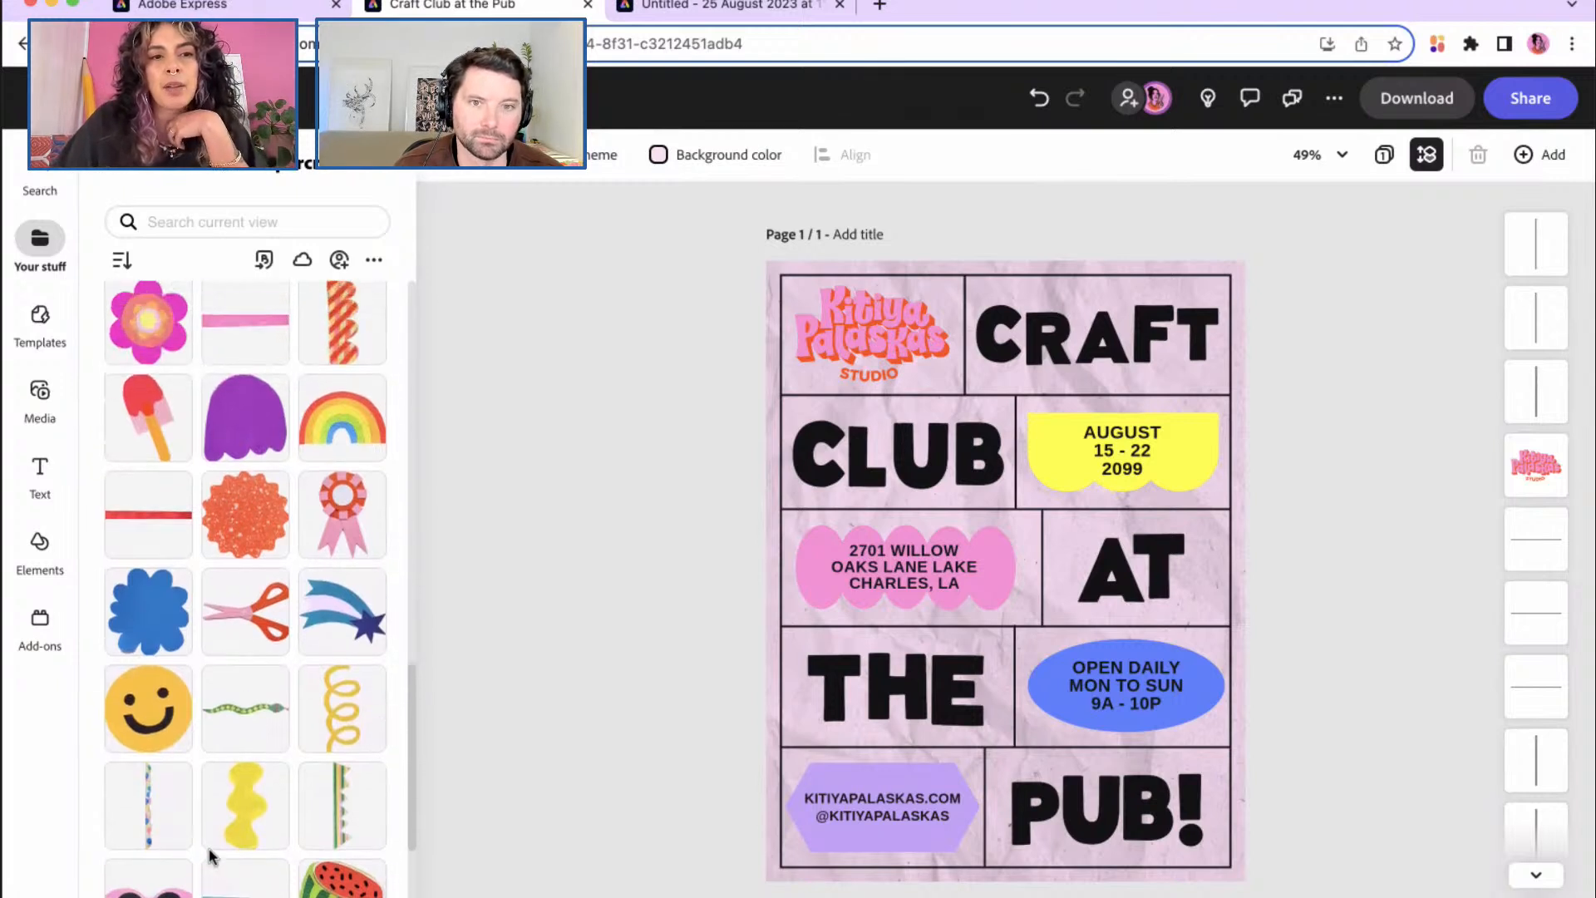
scroll(209, 857, up, 4)
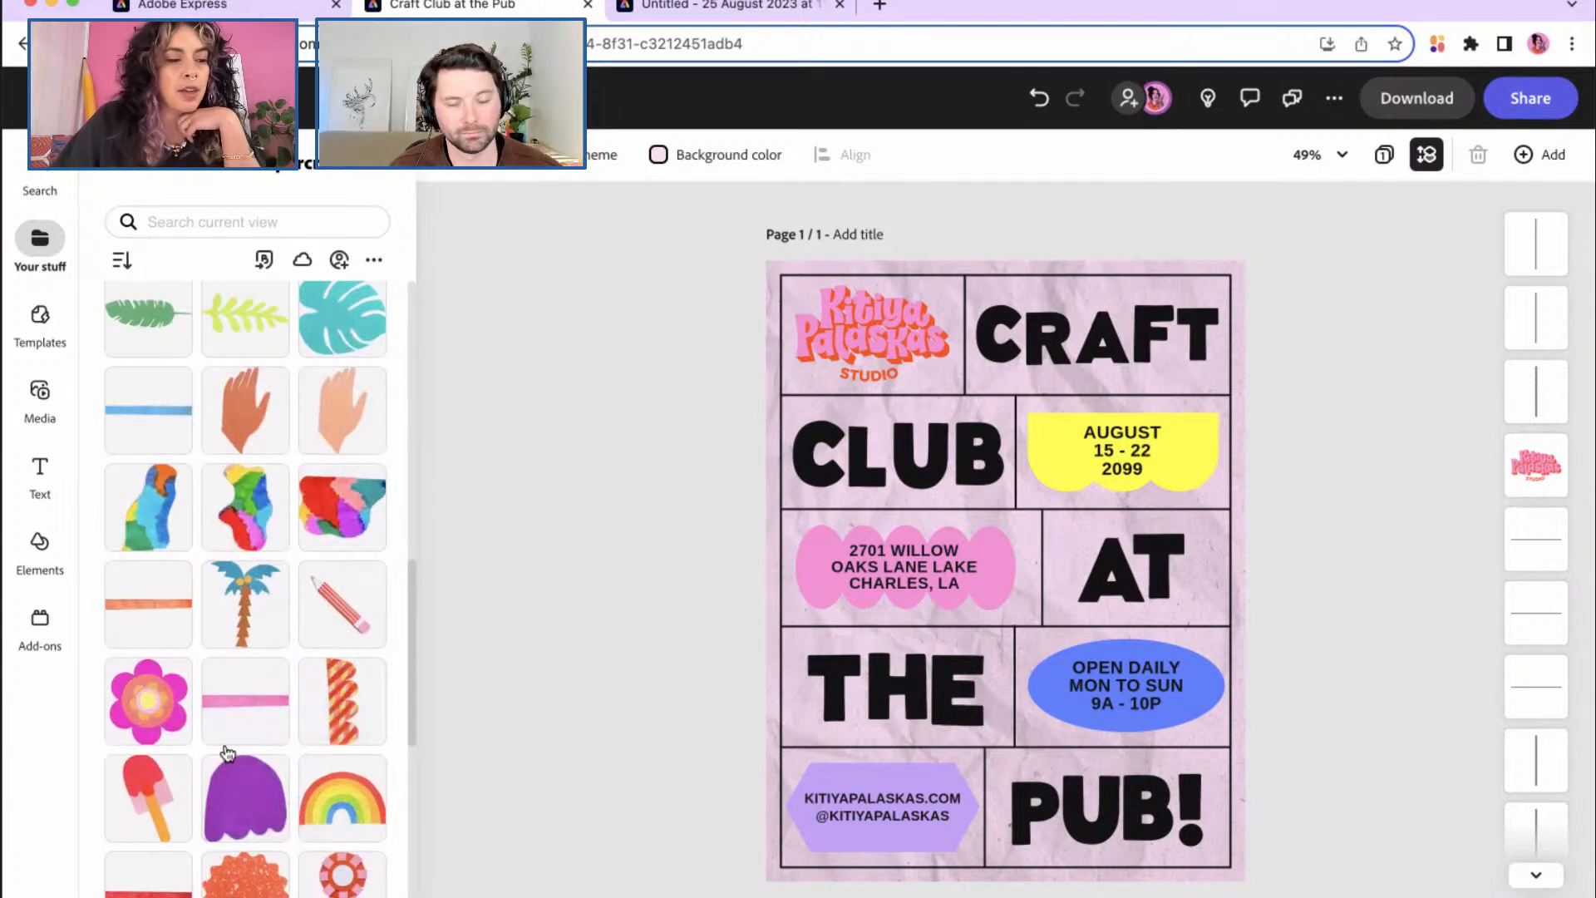
scroll(234, 657, up, 1)
scroll(235, 655, down, 1)
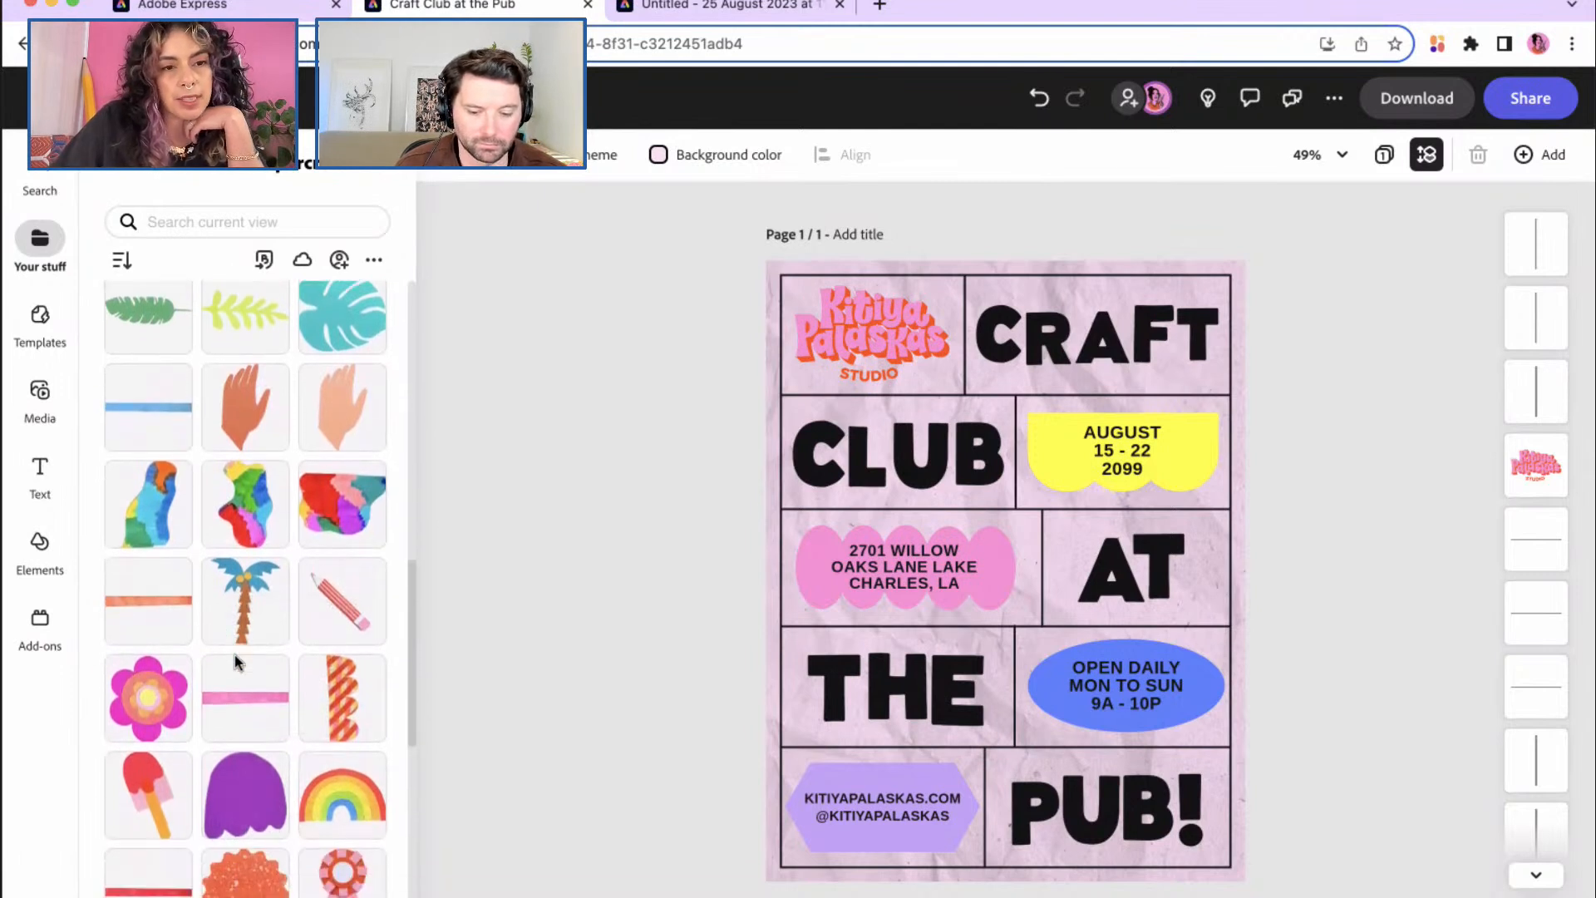
Step: Add the pencil graphic and the Scissors.png image from Your stuff to the poster
click(330, 608)
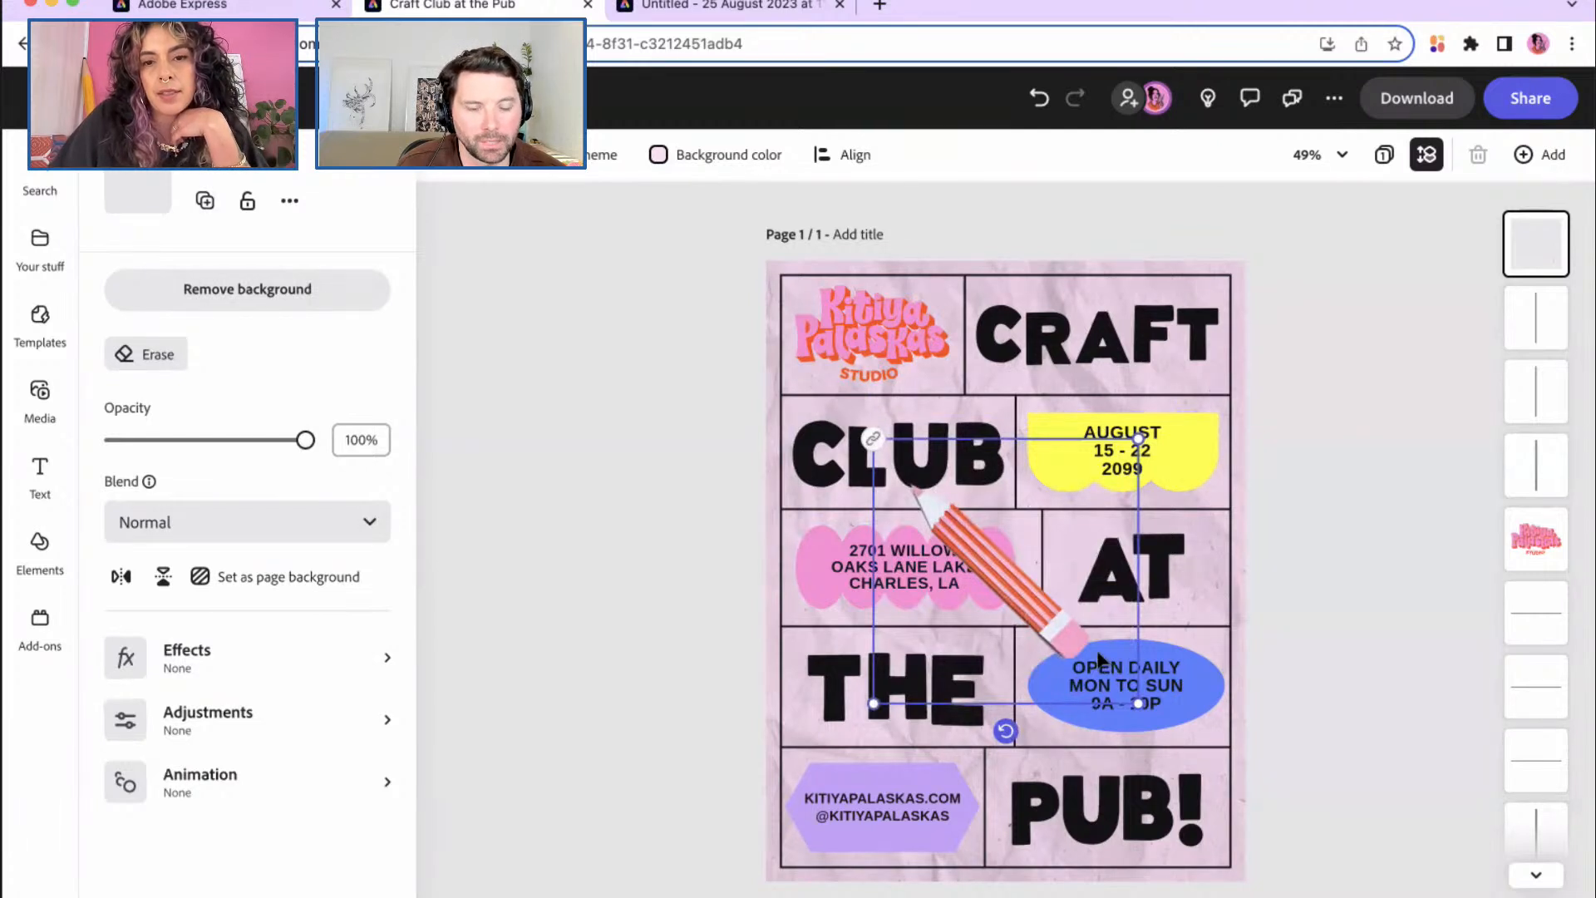
mouse_move(1140, 705)
mouse_down()
mouse_move(1160, 722)
mouse_move(1133, 705)
mouse_up()
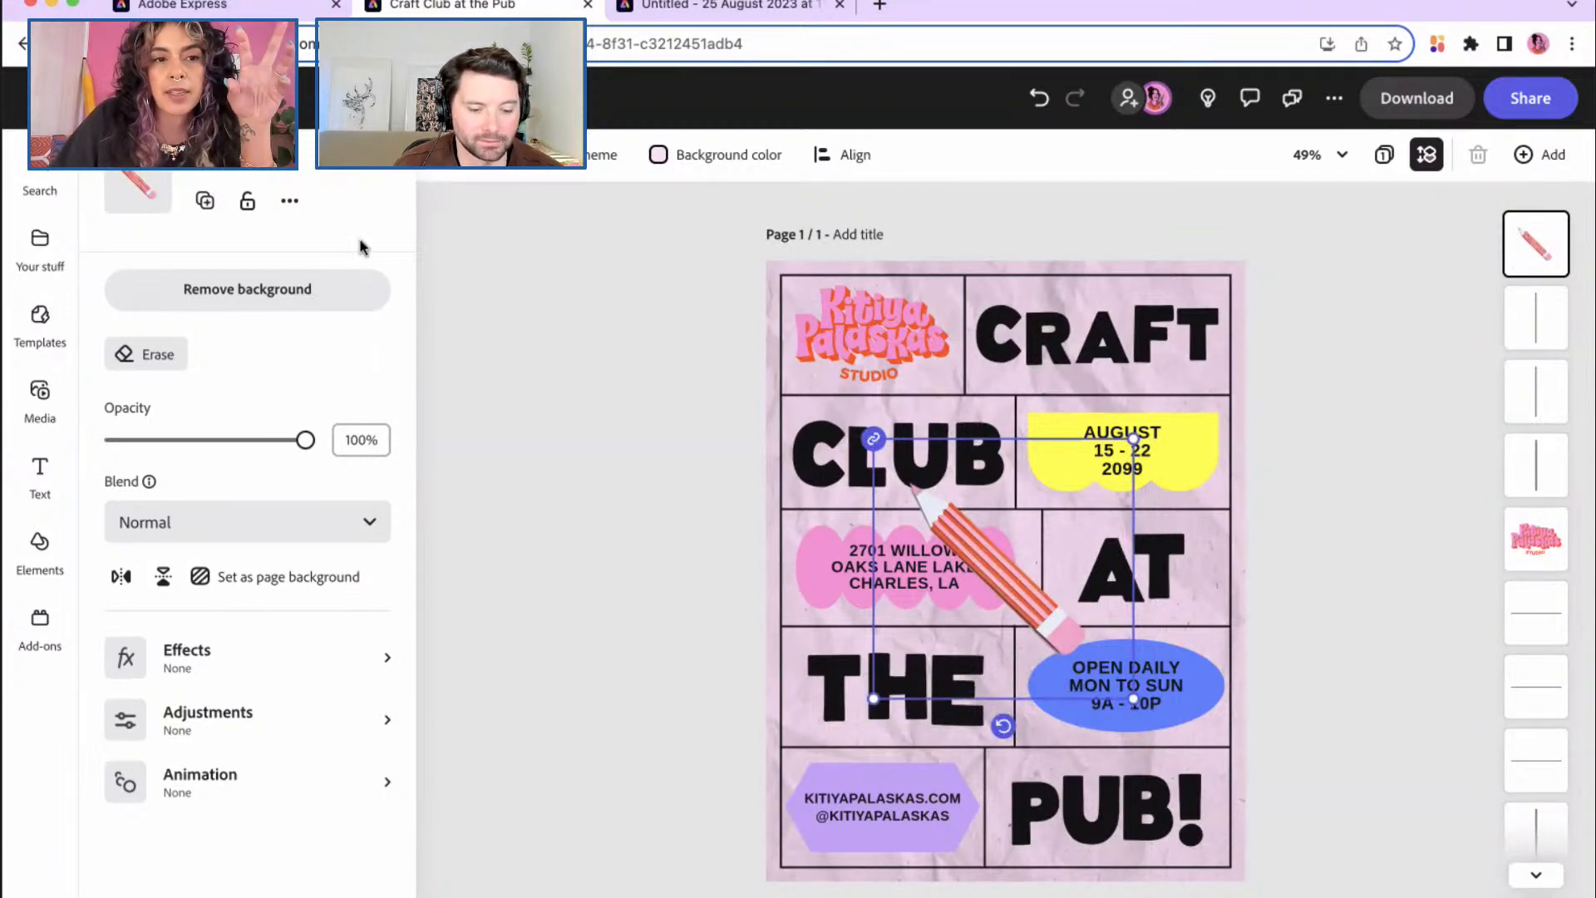
click(381, 175)
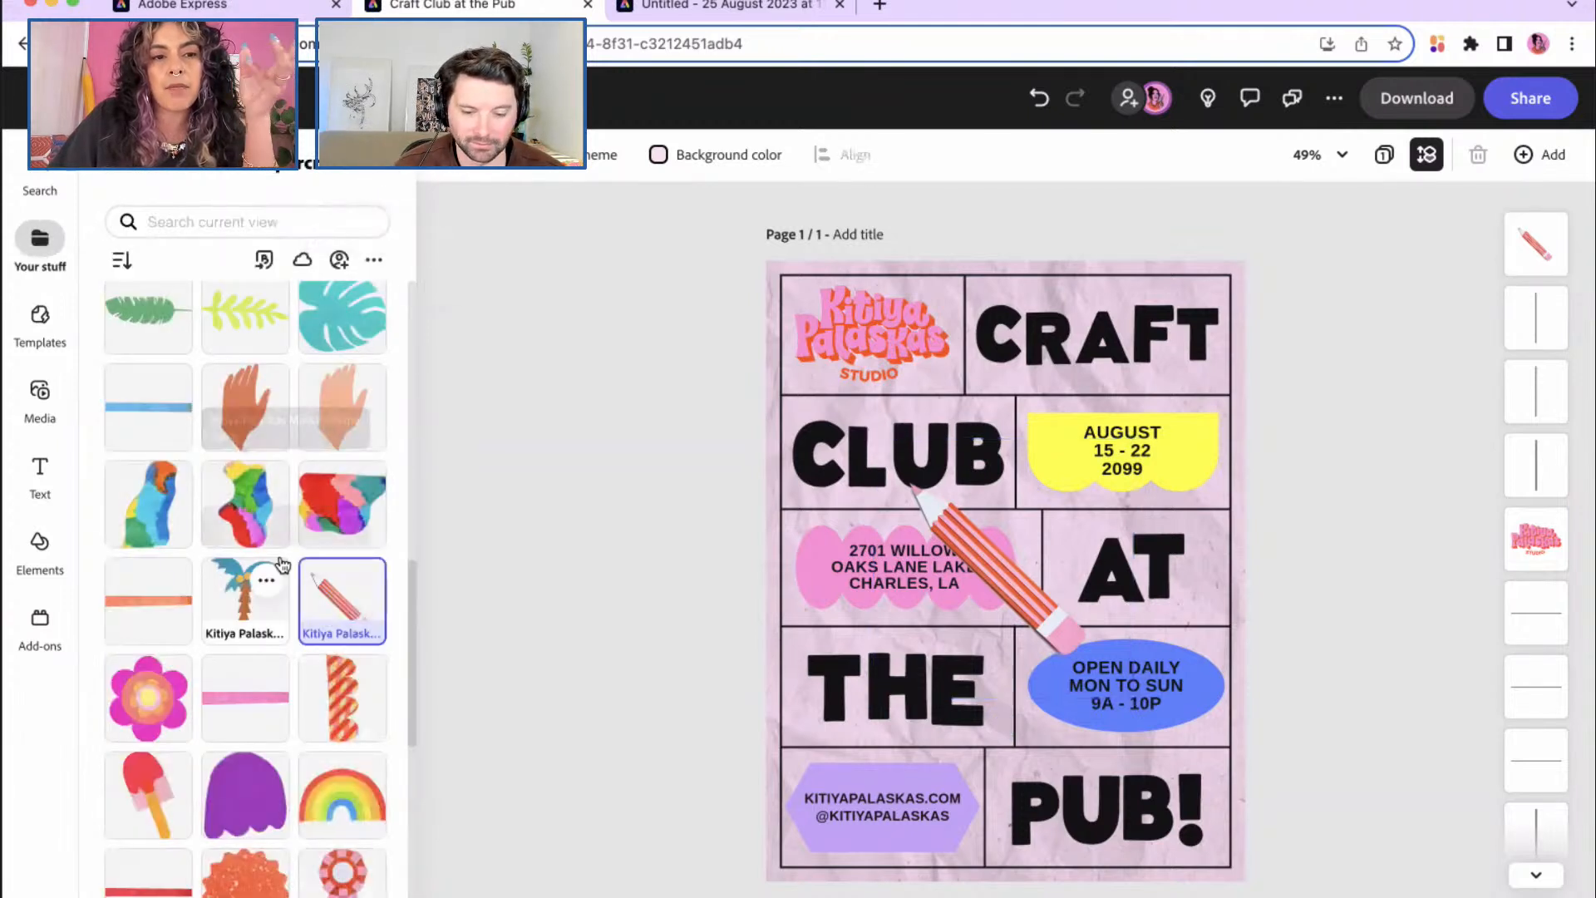
scroll(266, 729, down, 2)
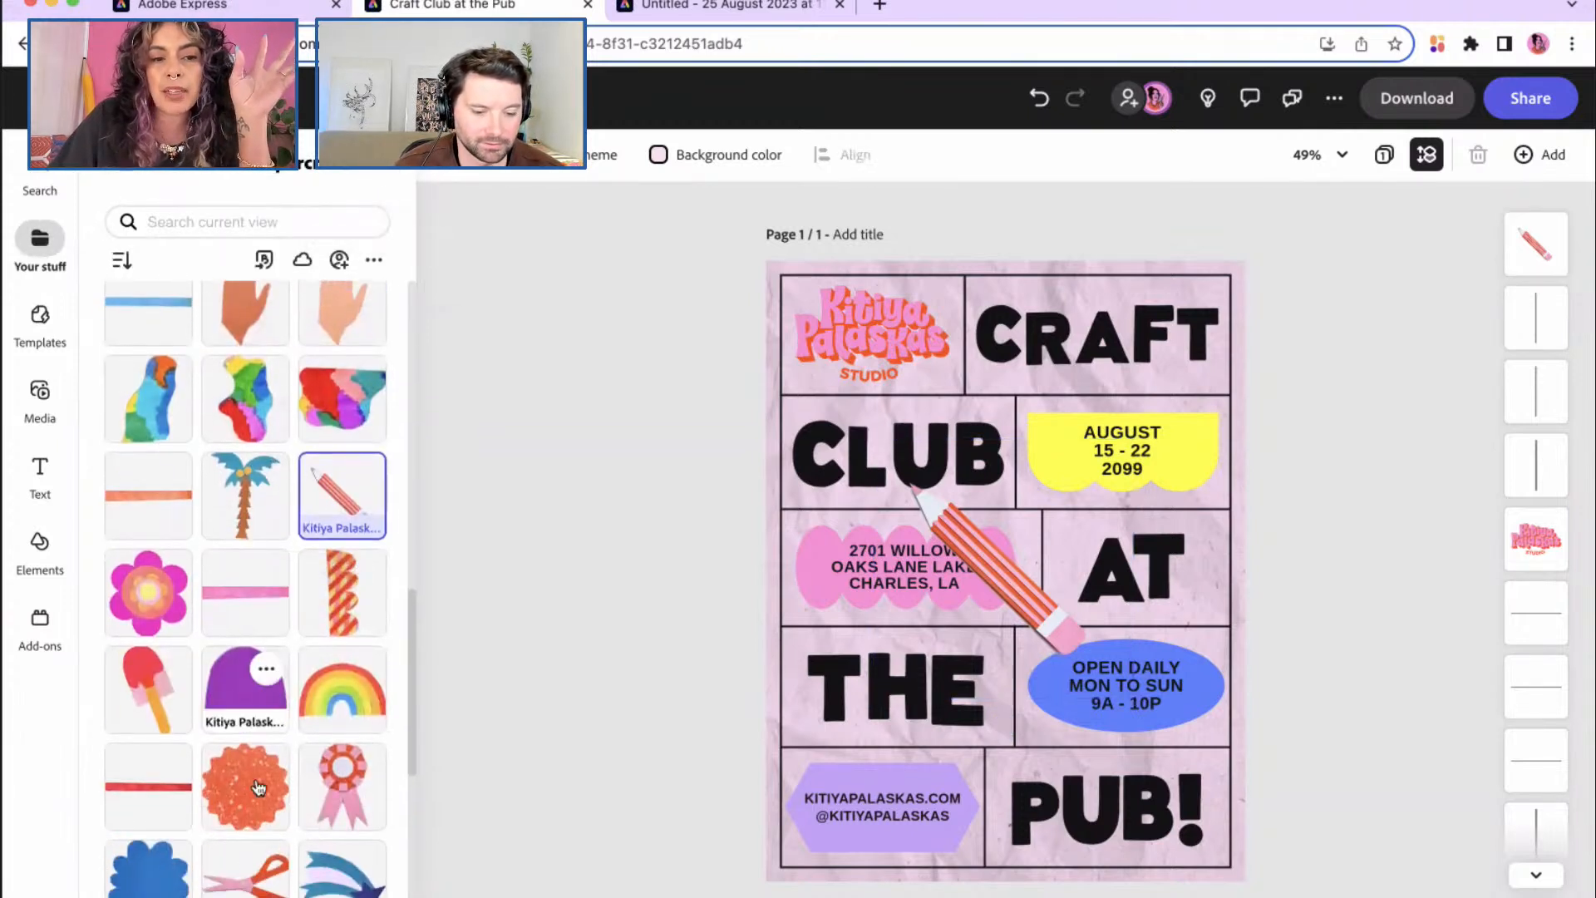
click(249, 886)
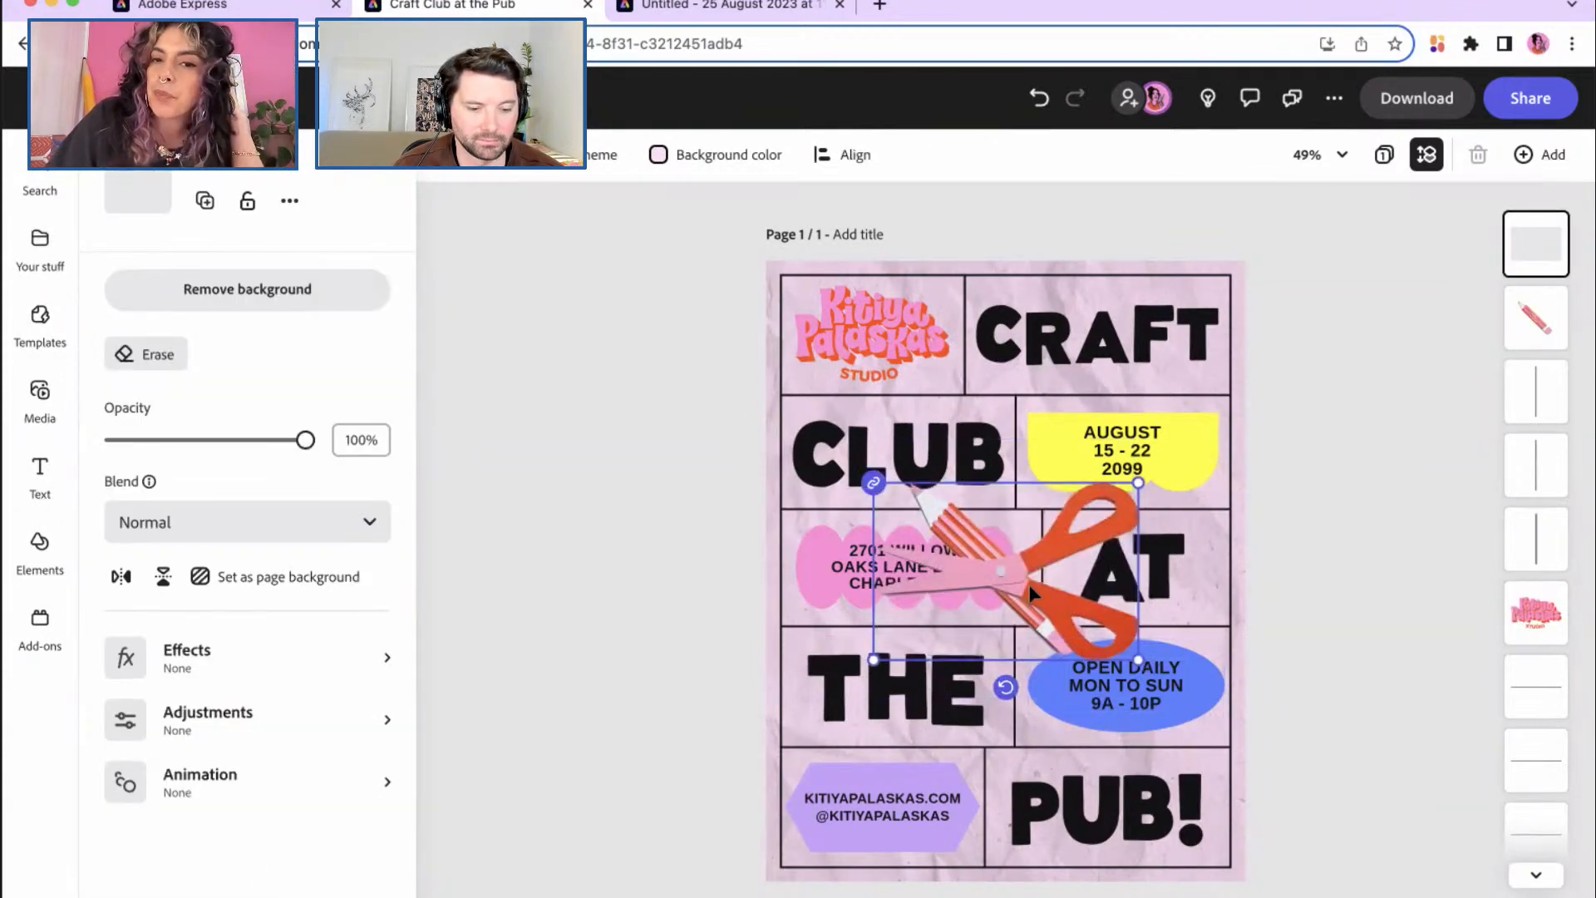
drag(1017, 575, 1012, 721)
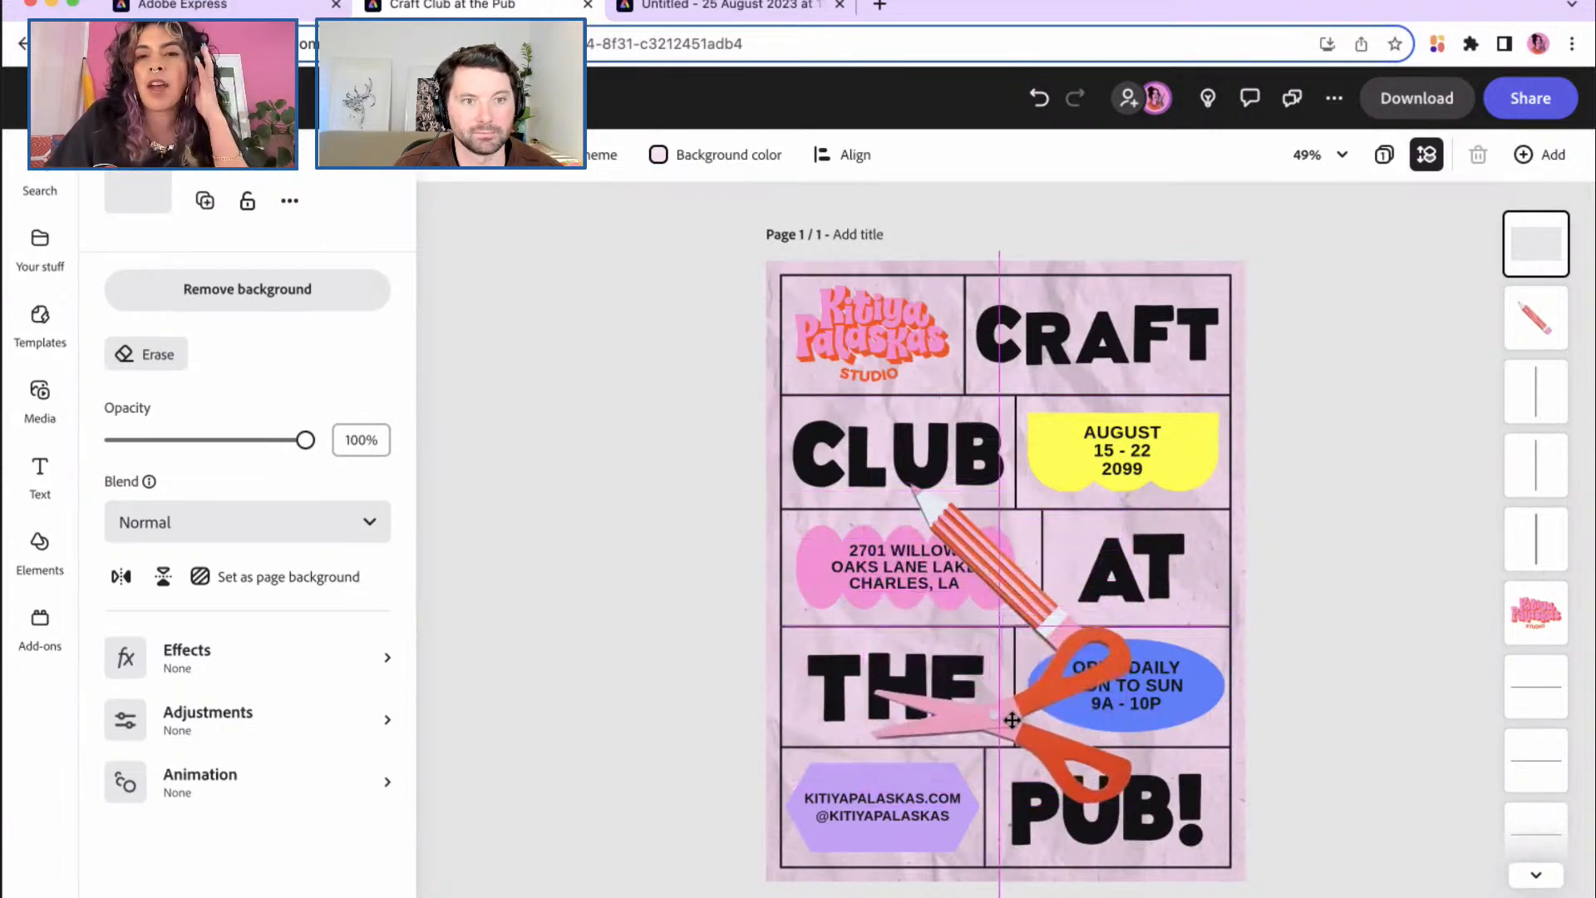
Step: Shrink the pencil and place it on the yellow date block's top-right corner
click(1008, 582)
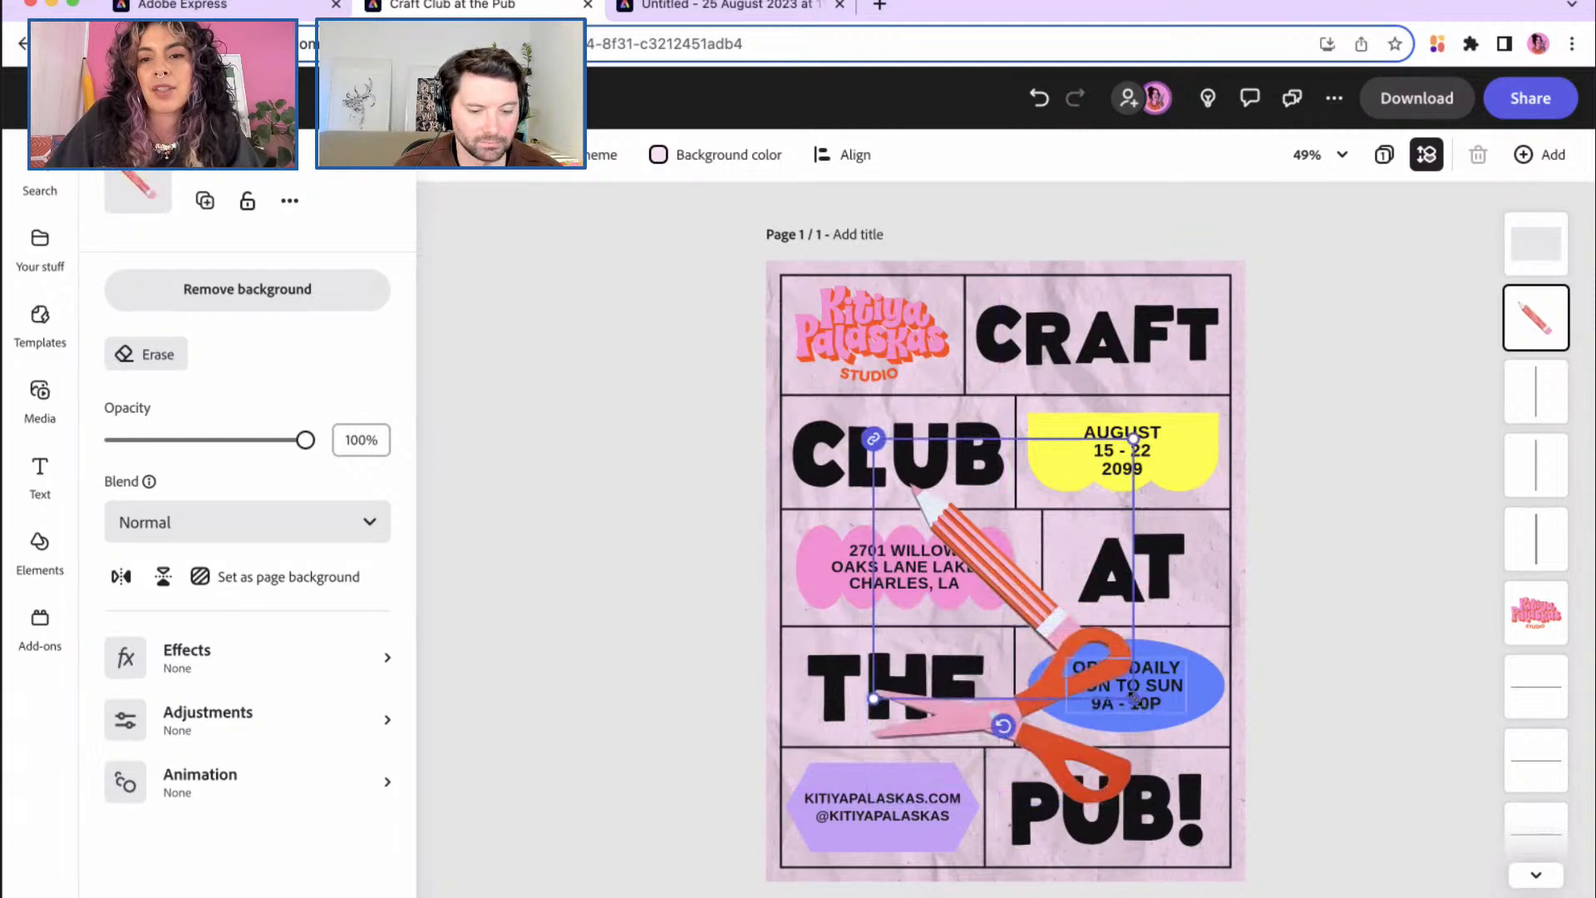
drag(1018, 588, 1051, 470)
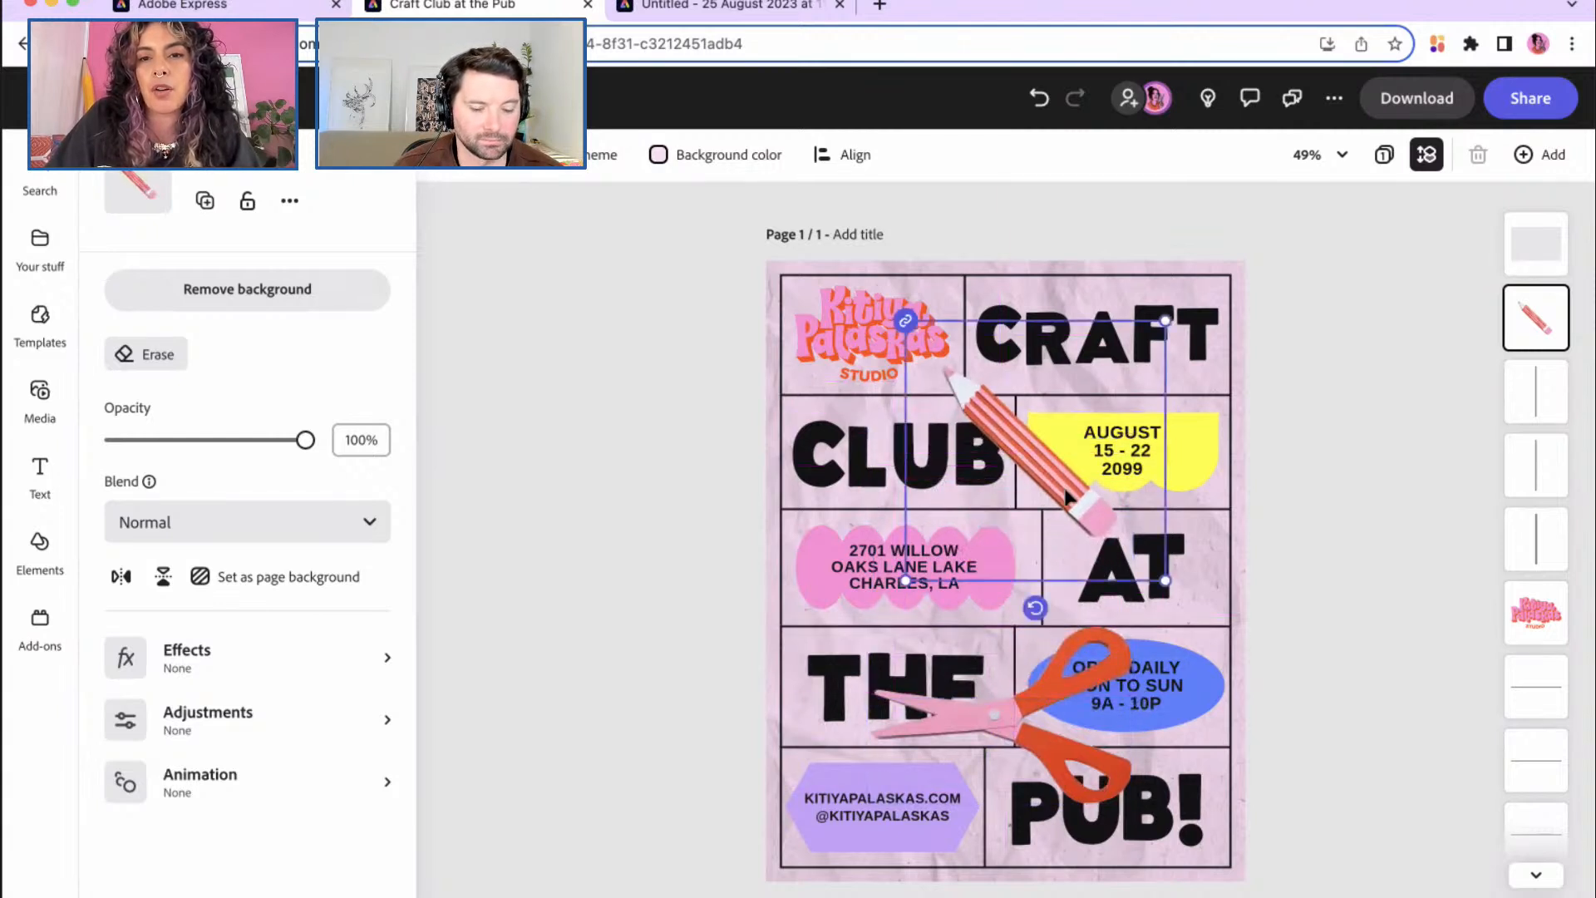
mouse_move(1167, 580)
mouse_down()
mouse_move(1066, 478)
mouse_move(1047, 524)
mouse_move(1006, 538)
mouse_move(1038, 530)
mouse_up()
drag(1128, 478, 1089, 460)
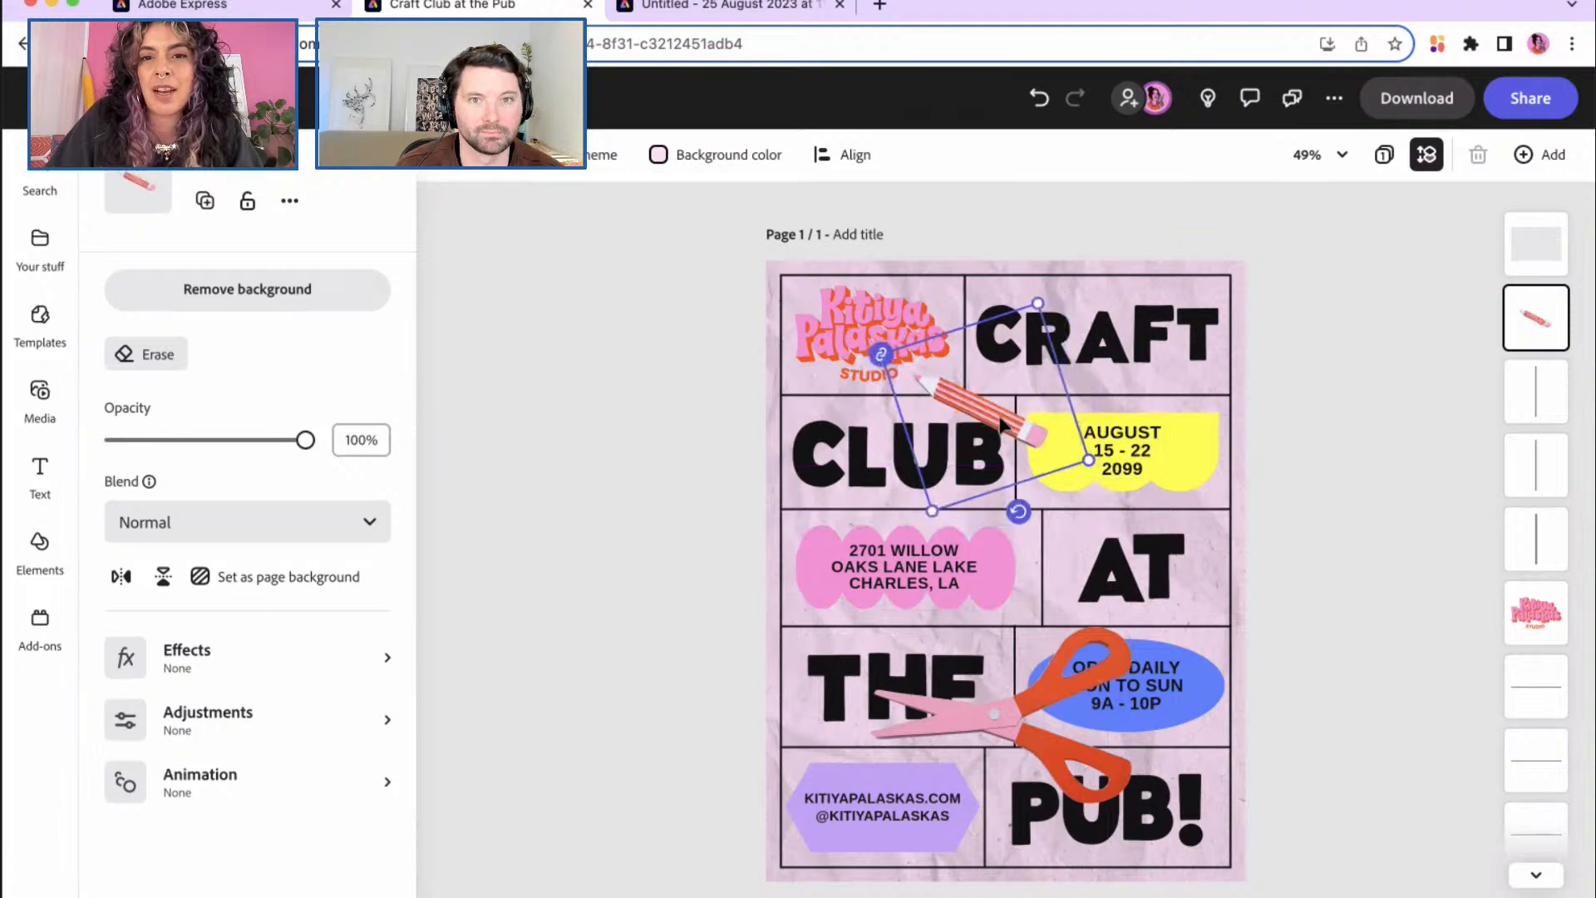
drag(1001, 424, 1184, 417)
drag(1273, 458, 1183, 418)
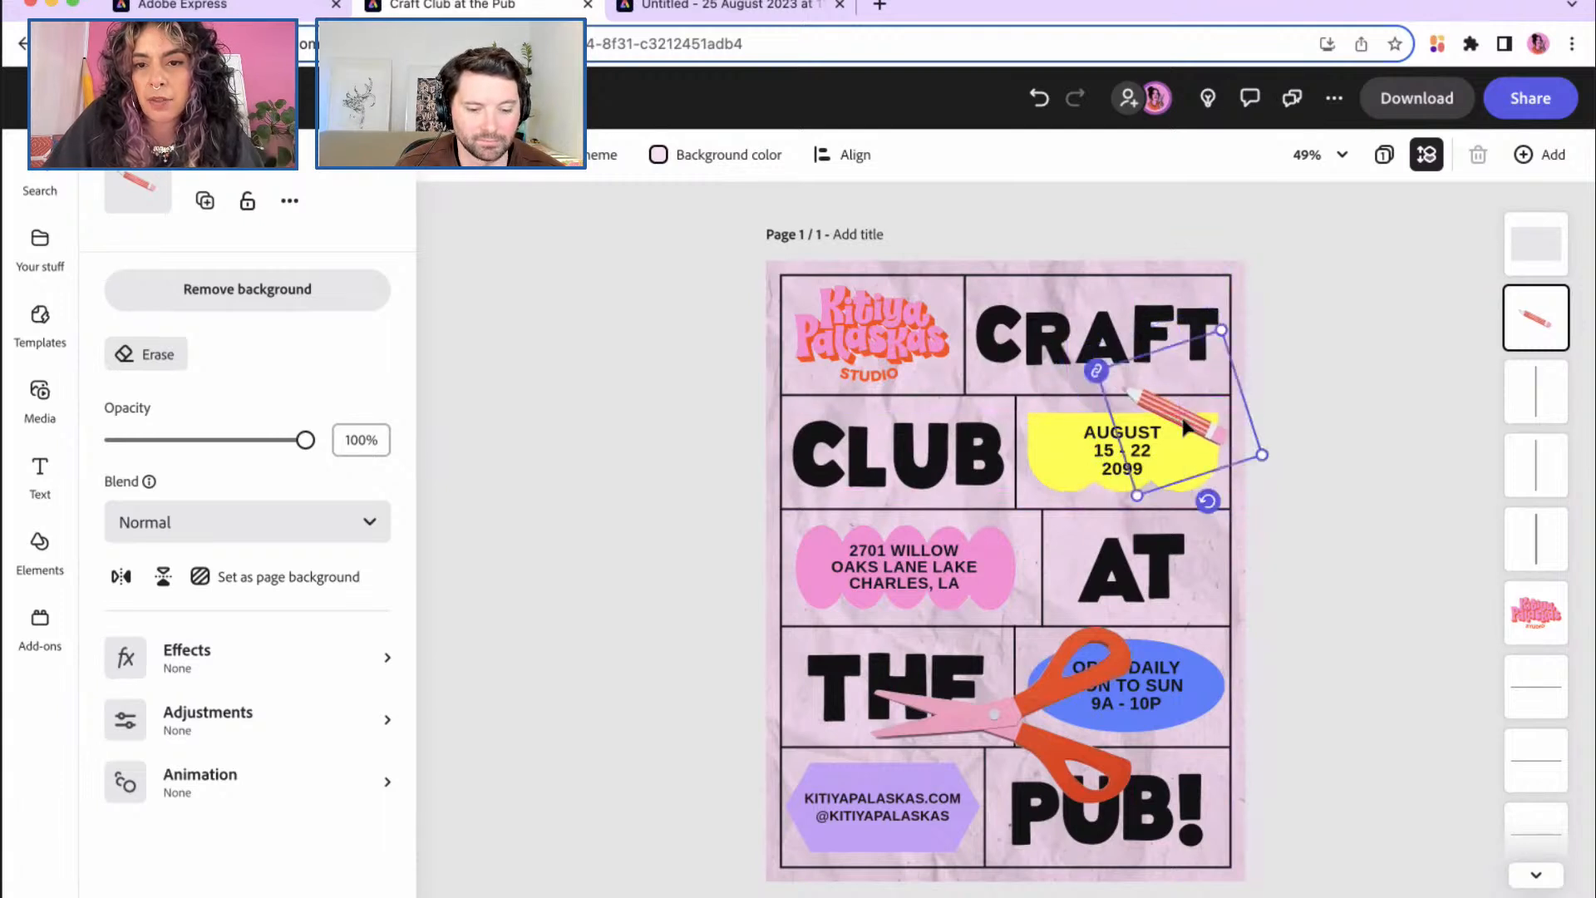
Step: Shrink the scissors, tilt them to about -24°, and set them where THE meets PUB
click(1002, 704)
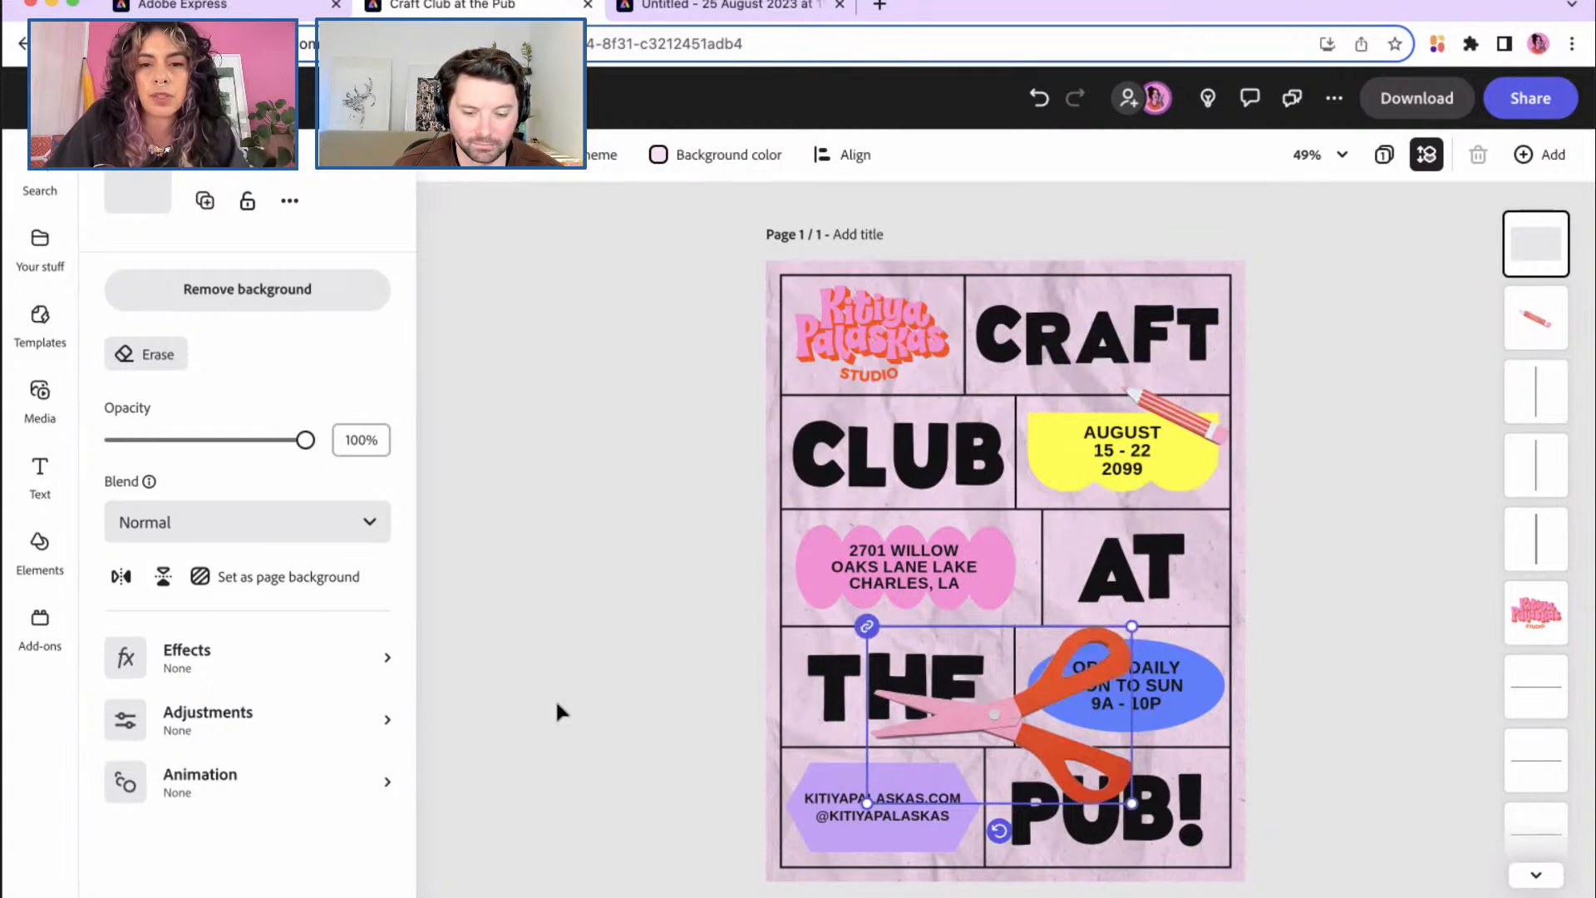
drag(866, 802, 984, 724)
drag(1068, 755, 1096, 753)
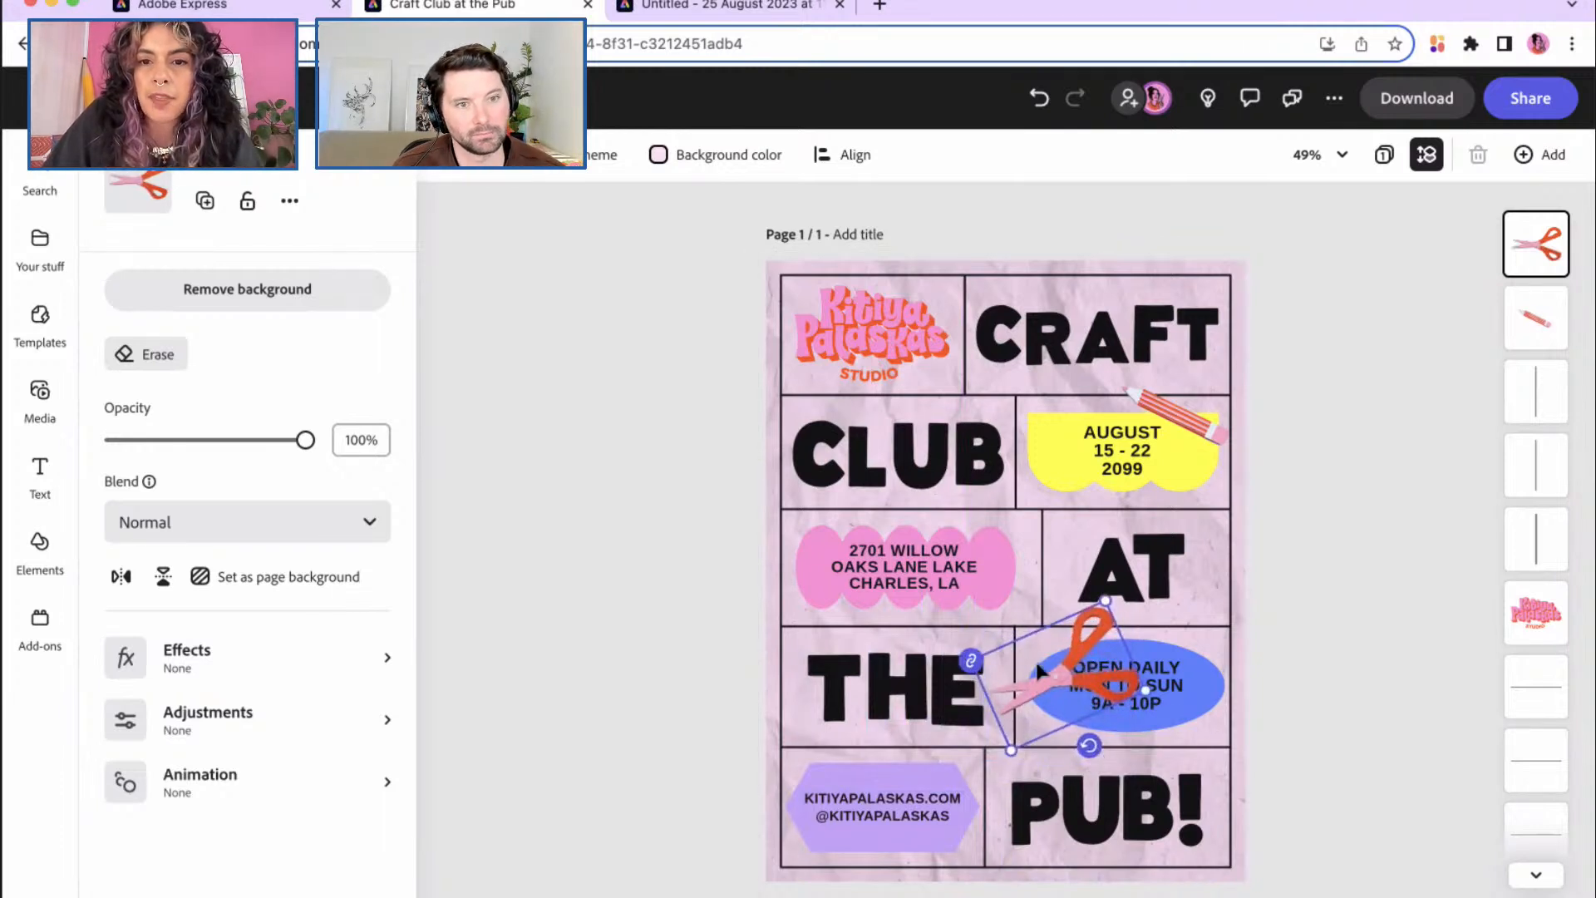
drag(1040, 672, 983, 749)
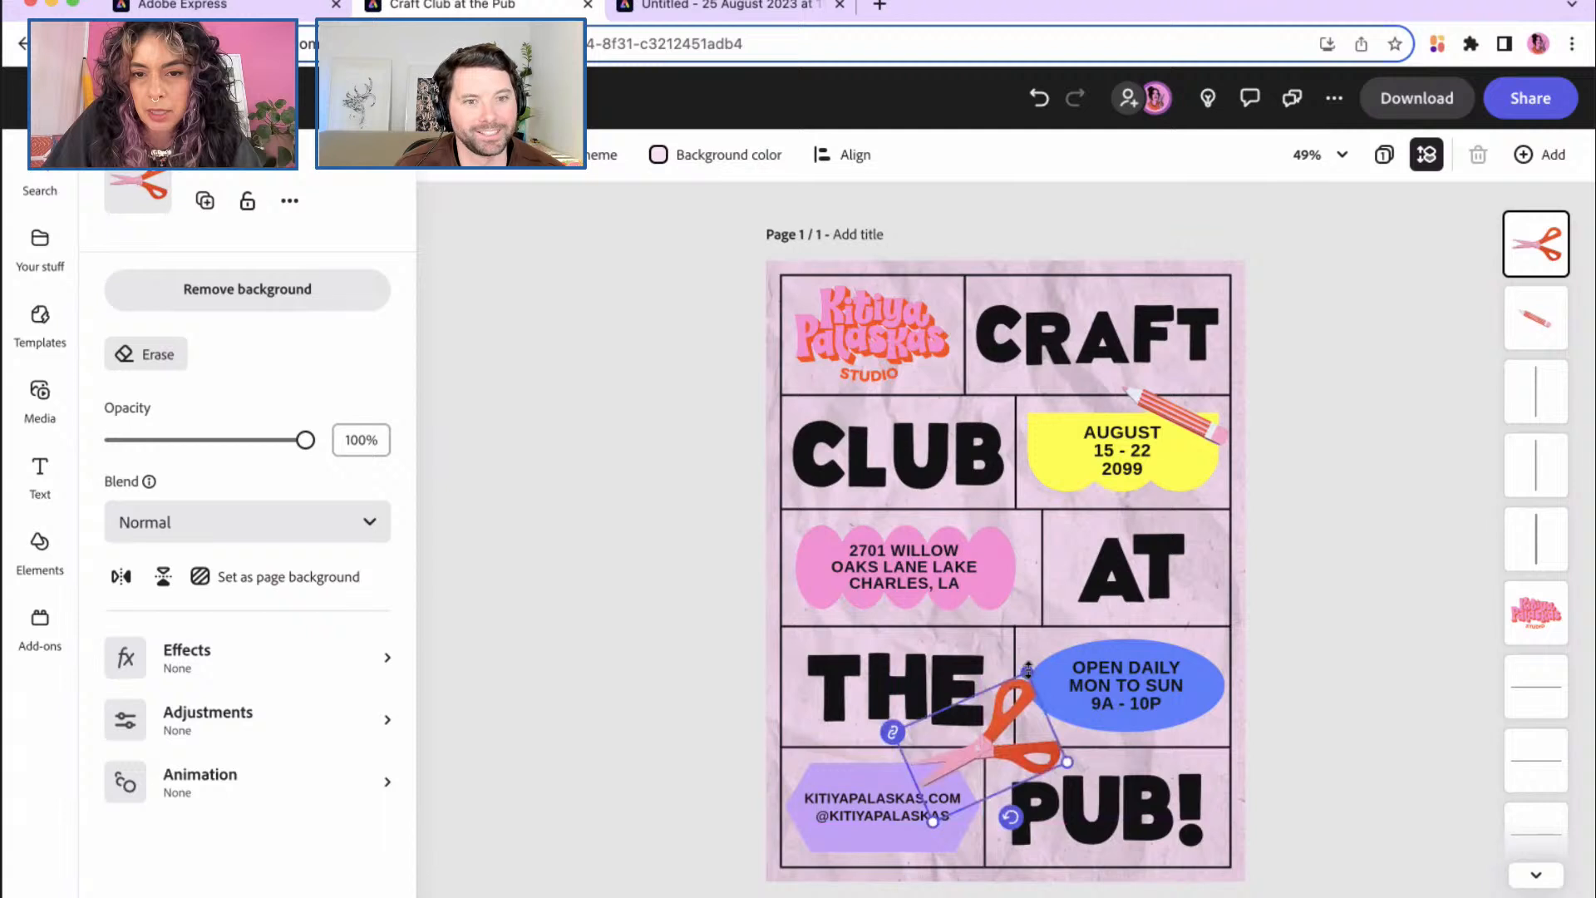
Step: Enlarge the pencil slightly and nudge it up and left beside CRAFT
click(1181, 415)
drag(1135, 495, 1119, 515)
drag(1195, 441, 1190, 418)
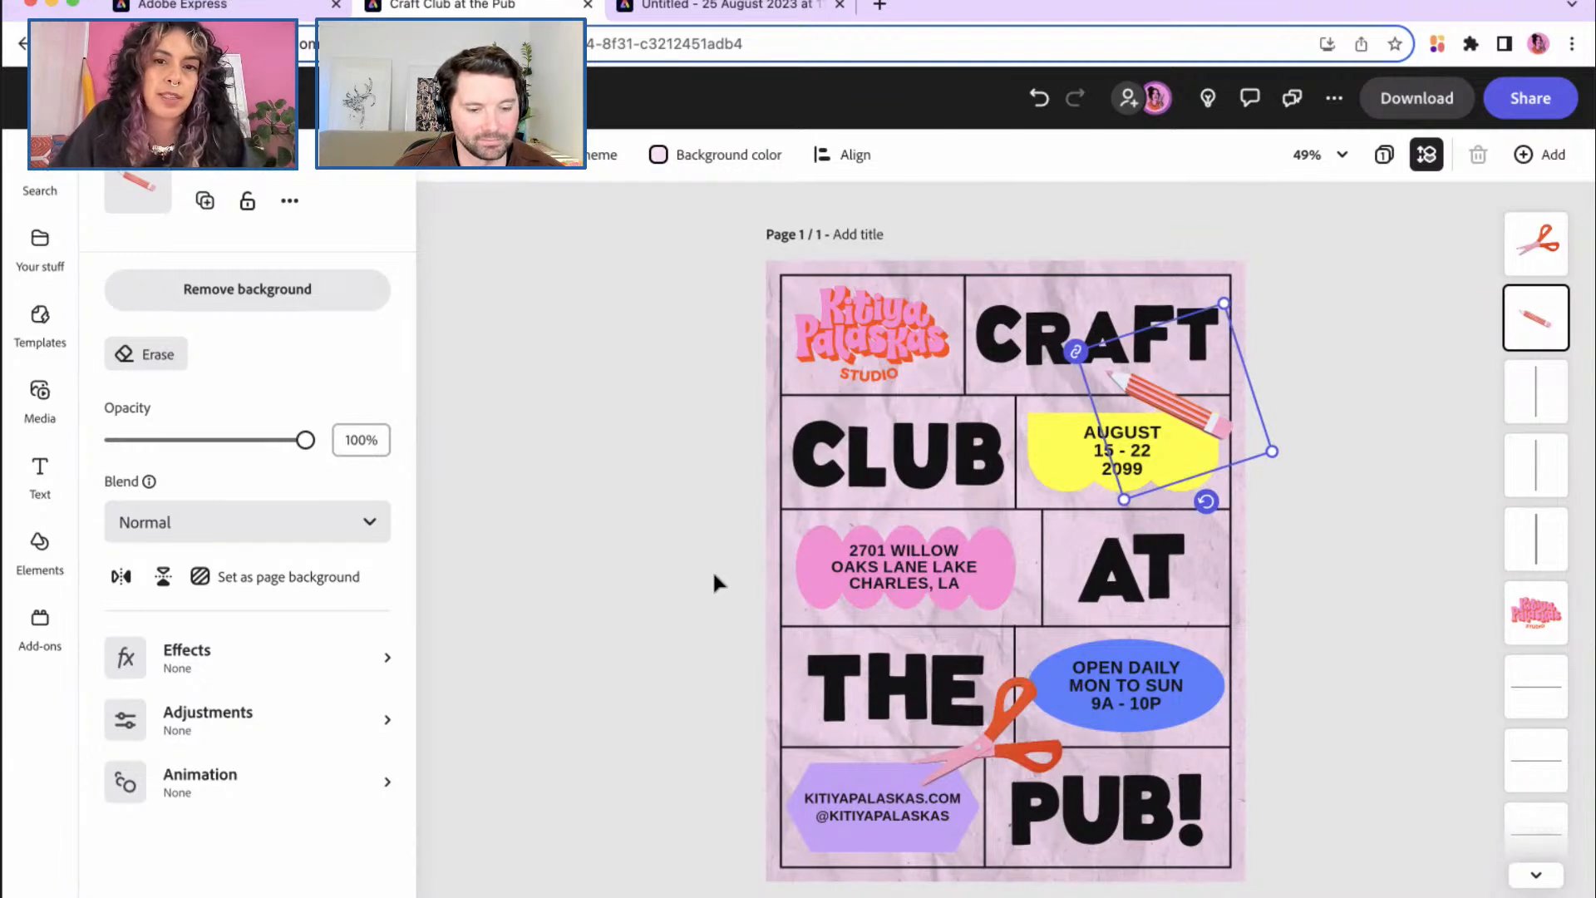
click(988, 754)
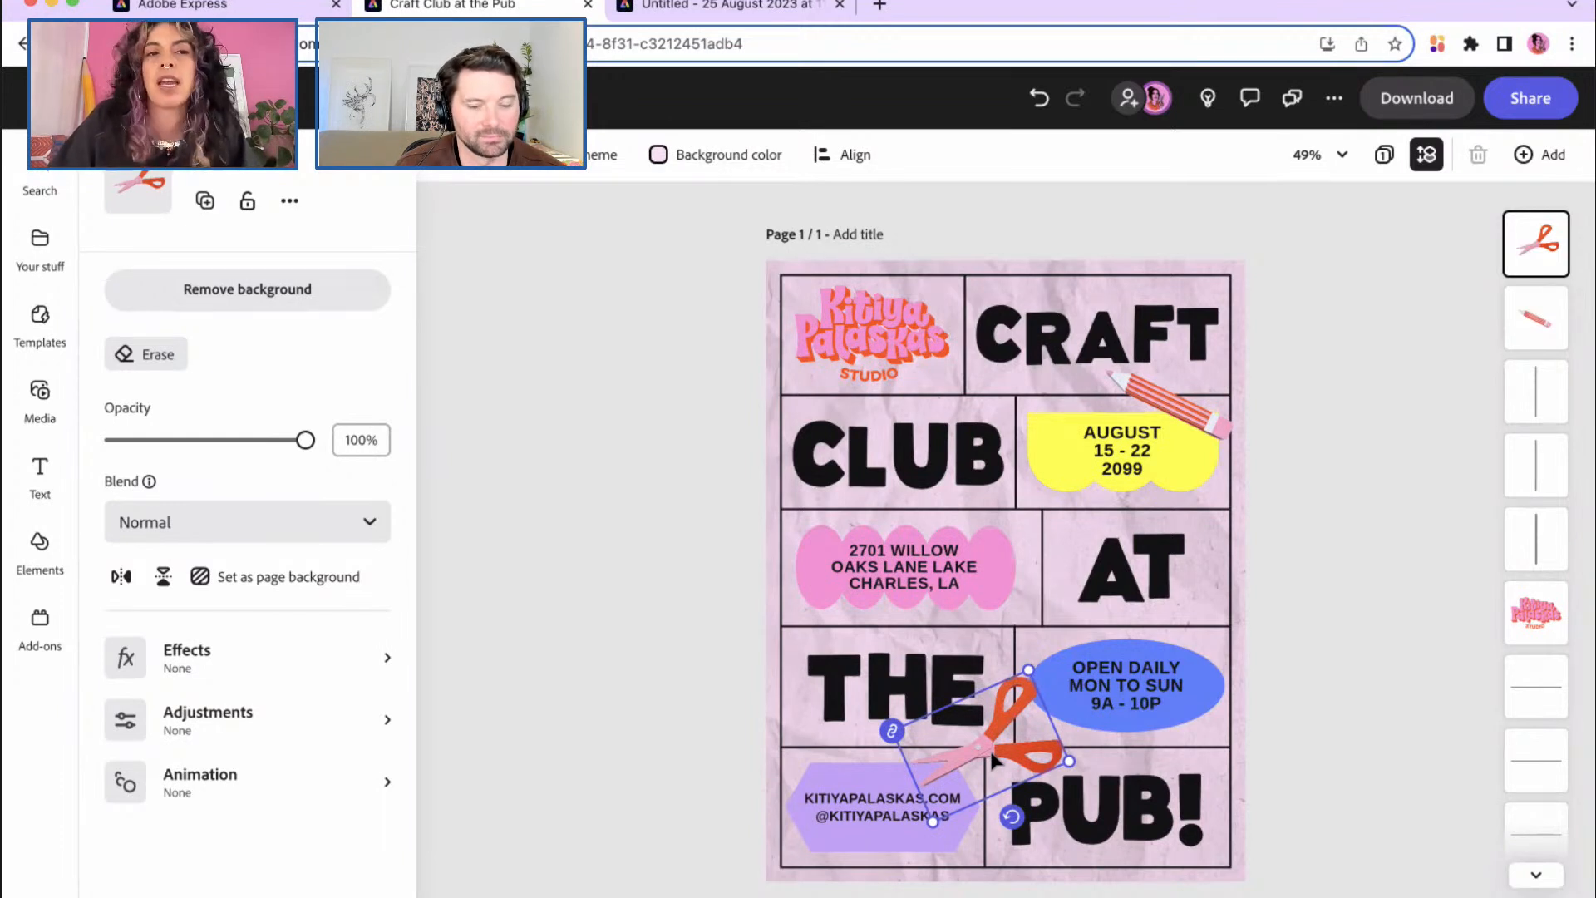
Step: Insert the rosette PSD from Your stuff > Files onto the Craft Club poster
click(39, 252)
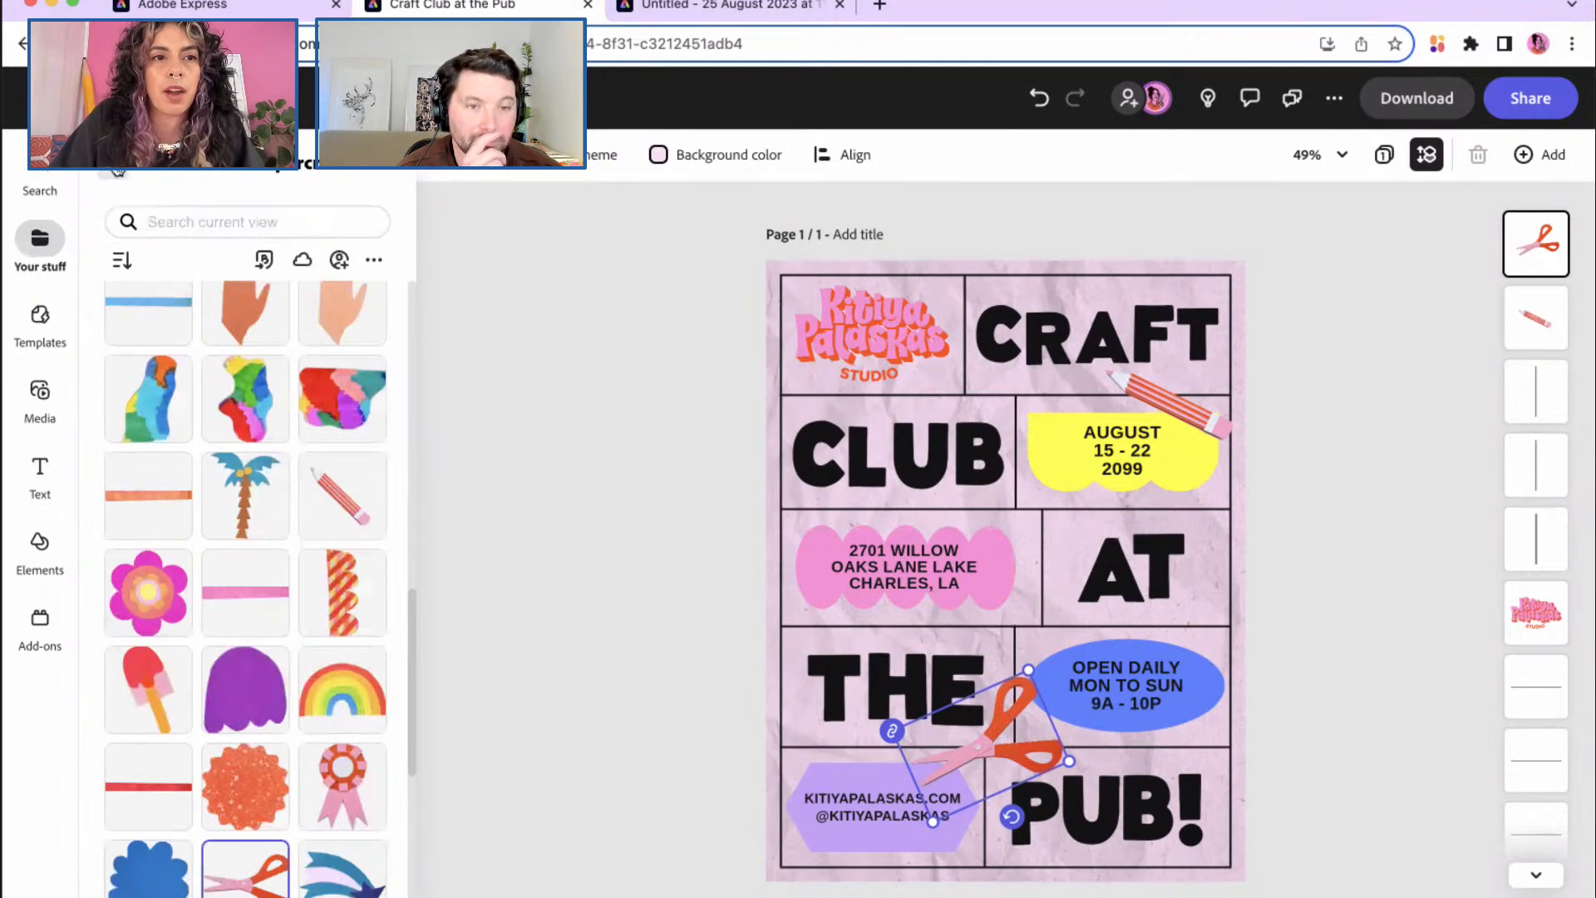
click(121, 211)
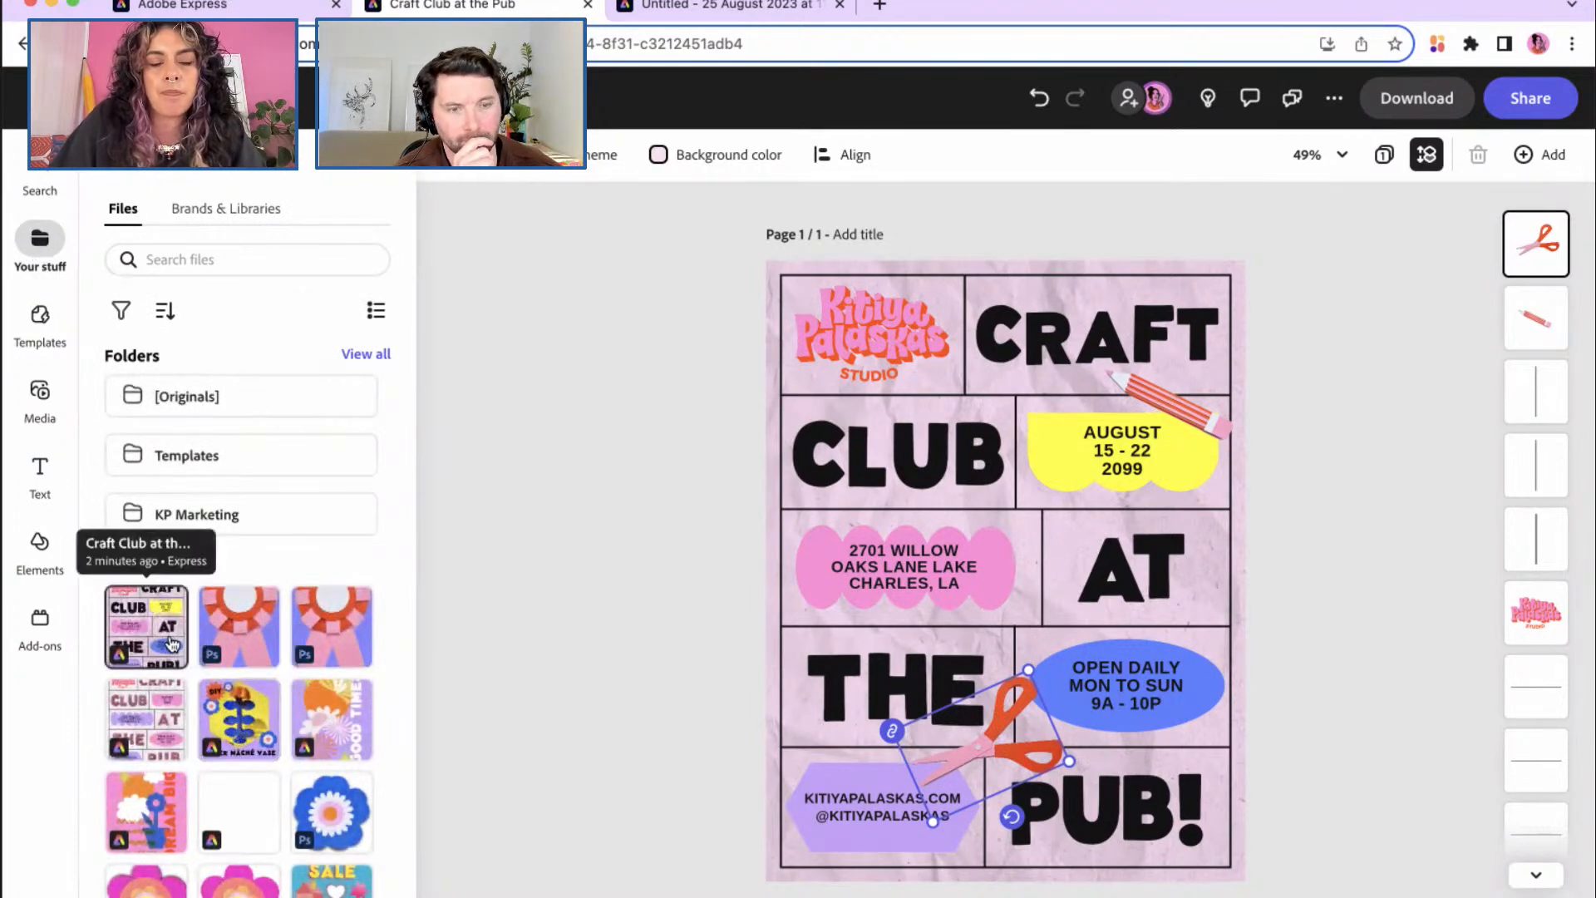
click(42, 392)
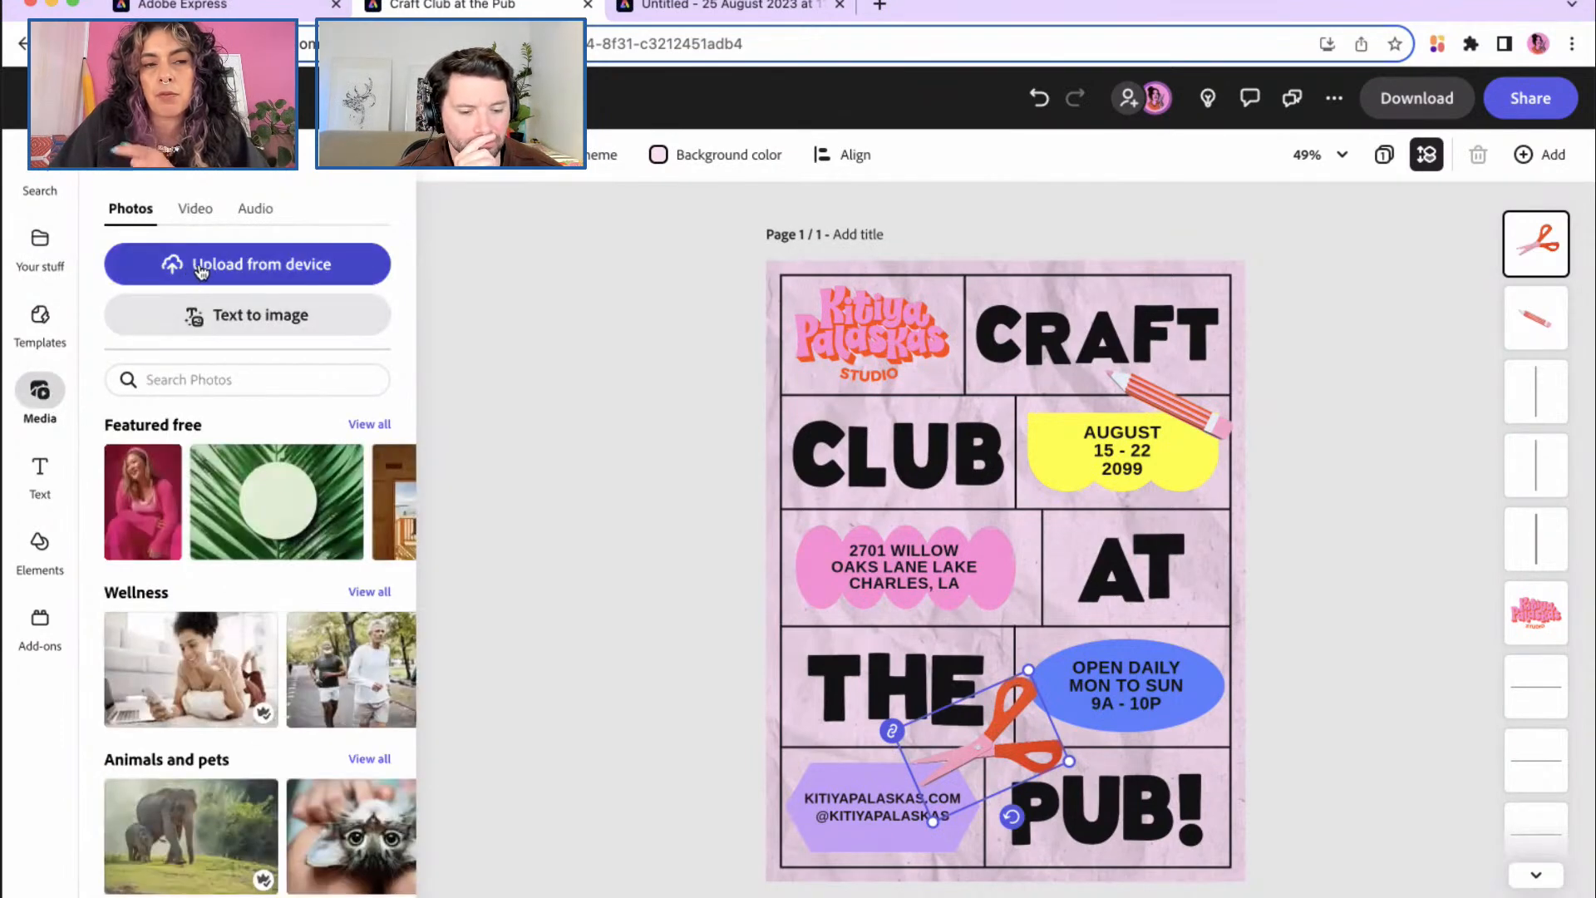
click(53, 271)
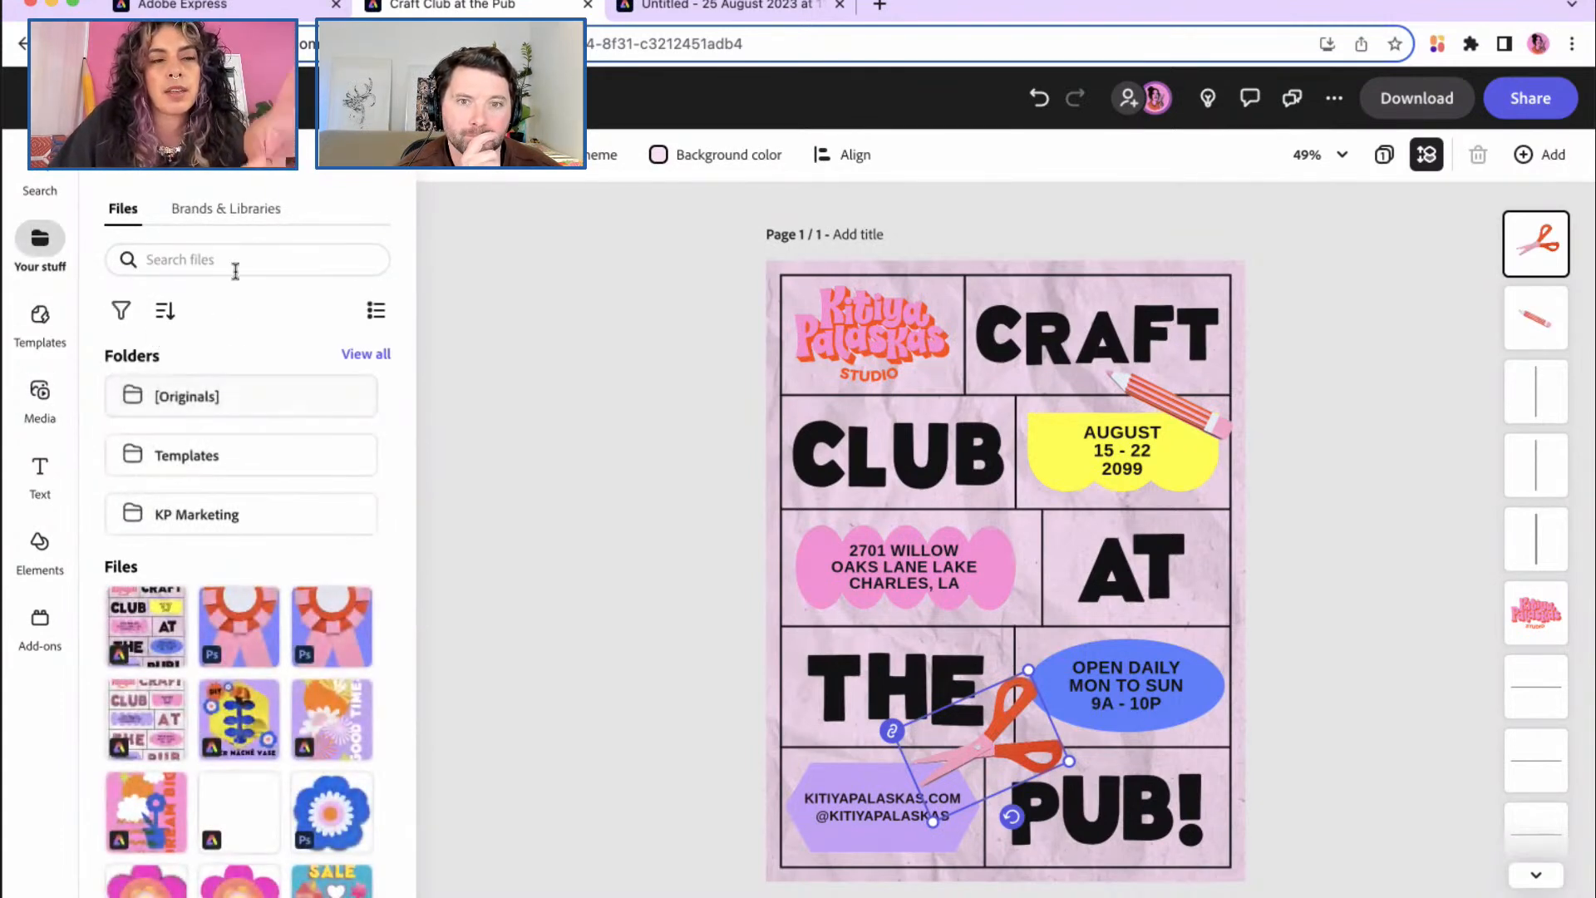
click(239, 623)
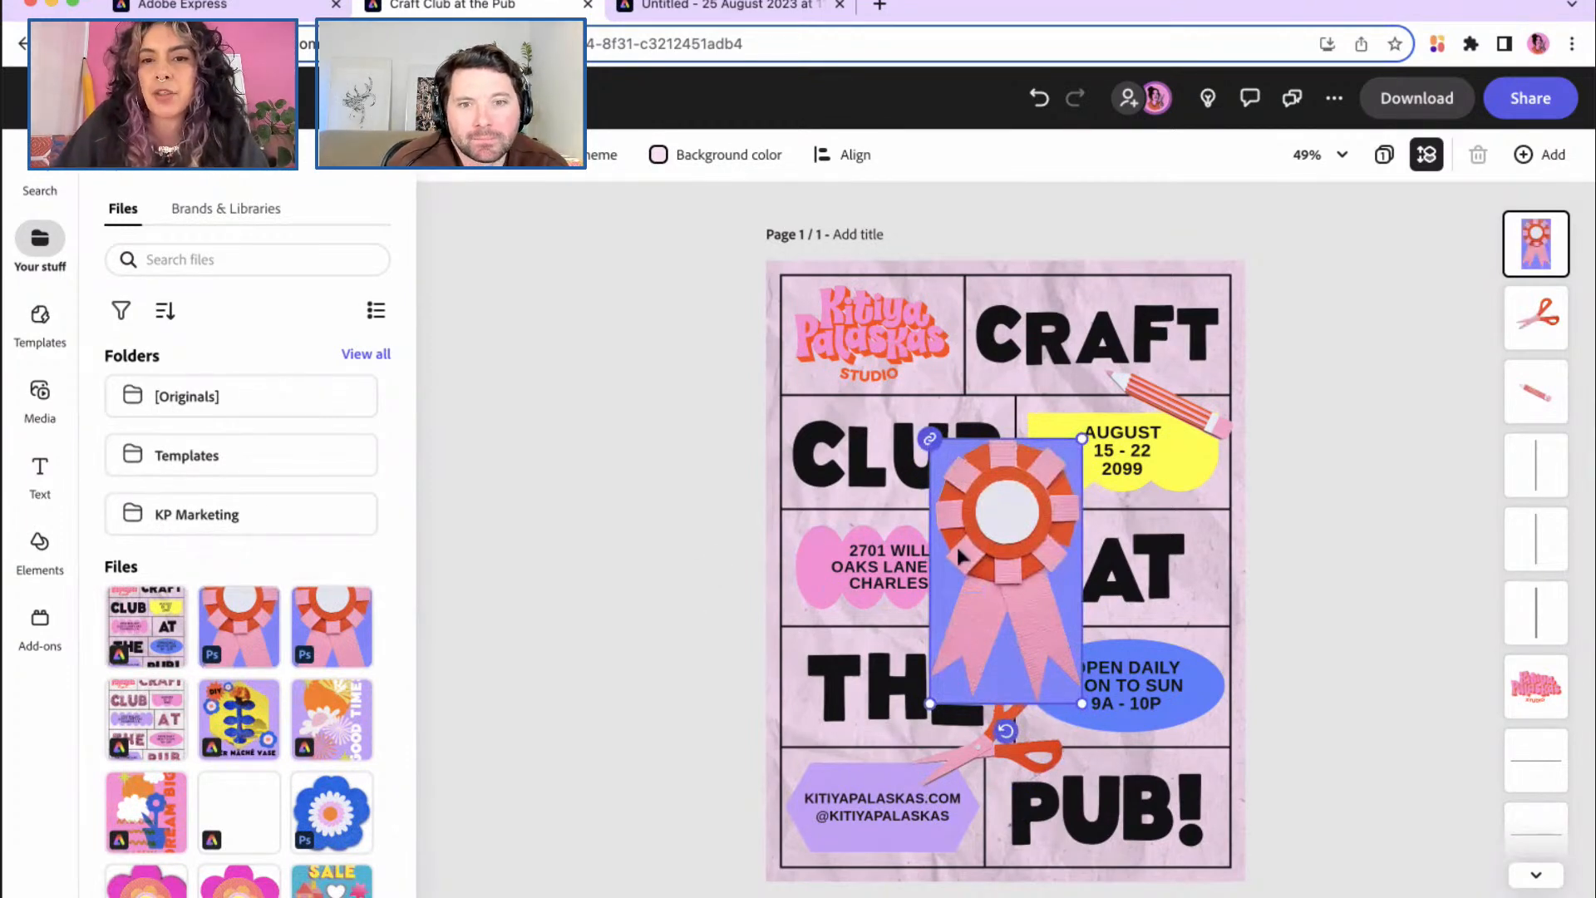
Step: Move the rosette up and left, shrink it slightly, and show its image properties
drag(992, 542, 926, 507)
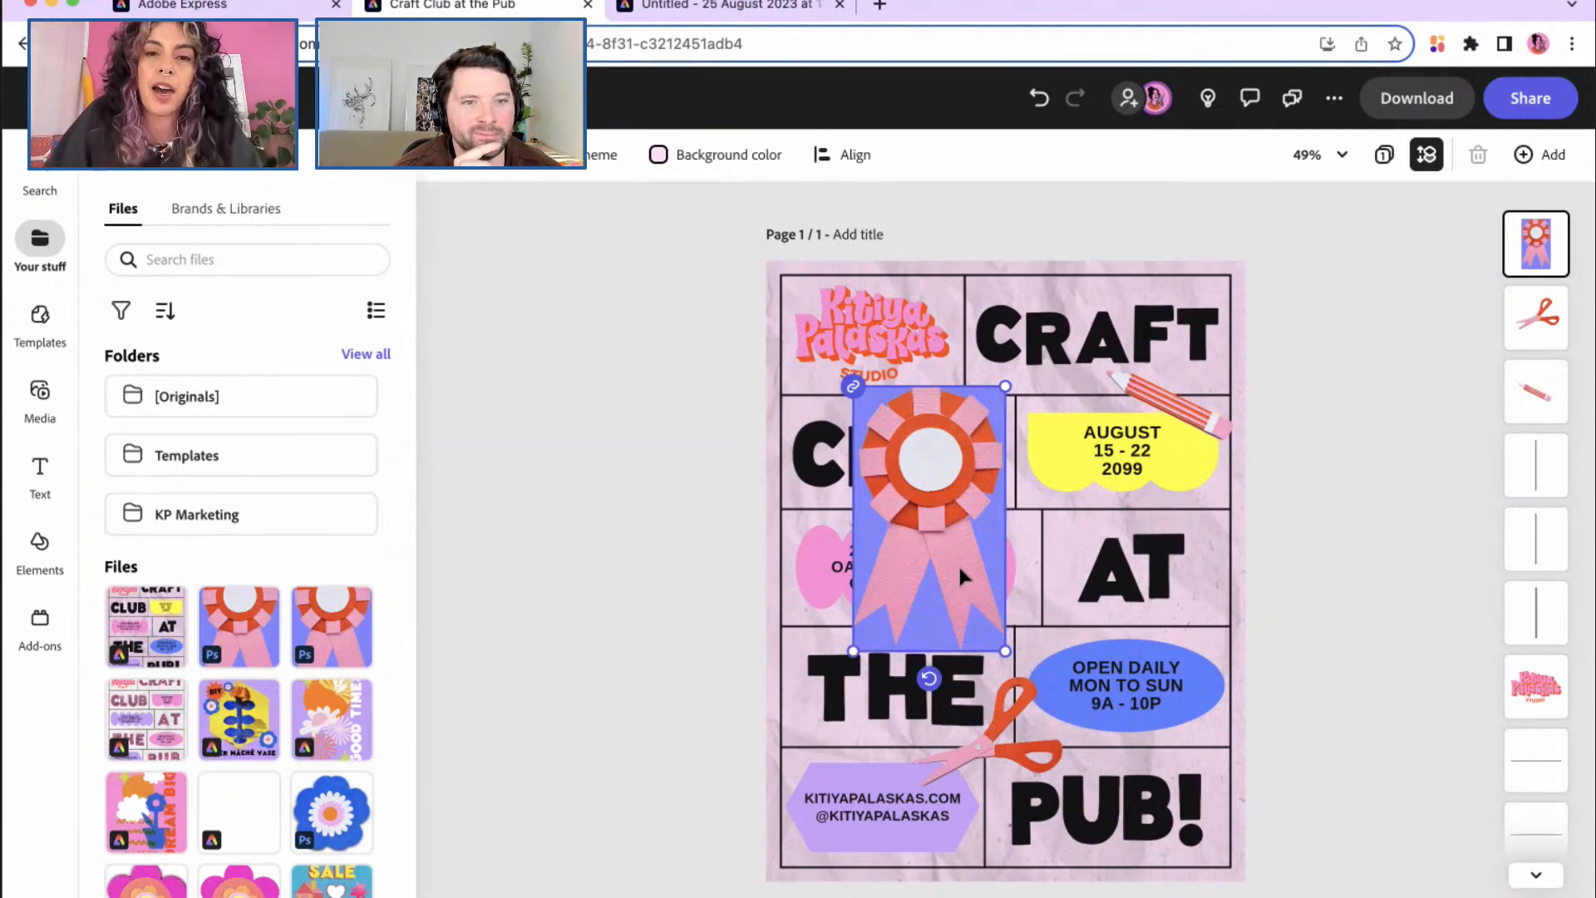
drag(1005, 651, 1000, 638)
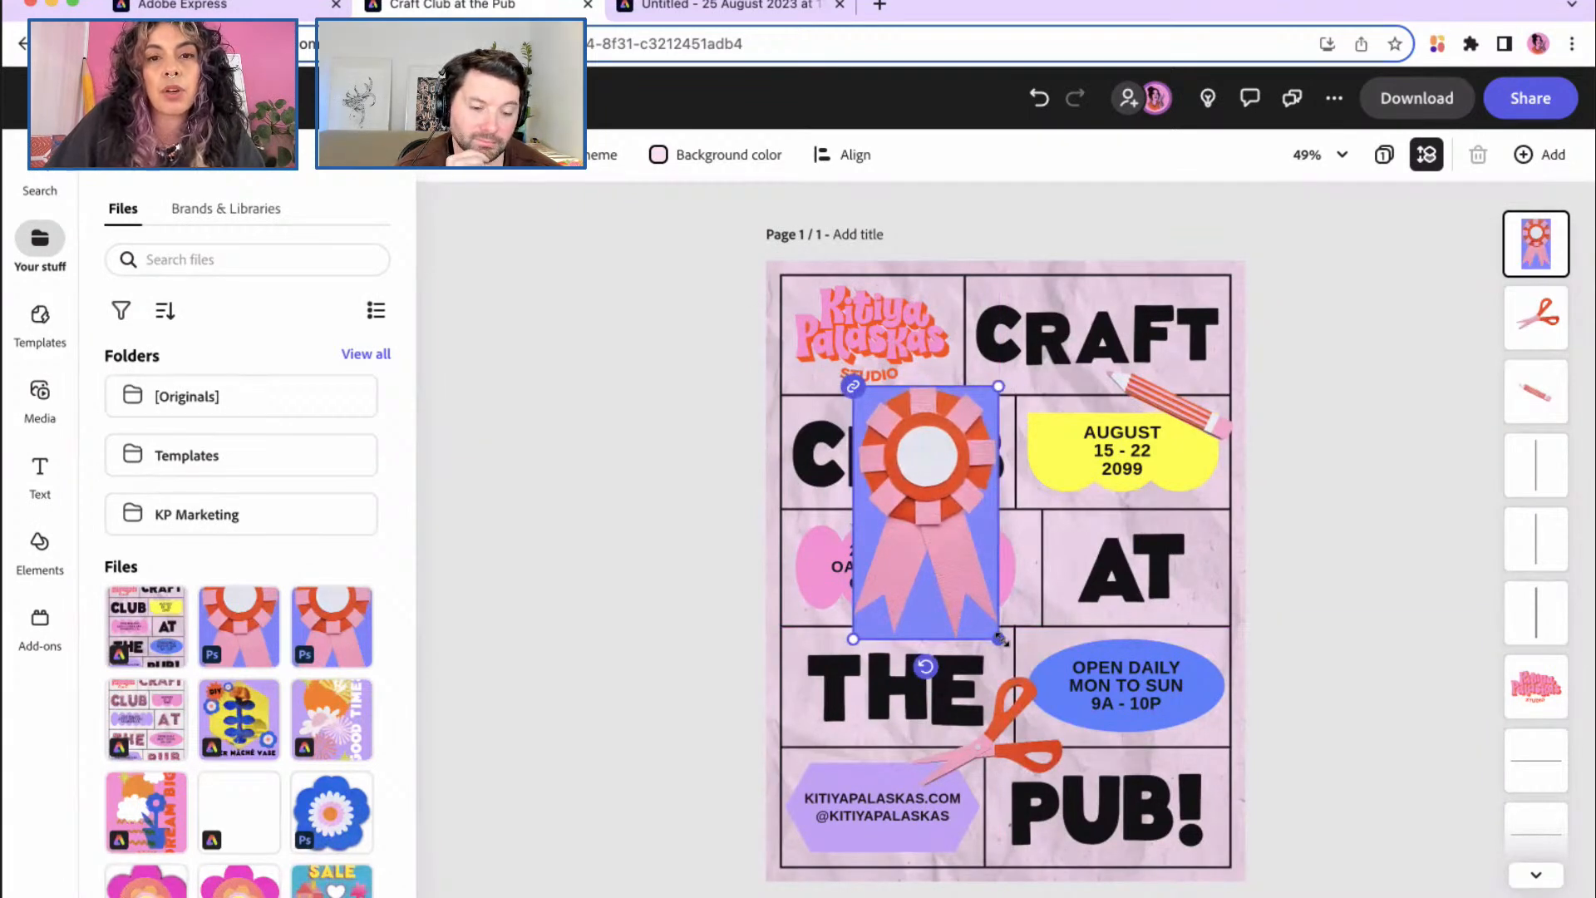
click(961, 550)
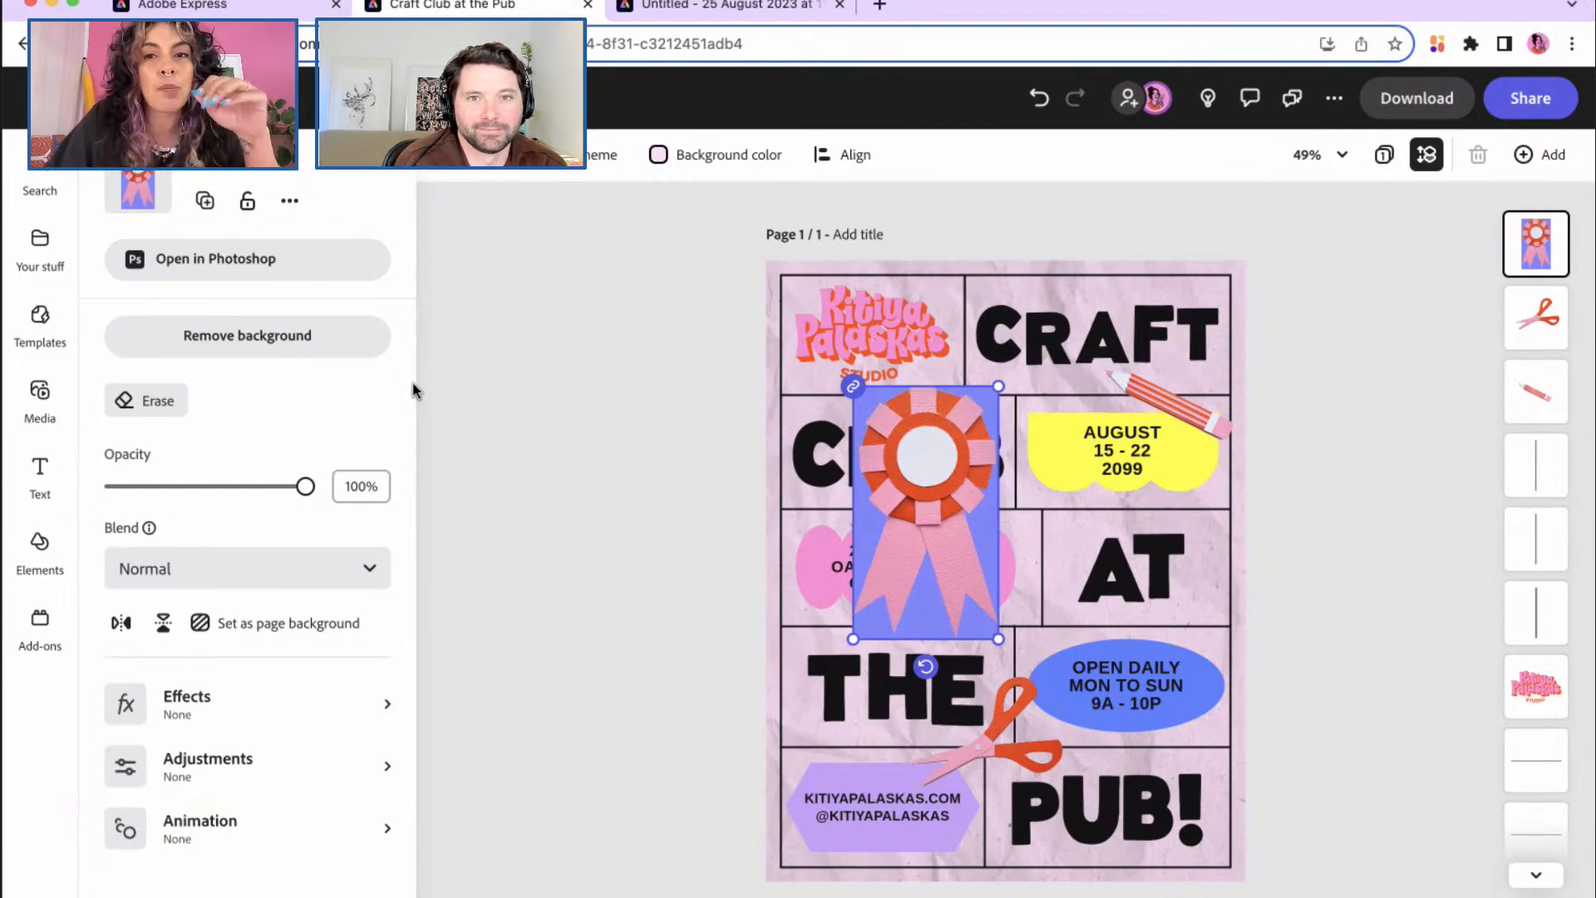
Step: Remove the rosette's blue background and shrink it to a small sticker over CLUB
click(227, 334)
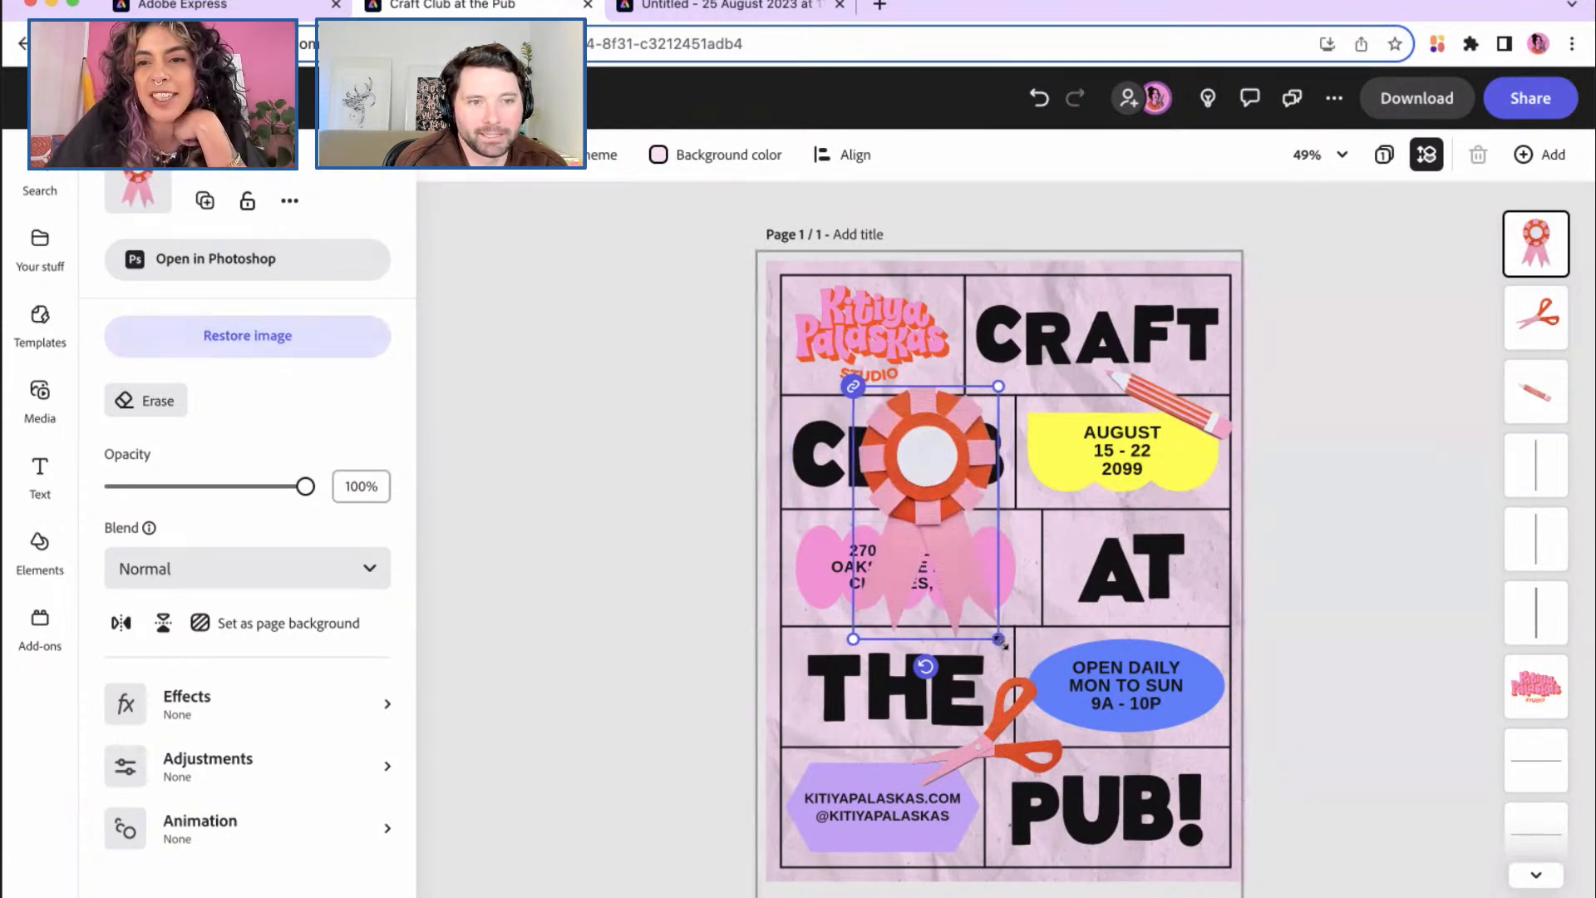
drag(999, 639, 914, 492)
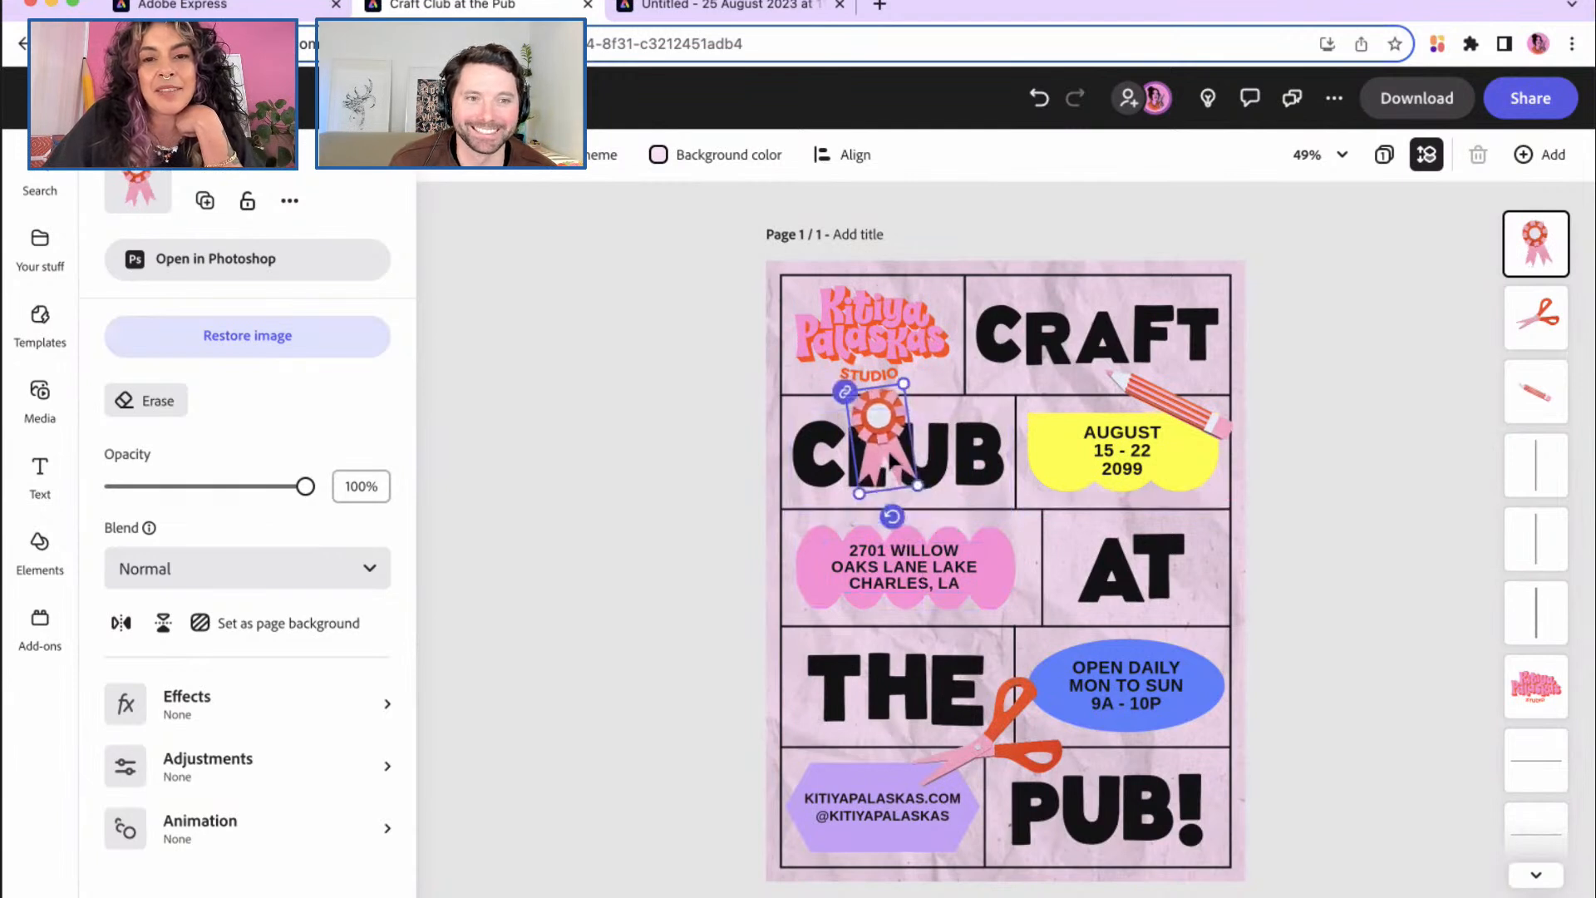
Step: Set the rosette between the logo and CRAFT, tilt it -15°, and enlarge it across CLUB and AT
drag(880, 424, 962, 379)
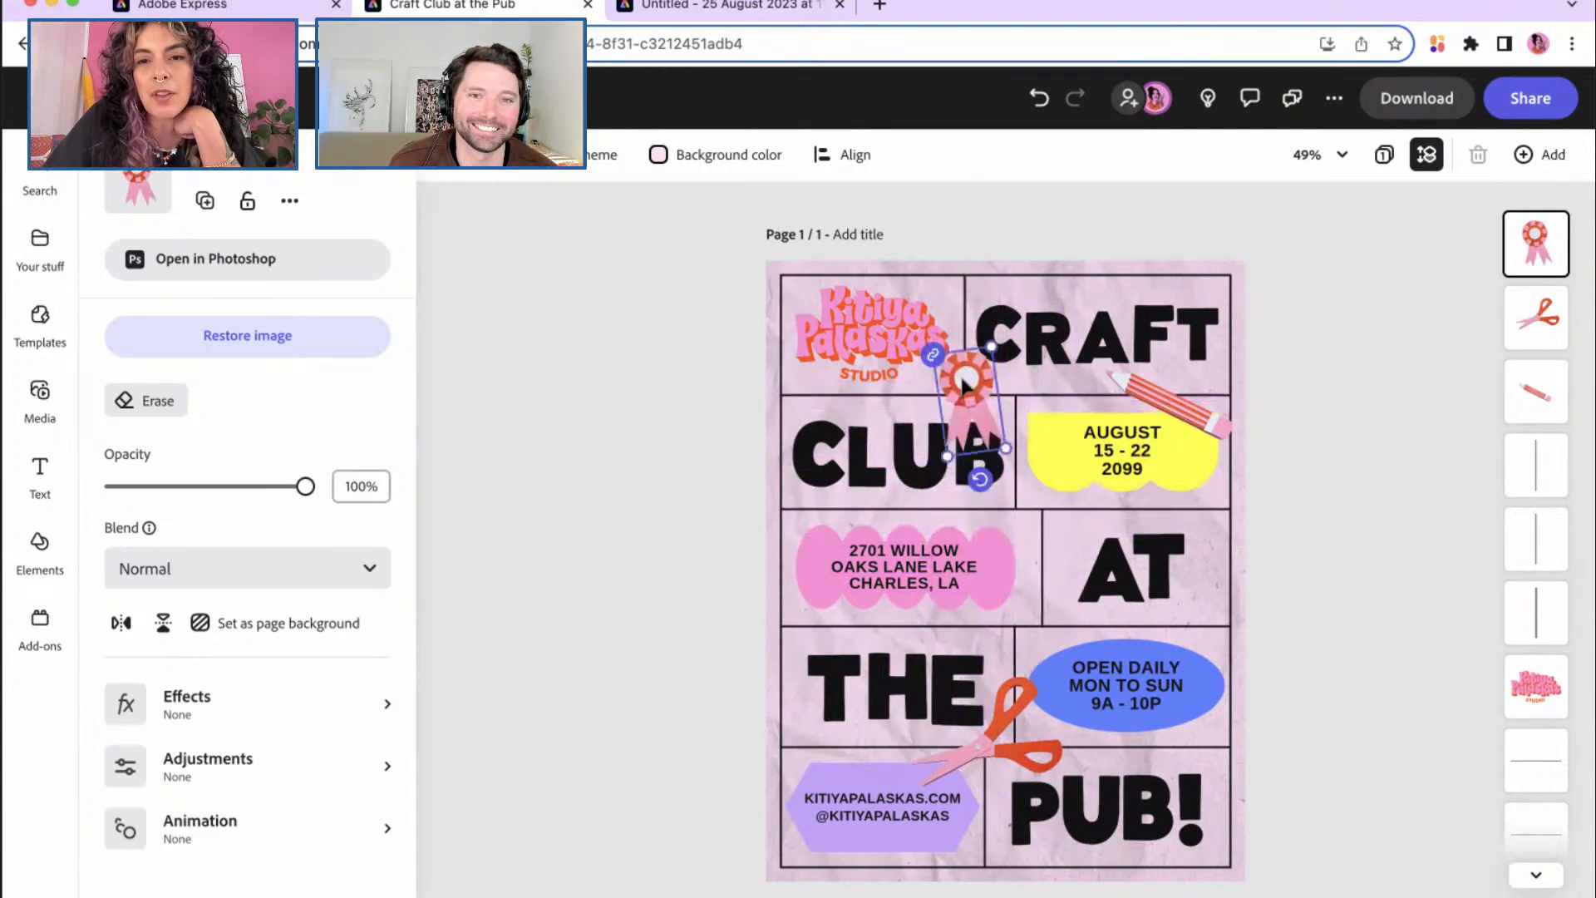
drag(950, 454, 972, 386)
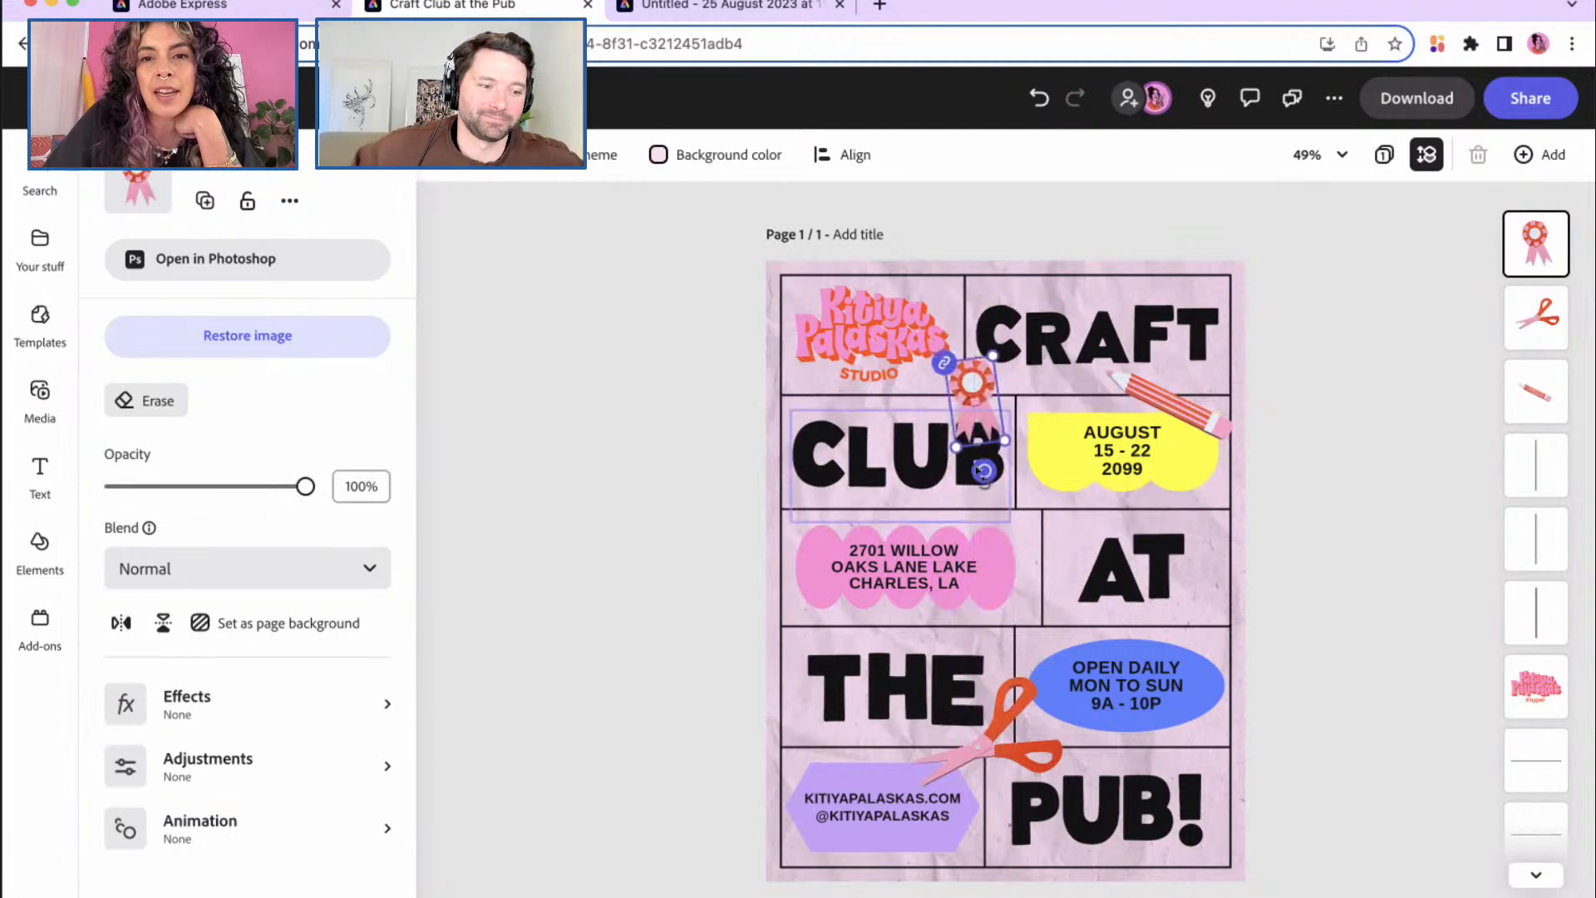
drag(997, 489, 1002, 498)
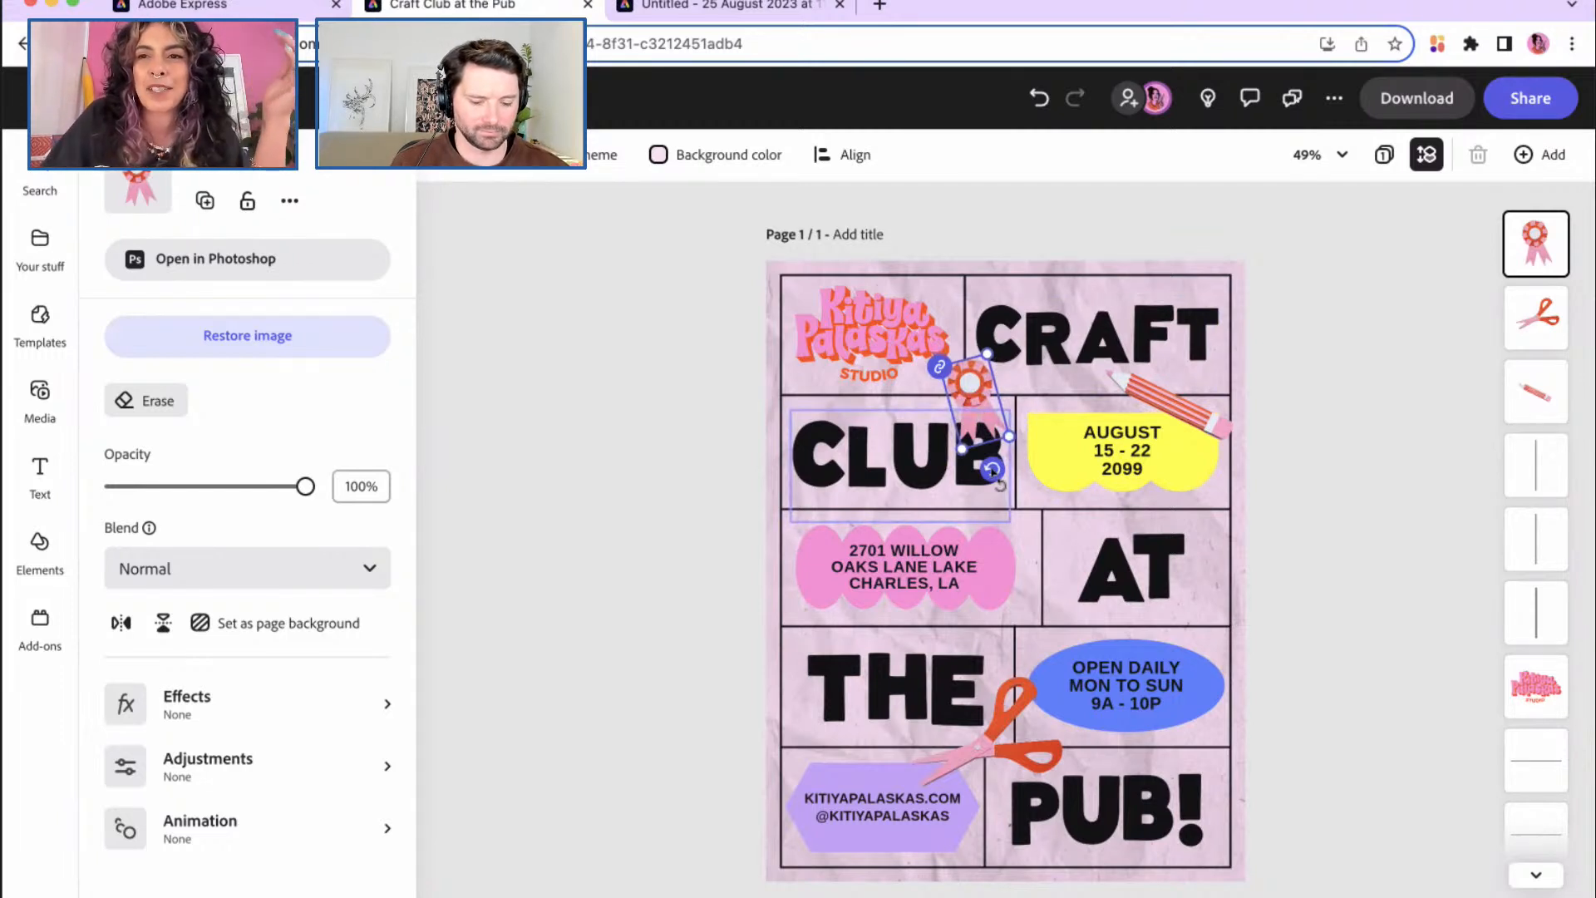
drag(1001, 485, 957, 472)
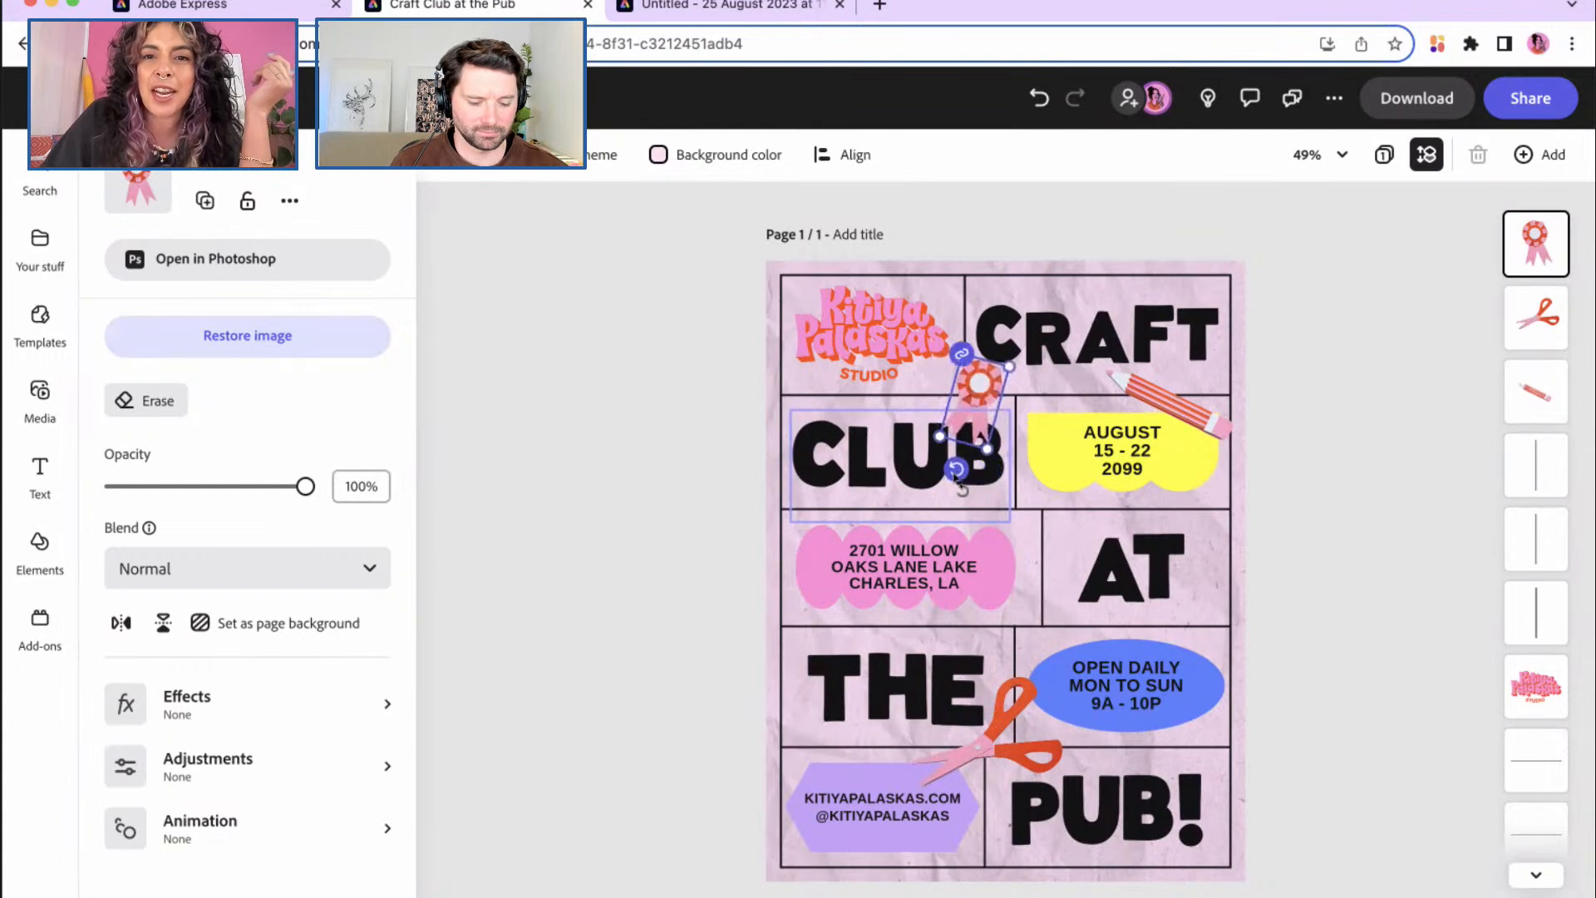
mouse_move(981, 403)
mouse_down()
mouse_move(975, 309)
mouse_move(1015, 534)
mouse_move(959, 374)
mouse_up()
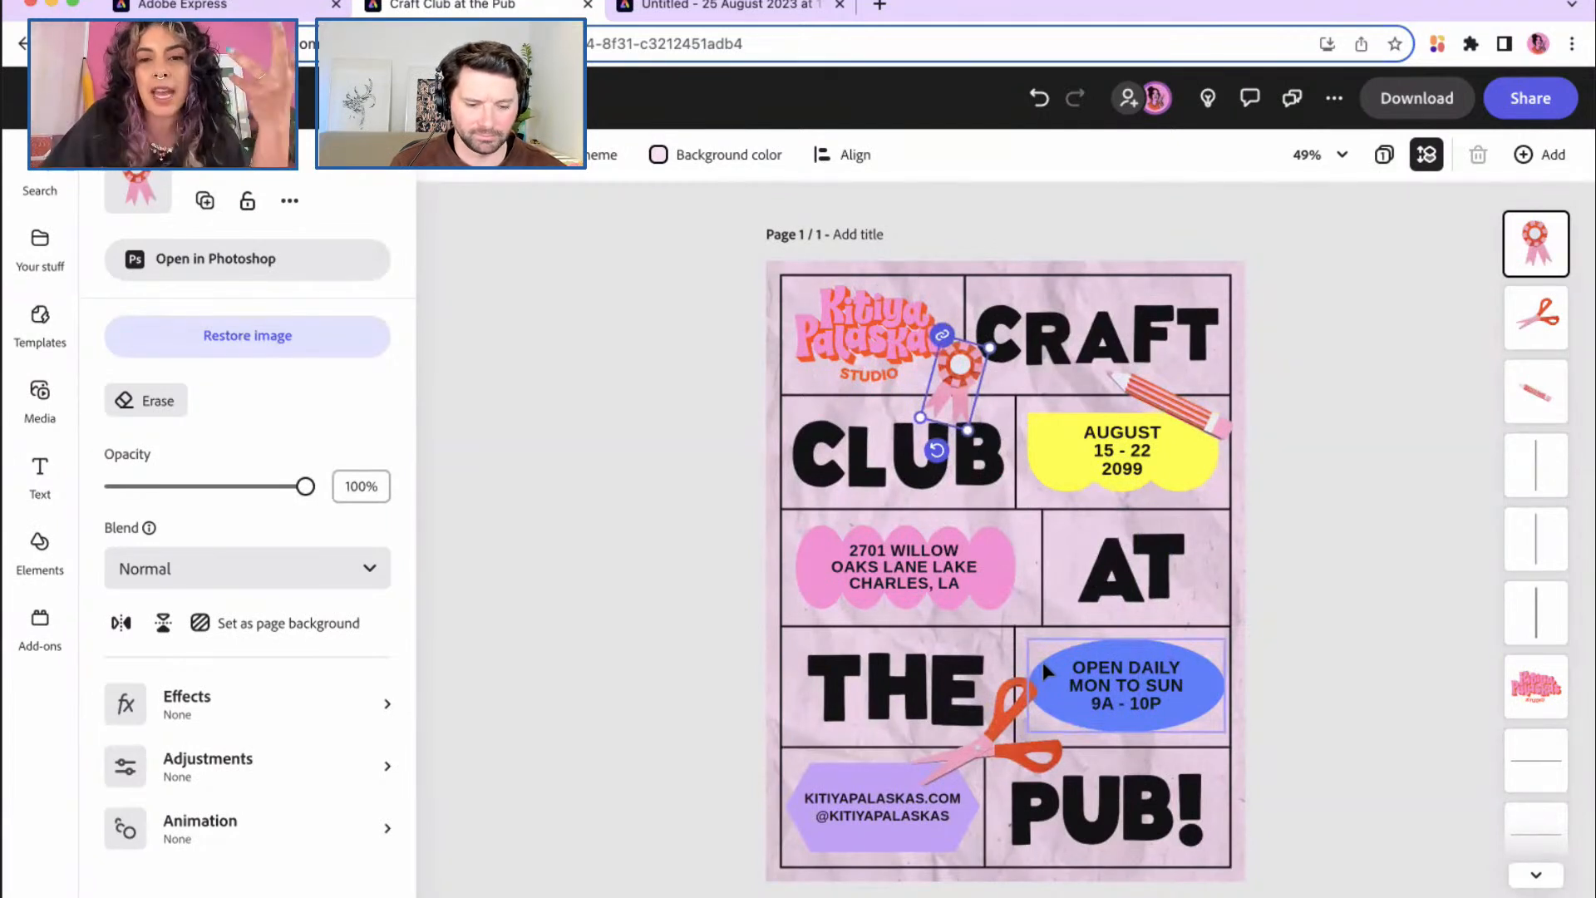
drag(968, 430, 1067, 715)
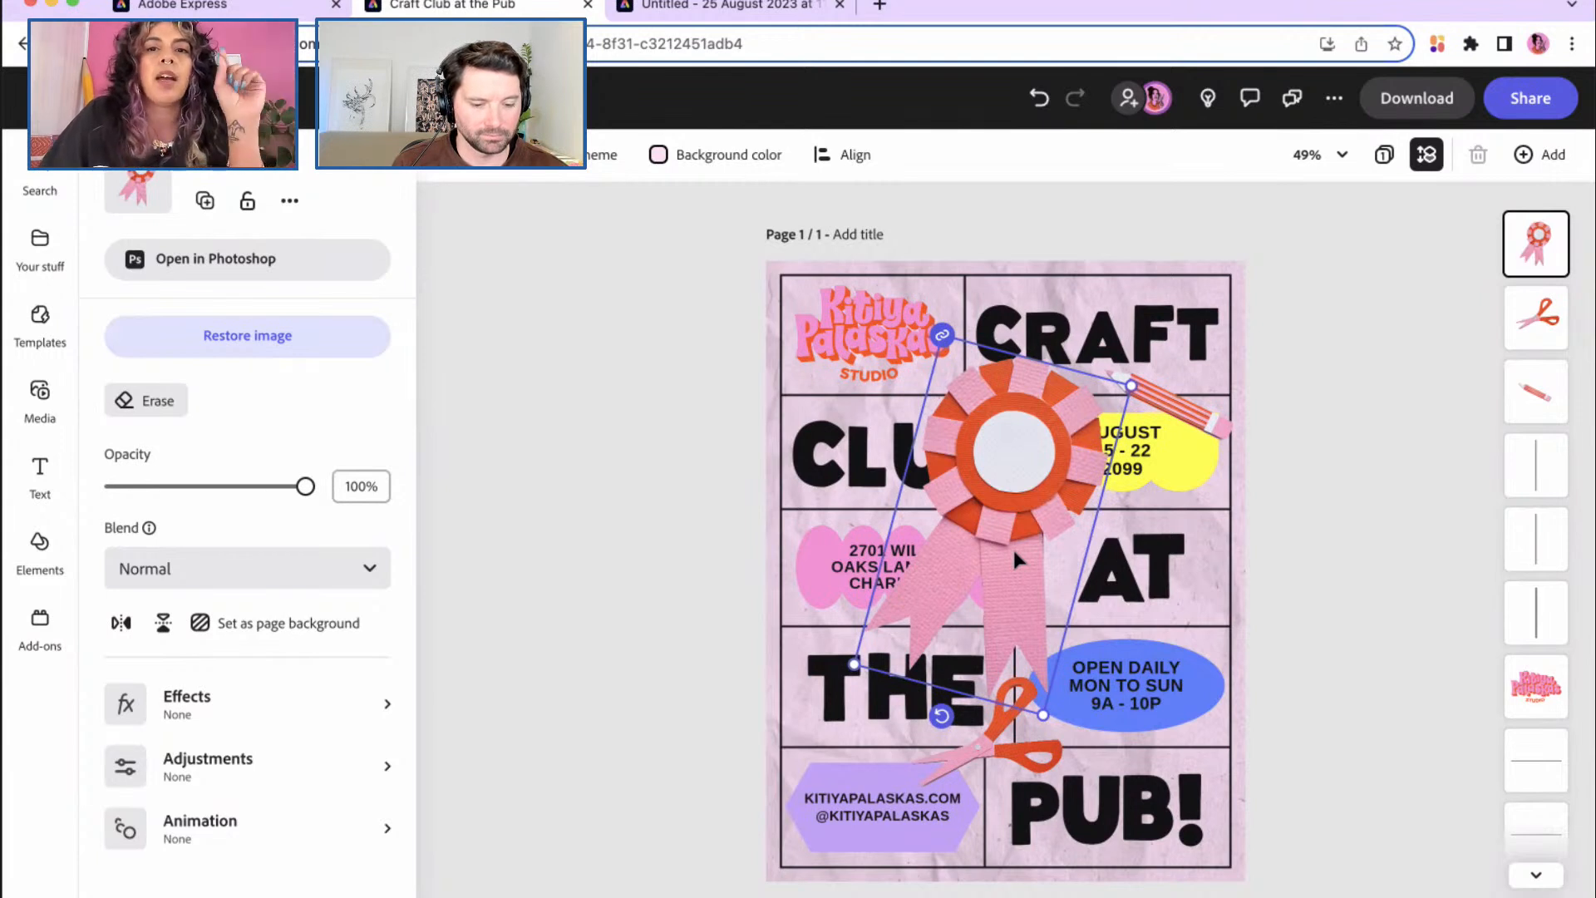
Step: Open the rosette image in Photoshop and undo the automatic background removal
click(279, 273)
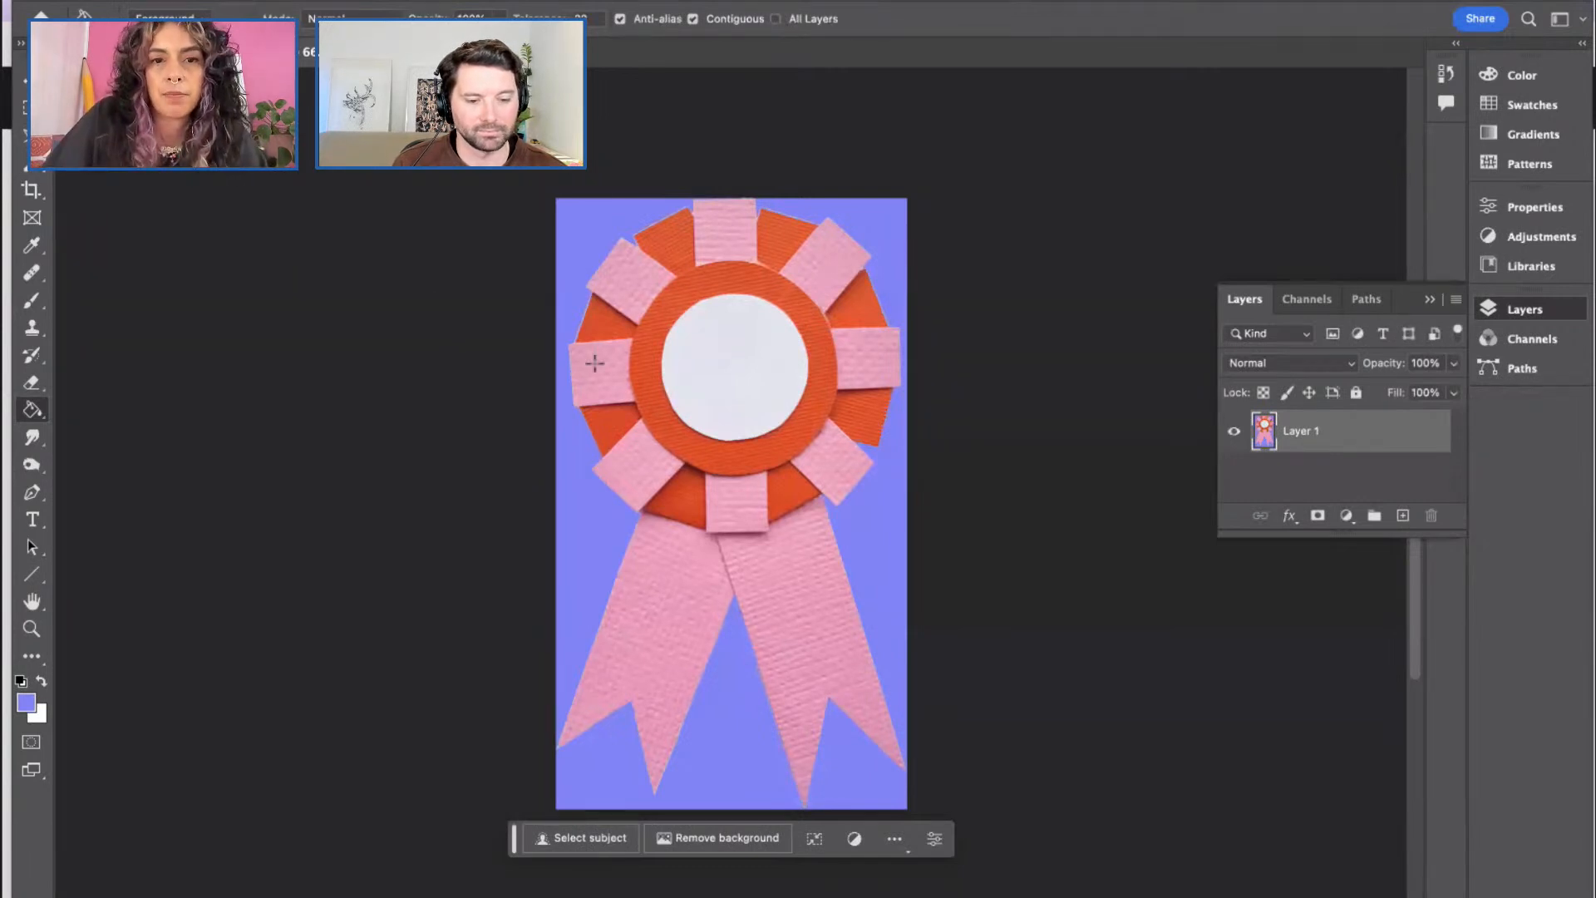
click(730, 839)
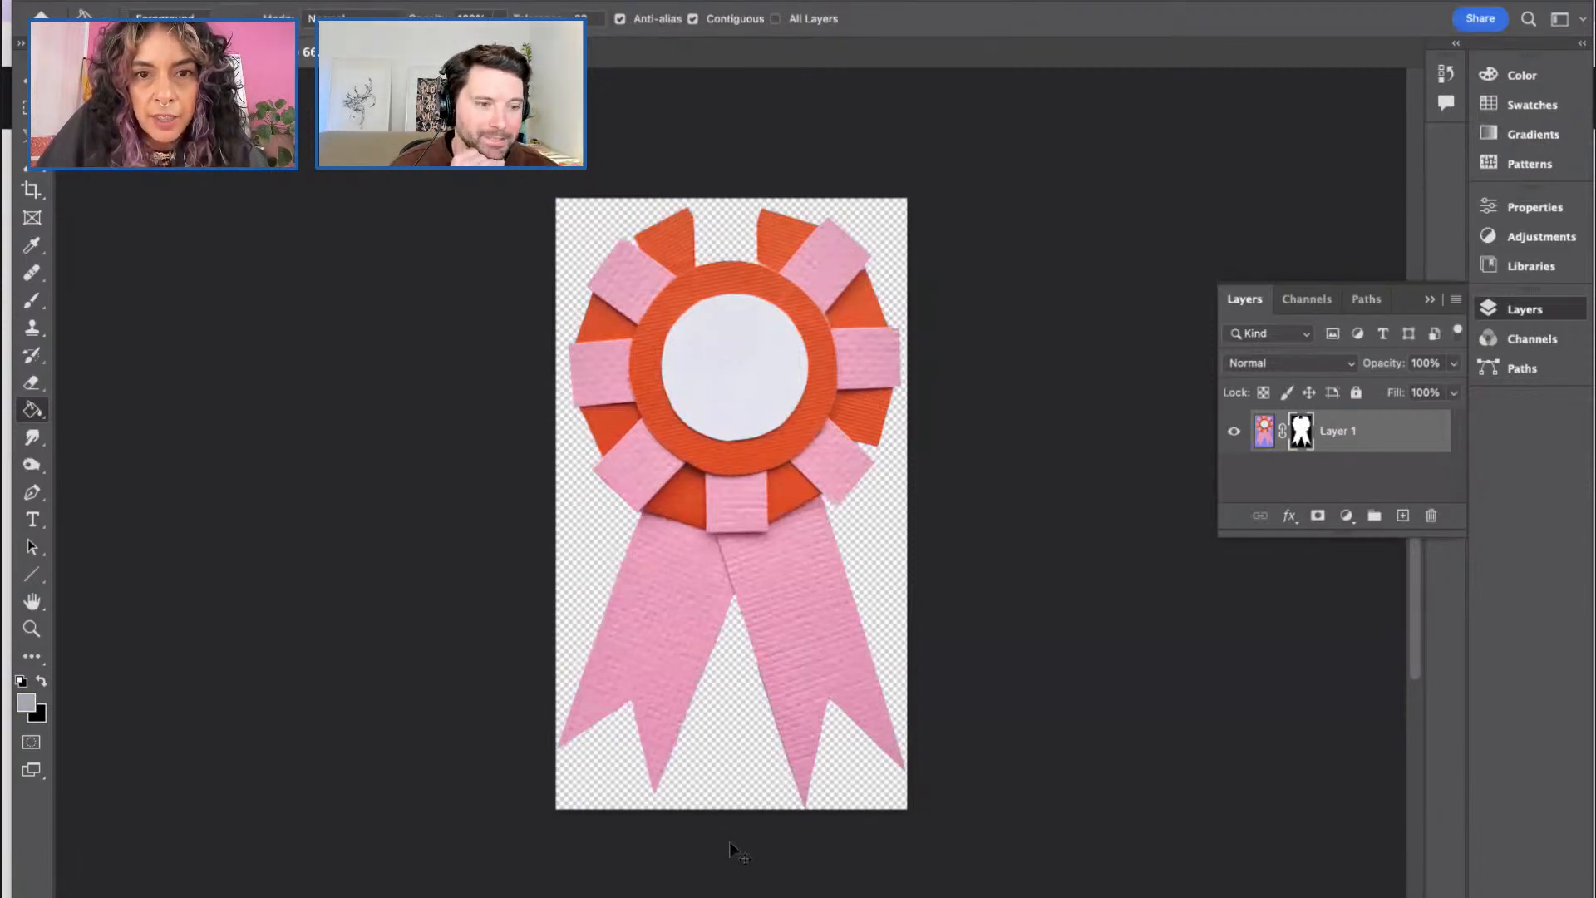
key(super+z)
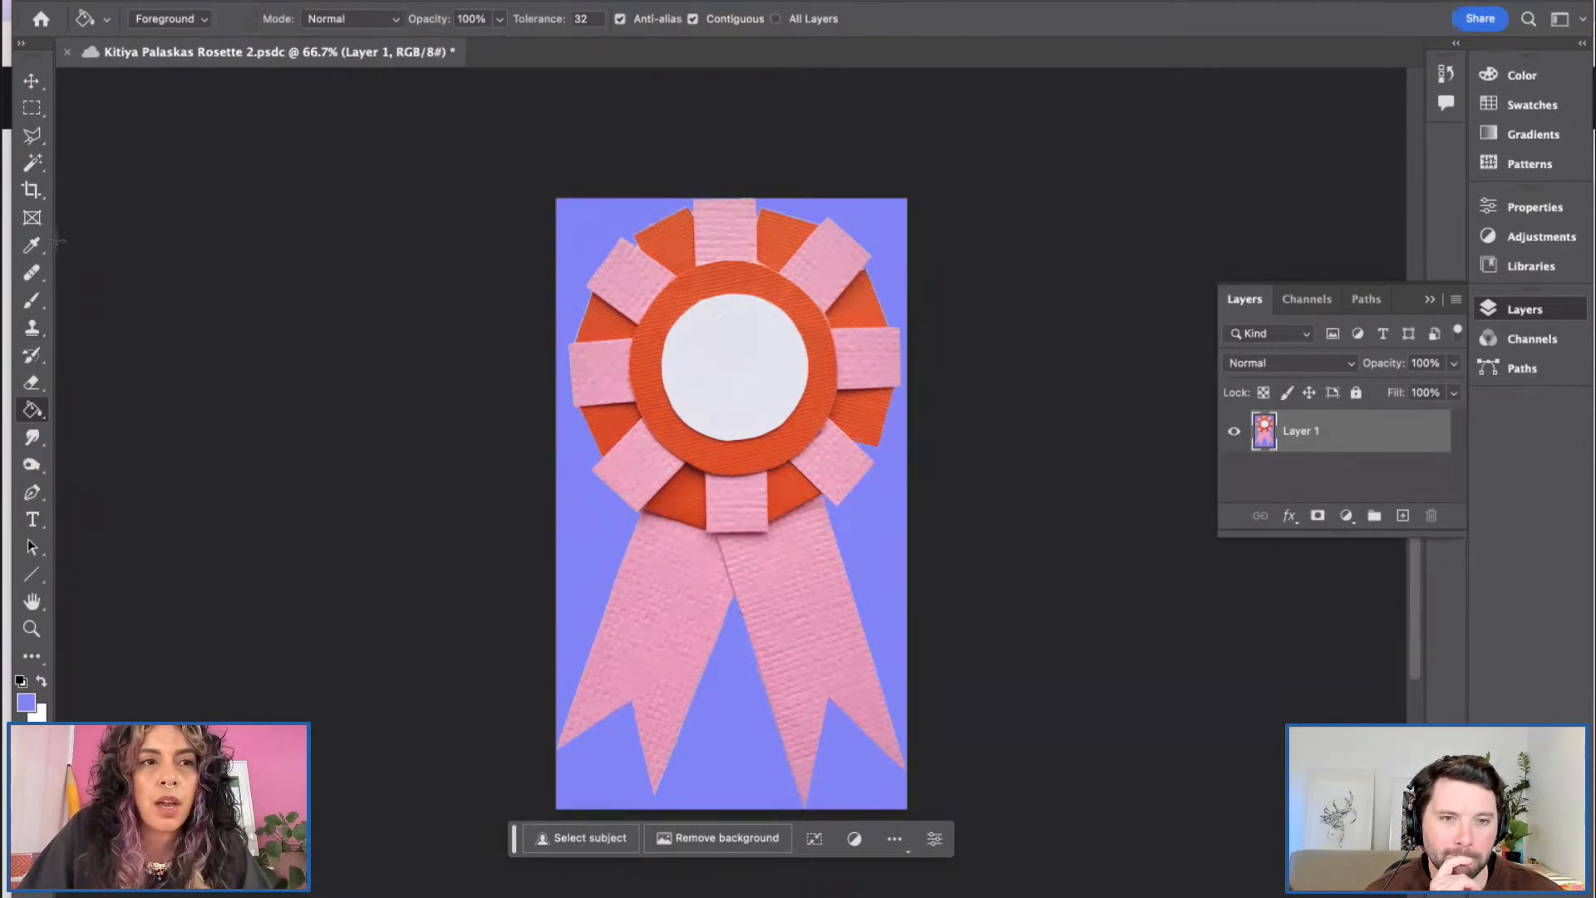
Step: Delete the left and right purple background areas with the Magic Wand, then deselect
click(33, 164)
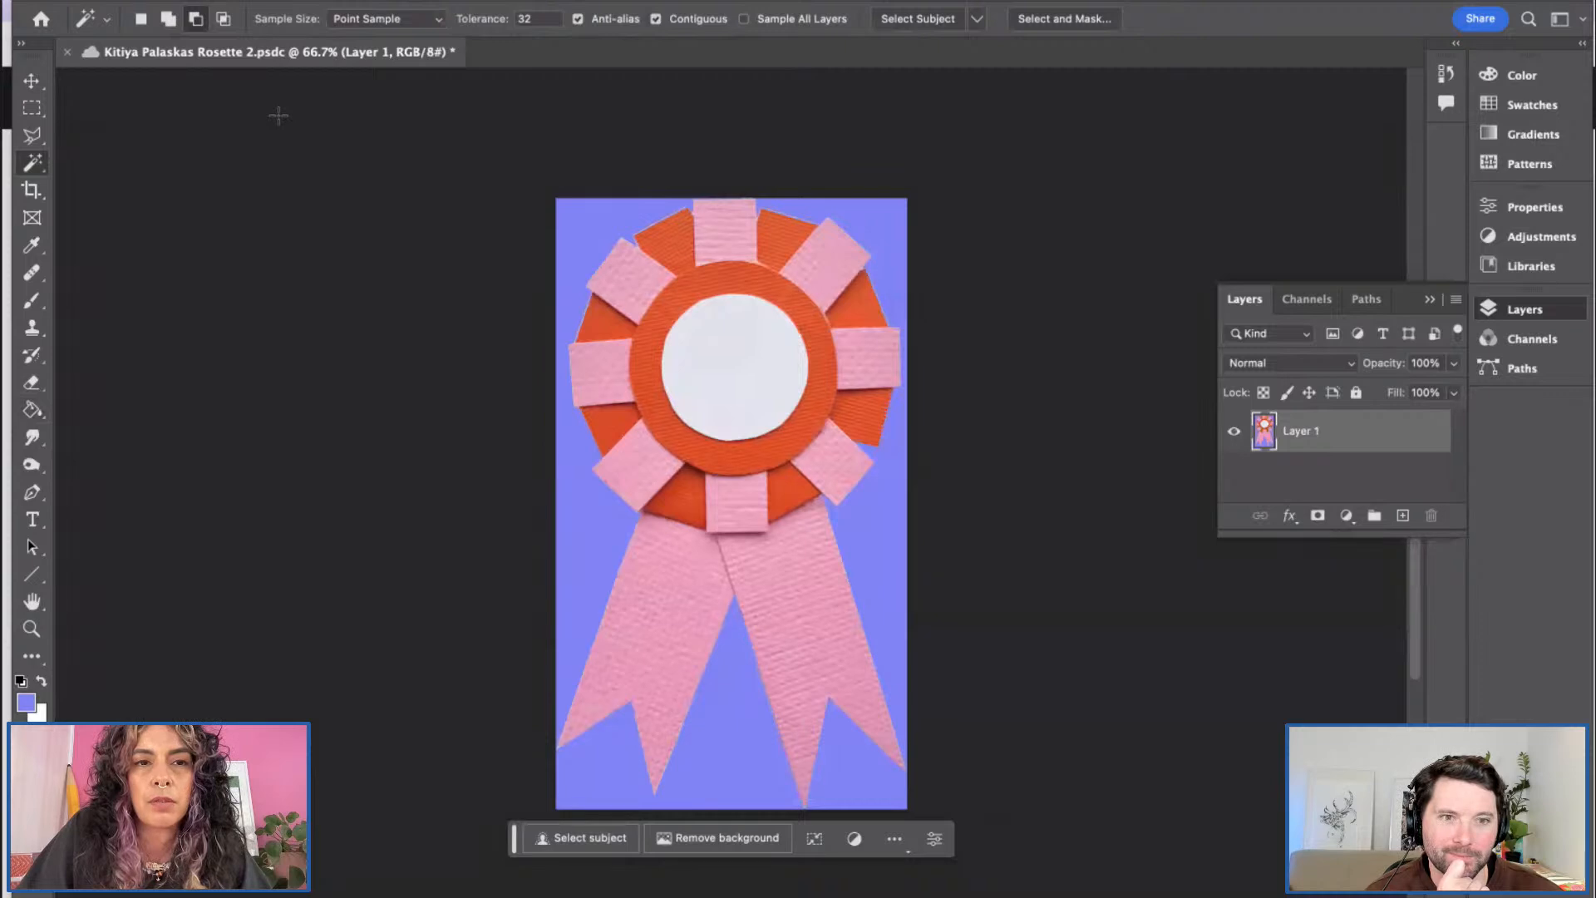
click(592, 220)
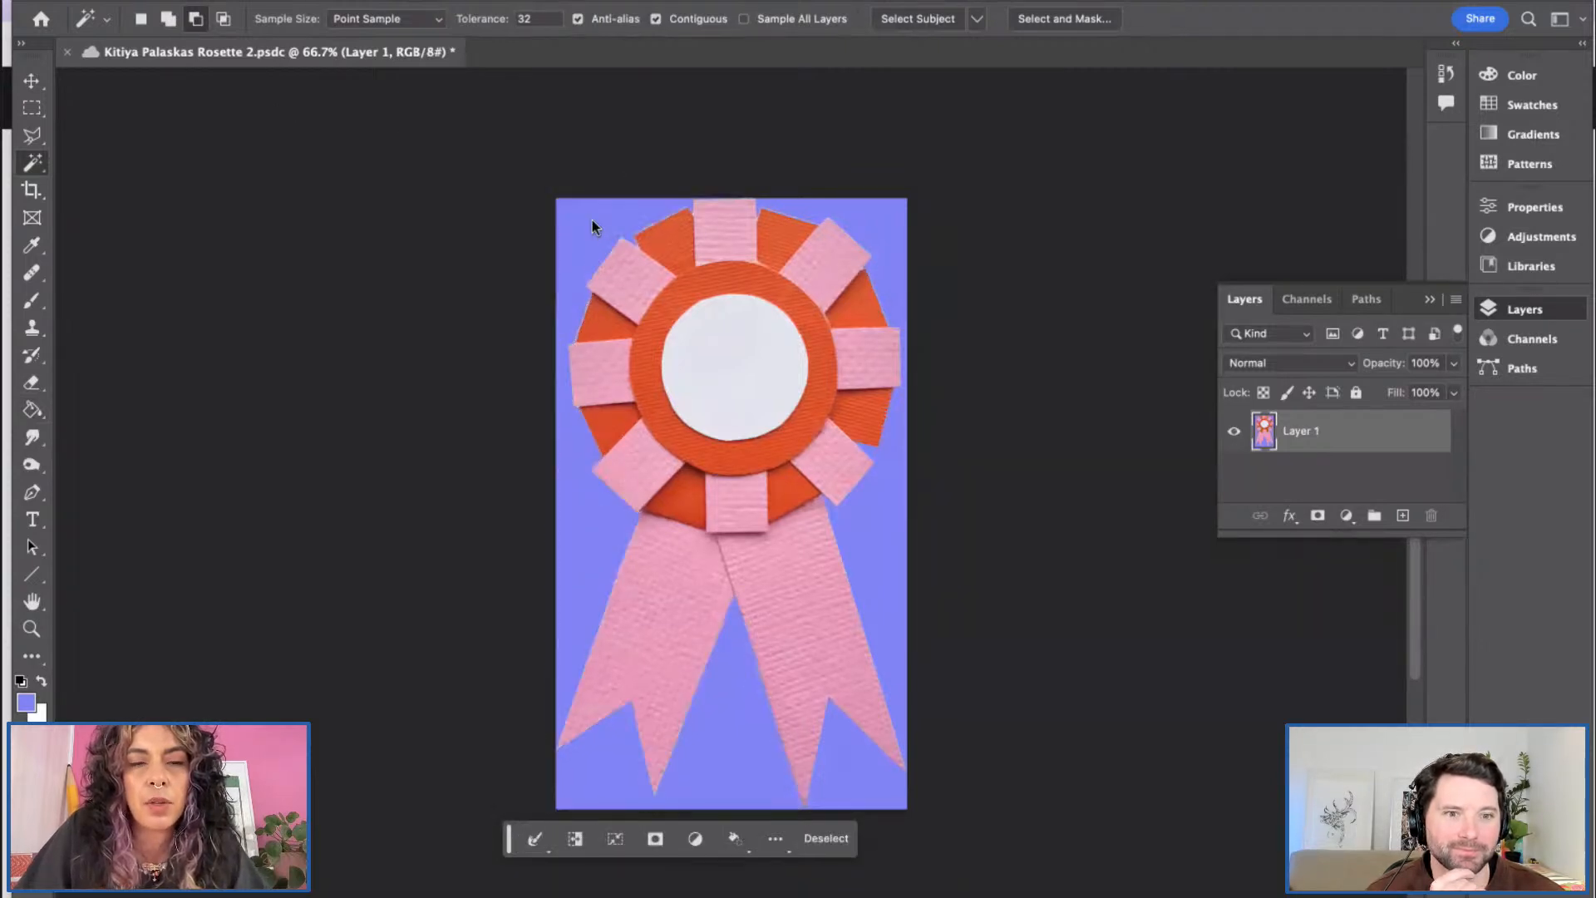
key(Delete)
click(898, 224)
key(Delete)
key(ctrl+d)
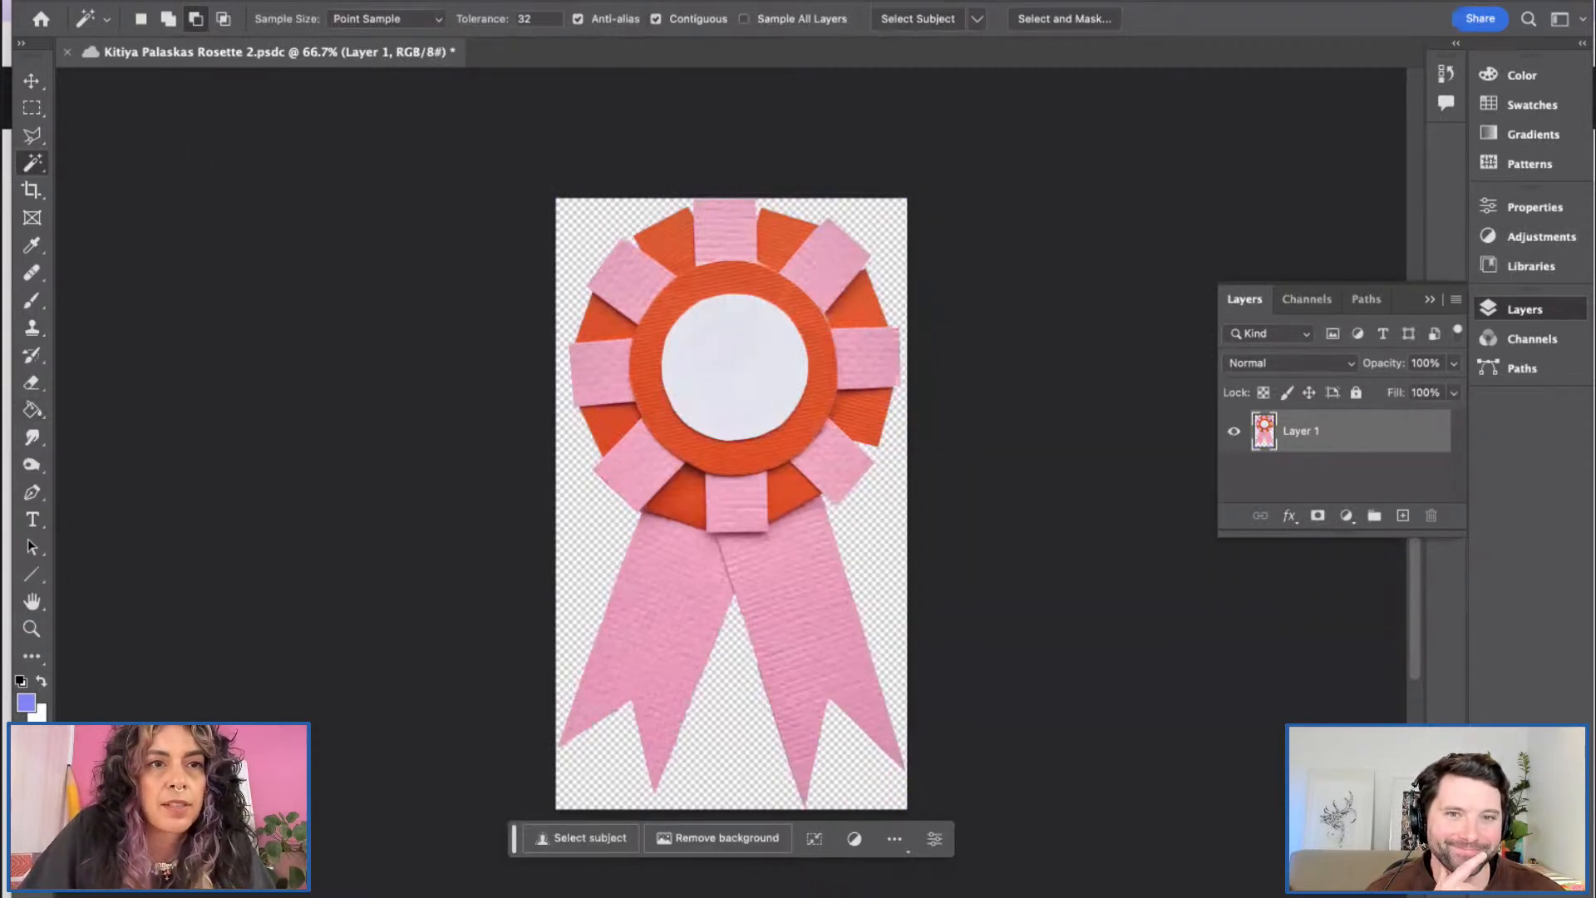
click(371, 1)
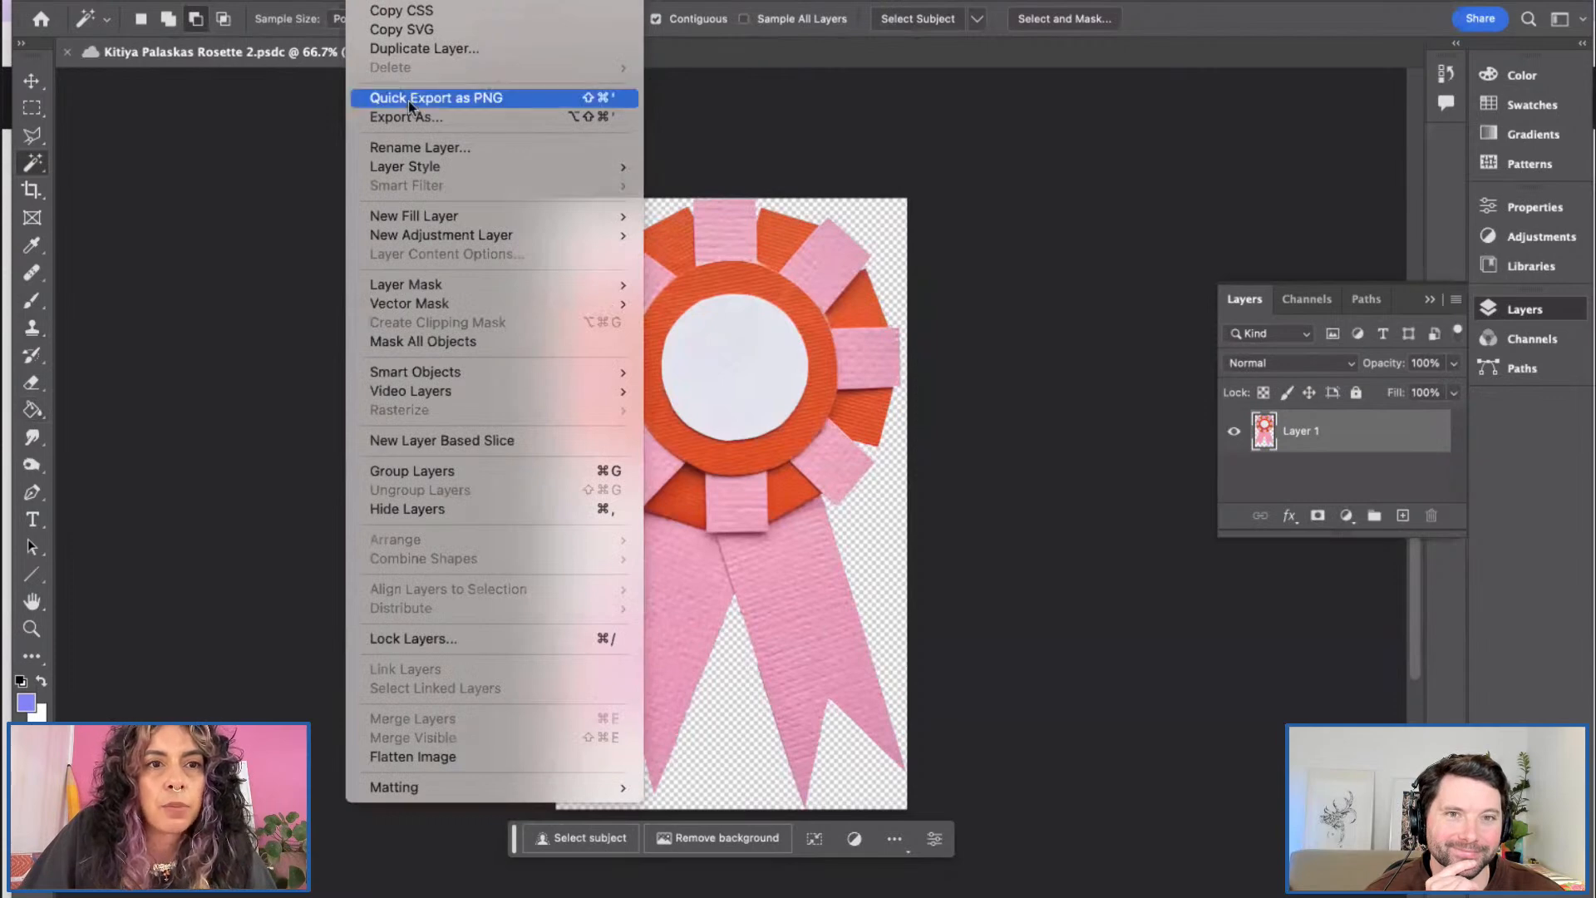
Step: Add a Drop Shadow layer style to the rosette
mouse_move(427, 167)
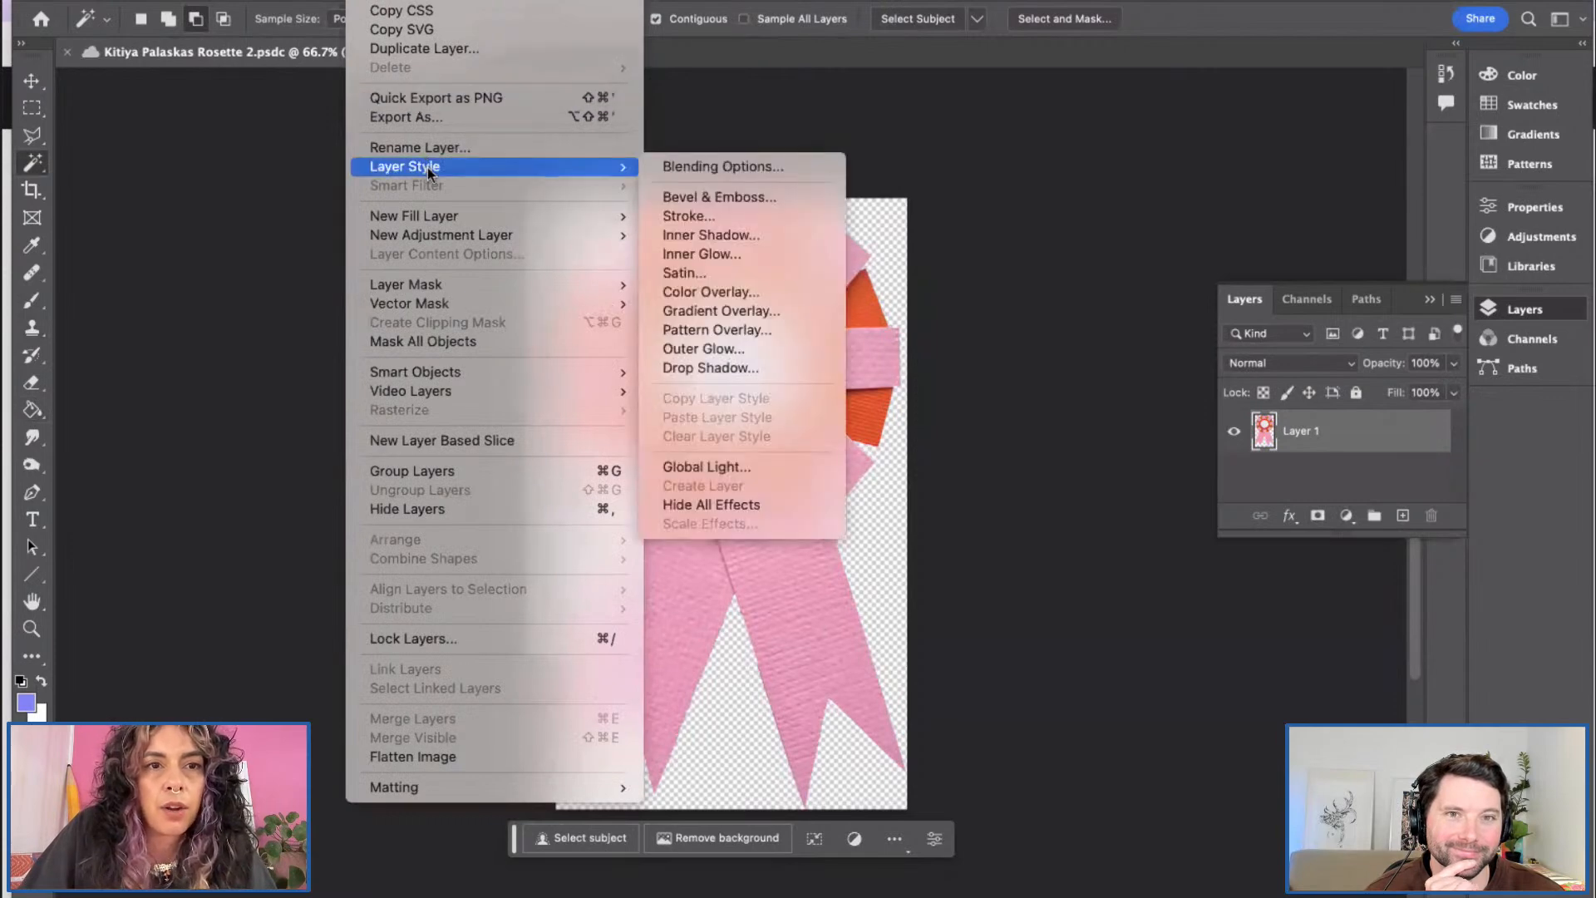
click(712, 368)
drag(1073, 48, 938, 52)
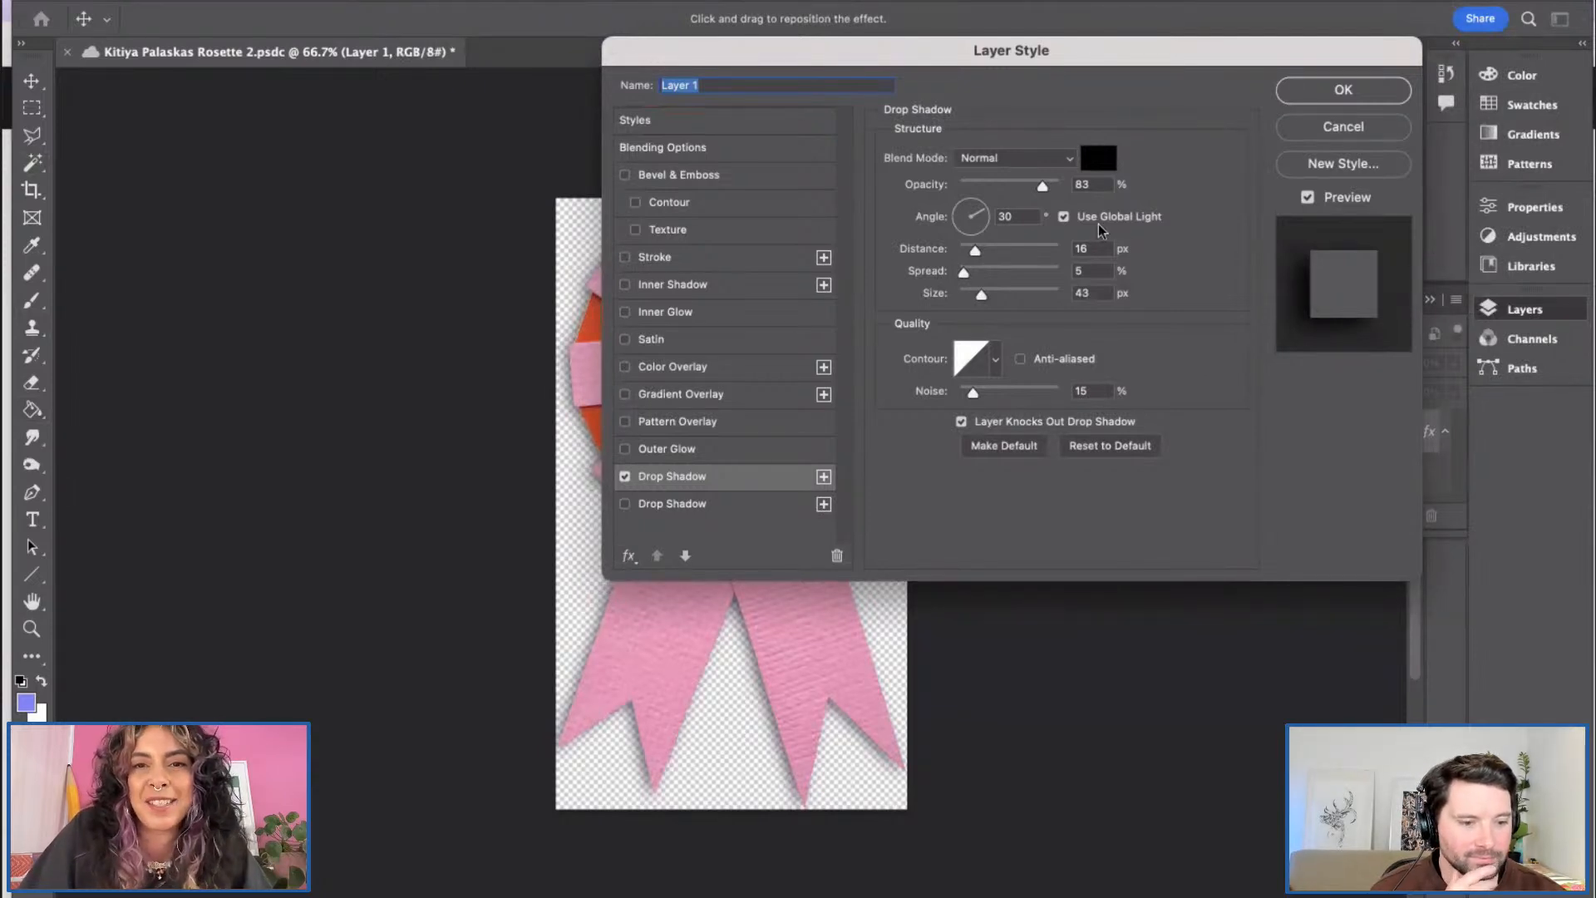
mouse_move(1042, 185)
mouse_down()
mouse_move(1008, 187)
mouse_move(1049, 189)
mouse_up()
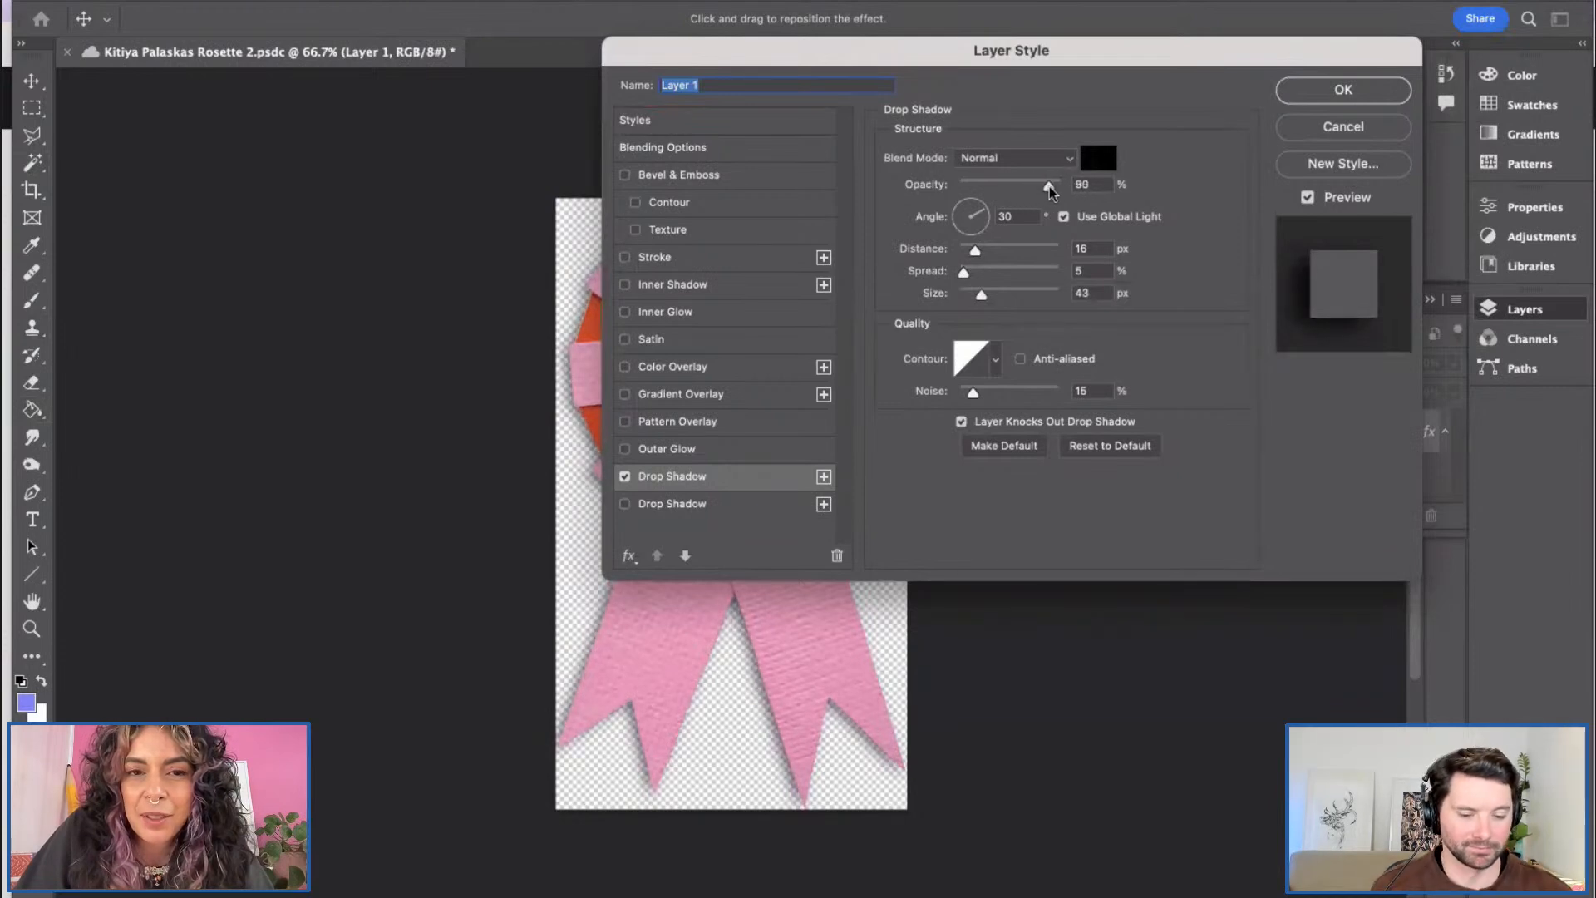
drag(891, 45, 1071, 21)
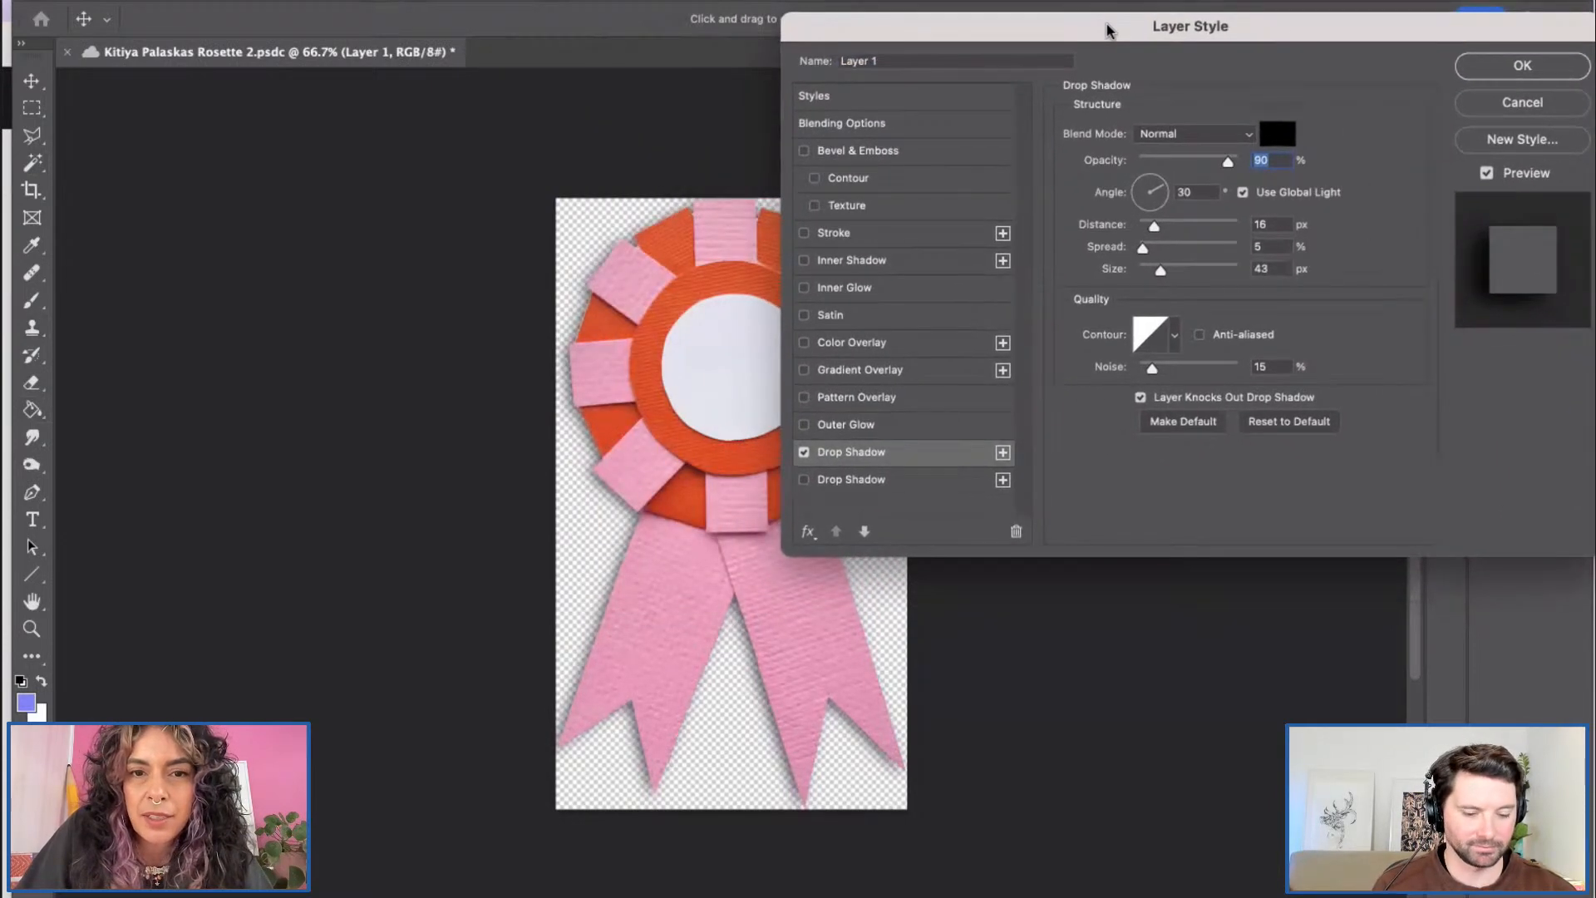
scroll(482, 540, right, 5)
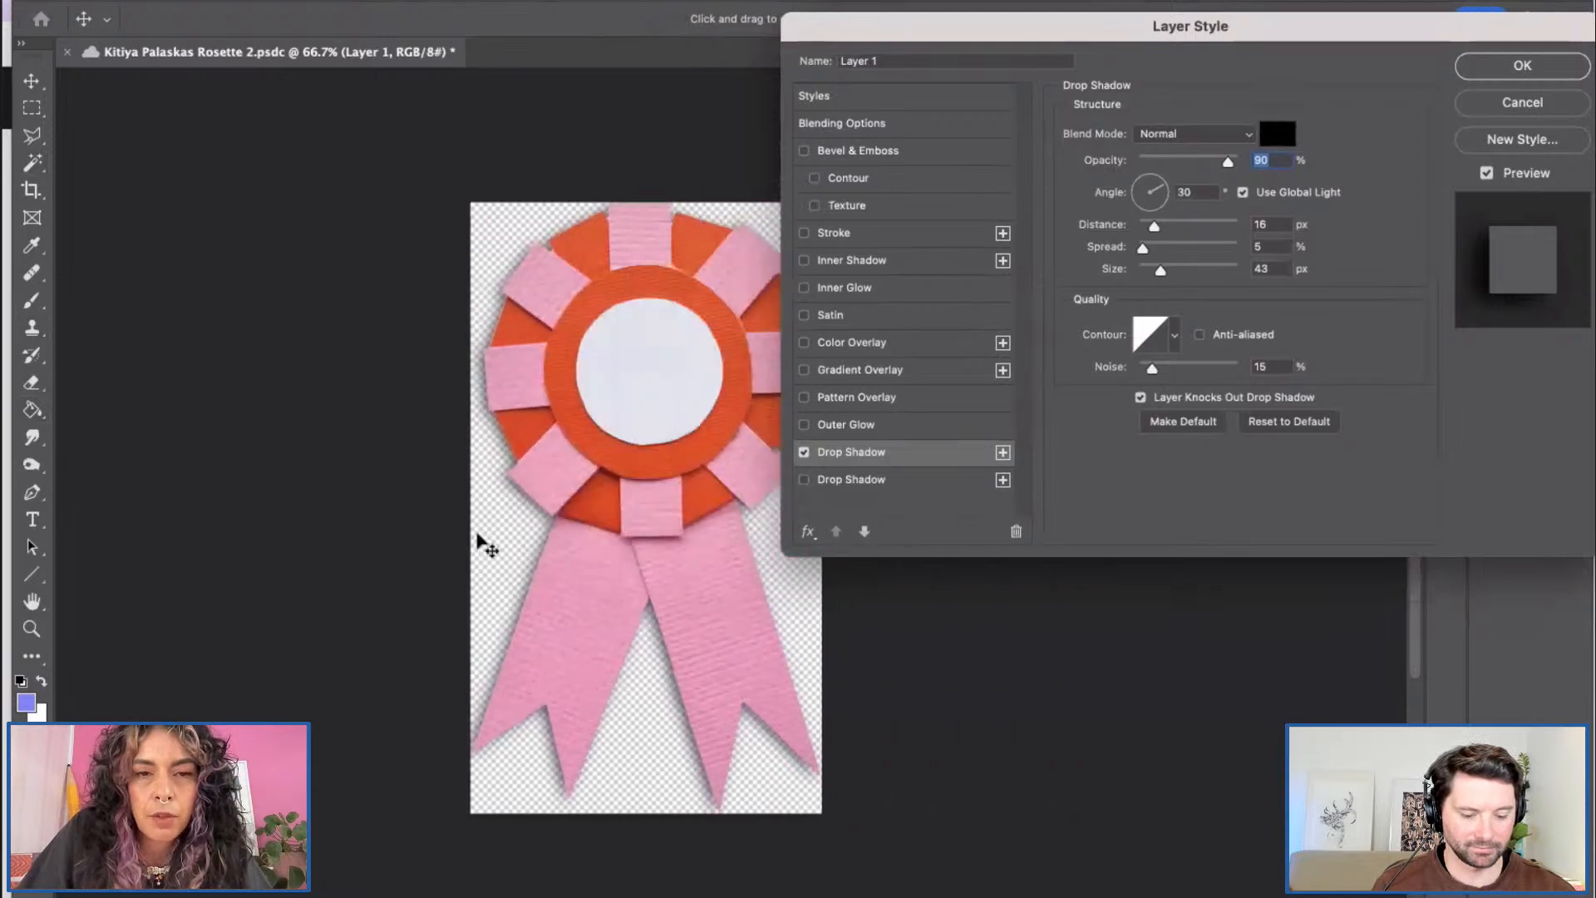
scroll(482, 544, right, 1)
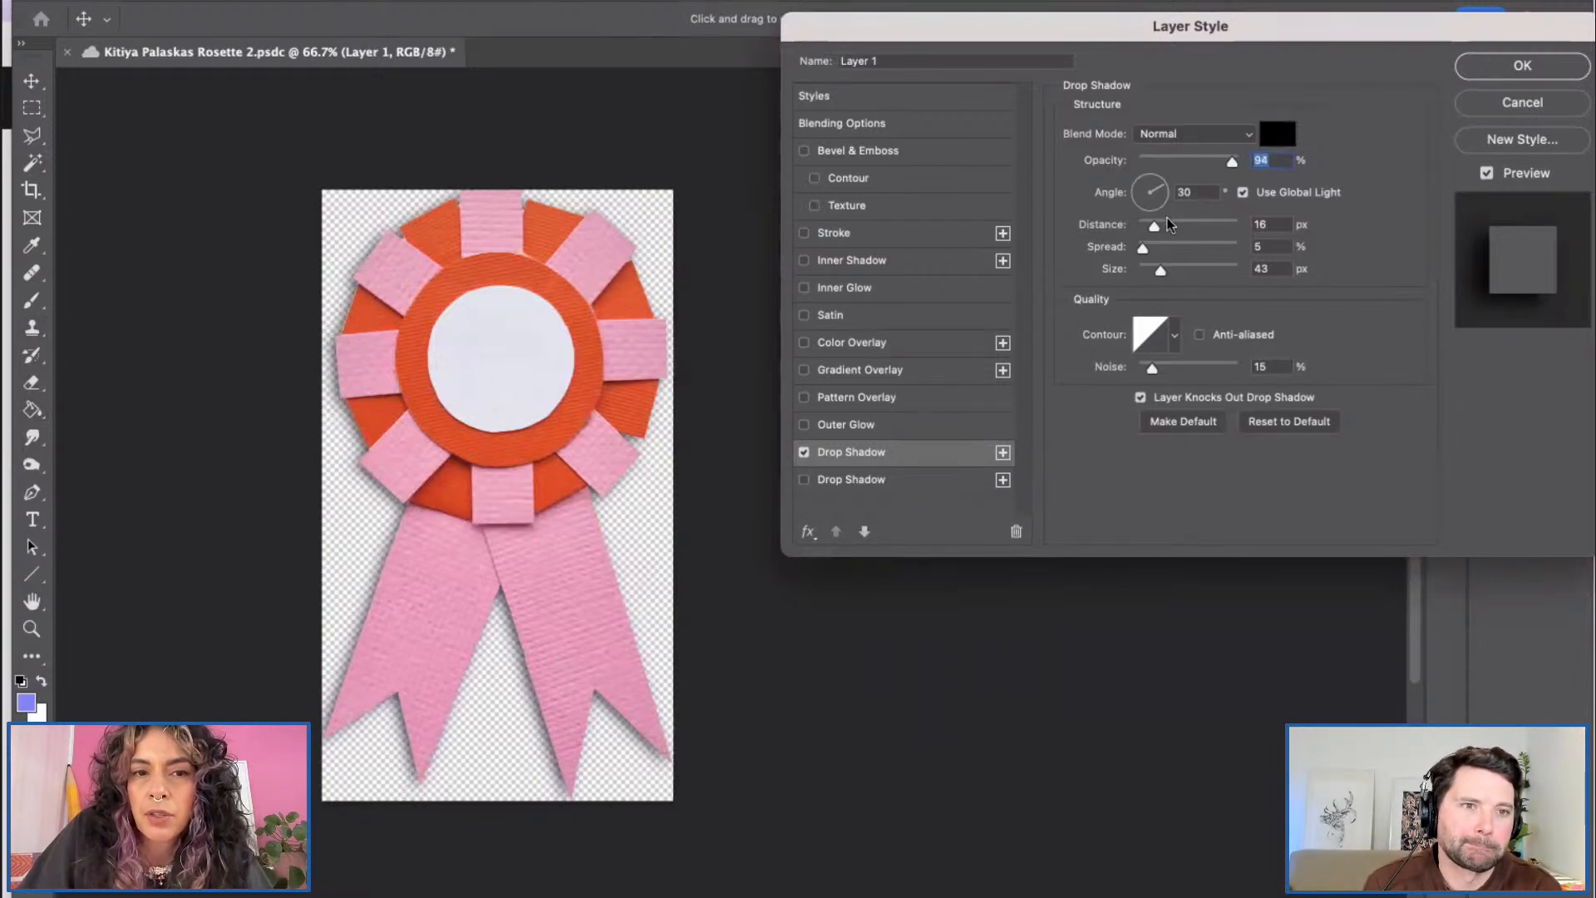
Step: Set the shadow to -51° angle, 23 px distance, 8% spread and 100% opacity, and apply it
click(1147, 203)
drag(1137, 235, 1163, 208)
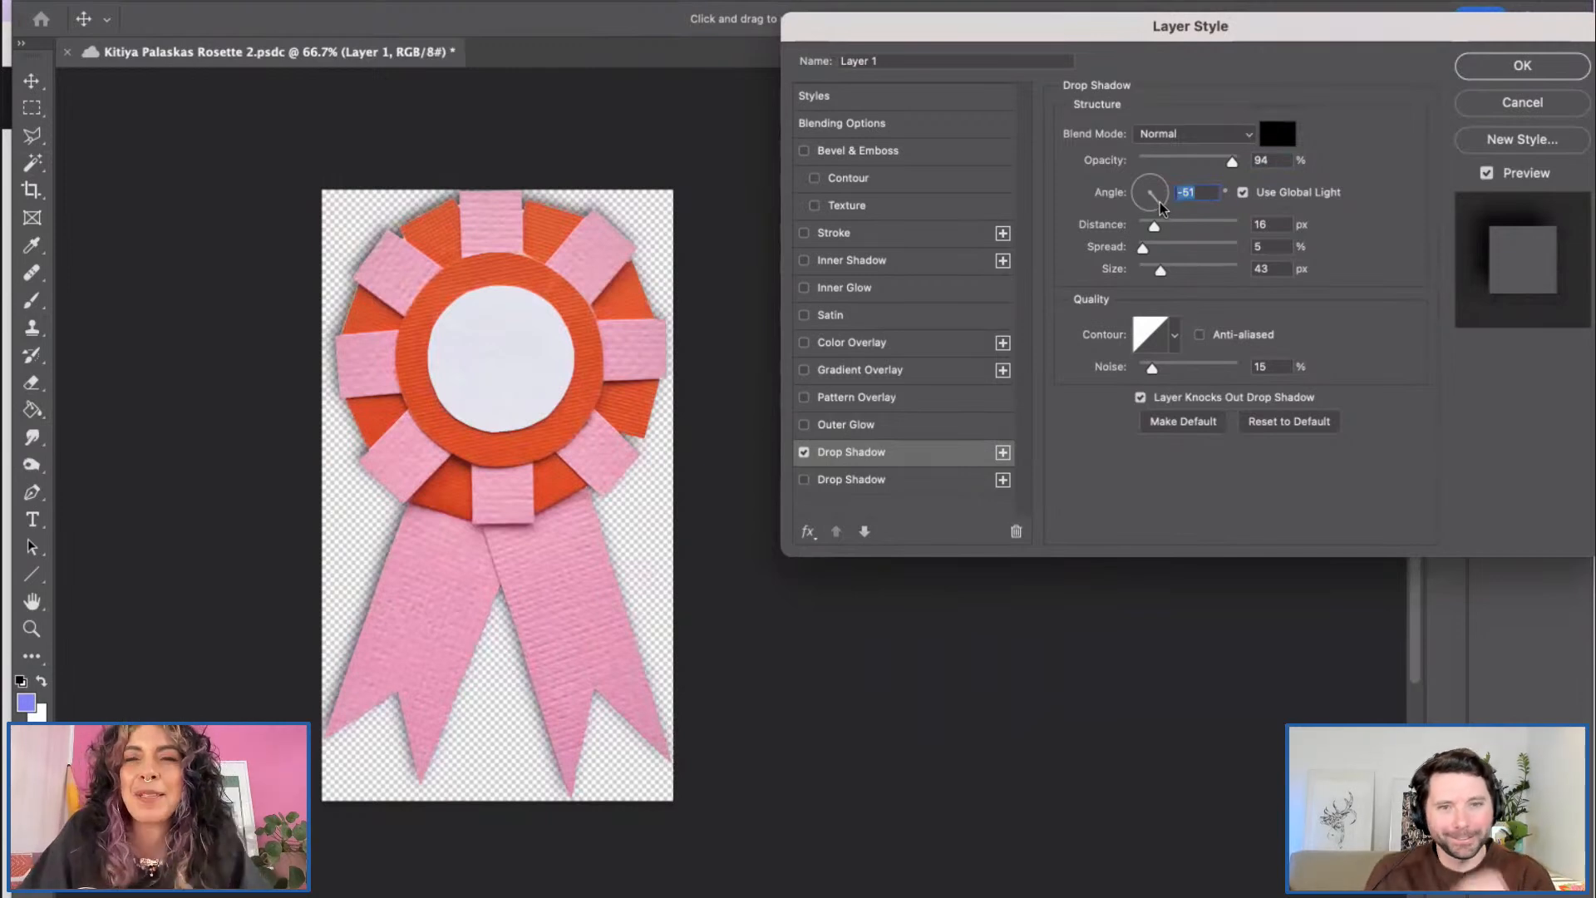
drag(1231, 162, 1238, 167)
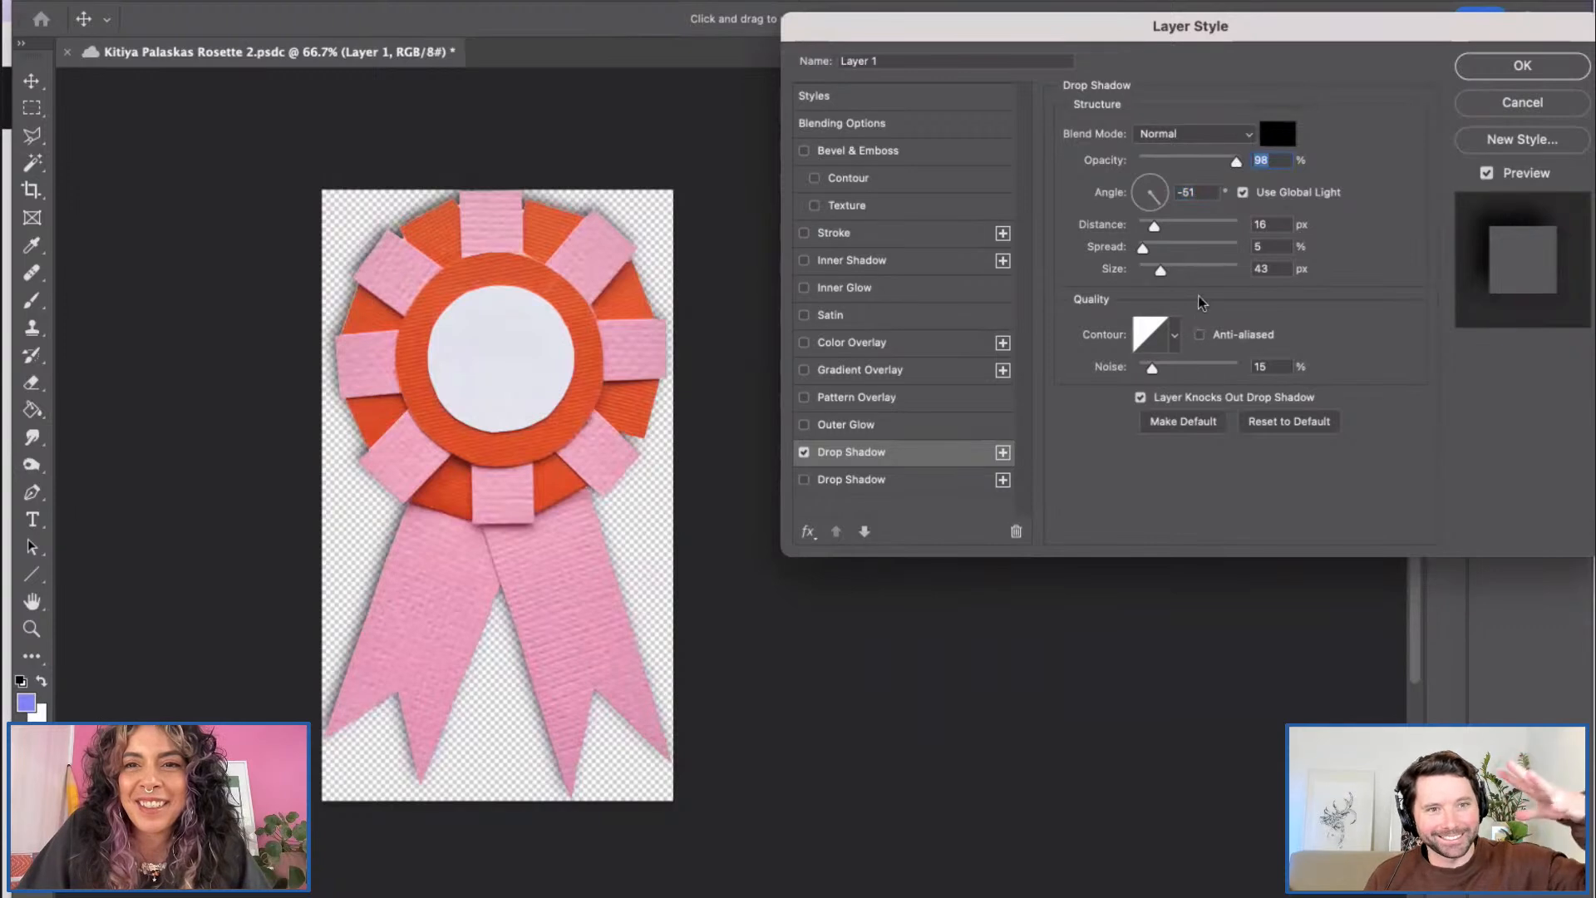
drag(1157, 231, 1161, 233)
click(1162, 232)
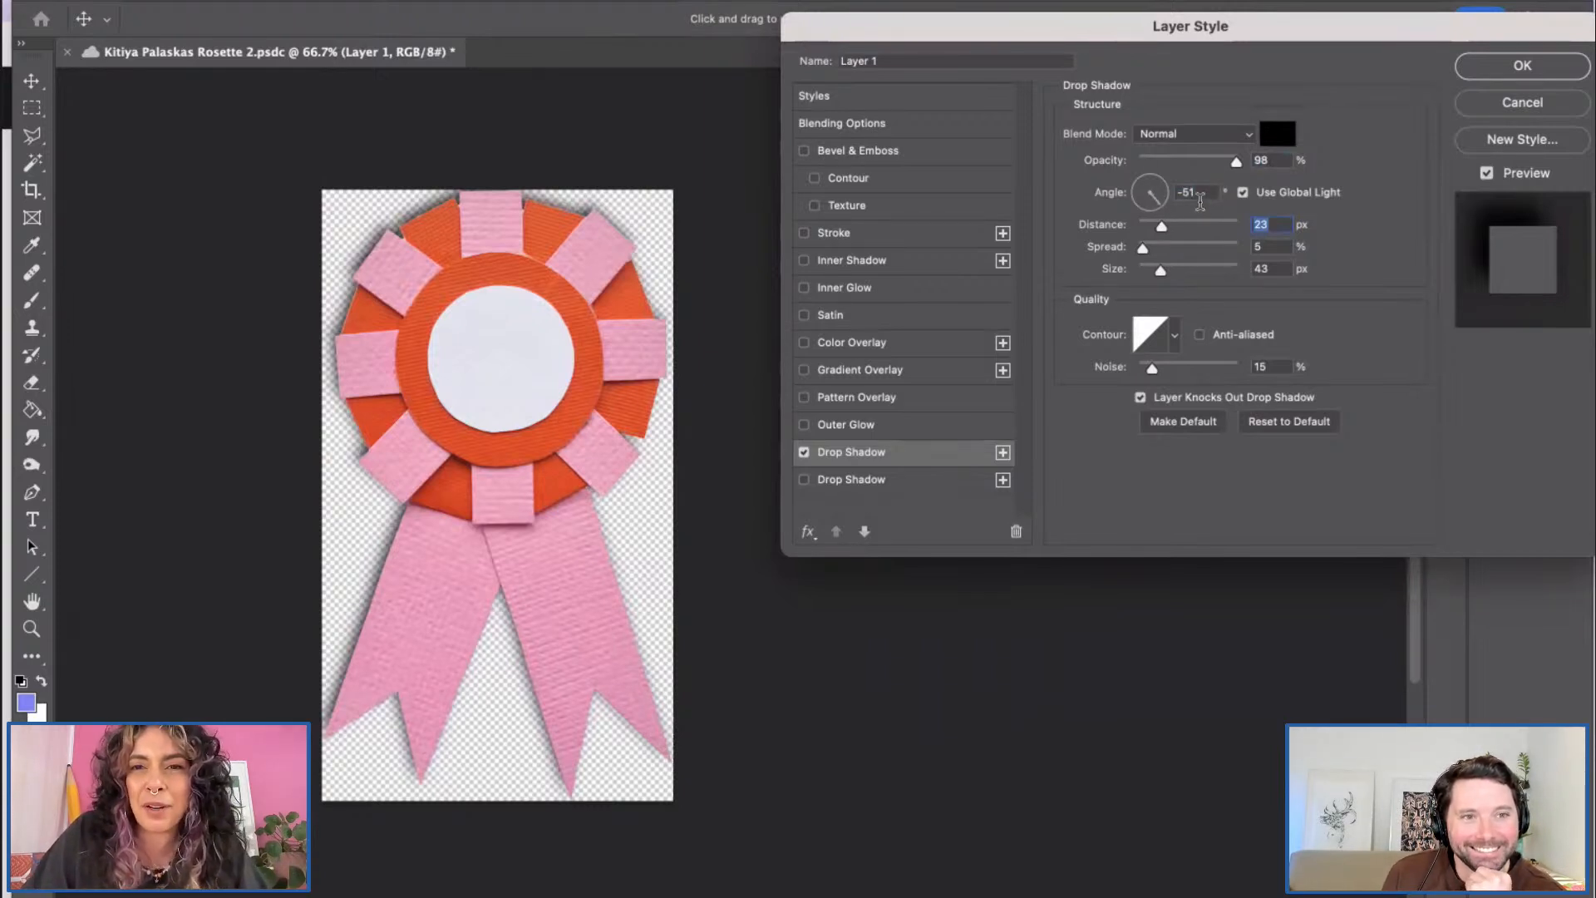
click(1145, 250)
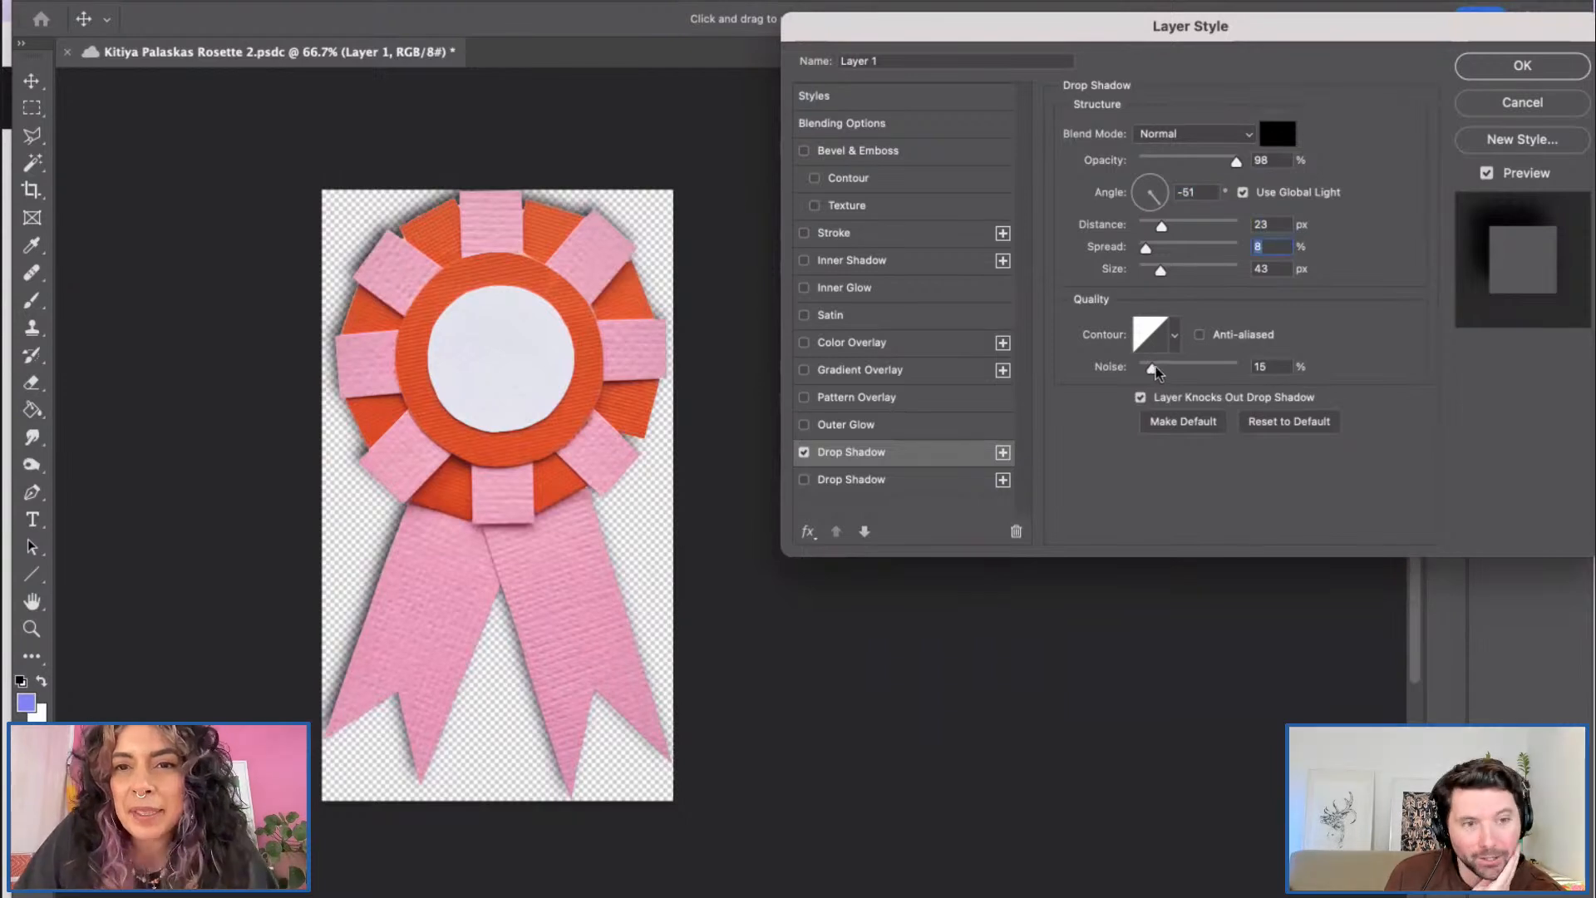
drag(1339, 28, 1277, 39)
drag(1175, 172, 1194, 171)
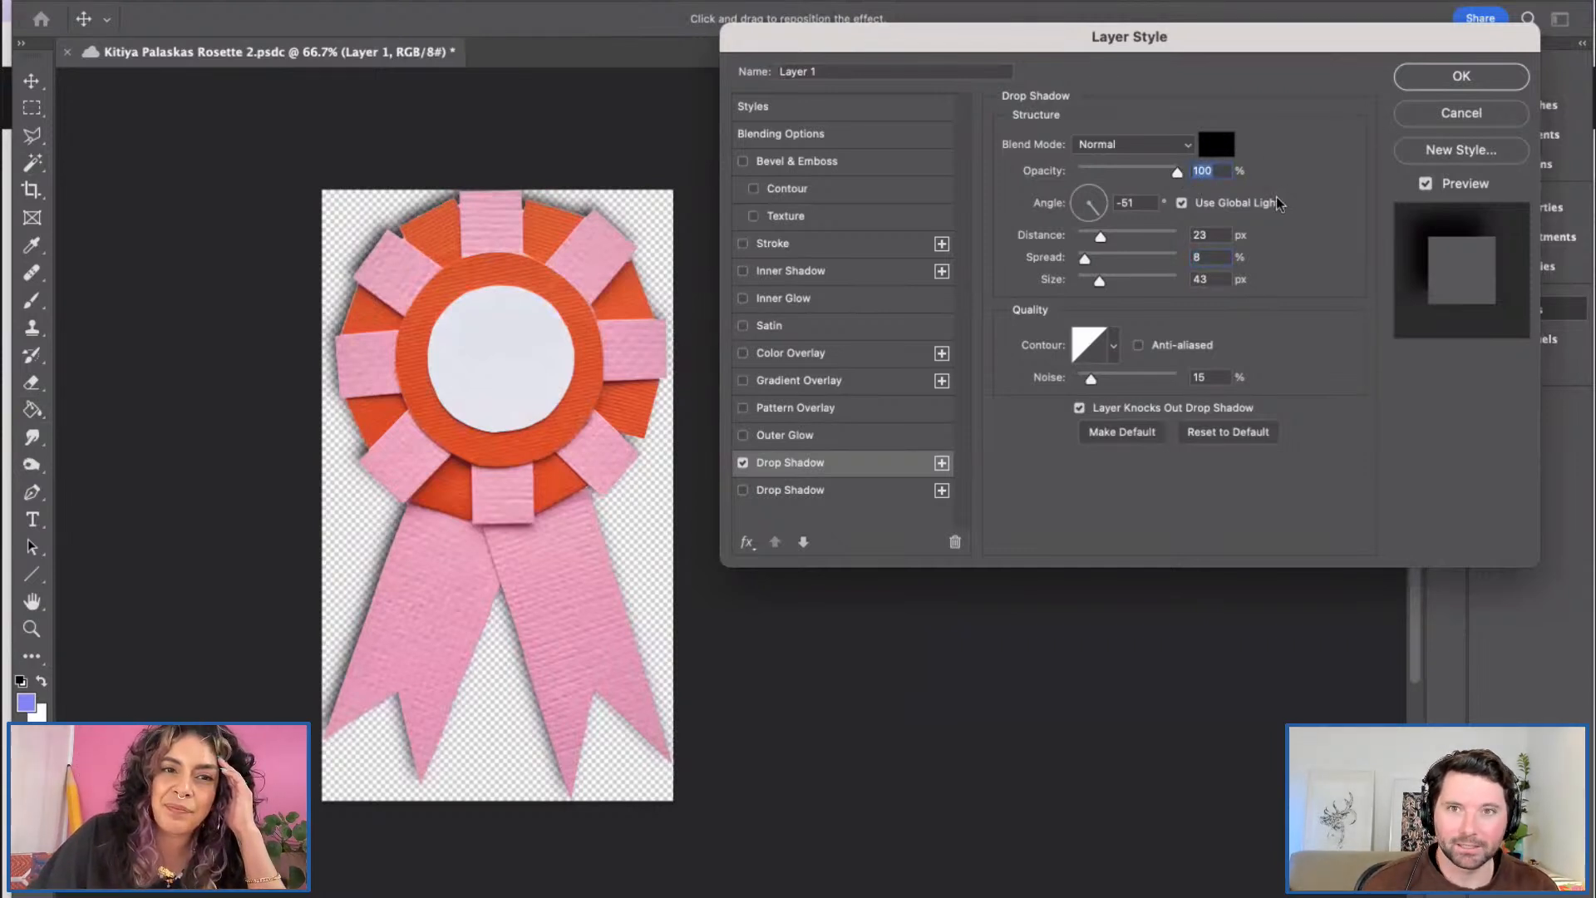
click(1451, 76)
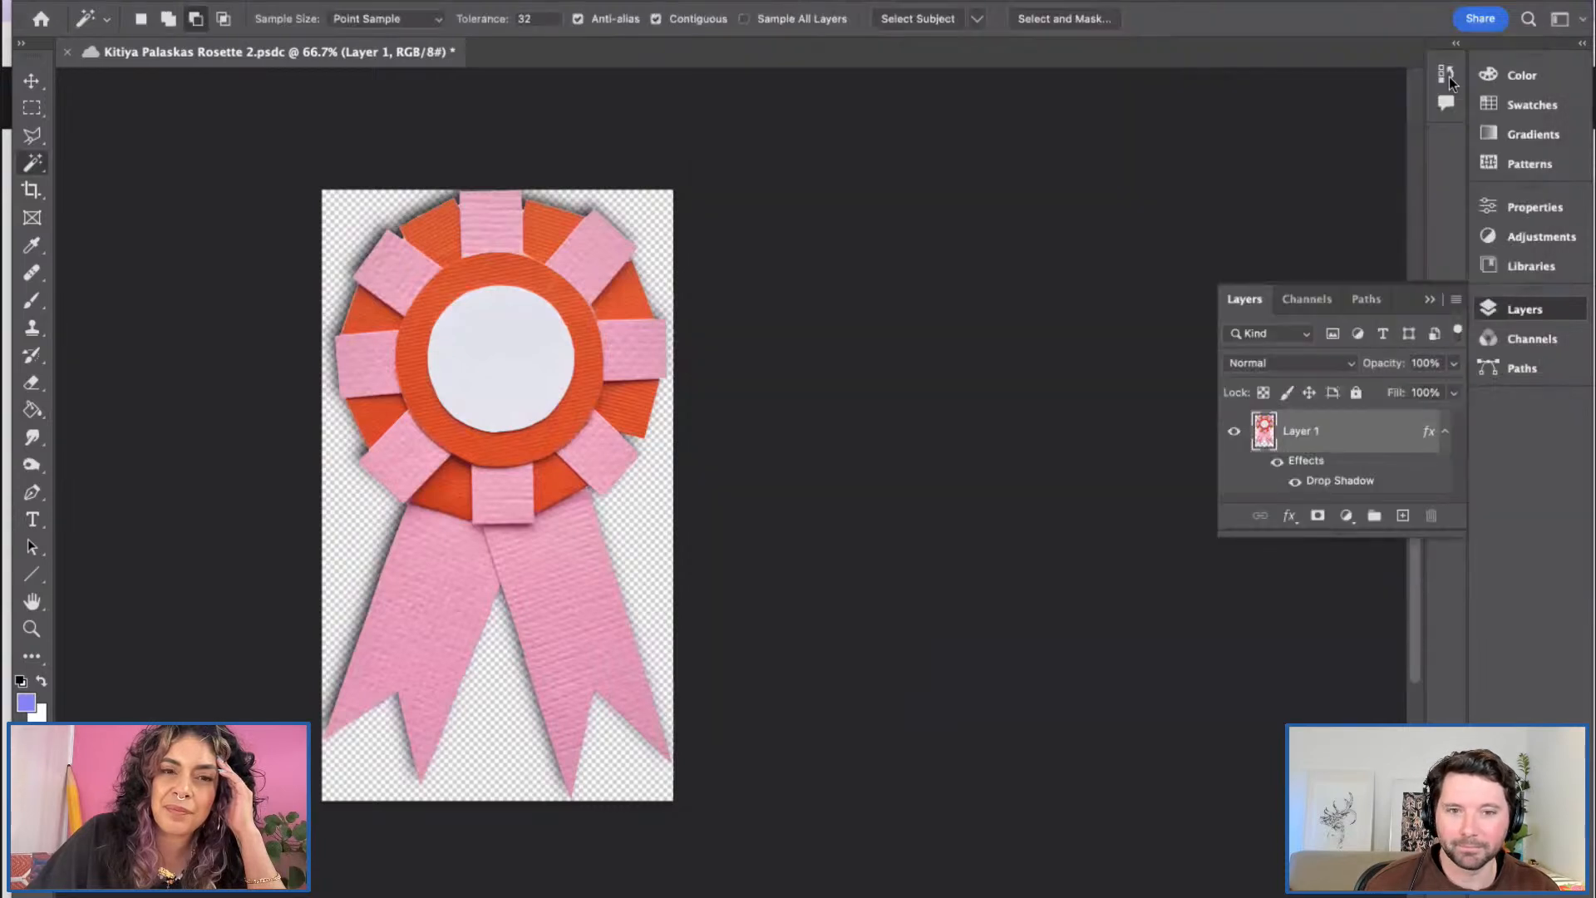
click(502, 343)
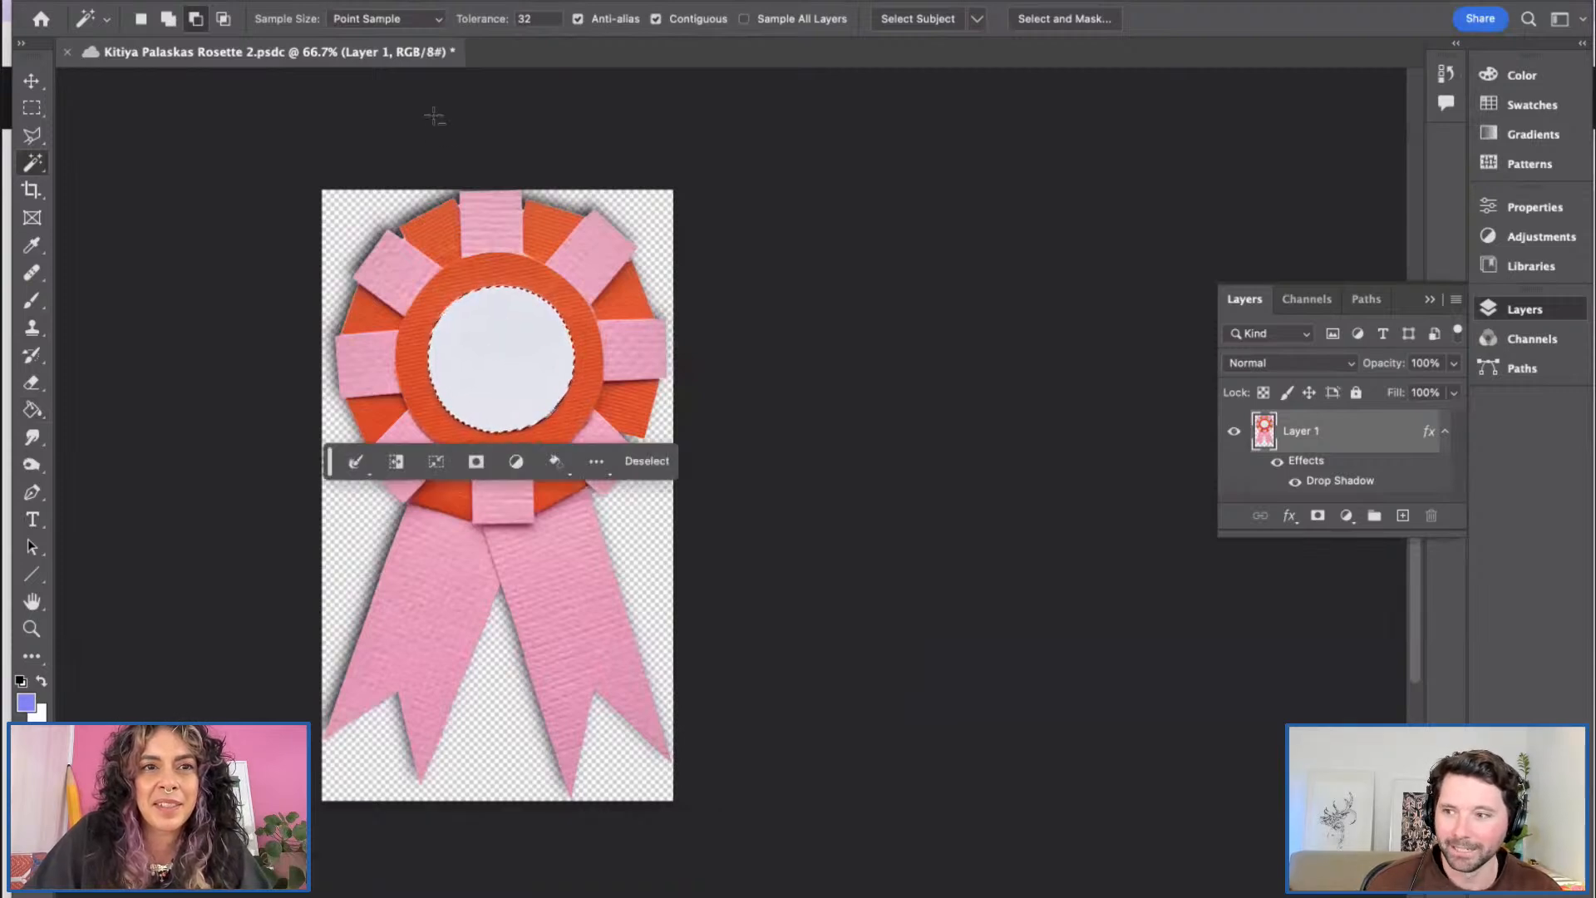
Step: Apply Add Noise at 16.57% uniform to the white centre circle, then deselect
click(559, 0)
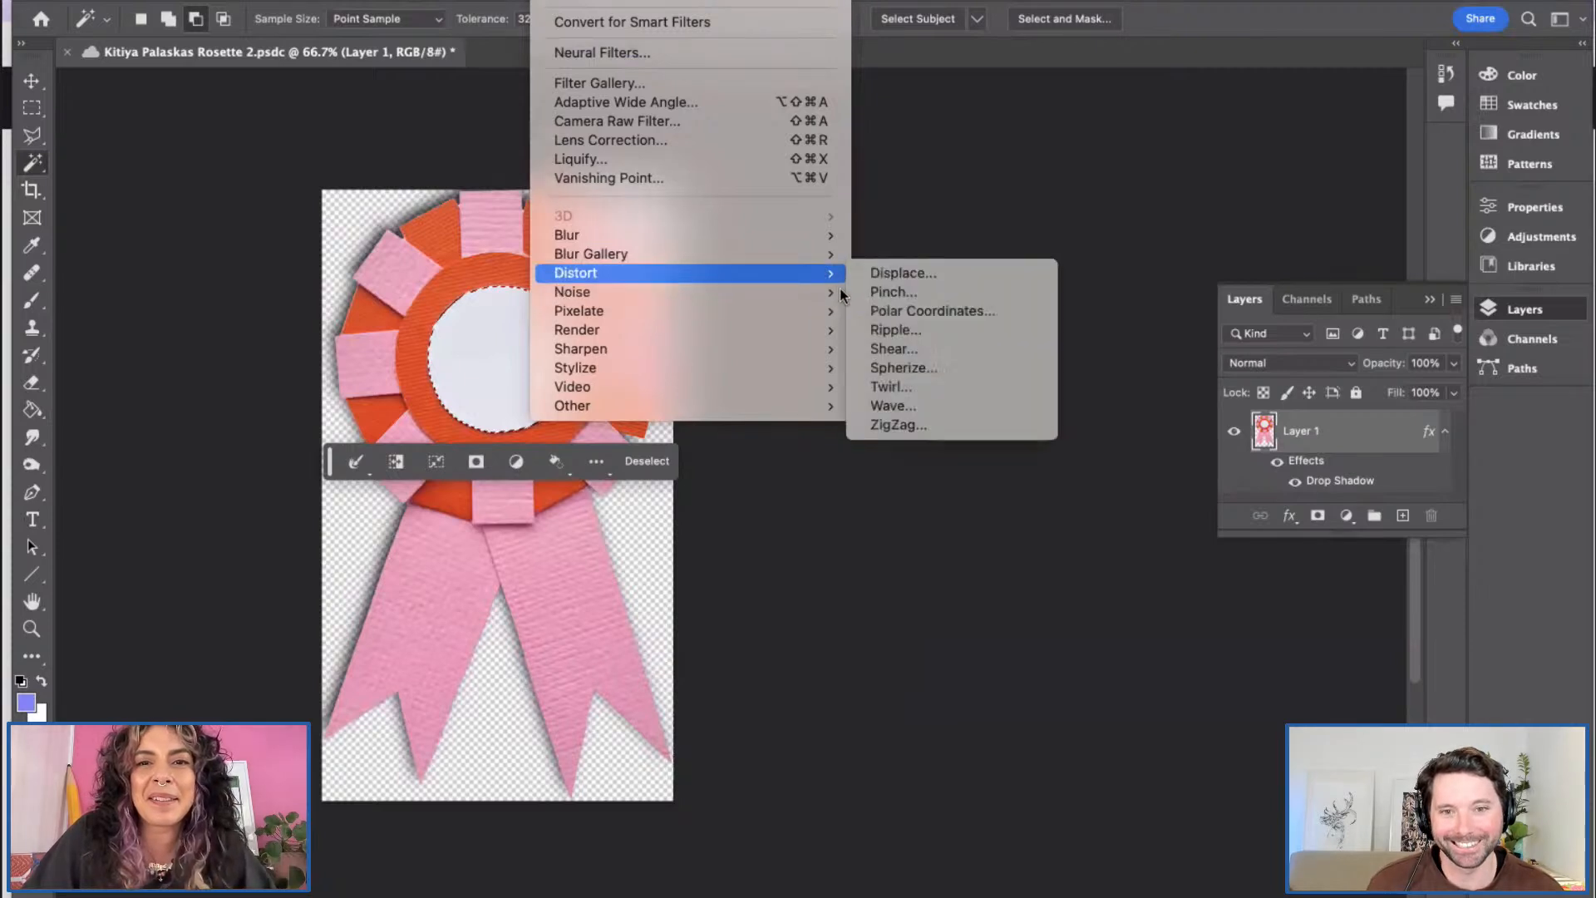
click(881, 293)
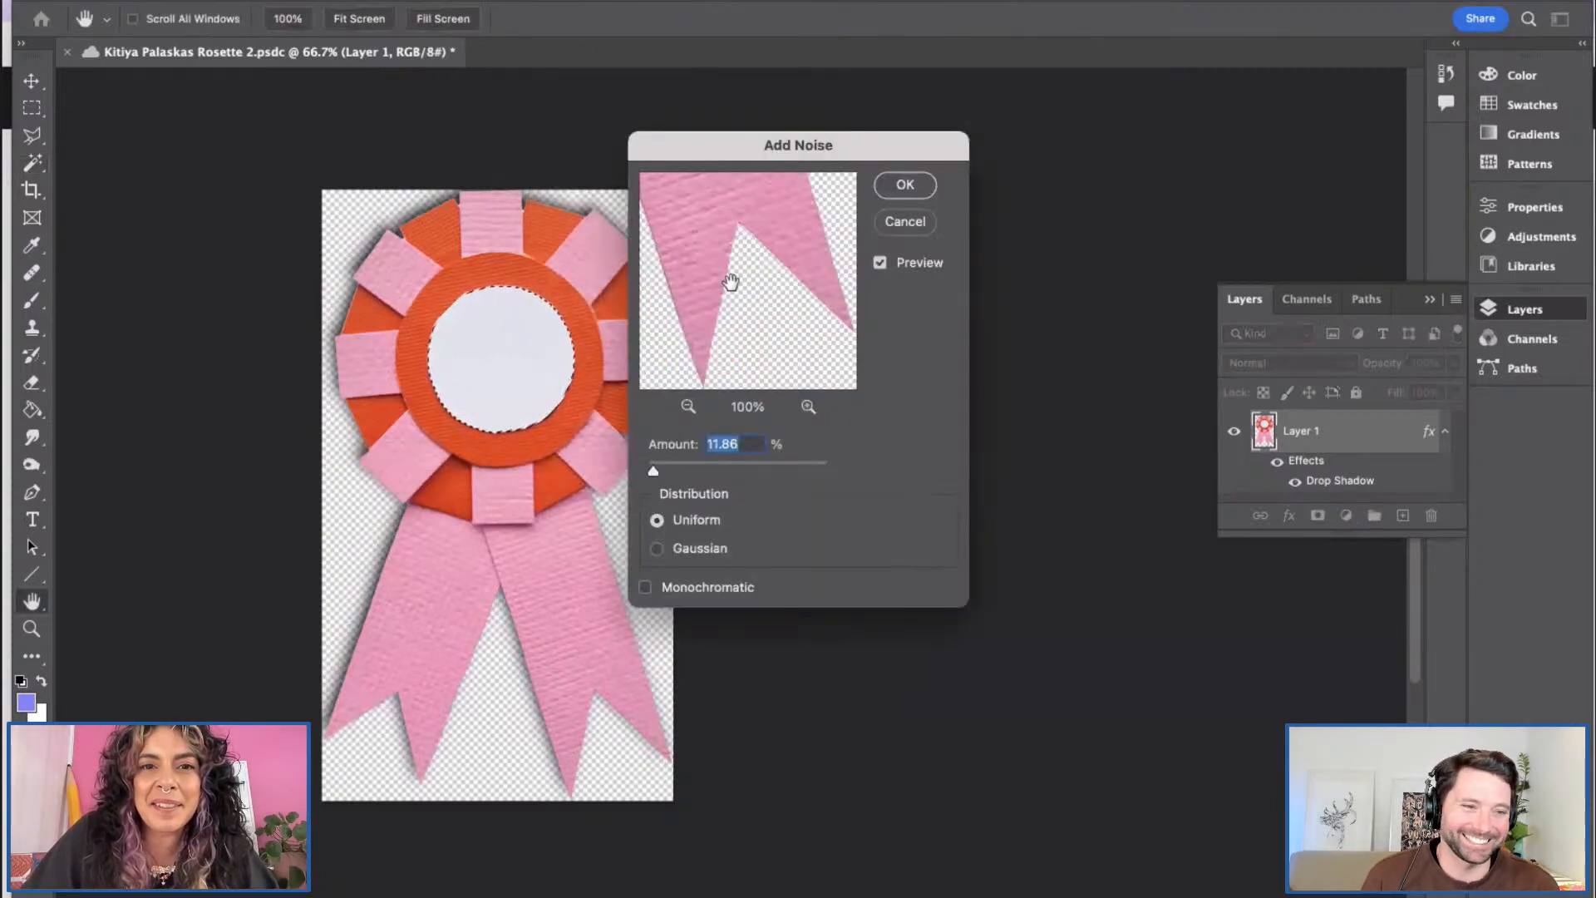
drag(731, 274, 788, 387)
drag(712, 256, 741, 389)
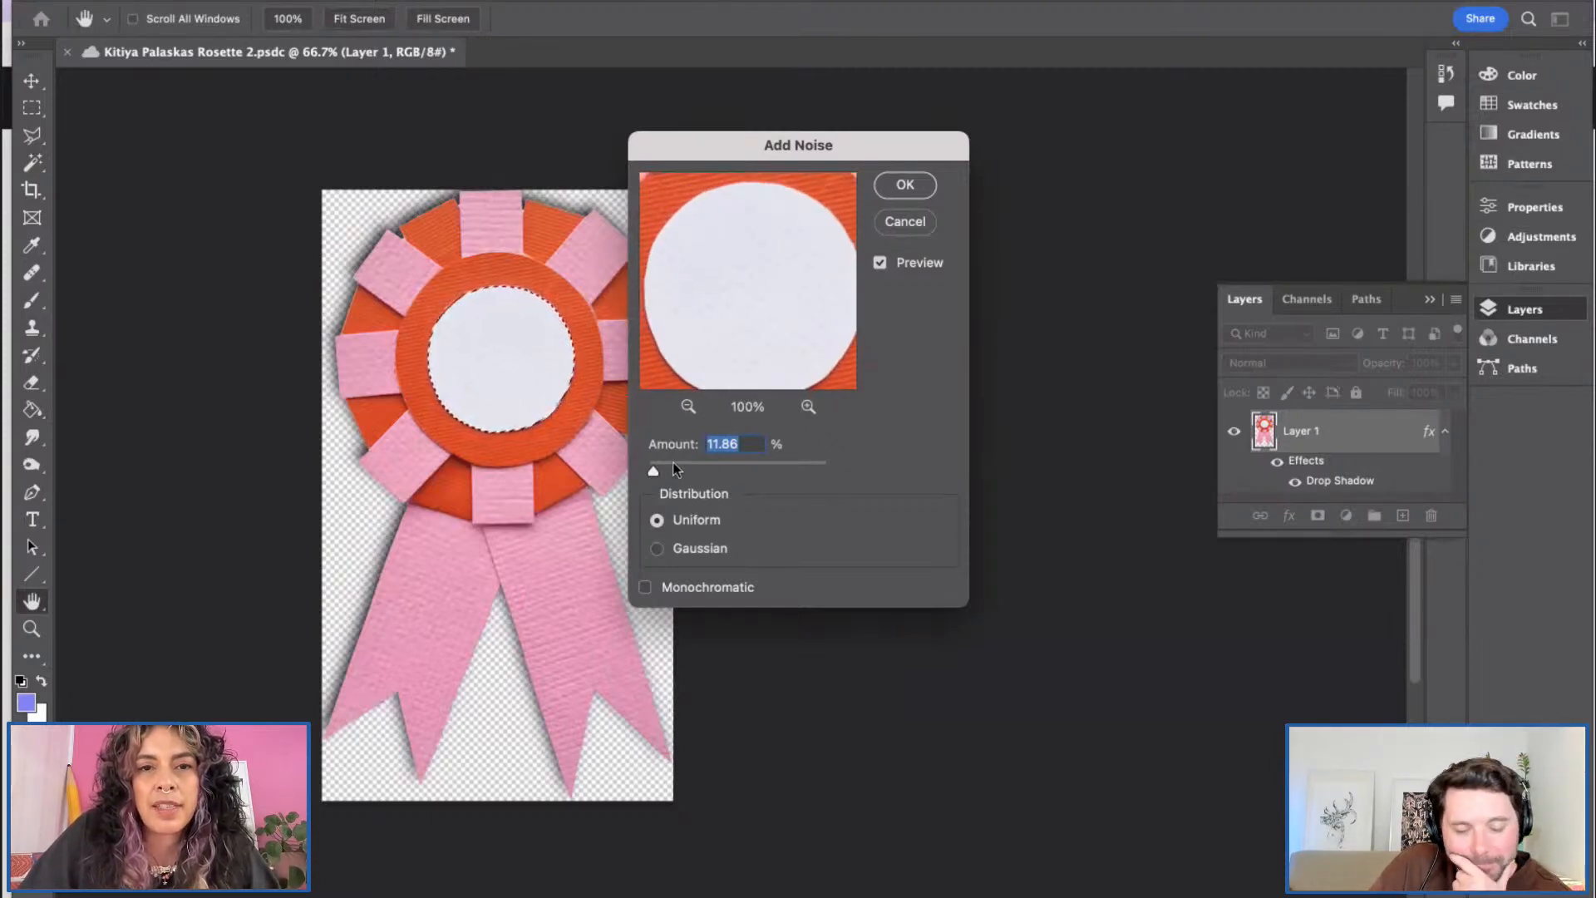
drag(663, 470, 655, 468)
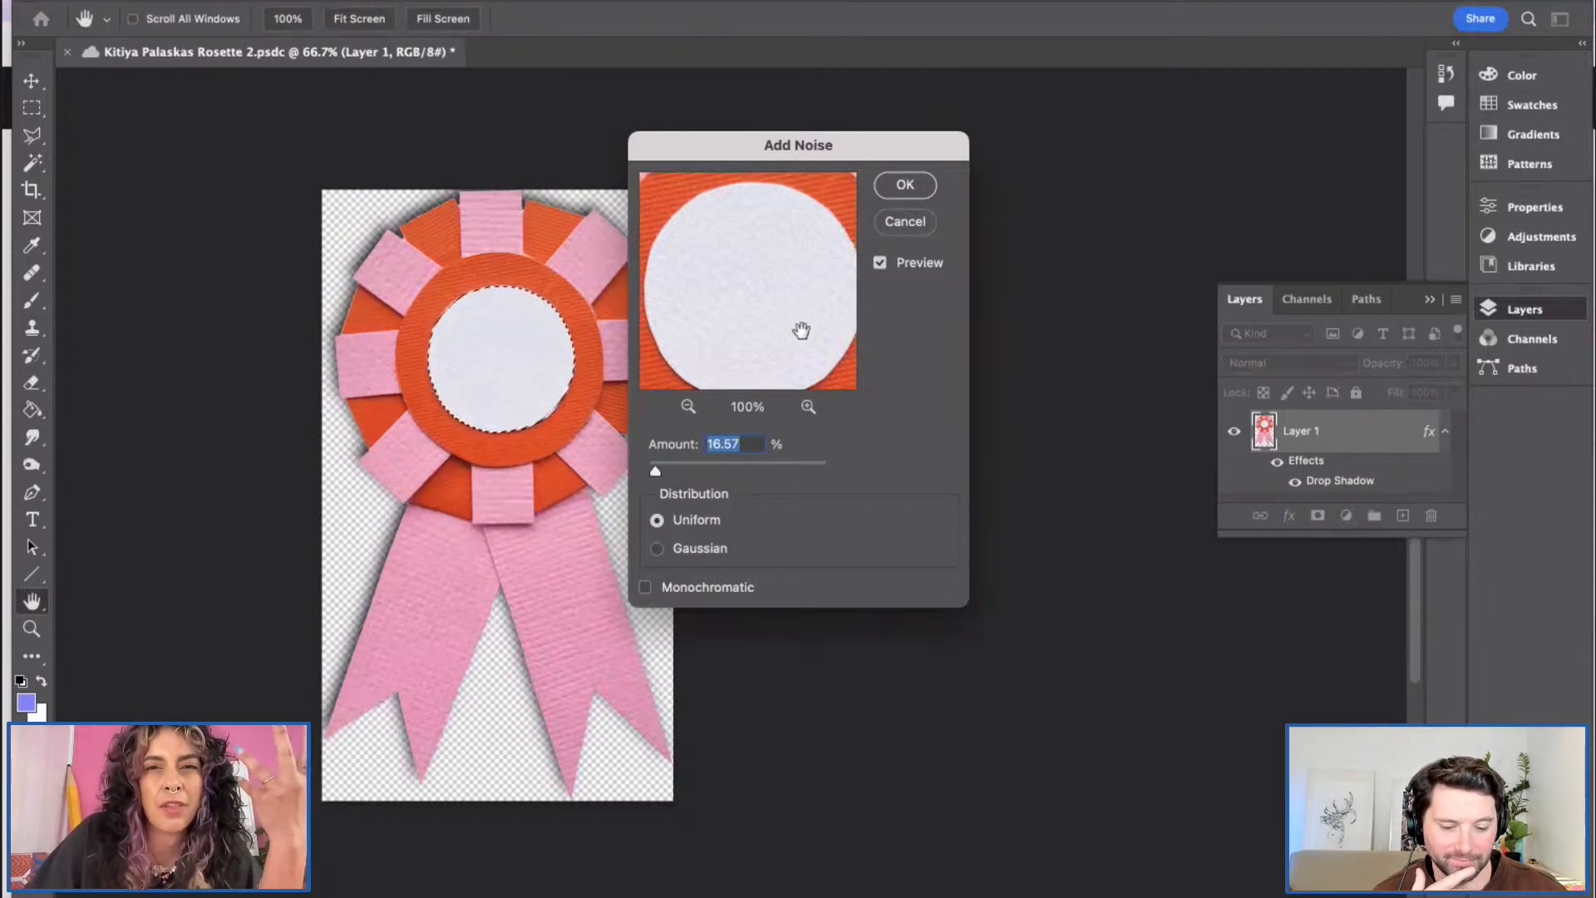
click(907, 183)
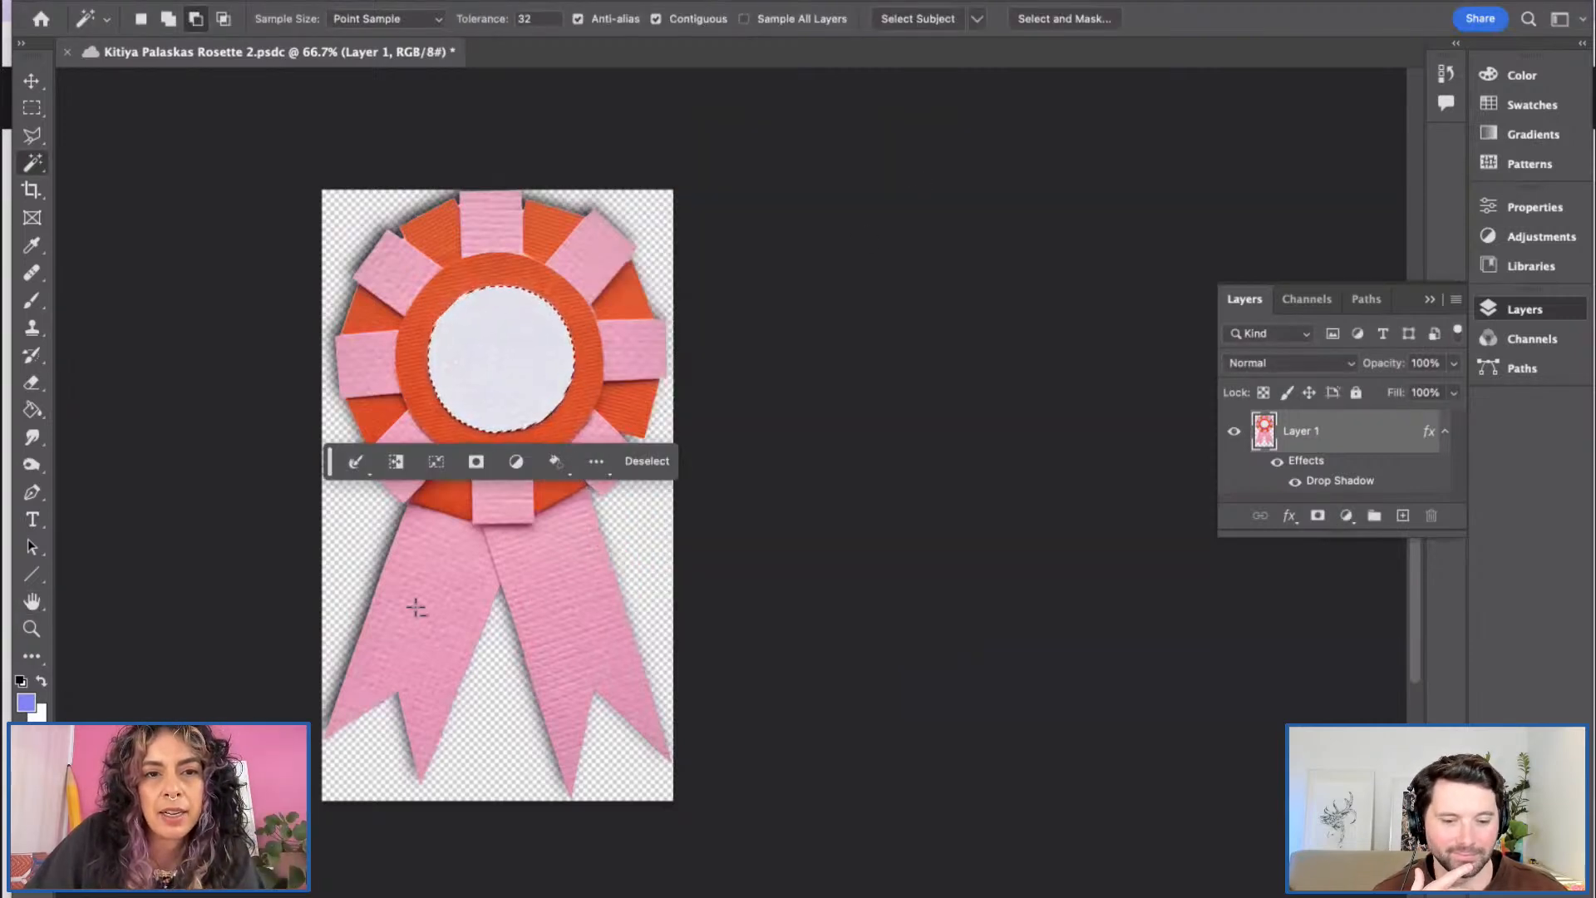
click(639, 466)
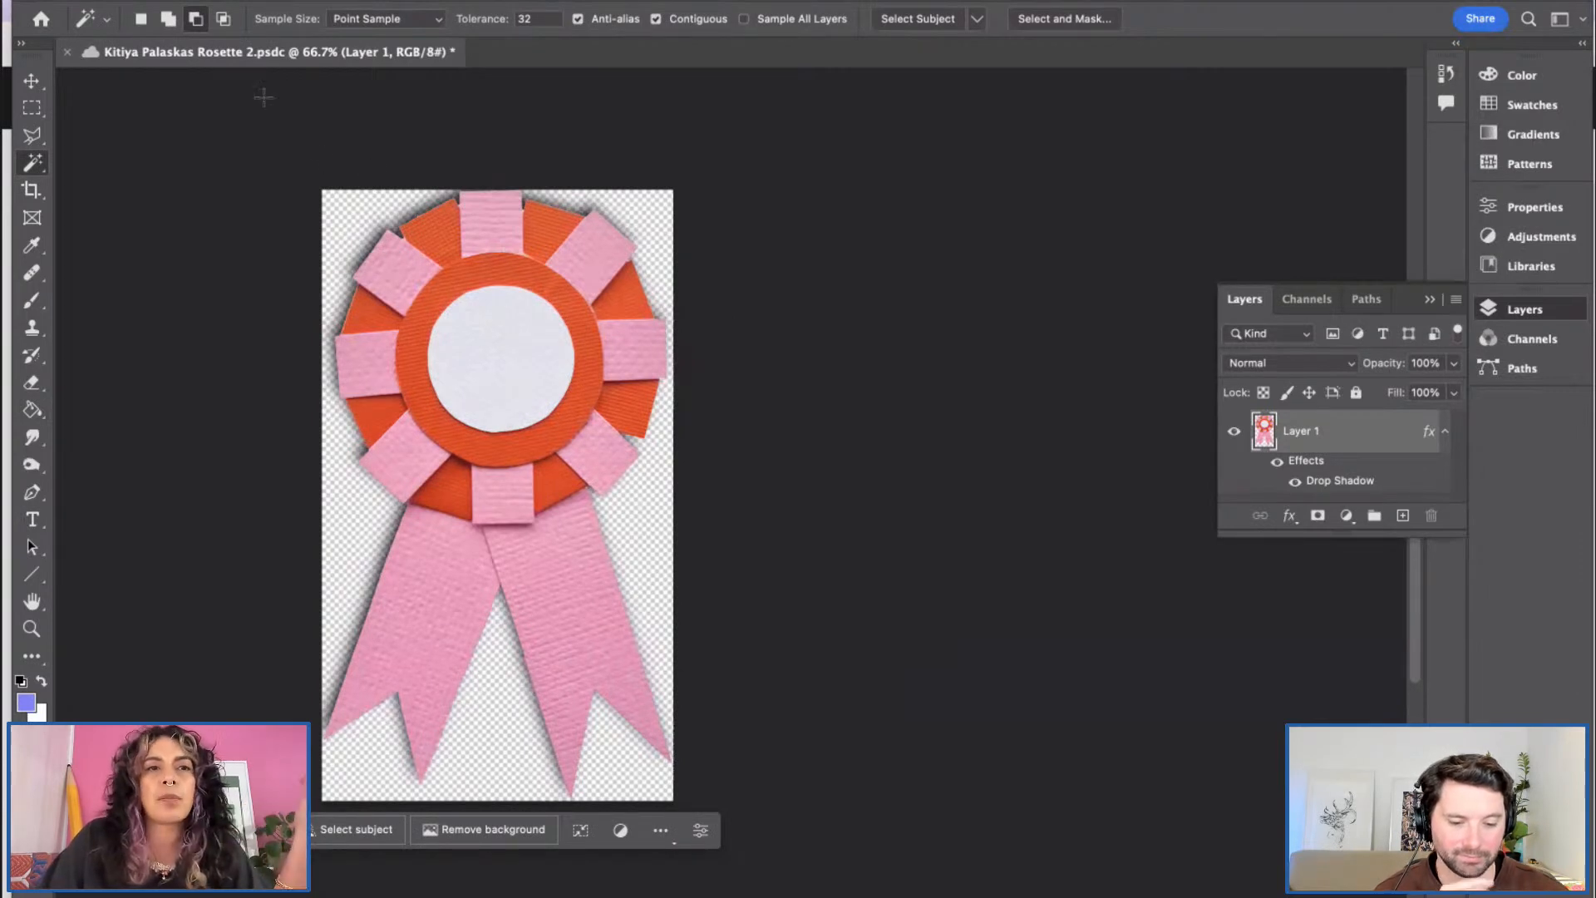
Step: Save the rosette document and switch back to Adobe Express in Chrome
click(203, 2)
click(236, 167)
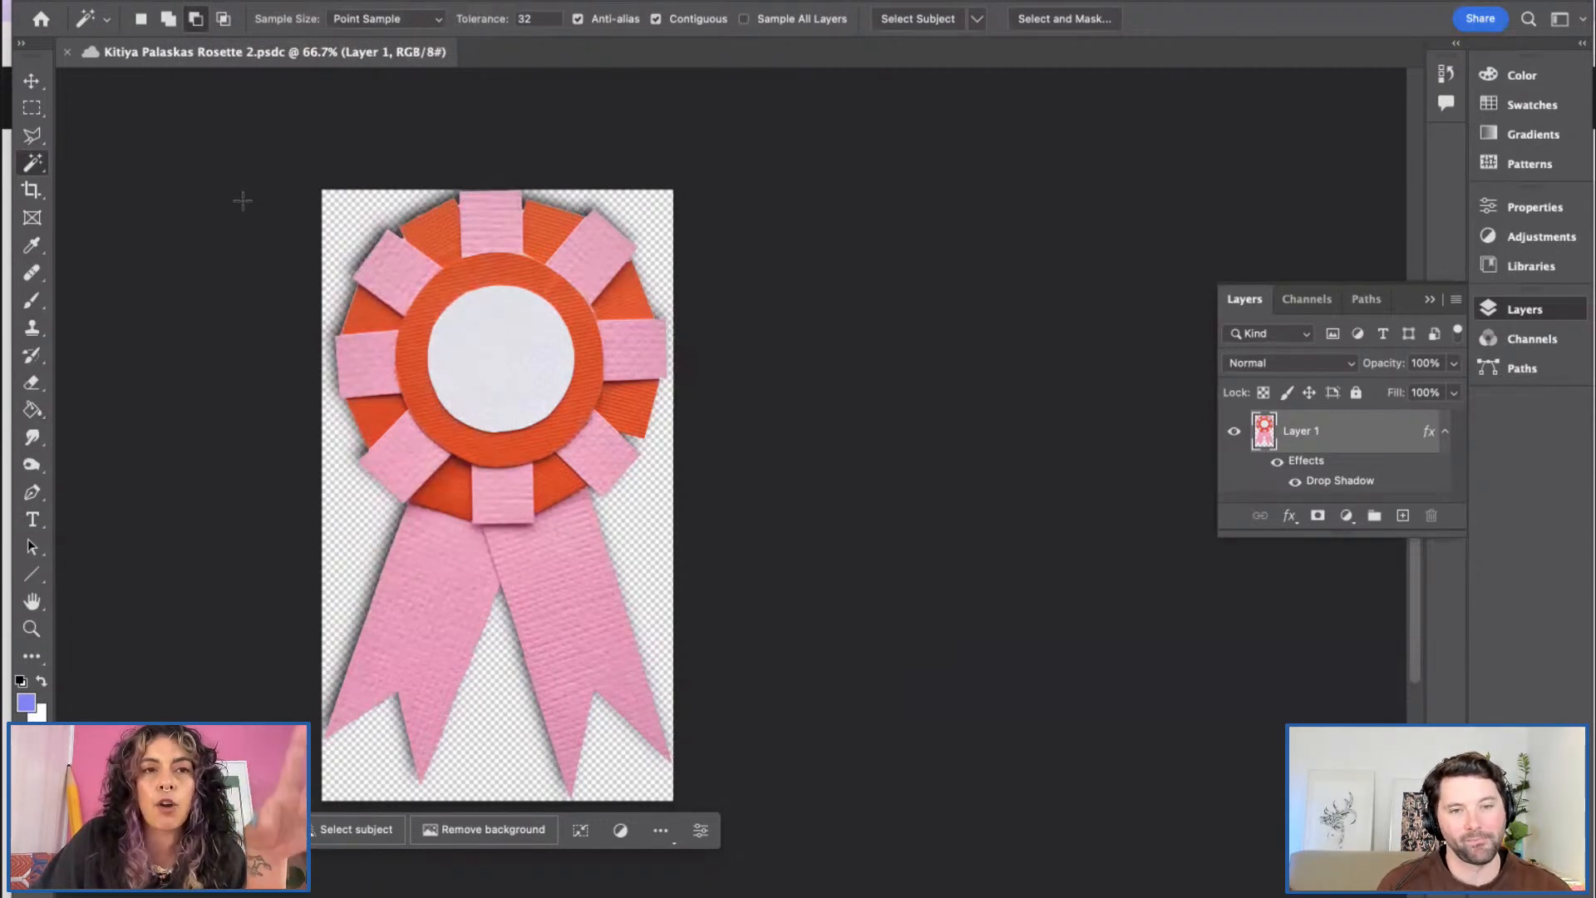
mouse_move(406, 895)
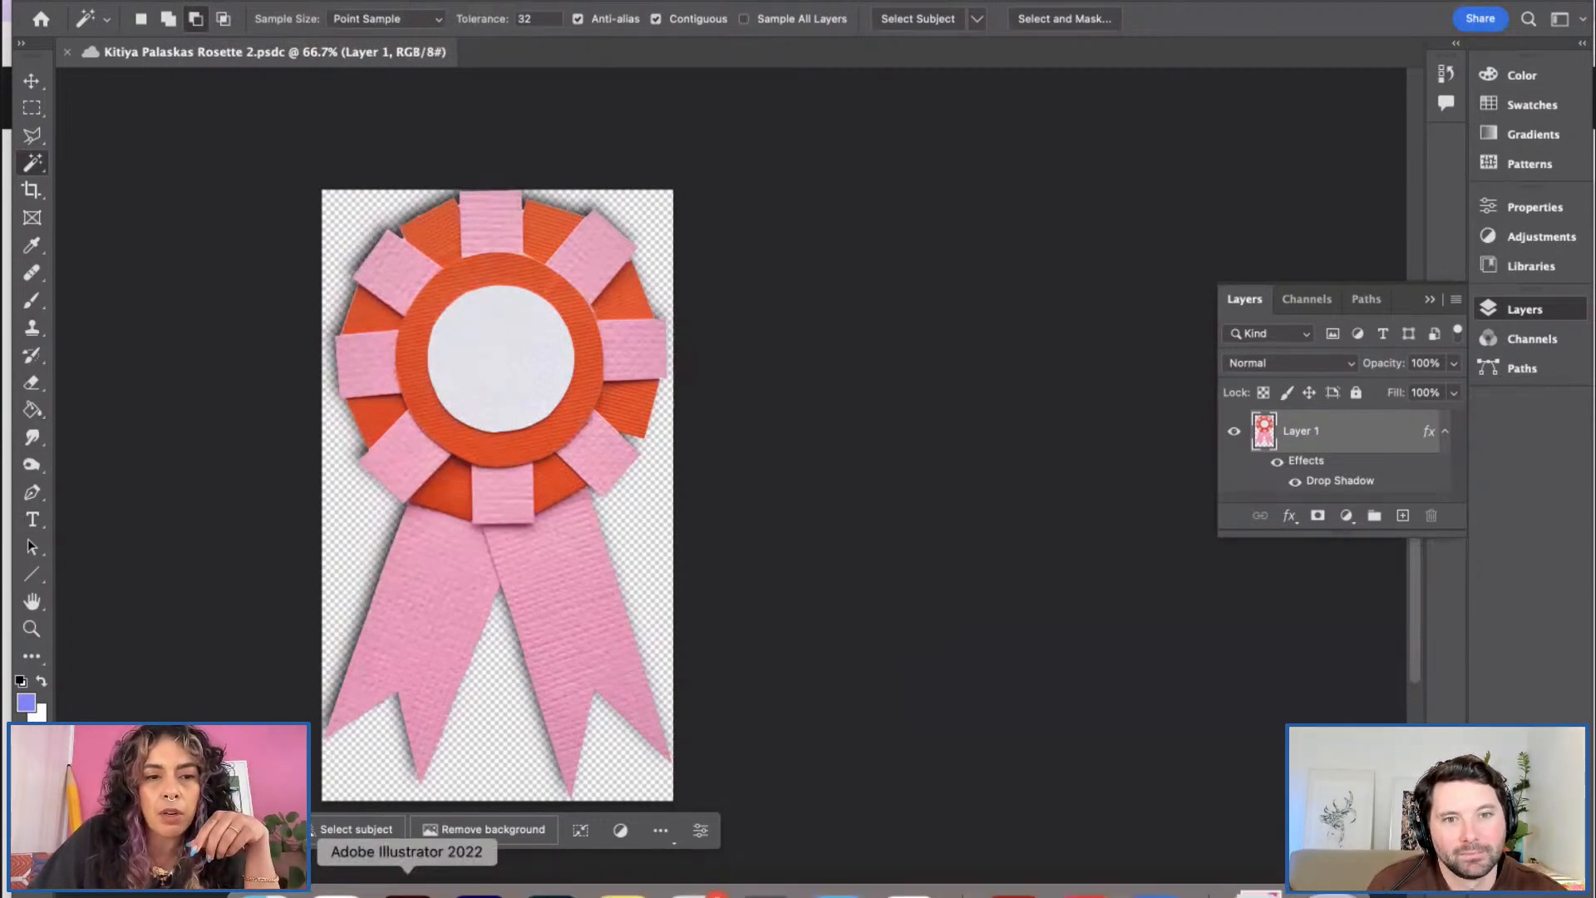
click(336, 895)
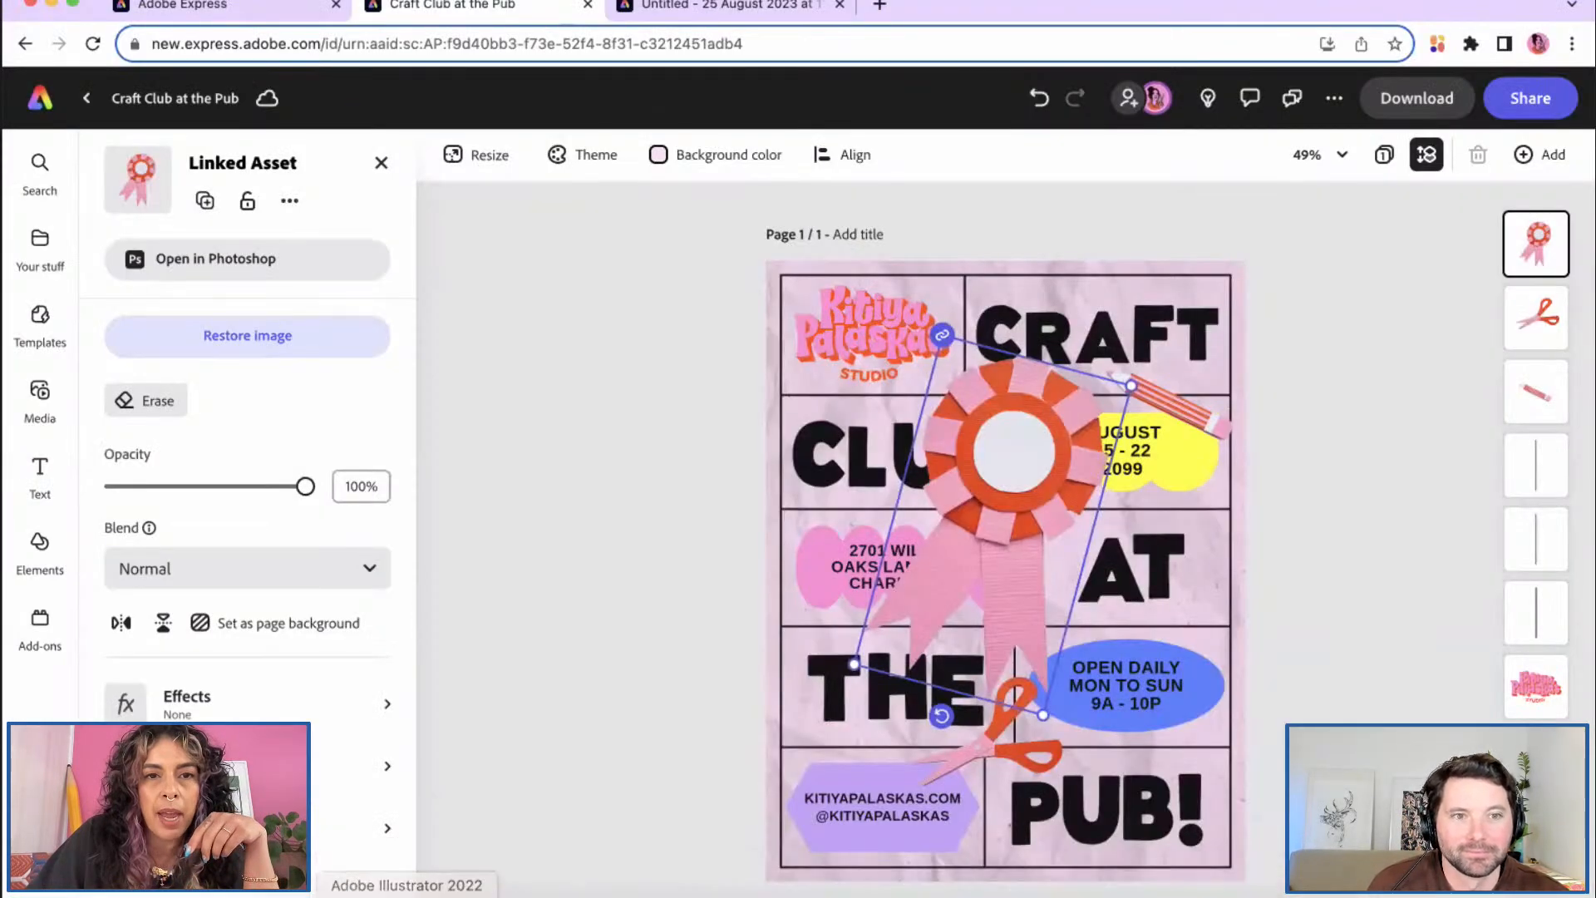
Step: Scale the linked rosette down over CLUB so the AUGUST and OPEN DAILY text shows
click(581, 844)
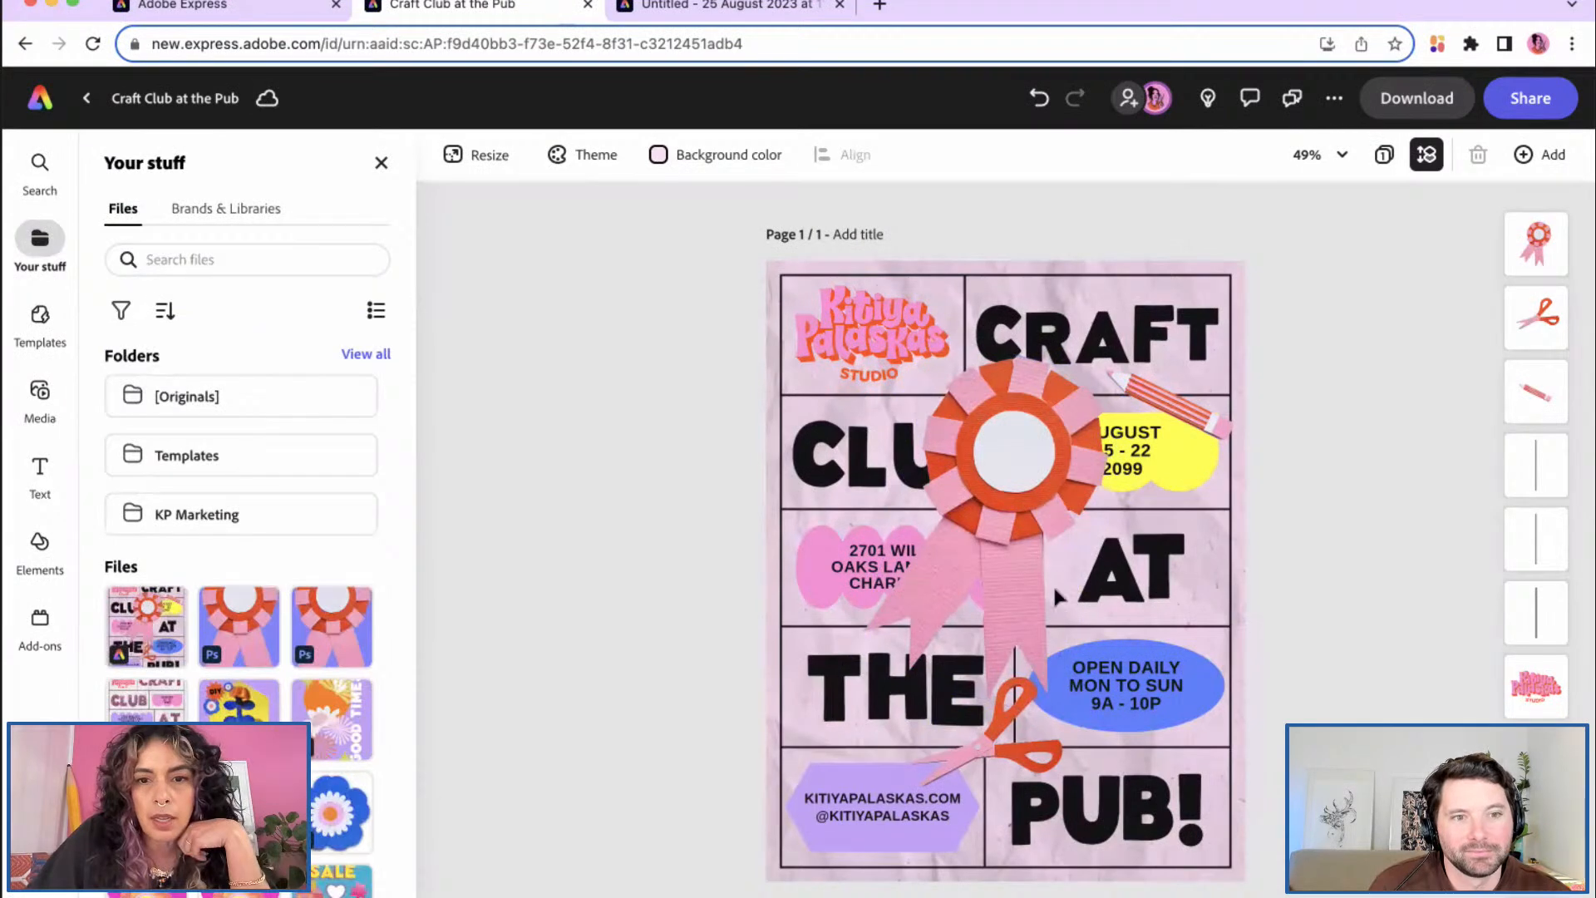
click(1002, 532)
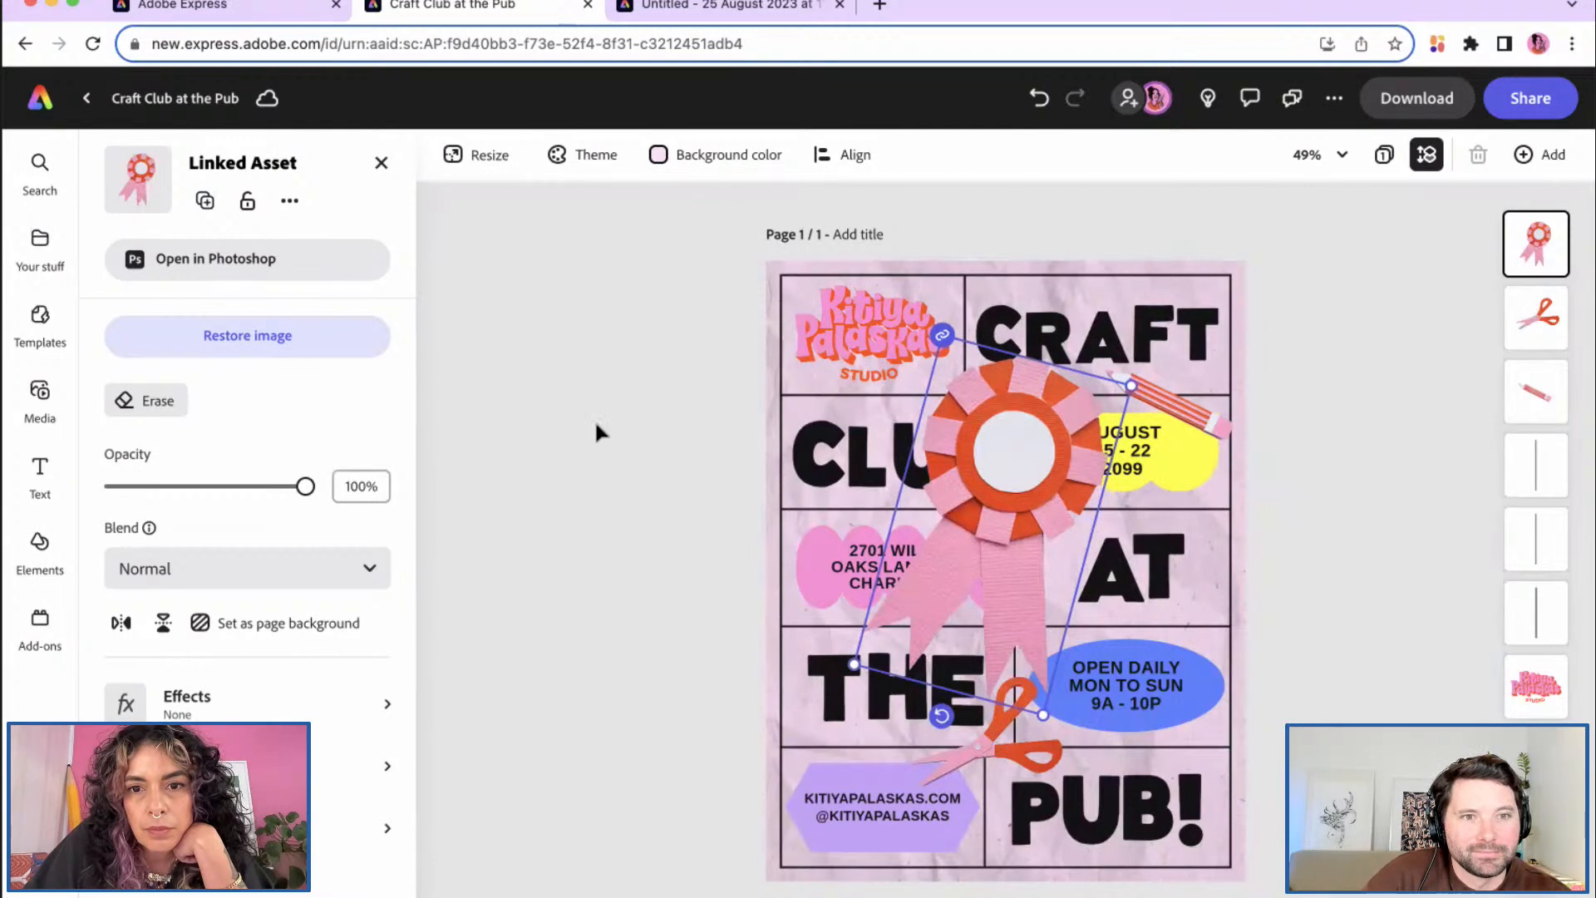
drag(1043, 698, 960, 614)
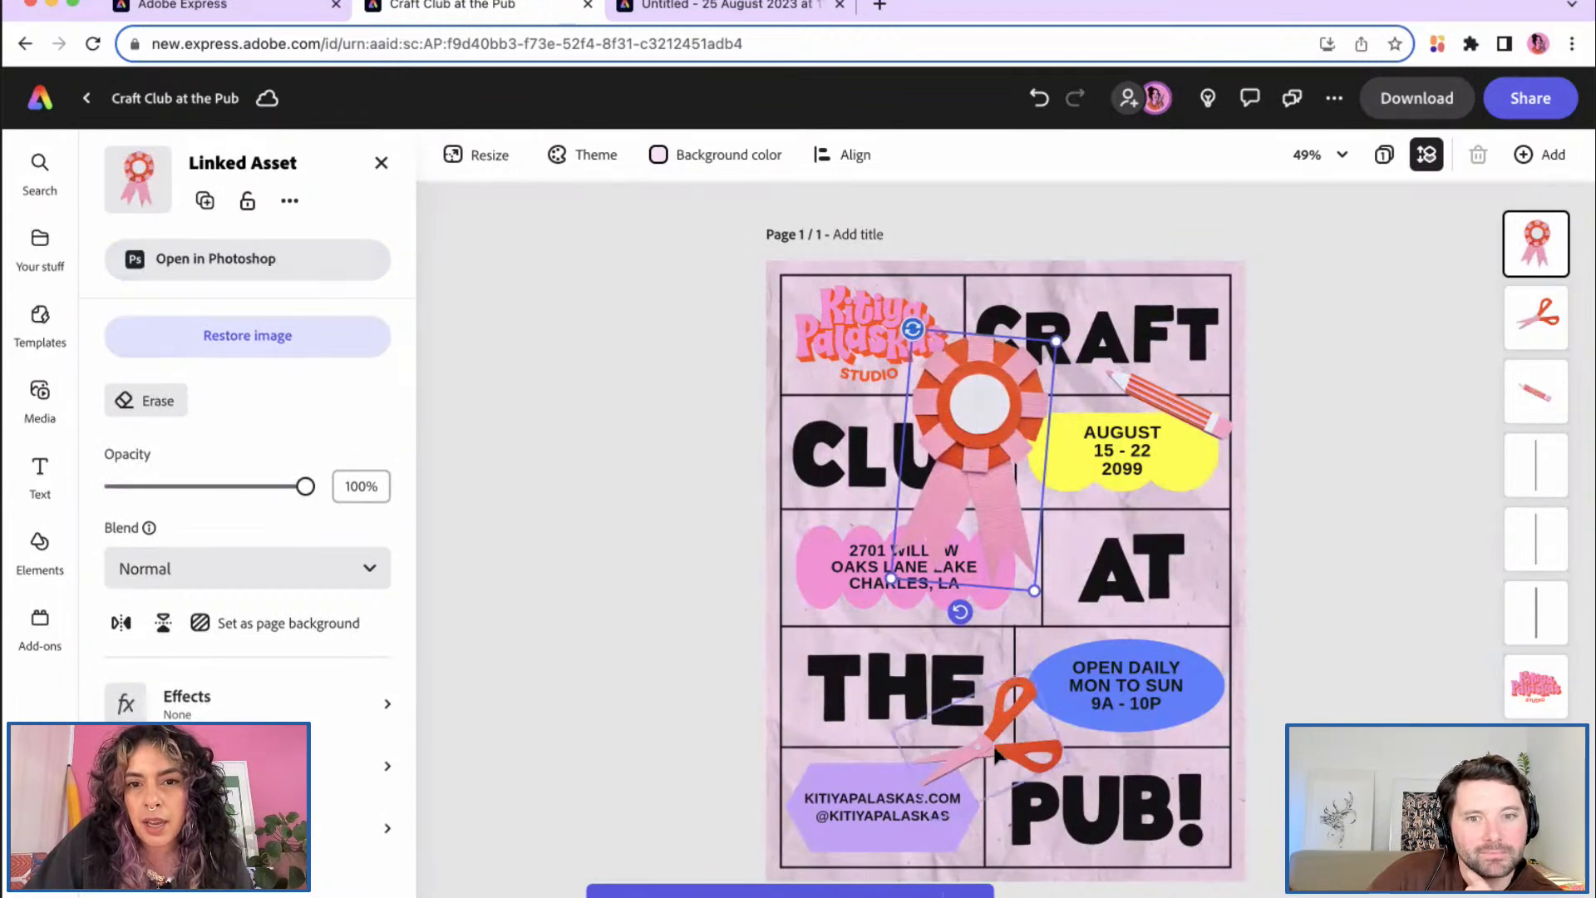
drag(1033, 591, 1045, 615)
drag(1099, 691, 1128, 742)
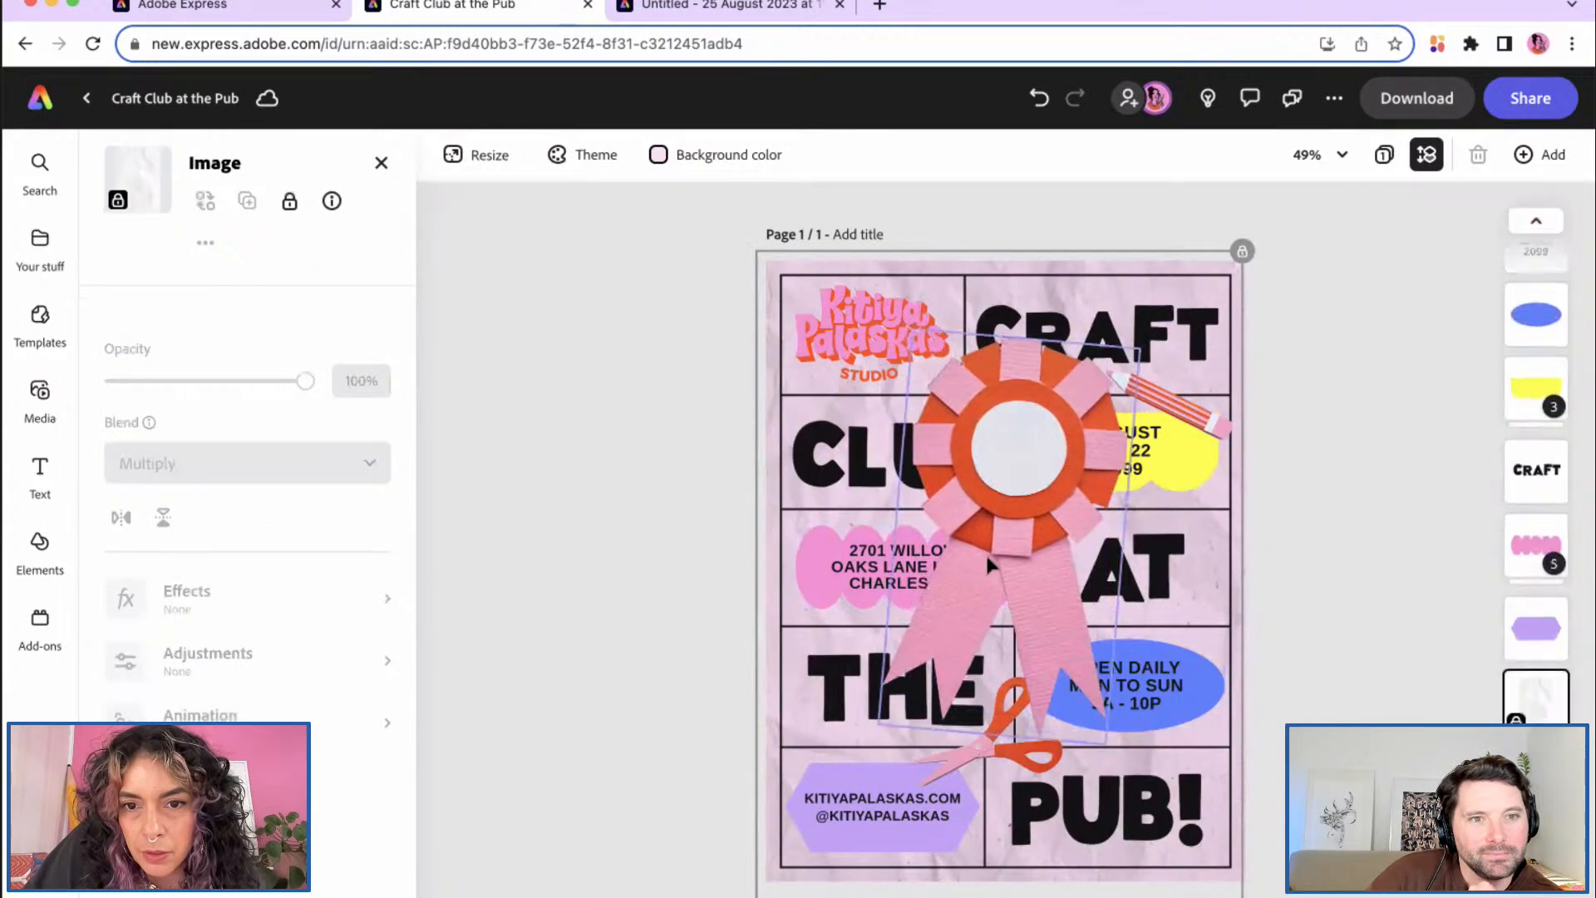
drag(1105, 743, 1030, 607)
key(super+z)
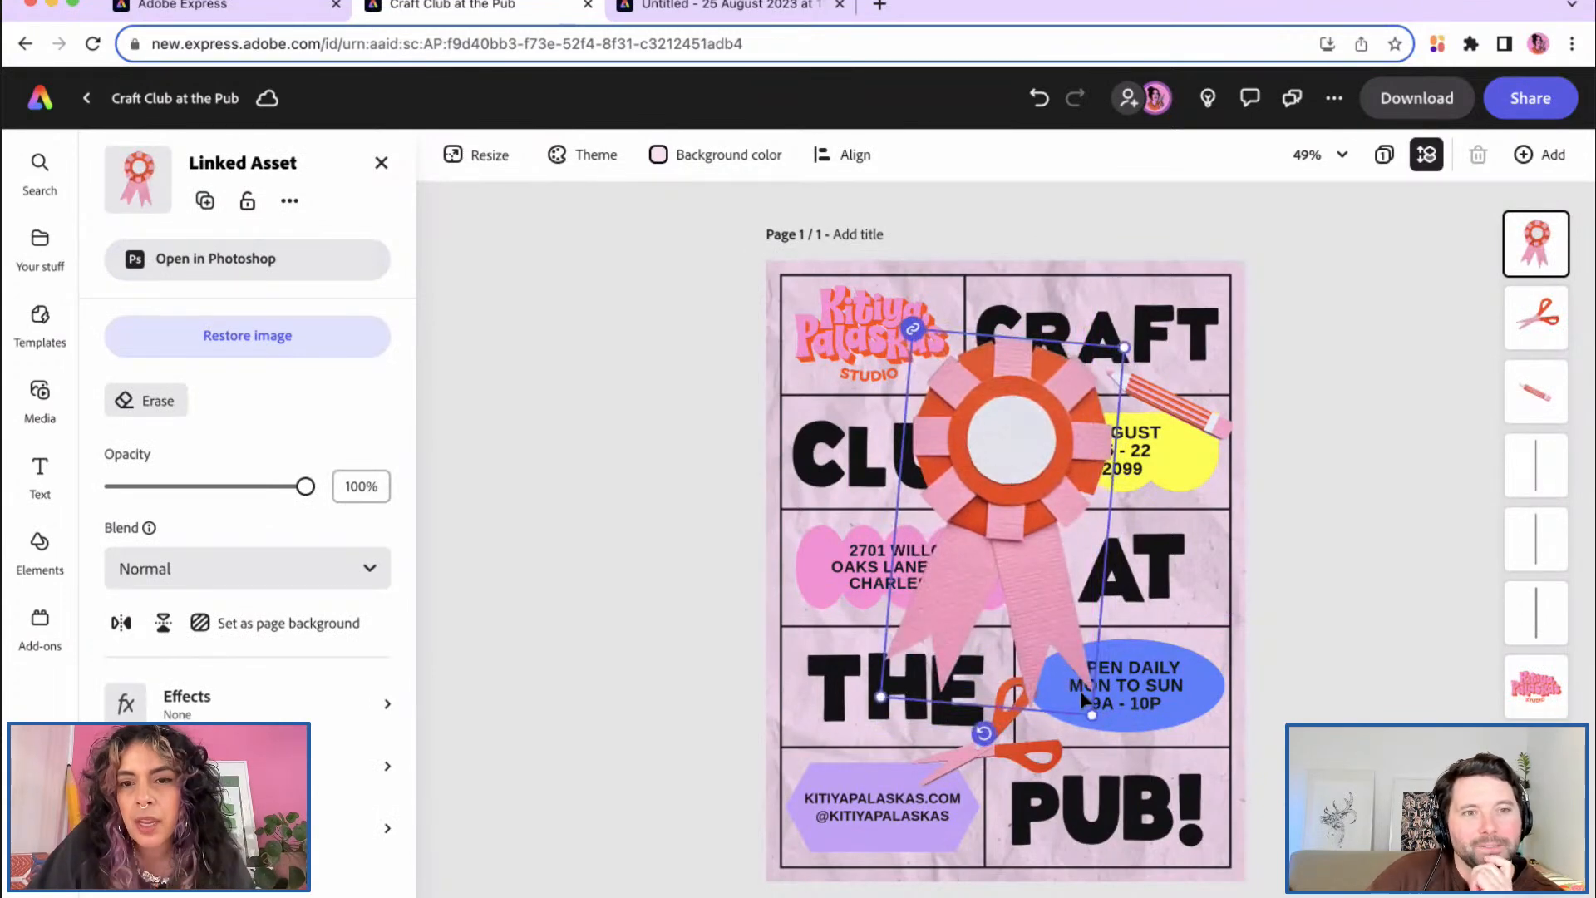
drag(1091, 714, 990, 538)
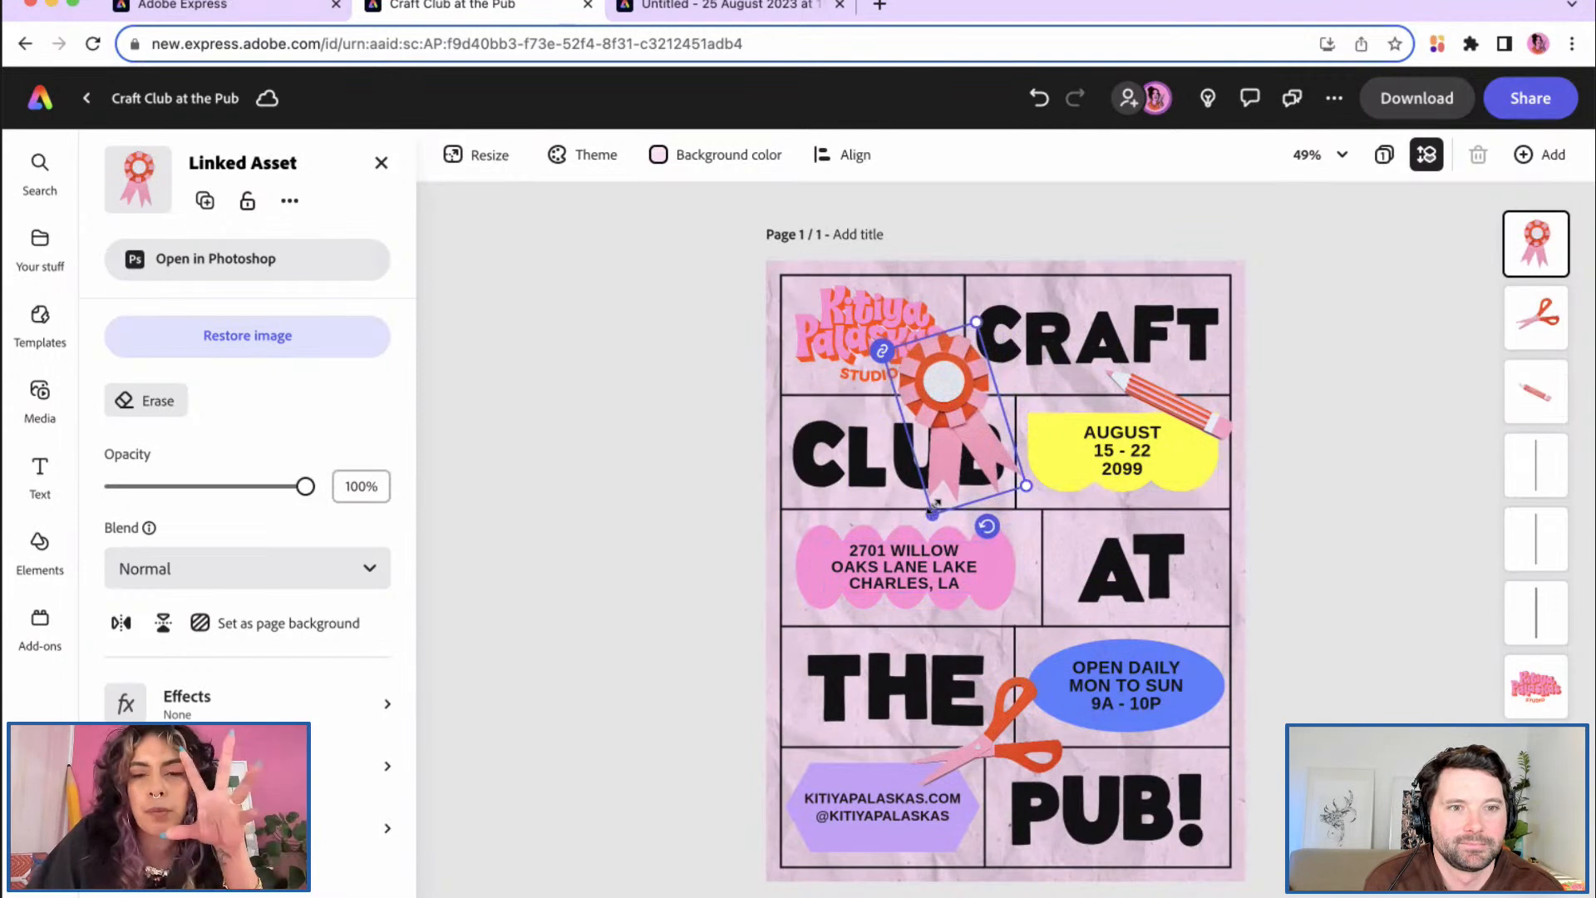
Step: Scale the rosette down and settle it on the CRAFT/CLUB border
drag(932, 513, 973, 379)
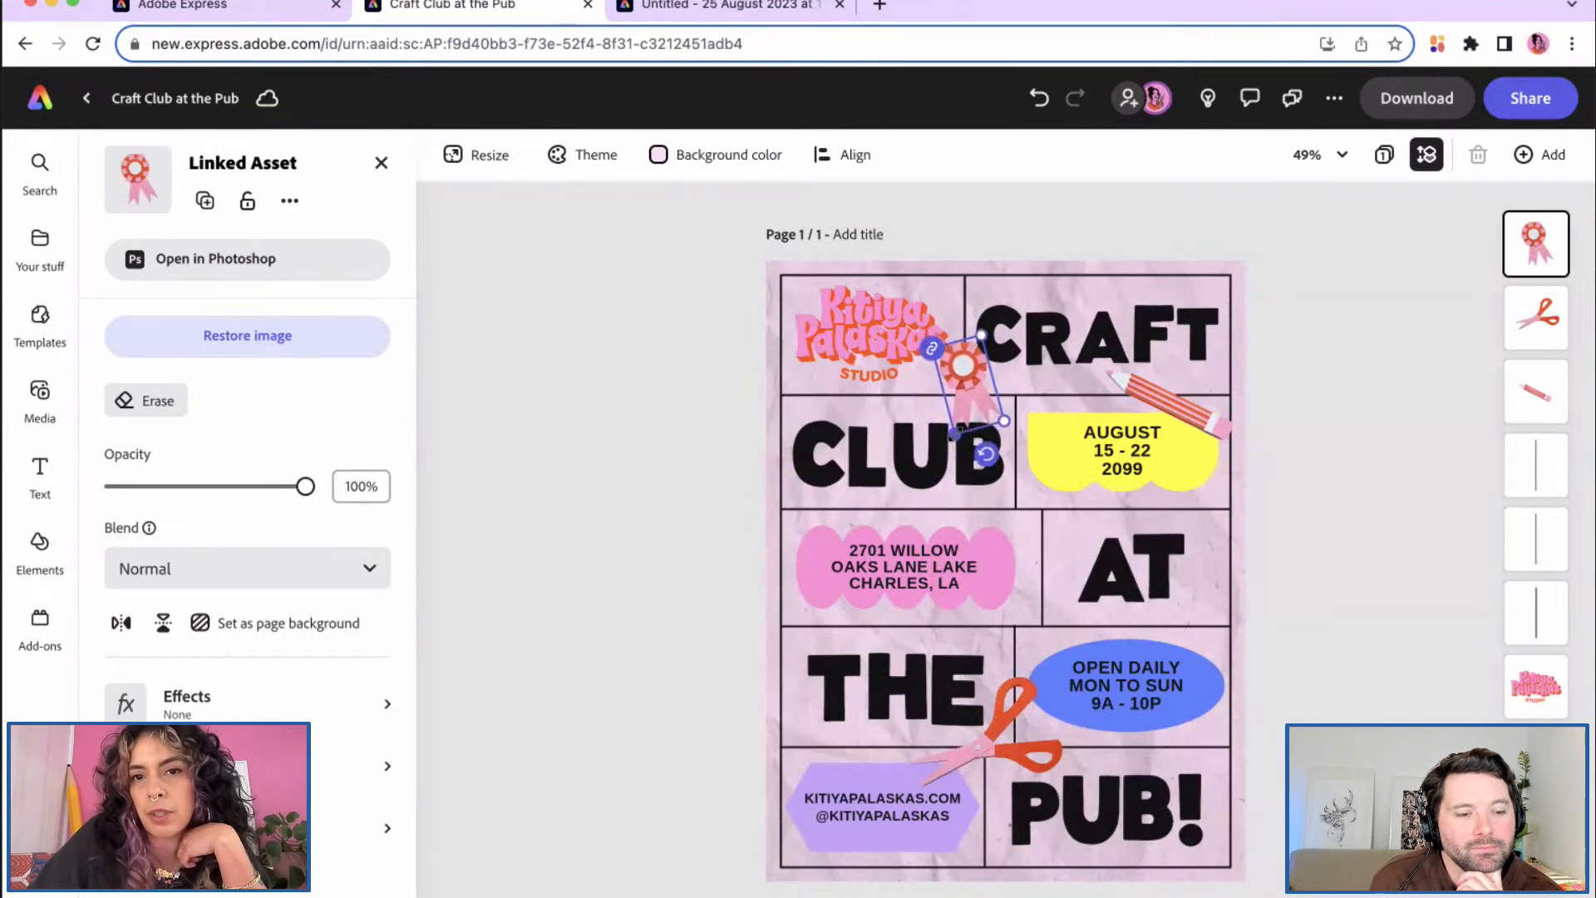
drag(969, 364, 974, 380)
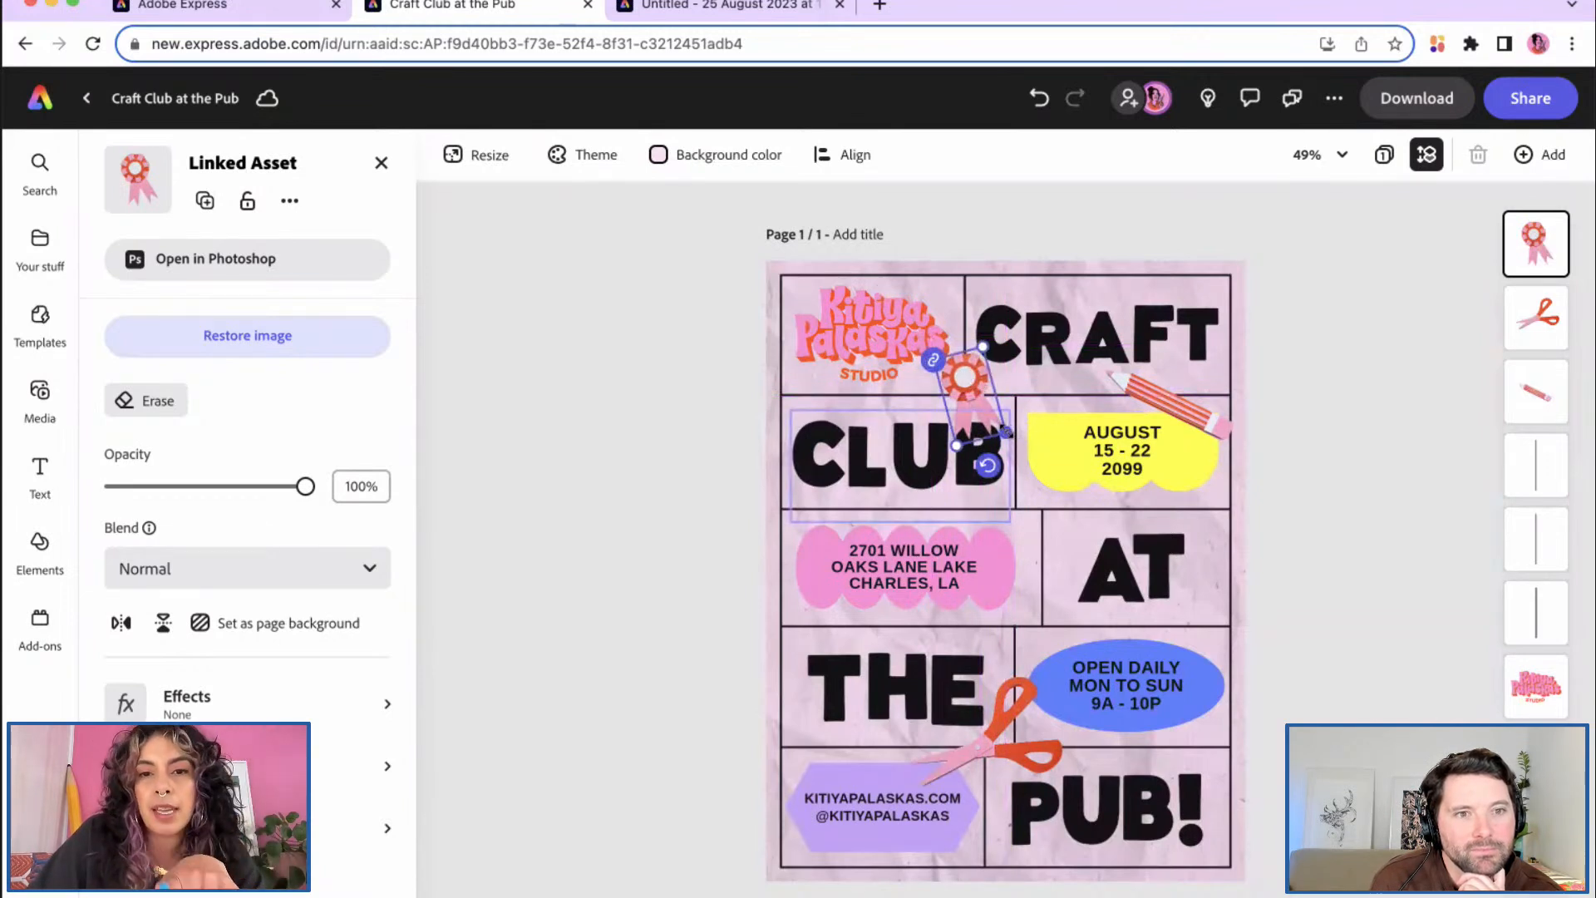
drag(1005, 431, 985, 478)
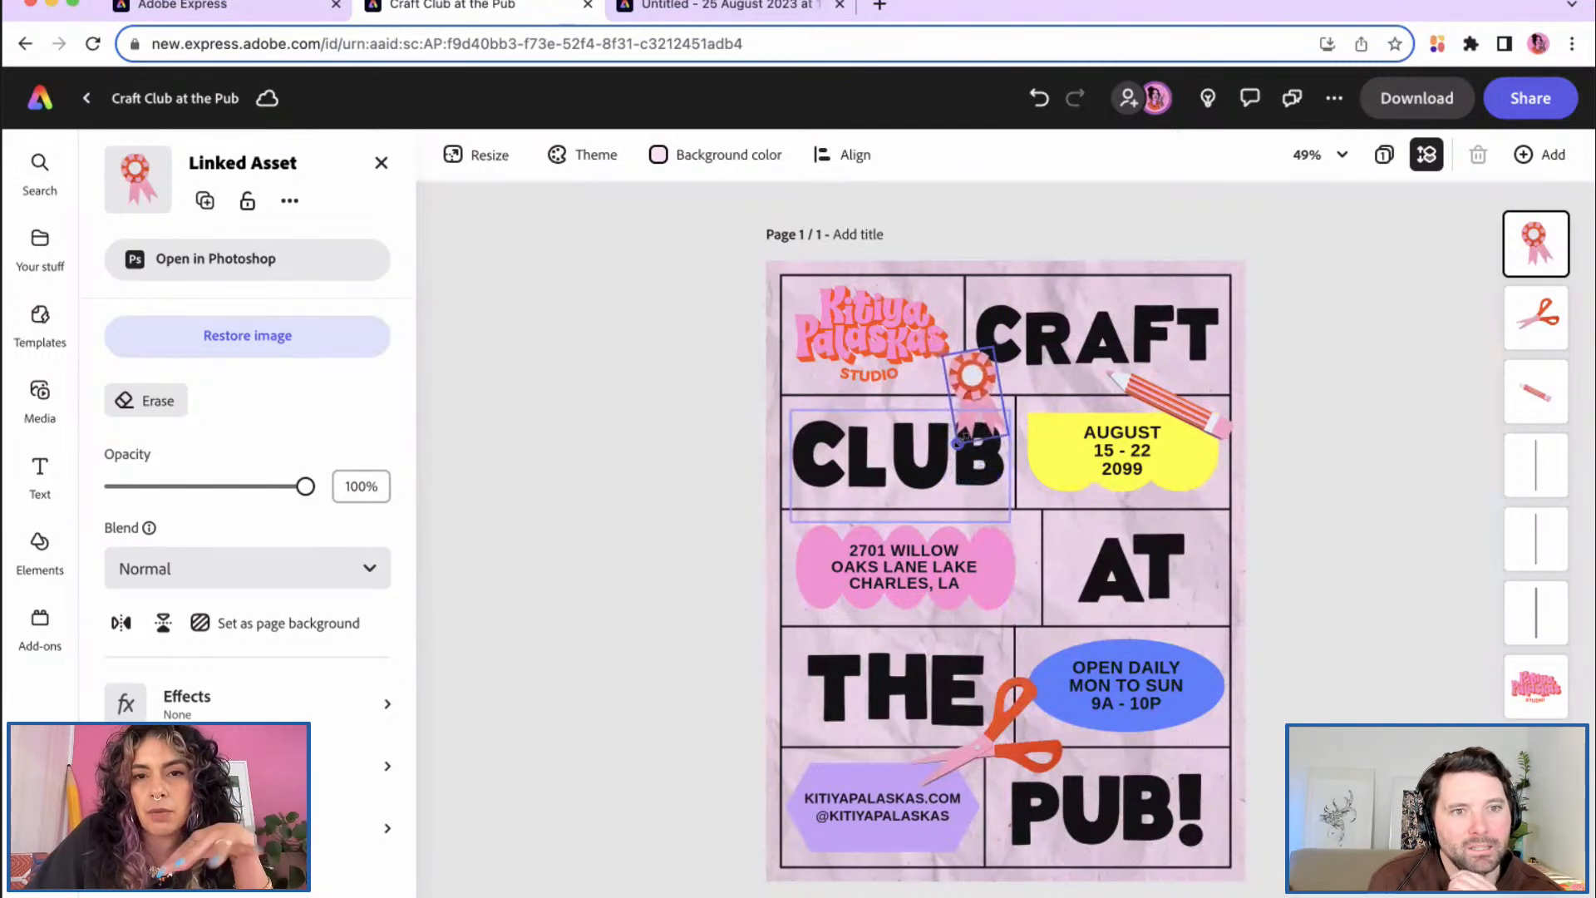
drag(973, 387, 970, 363)
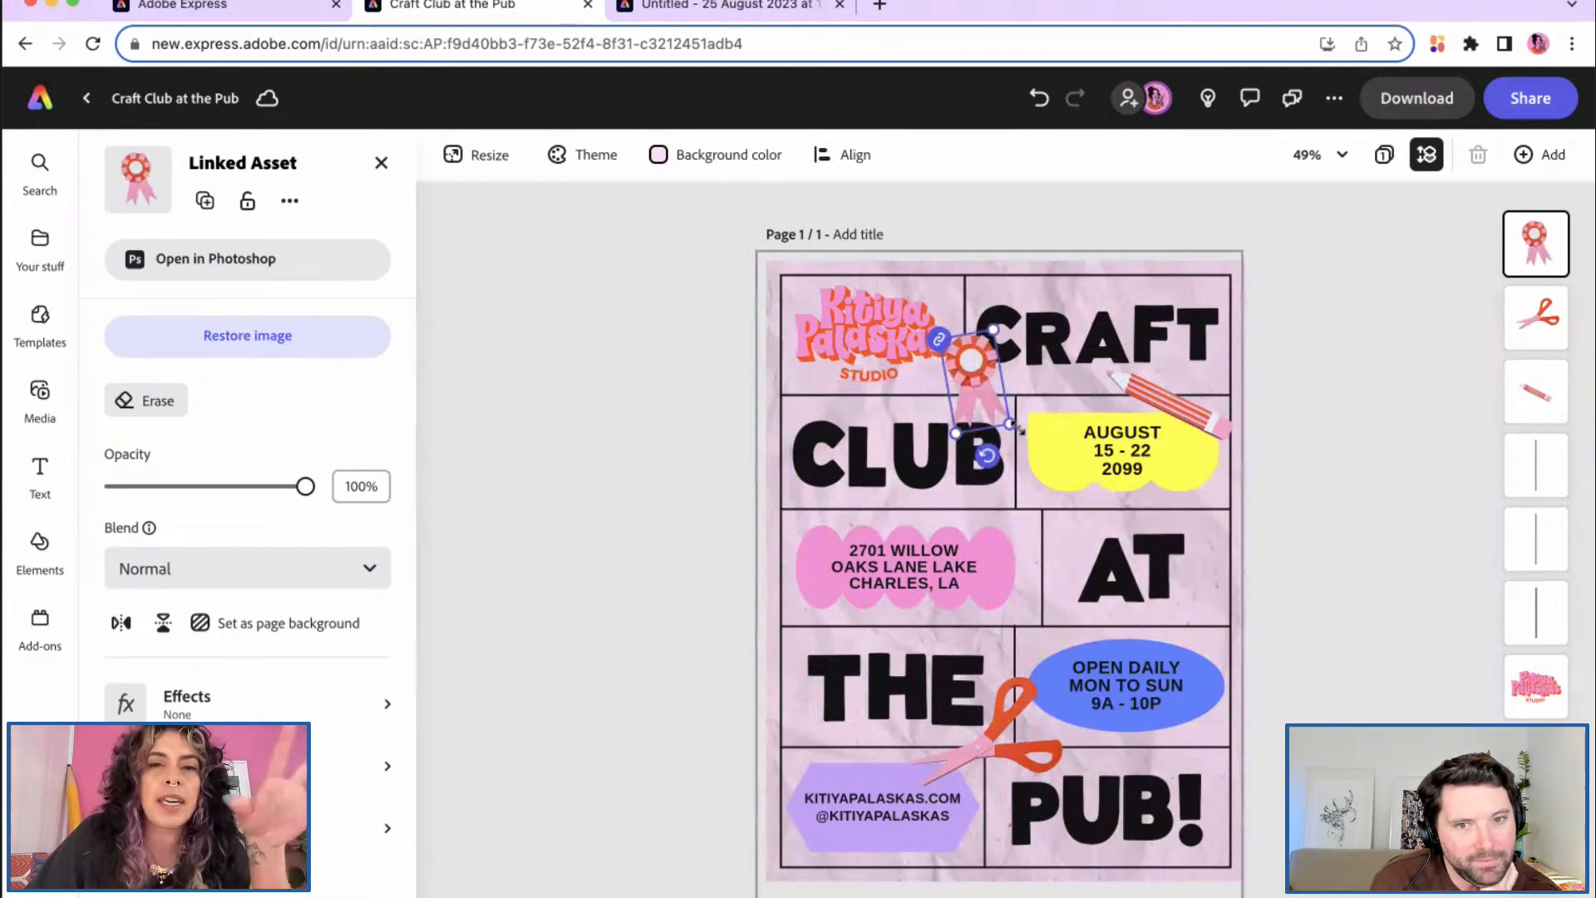
drag(971, 366, 1015, 406)
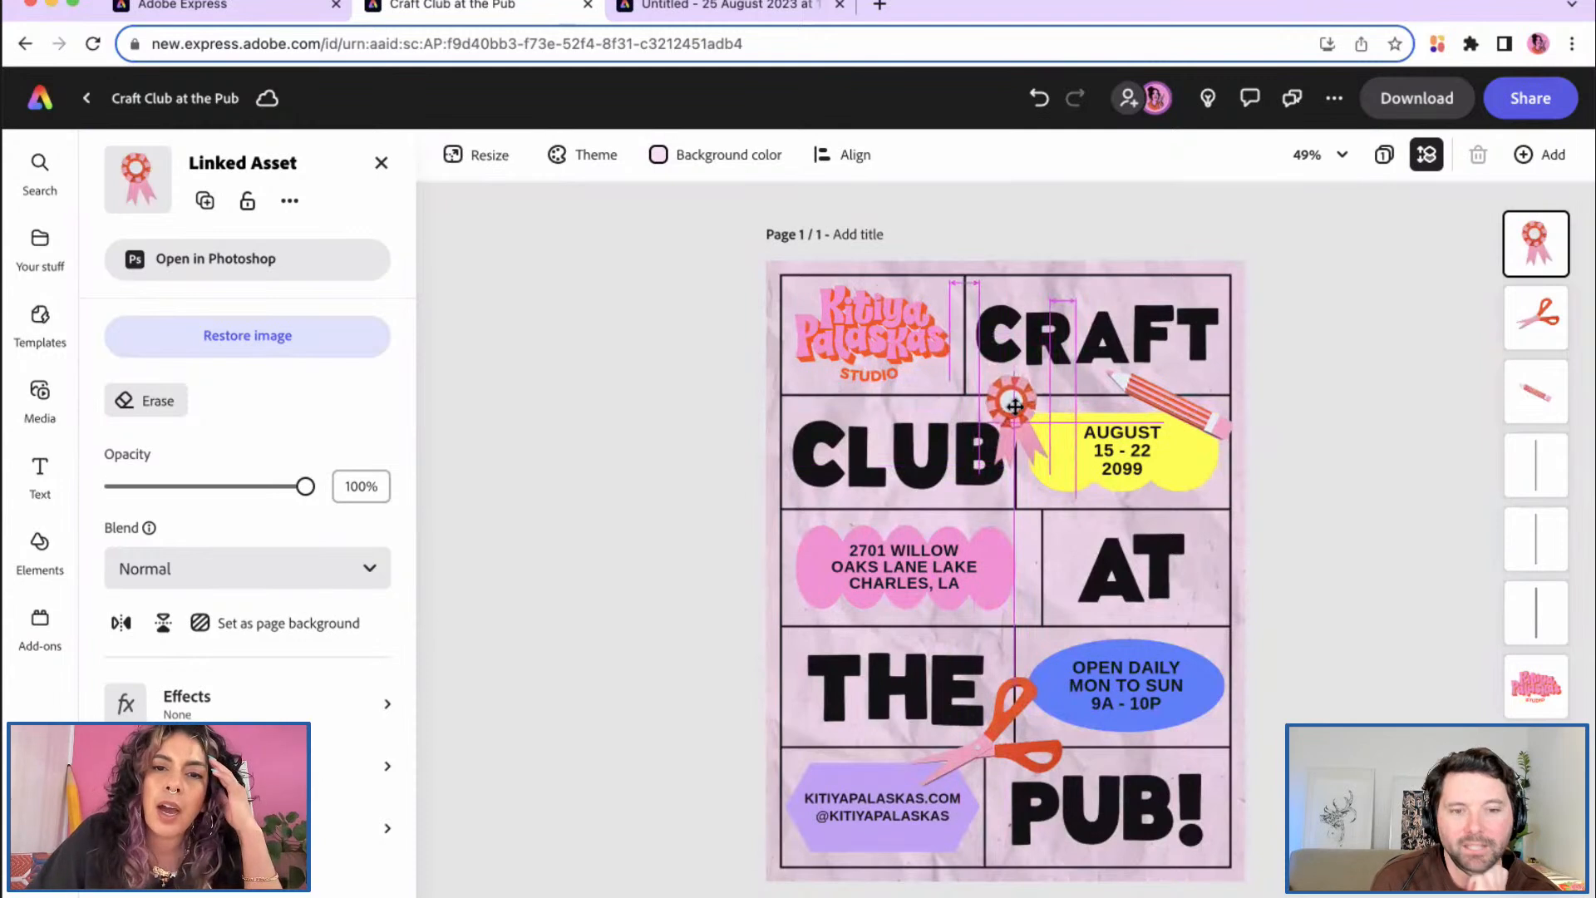
drag(1015, 405, 1013, 394)
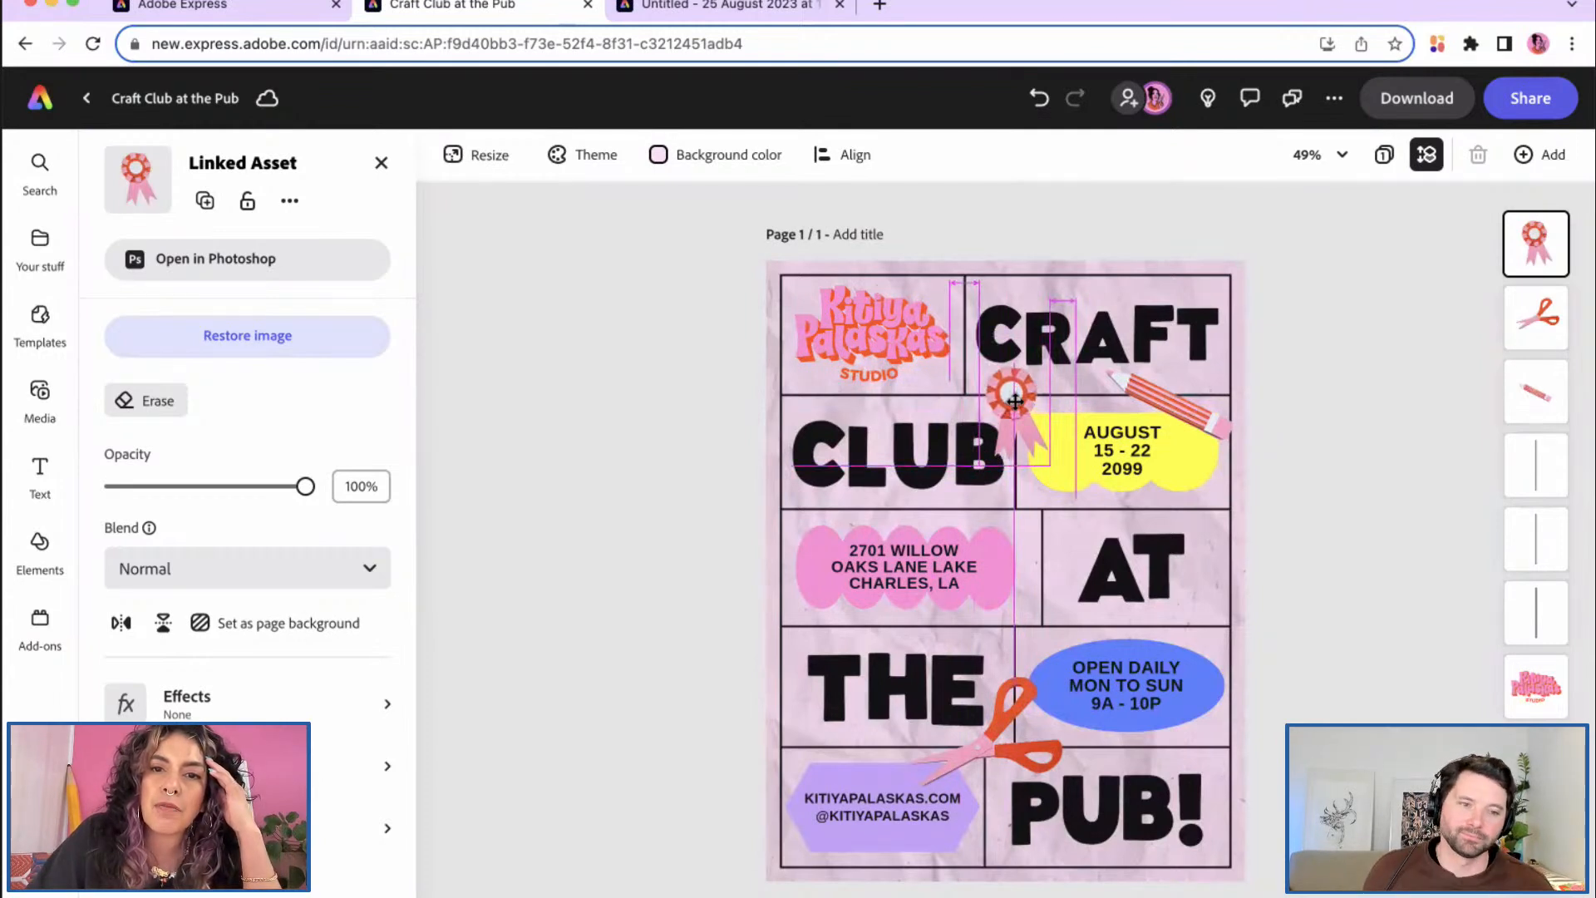
Step: Move the pencil down toward the AT row, and tilt the rosette 13° onto the AUGUST box's top-right corner
click(1184, 414)
mouse_move(1184, 414)
mouse_down()
mouse_move(1158, 637)
mouse_move(1023, 553)
mouse_move(997, 489)
mouse_up()
click(1014, 390)
drag(1018, 387, 1216, 402)
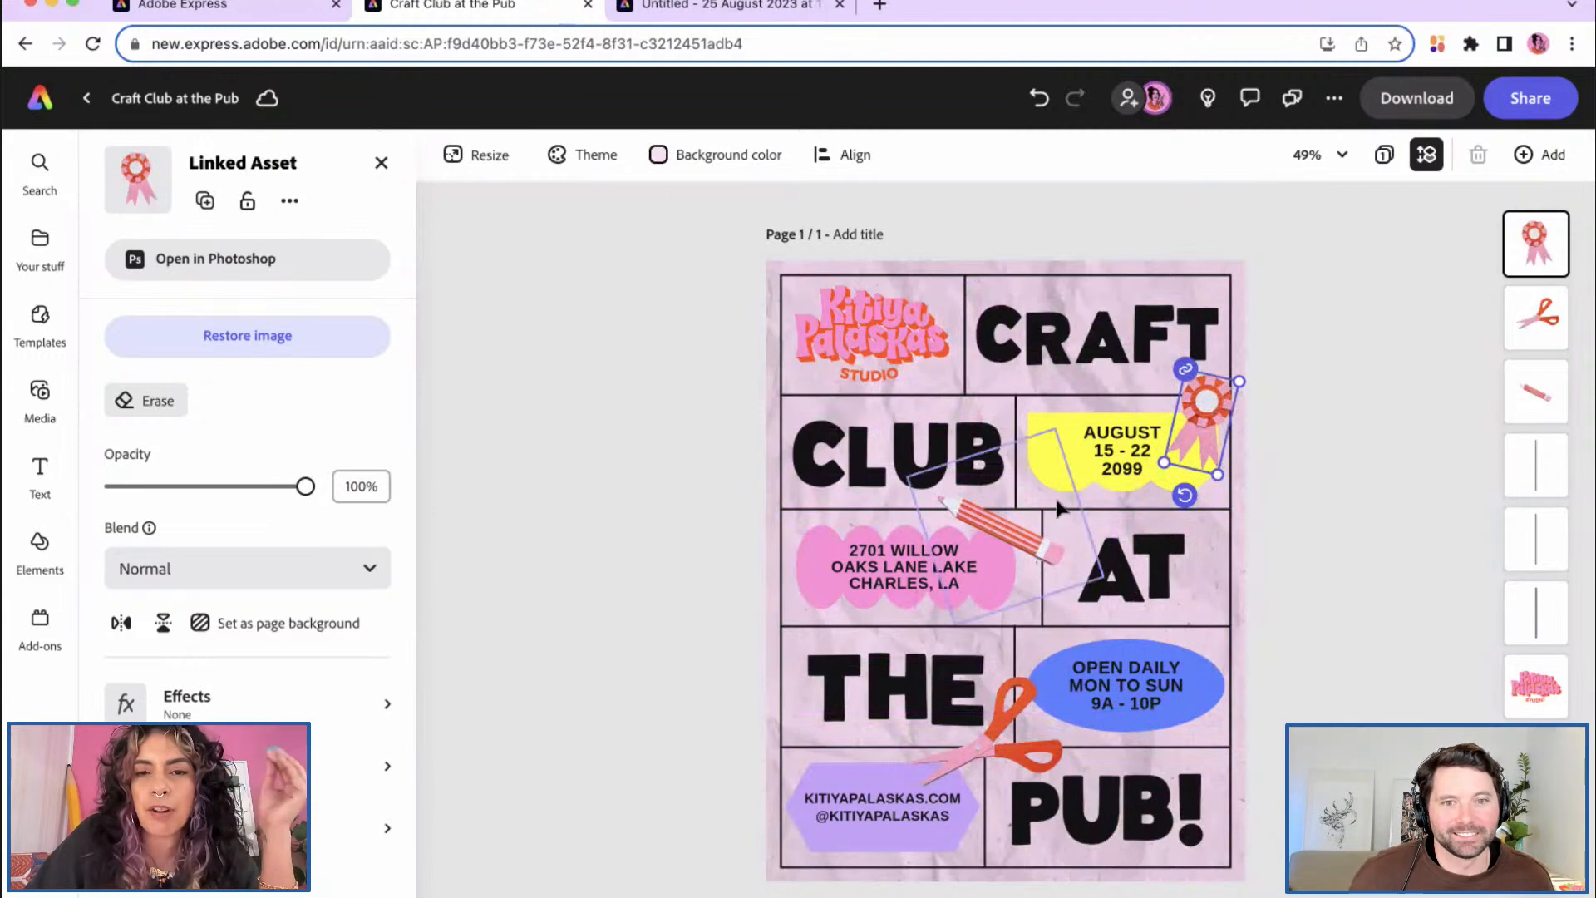
Step: Shrink and slightly tilt the pencil, then move it onto the CRAFT/CLUB border below the STUDIO logo
click(1040, 545)
drag(1103, 576, 1091, 574)
drag(1029, 619, 1040, 620)
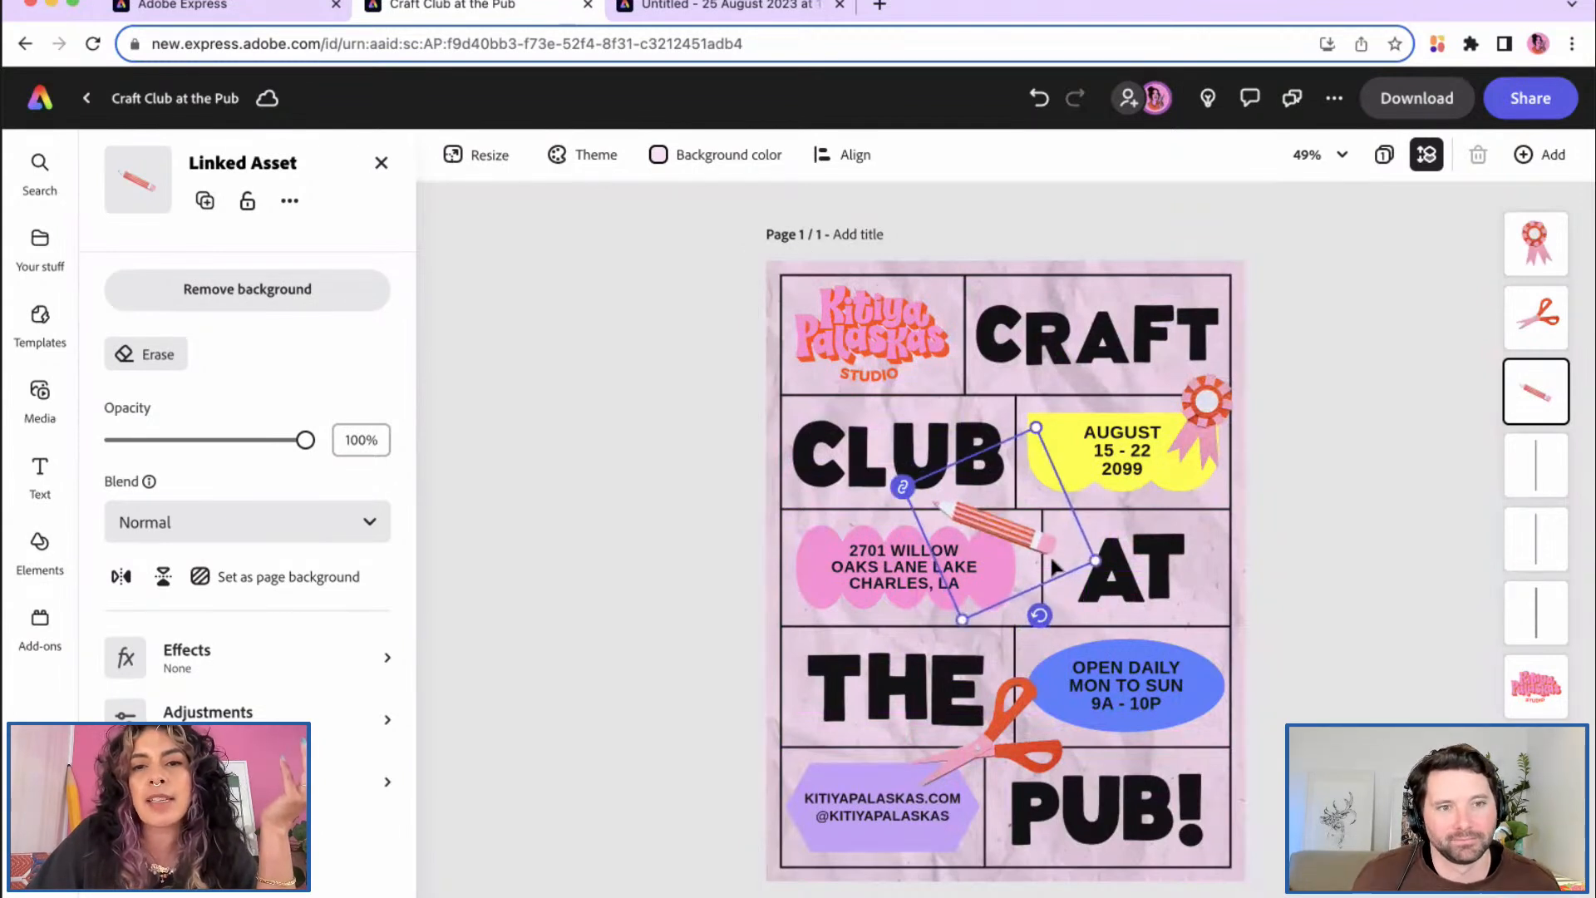
drag(1038, 546, 1040, 543)
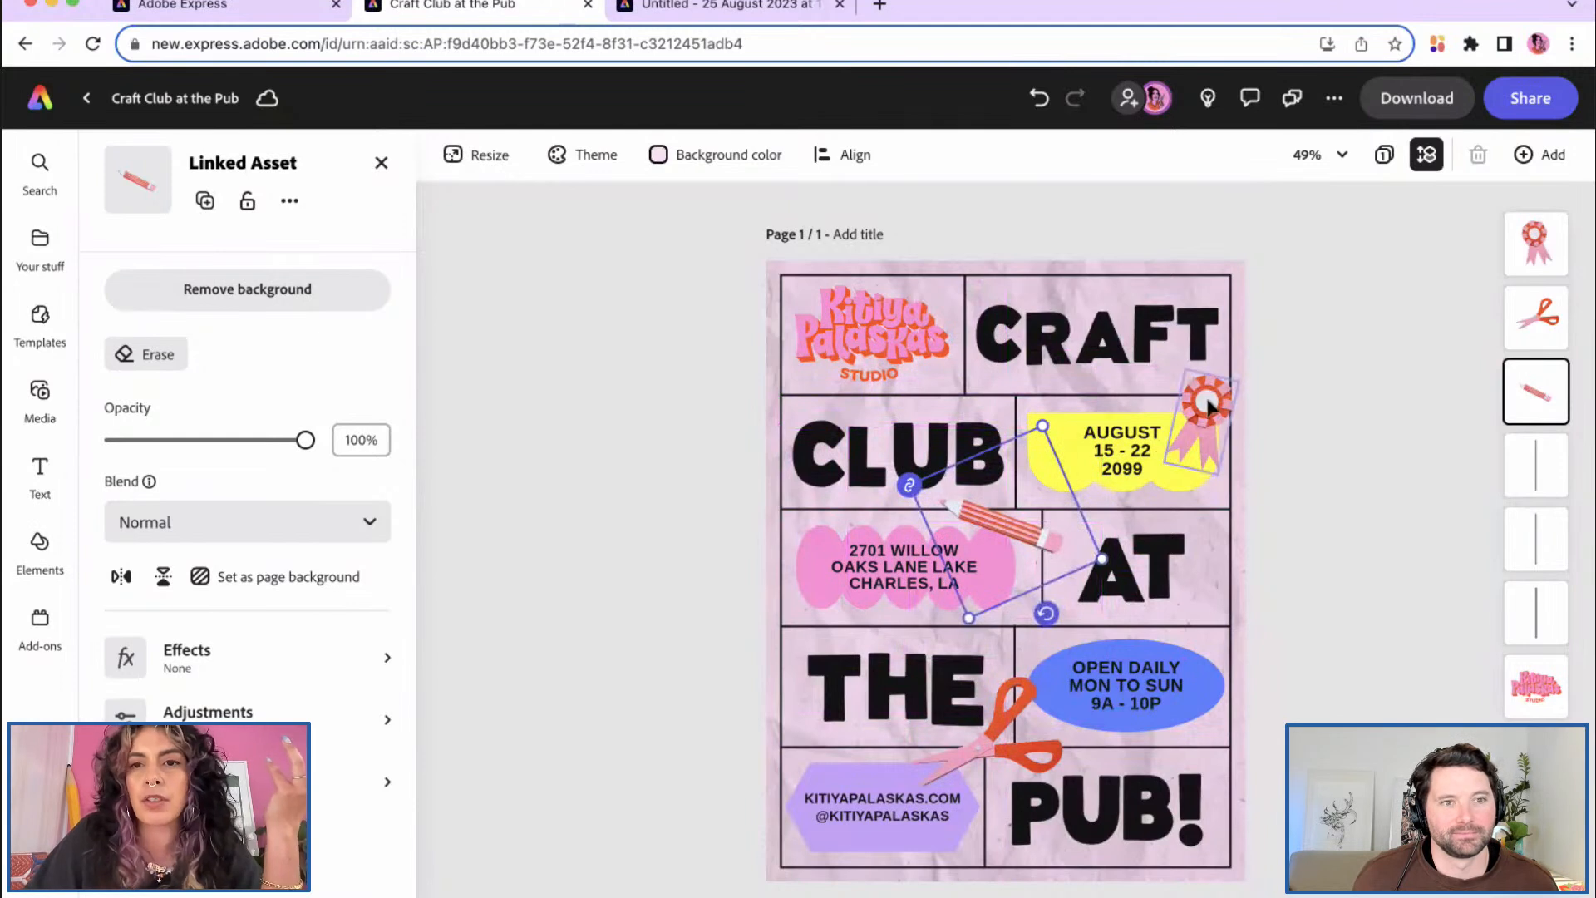
drag(1212, 407, 1207, 396)
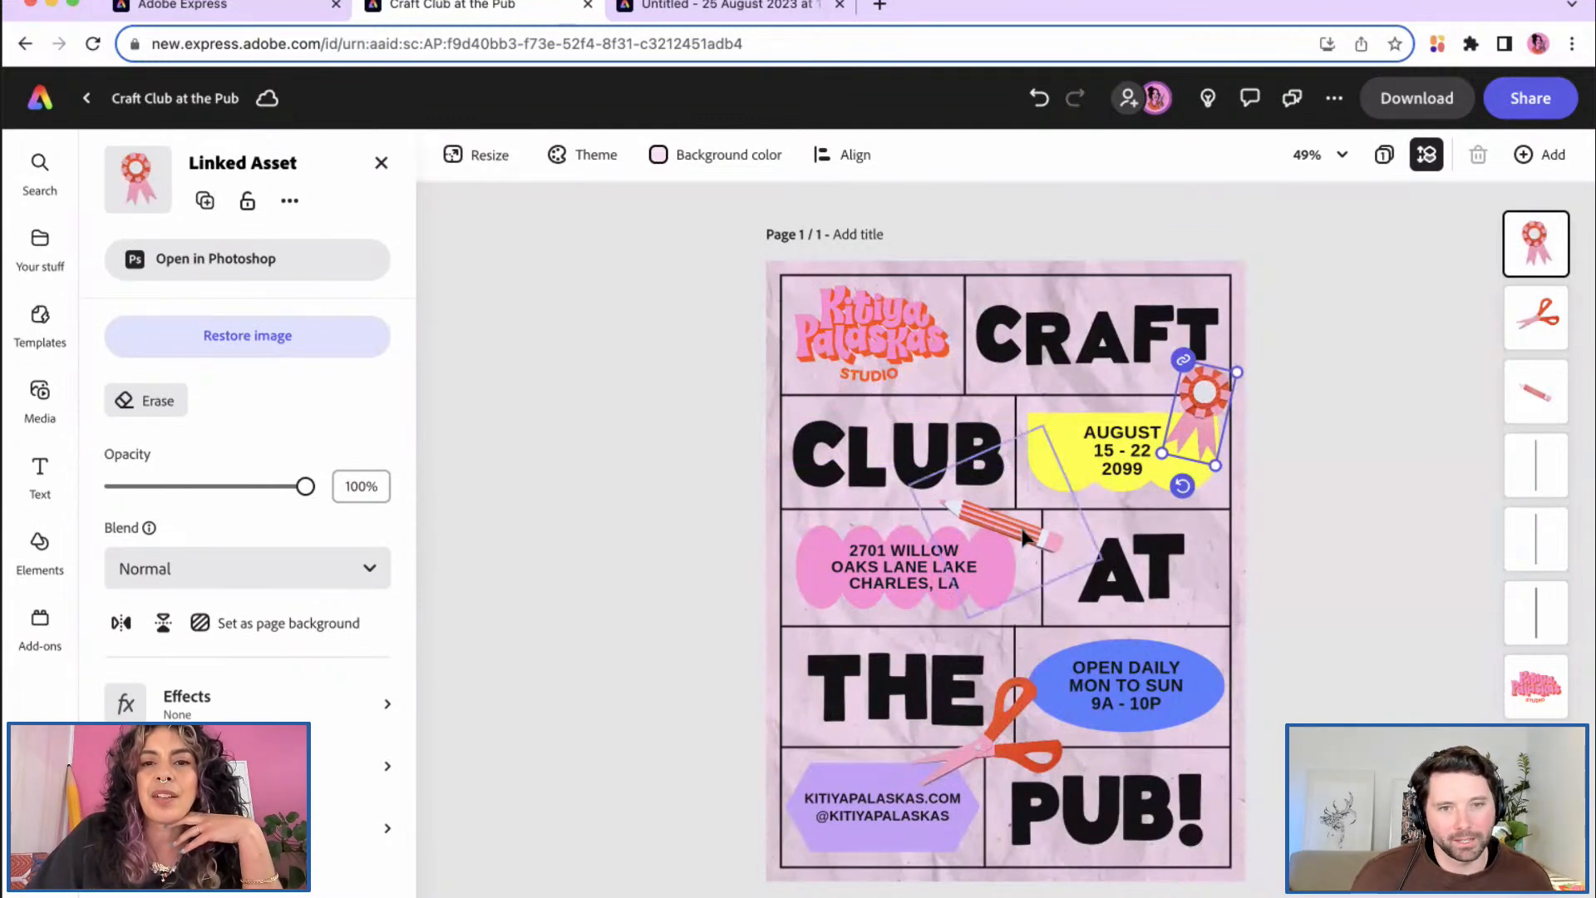
mouse_move(1015, 532)
mouse_down()
mouse_move(883, 532)
mouse_move(869, 512)
mouse_move(990, 398)
mouse_up()
Step: Enlarge the rosette on the date box's right edge, flatten the pencil to about -27°, and open Your stuff
drag(1204, 405, 1197, 475)
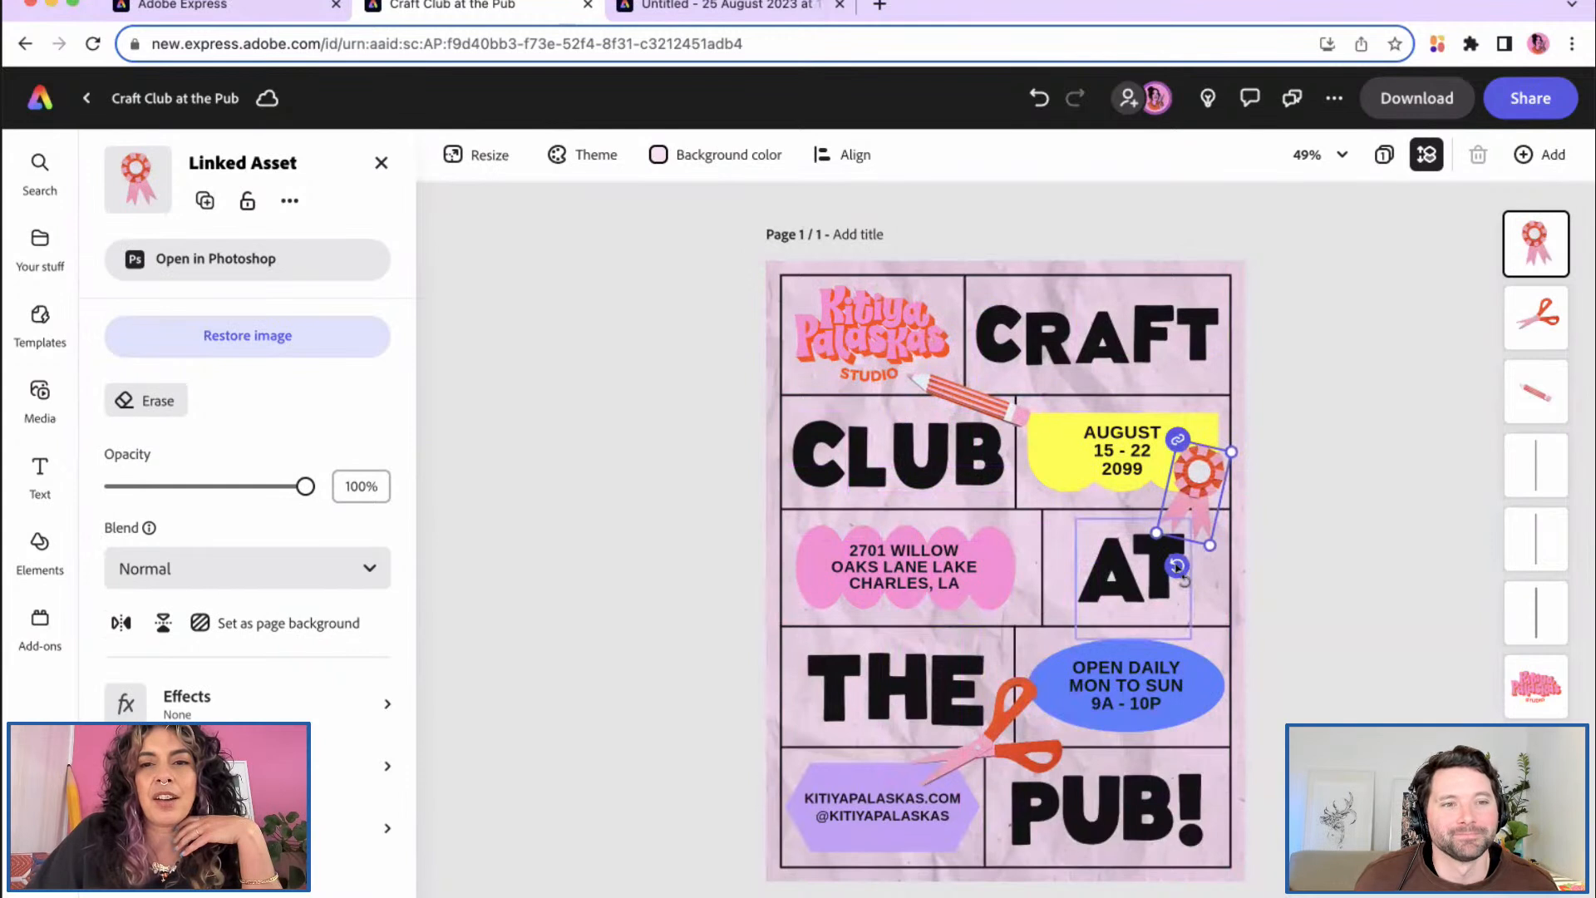
drag(1159, 534, 1150, 542)
click(999, 407)
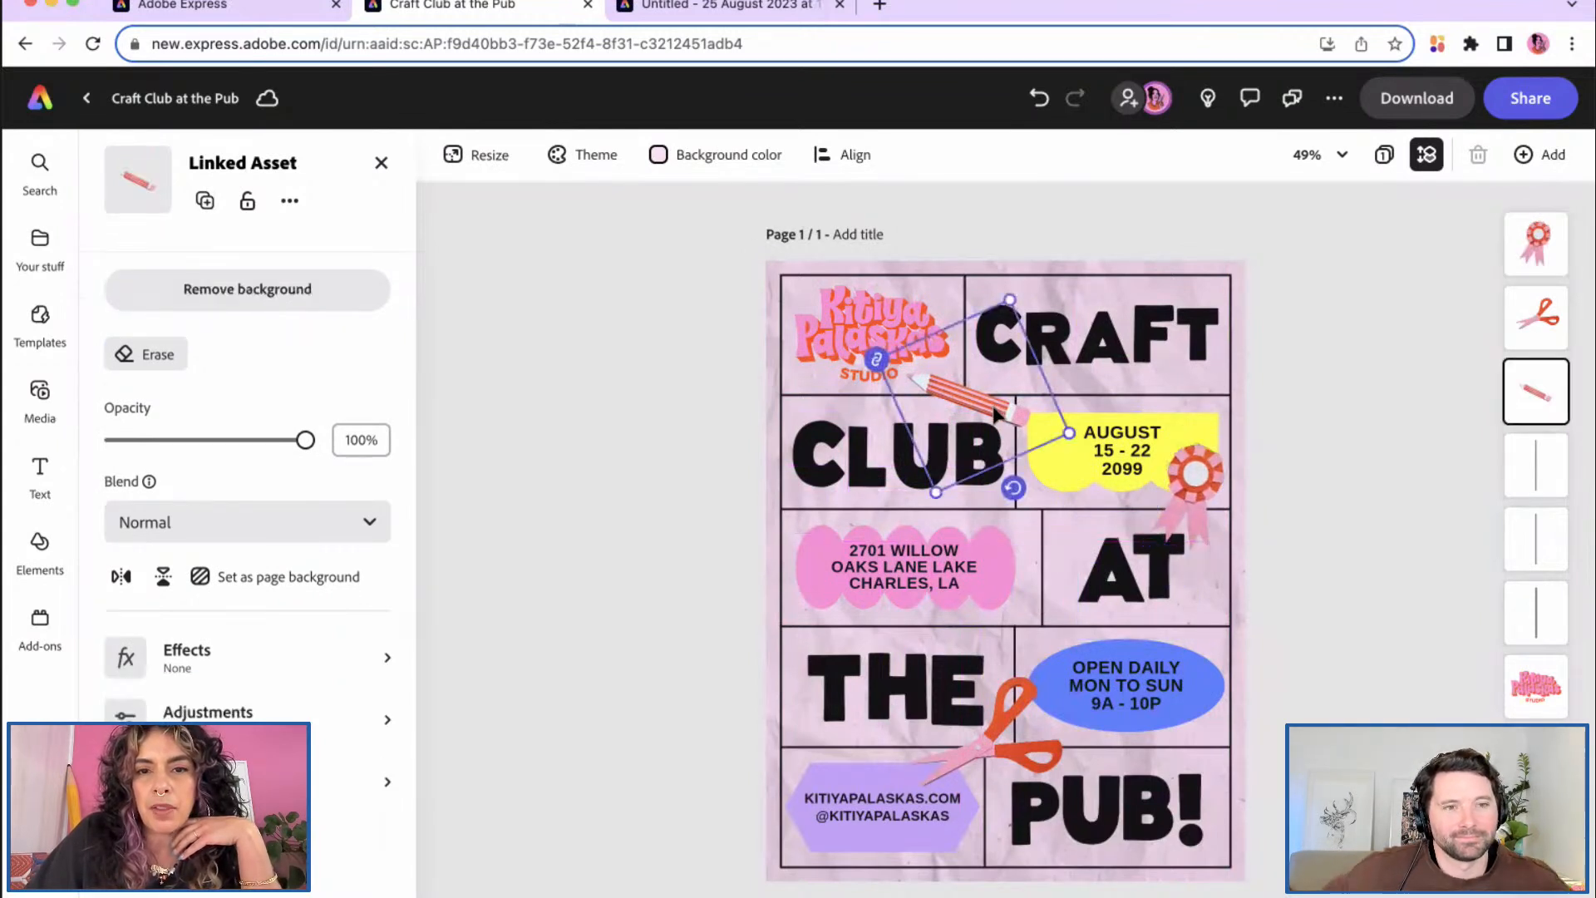
drag(1014, 491, 1023, 482)
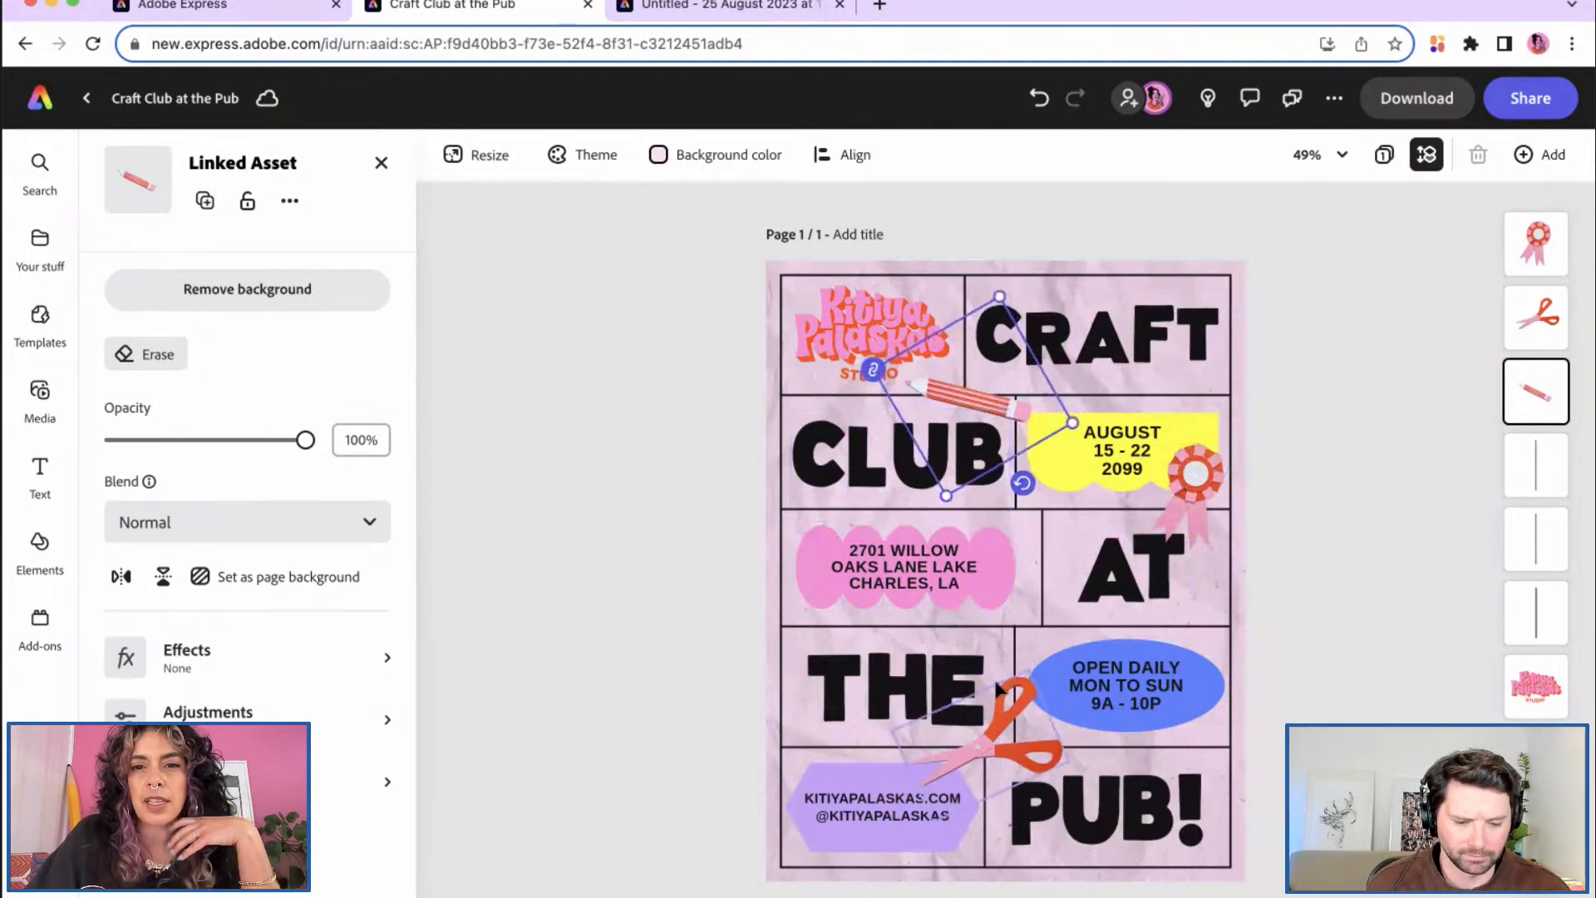
click(1181, 500)
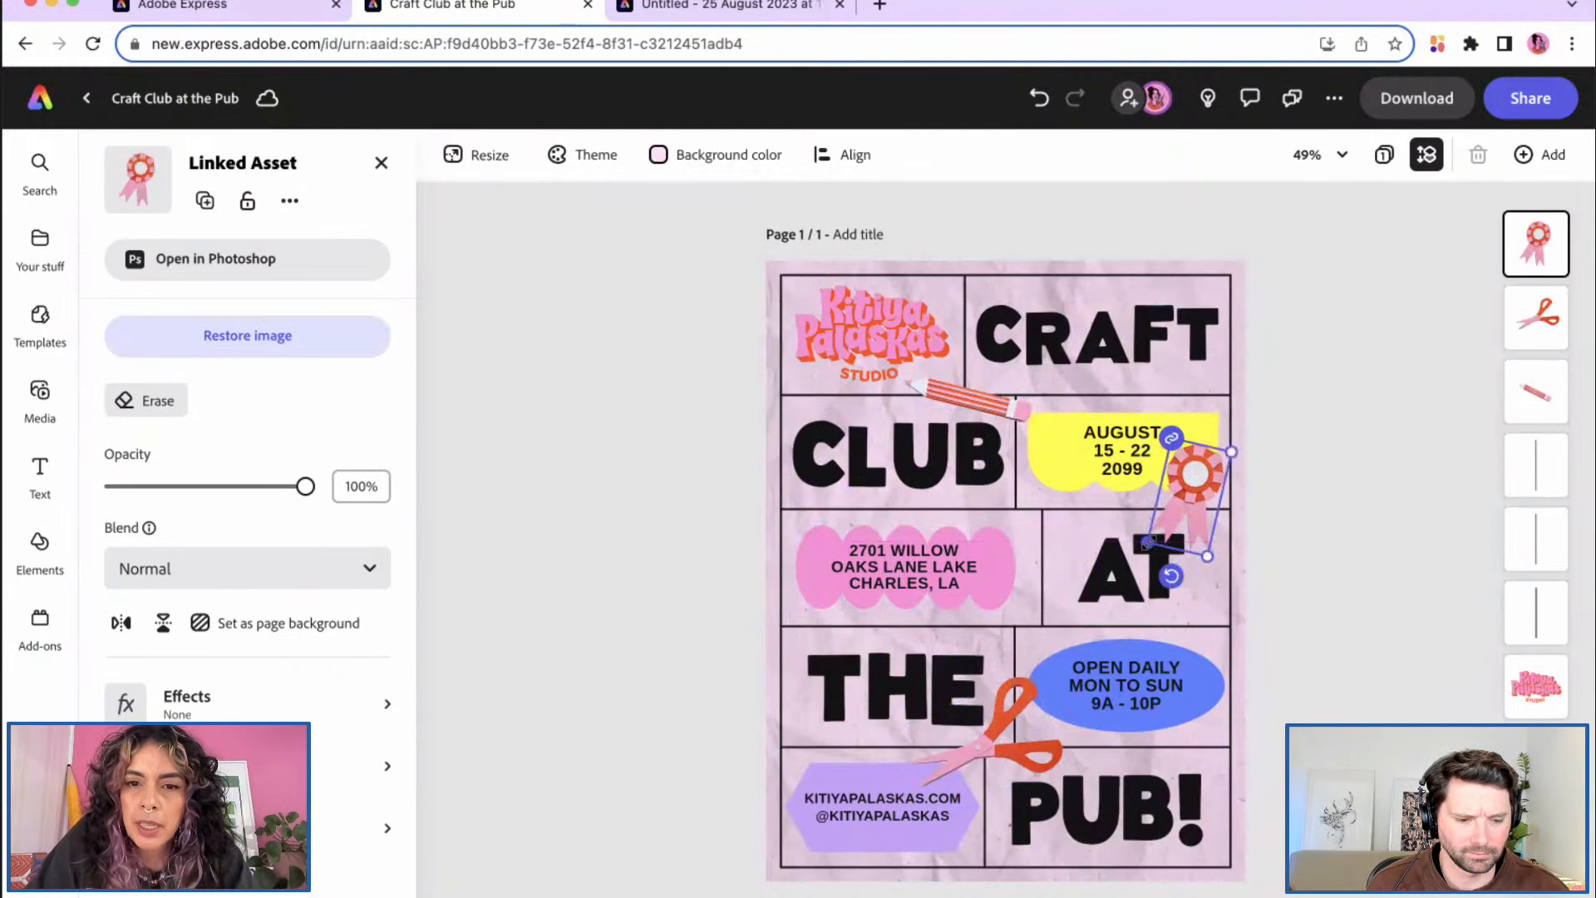
click(717, 482)
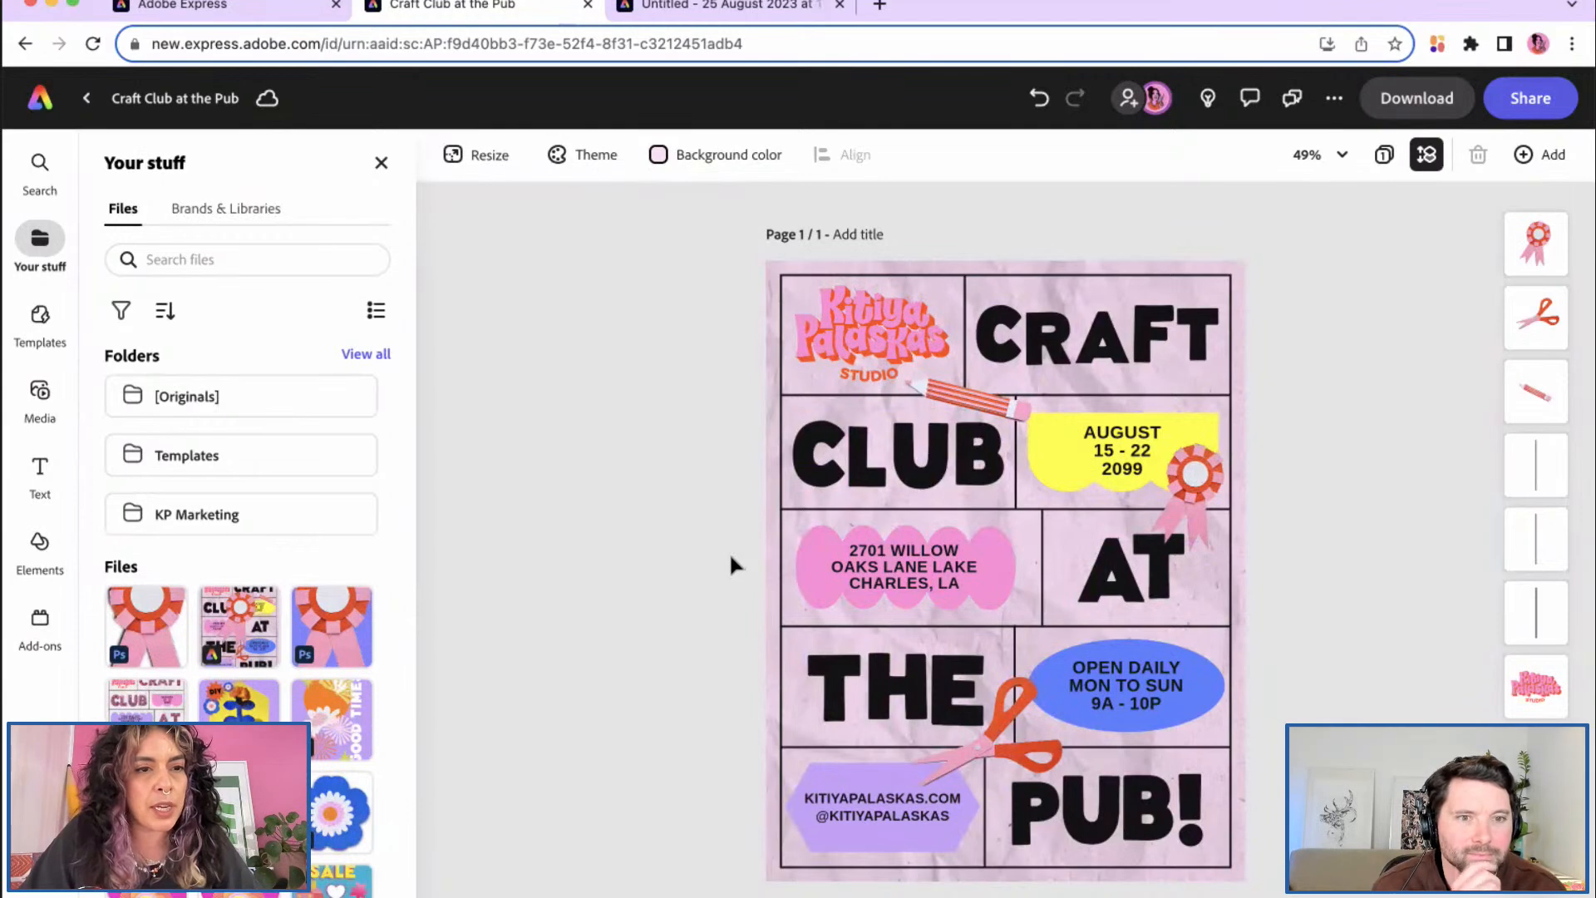
Step: Insert the pink star from the Cut and Paste Papercraft library under Brands & Libraries
click(263, 213)
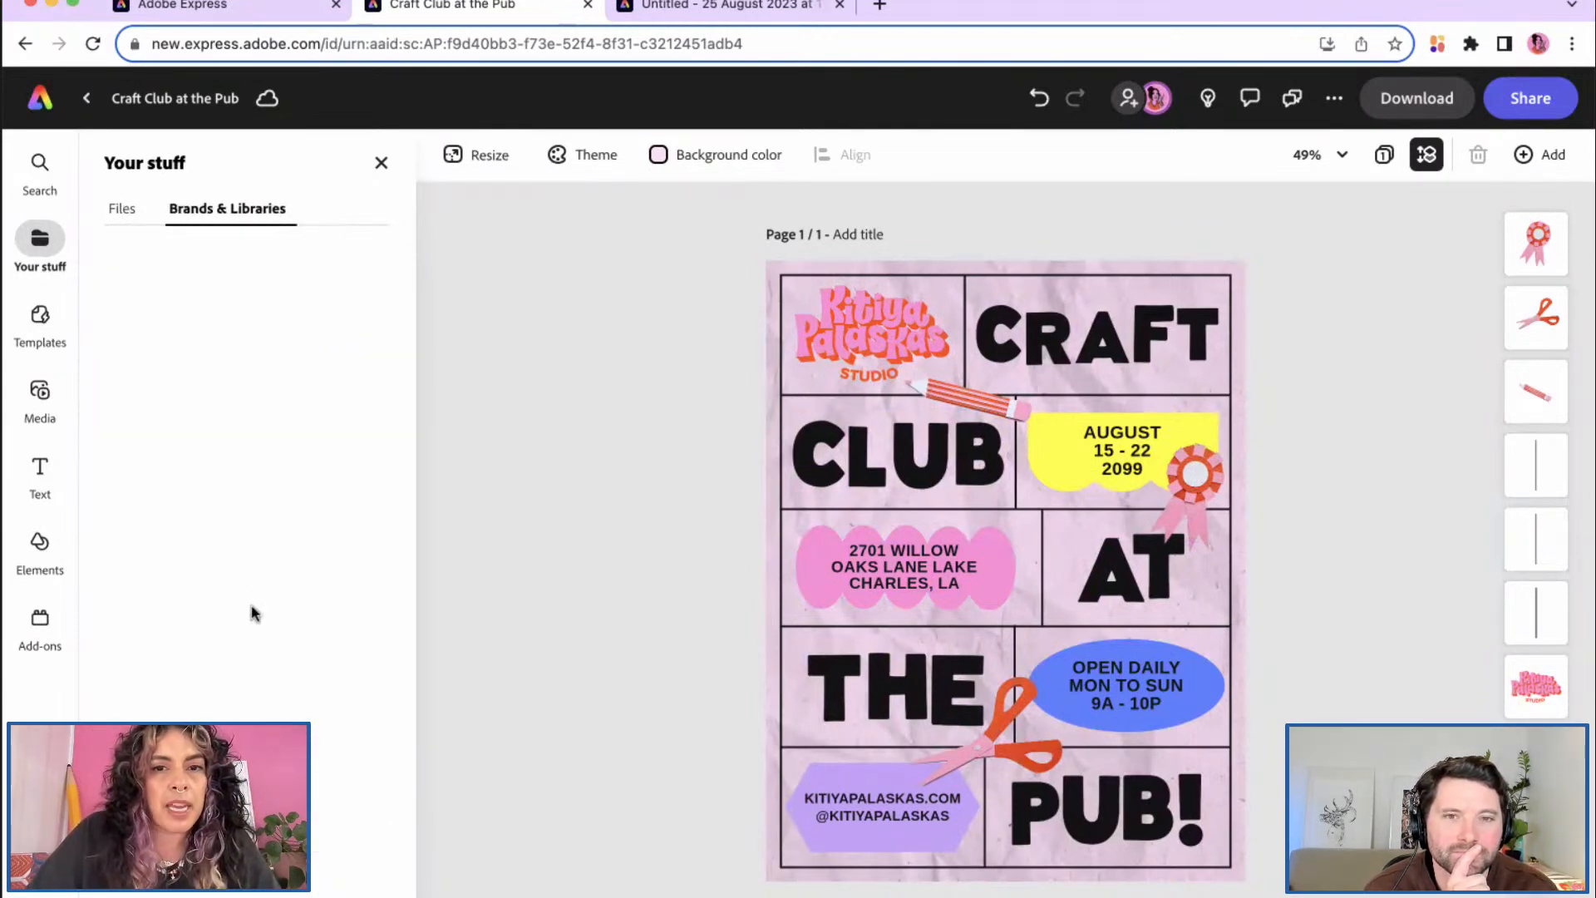
scroll(249, 684, down, 5)
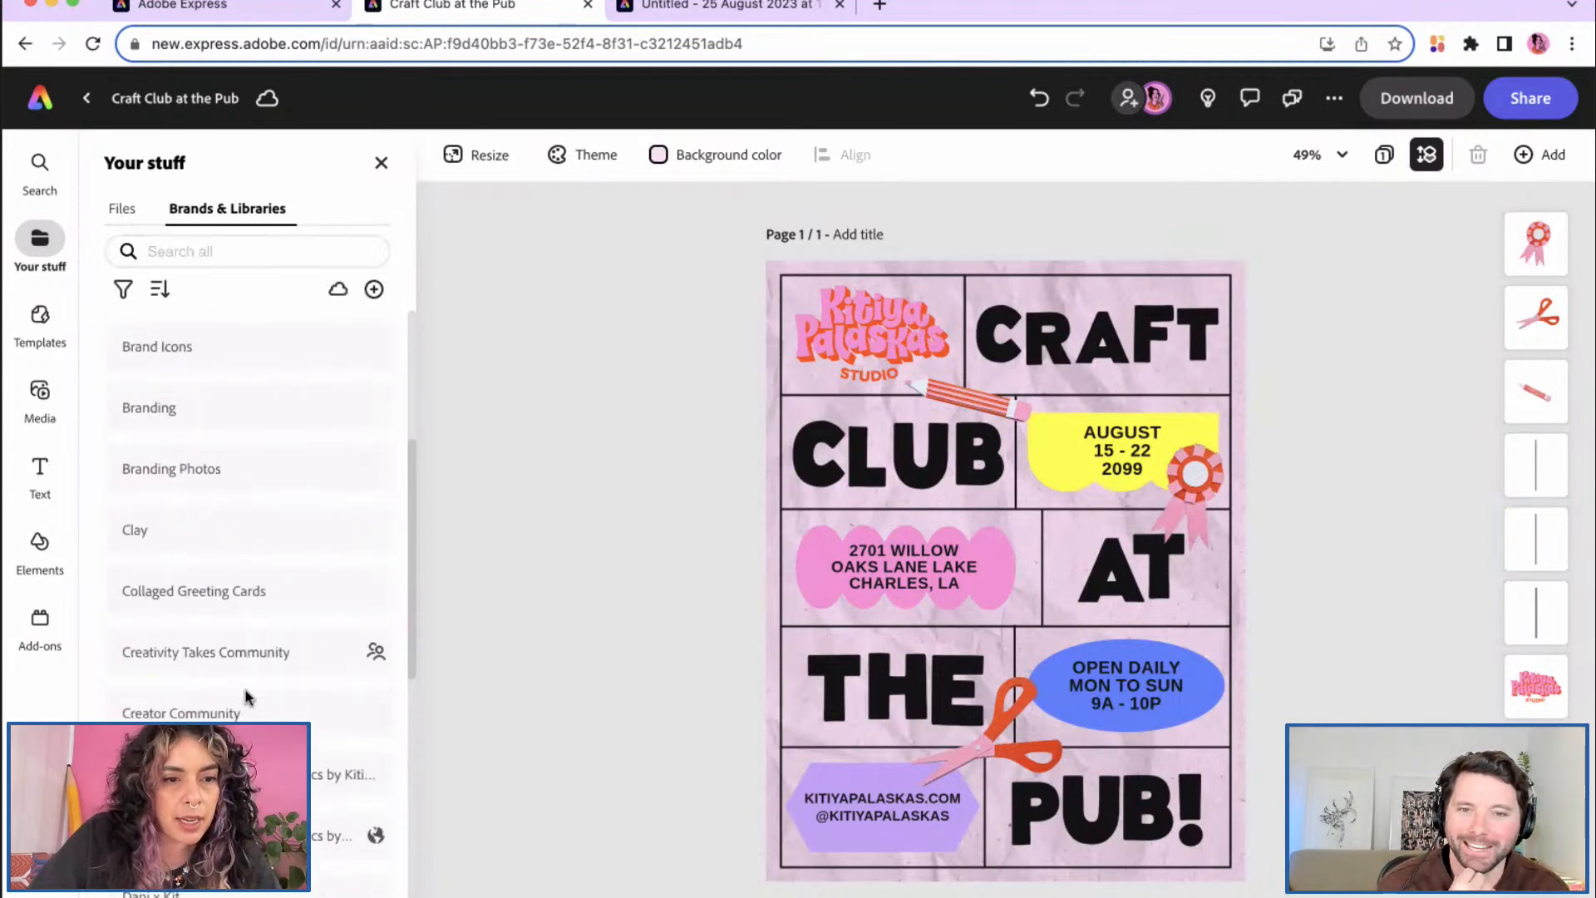
click(250, 763)
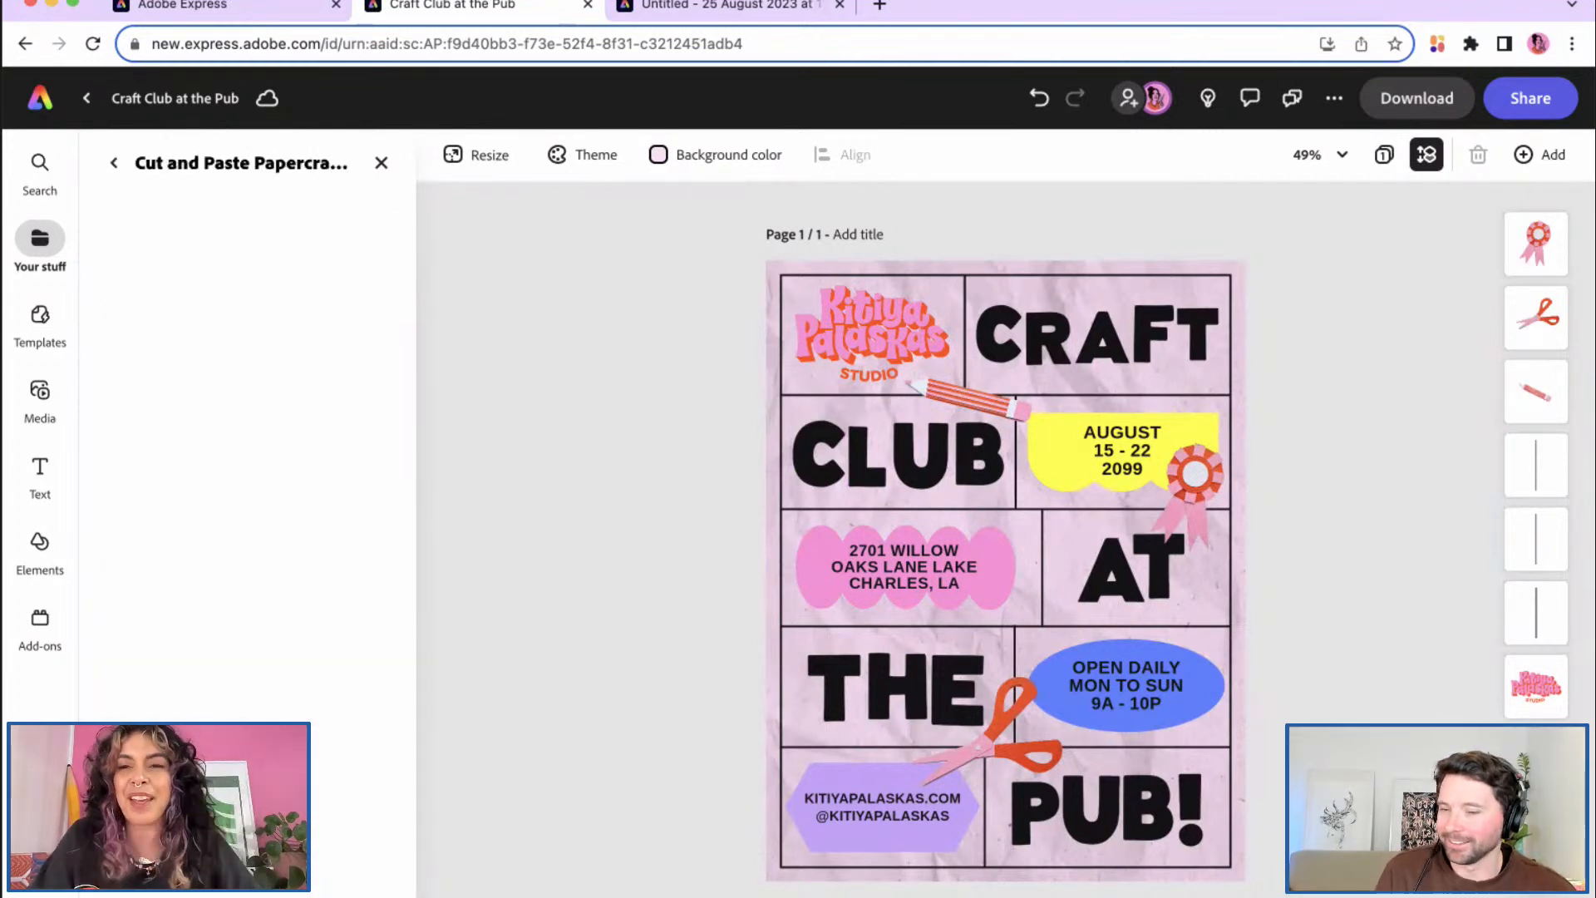
scroll(250, 762, down, 1)
scroll(236, 774, down, 5)
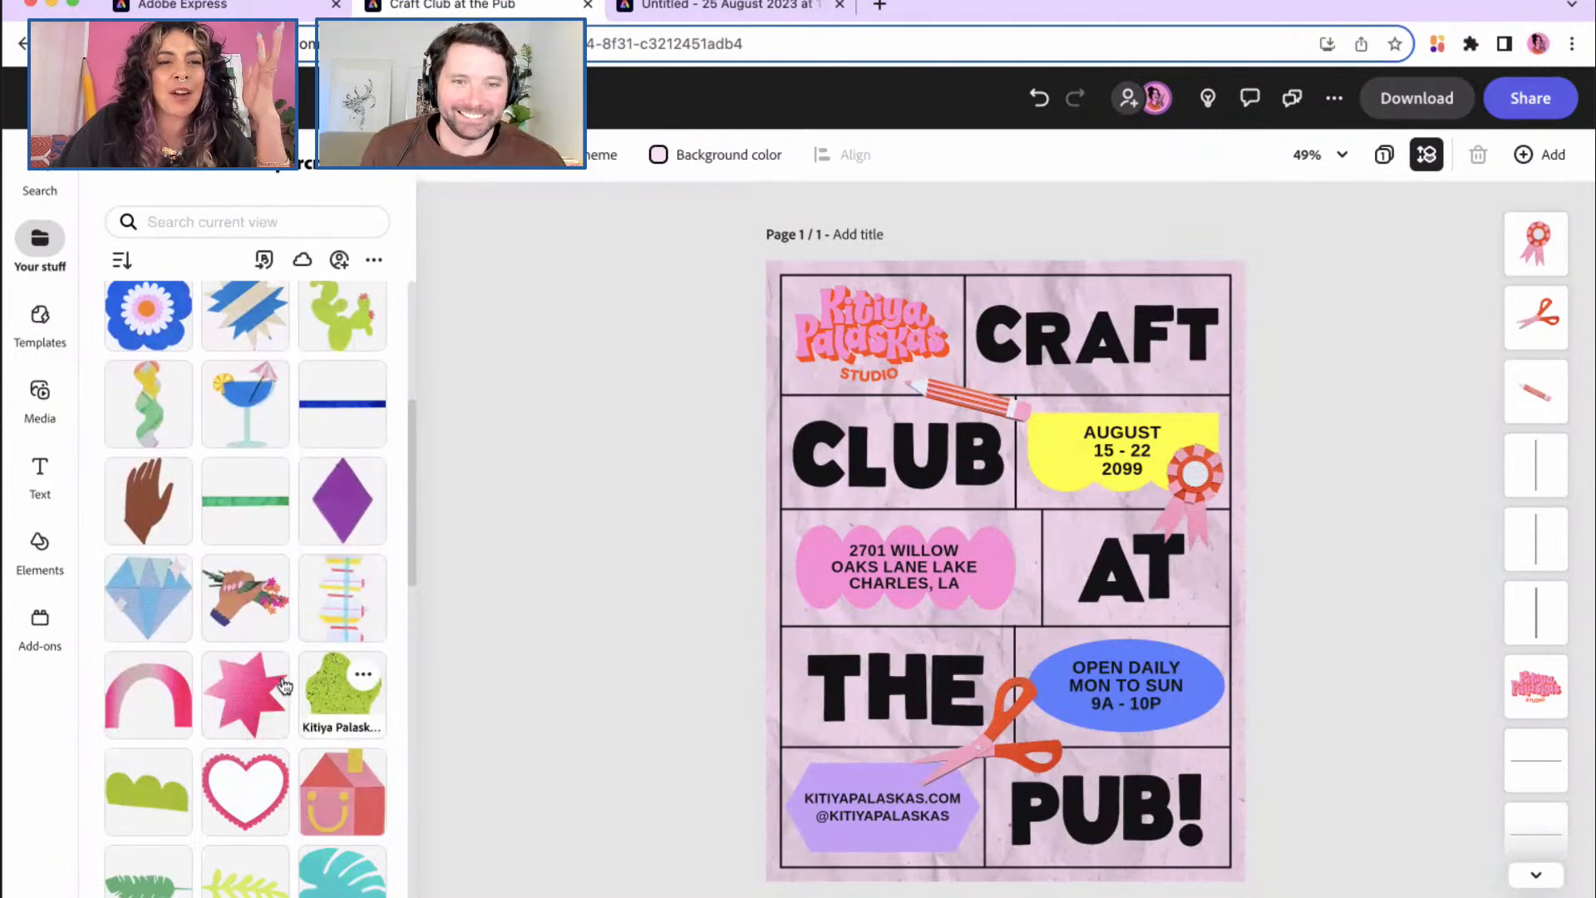
click(257, 705)
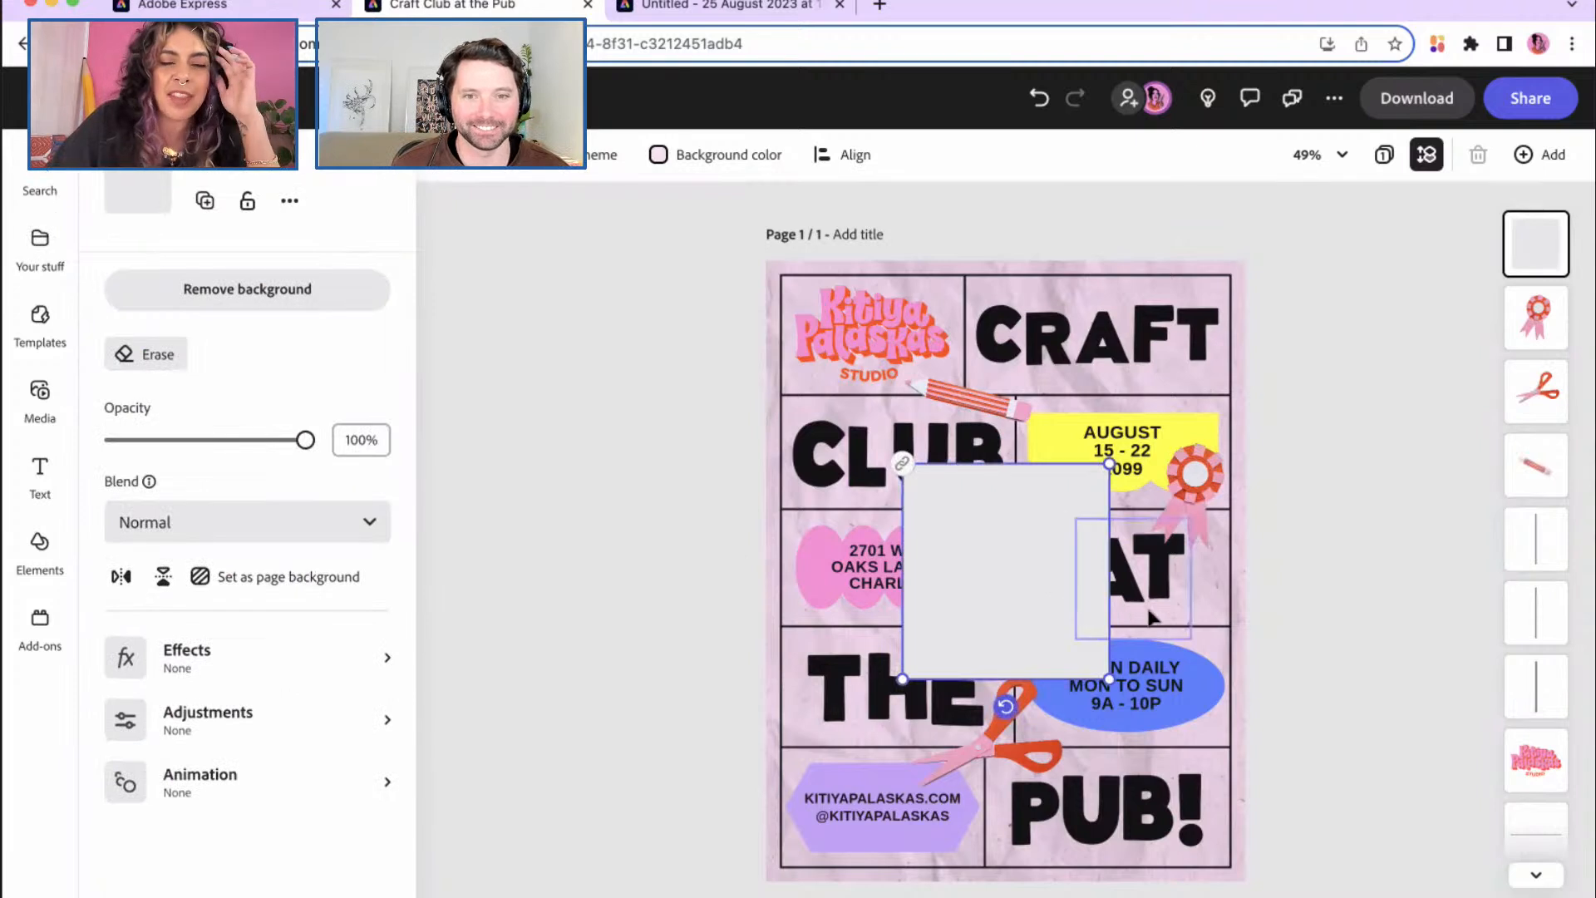
Step: Shrink the pink star and Alt-drag copies beside CRAFT and the blue oval
drag(1109, 679, 812, 608)
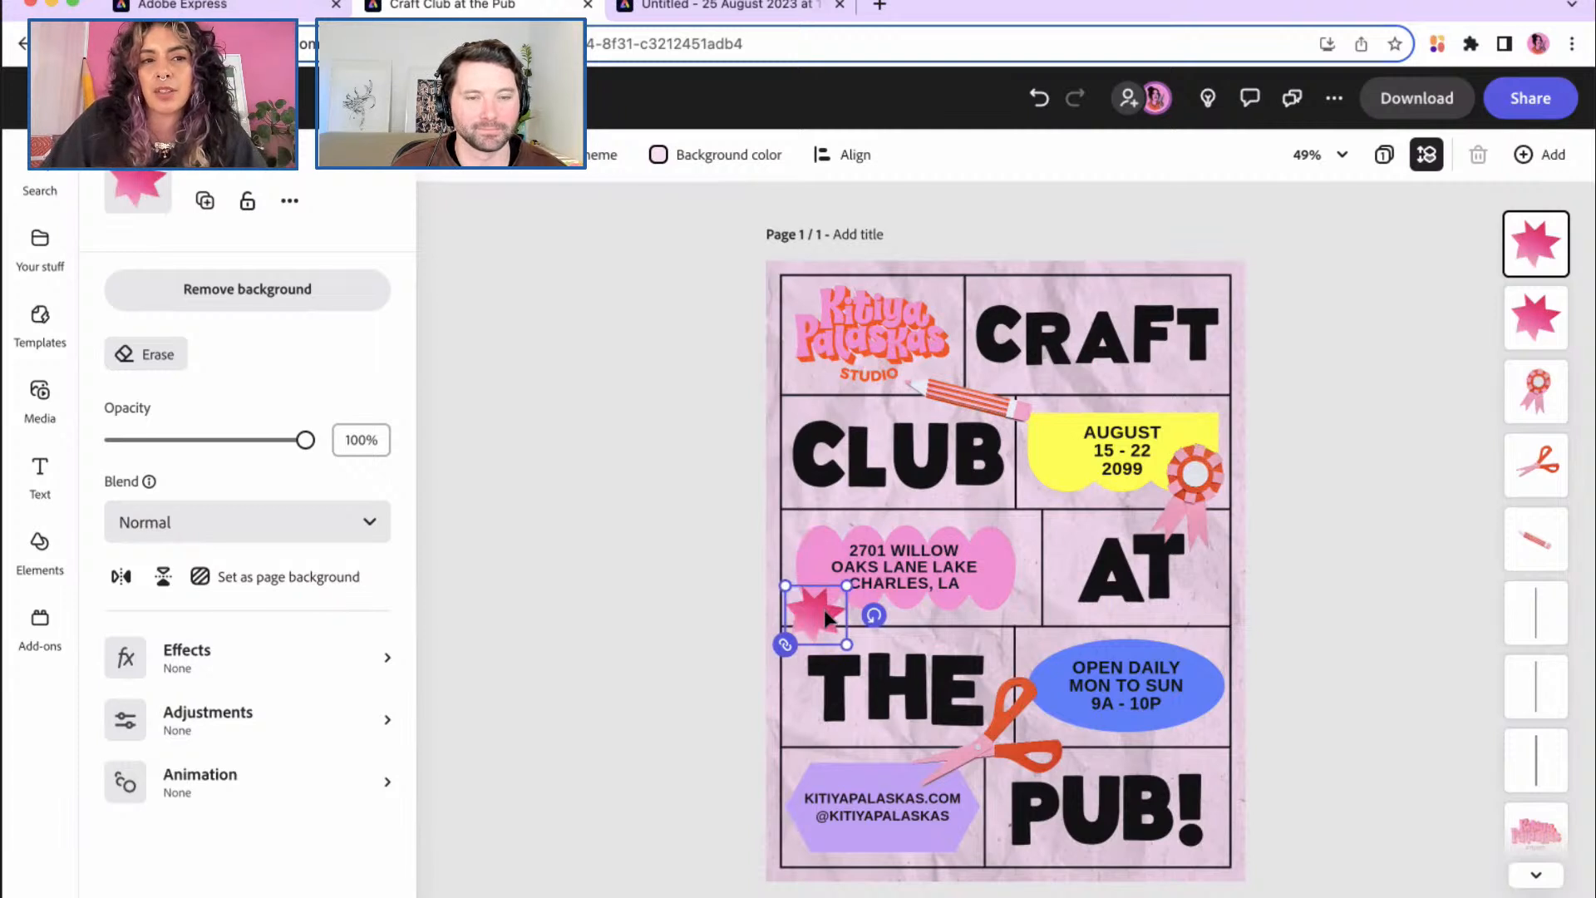
drag(825, 610, 1207, 293)
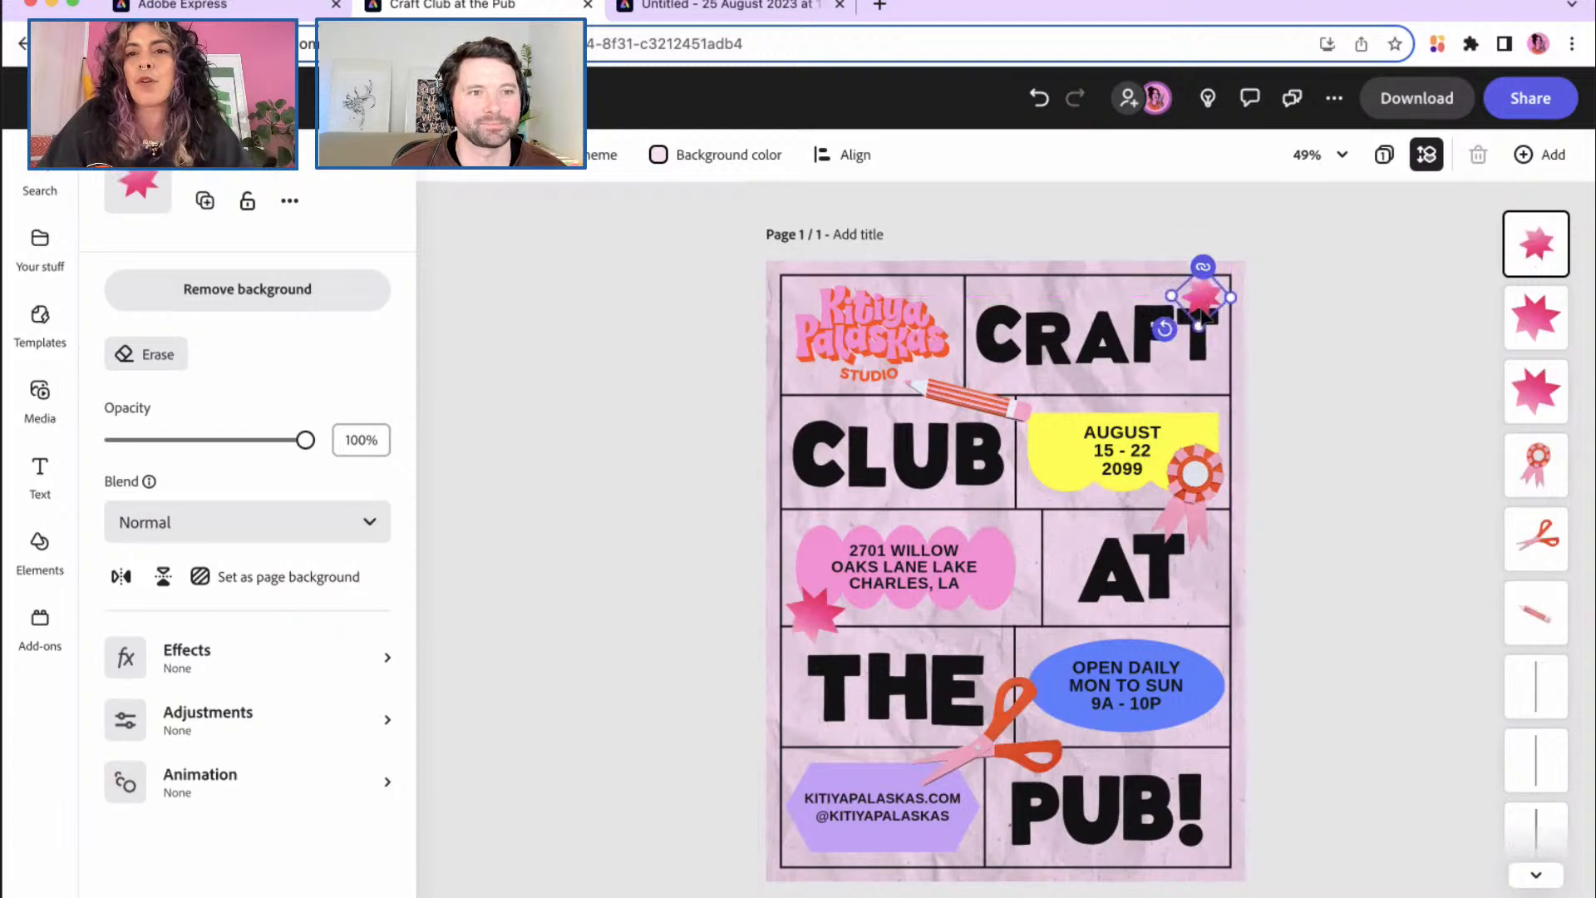
drag(1197, 324, 1209, 667)
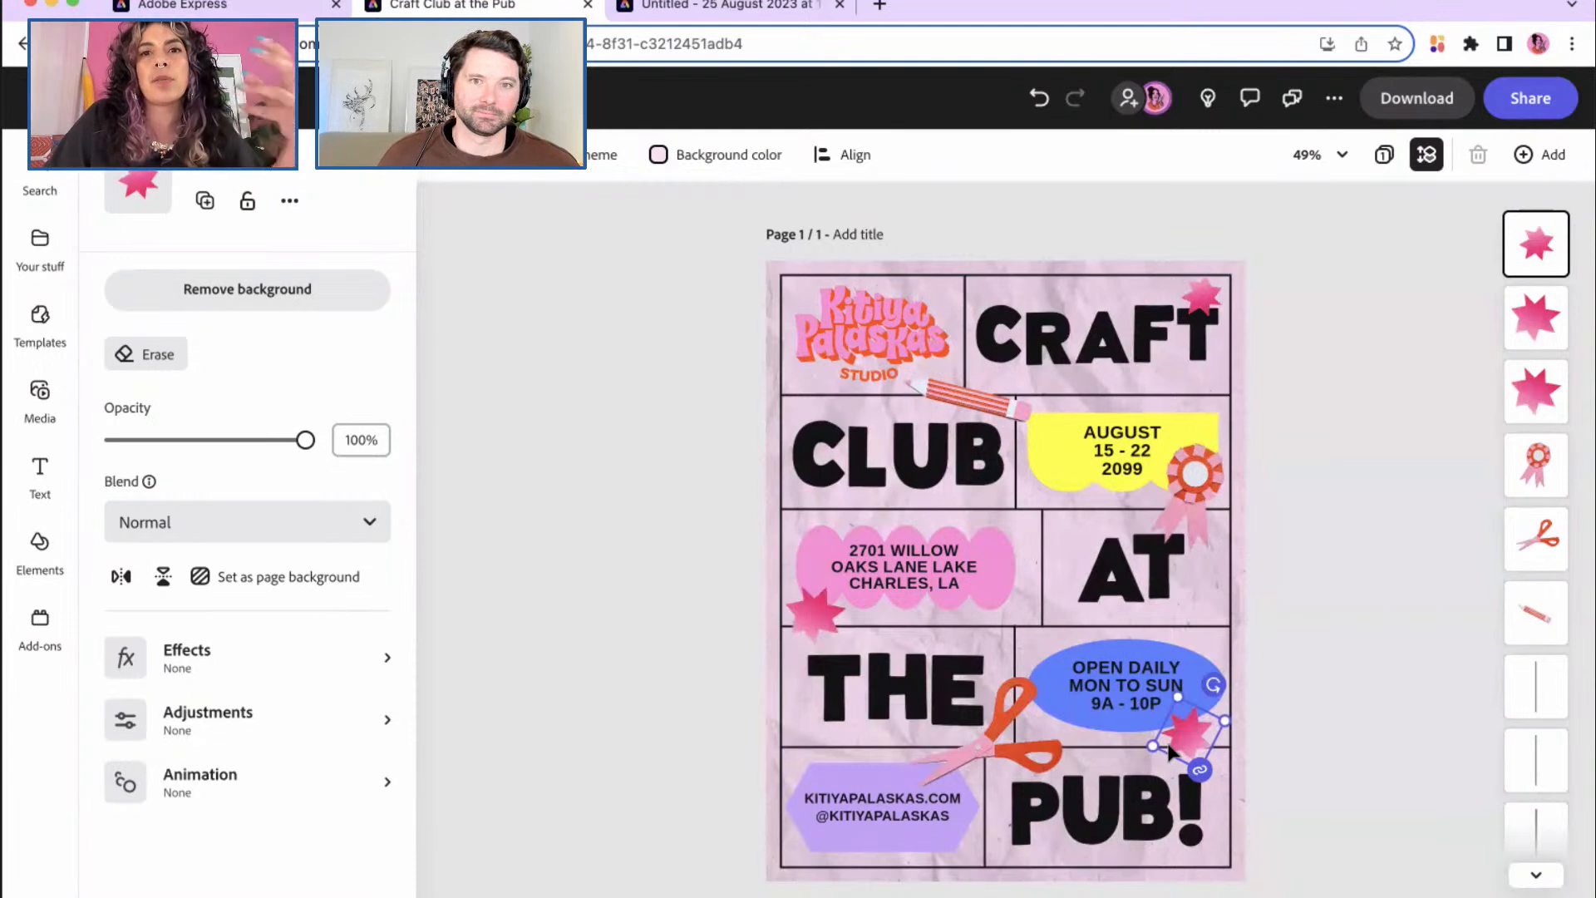
Step: Rotate the star next to CRAFT until it stands upright, then deselect
click(1201, 296)
drag(1163, 329, 1161, 267)
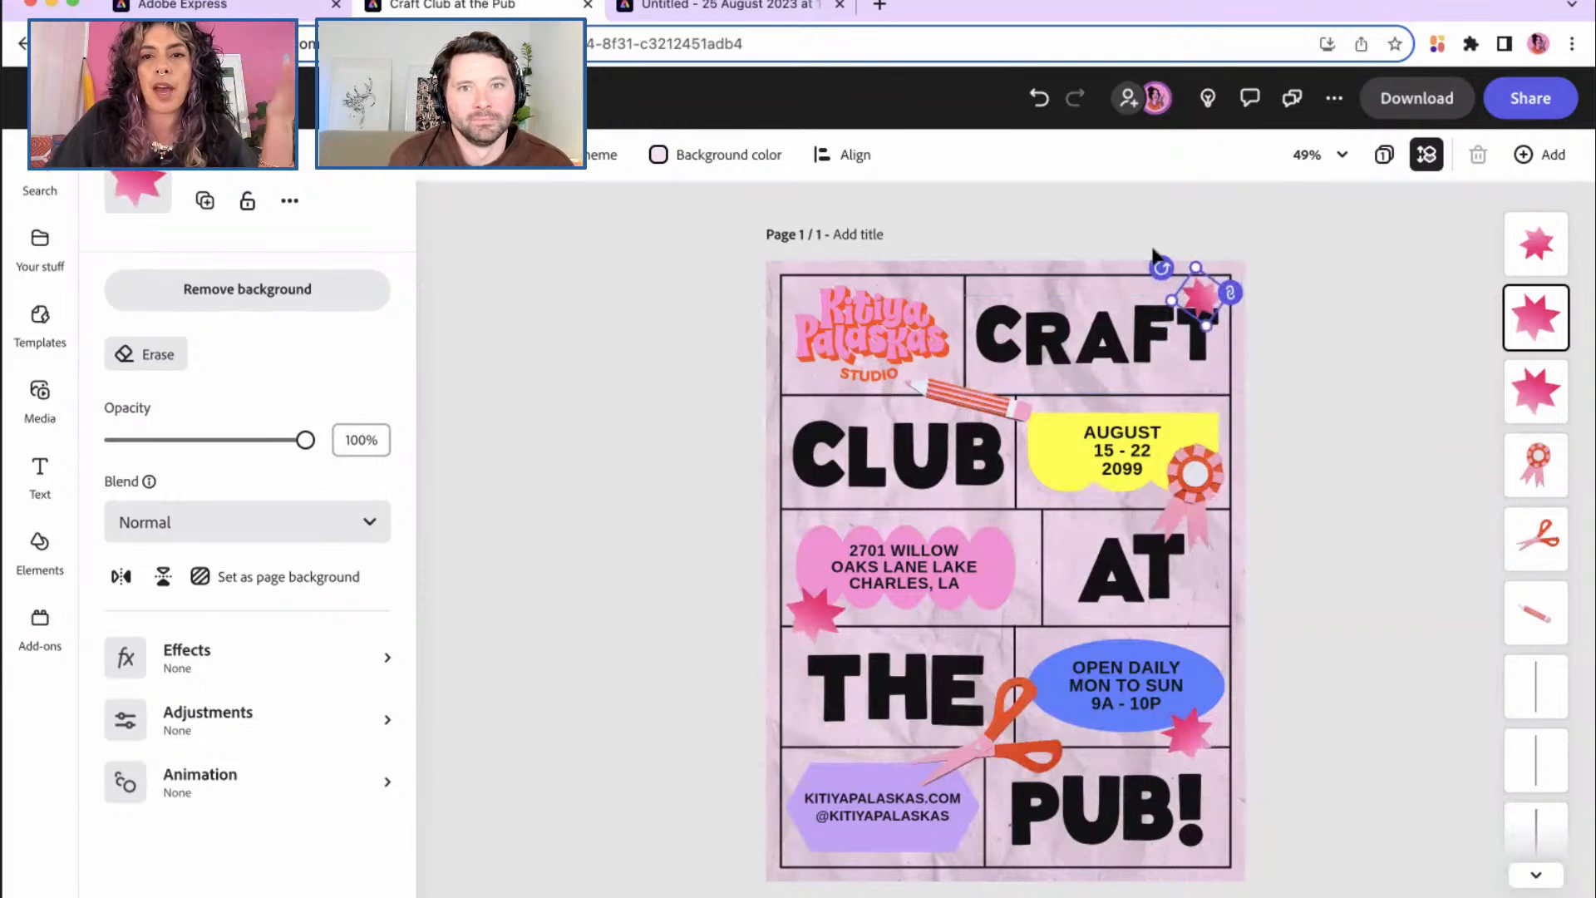
drag(1164, 268, 1209, 285)
drag(1208, 285, 1194, 248)
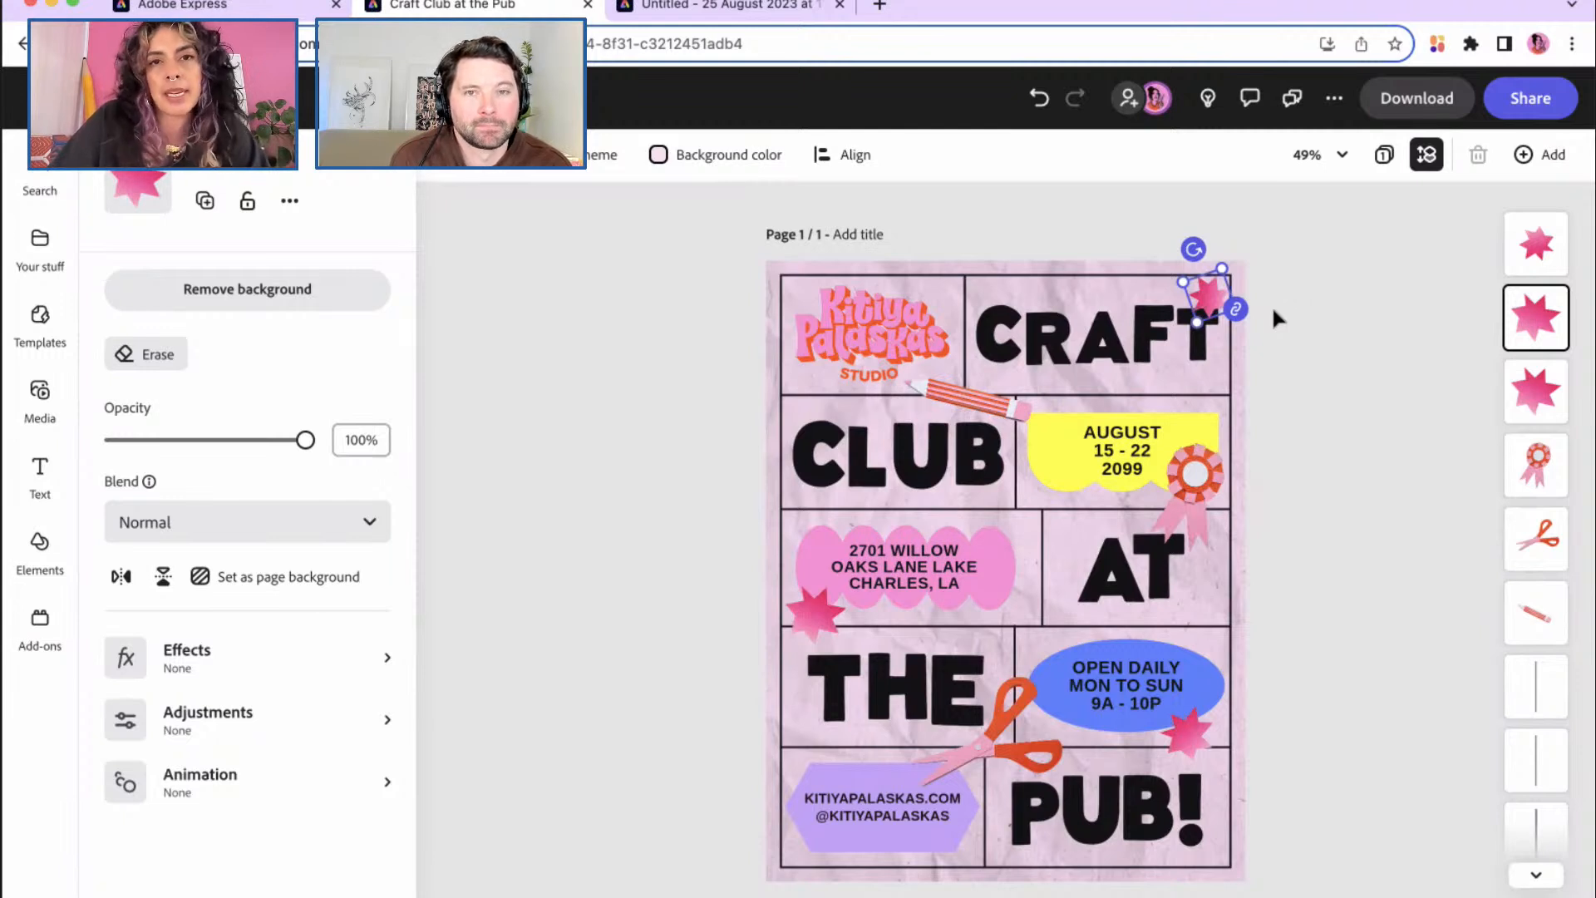
click(1234, 384)
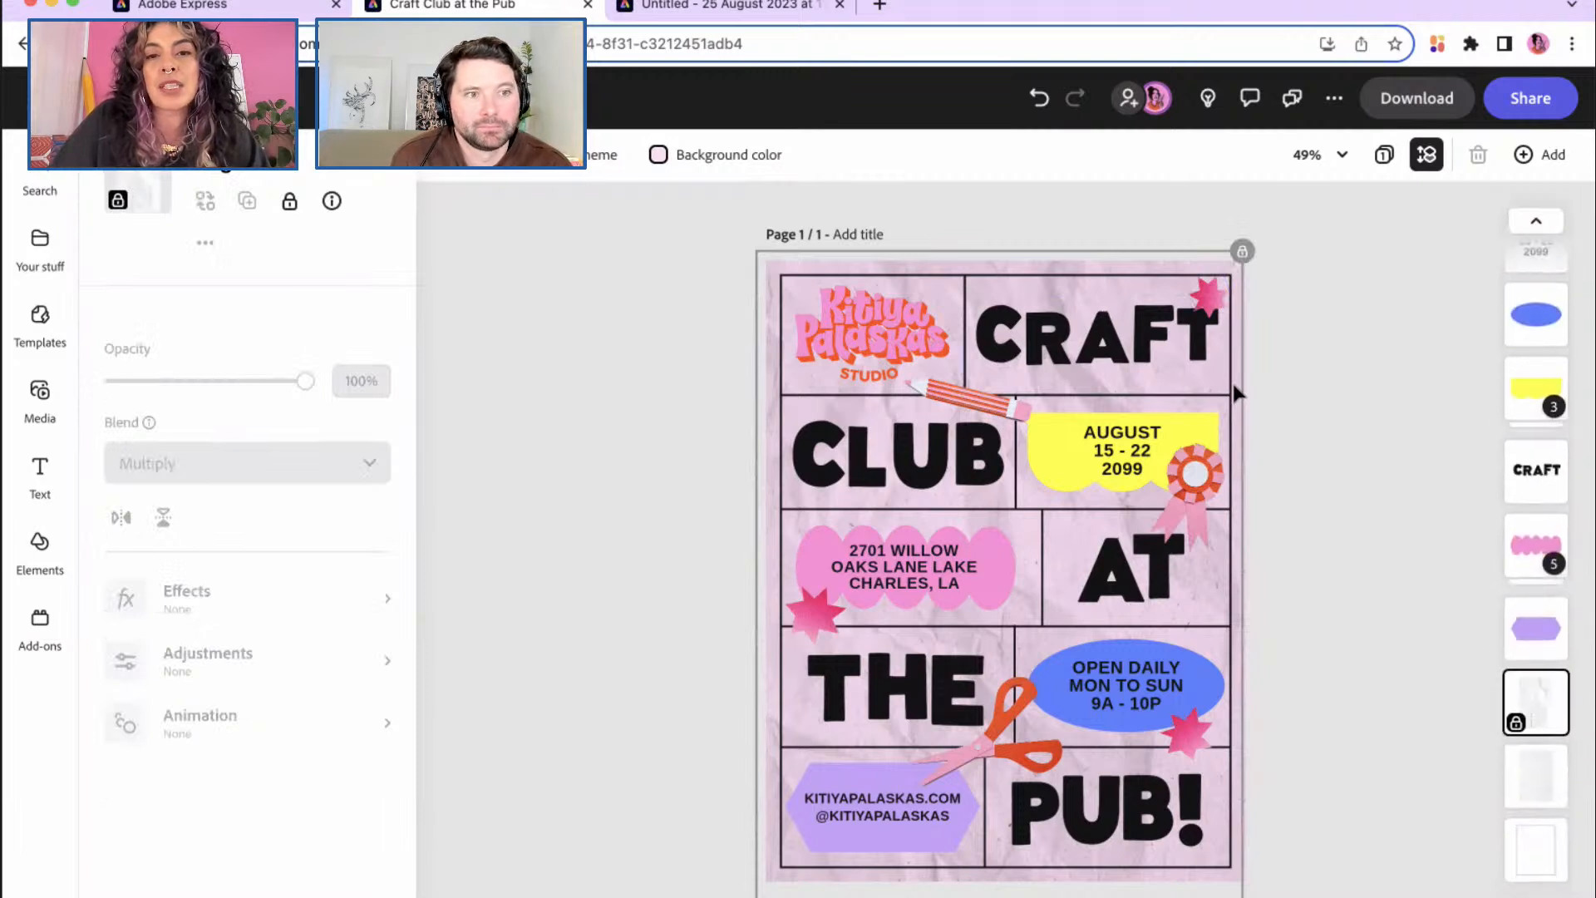
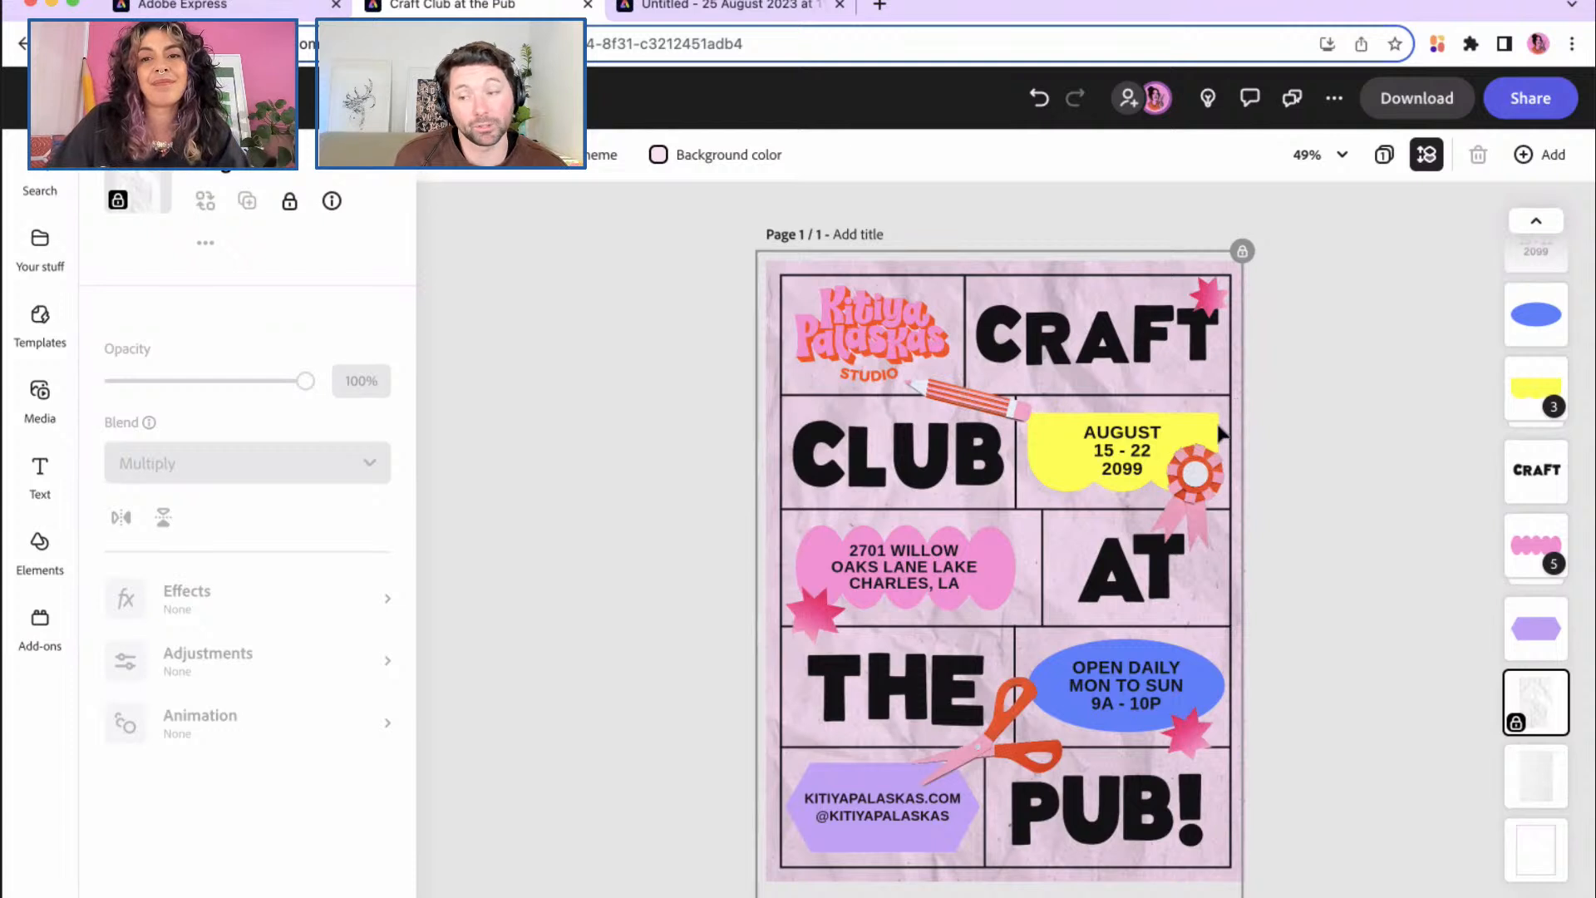
Step: Move the pink star beside CRAFT down near CLUB and AT
click(1202, 318)
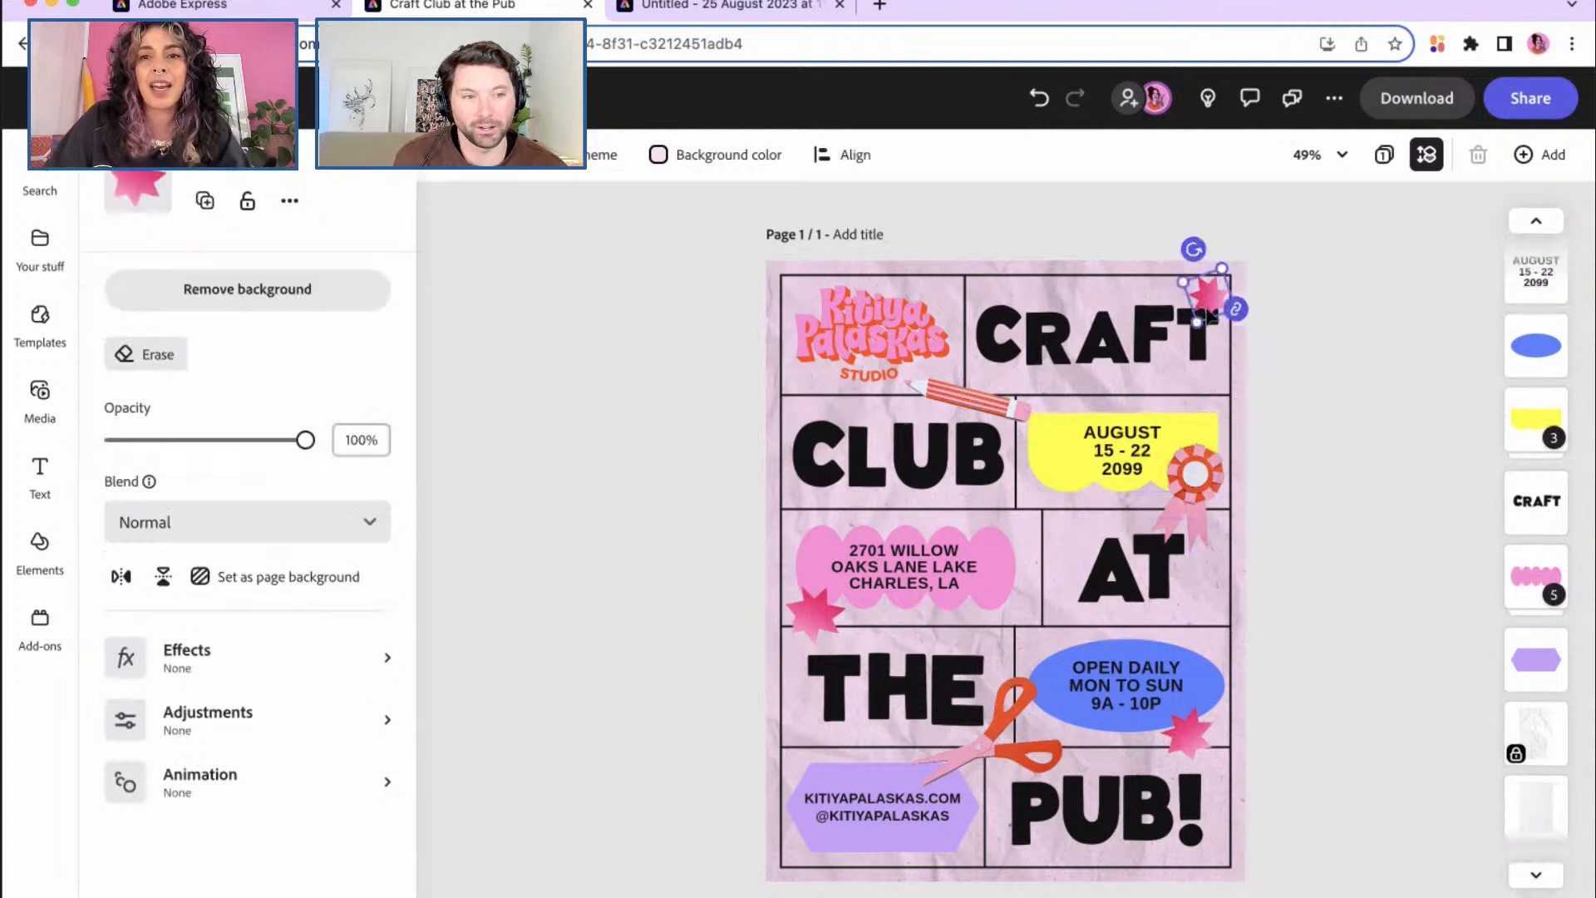
drag(1211, 316, 1044, 511)
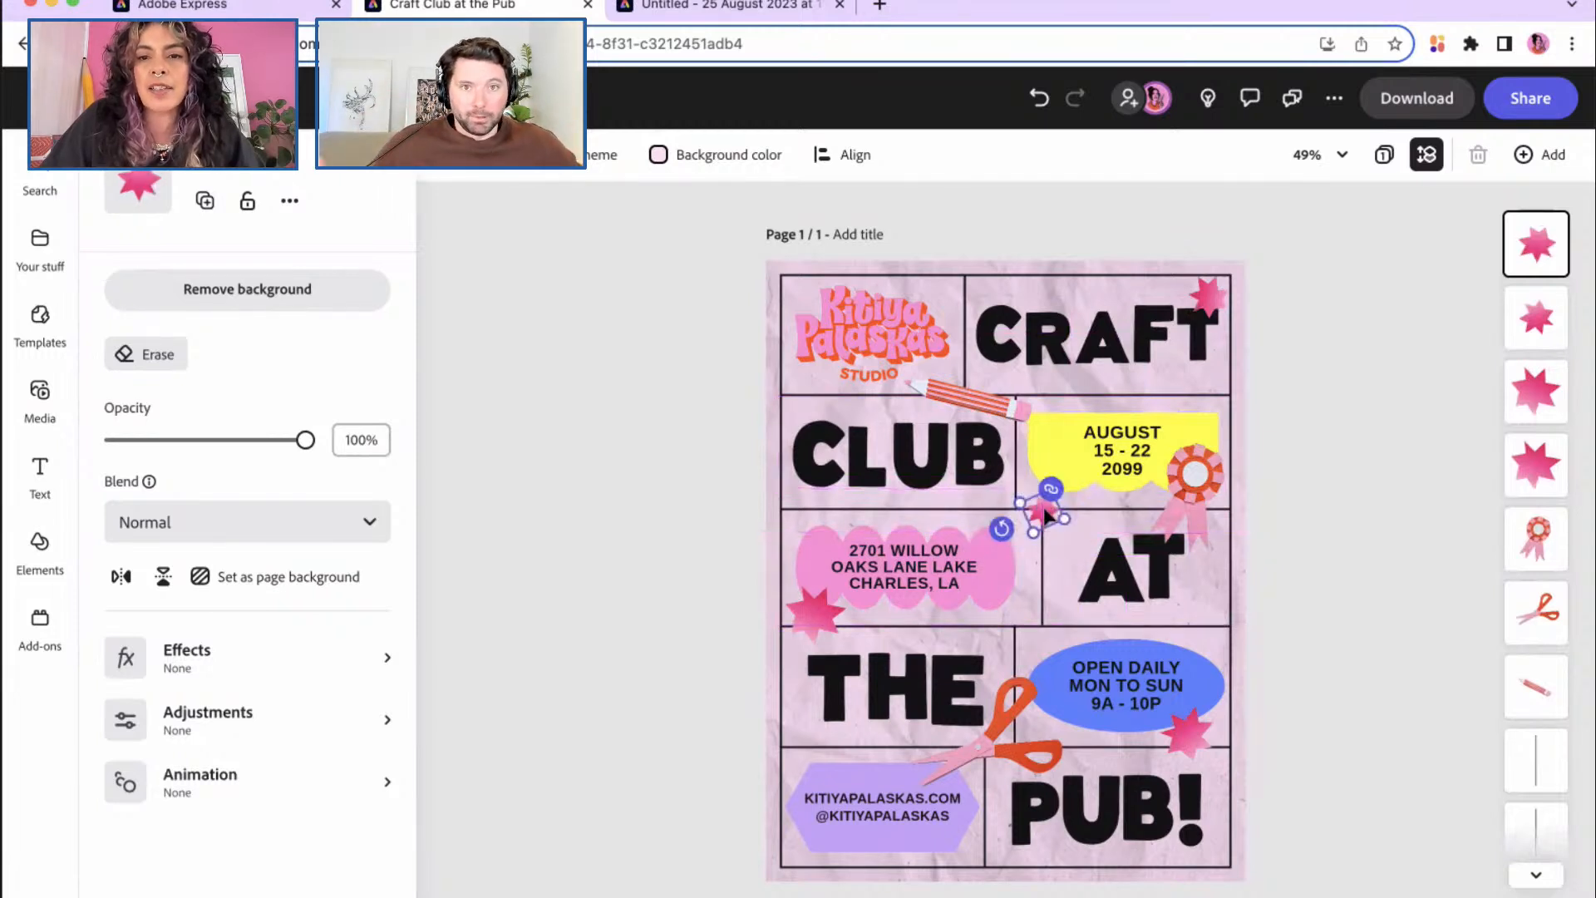
click(1234, 424)
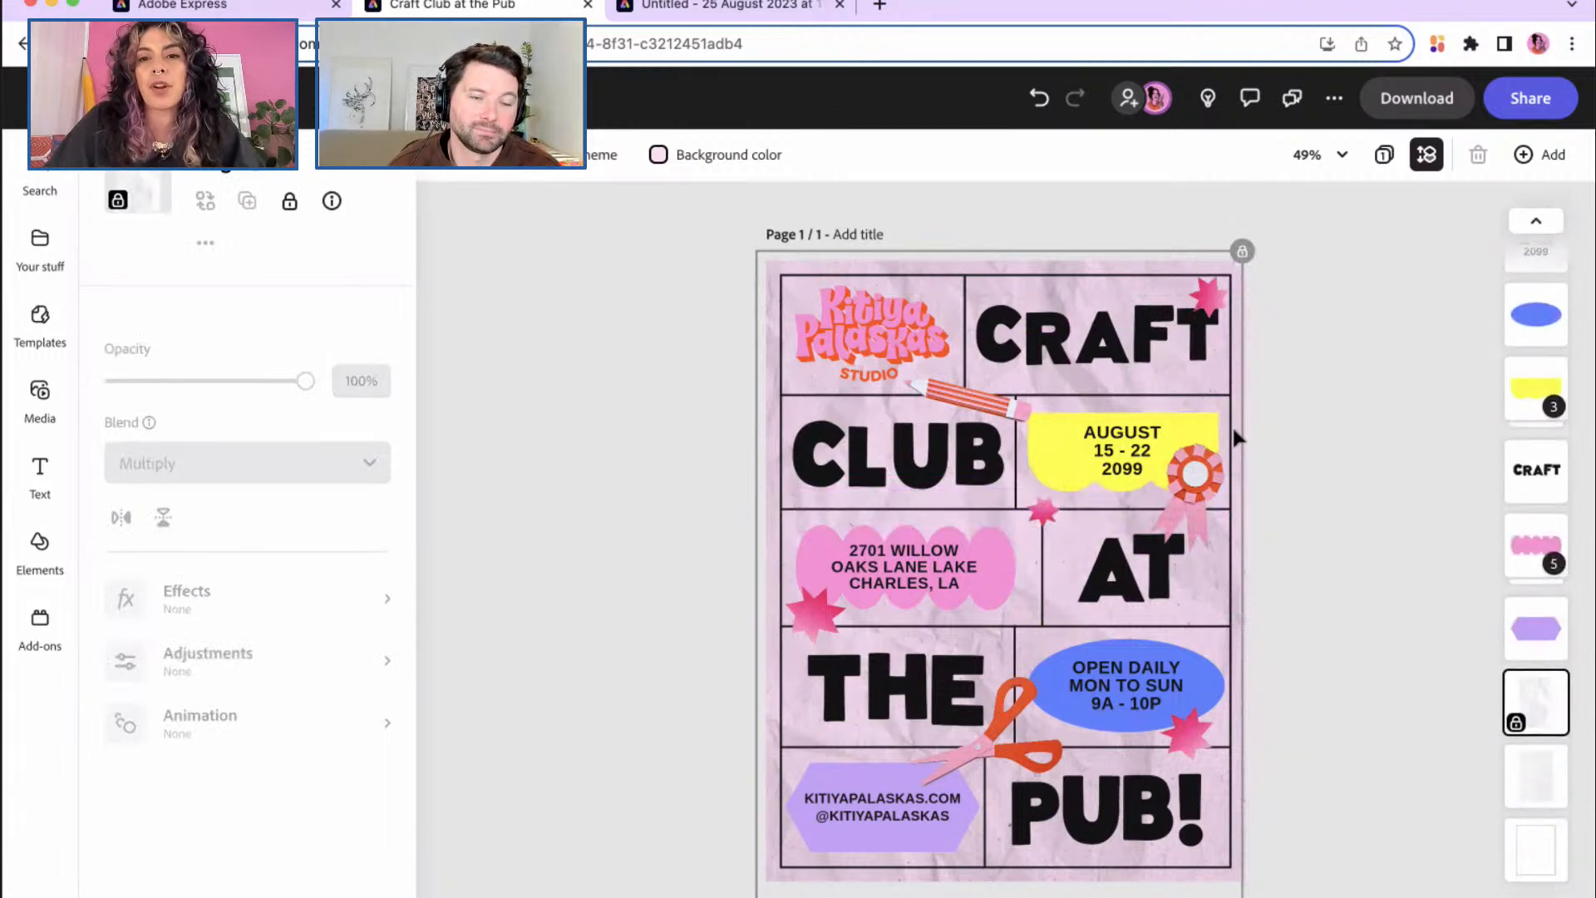
Step: Place one small star at the bottom edge below PUB! and another on the top border
click(1042, 514)
drag(1042, 517, 1050, 864)
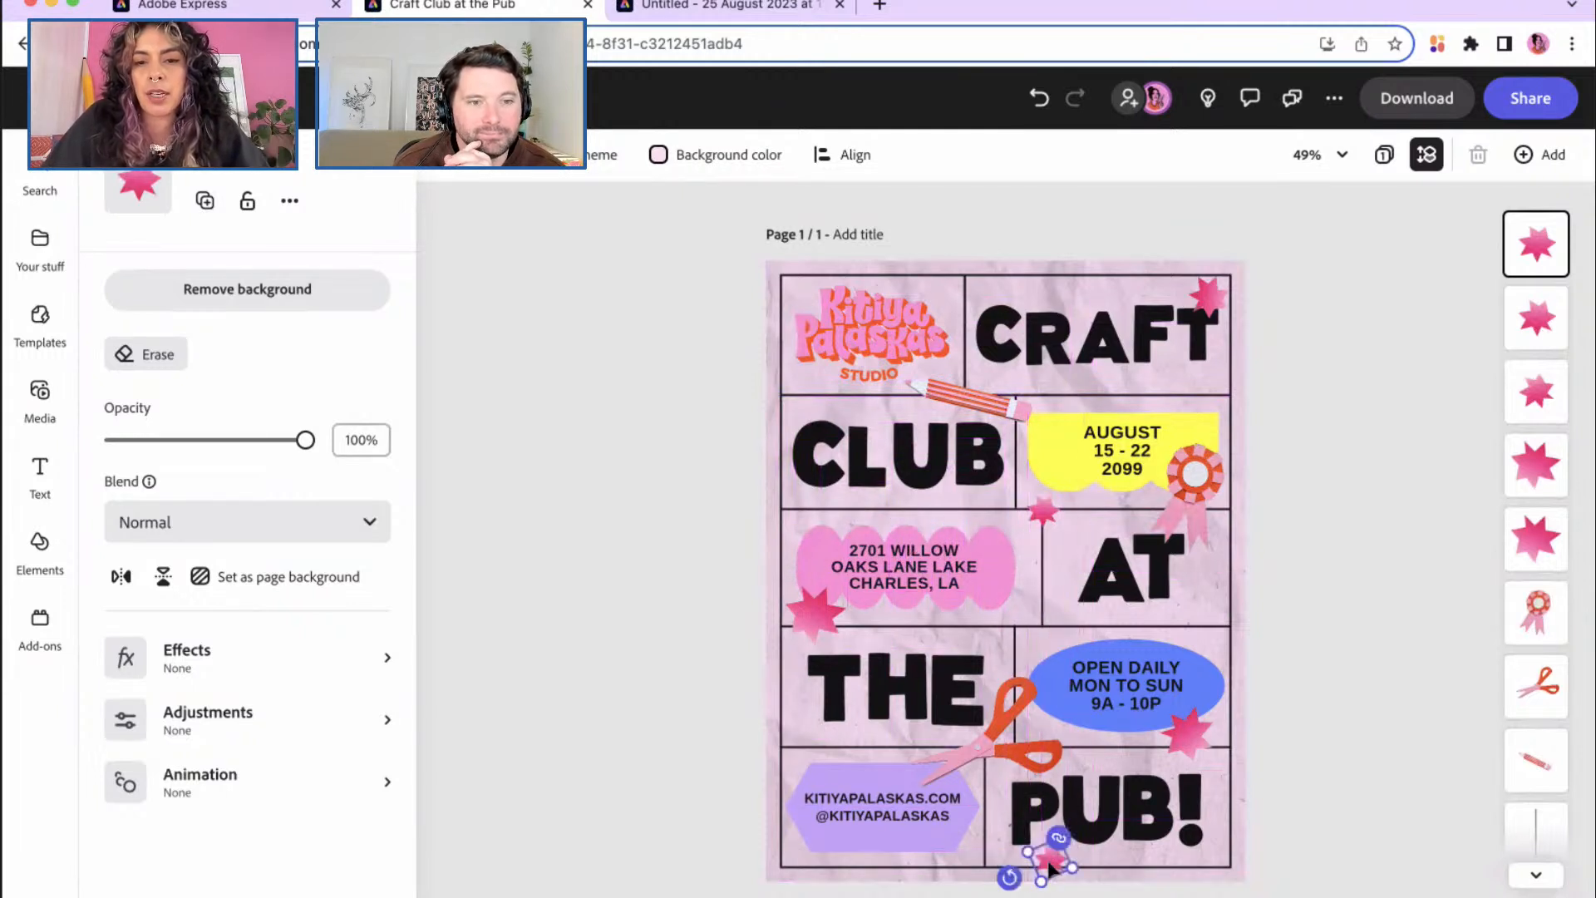
click(1120, 872)
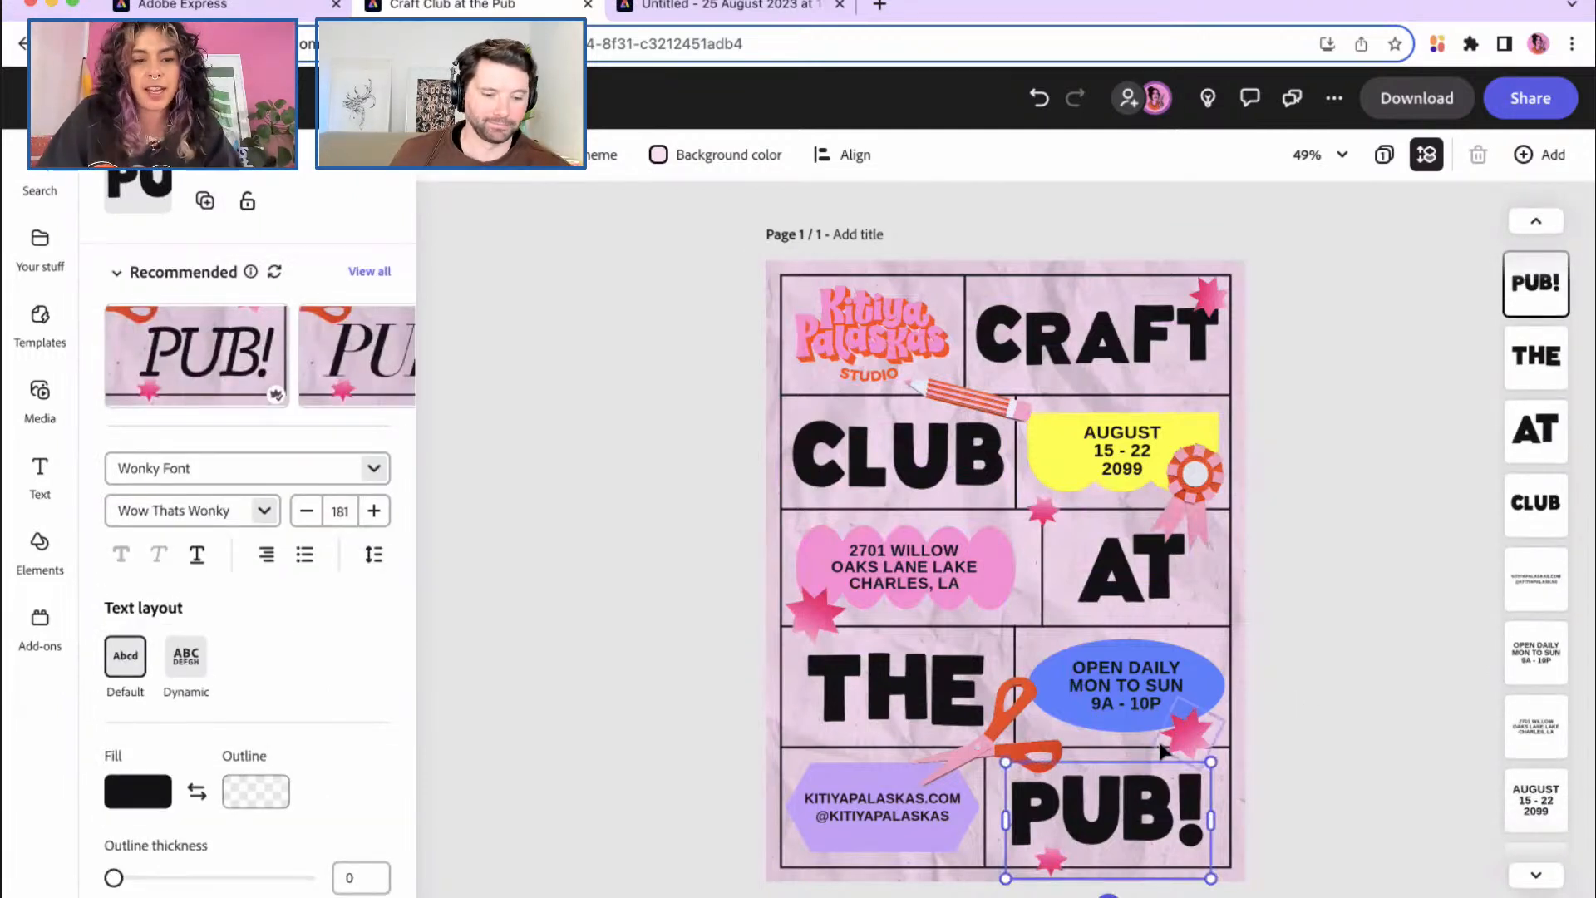
click(1046, 517)
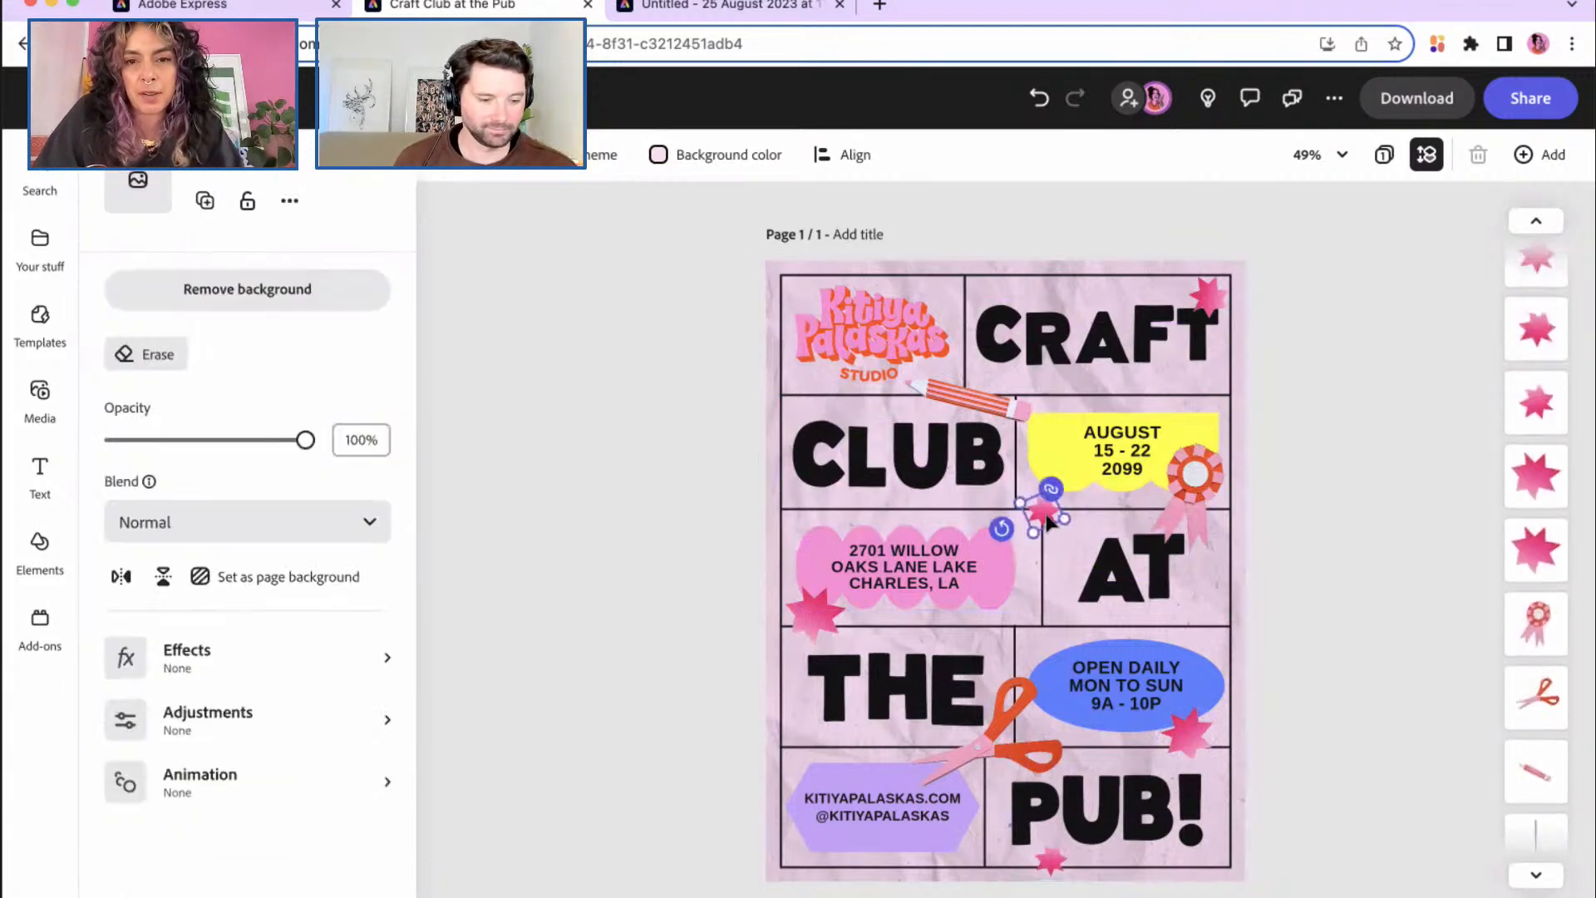
drag(1049, 520, 945, 278)
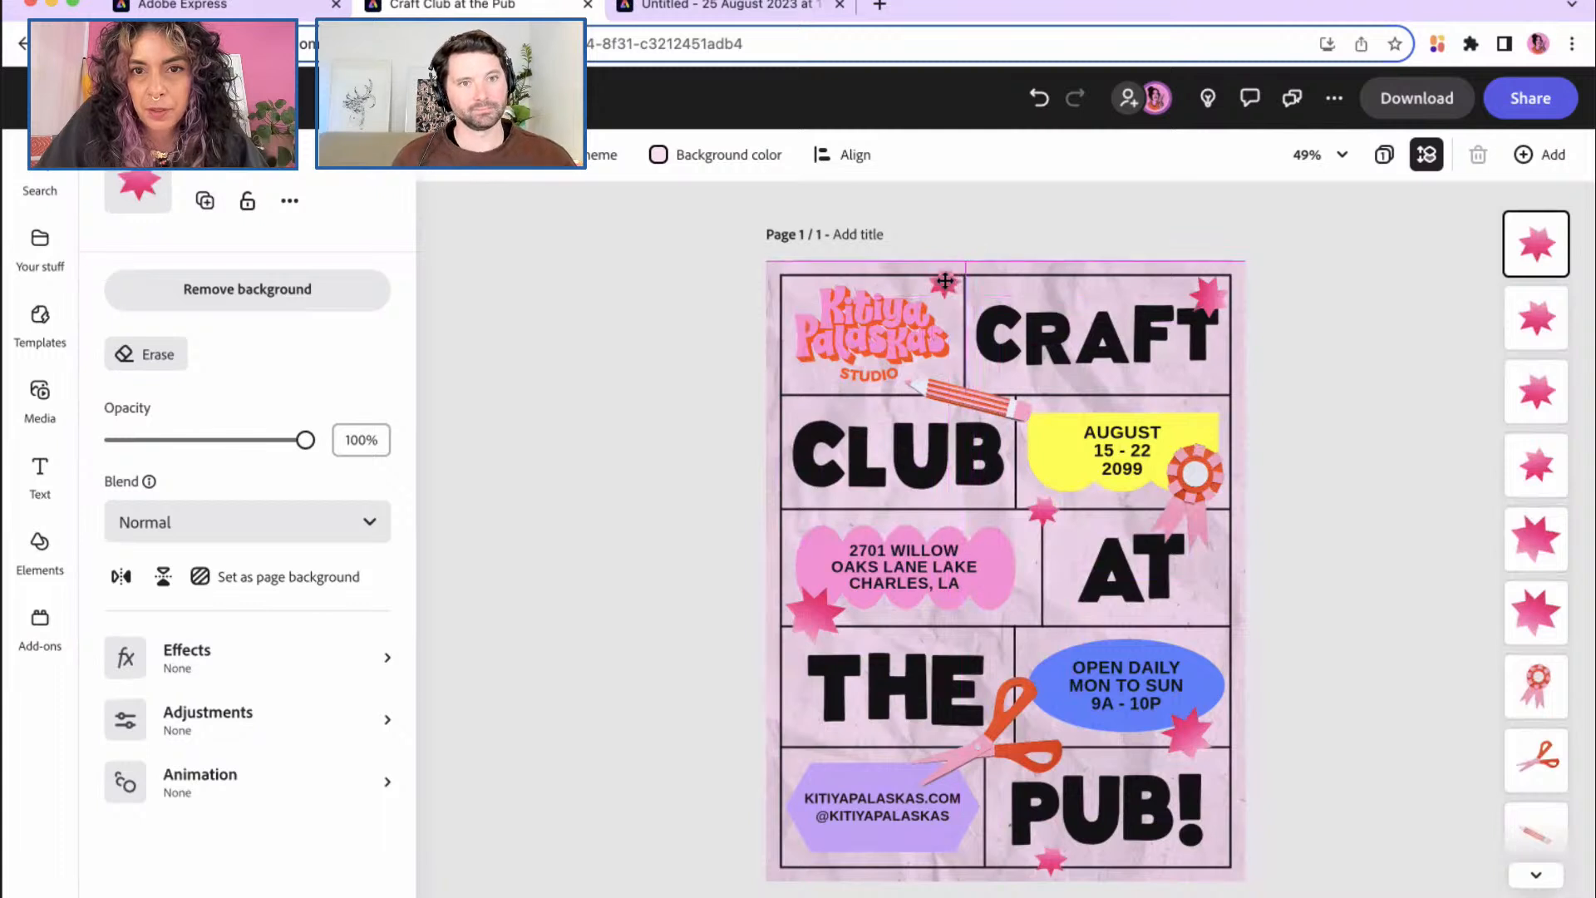
click(1240, 369)
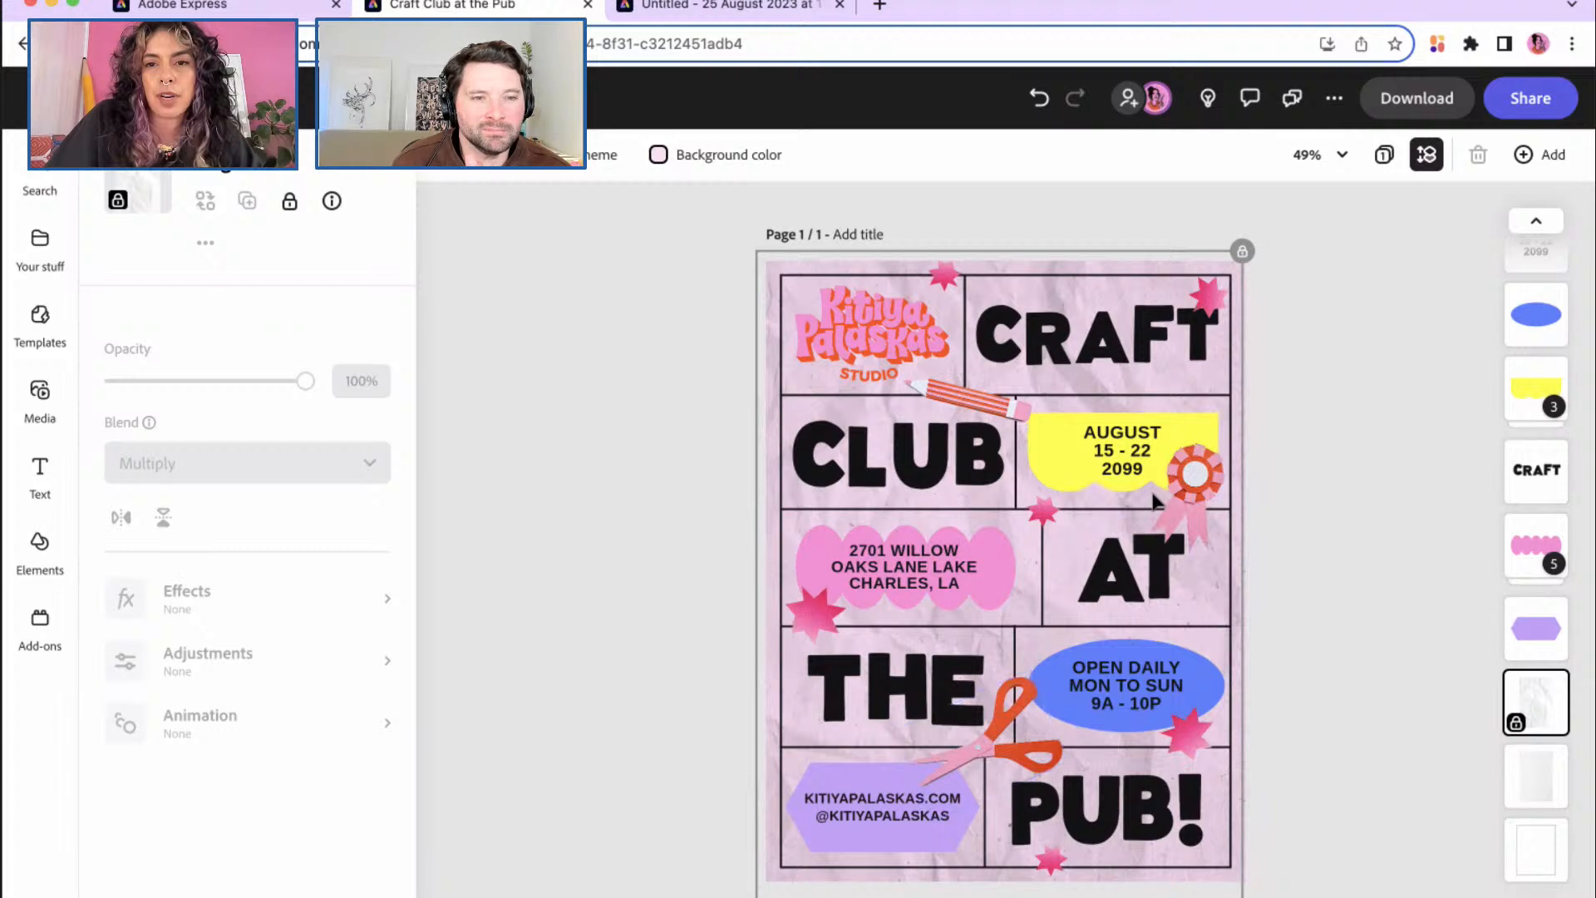
Step: Show the scissors sticker's Animation options and preview the In entrance styles
click(974, 730)
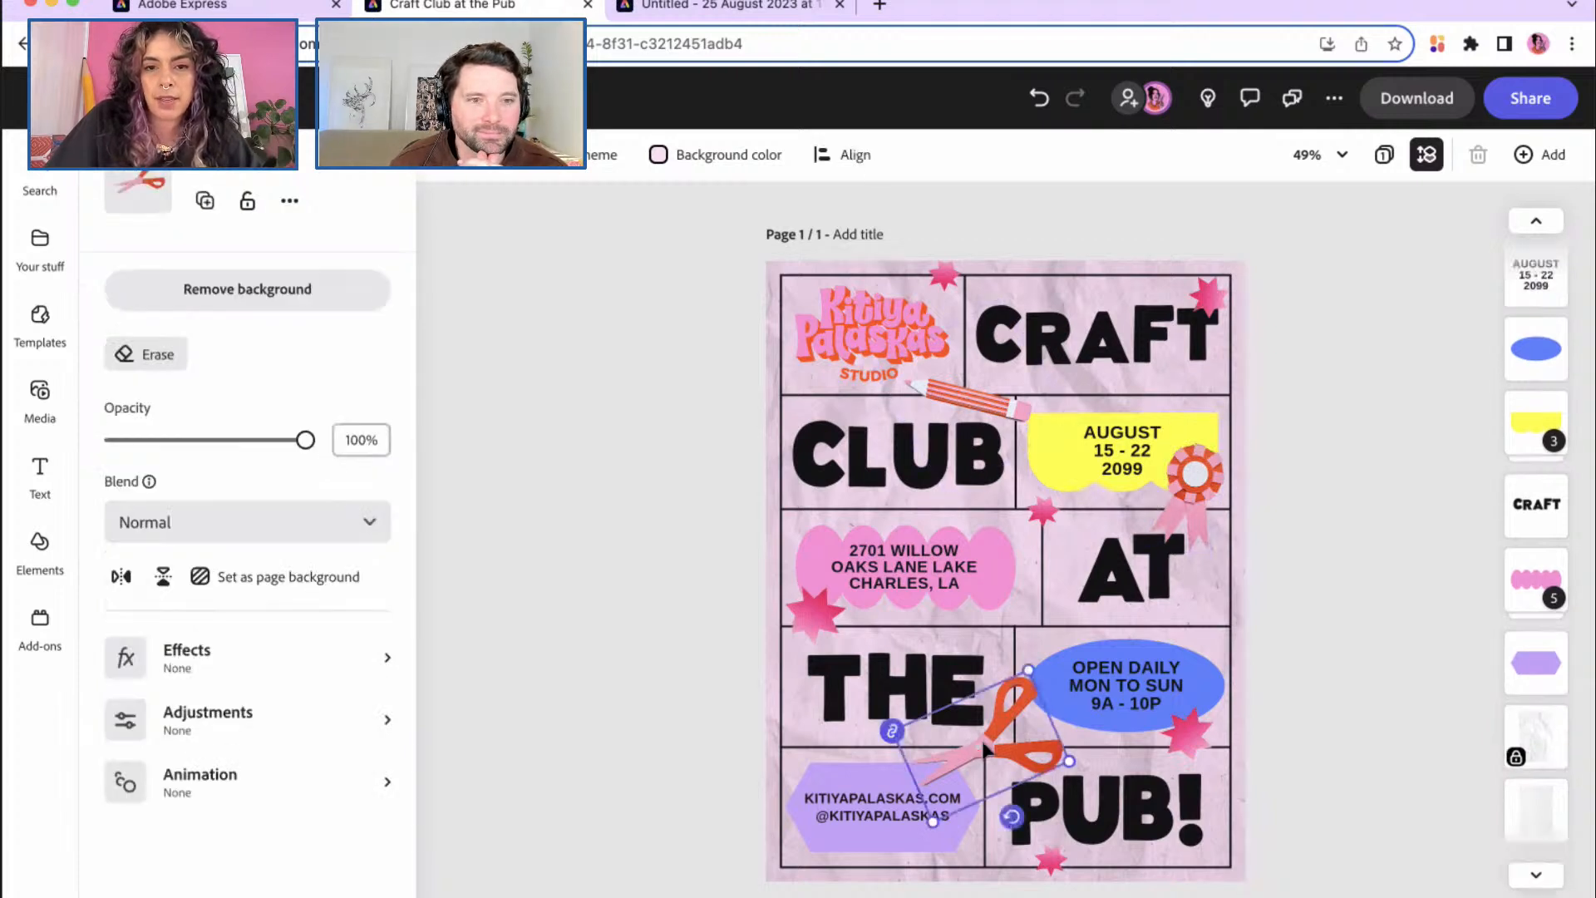
click(387, 785)
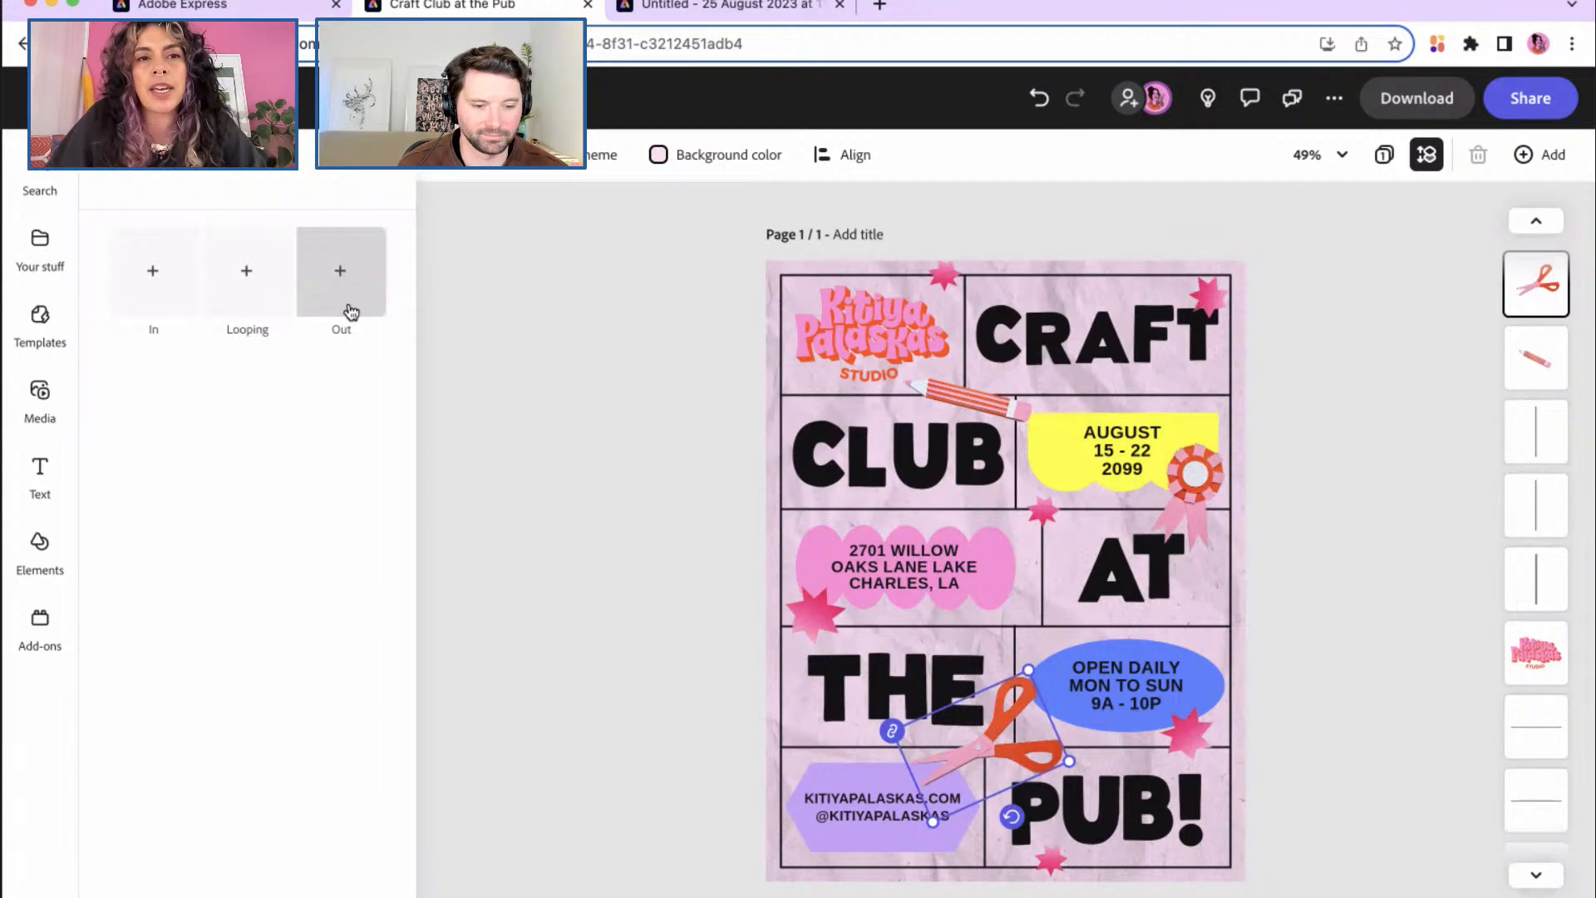
click(171, 285)
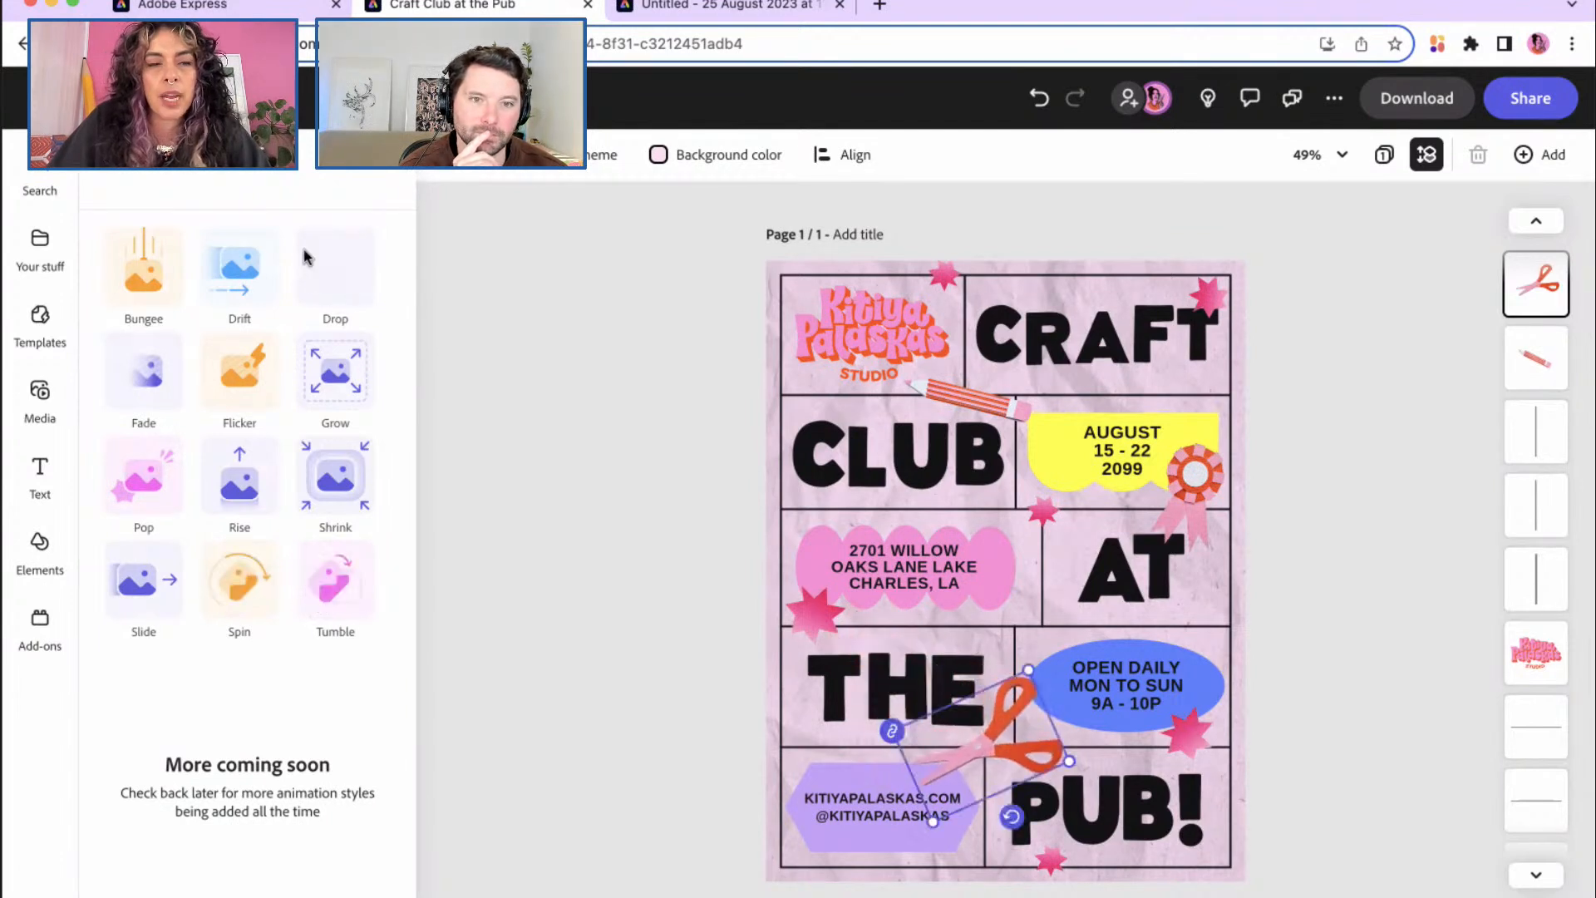
click(114, 173)
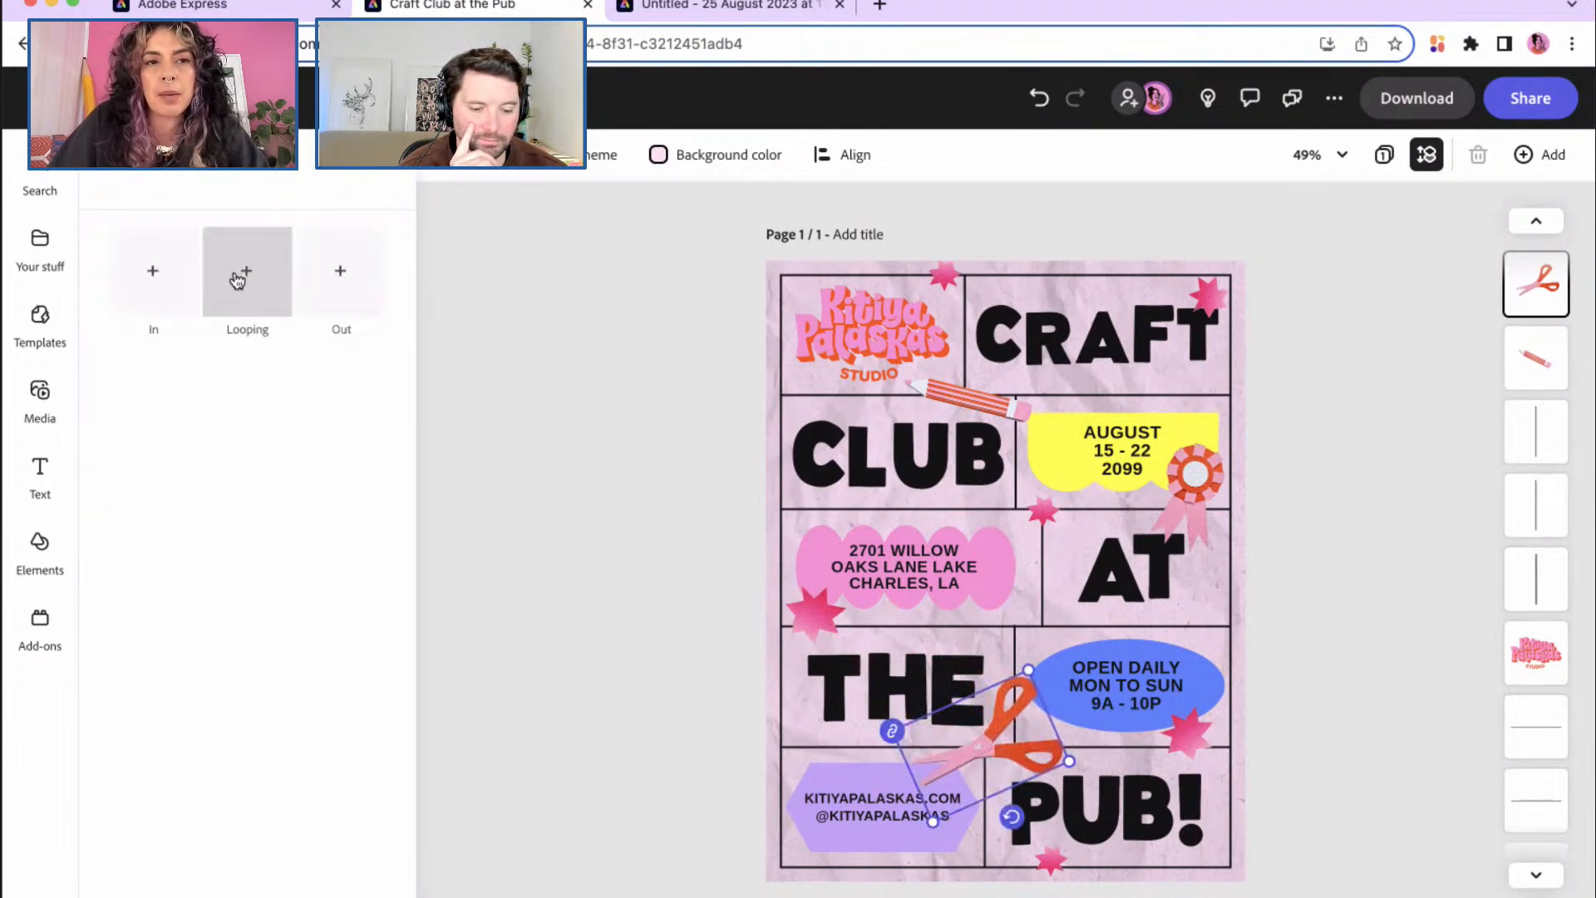
Step: After comparing Looping and Out styles, apply a looping Wiggle to the scissors (speed 71, intensity 15)
click(241, 278)
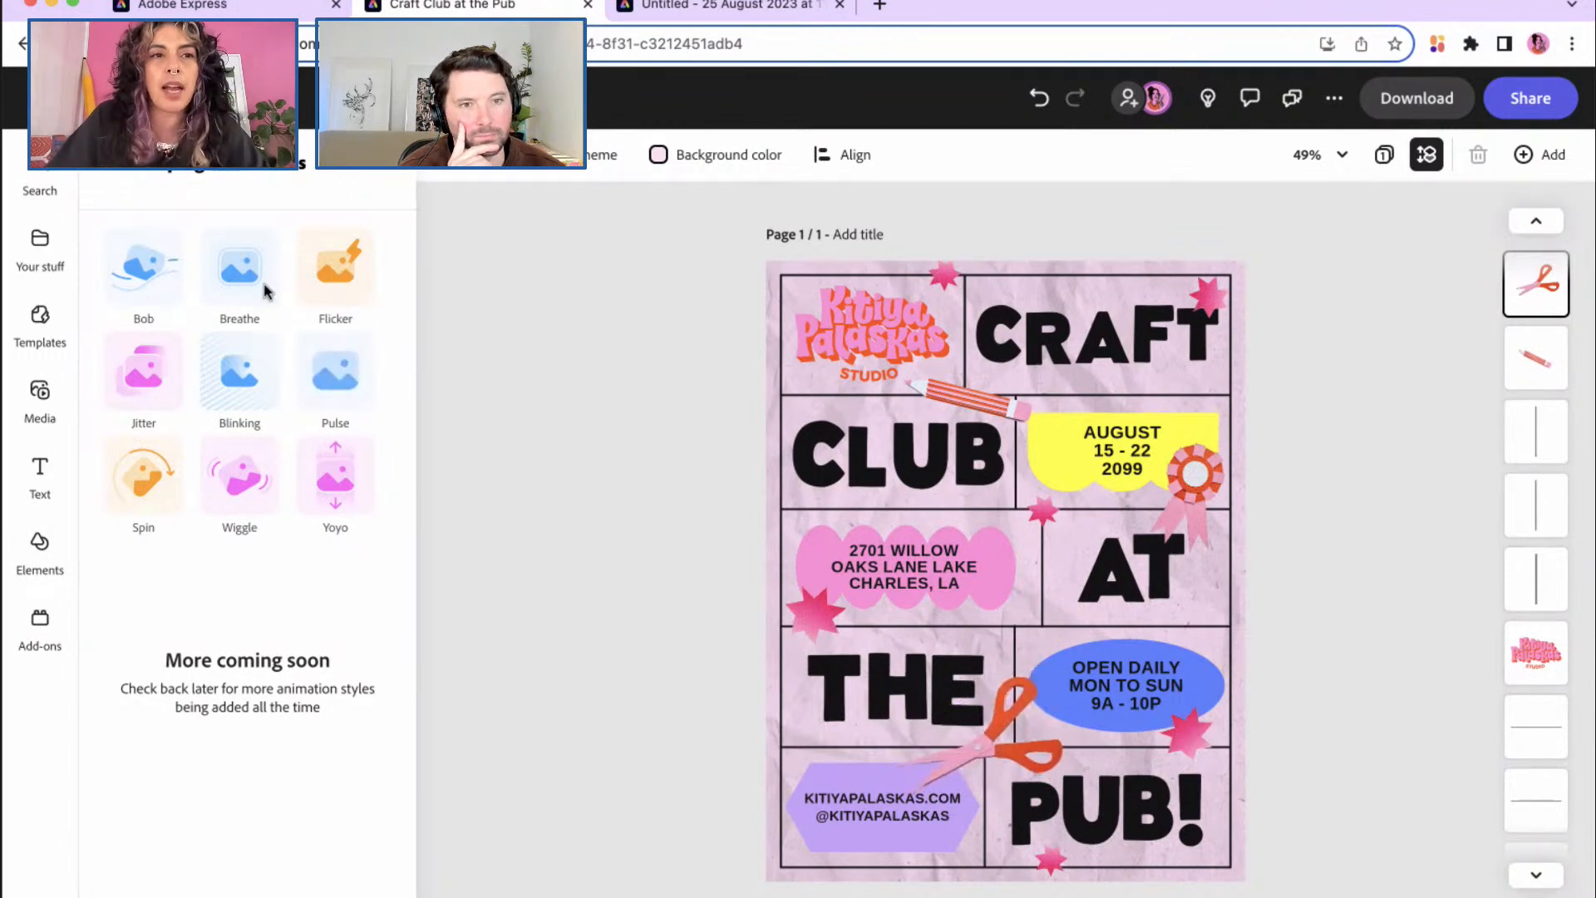
click(121, 172)
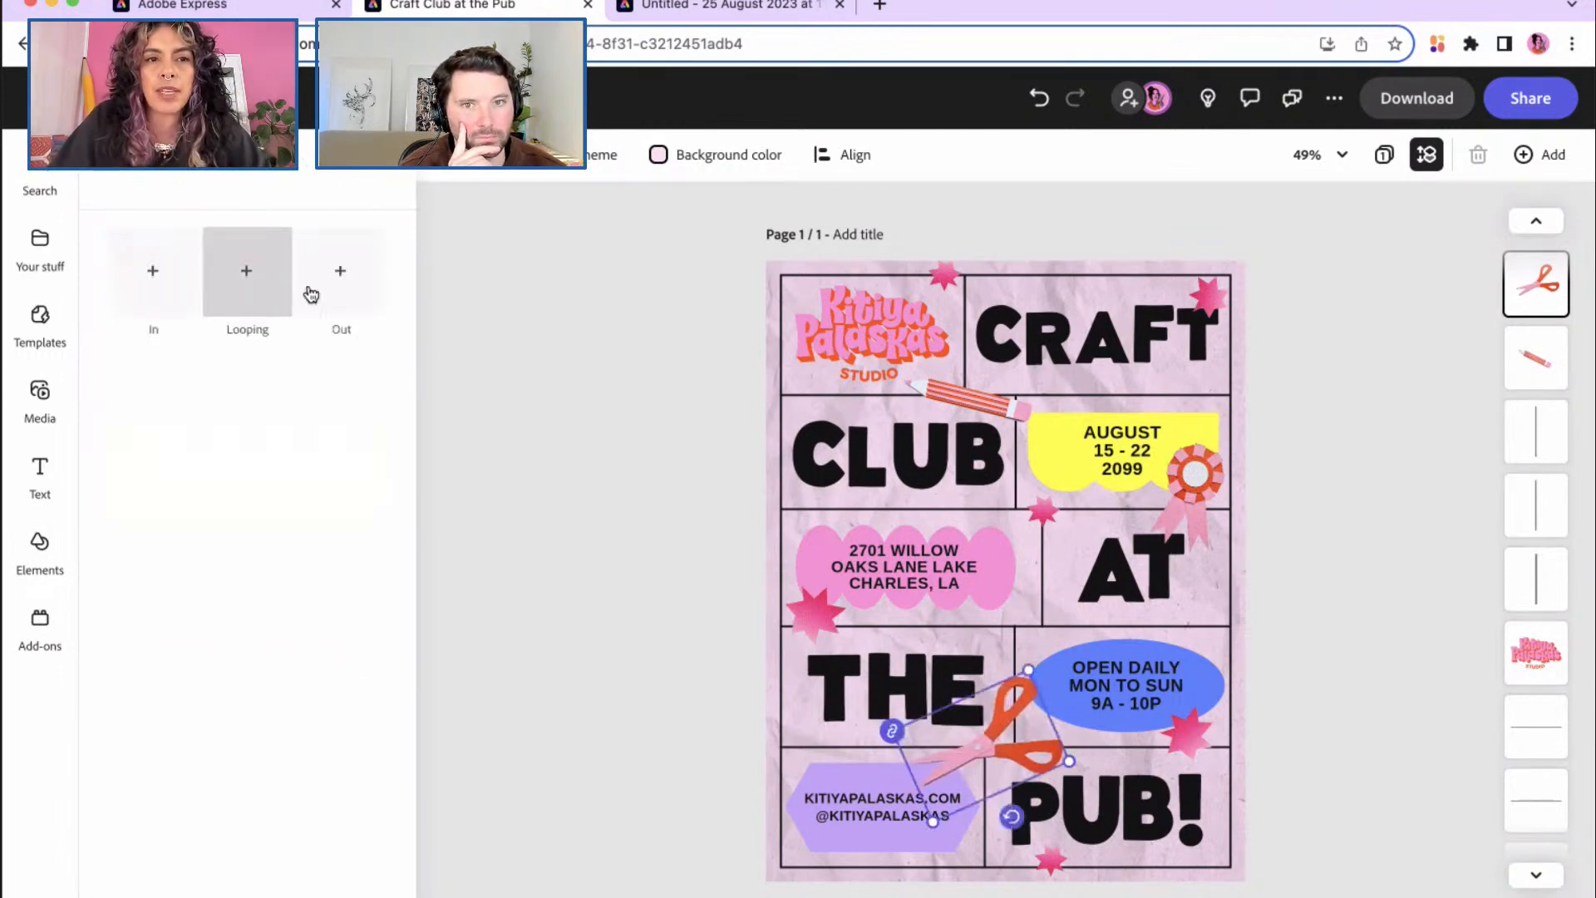
click(340, 291)
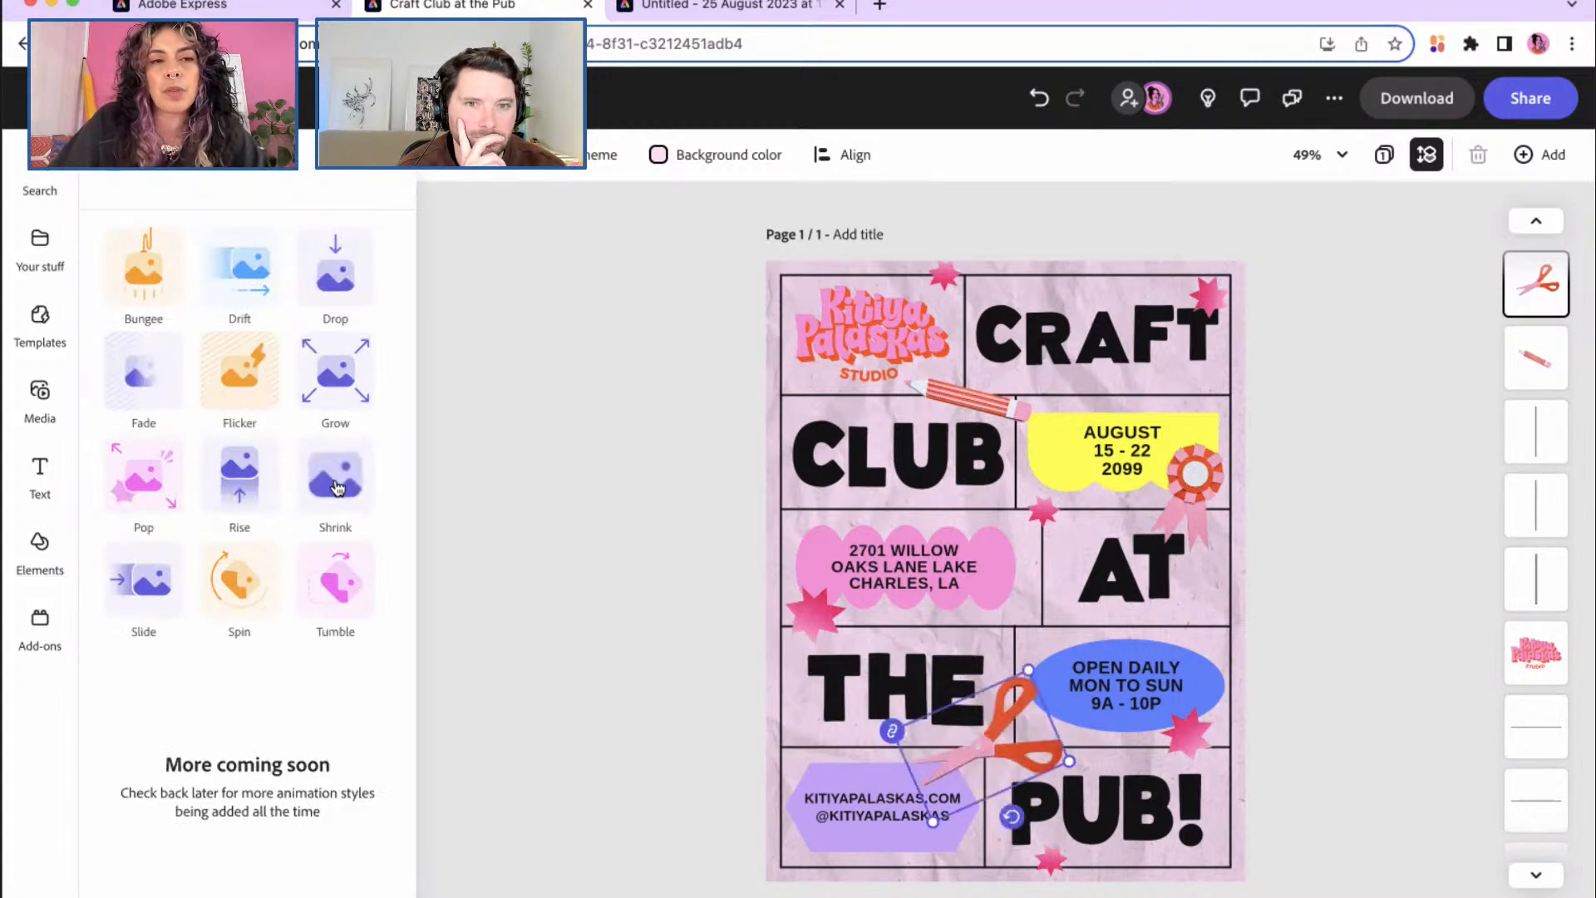
click(115, 172)
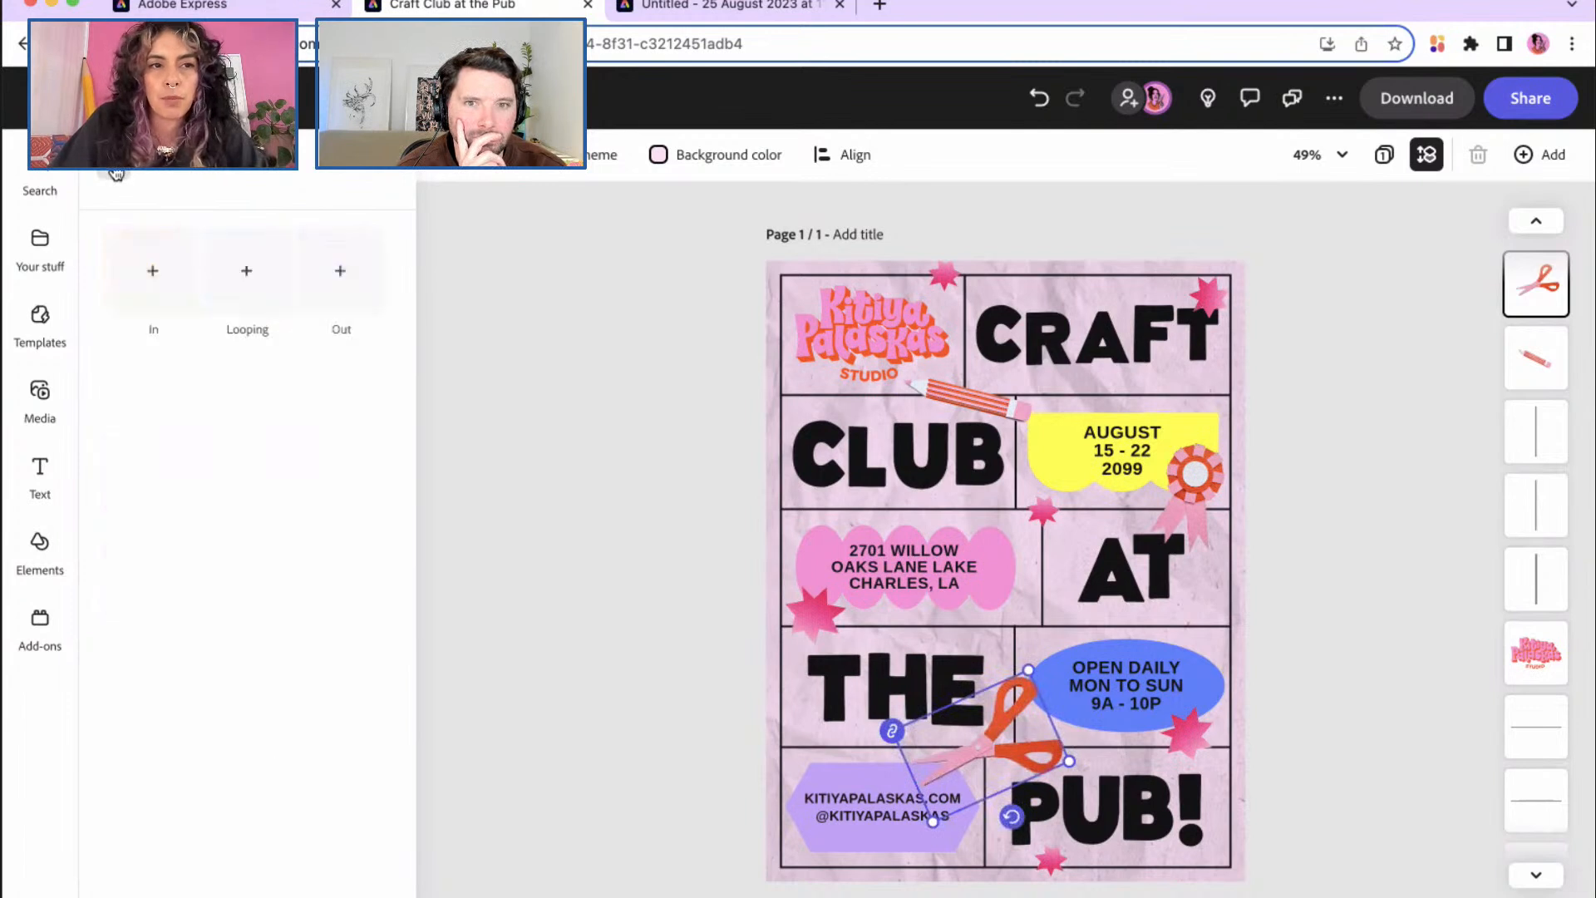
click(252, 287)
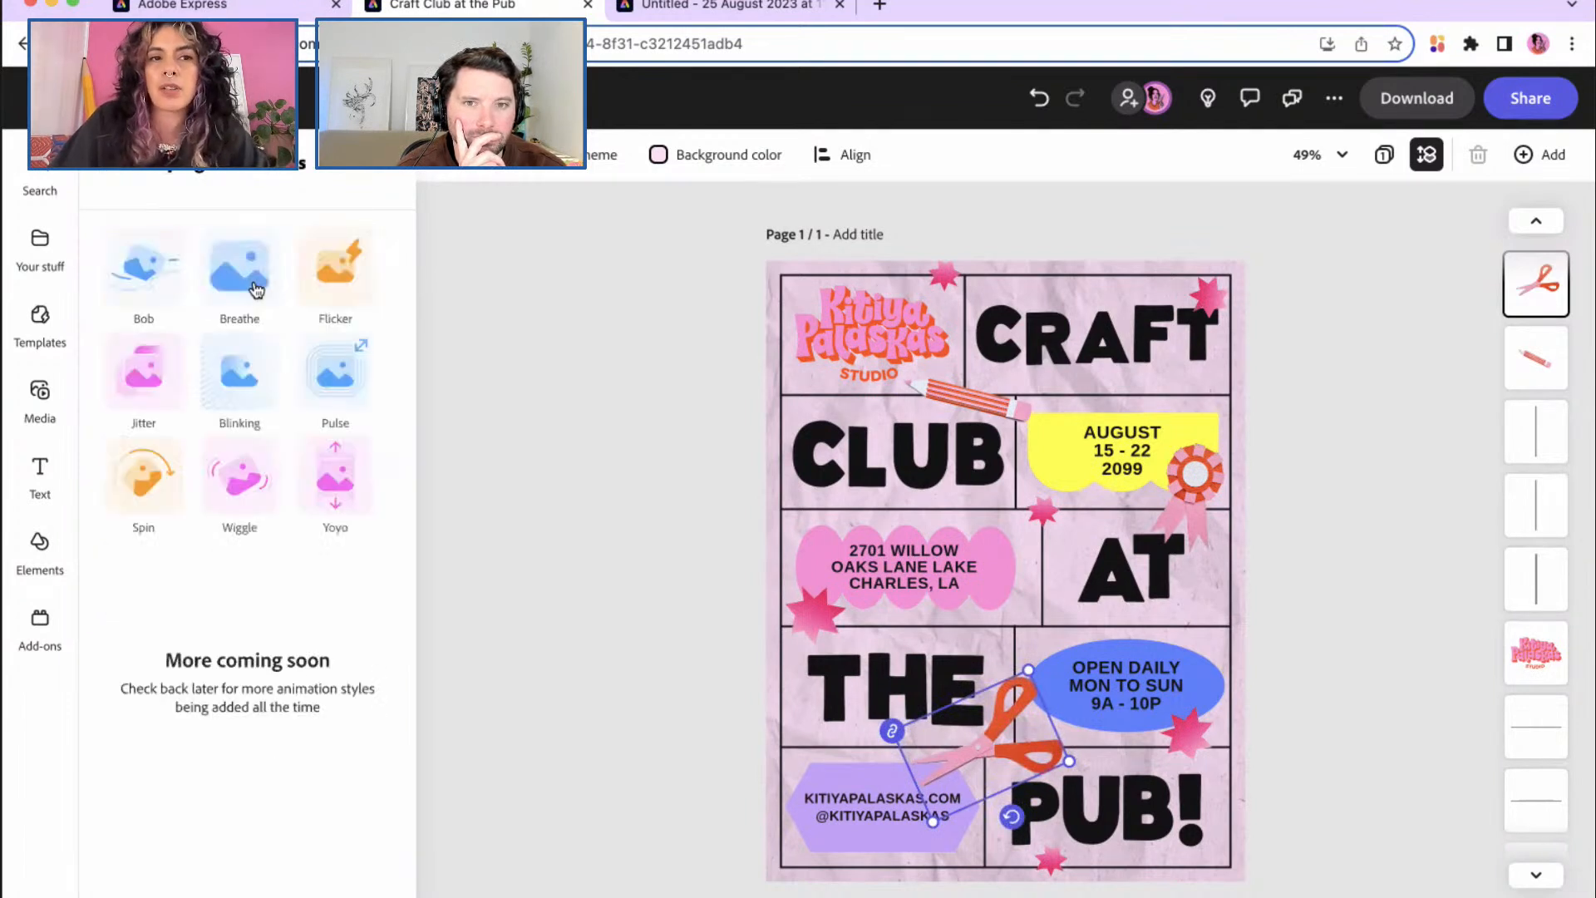
click(250, 496)
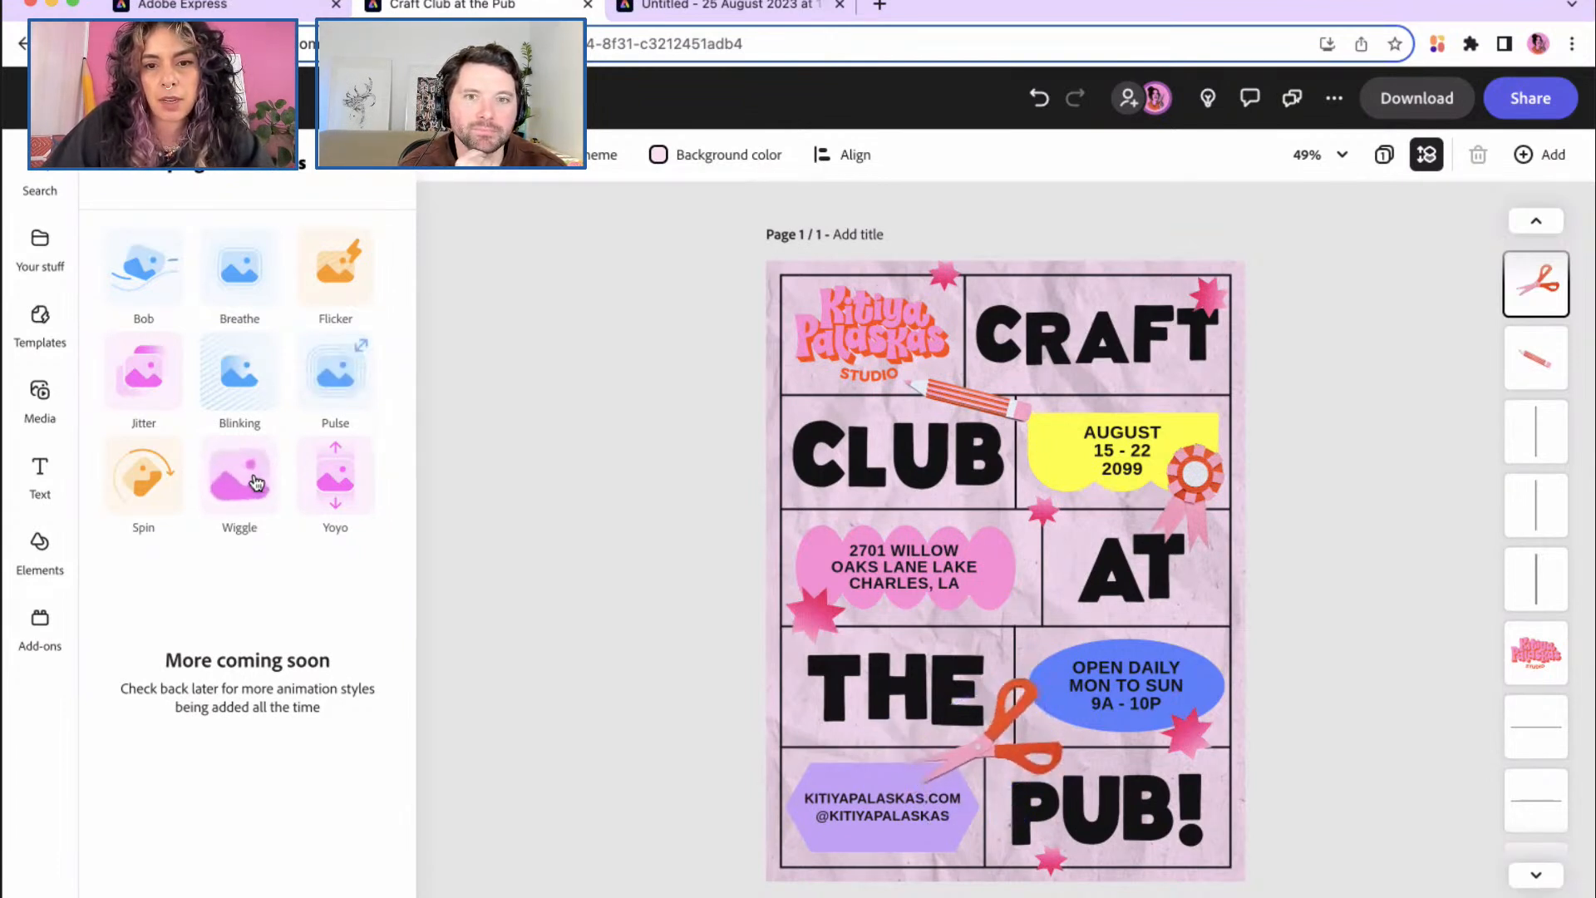
click(257, 483)
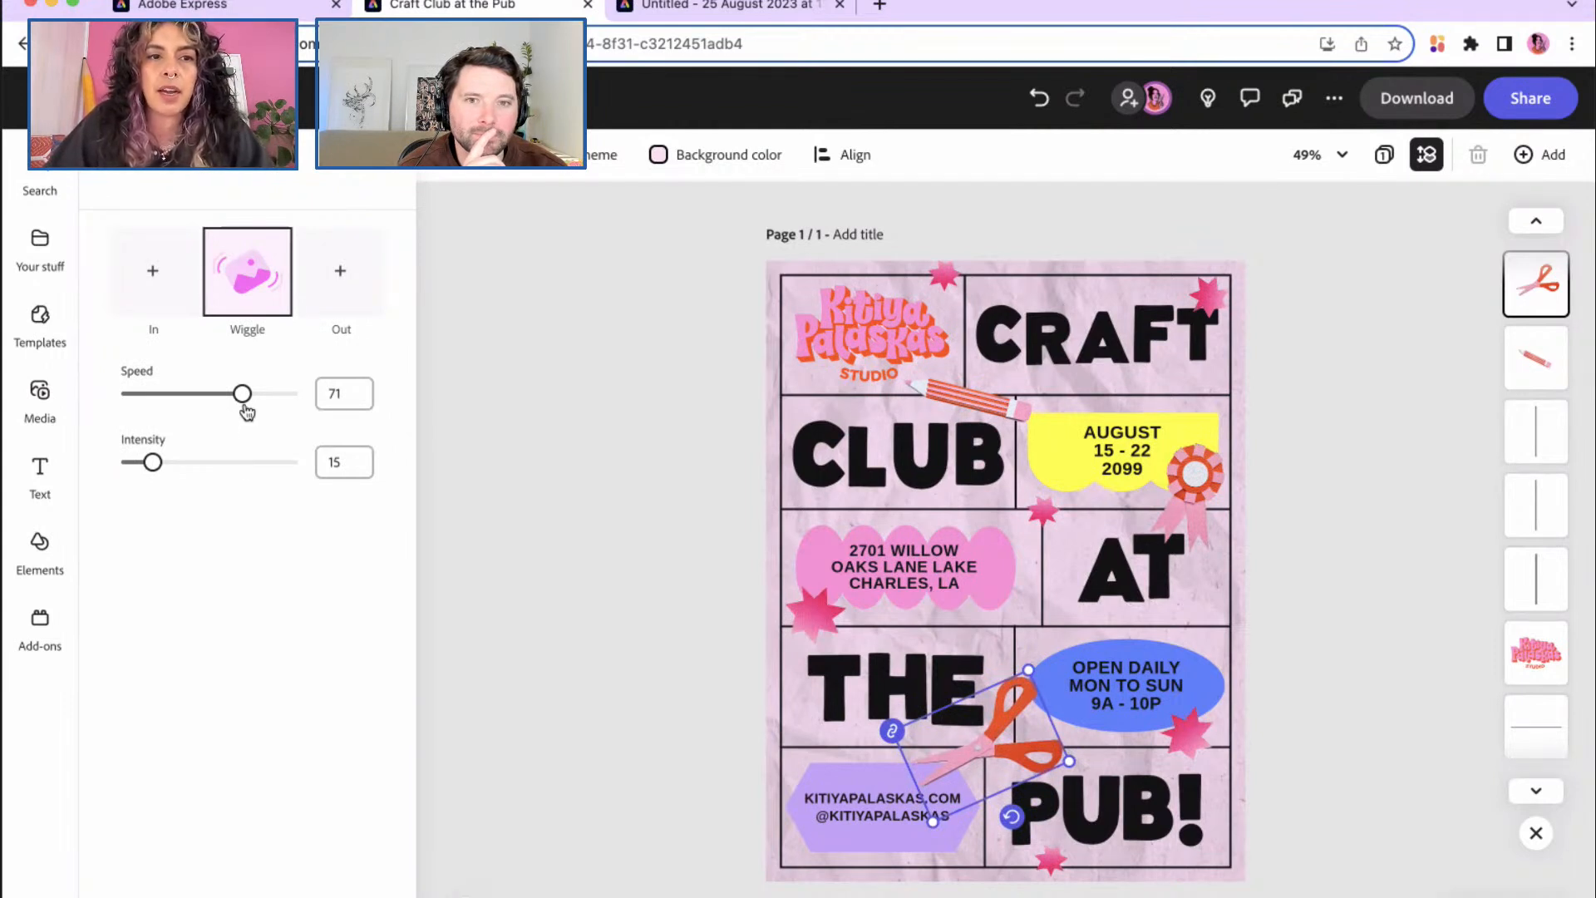
Step: Raise the scissors' Wiggle speed to 72, leaving intensity at 15
mouse_move(242, 395)
mouse_down()
mouse_move(220, 404)
mouse_move(243, 397)
mouse_up()
drag(153, 464, 285, 464)
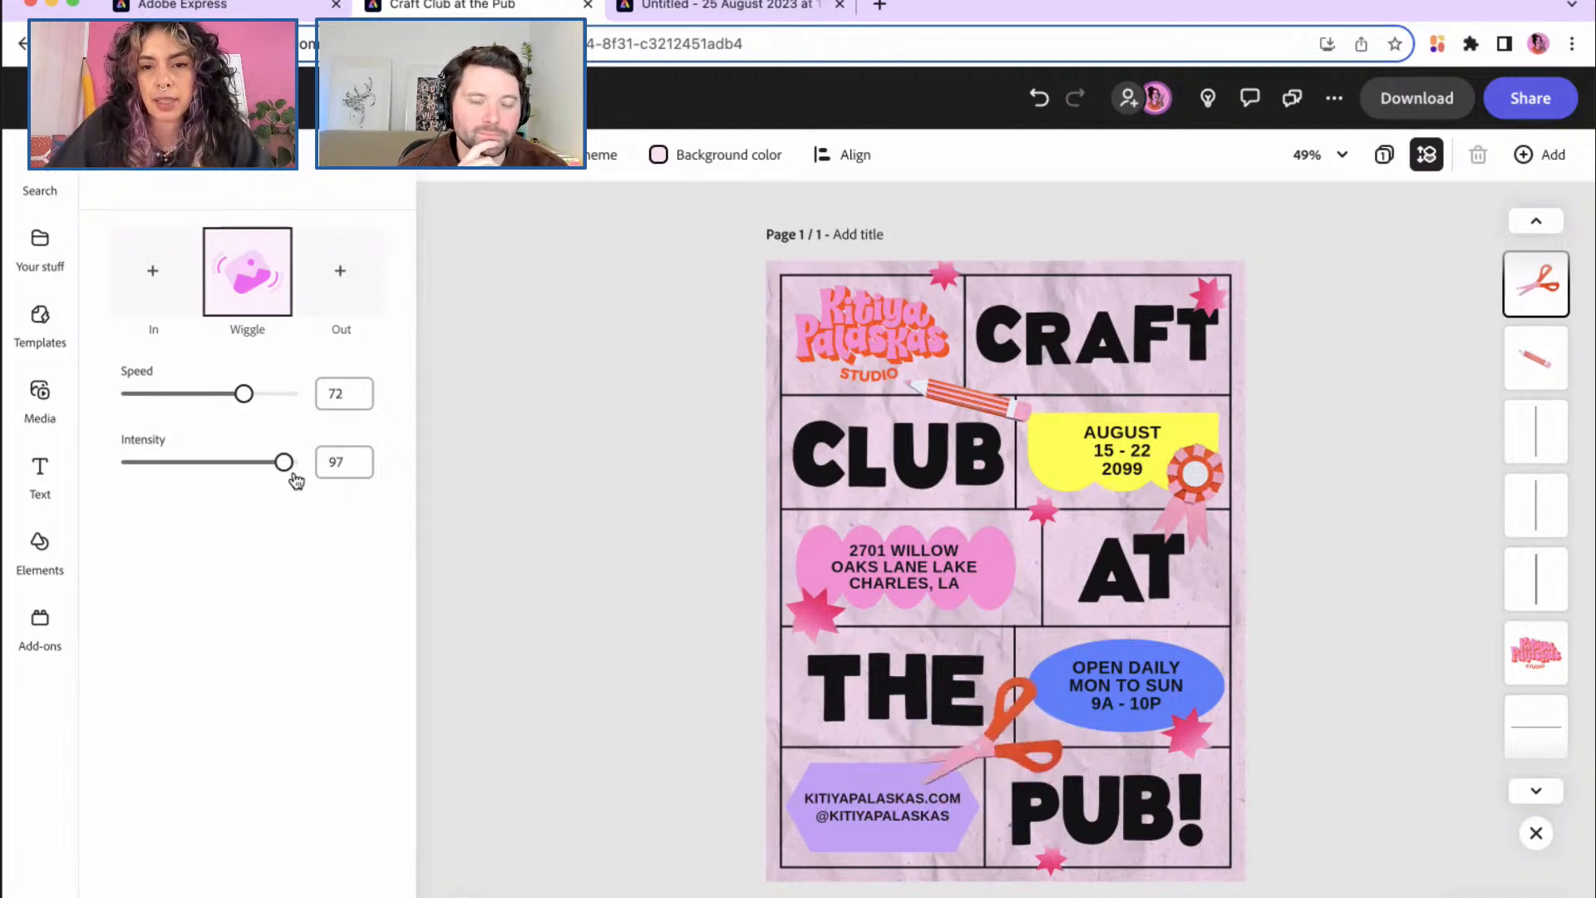
drag(283, 464, 150, 468)
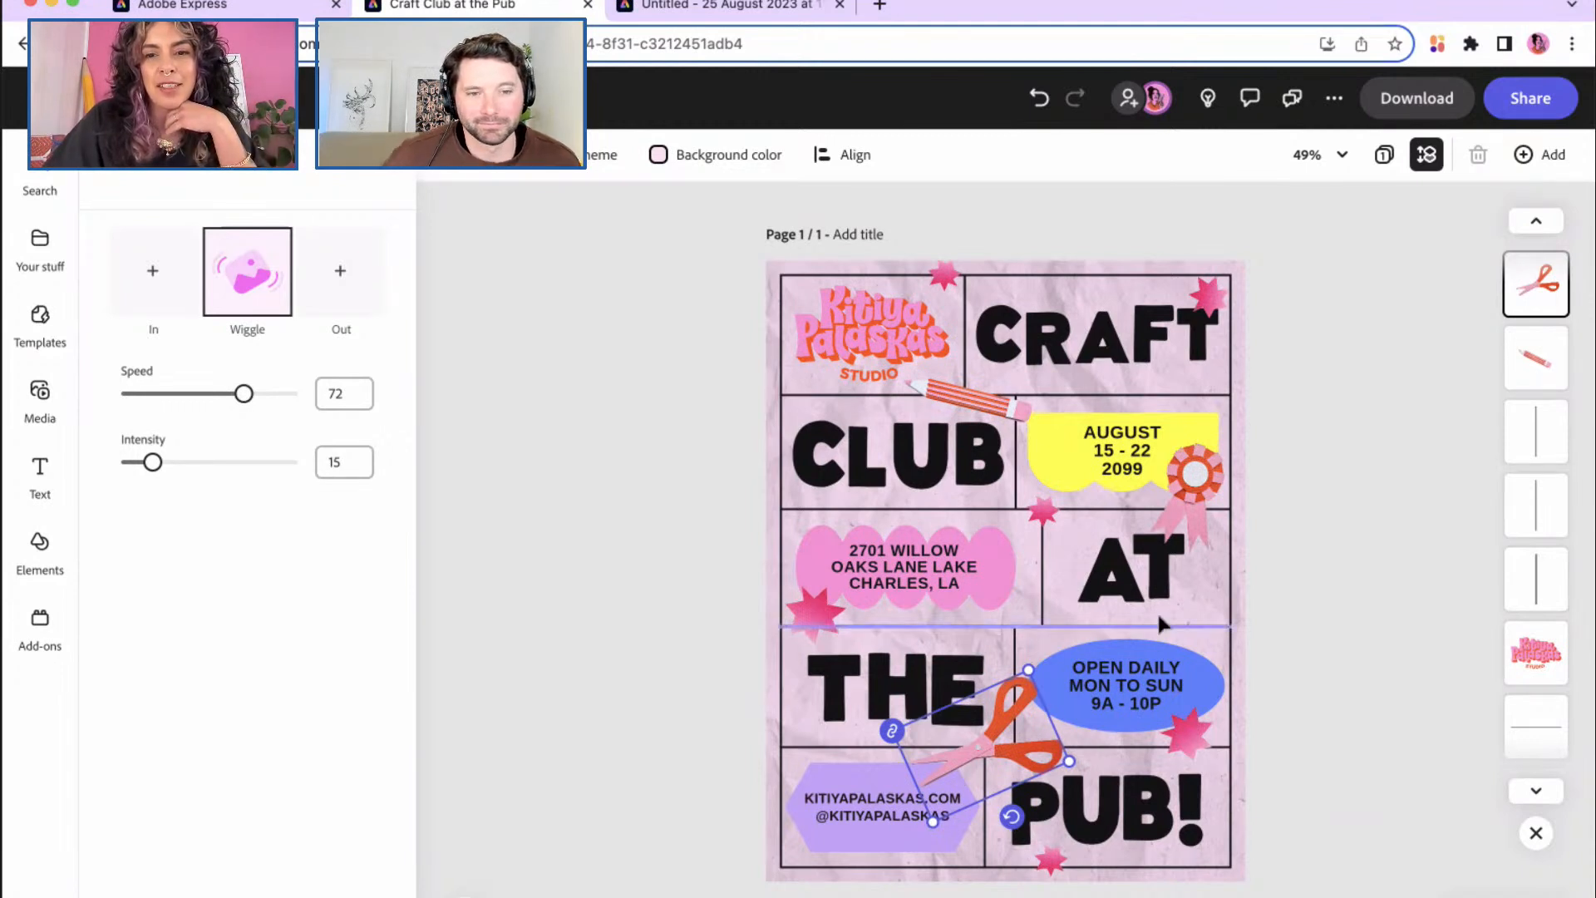
click(1190, 471)
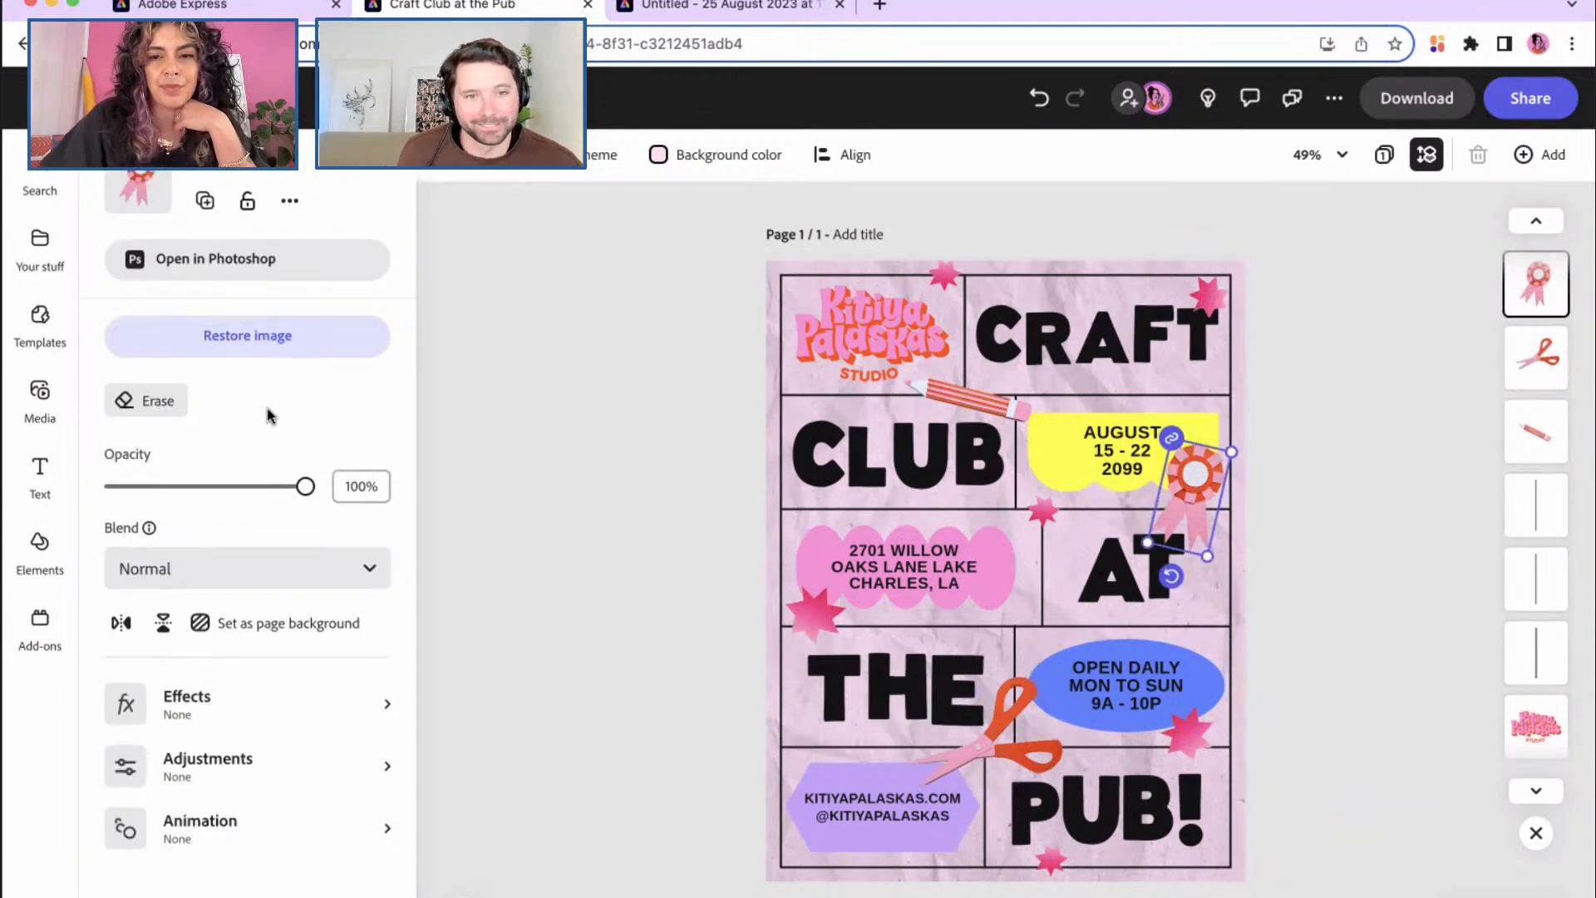
Step: Give the pink rosette a looping Pulse animation with intensity 11
click(387, 831)
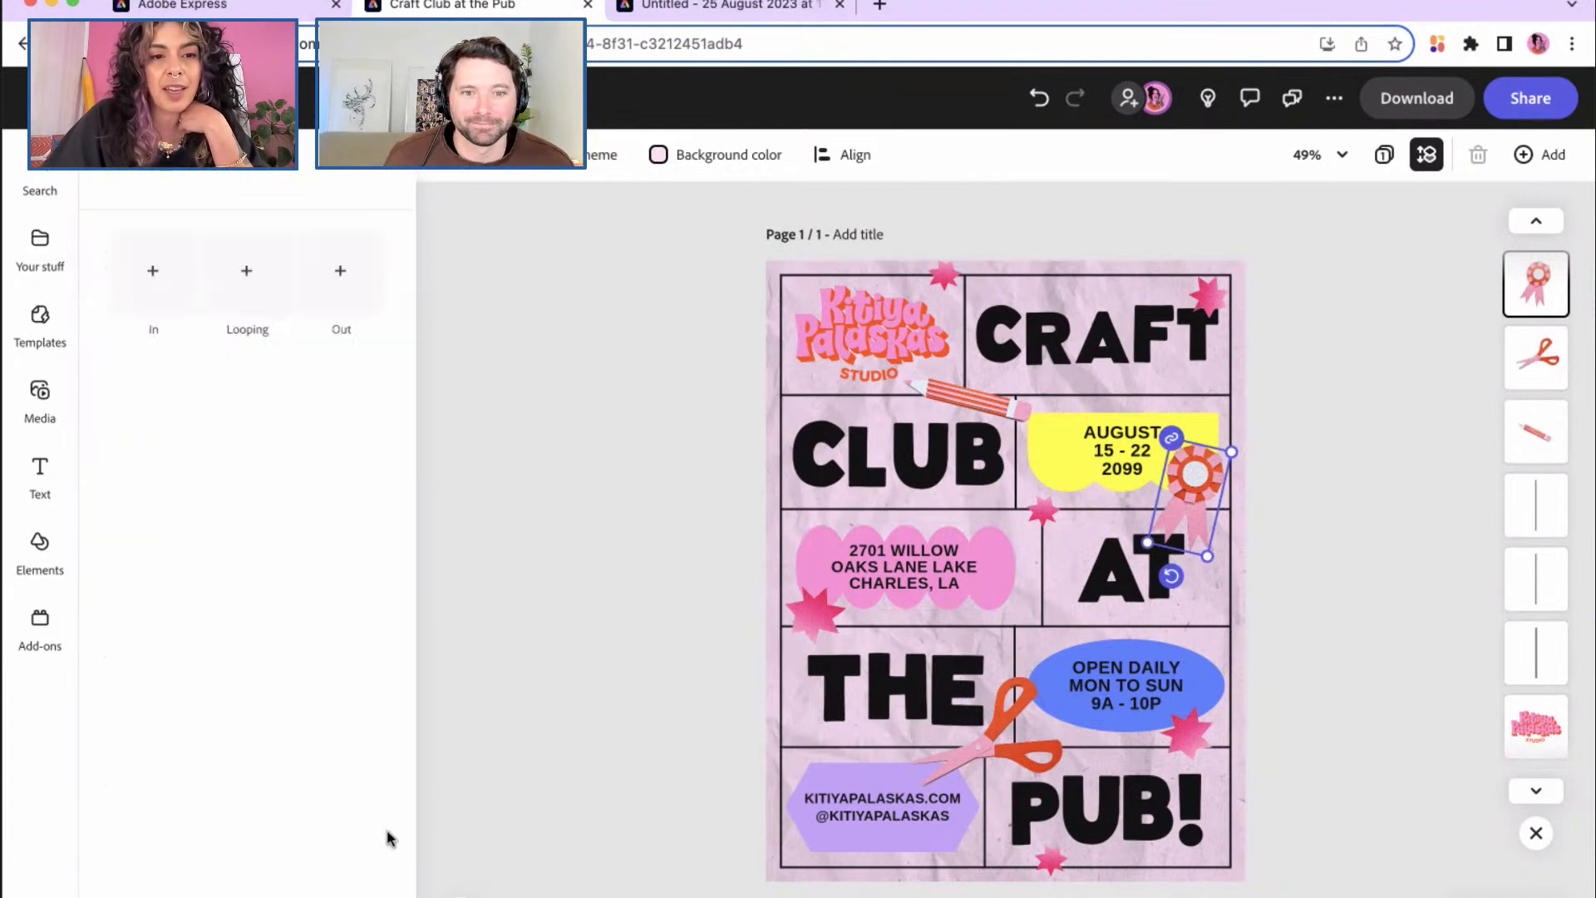
click(249, 268)
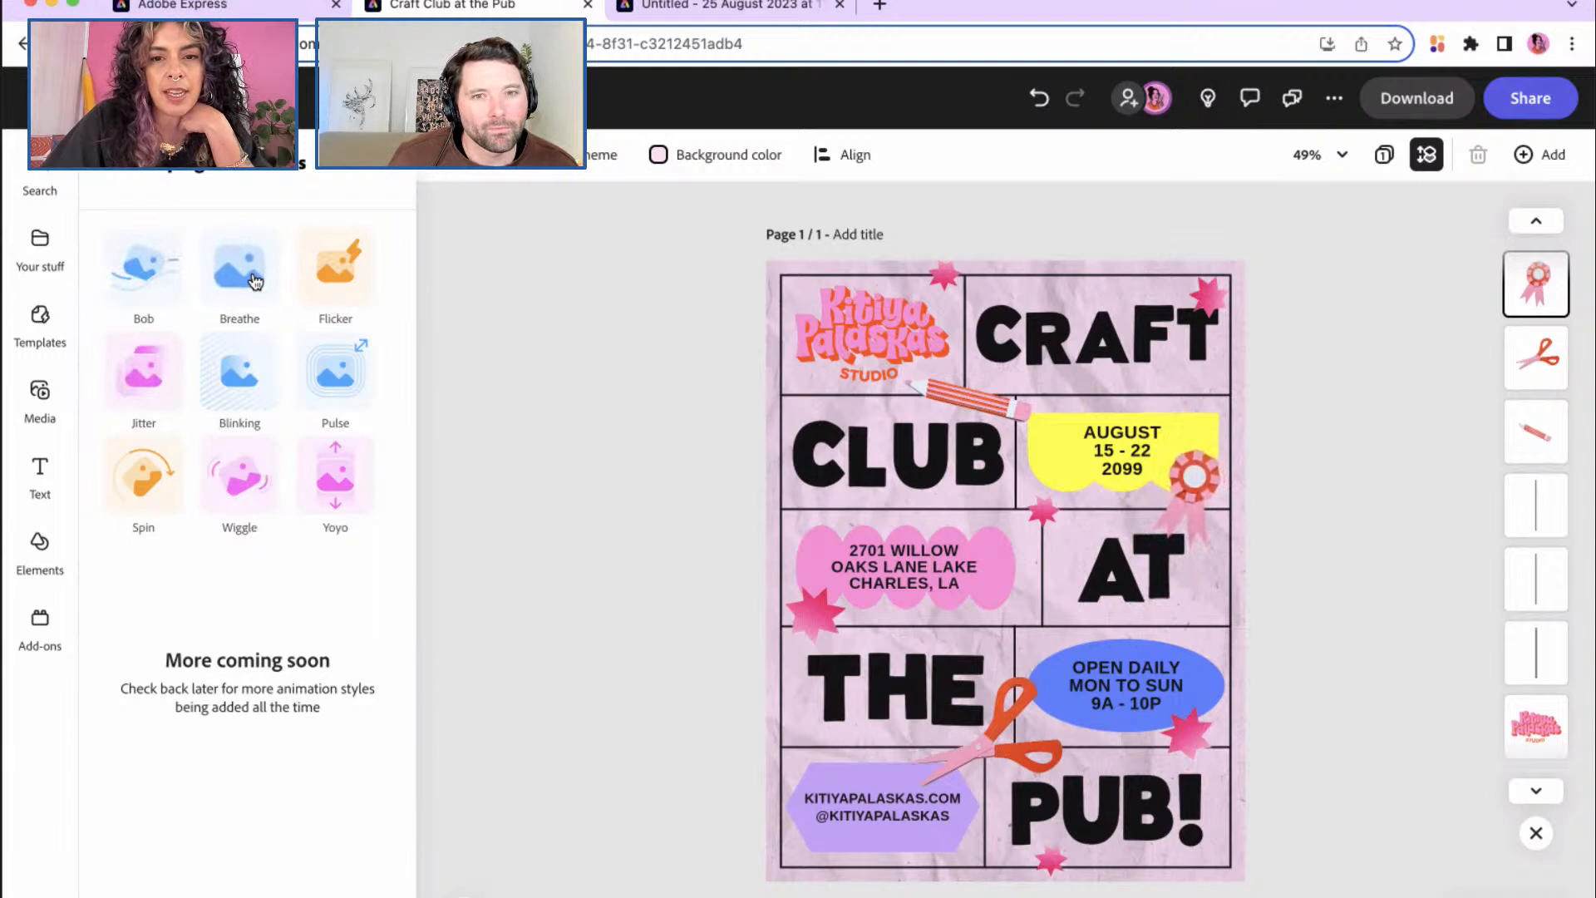
click(331, 378)
drag(166, 541, 145, 542)
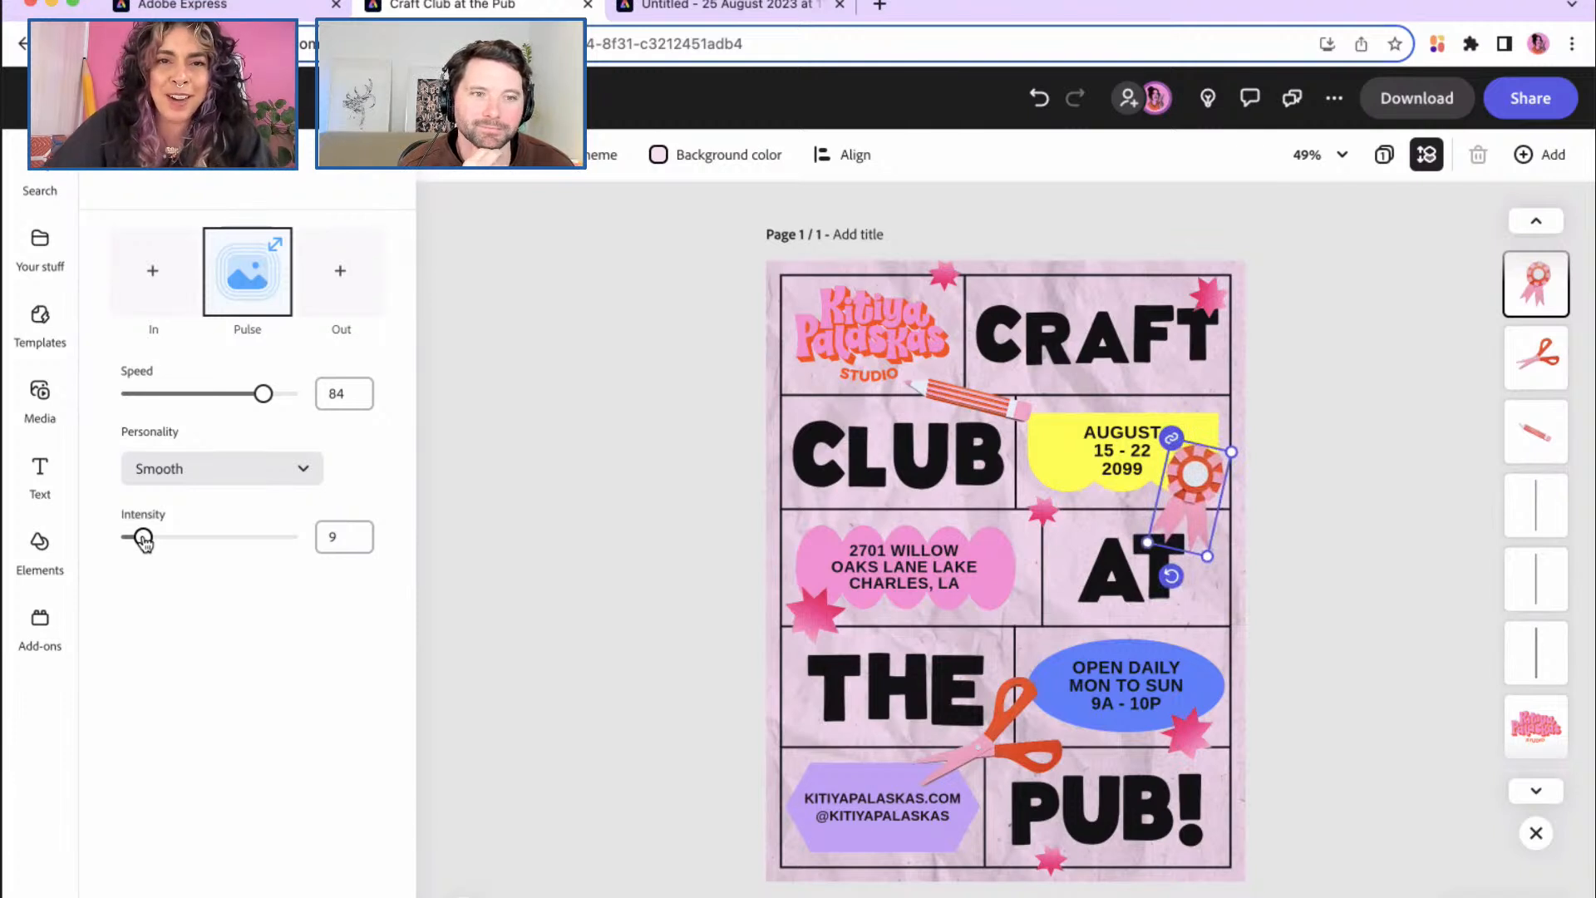
drag(144, 538, 146, 538)
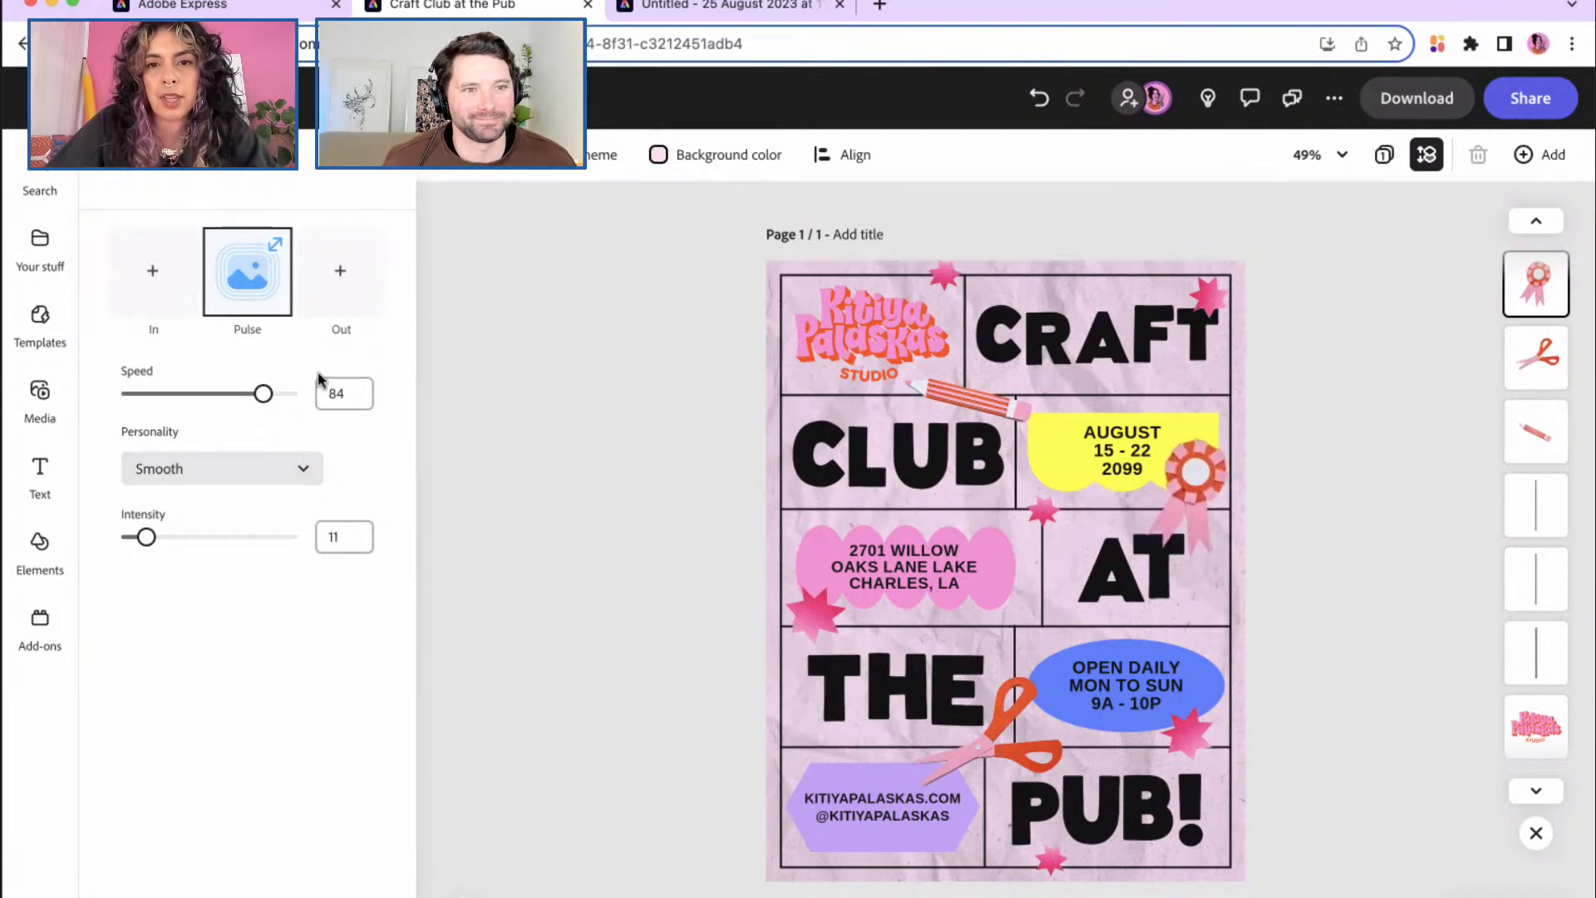
click(962, 402)
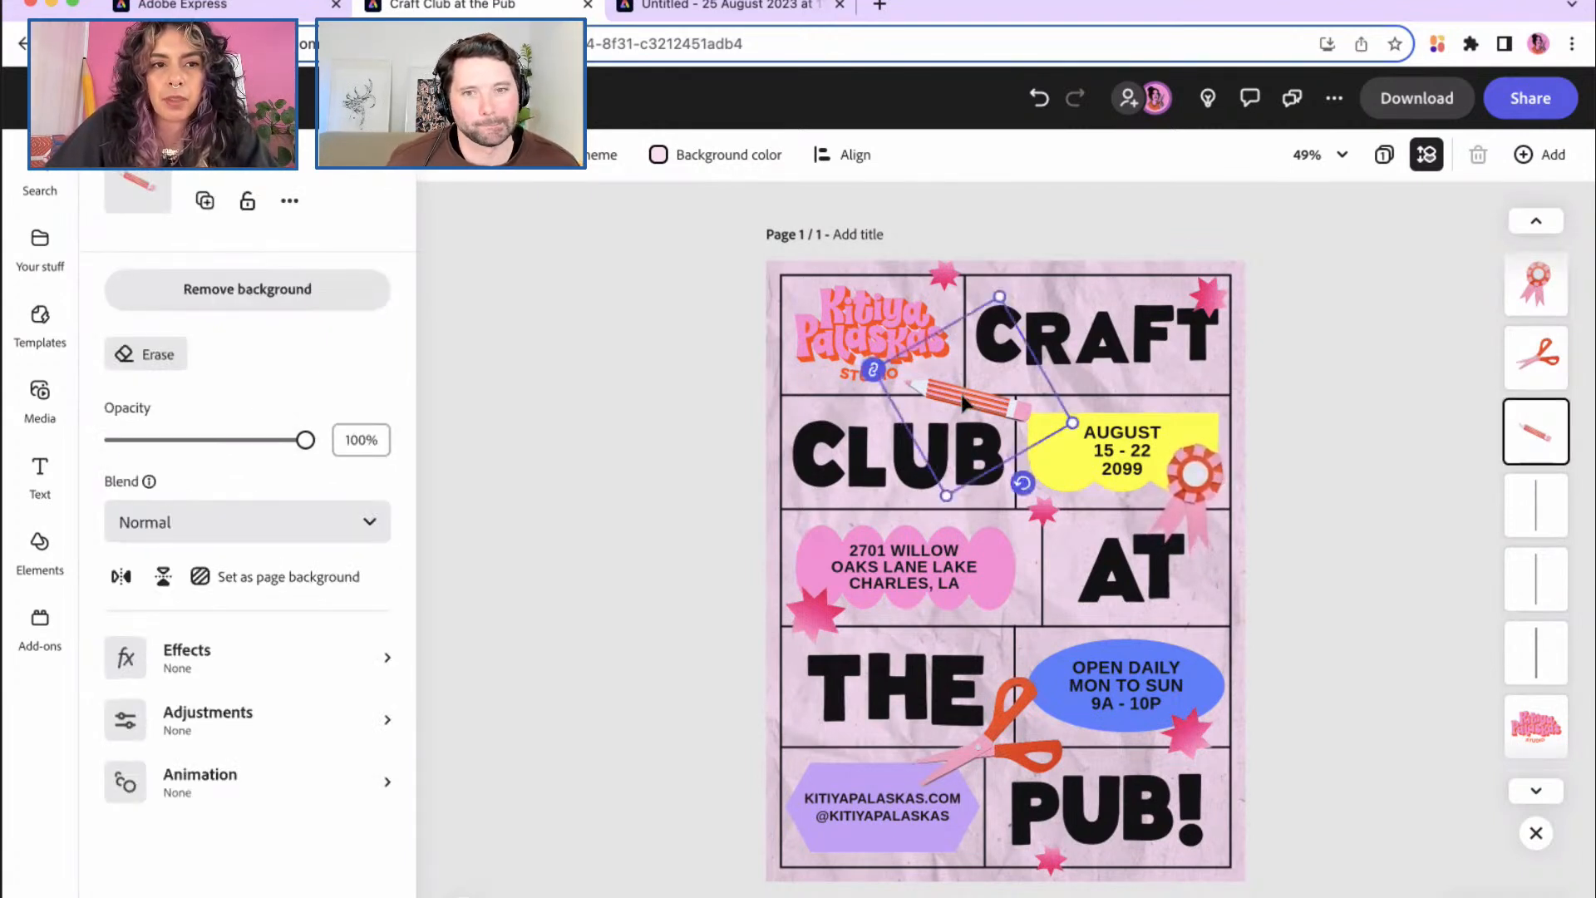
Step: Apply a looping Wiggle animation to the pencil graphic after previewing another style
click(339, 781)
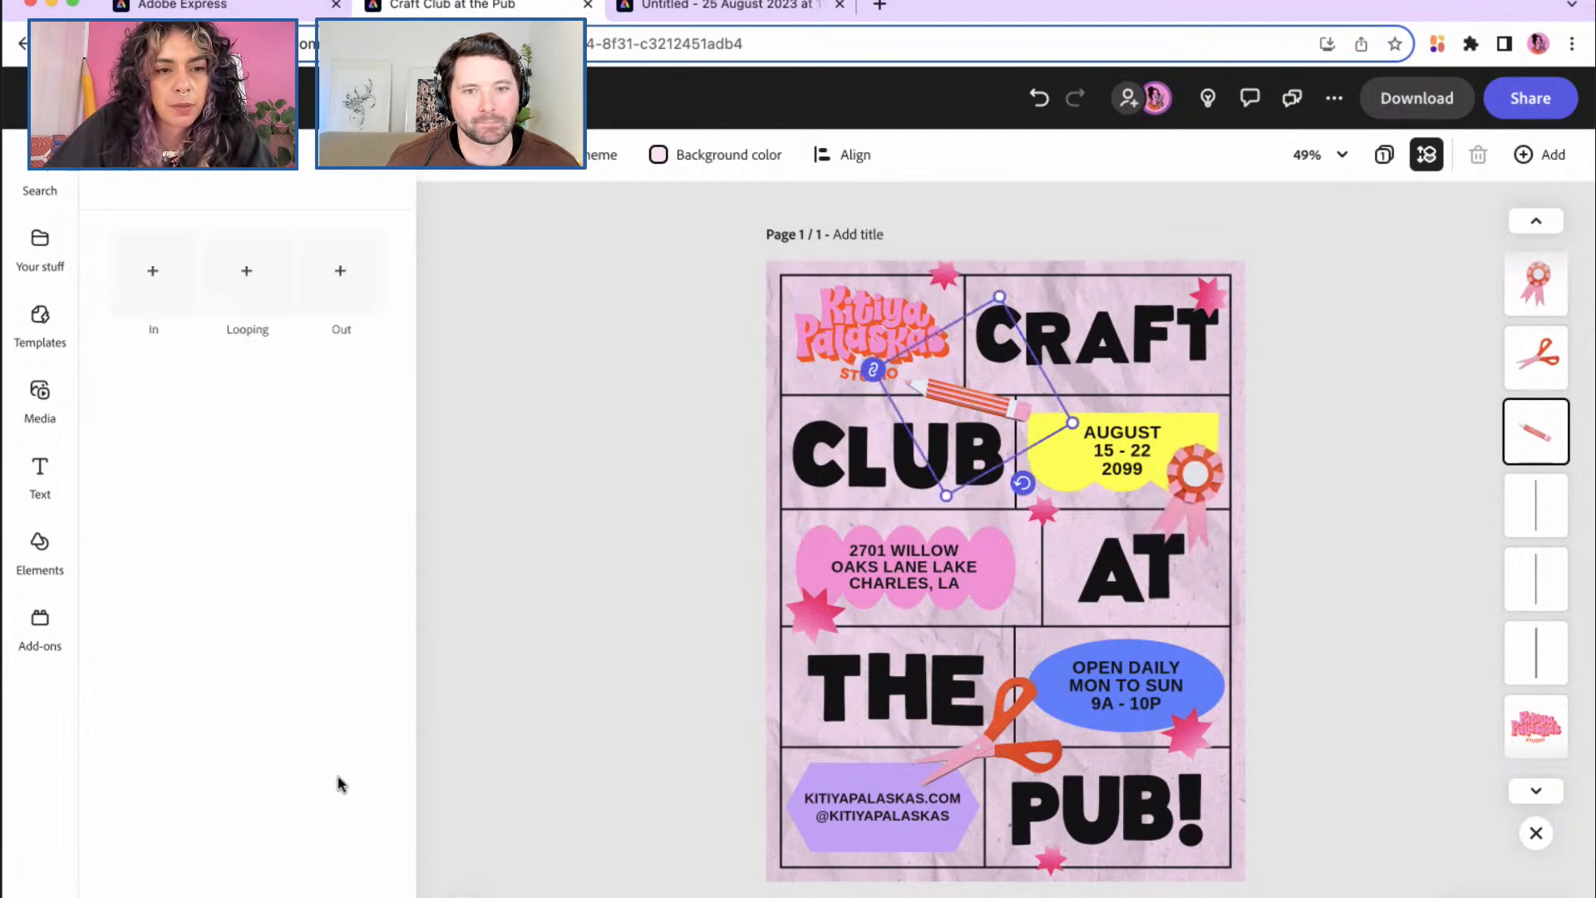
click(251, 285)
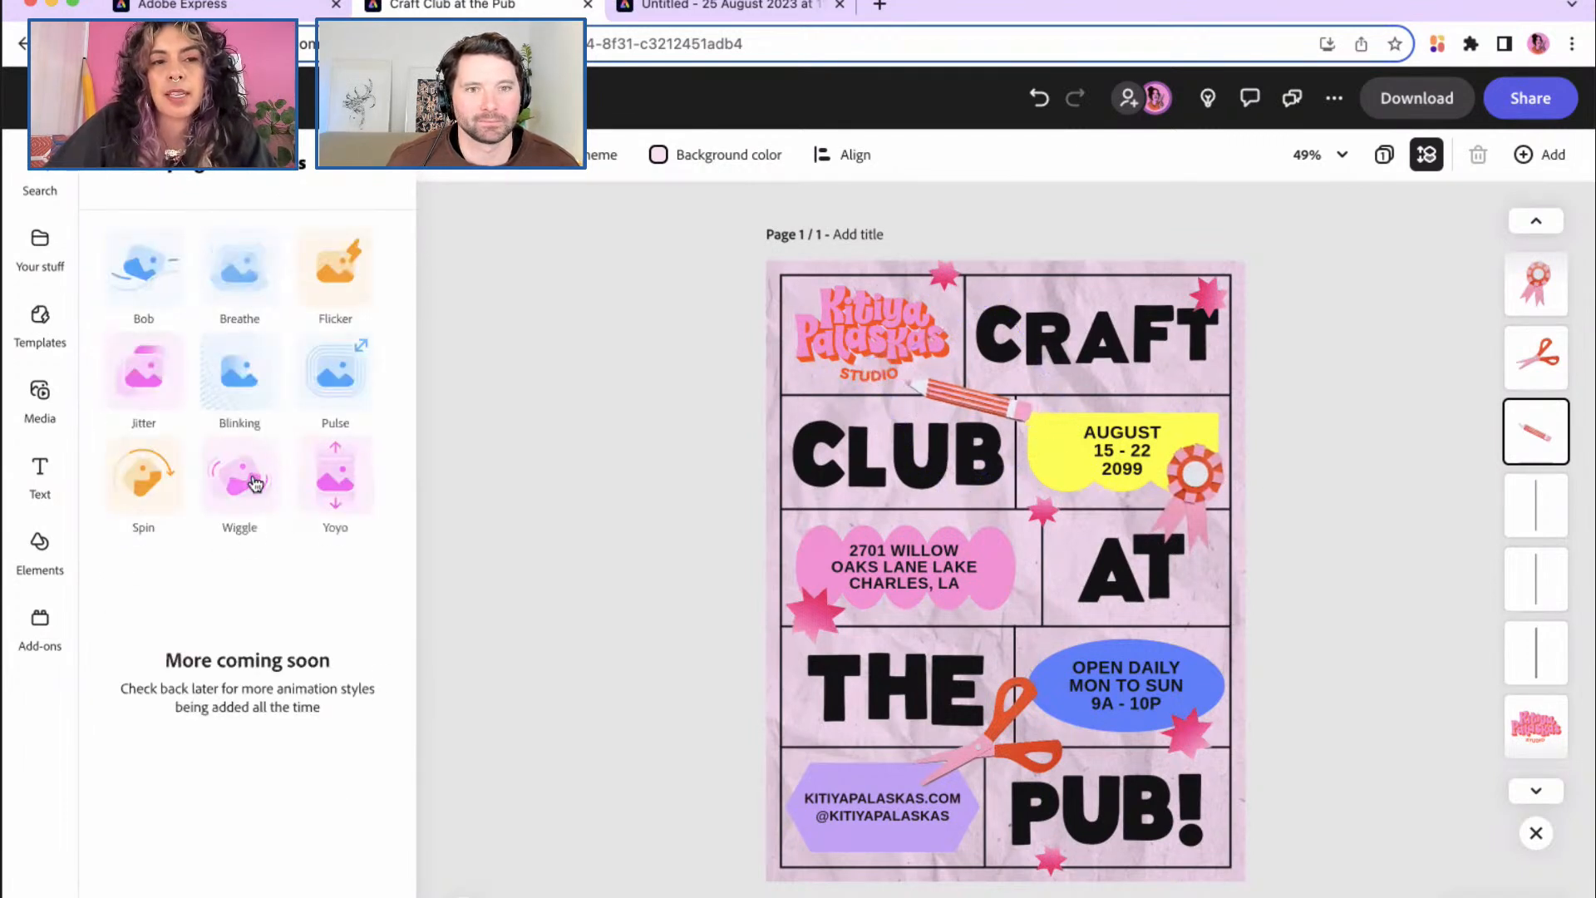
click(351, 381)
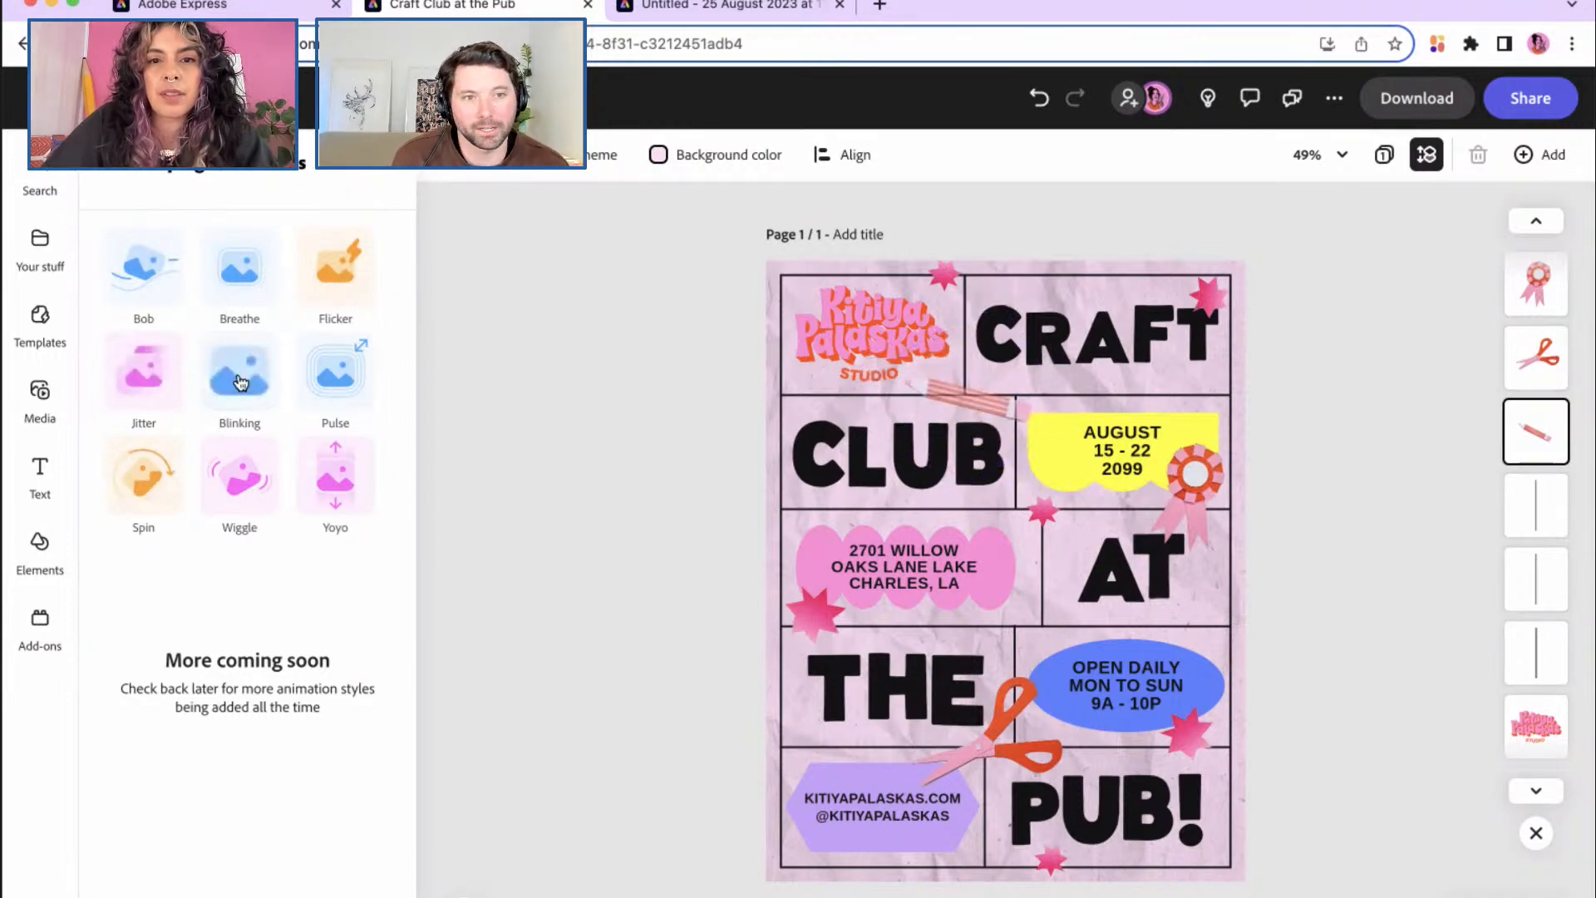
click(248, 486)
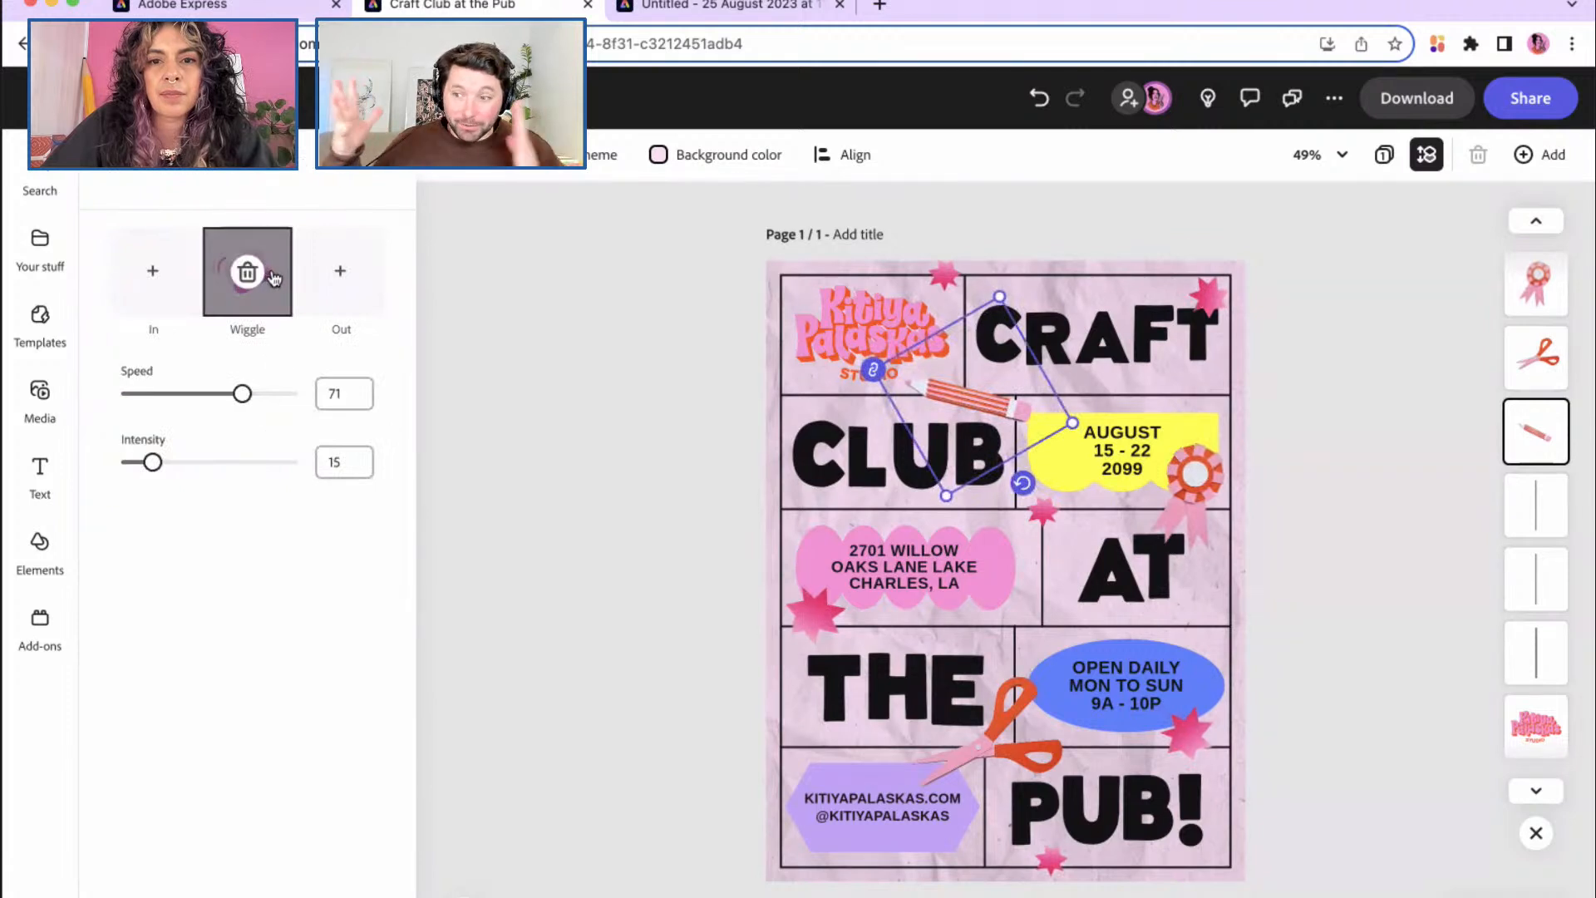
click(556, 787)
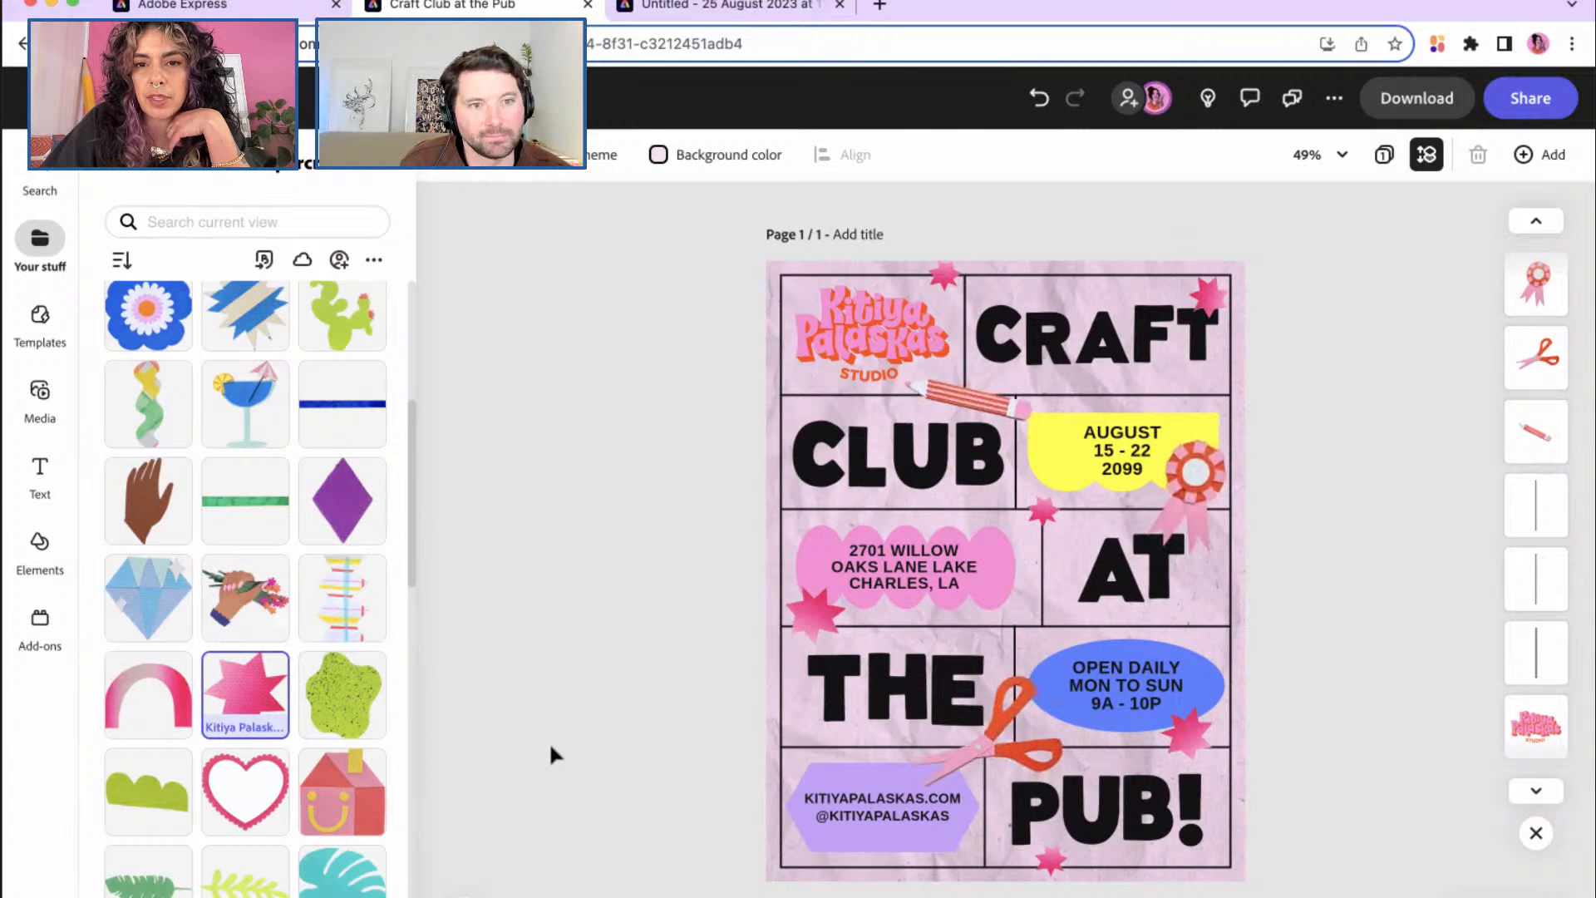
Step: Swap the pencil's Wiggle for a Breathe loop and lower its intensity from 38 to 27
click(956, 403)
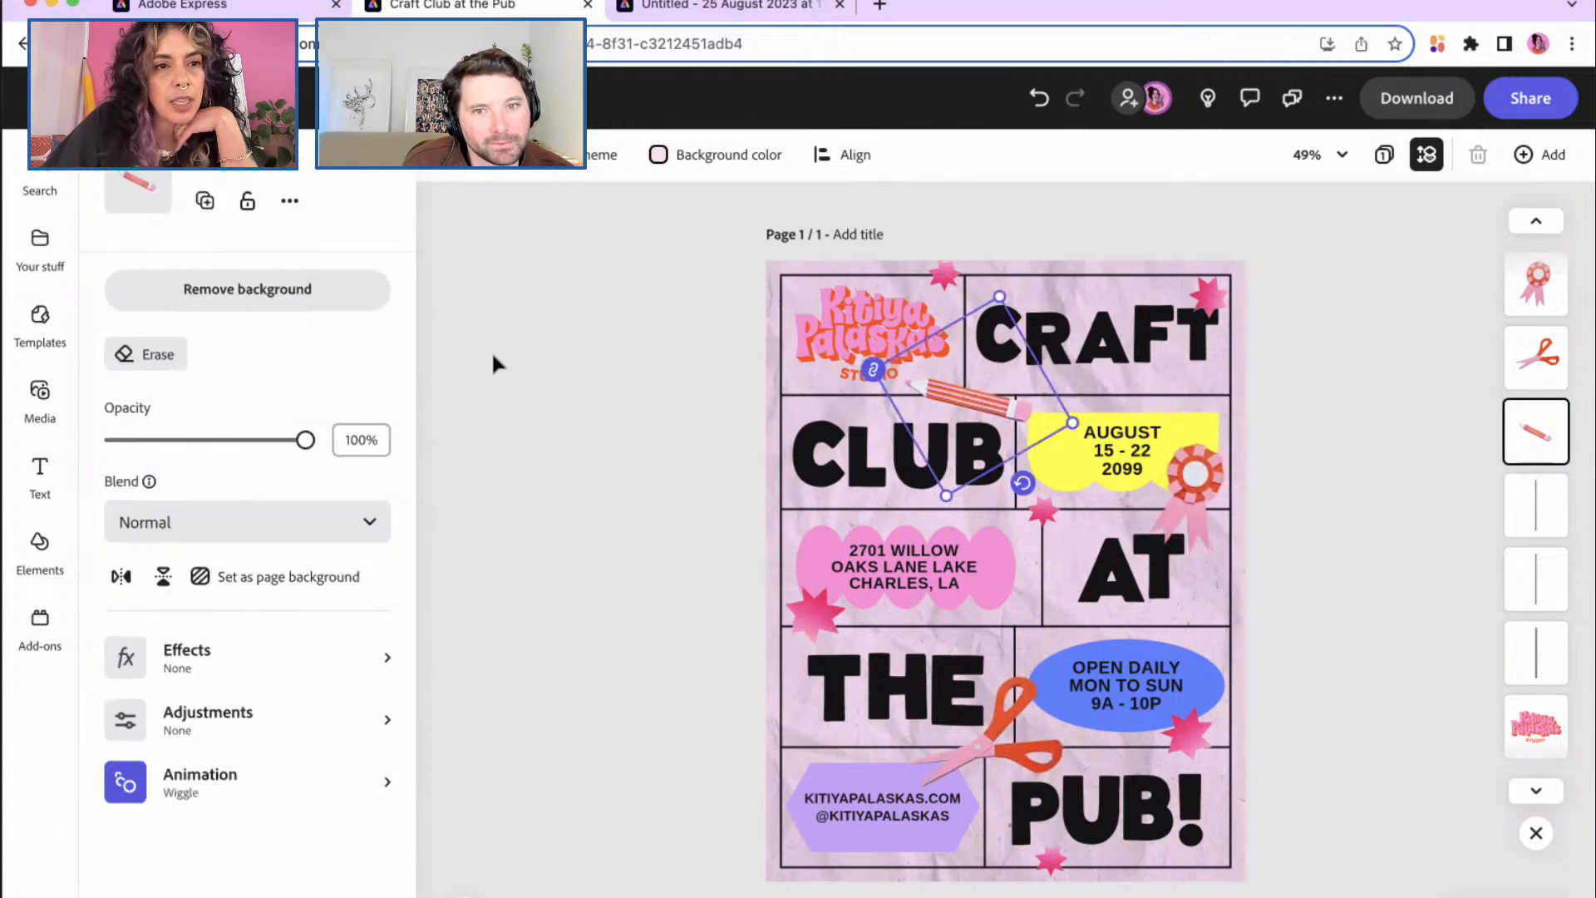
click(312, 790)
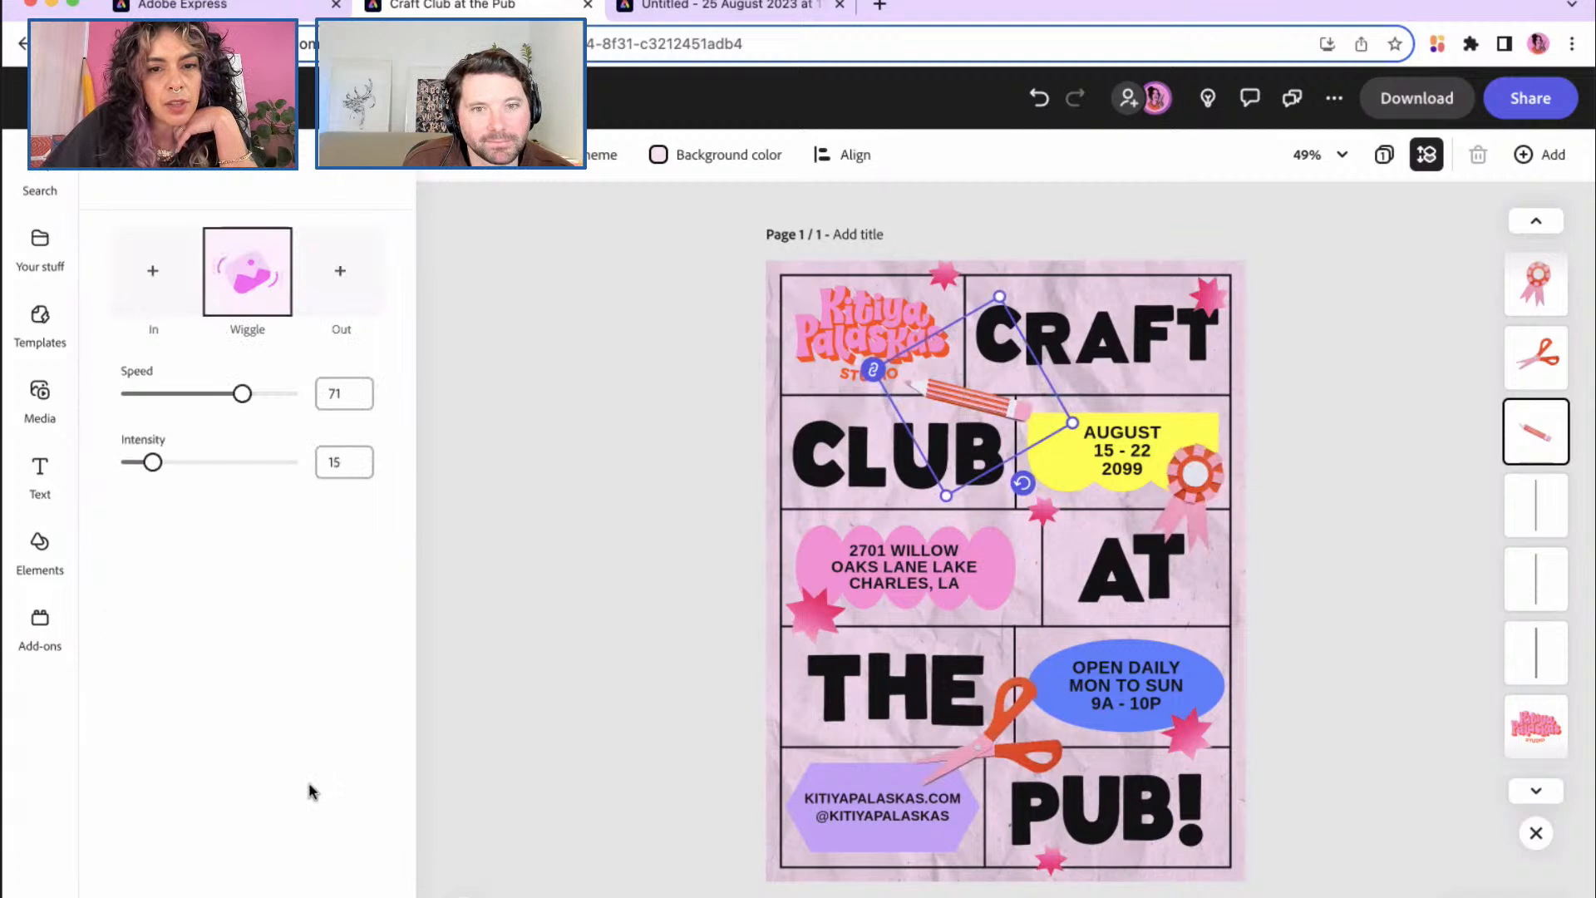
click(239, 288)
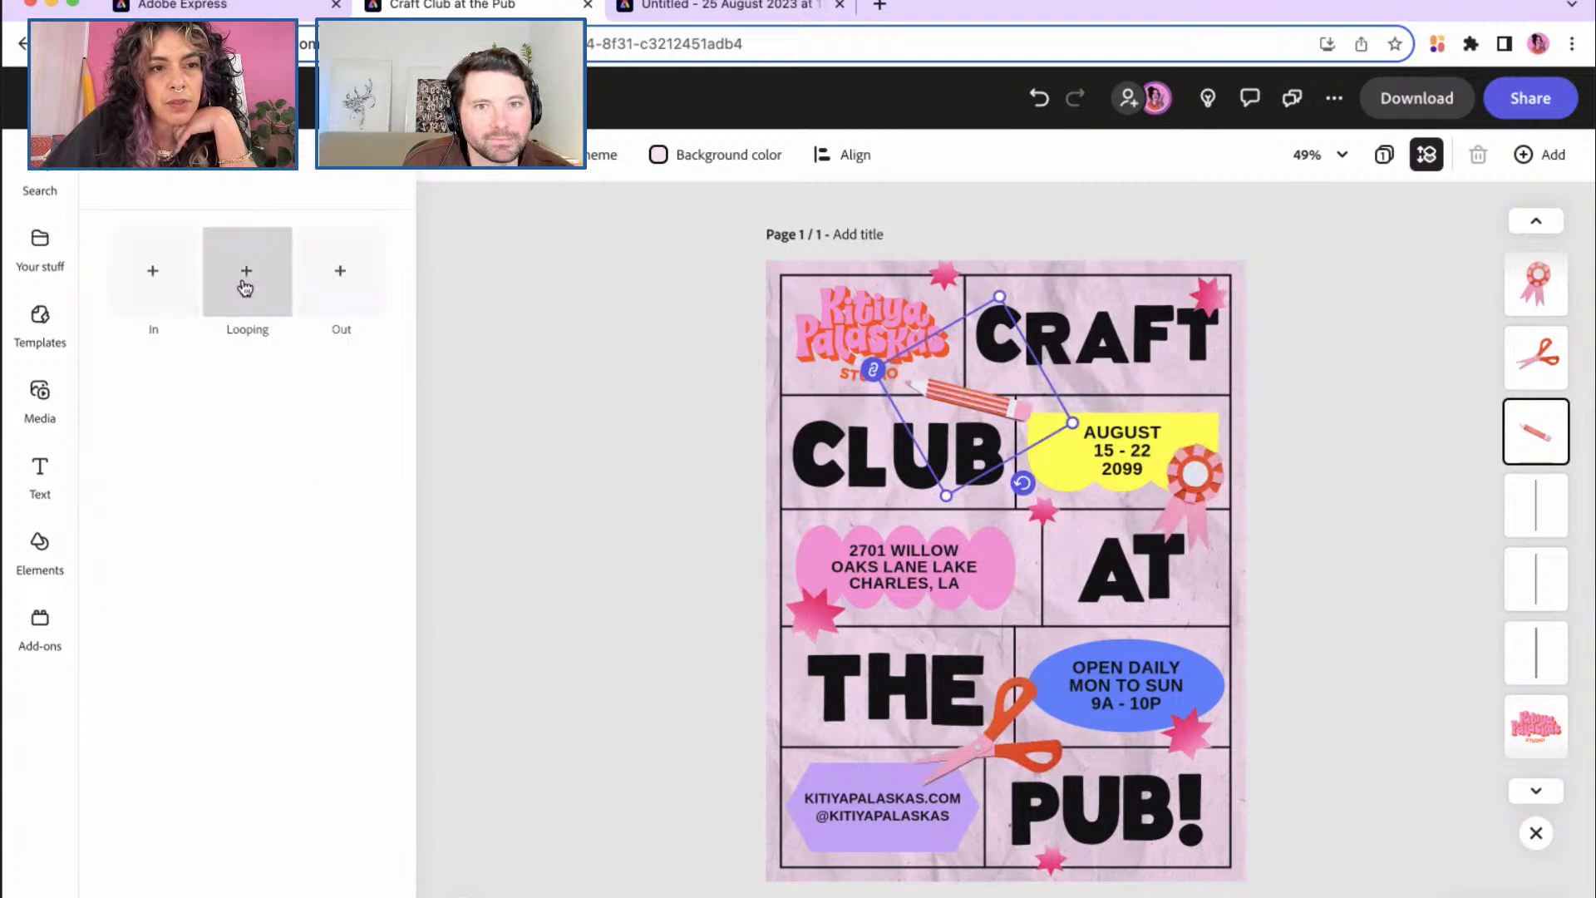
click(244, 288)
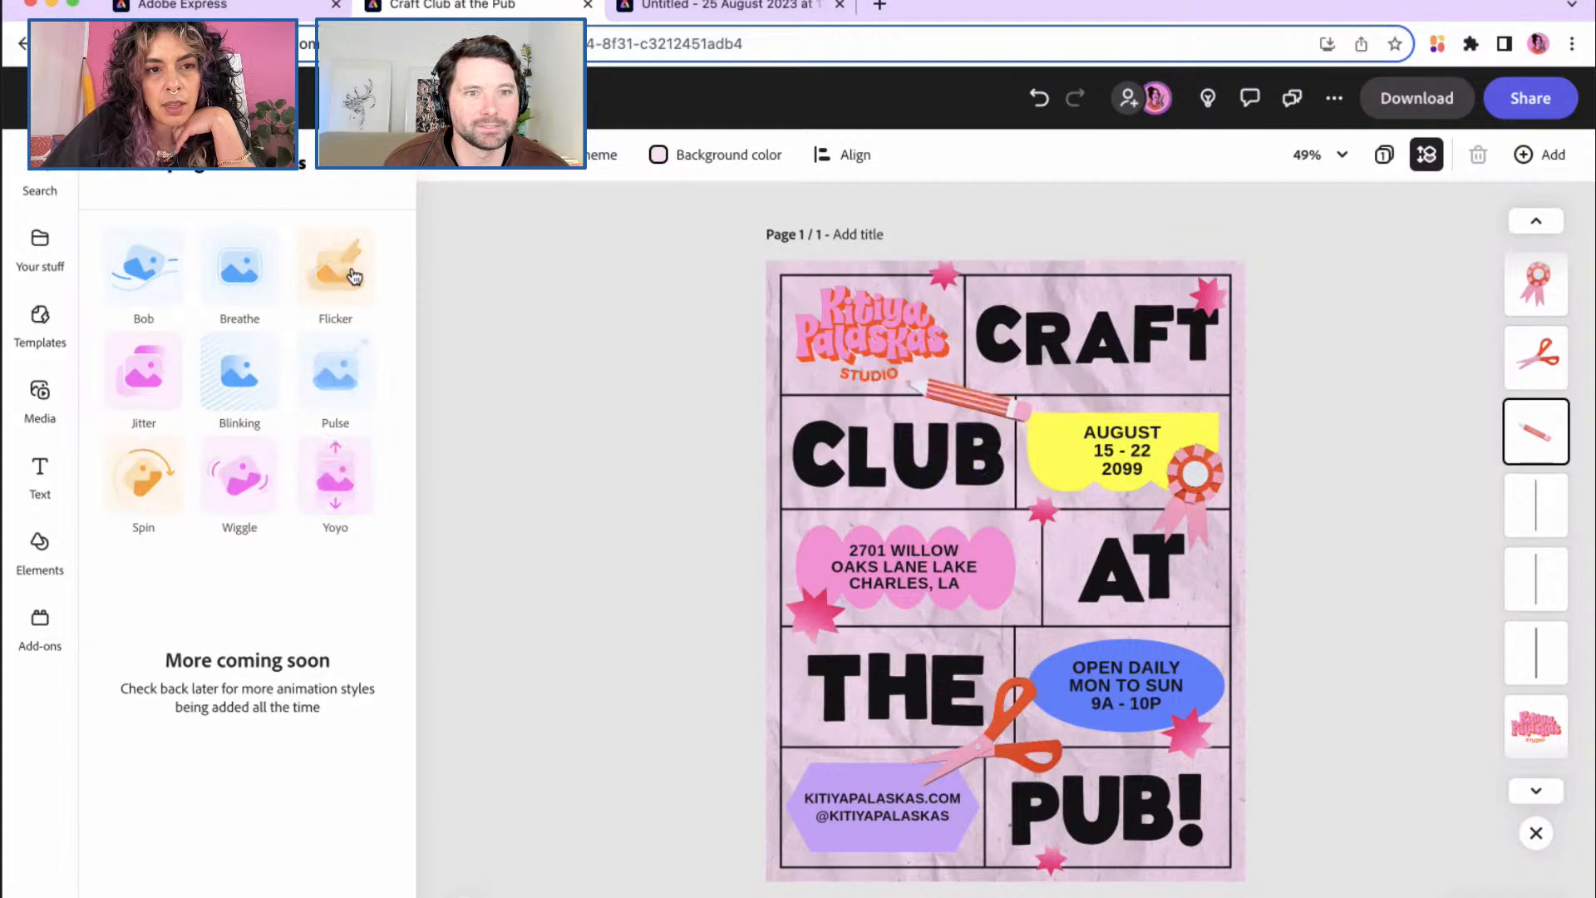
click(233, 276)
drag(185, 541, 171, 538)
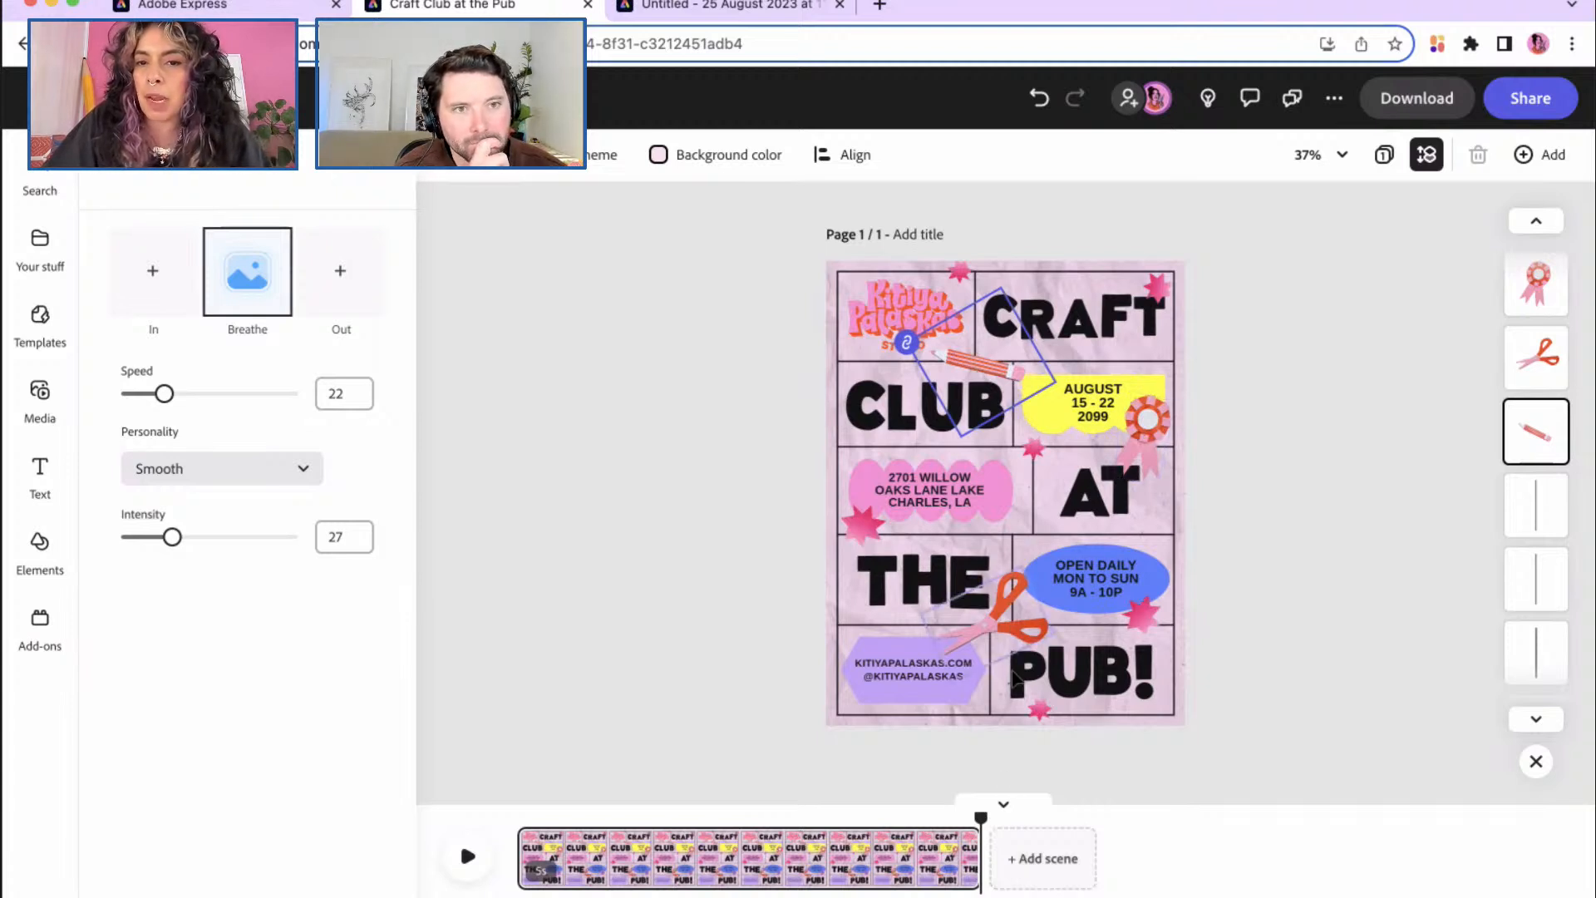
mouse_move(810, 847)
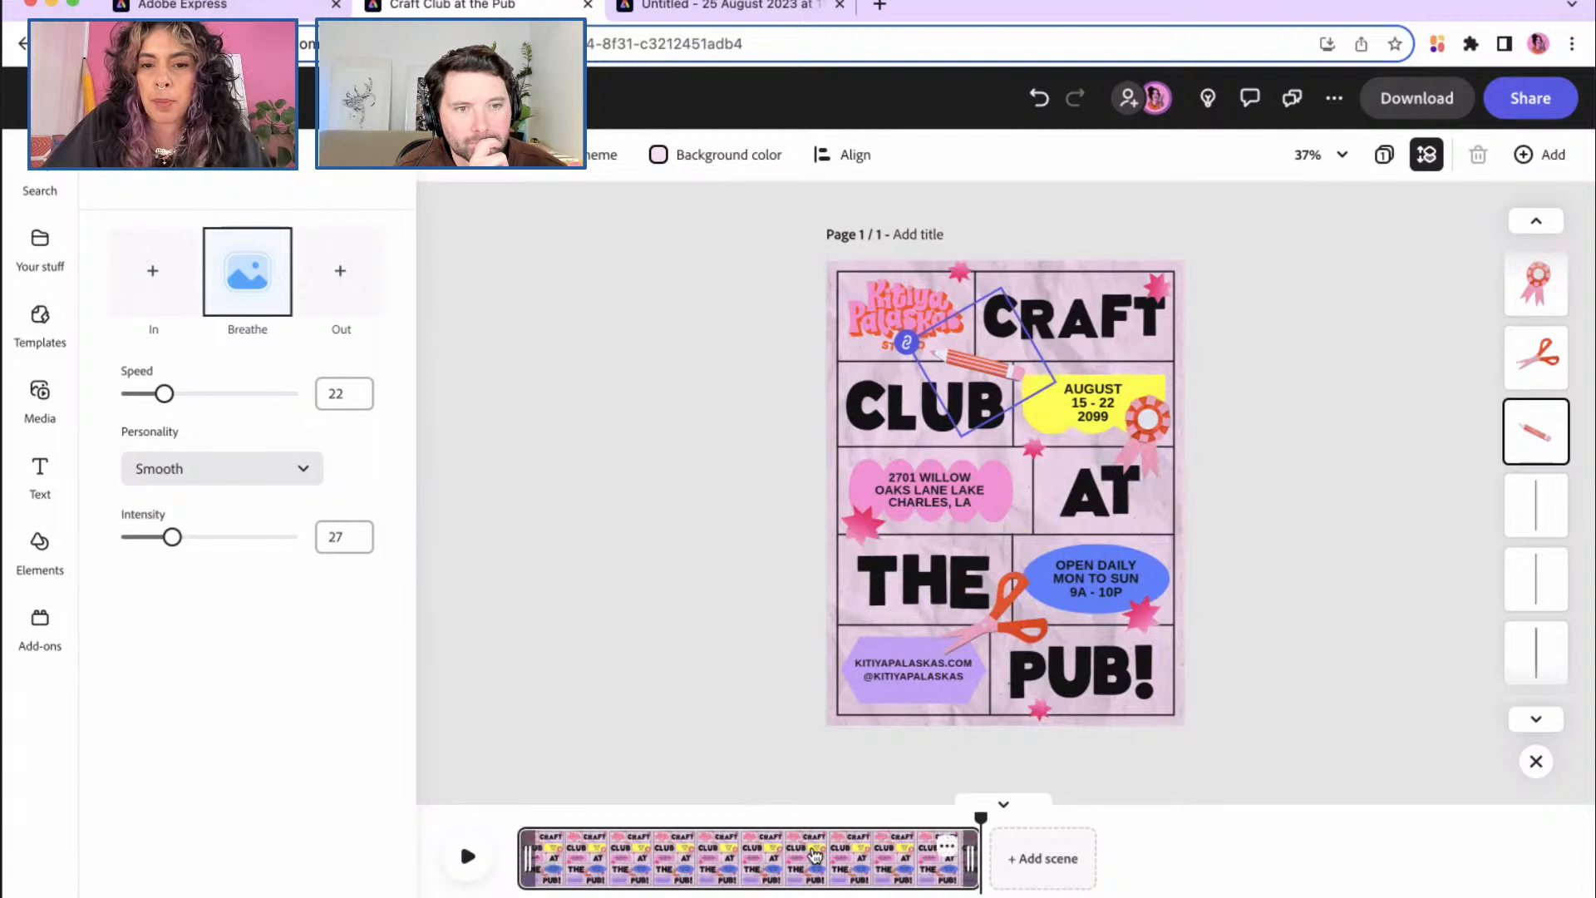
click(948, 847)
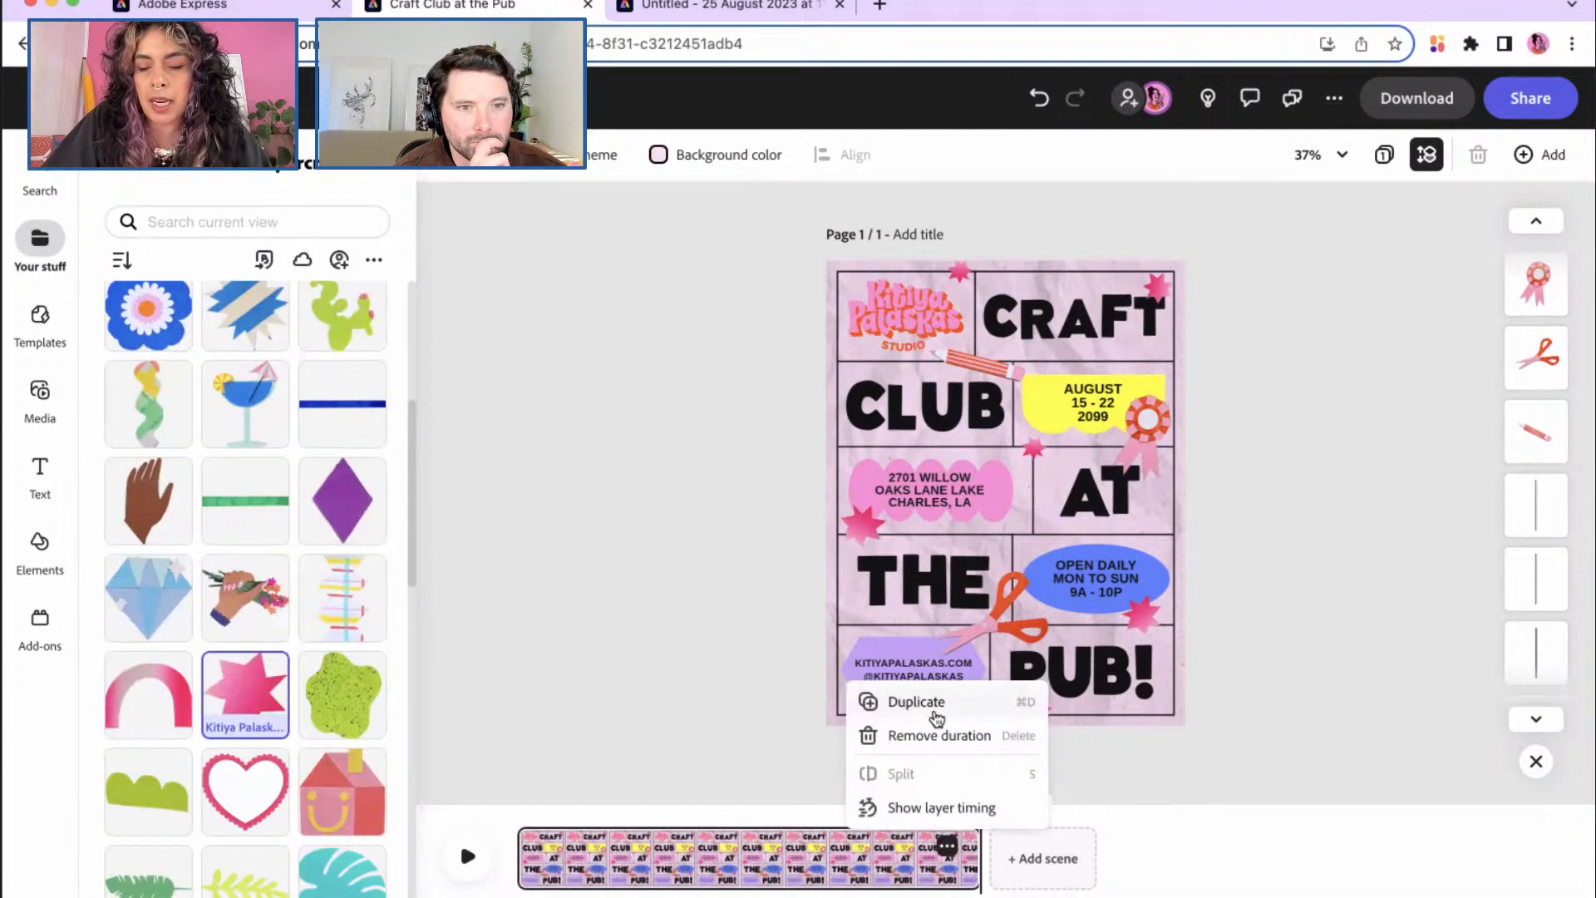
click(1148, 855)
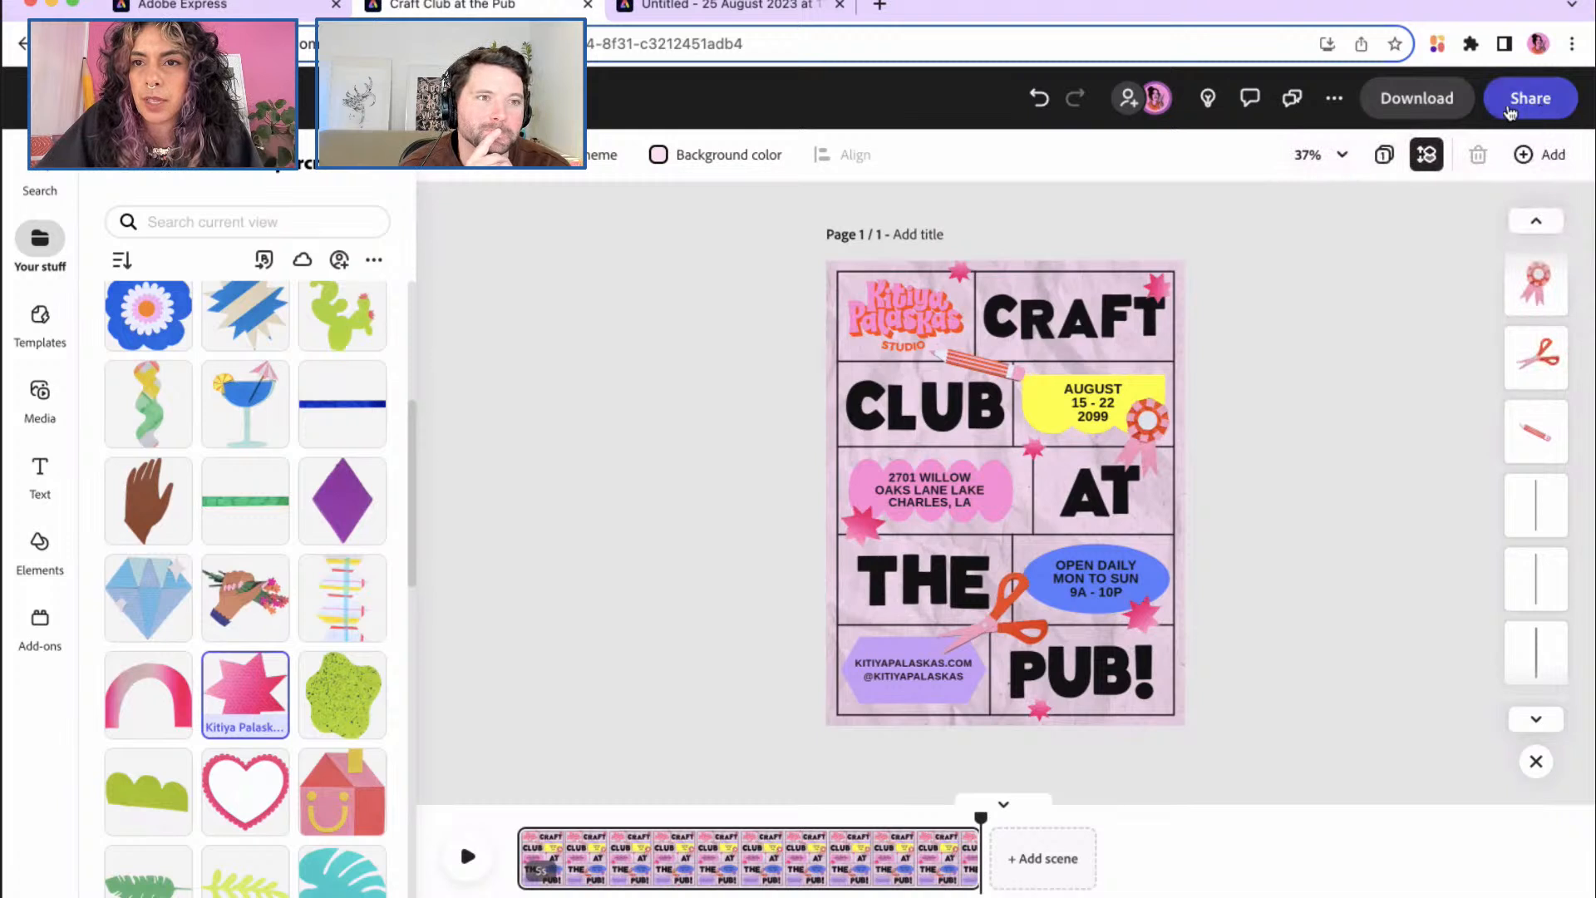
Step: Check the file's extra options menu, then bring up the Share panel
click(1336, 98)
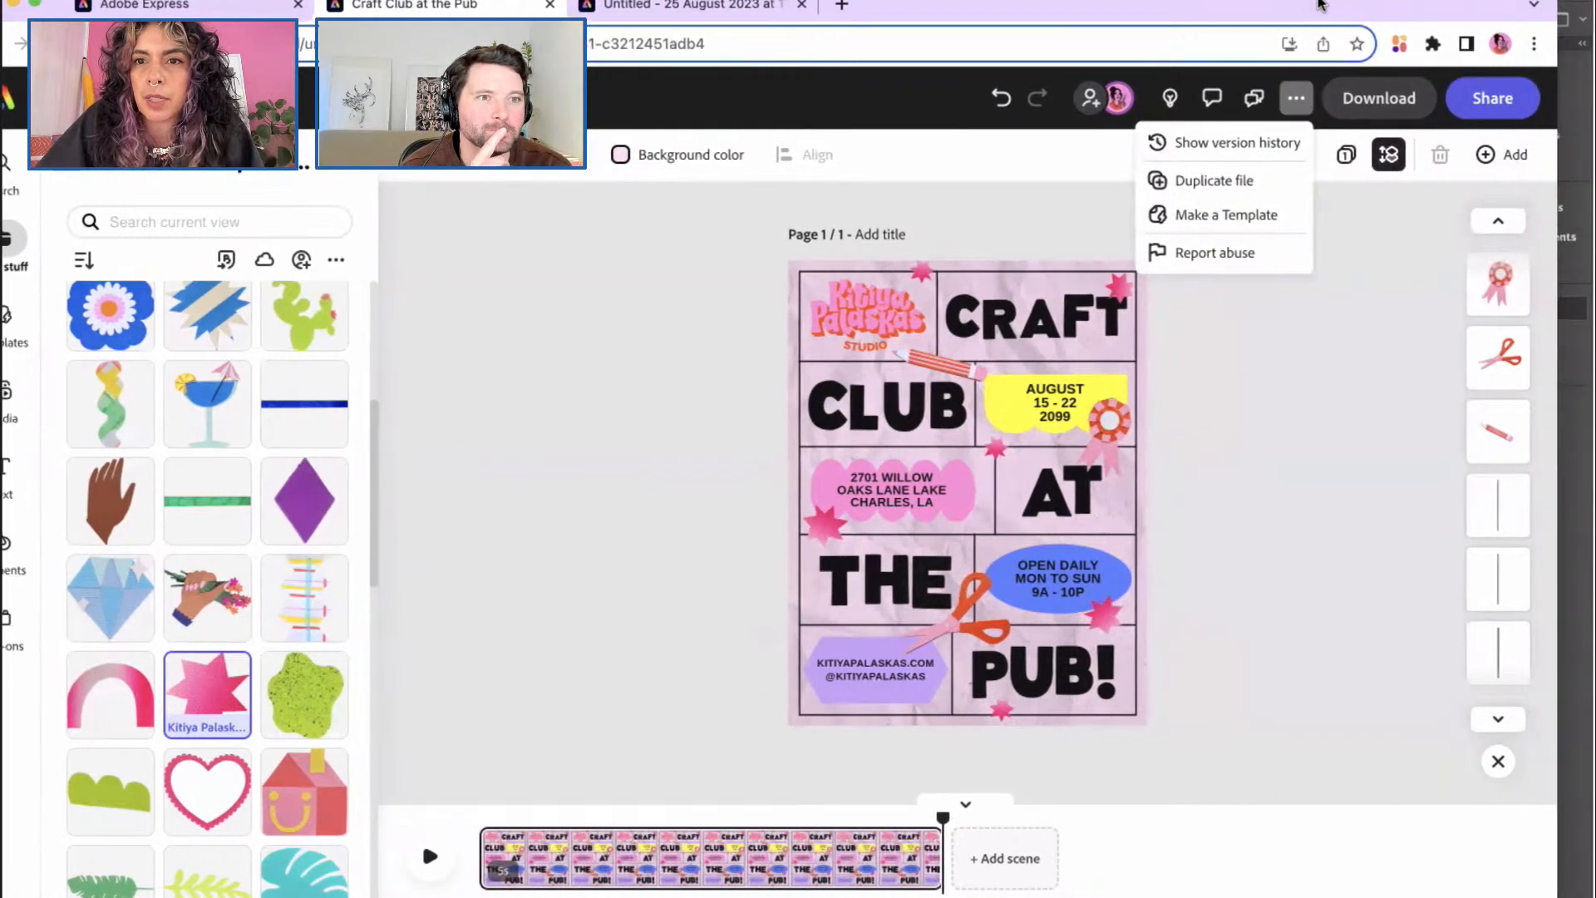
click(1501, 97)
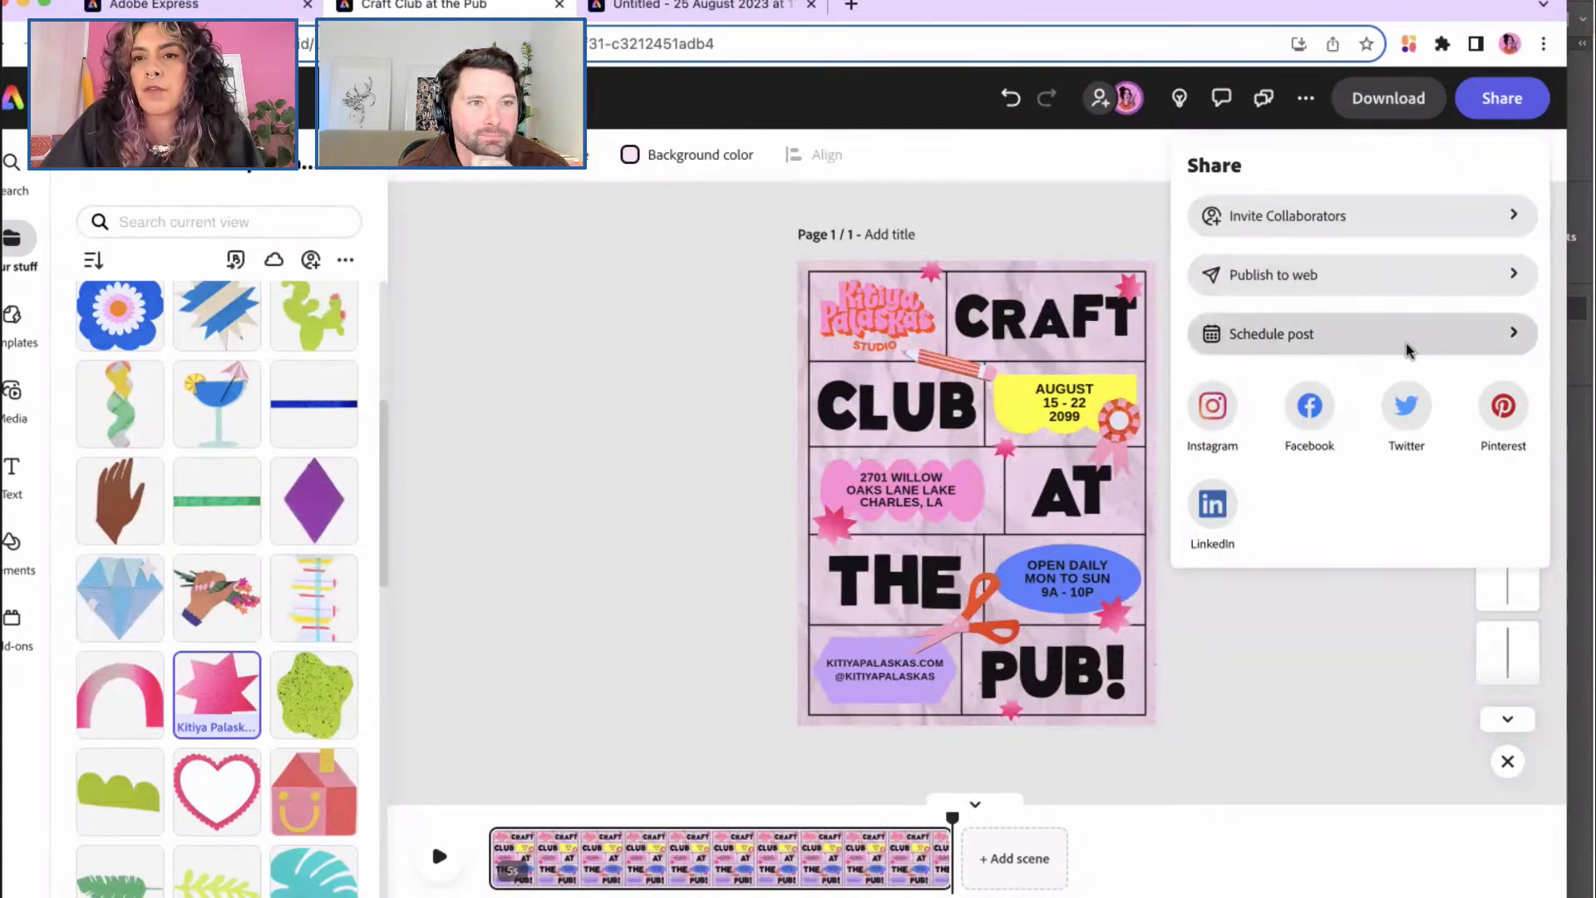
Step: Set the download to MP4 file format at Source size video resolution
click(1388, 100)
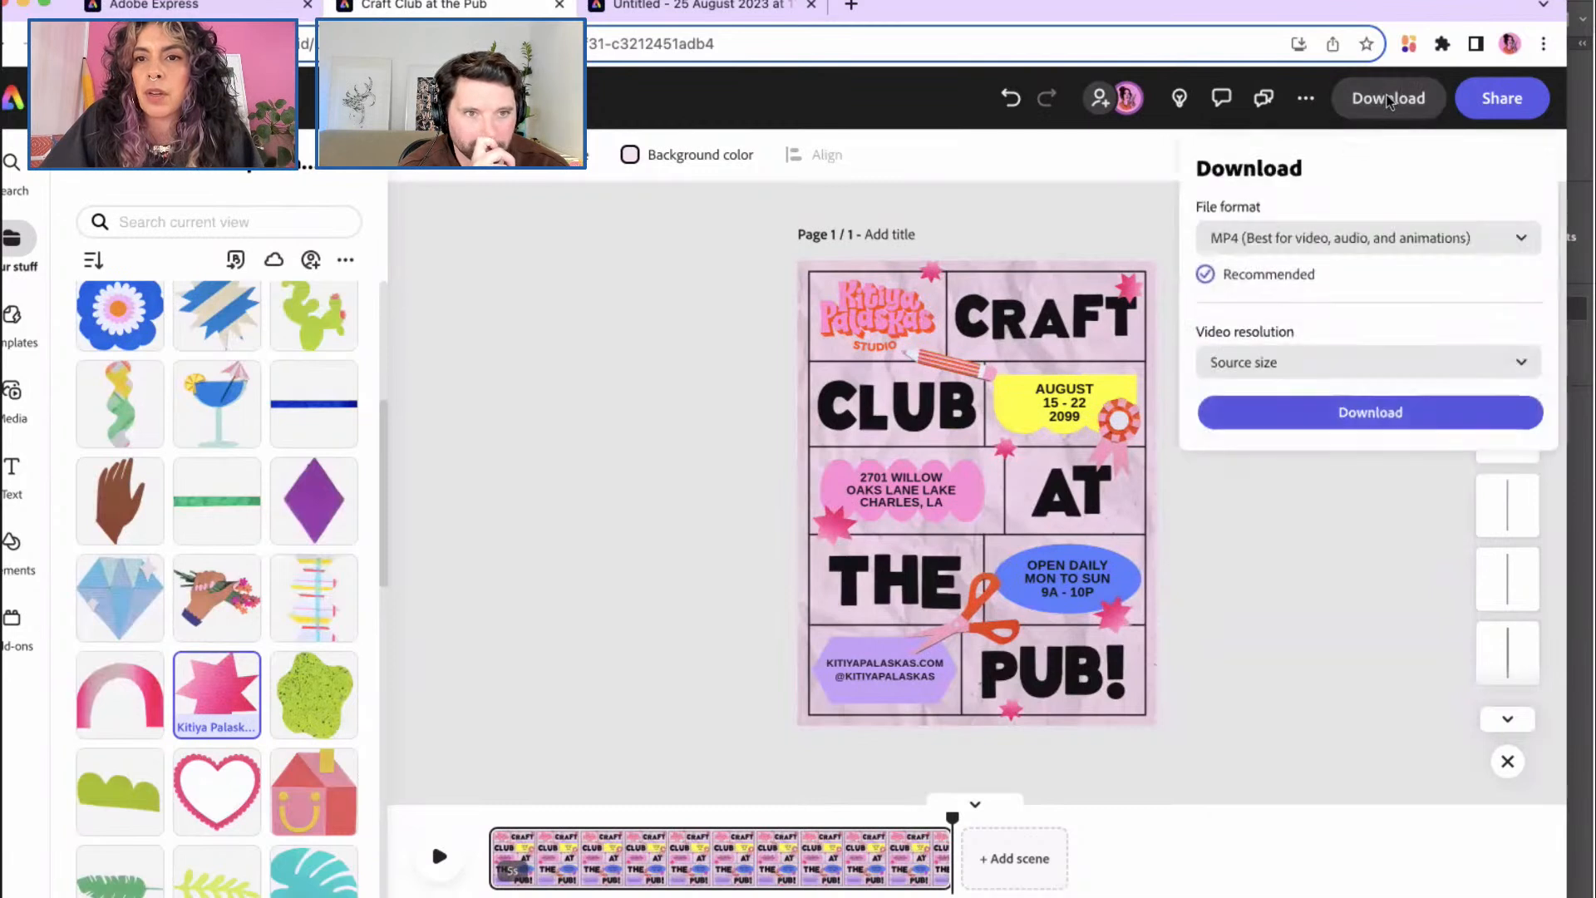
click(1521, 239)
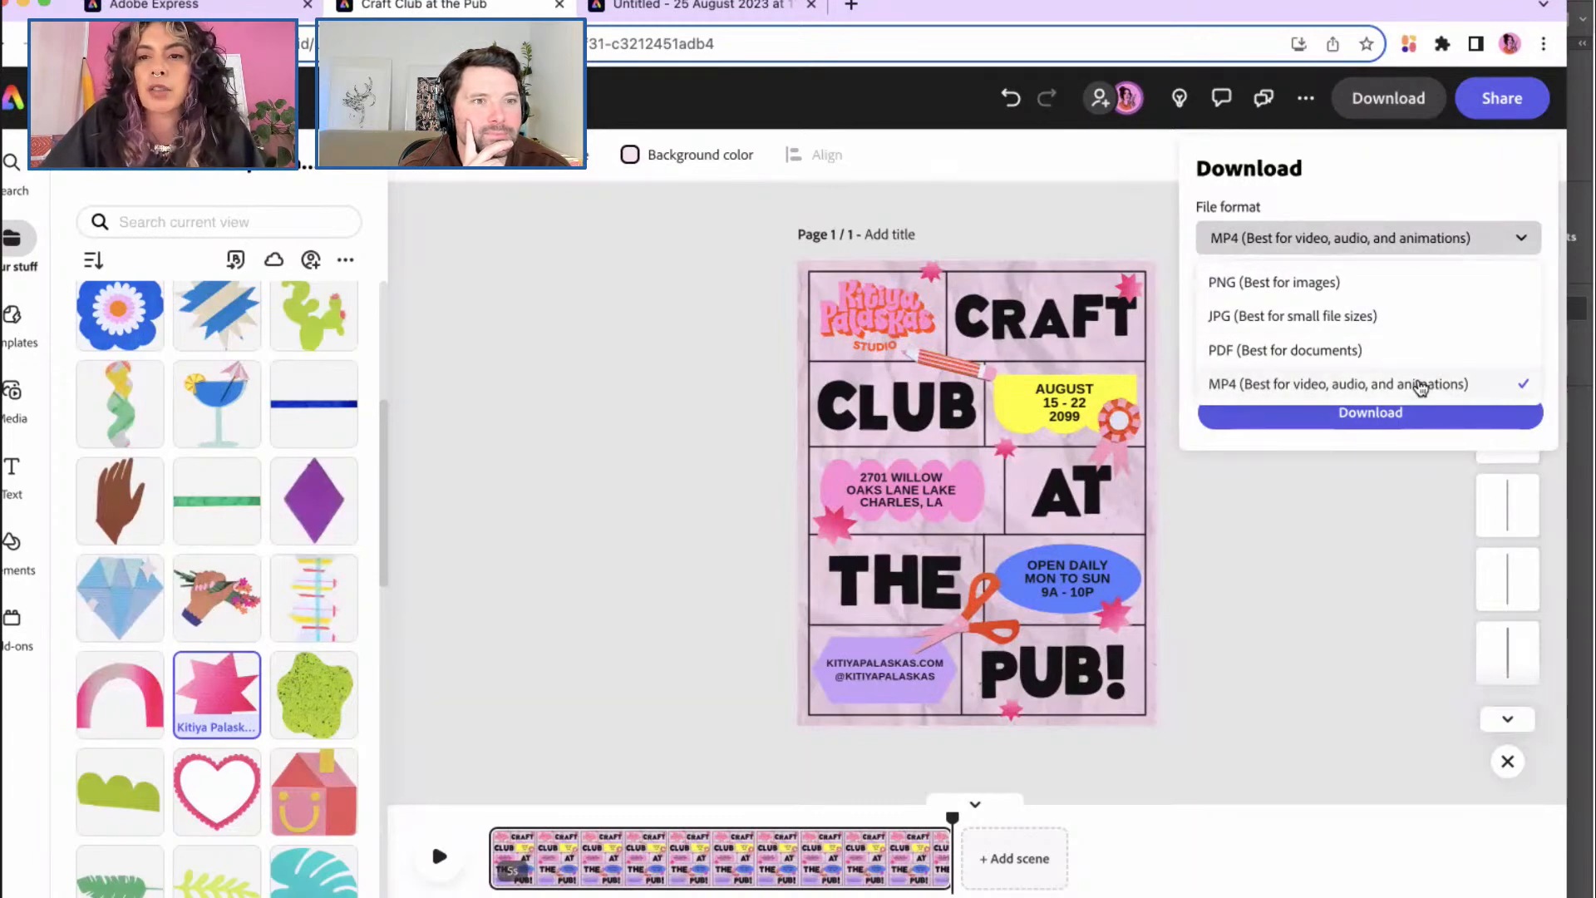
click(1452, 181)
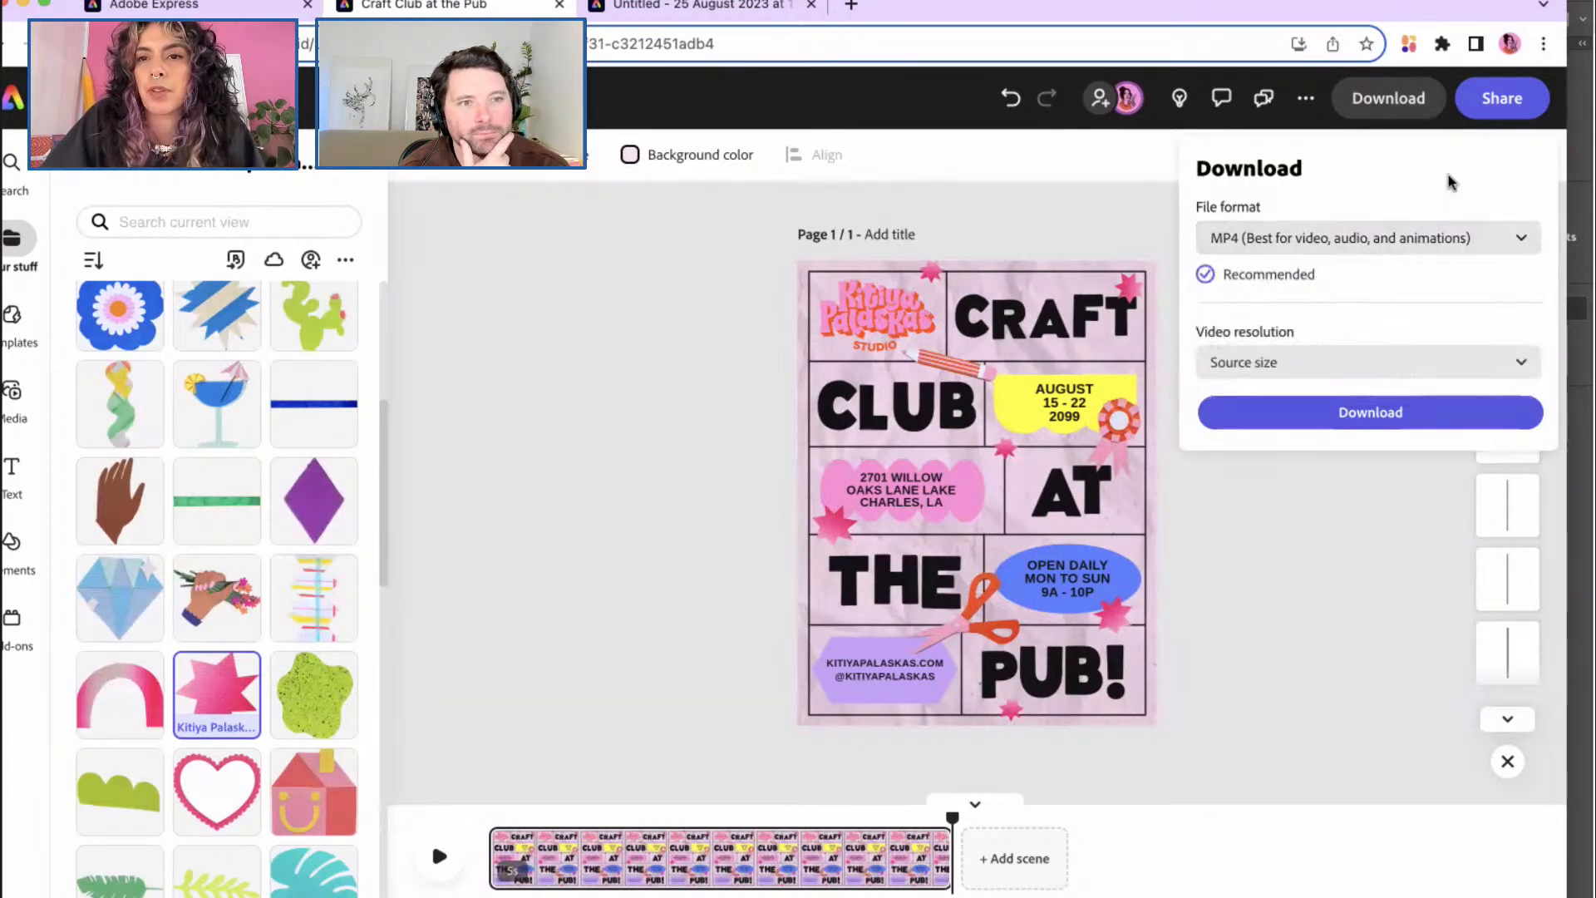
click(1387, 364)
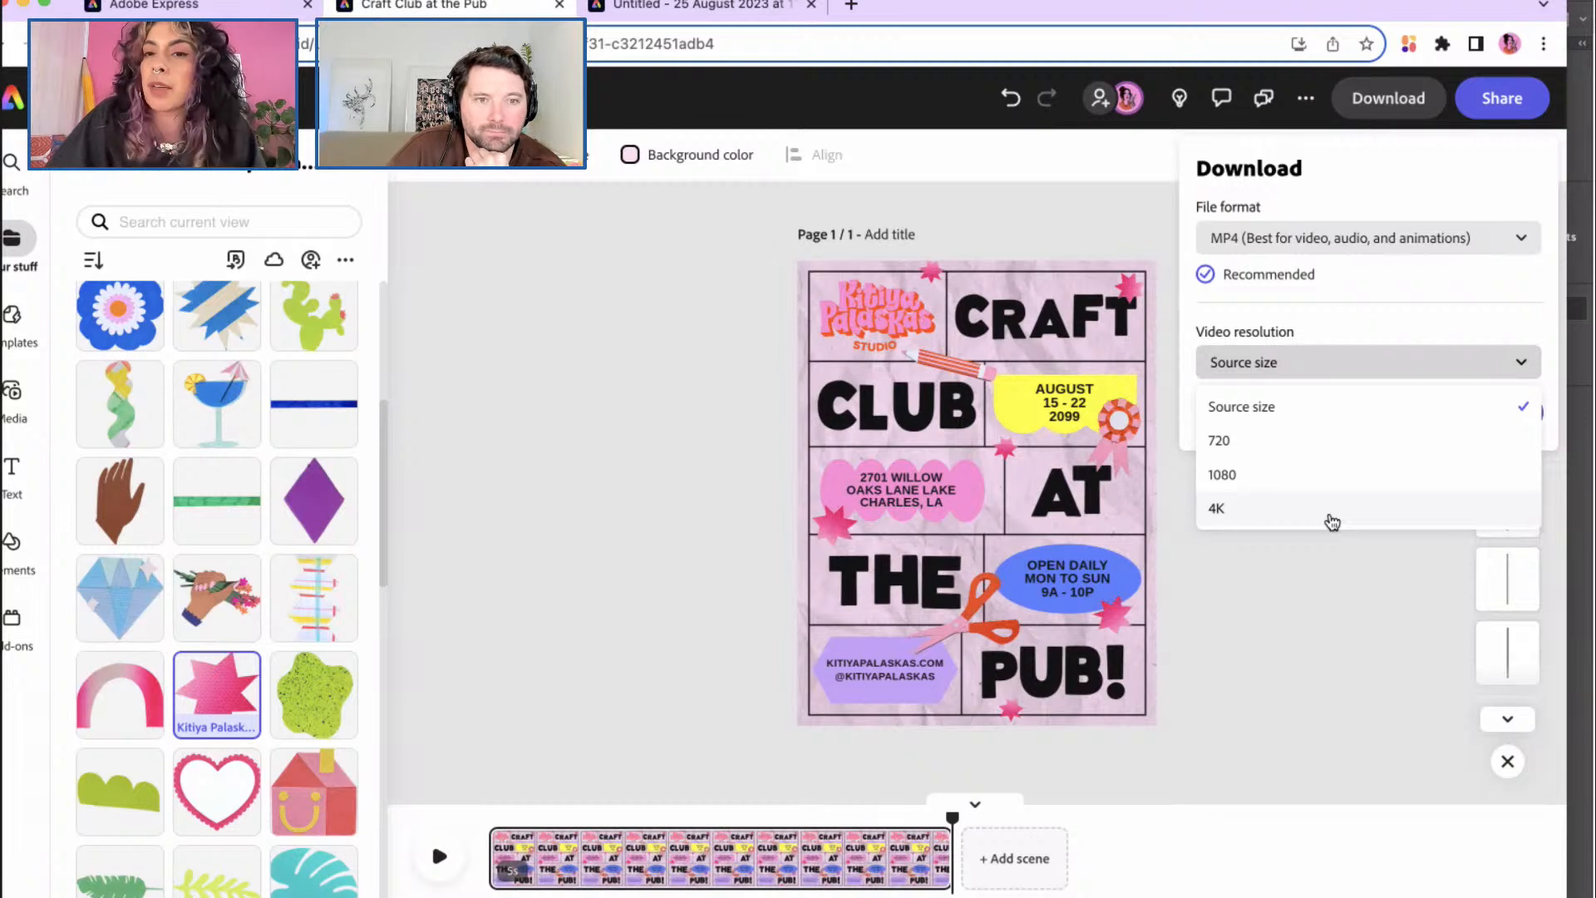
click(1471, 186)
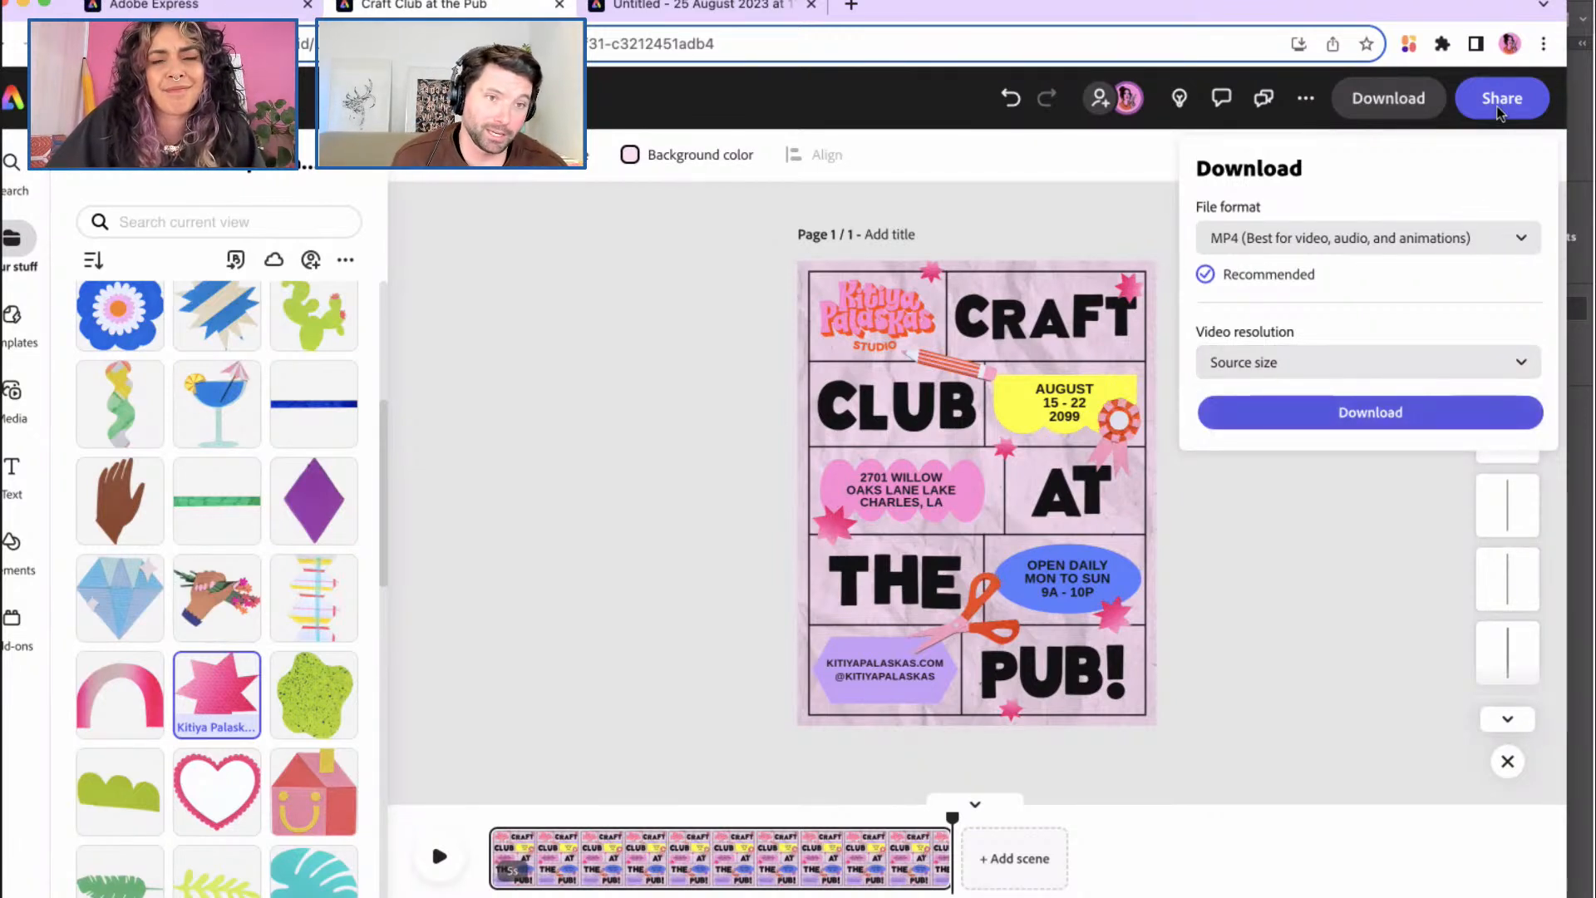
Step: Start scheduling the poster as a social post, open the channel list, then switch to the home tab
click(1502, 109)
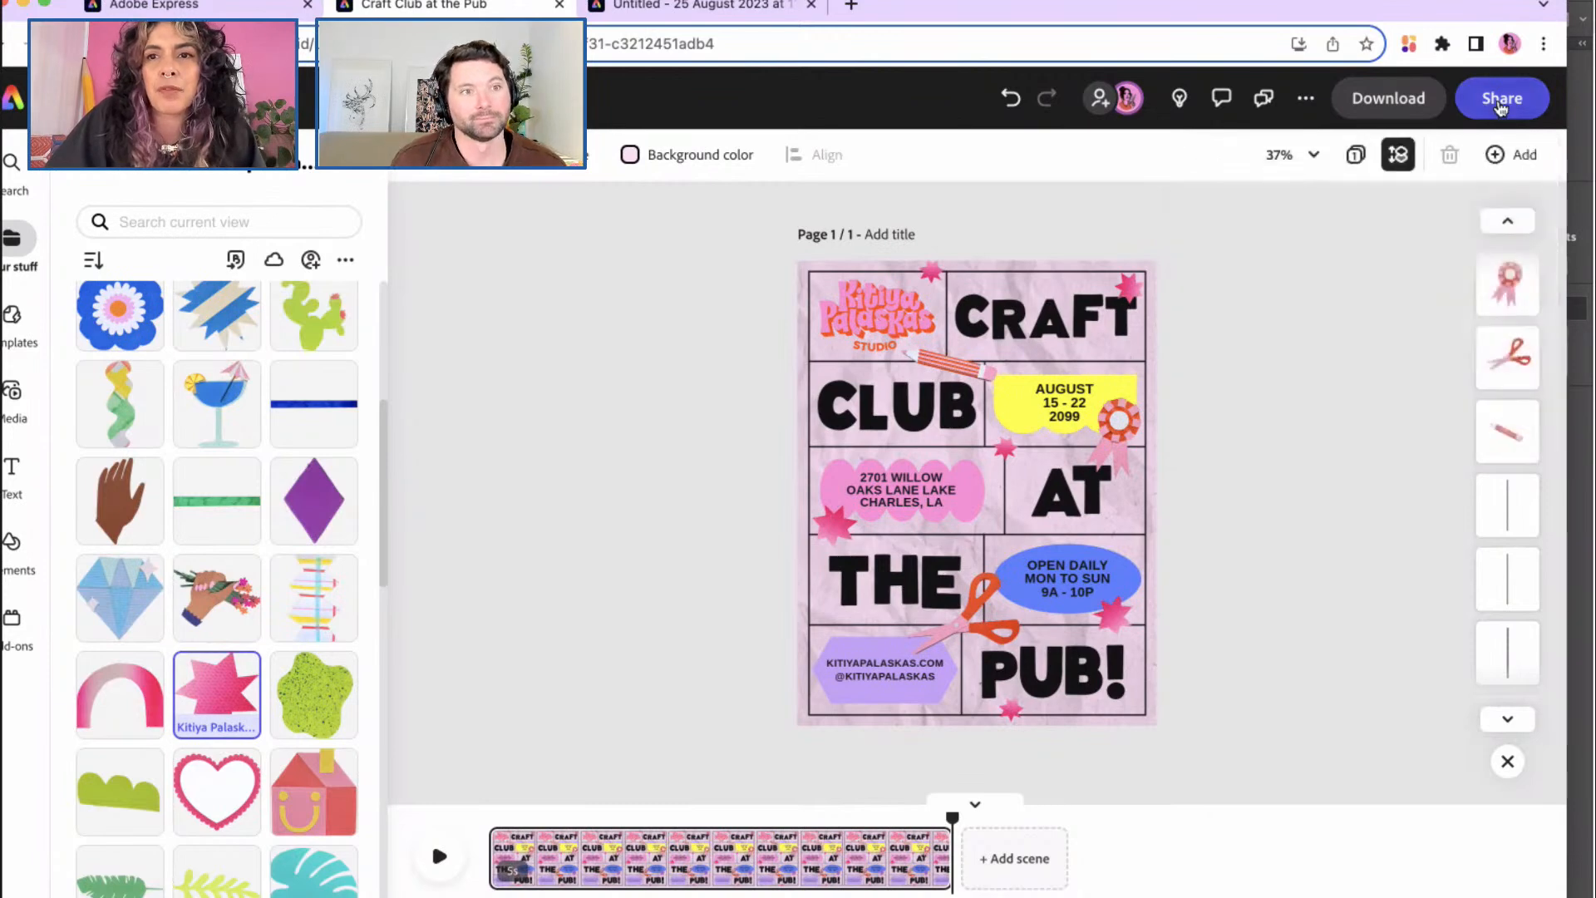
click(1501, 107)
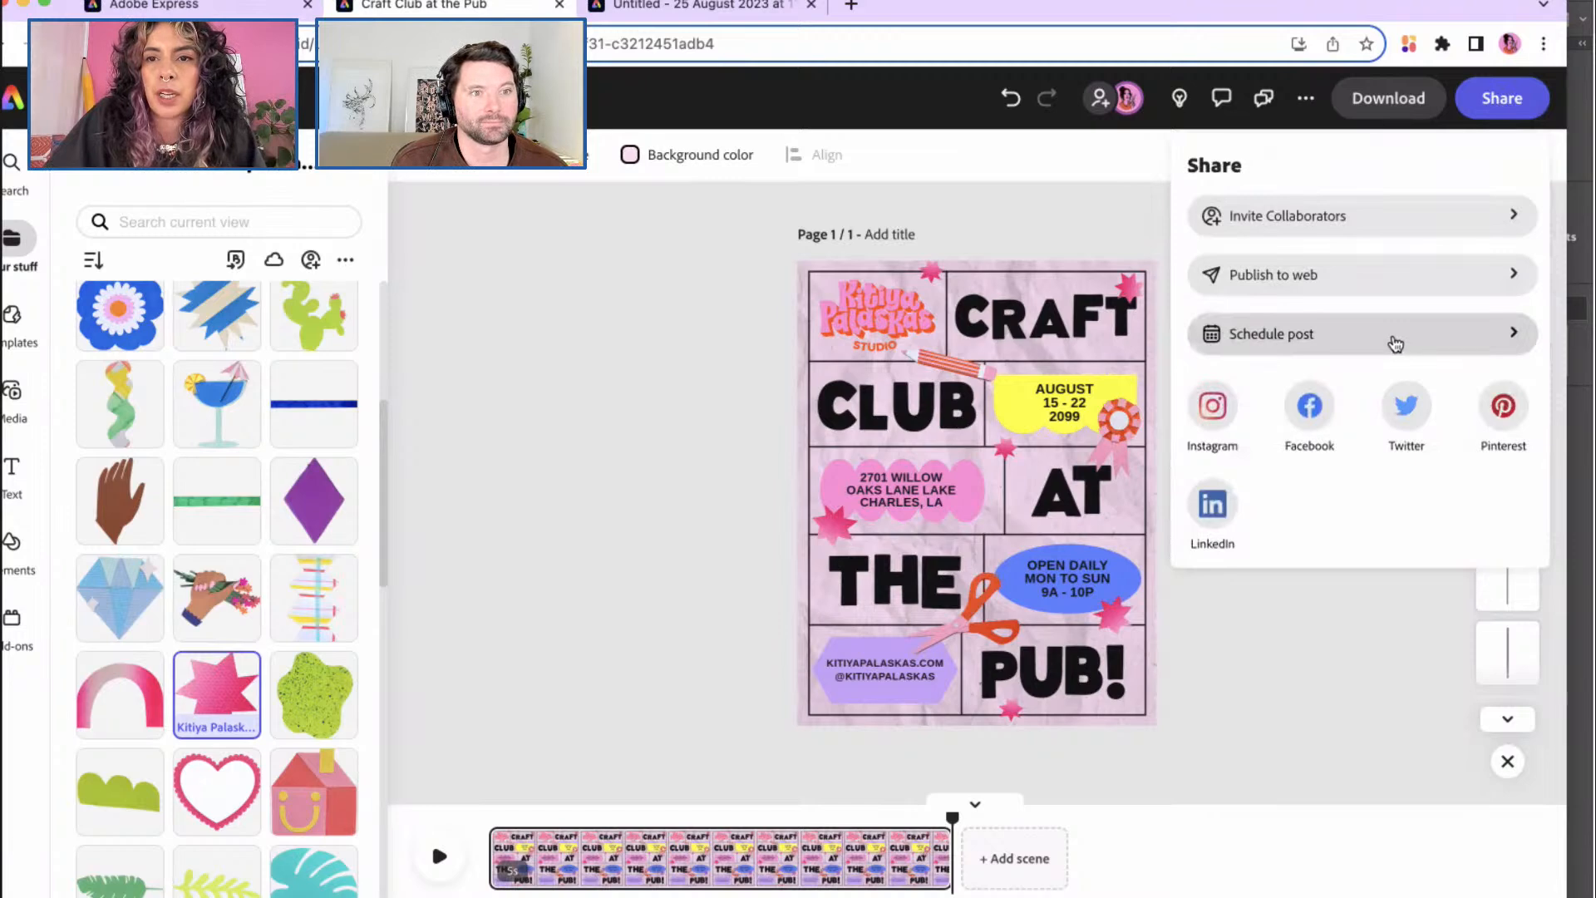
click(1396, 344)
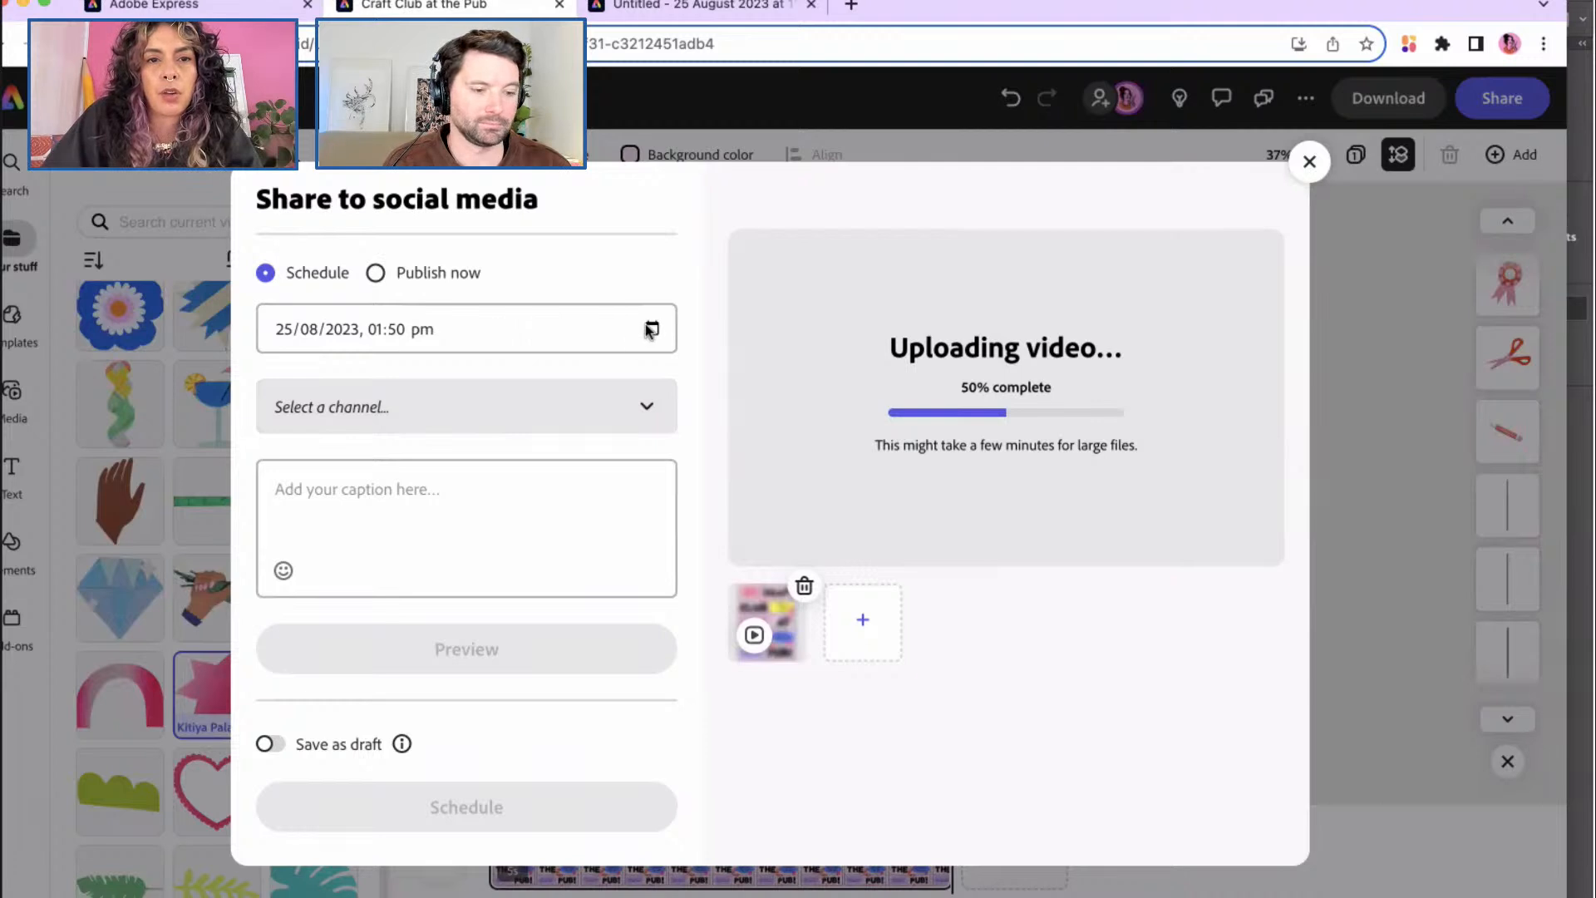
click(609, 411)
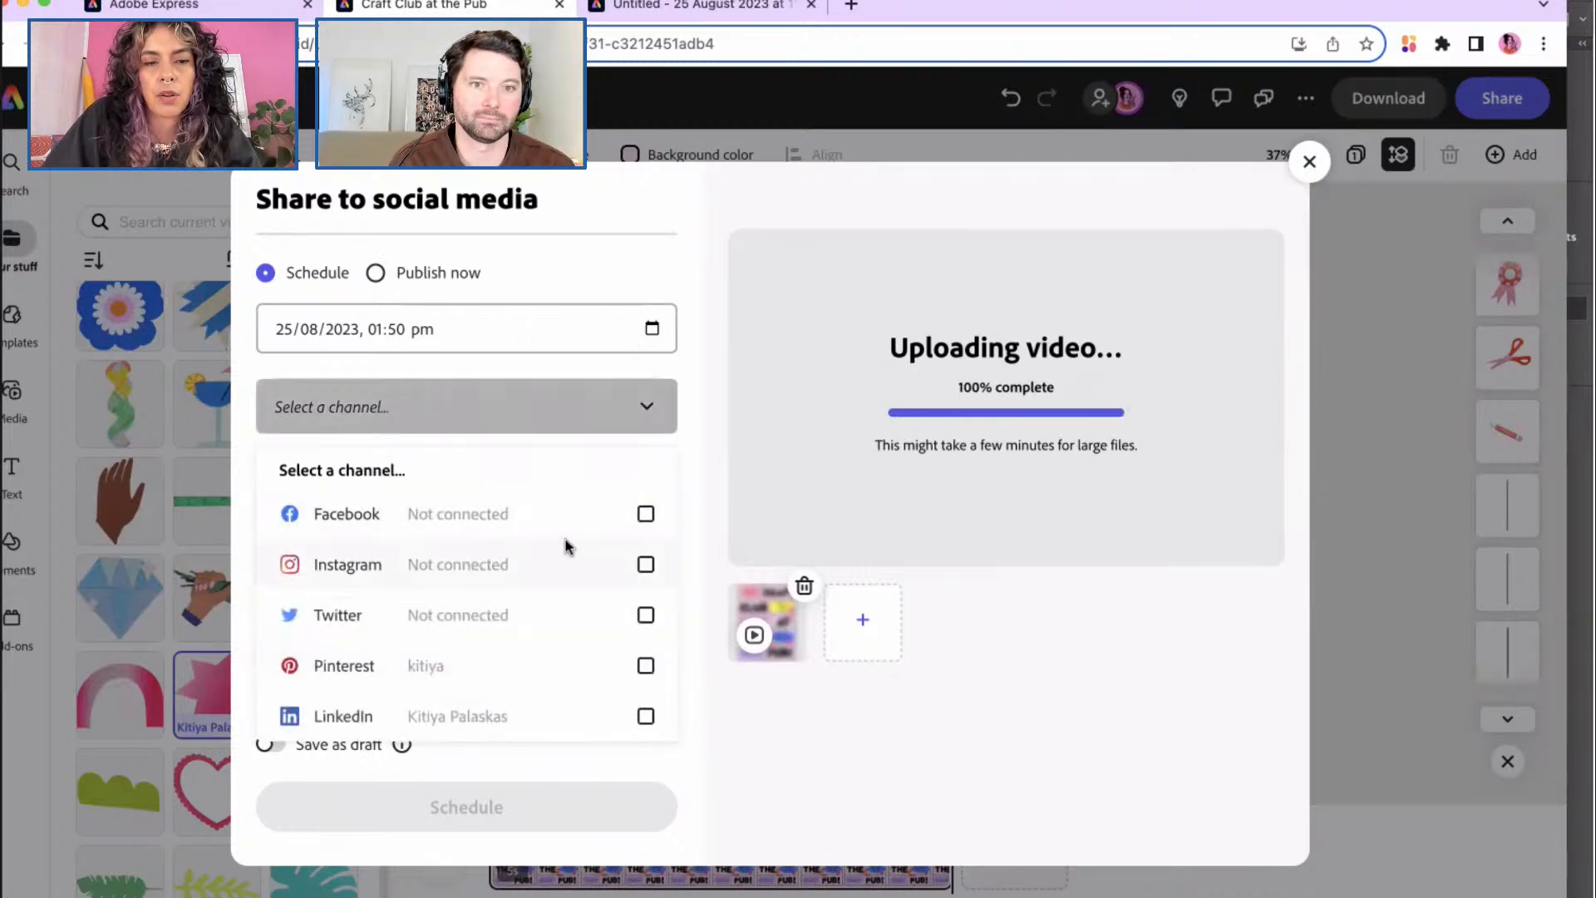
click(223, 9)
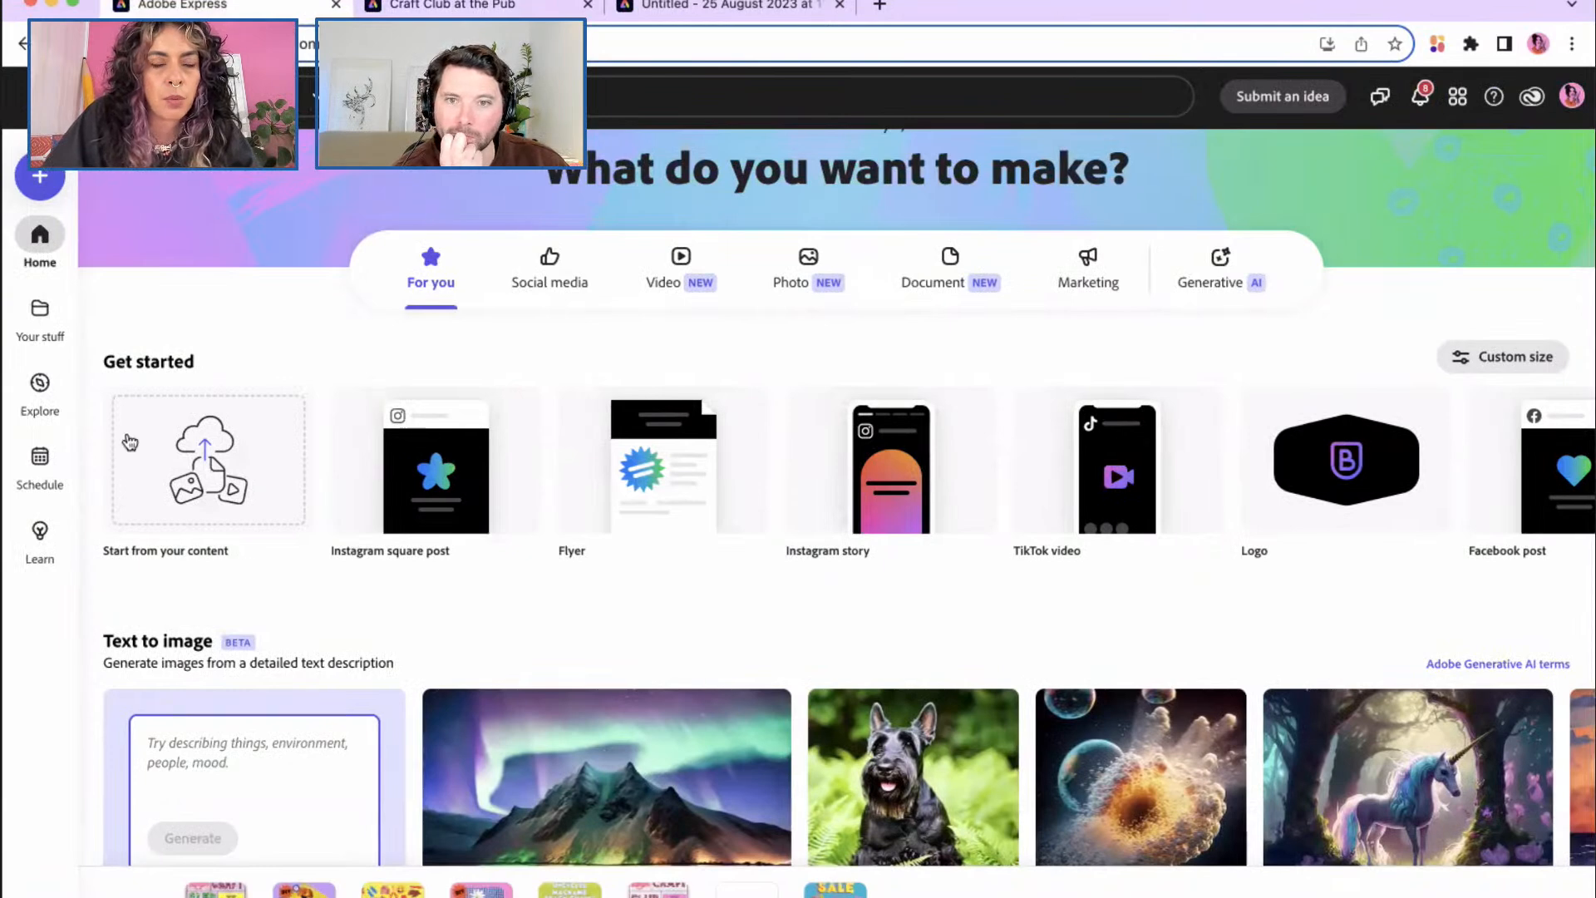
Step: Confirm Pinterest and LinkedIn are the connected scheduling accounts, then return to the poster's share dialog
click(42, 470)
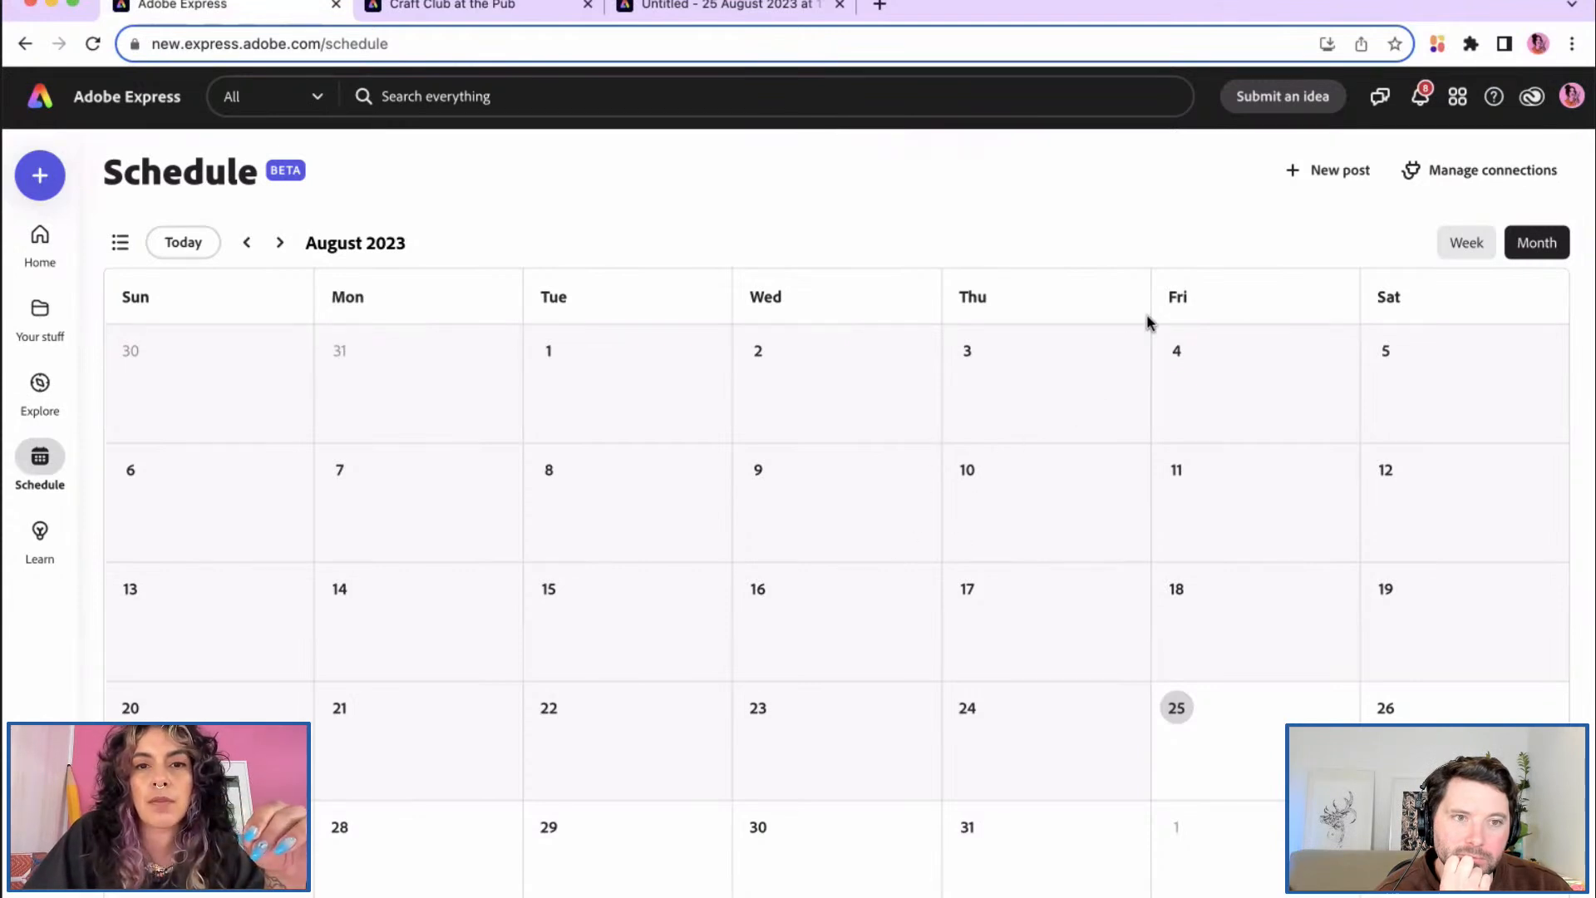
click(1435, 175)
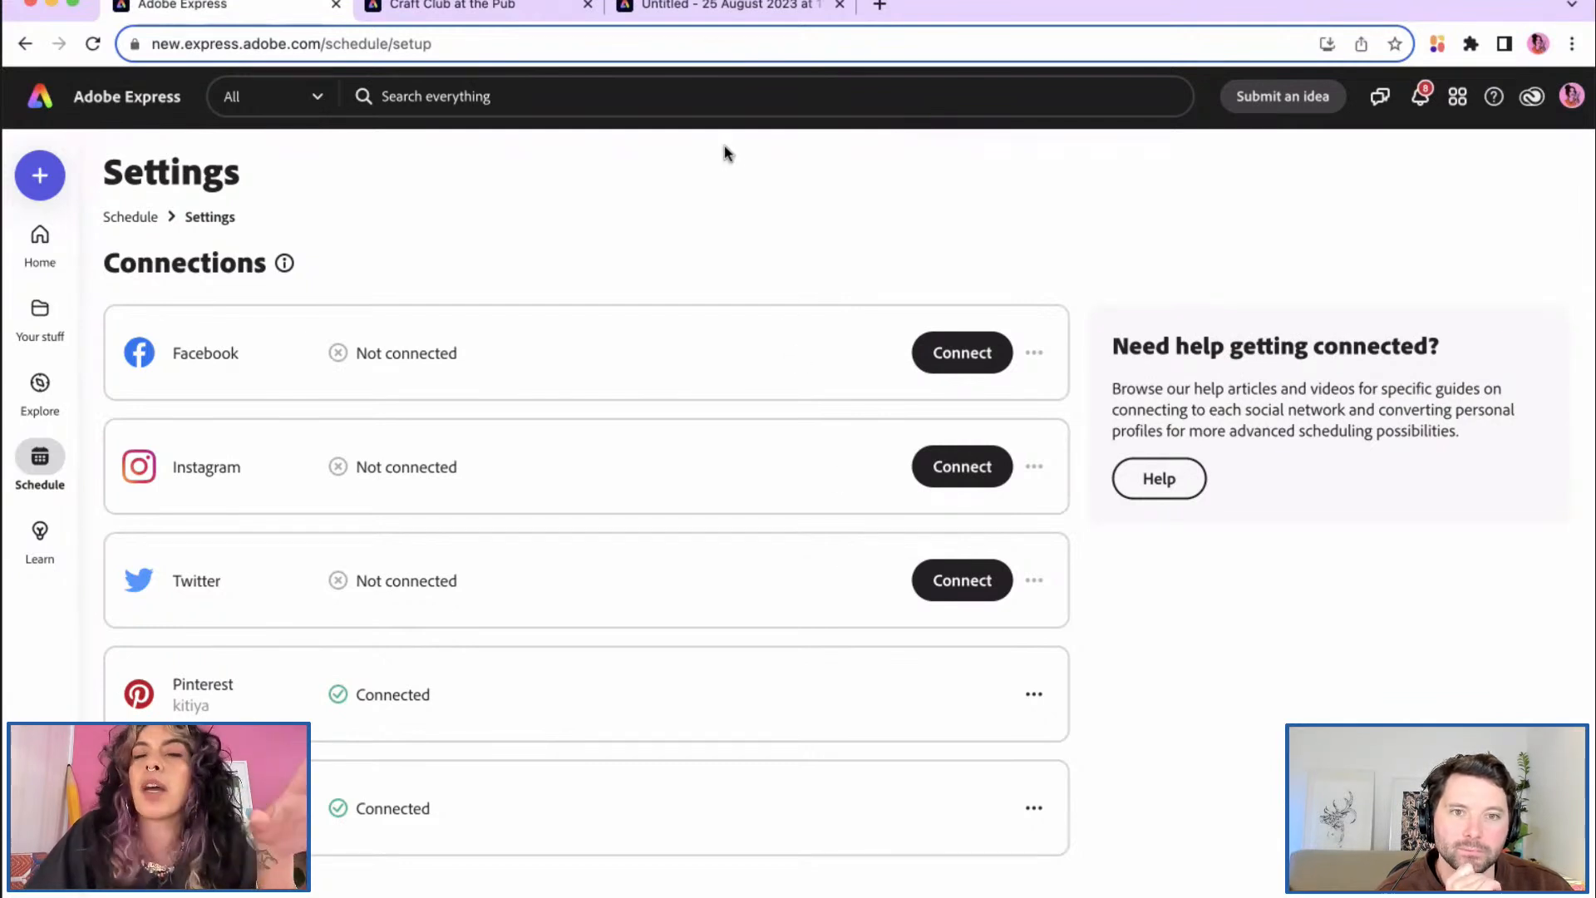
click(492, 6)
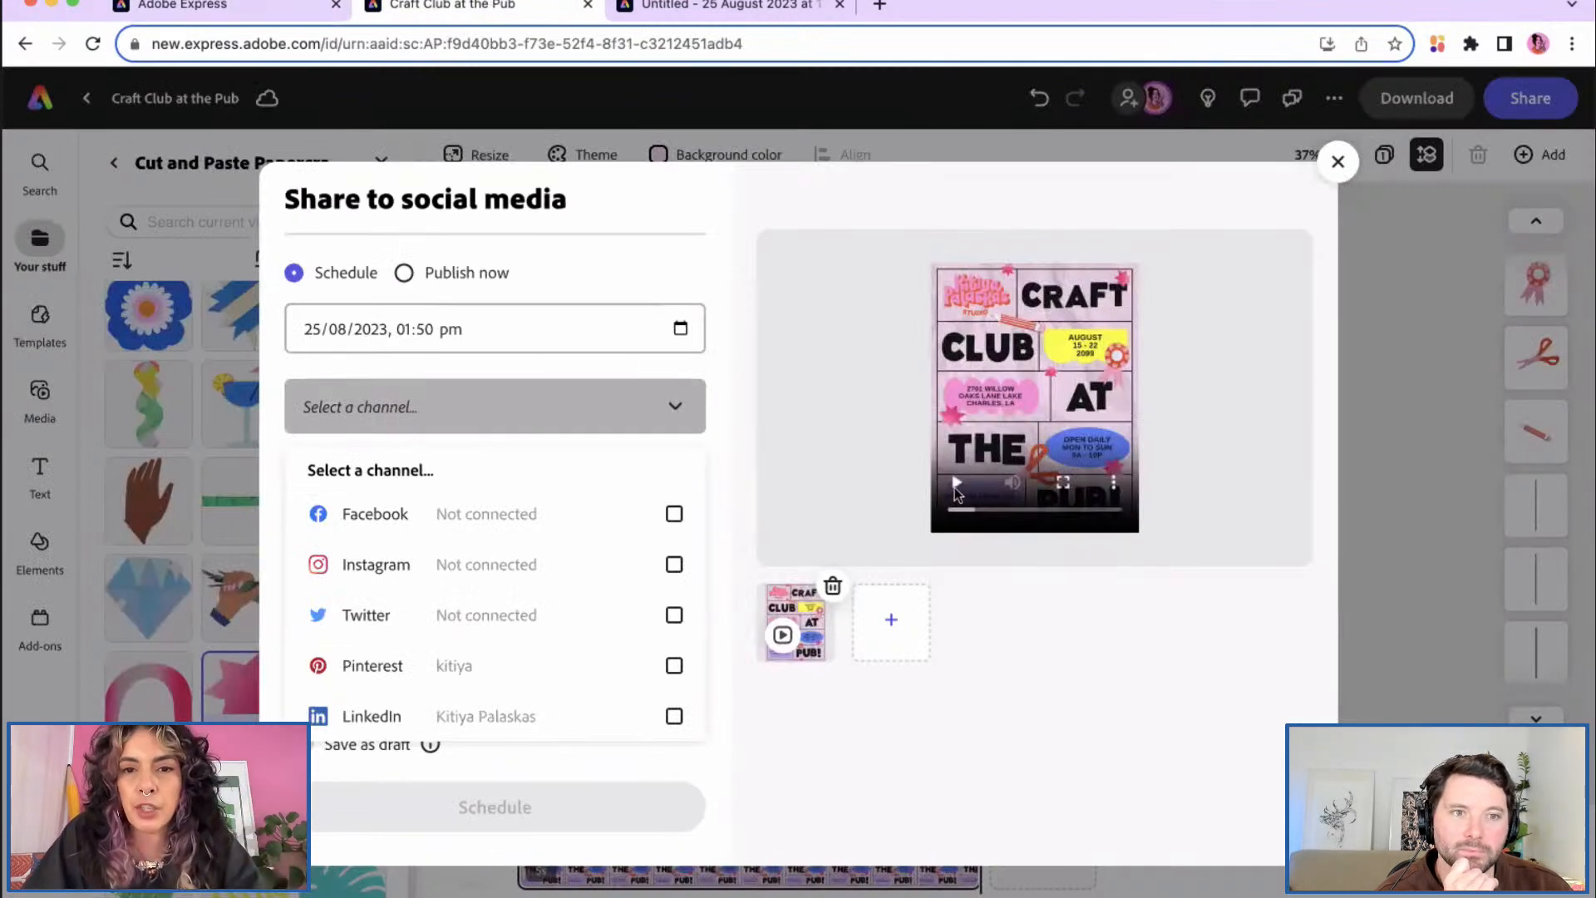
Step: Change the post date to 26/08/2023 at 09:04 pm and pick LinkedIn as the channel
click(955, 482)
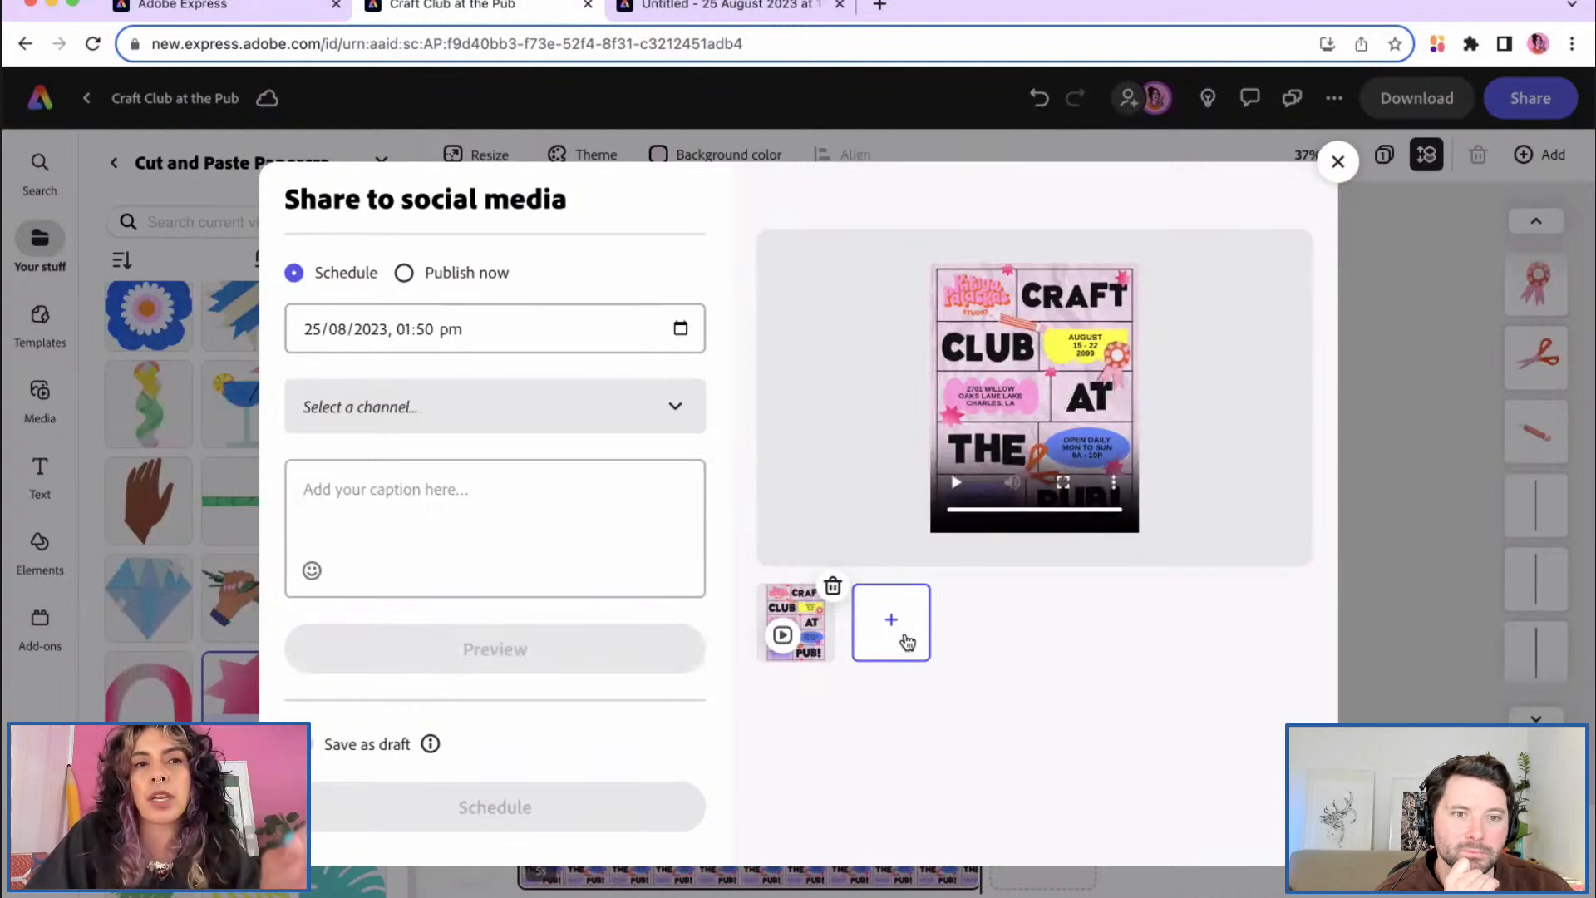
click(681, 329)
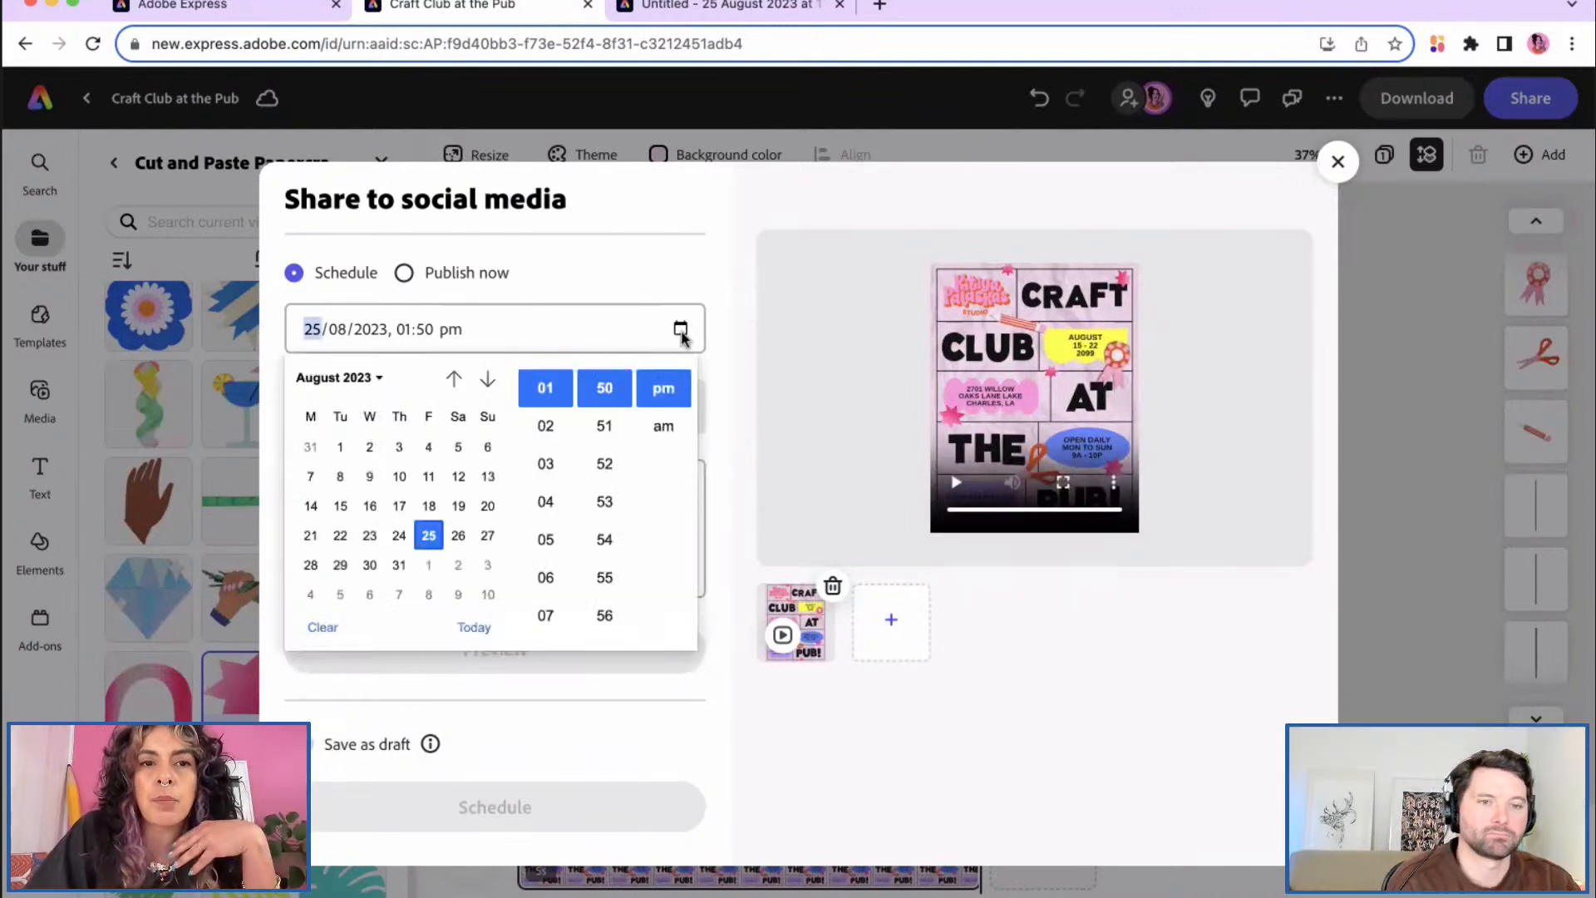
click(456, 536)
scroll(549, 573, down, 2)
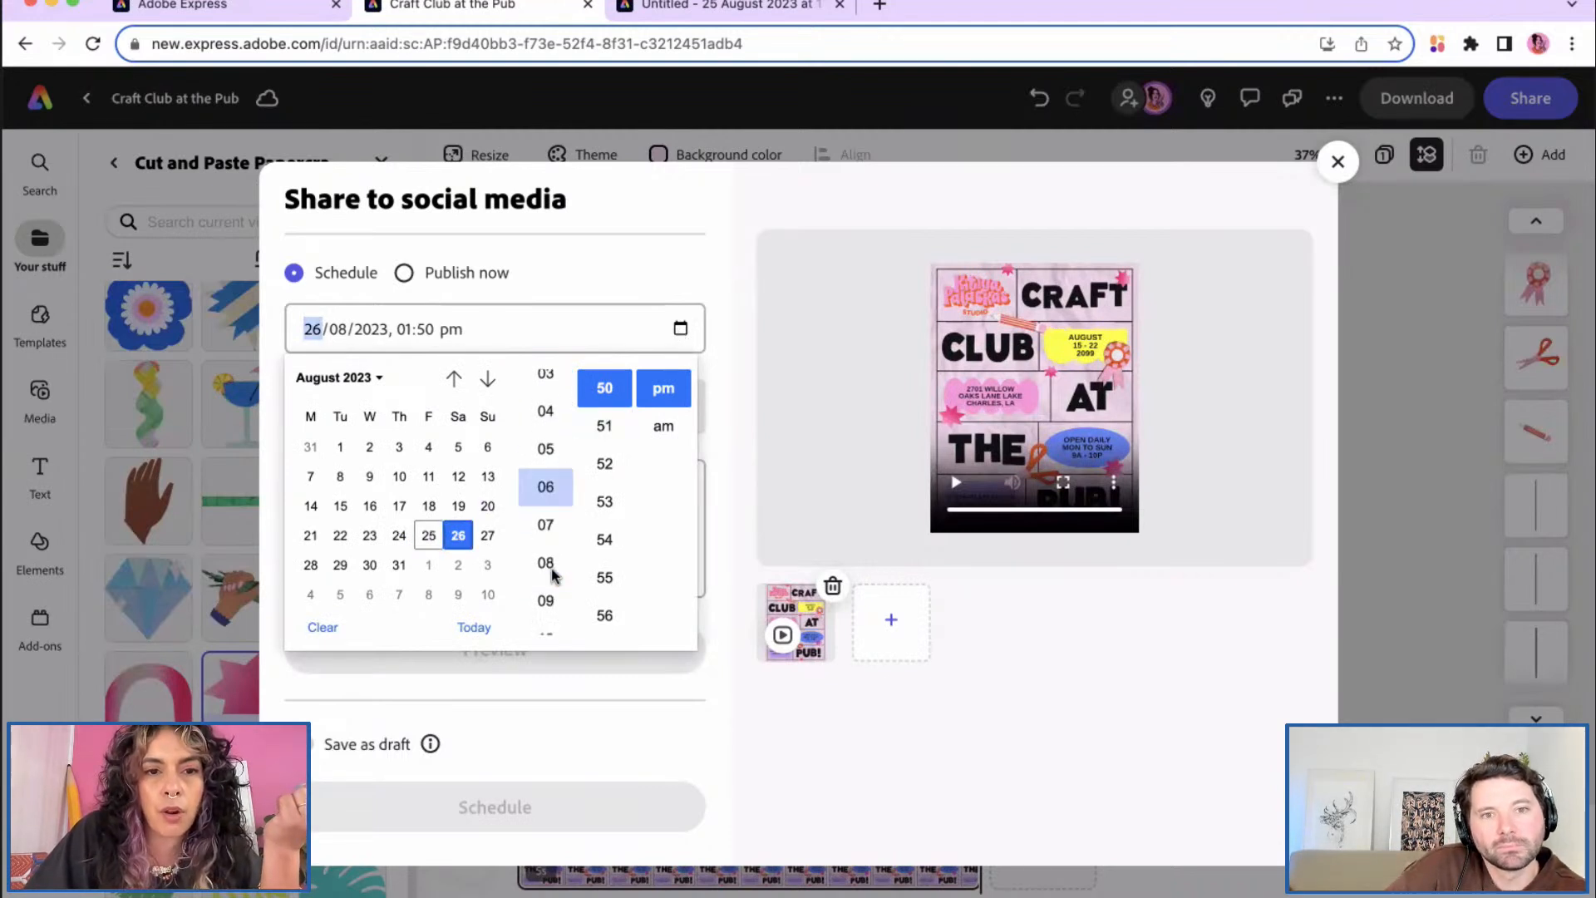
click(545, 559)
scroll(605, 487, up, 3)
scroll(604, 486, up, 9)
scroll(604, 486, up, 5)
click(604, 389)
click(665, 398)
click(646, 284)
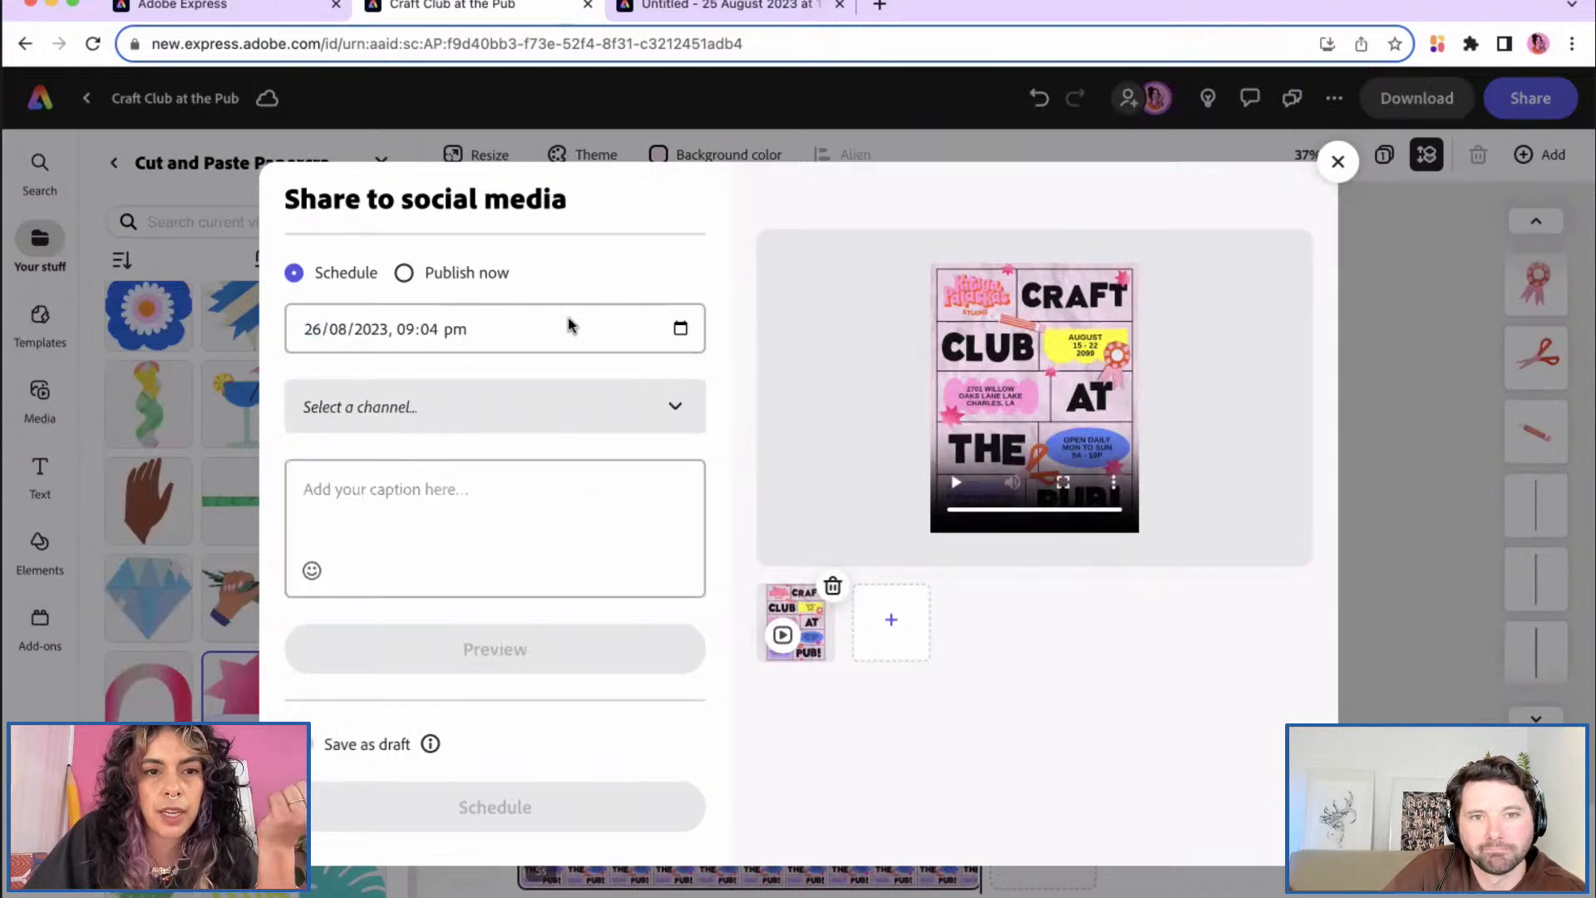
click(525, 391)
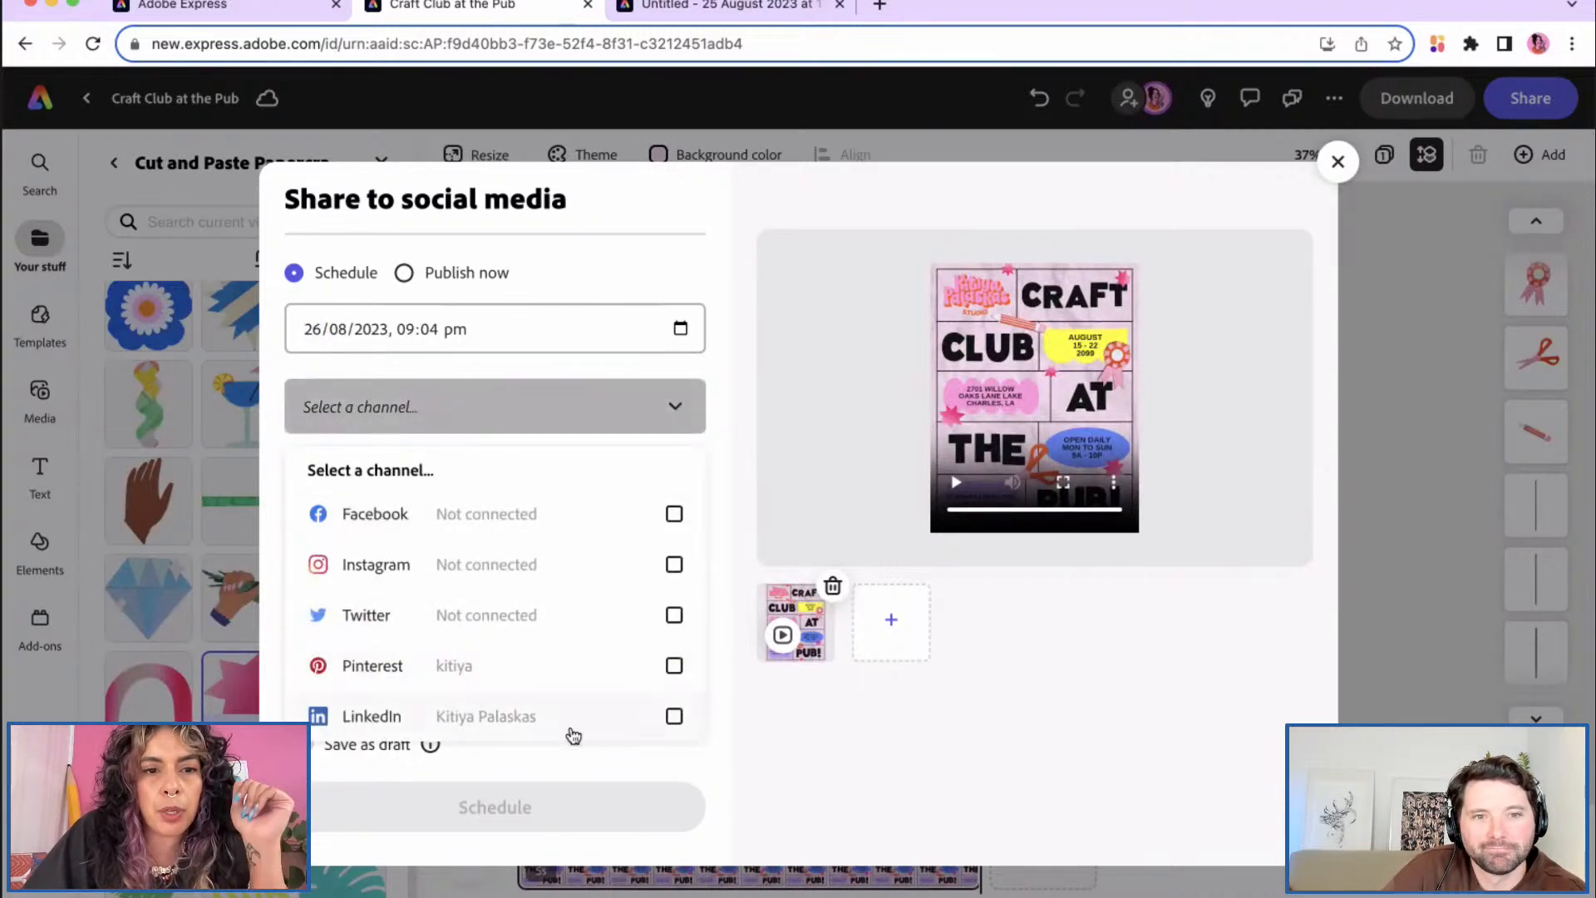
click(674, 719)
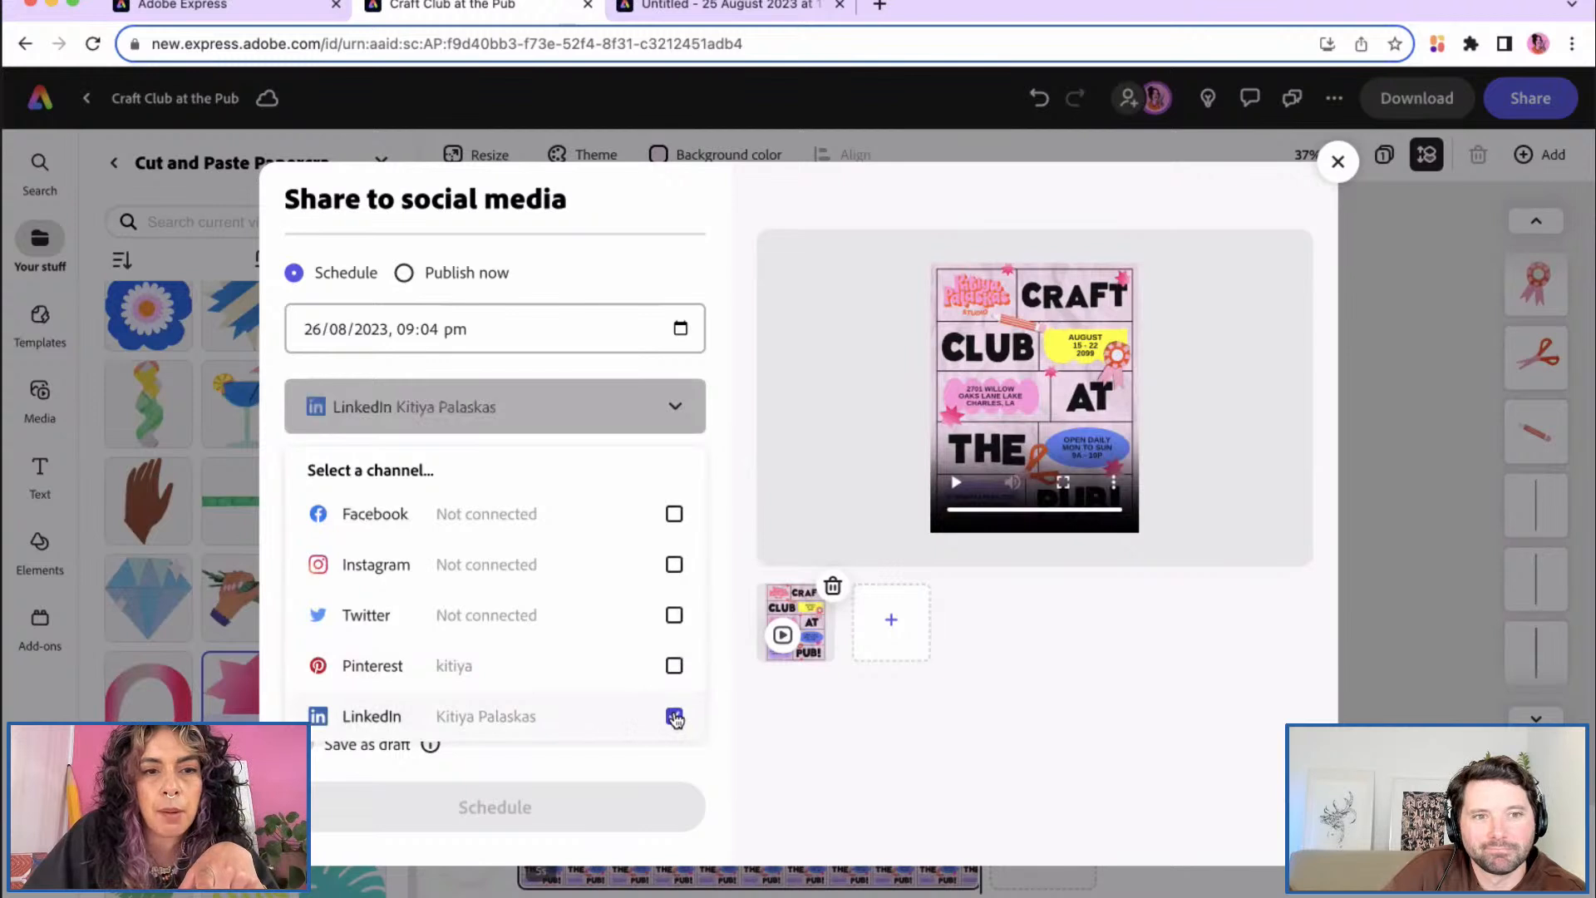
Step: Write the caption 'THIS IS A CAPTION!' followed by a smiling-face-with-hearts emoji
click(715, 436)
click(576, 509)
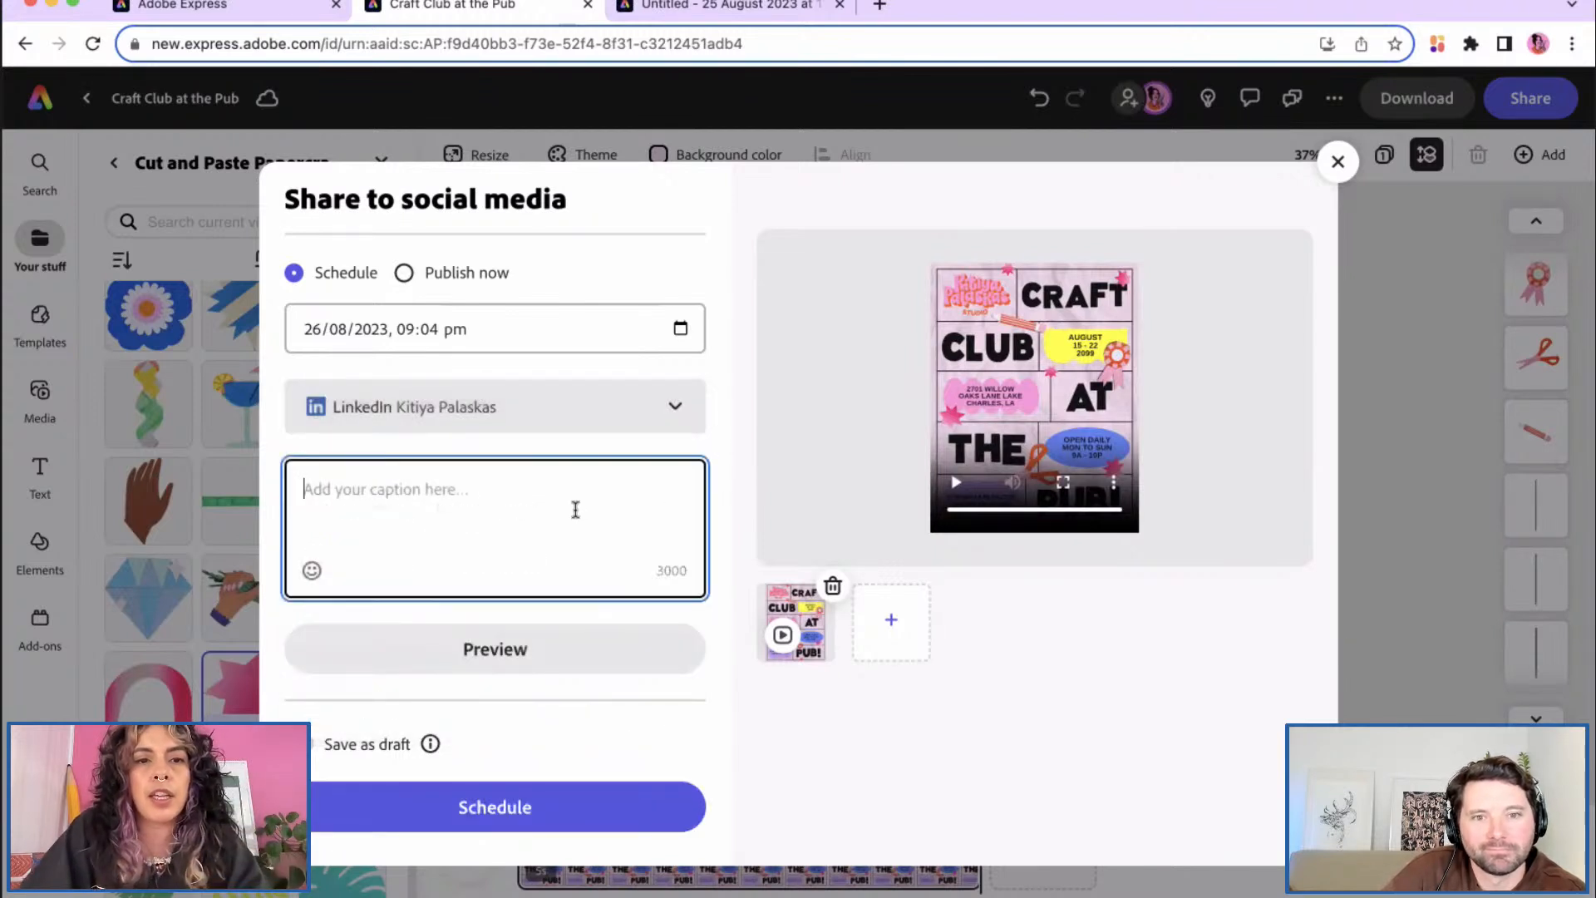
text(THIS IS A CAPTION!)
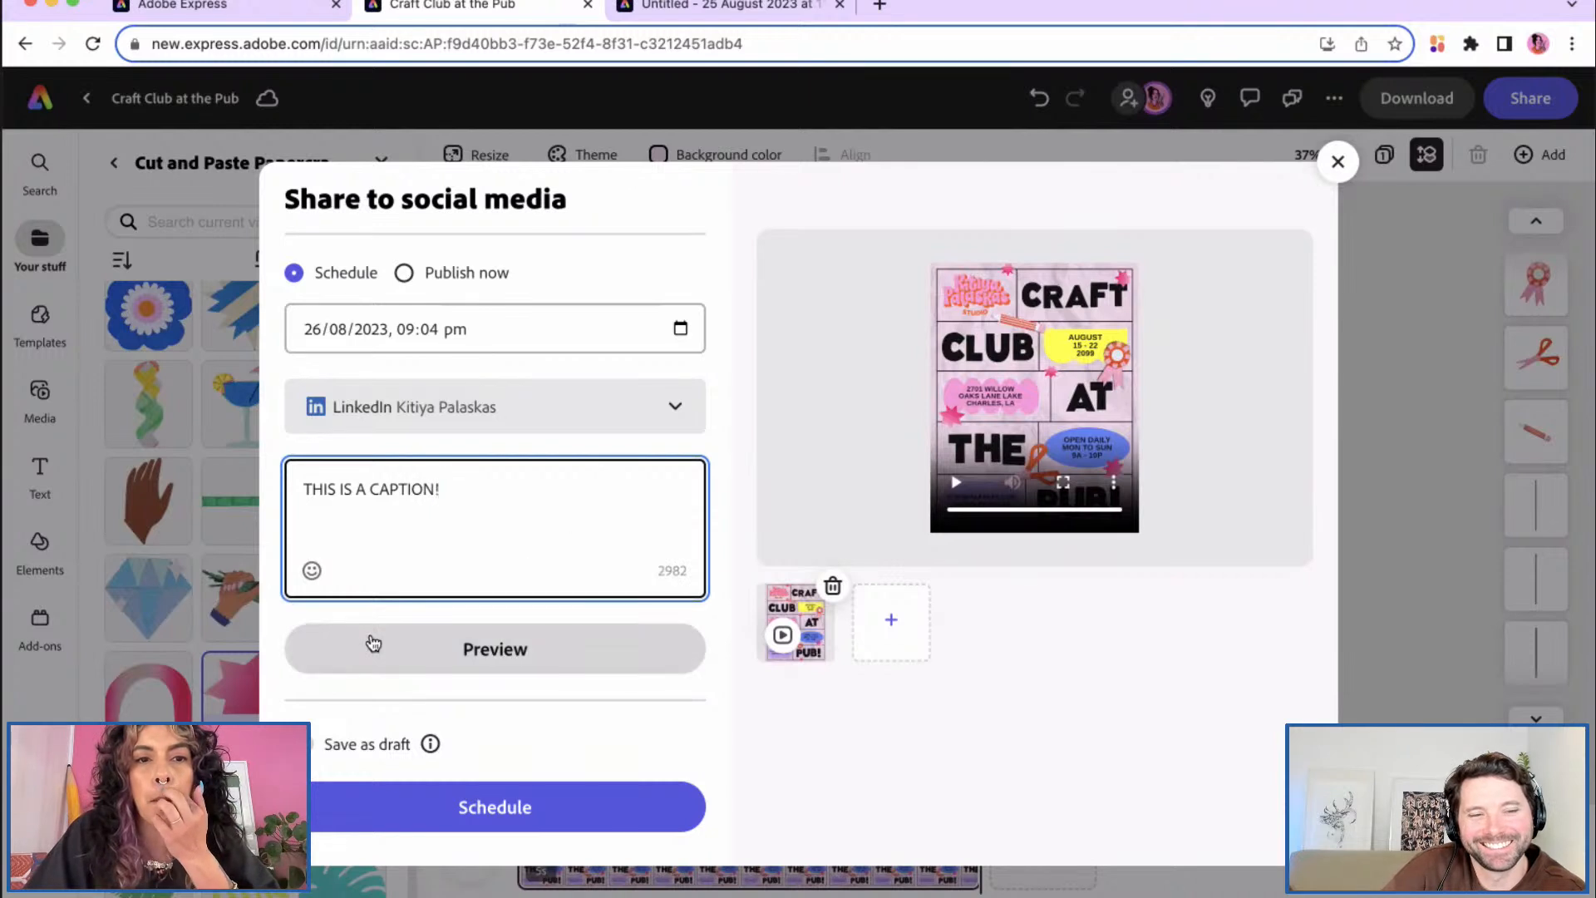
click(313, 573)
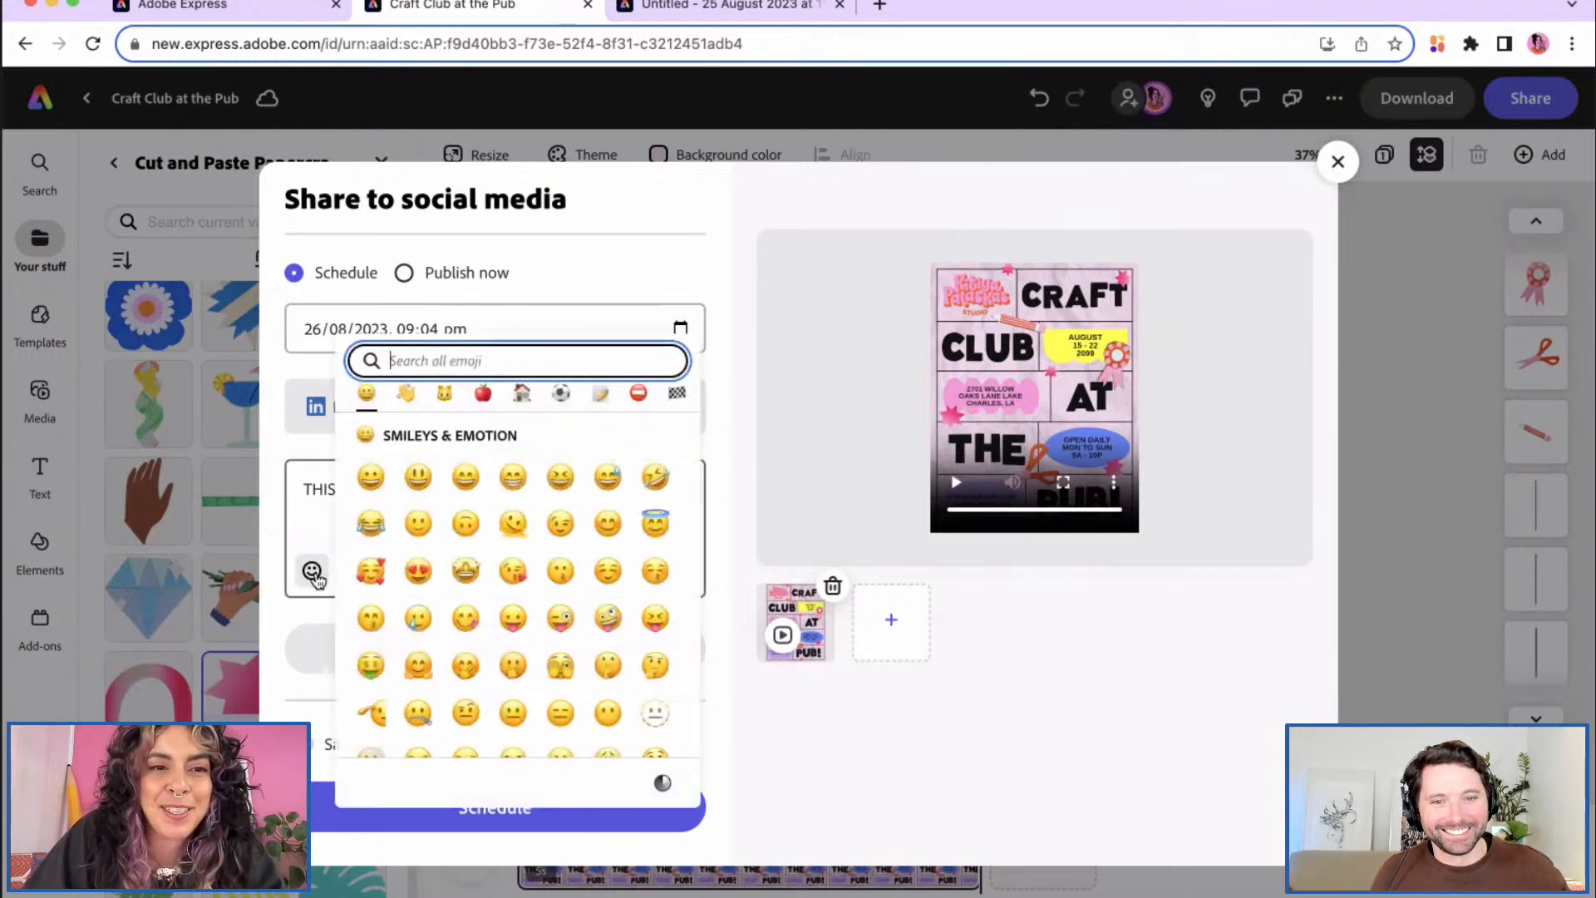
click(370, 571)
click(441, 490)
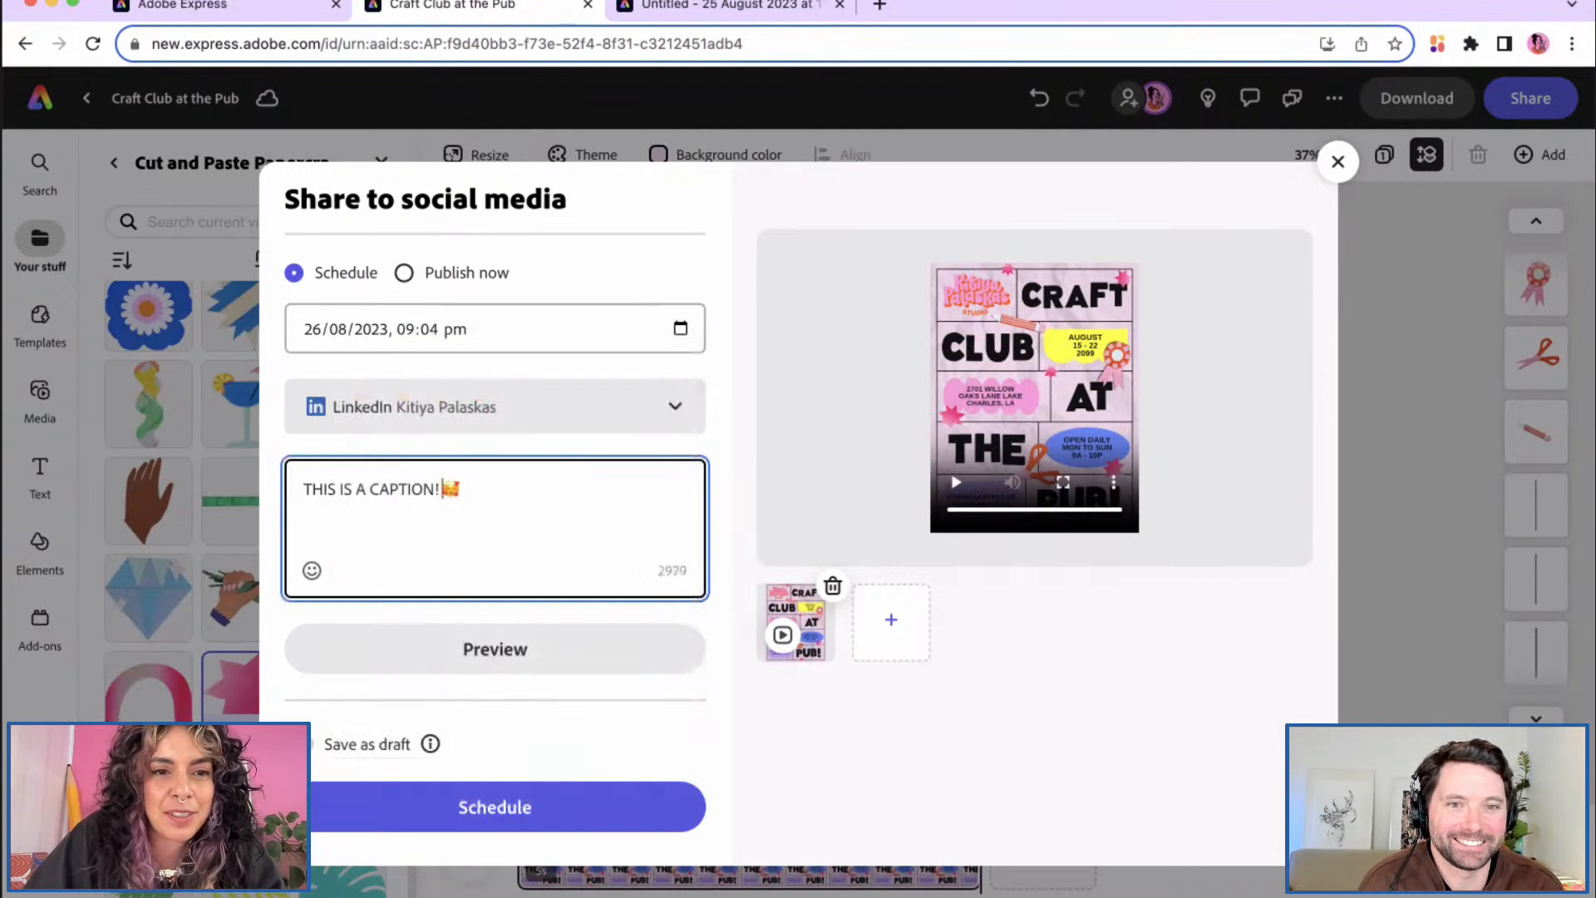
Step: Preview the LinkedIn post, then switch on Save as draft
click(441, 653)
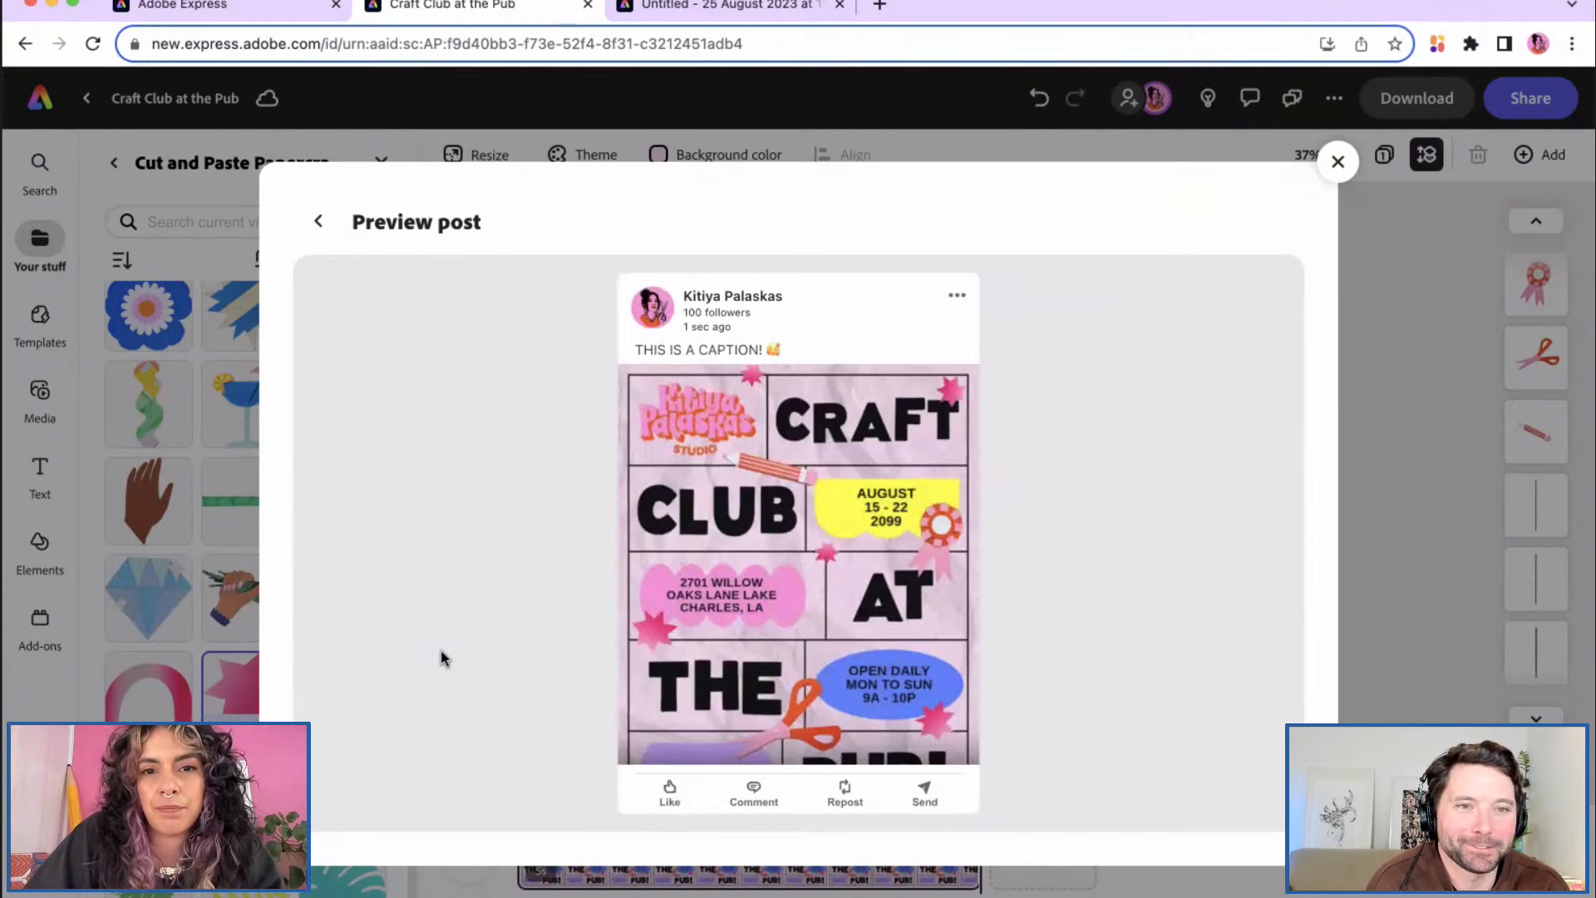
click(313, 222)
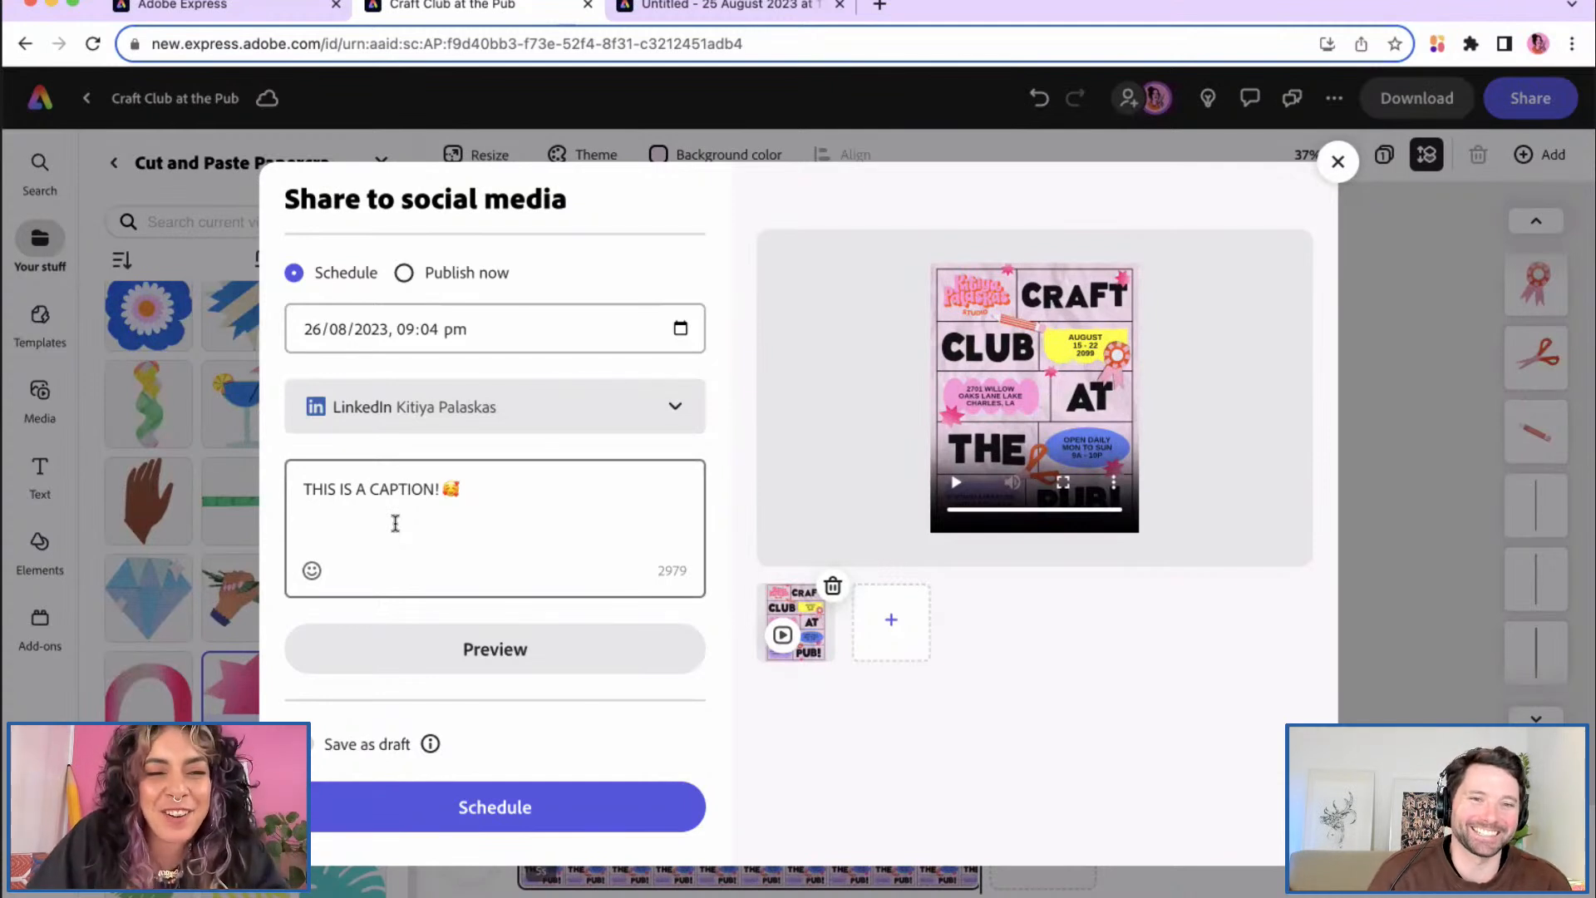
click(300, 744)
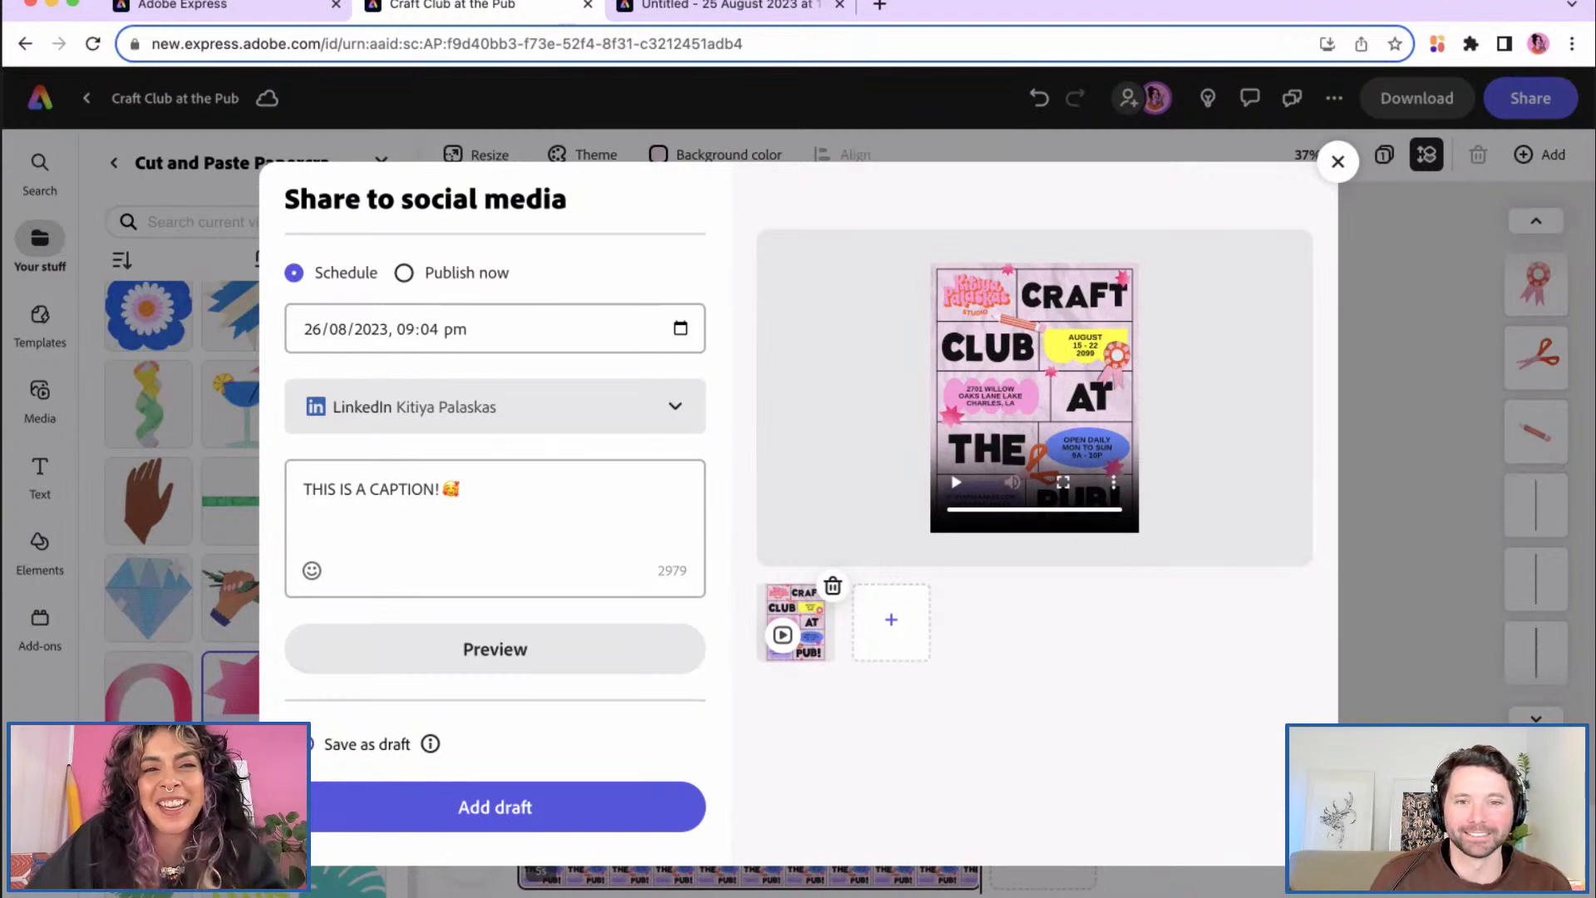
Step: Add the LinkedIn post to drafts, closing the share dialog back to the poster editor
click(409, 808)
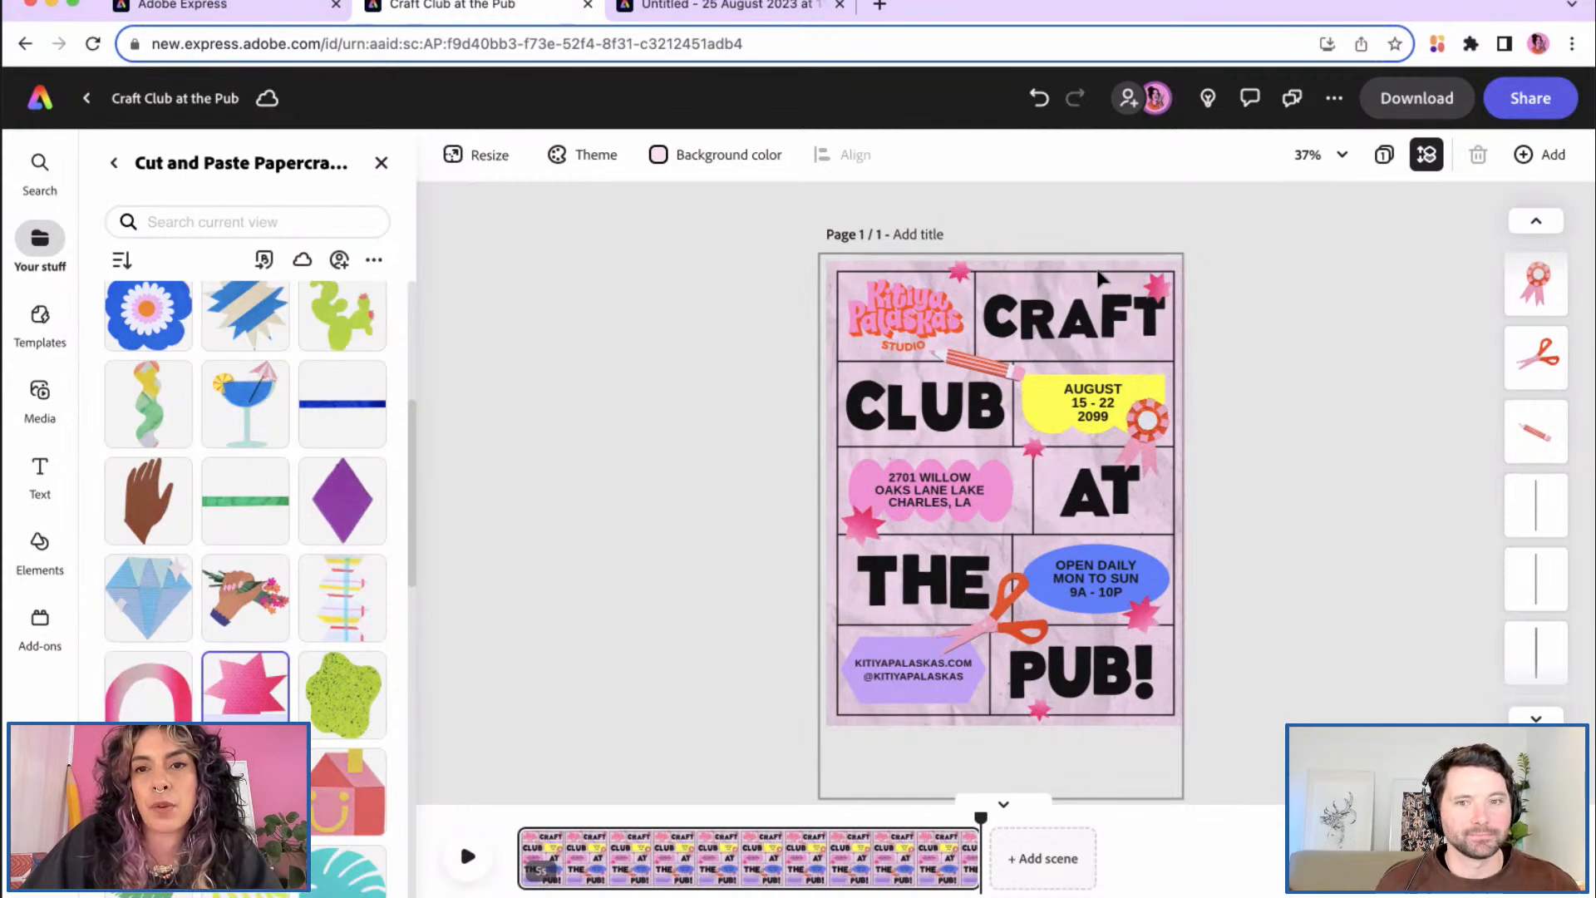
click(479, 157)
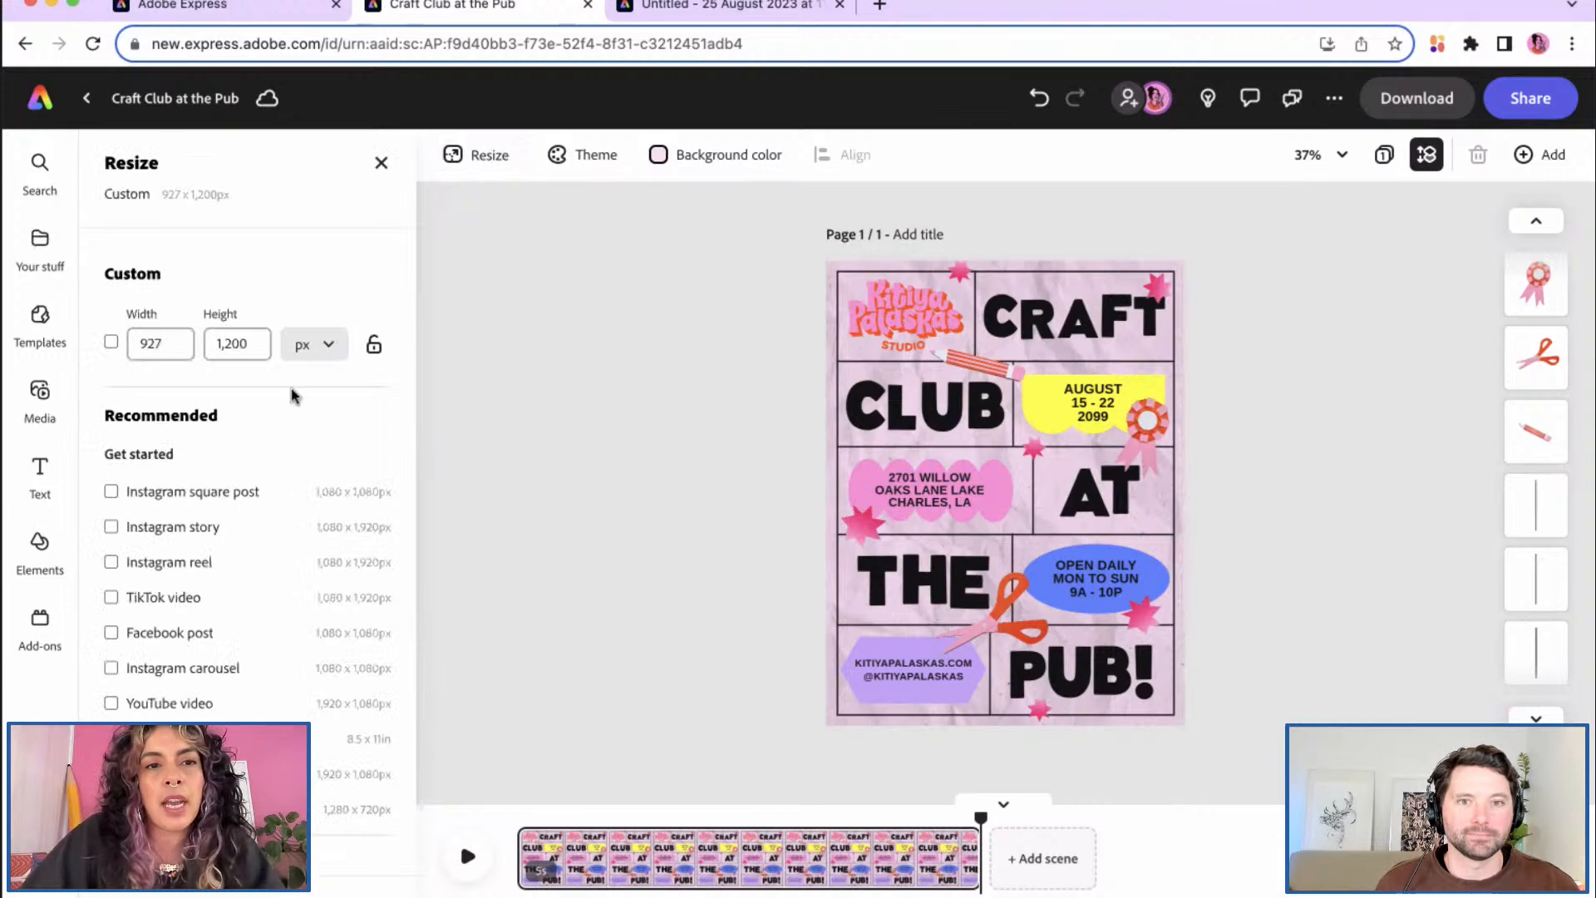
scroll(265, 568, down, 15)
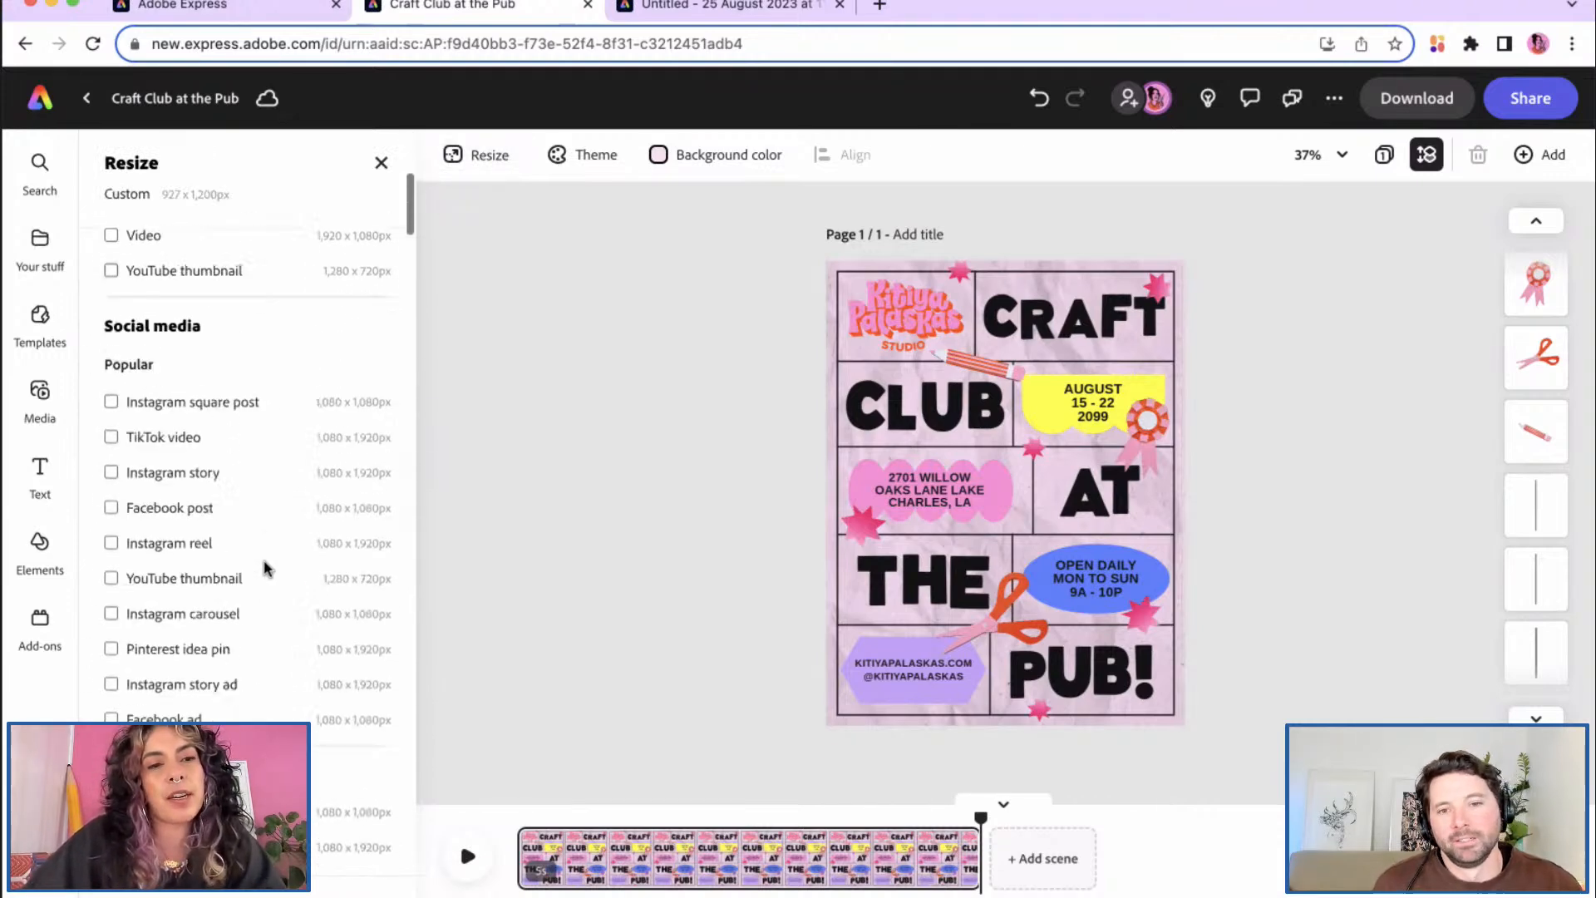
scroll(265, 567, down, 15)
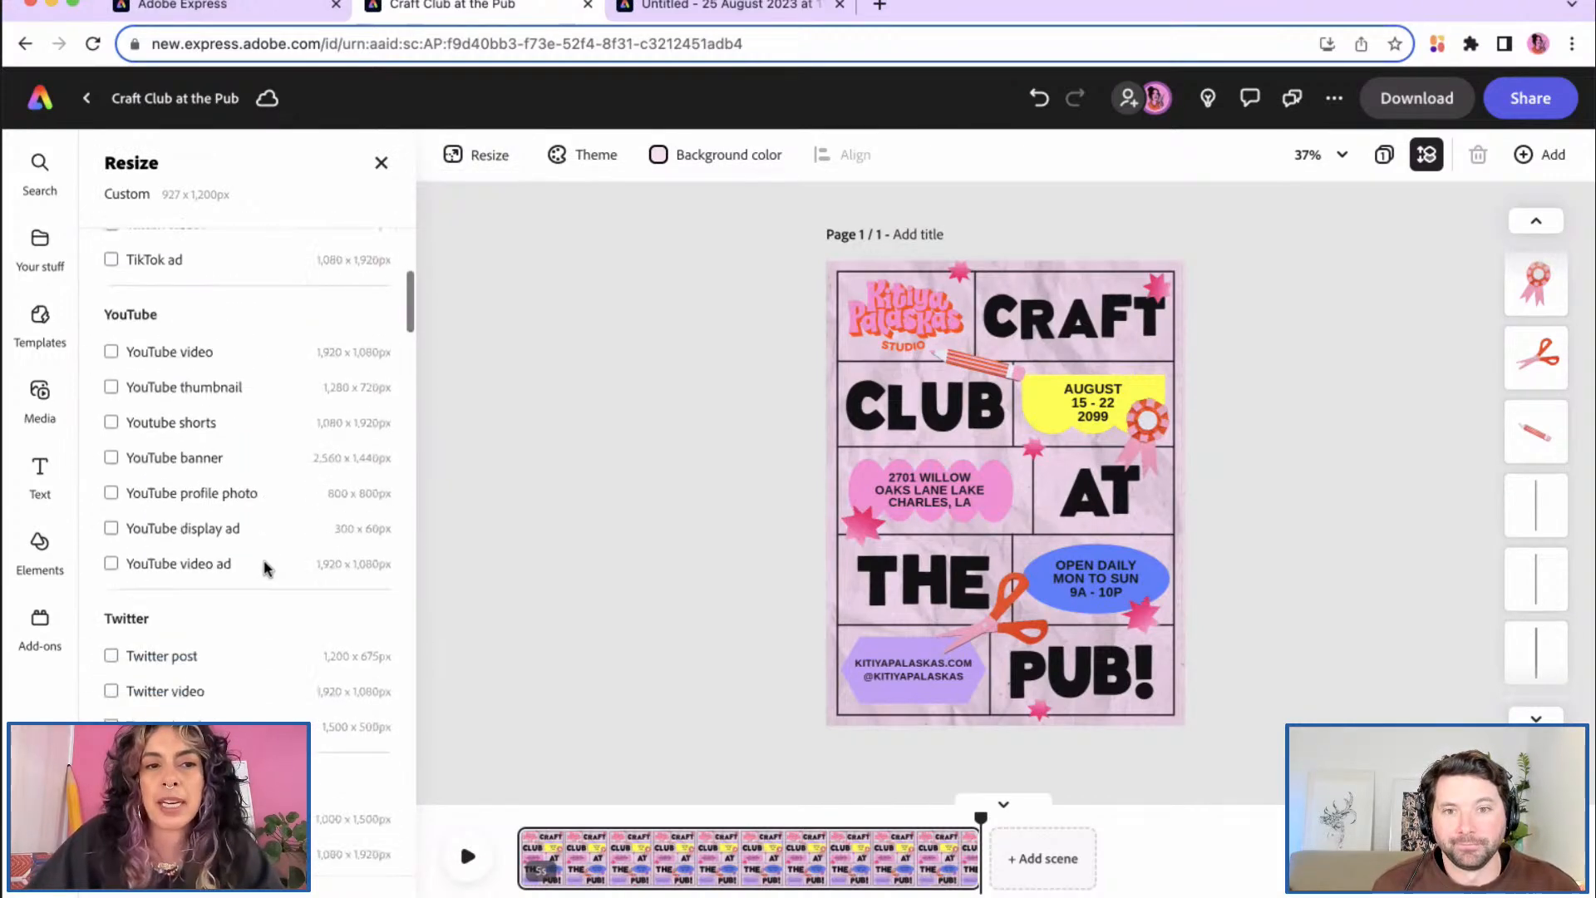
scroll(265, 568, down, 5)
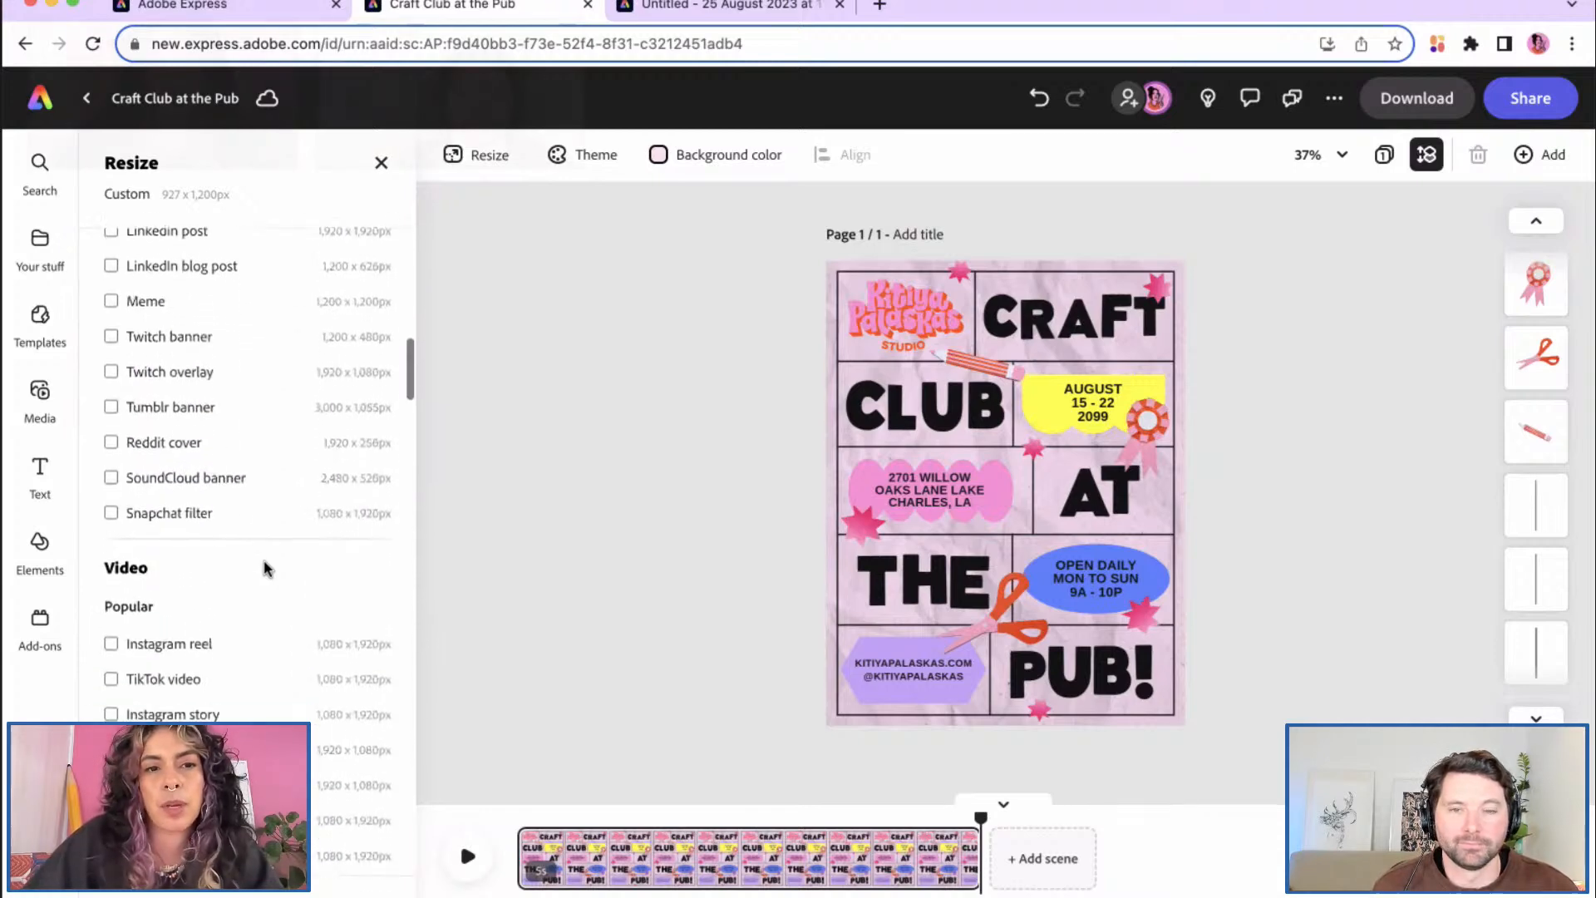
click(383, 158)
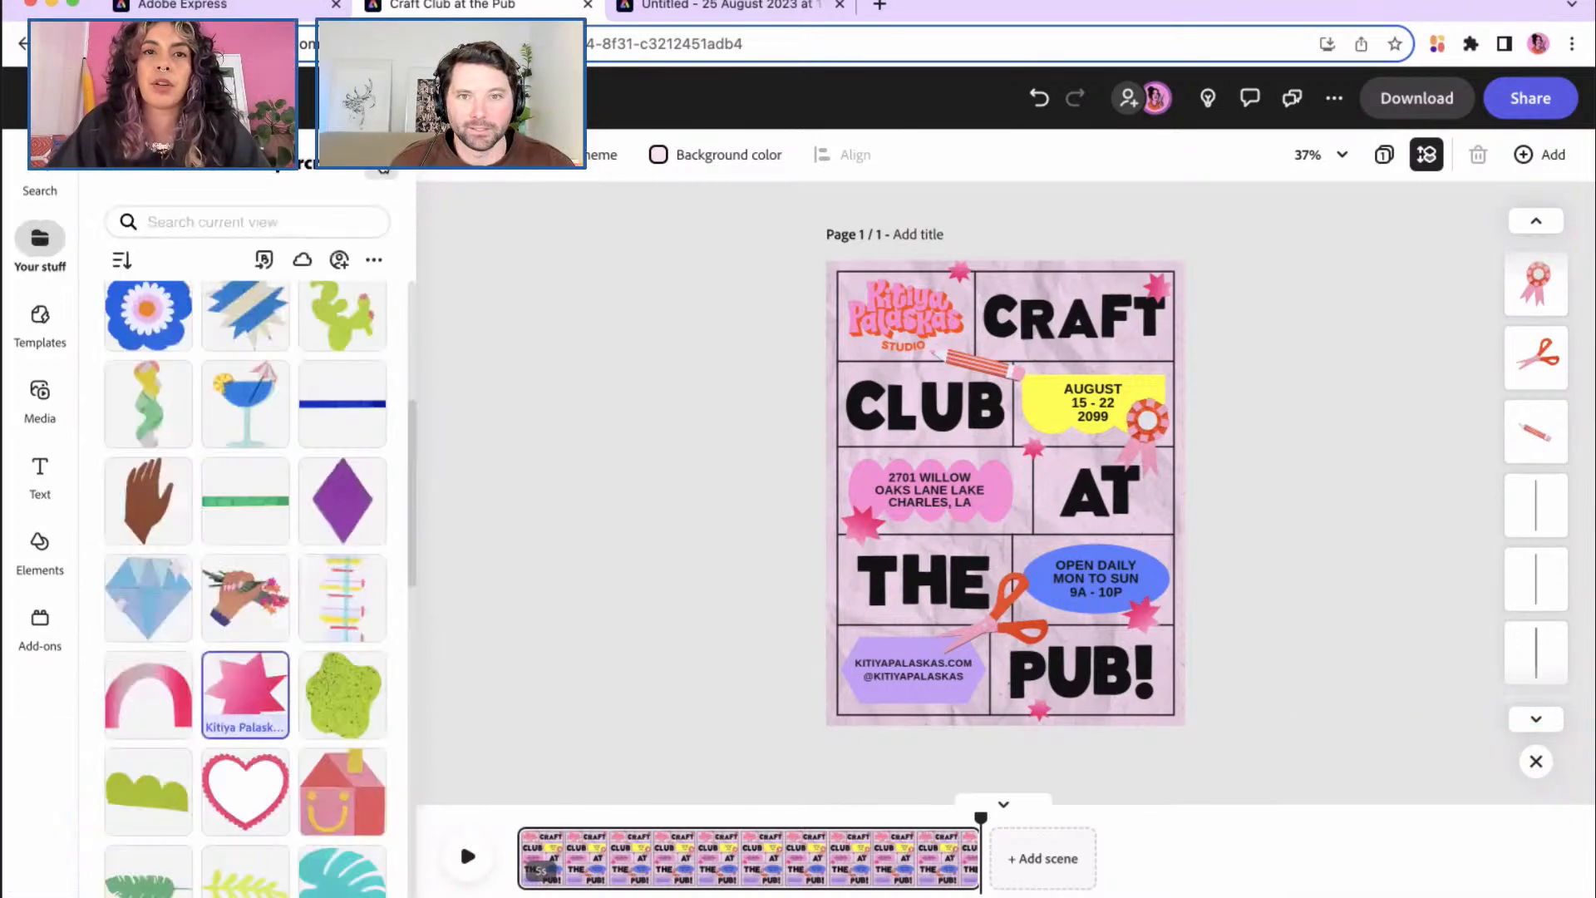